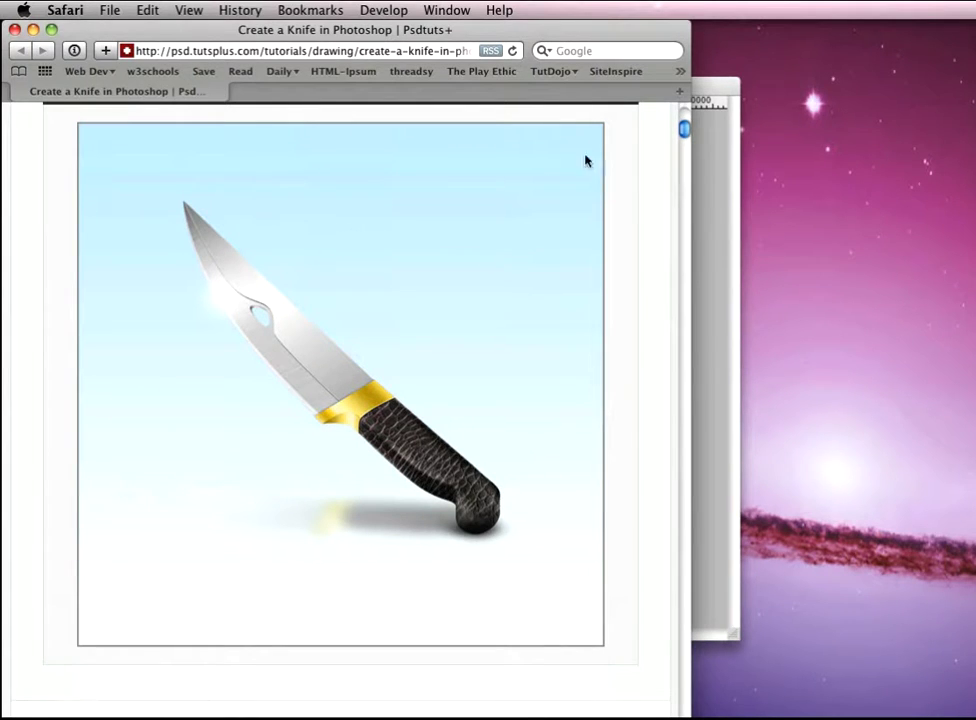
Switch to Photoshop and complete a closed Pen path for the blade, with a curved outer edge rising to a tip on the vertical guide
{"action": "mouse_move", "coordinate": [683, 130]}
{"action": "left_mouse_down"}
{"action": "mouse_move", "coordinate": [658, 183]}
{"action": "mouse_move", "coordinate": [671, 124]}
{"action": "mouse_move", "coordinate": [649, 198]}
{"action": "mouse_move", "coordinate": [659, 146]}
{"action": "mouse_move", "coordinate": [684, 118]}
{"action": "left_mouse_up"}
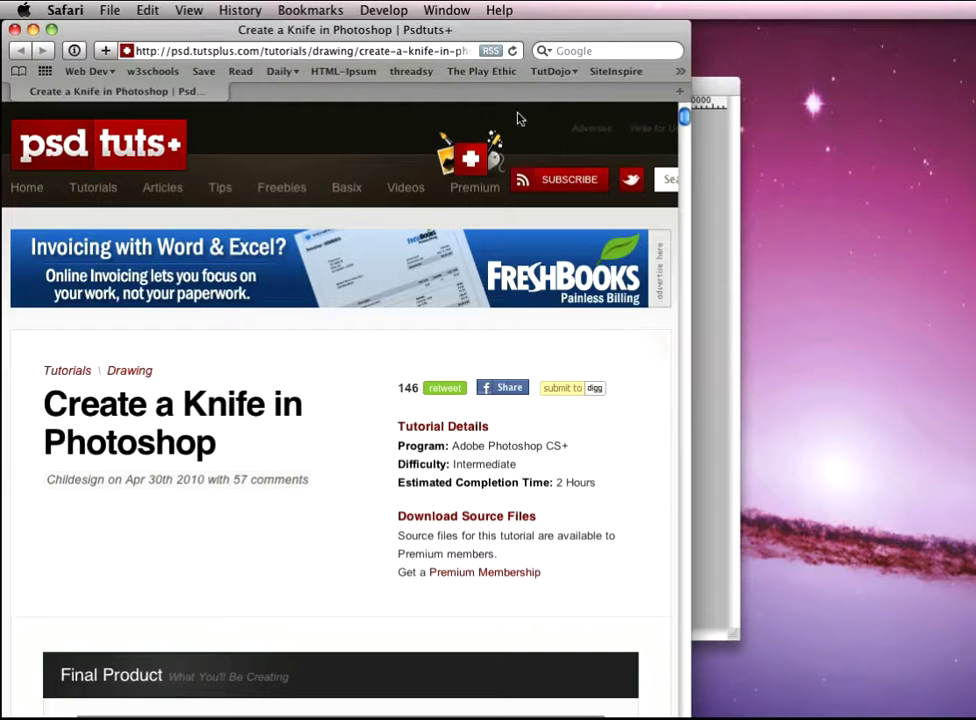
{"action": "left_click", "coordinate": [706, 146]}
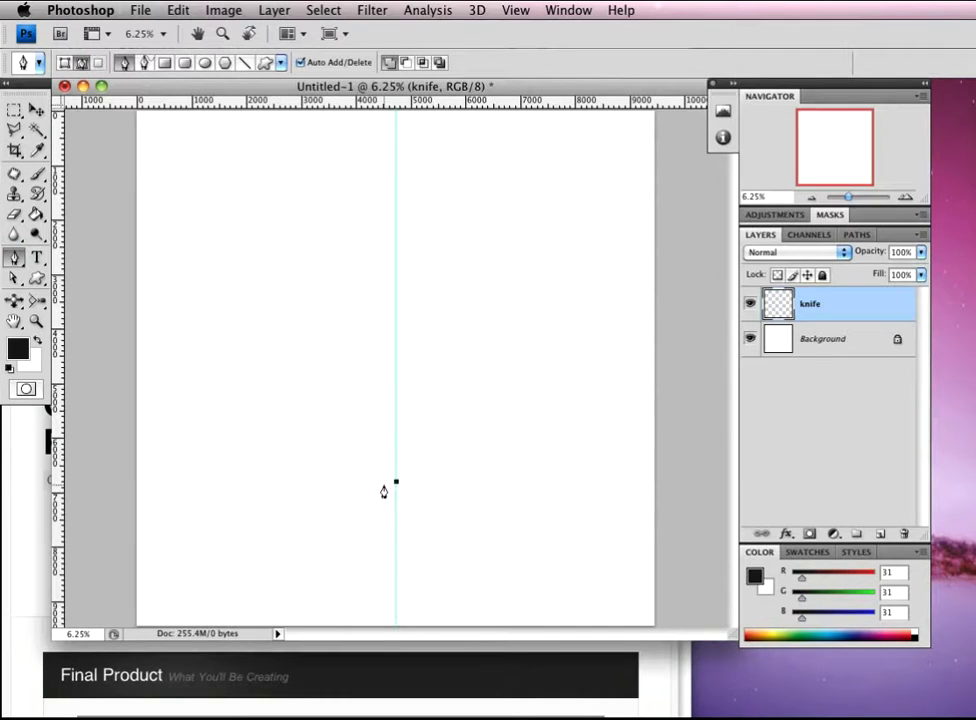
{"action": "left_click", "coordinate": [287, 446]}
{"action": "left_click_drag", "start_coordinate": [338, 247], "coordinate": [364, 181]}
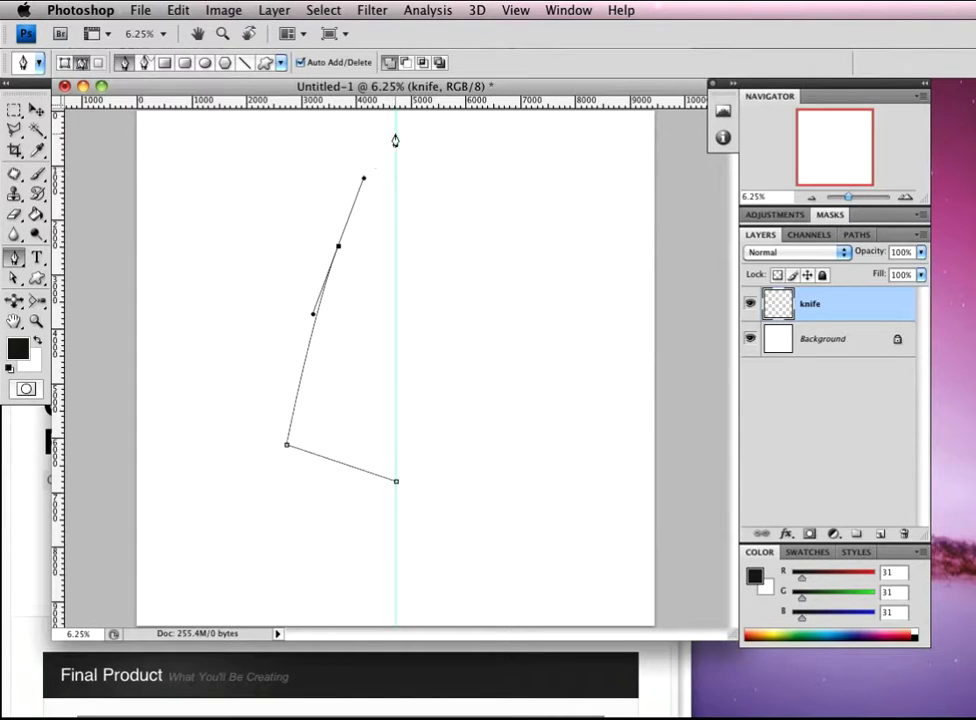
{"action": "left_click", "coordinate": [395, 135]}
{"action": "left_click_drag", "start_coordinate": [401, 134], "coordinate": [406, 131]}
{"action": "left_click", "coordinate": [396, 484]}
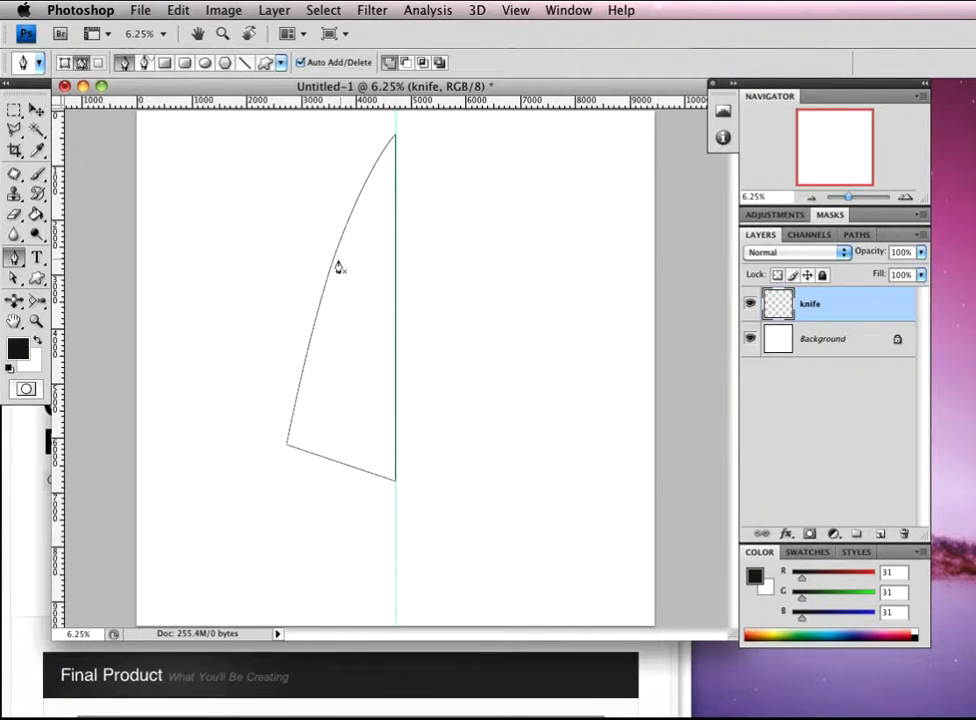
Move the anchor point on the blade's curved edge outward with the Direct Selection tool to make the curve fuller
{"action": "left_click", "coordinate": [15, 279]}
{"action": "left_click_drag", "start_coordinate": [15, 279], "coordinate": [45, 288]}
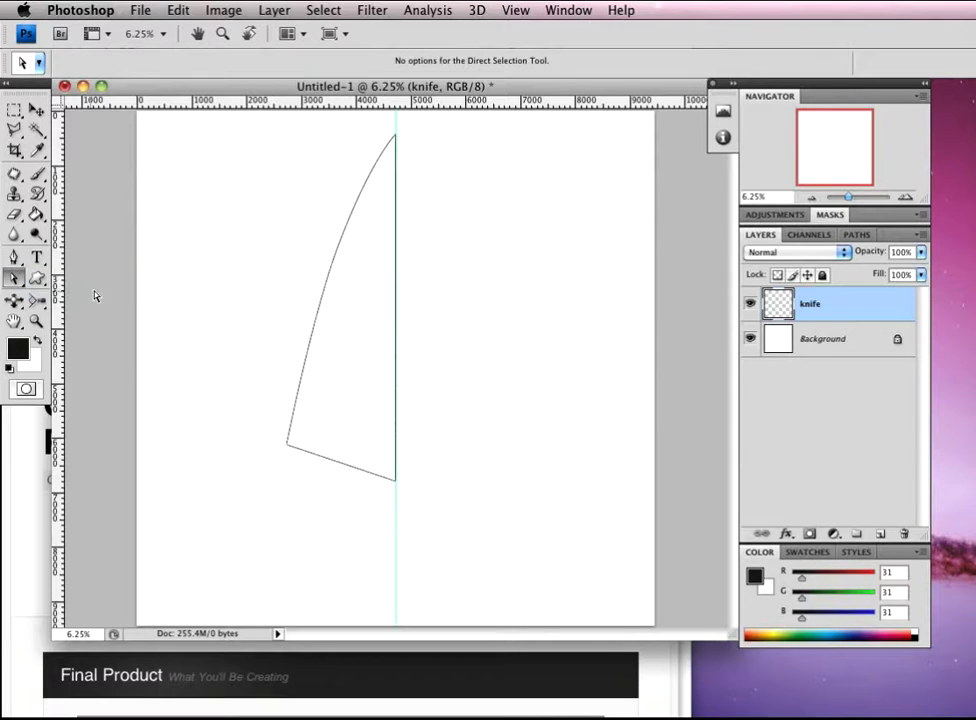
{"action": "left_click", "coordinate": [339, 249]}
{"action": "left_click_drag", "start_coordinate": [339, 251], "coordinate": [328, 248]}
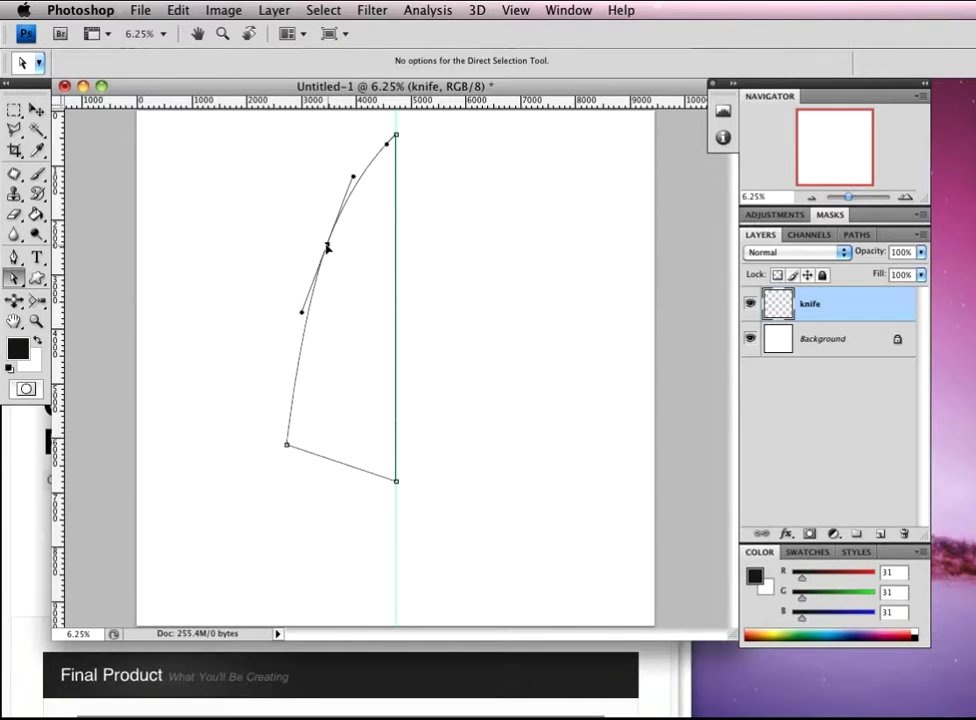
{"action": "left_click", "coordinate": [540, 297]}
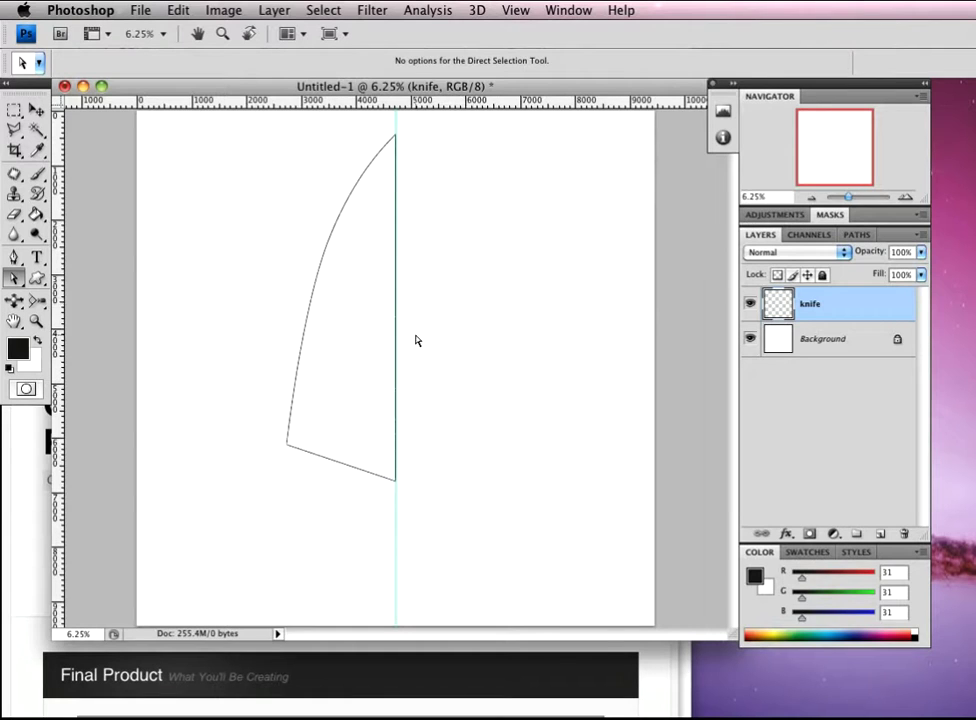
Set the foreground color to light gray #bcbcbc
{"action": "key", "text": "p"}
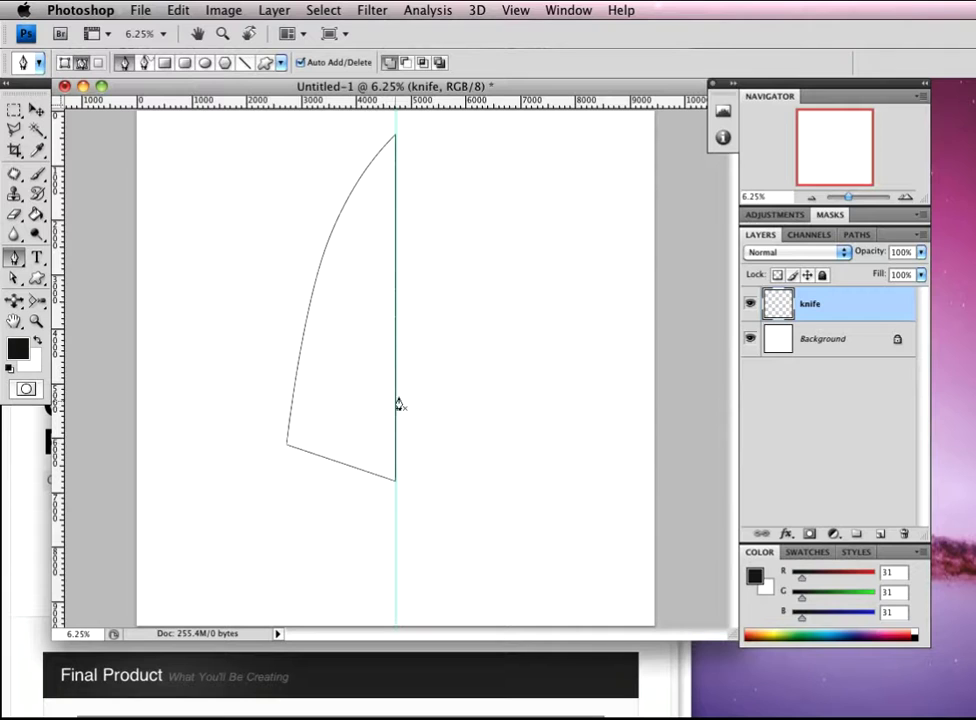
{"action": "left_click", "coordinate": [17, 350]}
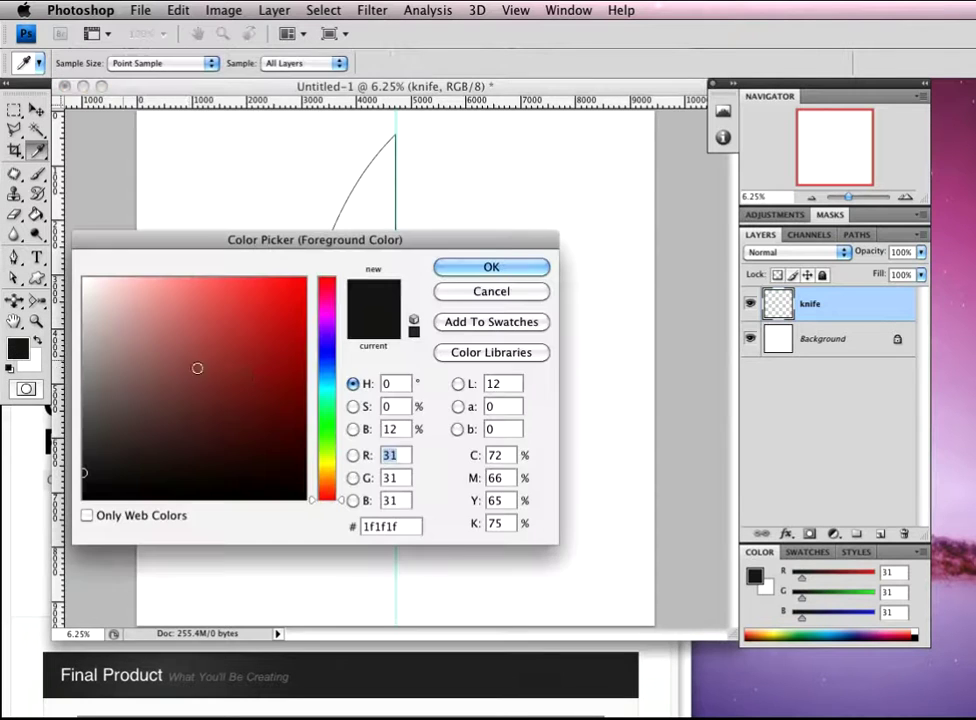
{"action": "left_click", "coordinate": [84, 385]}
{"action": "left_click_drag", "start_coordinate": [91, 368], "coordinate": [78, 337]}
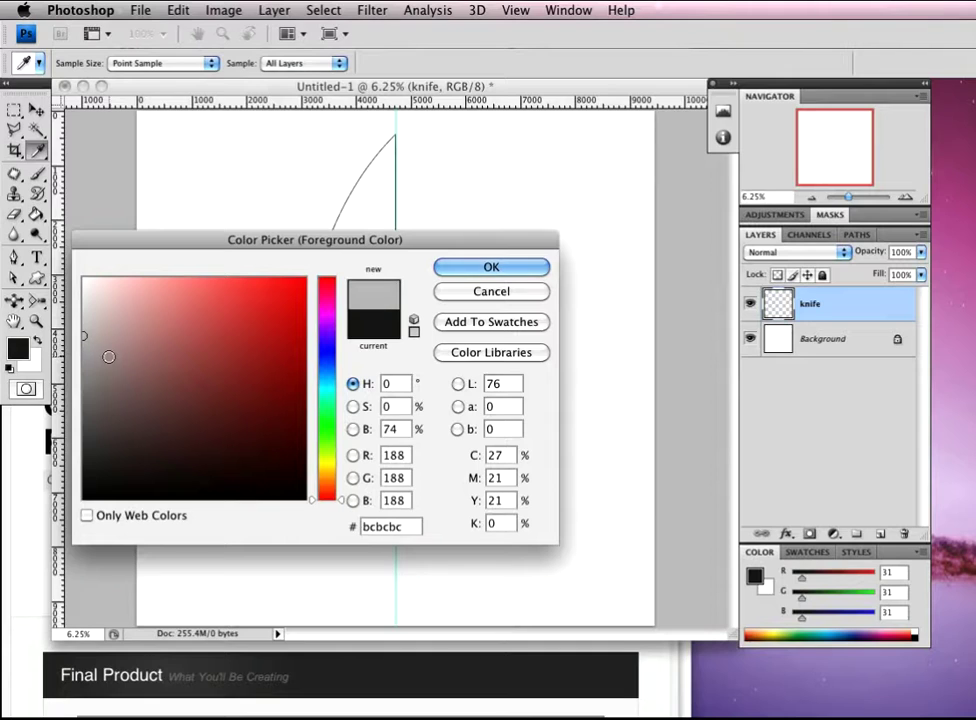
{"action": "left_click", "coordinate": [445, 267]}
Fill the blade path on the knife layer with the foreground color at 100% opacity and dismiss the path outline
{"action": "key", "text": "p"}
{"action": "right_click", "coordinate": [340, 326]}
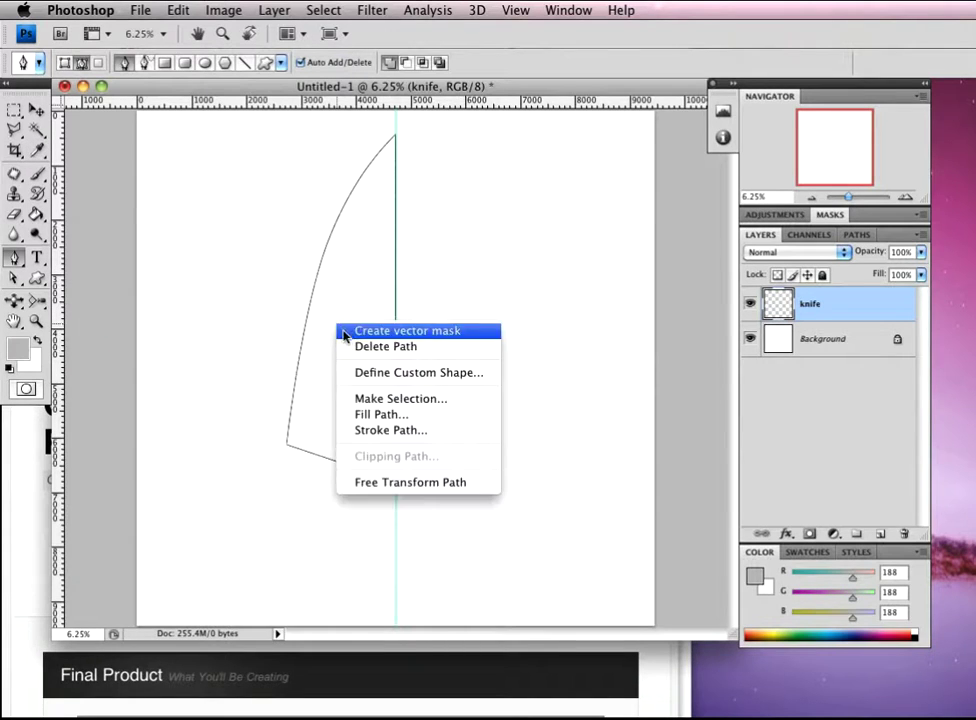
{"action": "left_click", "coordinate": [403, 418]}
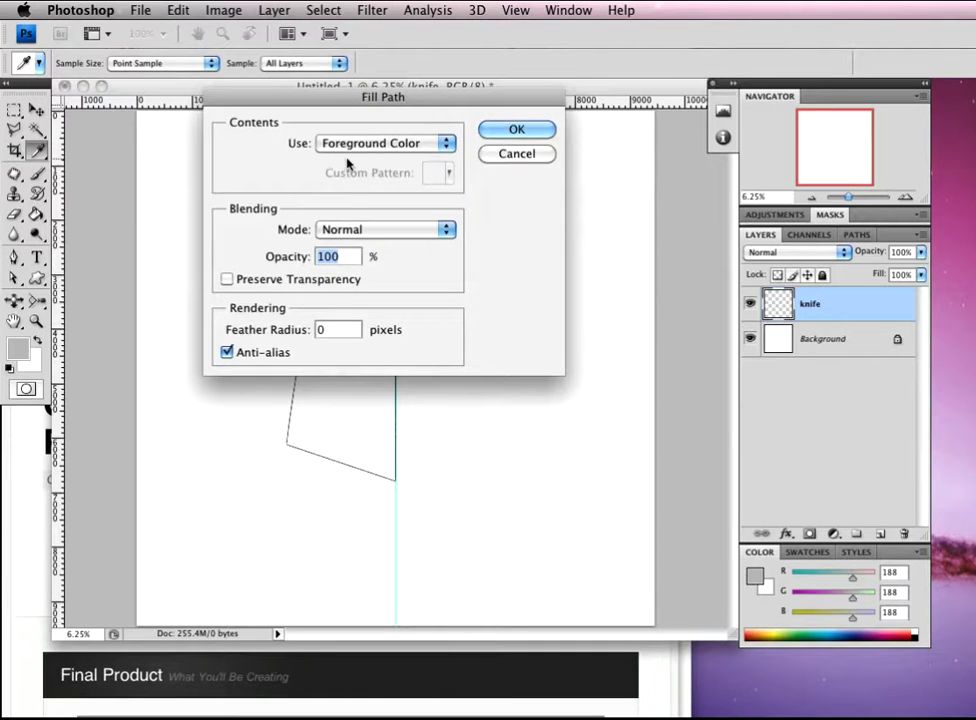
{"action": "left_click", "coordinate": [516, 131]}
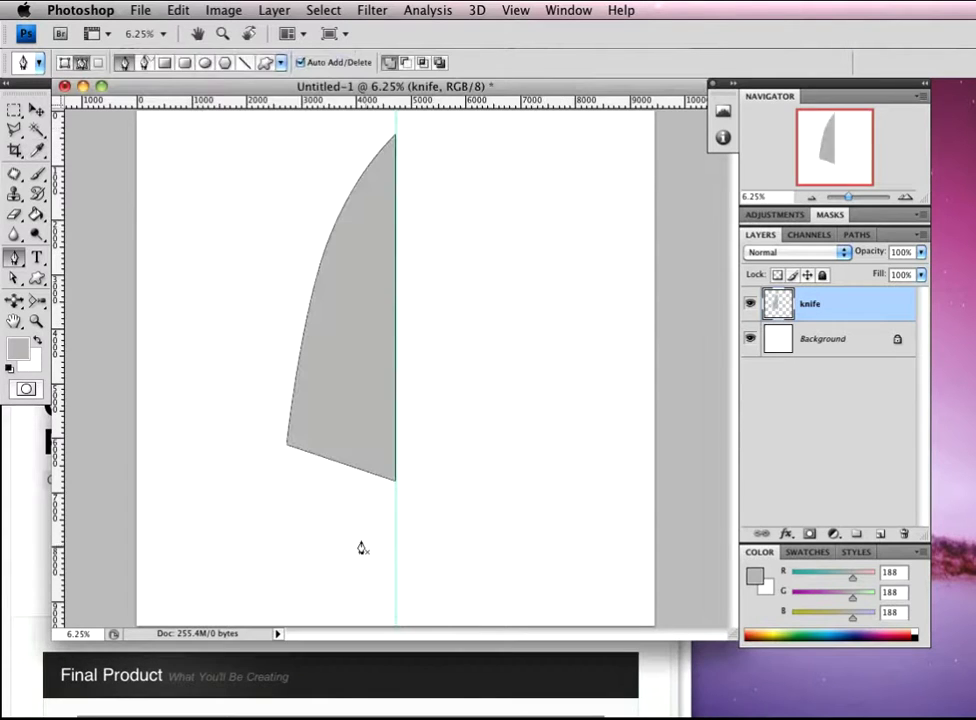
{"action": "left_click", "coordinate": [837, 350]}
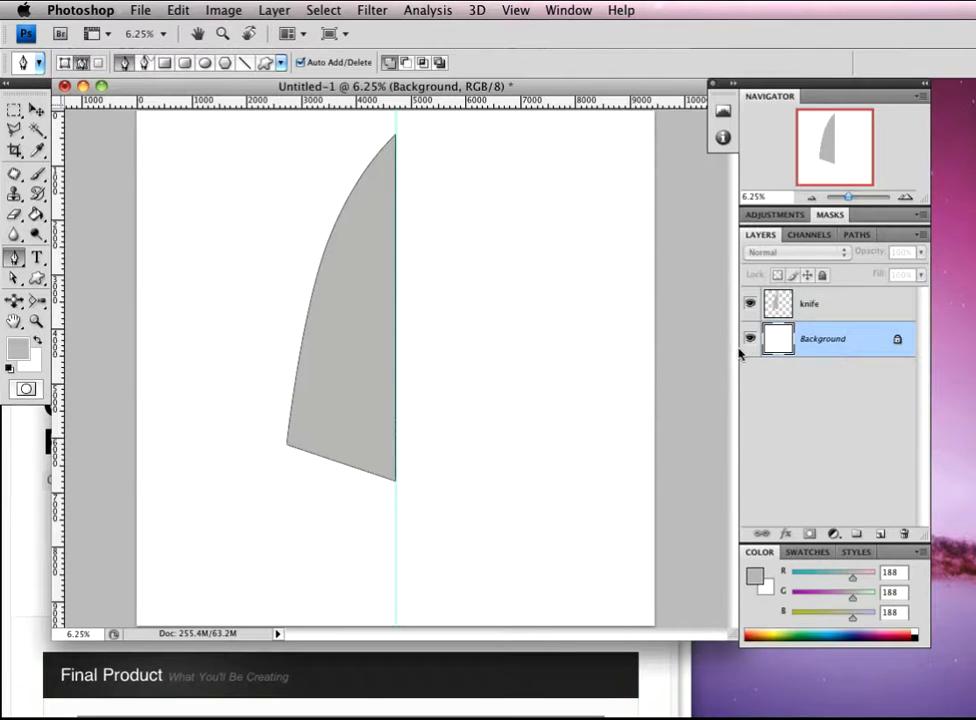
{"action": "key", "text": "Return"}
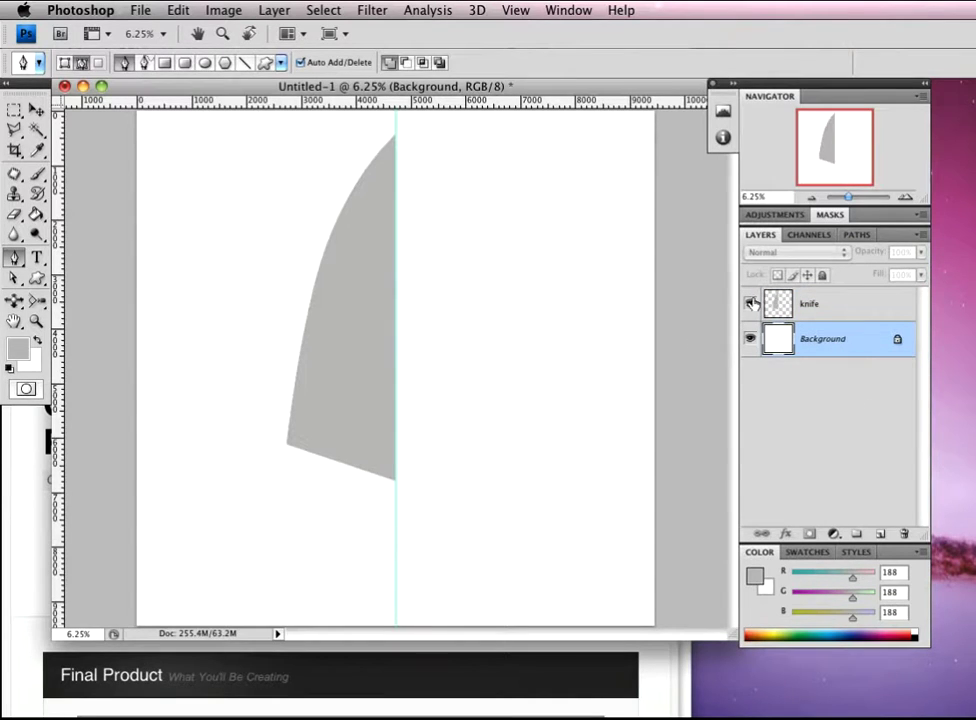
Open the knife layer's Layer Style settings and enable a Gradient Overlay
{"action": "left_click", "coordinate": [837, 308]}
{"action": "double_click", "coordinate": [850, 311]}
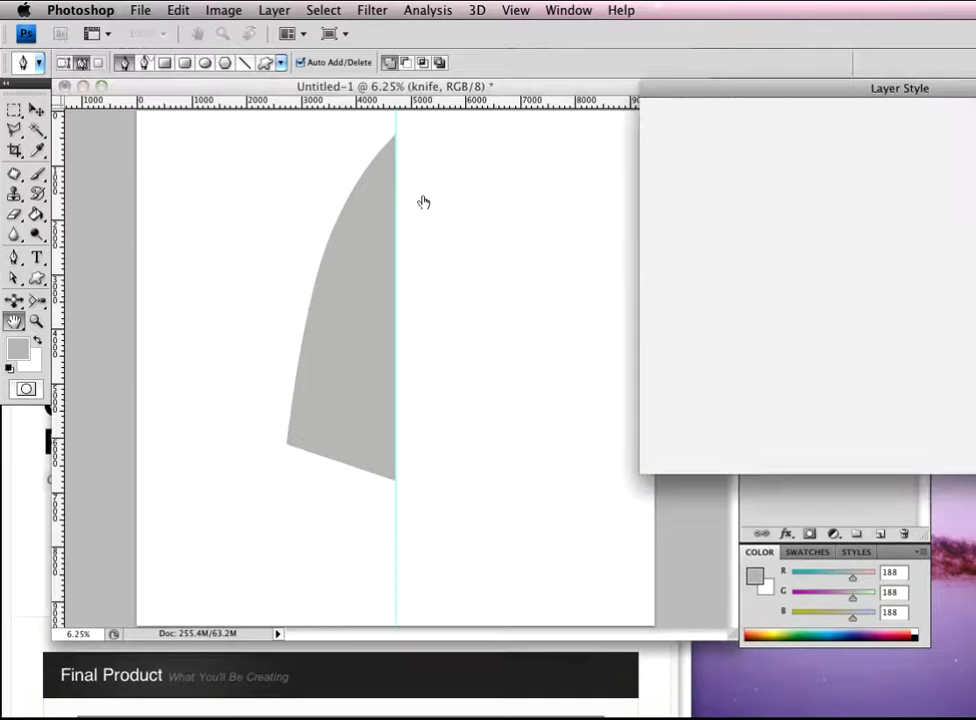
{"action": "left_click_drag", "start_coordinate": [810, 93], "coordinate": [240, 97]}
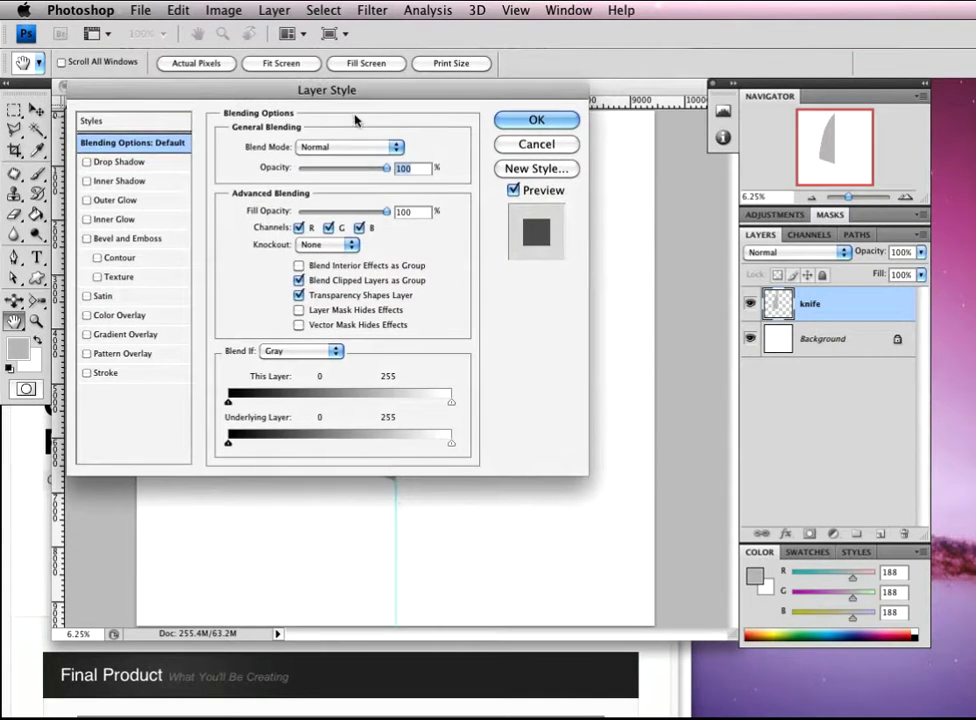
{"action": "left_click", "coordinate": [117, 336]}
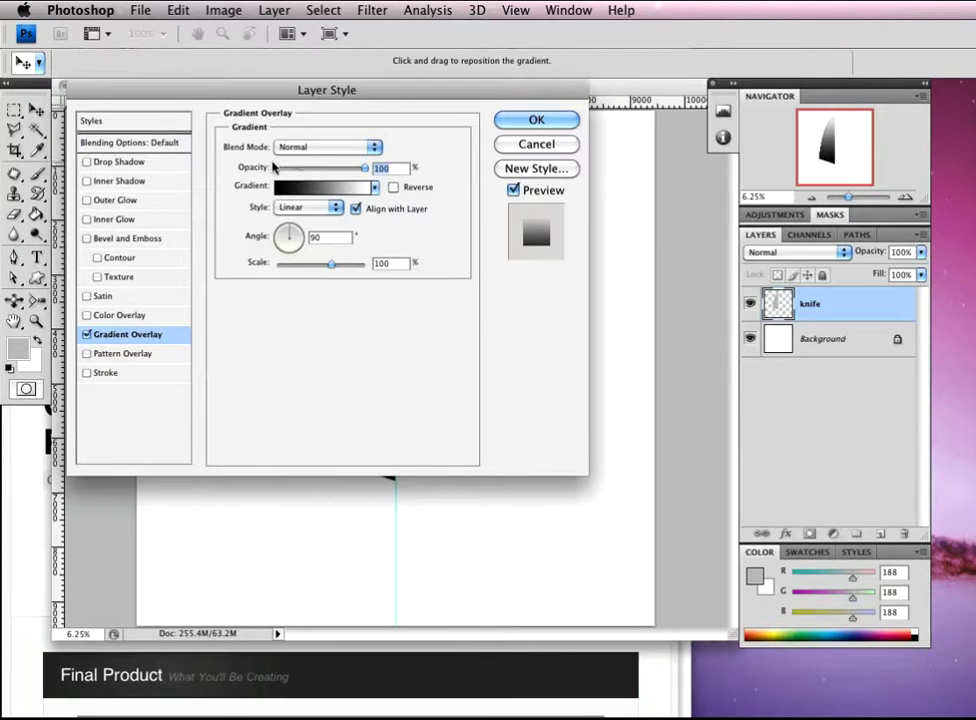
Edit the overlay's gradient and set the color of its starting stop at 0% to #b0b0b0
{"action": "left_click", "coordinate": [323, 192]}
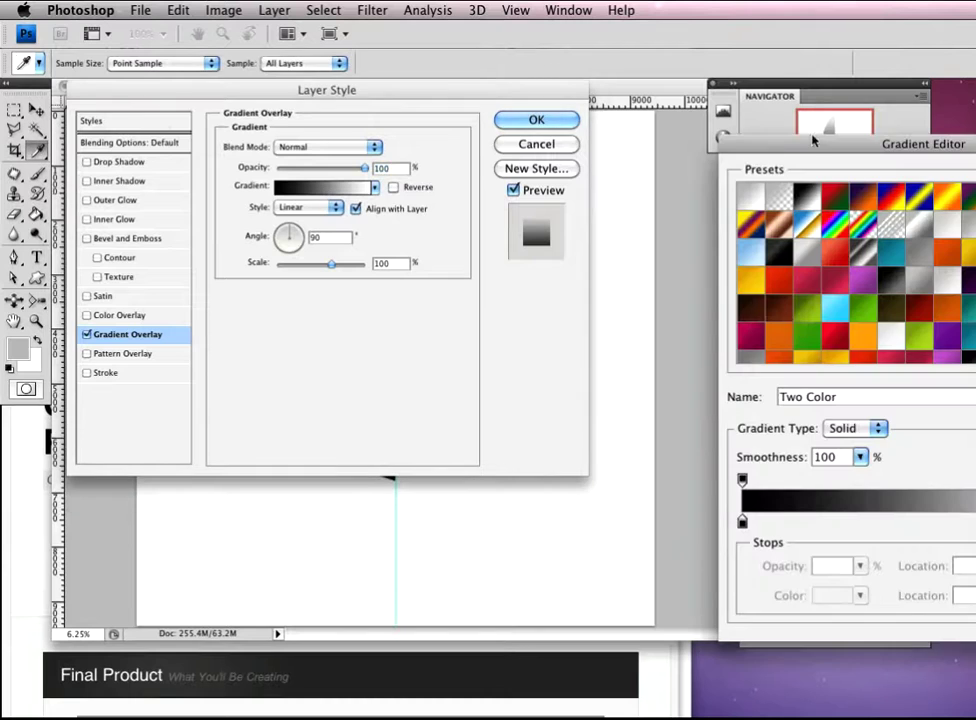
{"action": "left_click_drag", "start_coordinate": [801, 145], "coordinate": [156, 54]}
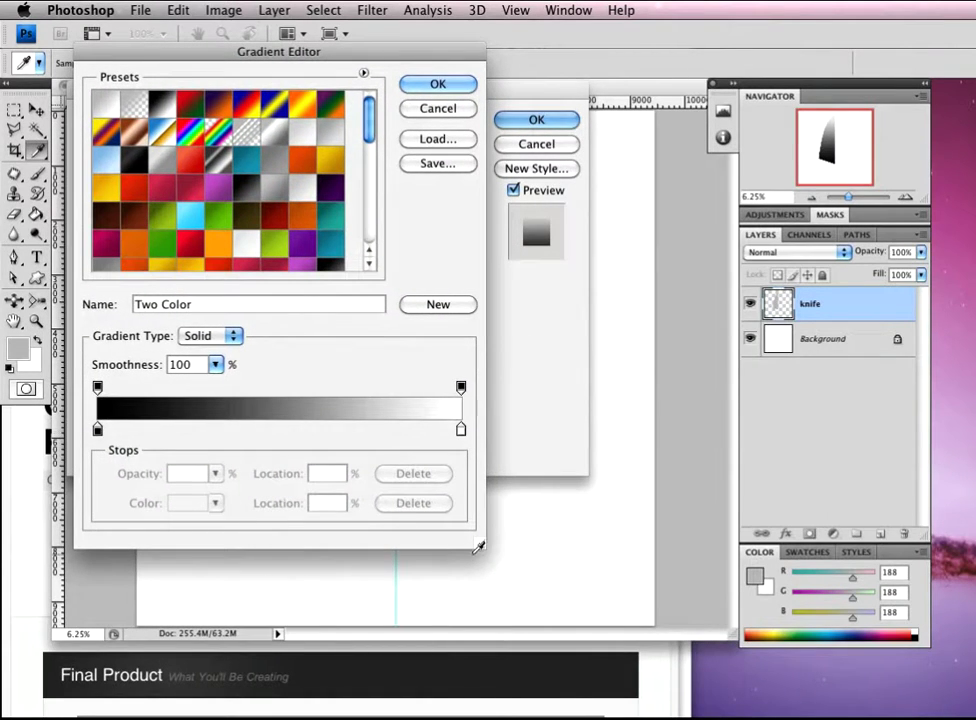
{"action": "left_click_drag", "start_coordinate": [482, 545], "coordinate": [492, 492]}
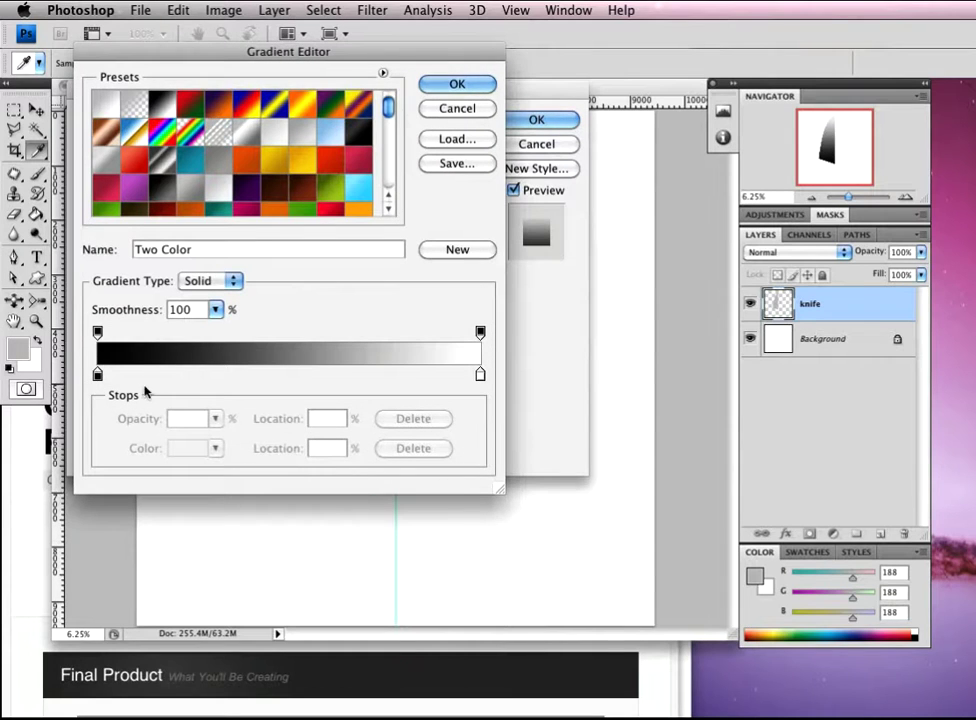
{"action": "left_click", "coordinate": [96, 375]}
{"action": "double_click", "coordinate": [96, 375]}
{"action": "left_click", "coordinate": [97, 378]}
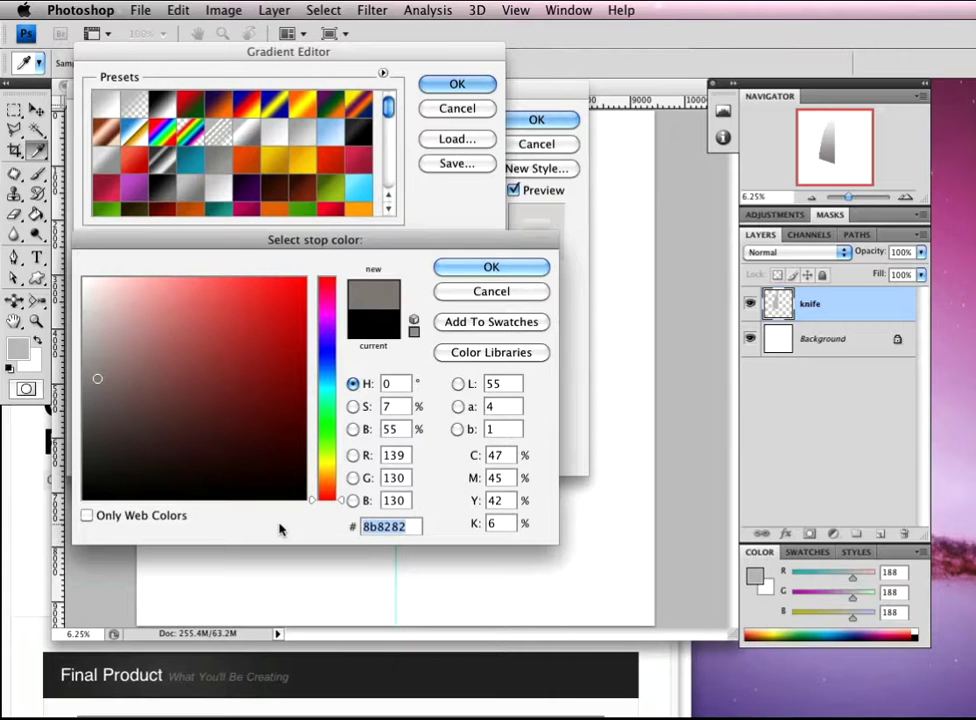
{"action": "type", "text": "b0b"}
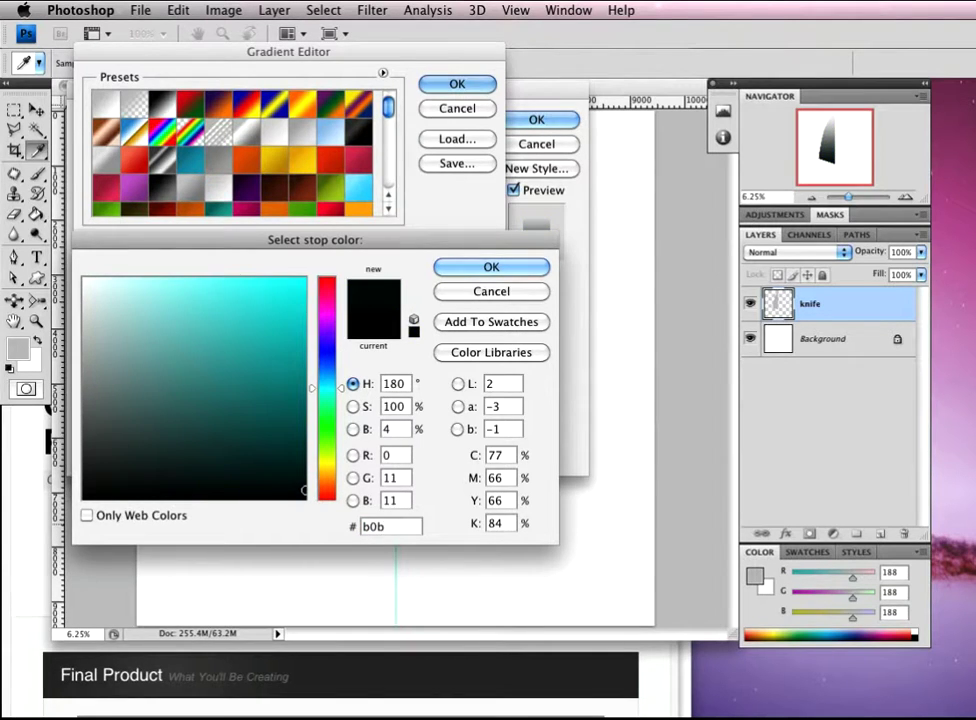
{"action": "key", "text": "BackSpace"}
{"action": "type", "text": "0b0"}
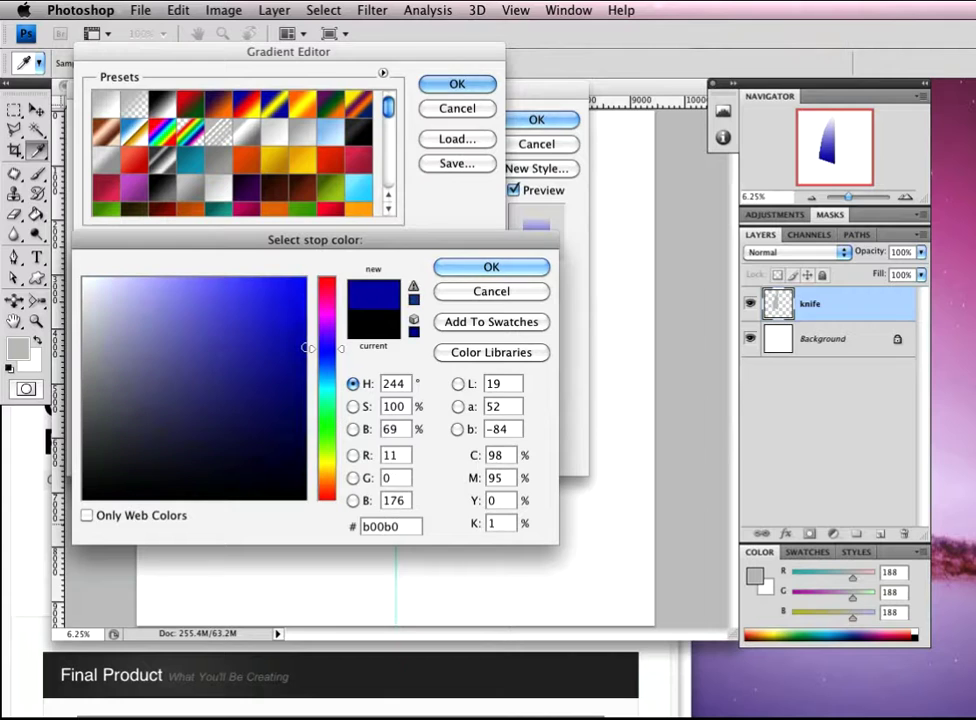
{"action": "left_click", "coordinate": [375, 535]}
{"action": "type", "text": "b0"}
{"action": "left_click", "coordinate": [488, 272]}
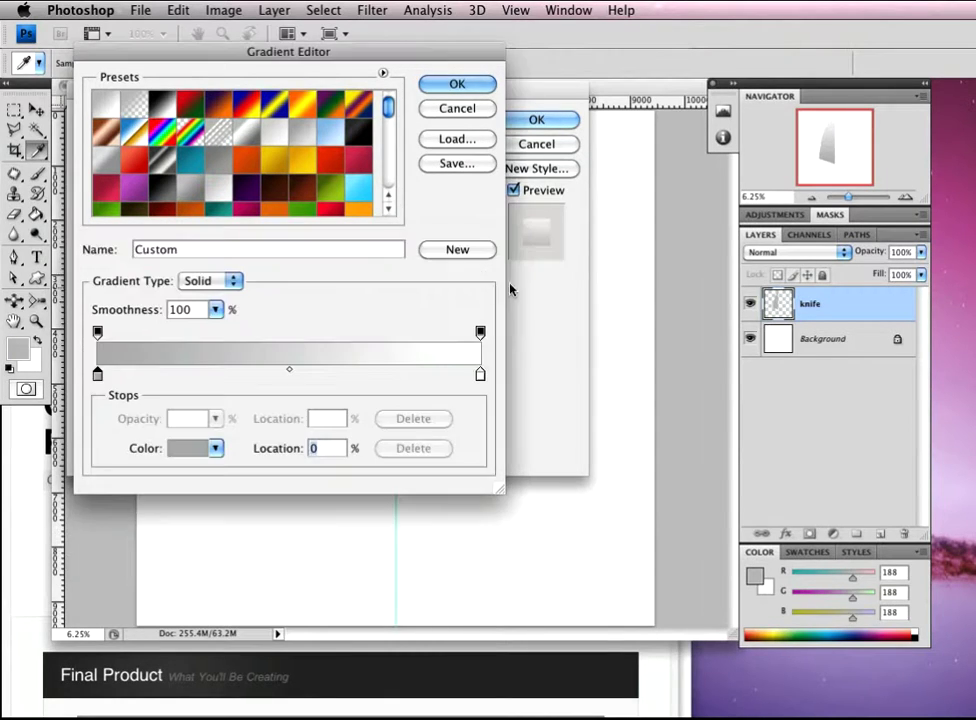
Add a gradient color stop at 35% and set its color to #dfdfdf
{"action": "left_click", "coordinate": [231, 377]}
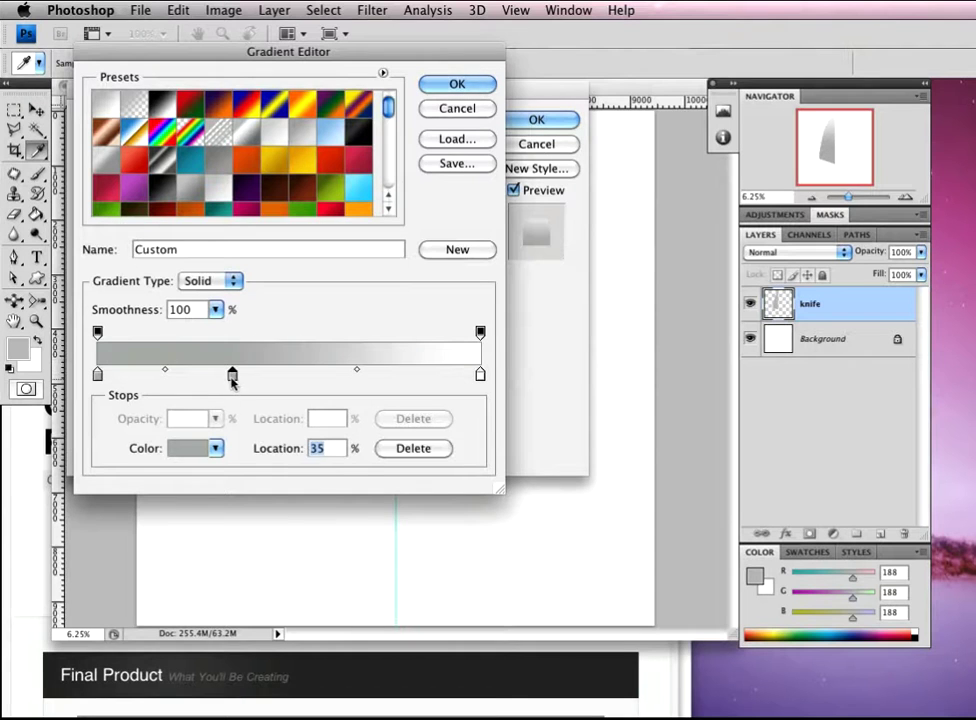
{"action": "double_click", "coordinate": [231, 375]}
{"action": "left_click_drag", "start_coordinate": [348, 239], "coordinate": [362, 66]}
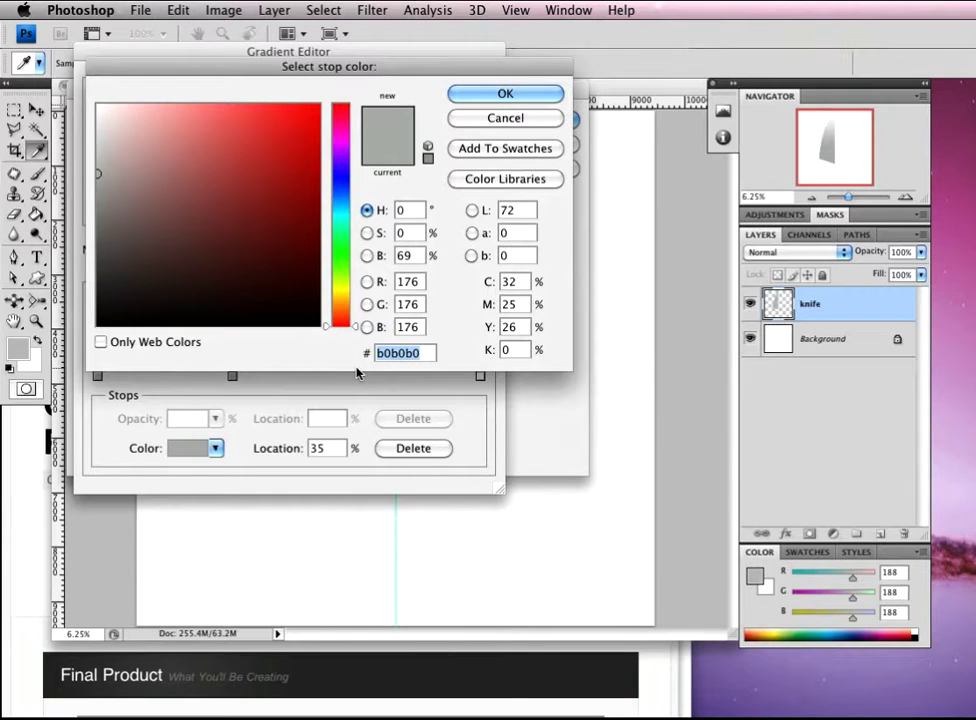
{"action": "type", "text": "dfdfdf"}
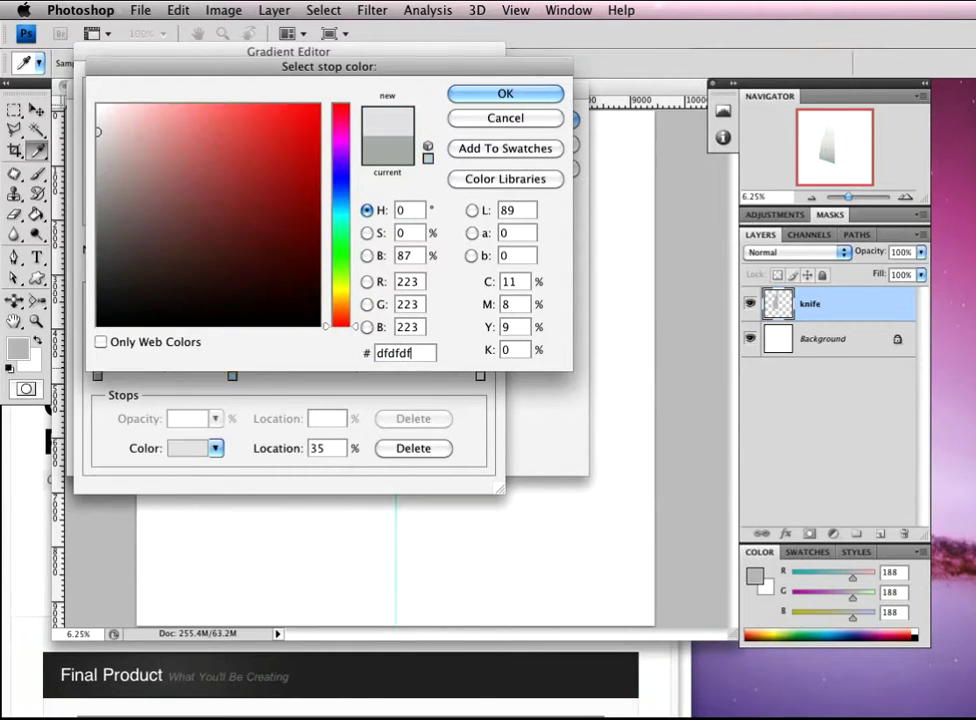
{"action": "left_click", "coordinate": [508, 94]}
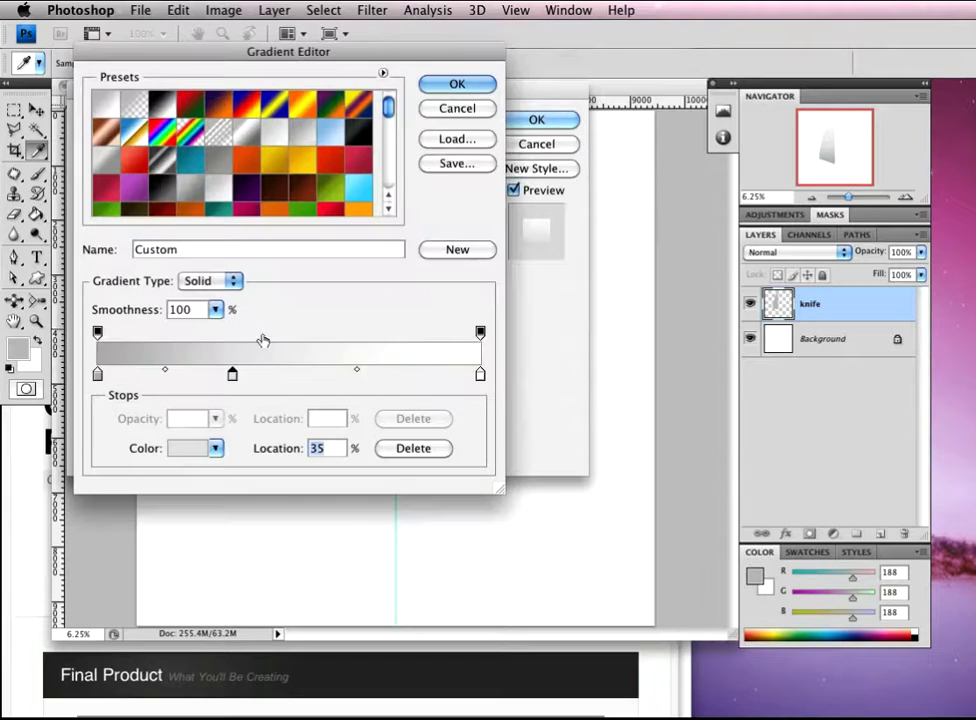
Add a gradient color stop at 48% and set its color to white #ffffff
{"action": "left_click", "coordinate": [281, 376]}
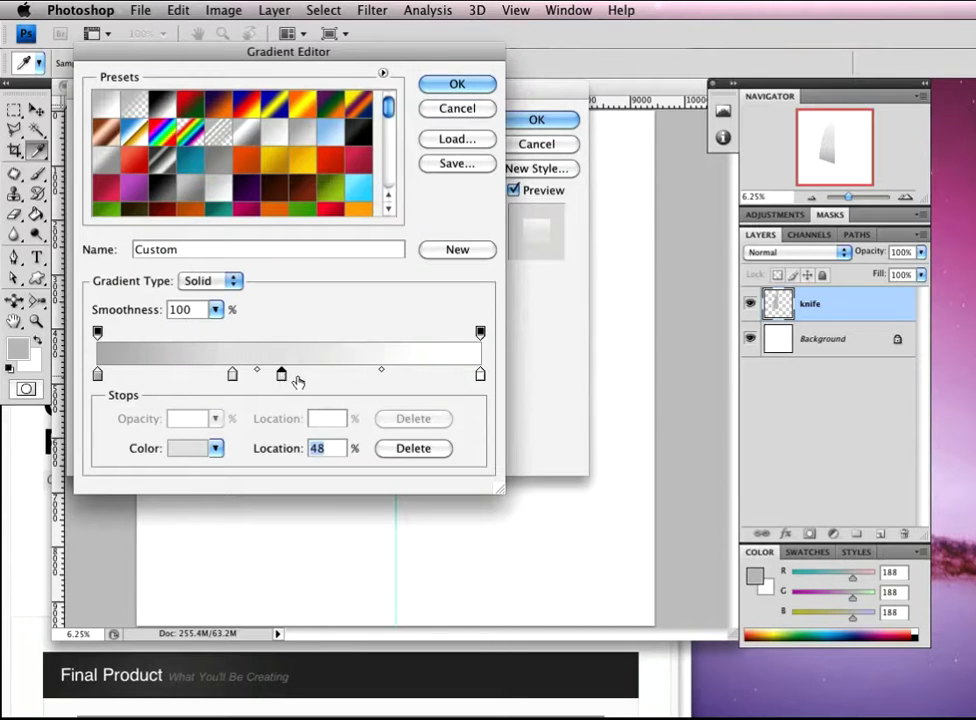
{"action": "double_click", "coordinate": [282, 376]}
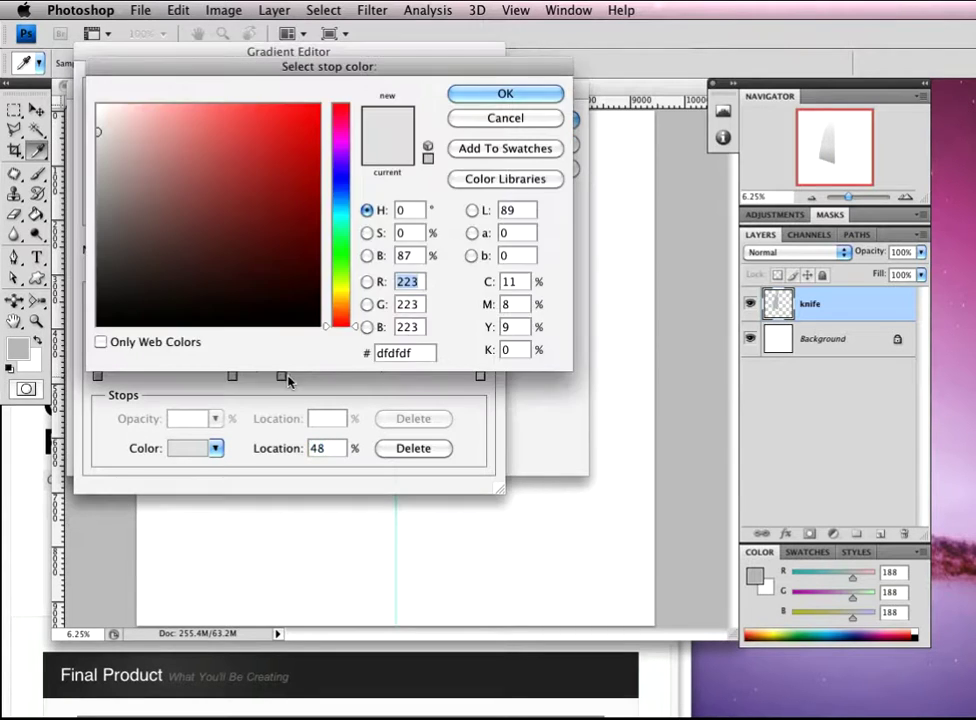
{"action": "double_click", "coordinate": [372, 353]}
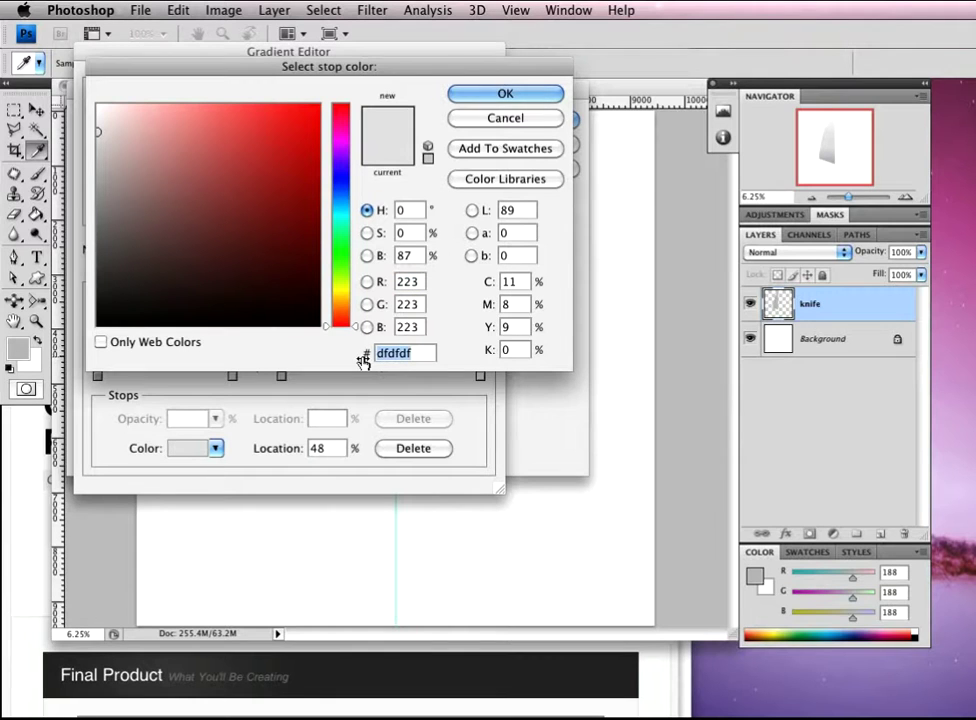
{"action": "type", "text": "fffff"}
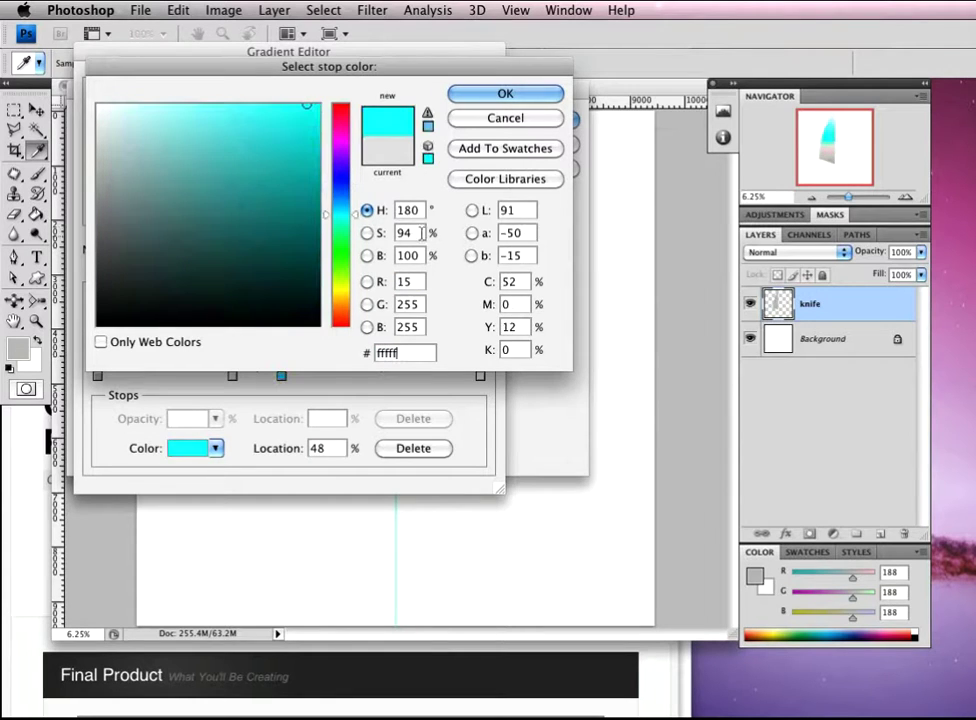
{"action": "type", "text": "f"}
{"action": "left_click", "coordinate": [455, 93]}
{"action": "left_click", "coordinate": [341, 375]}
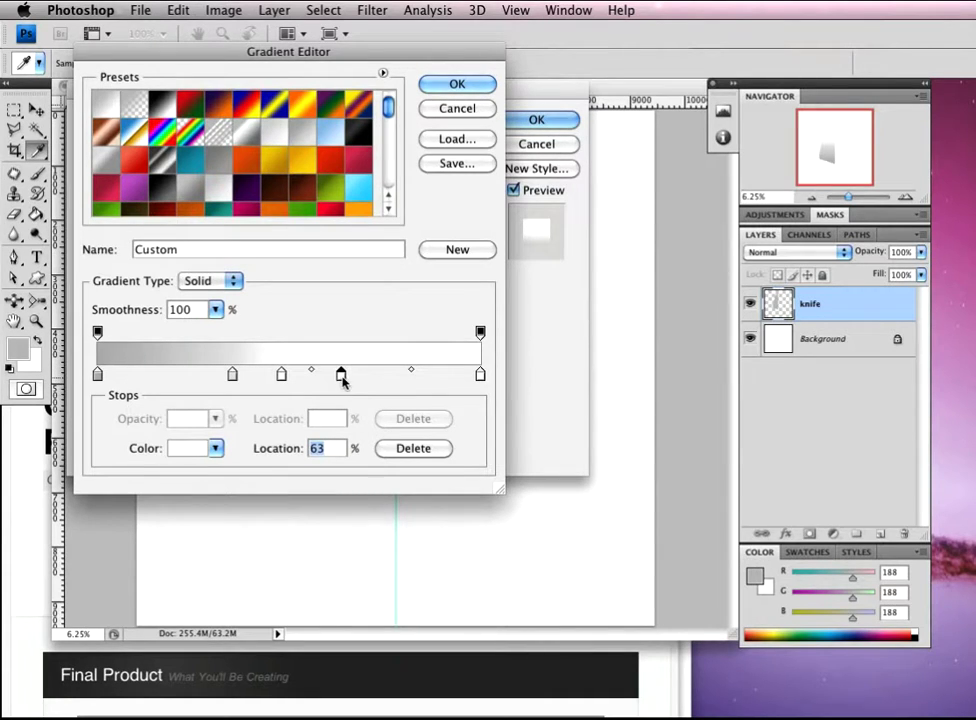
{"action": "left_click_drag", "start_coordinate": [341, 375], "coordinate": [341, 400]}
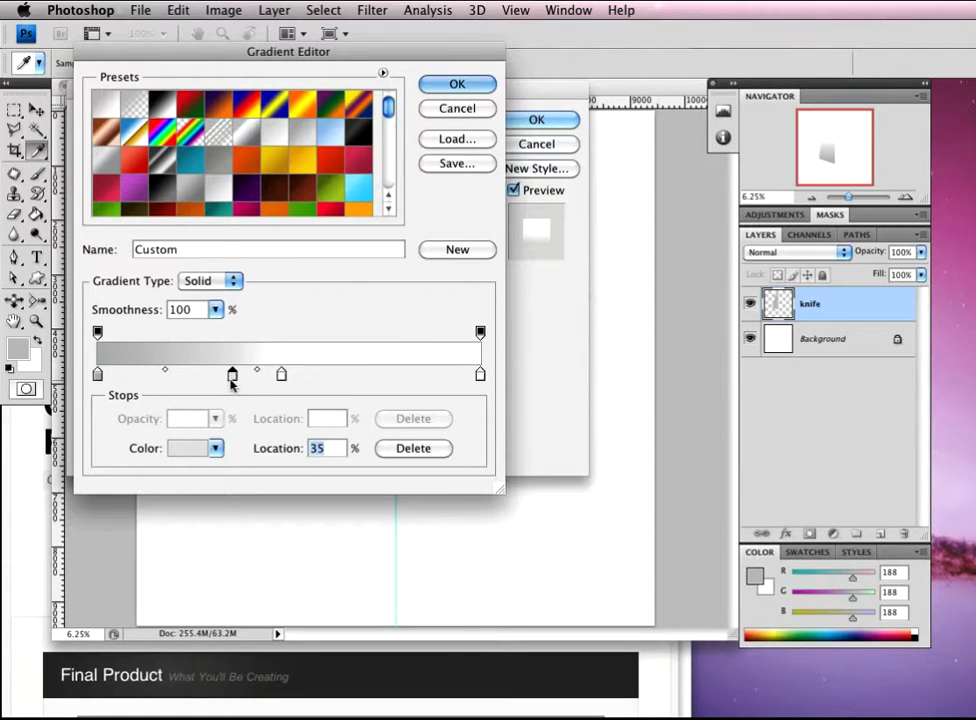
Copy the 35% light grey stop to the far side of the white stop and set the 100% end stop's color to #888888
{"action": "left_click_drag", "start_coordinate": [233, 378], "coordinate": [336, 377]}
{"action": "double_click", "coordinate": [480, 375]}
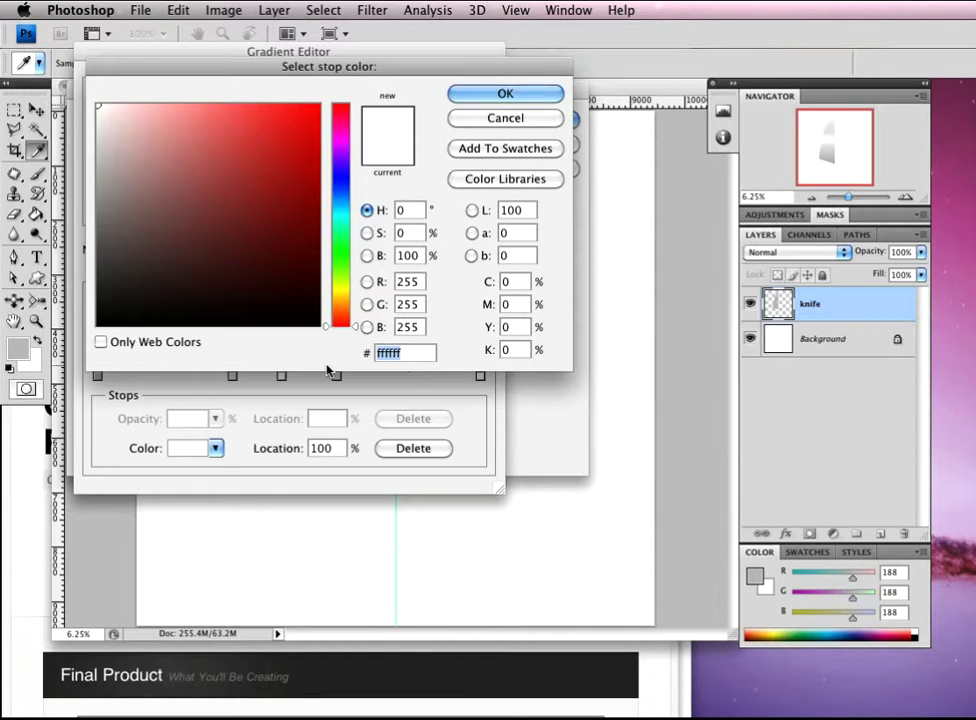
{"action": "type", "text": "88888"}
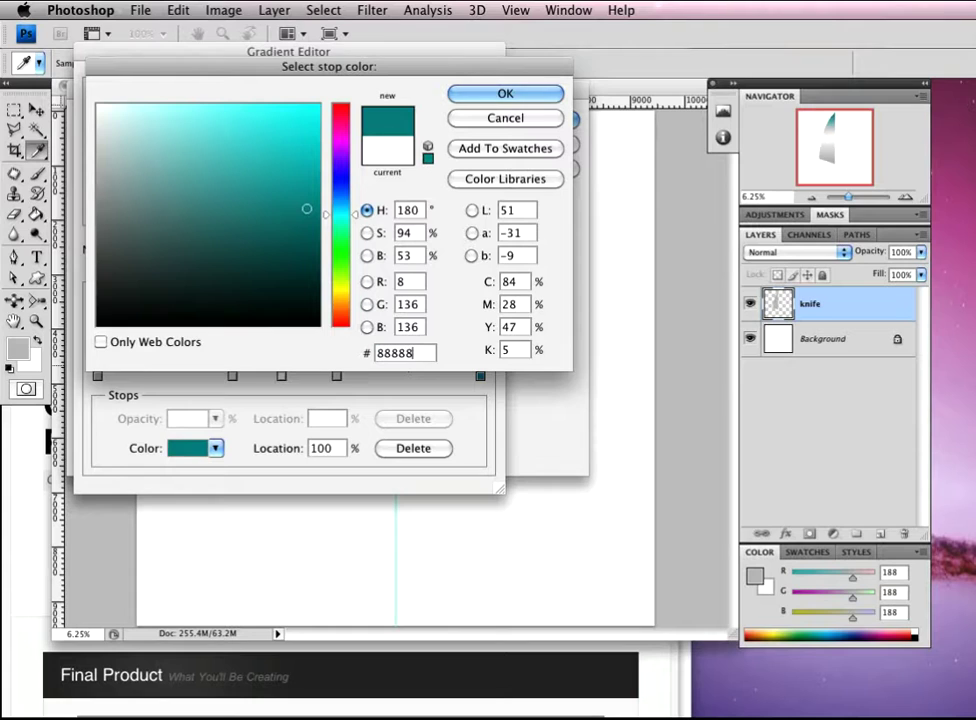
{"action": "type", "text": "8"}
{"action": "left_click", "coordinate": [507, 94]}
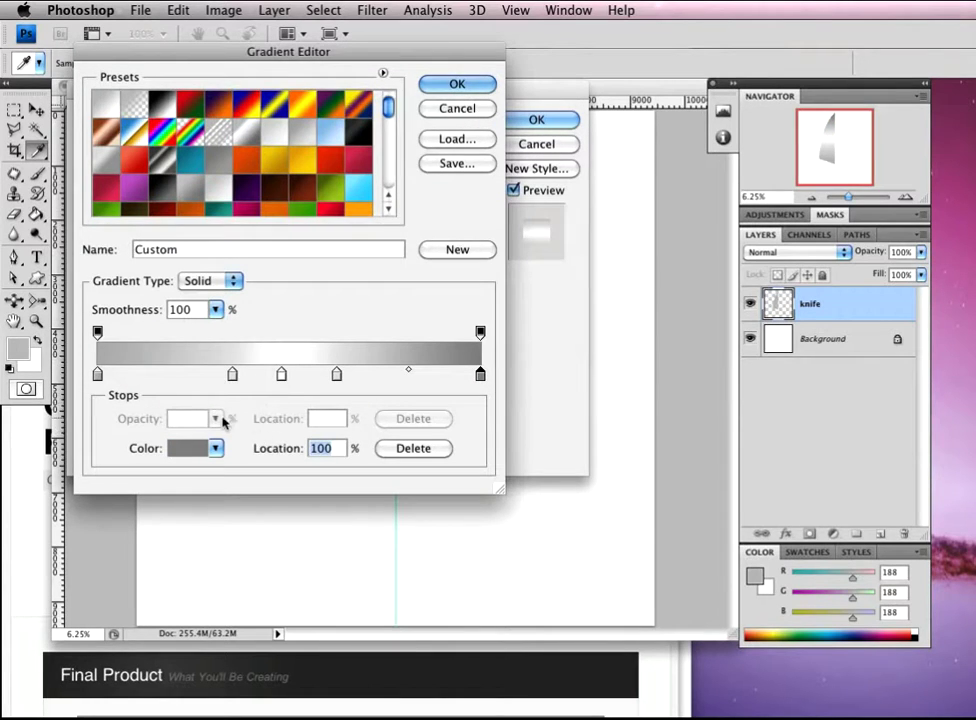
Reposition the light grey stops to 32% and 68%, center the white stop between them, and apply the gradient
{"action": "left_click_drag", "start_coordinate": [231, 378], "coordinate": [222, 378]}
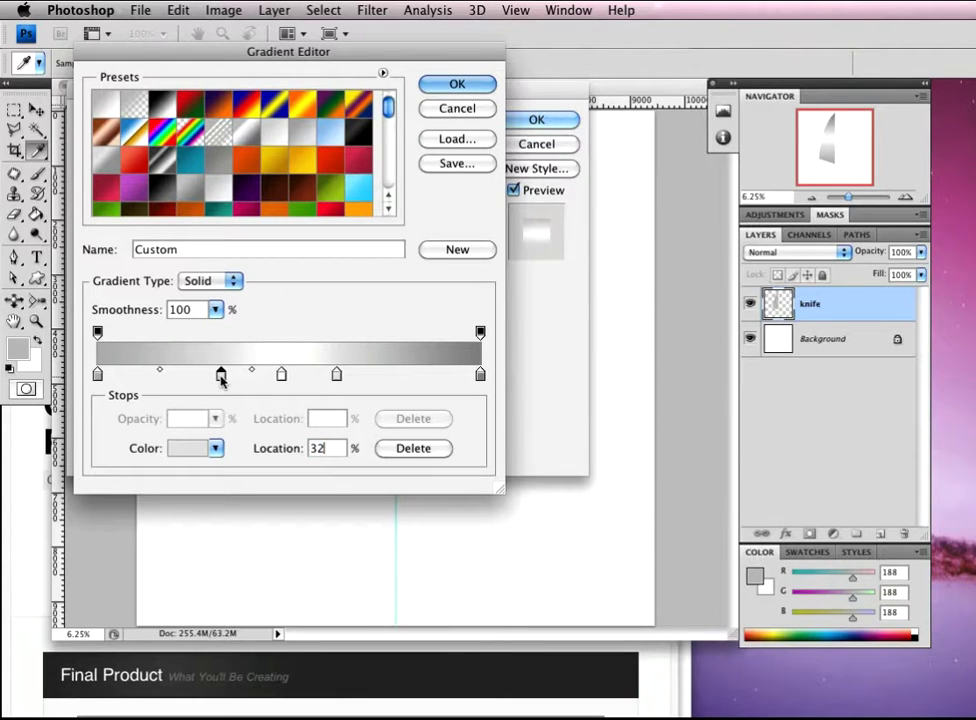
{"action": "left_click_drag", "start_coordinate": [224, 378], "coordinate": [219, 378]}
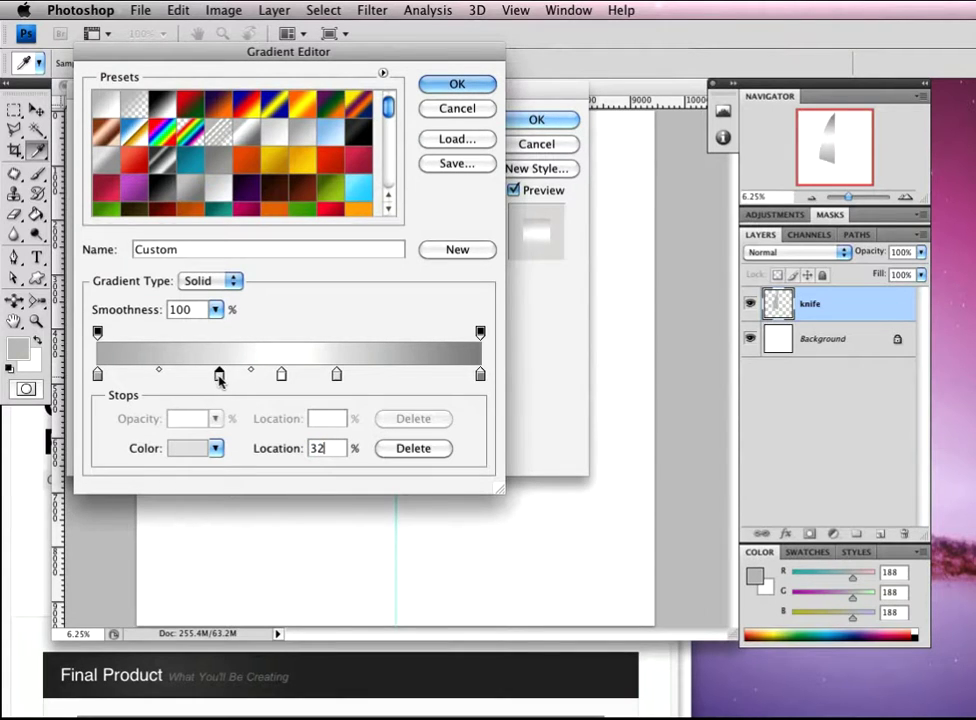
{"action": "left_click", "coordinate": [281, 377]}
{"action": "left_click_drag", "start_coordinate": [281, 377], "coordinate": [266, 376]}
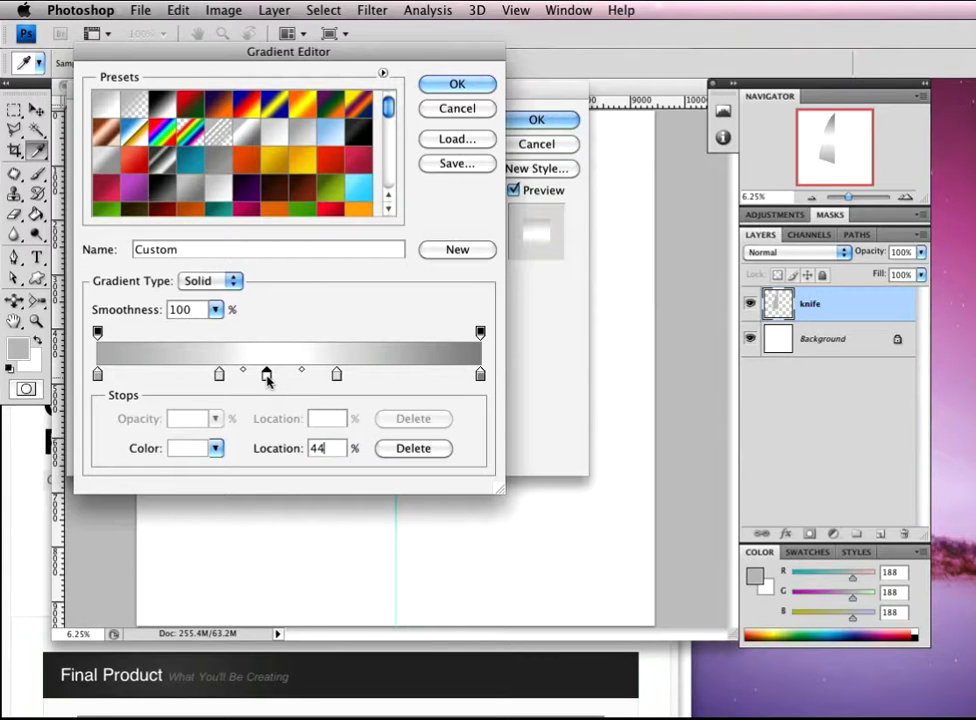
{"action": "left_click", "coordinate": [337, 376]}
{"action": "left_click_drag", "start_coordinate": [337, 378], "coordinate": [342, 377]}
{"action": "left_click_drag", "start_coordinate": [267, 377], "coordinate": [359, 378]}
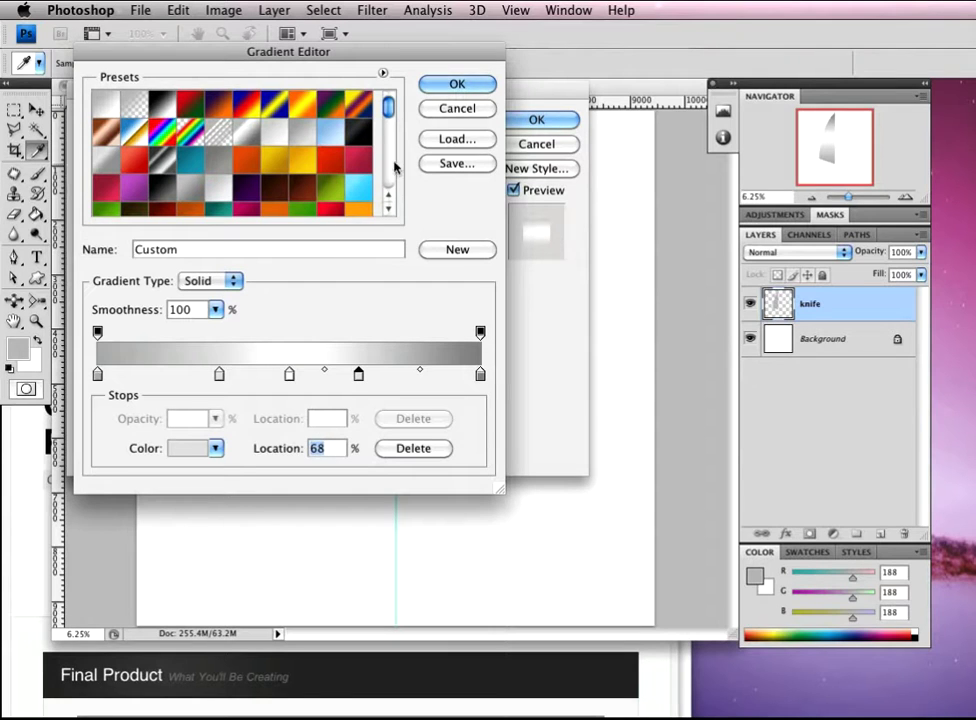
{"action": "left_click", "coordinate": [457, 84]}
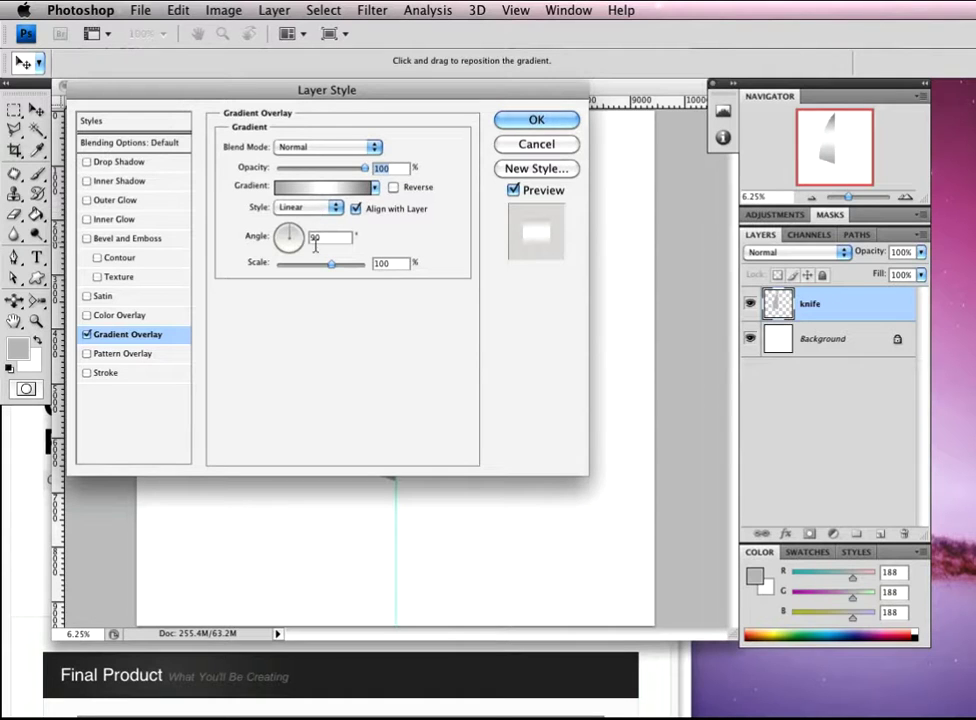
Set the gradient overlay's angle to 80° and apply the layer style to the knife
{"action": "double_click", "coordinate": [333, 238]}
{"action": "type", "text": "80"}
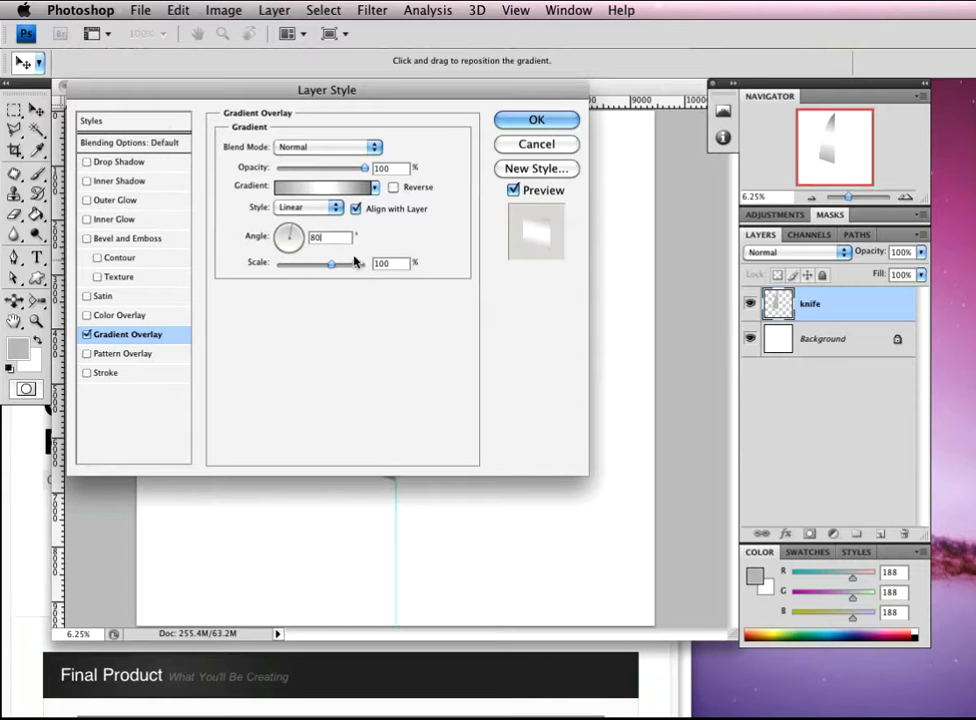
{"action": "left_click", "coordinate": [530, 120]}
After checking the final knife image in Safari, draw a Pen path in Photoshop from the blade's base around its outer curved edge toward the tip
{"action": "key", "text": "p"}
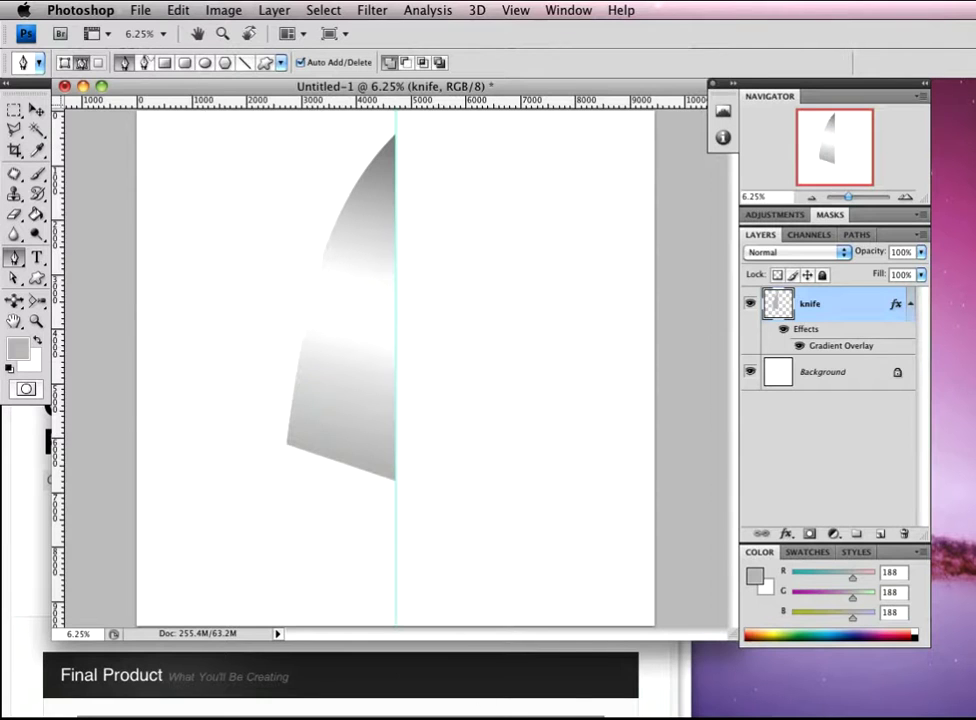
{"action": "key", "text": "super+Tab"}
{"action": "scroll", "coordinate": [685, 121], "scroll_direction": "down", "scroll_amount": 10}
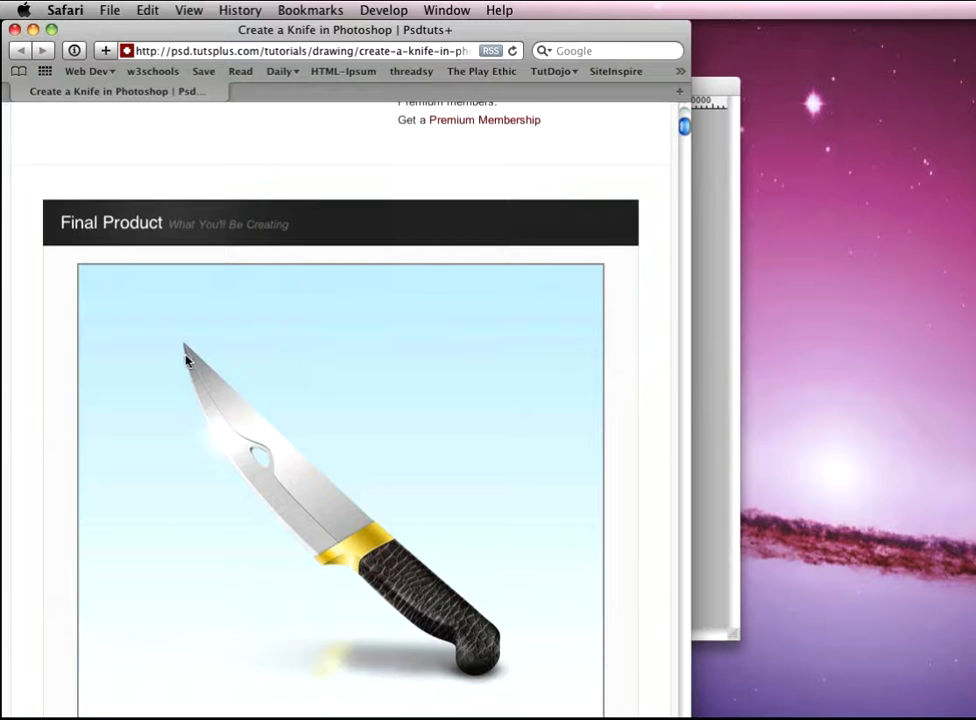
{"action": "left_click", "coordinate": [712, 230]}
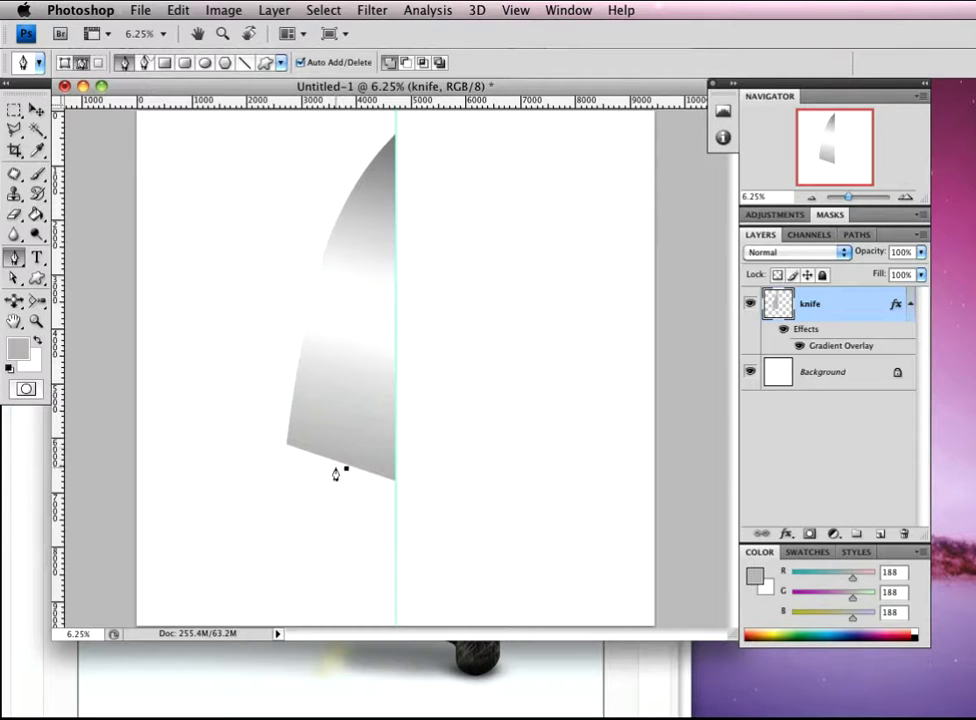
{"action": "left_click", "coordinate": [271, 504]}
{"action": "left_click", "coordinate": [232, 344]}
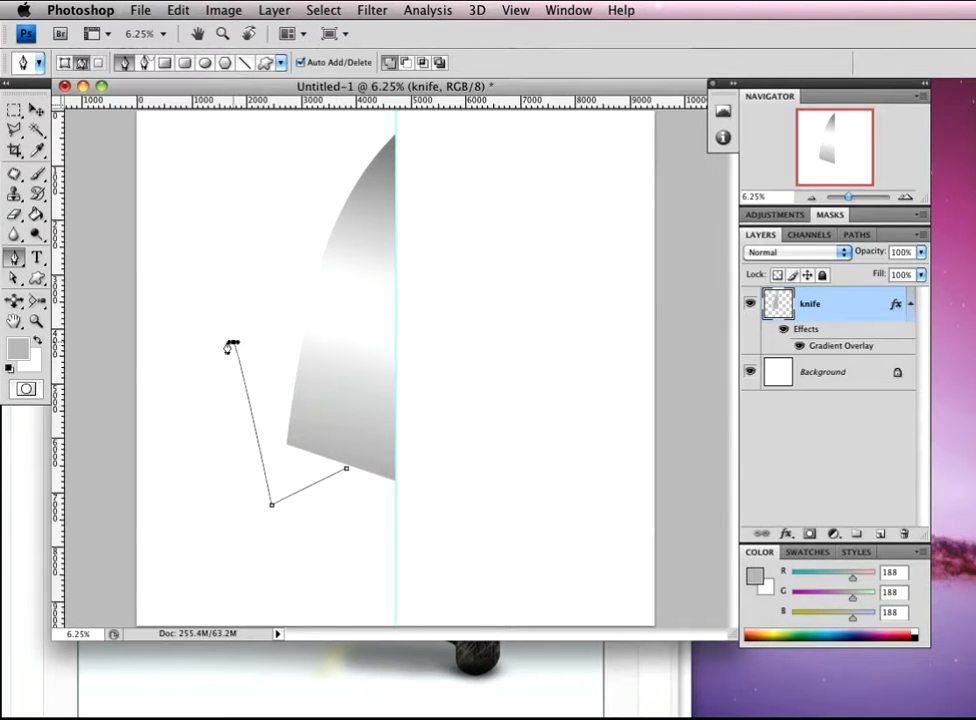
{"action": "left_click", "coordinate": [244, 218]}
{"action": "left_click", "coordinate": [269, 151]}
{"action": "left_click", "coordinate": [348, 117]}
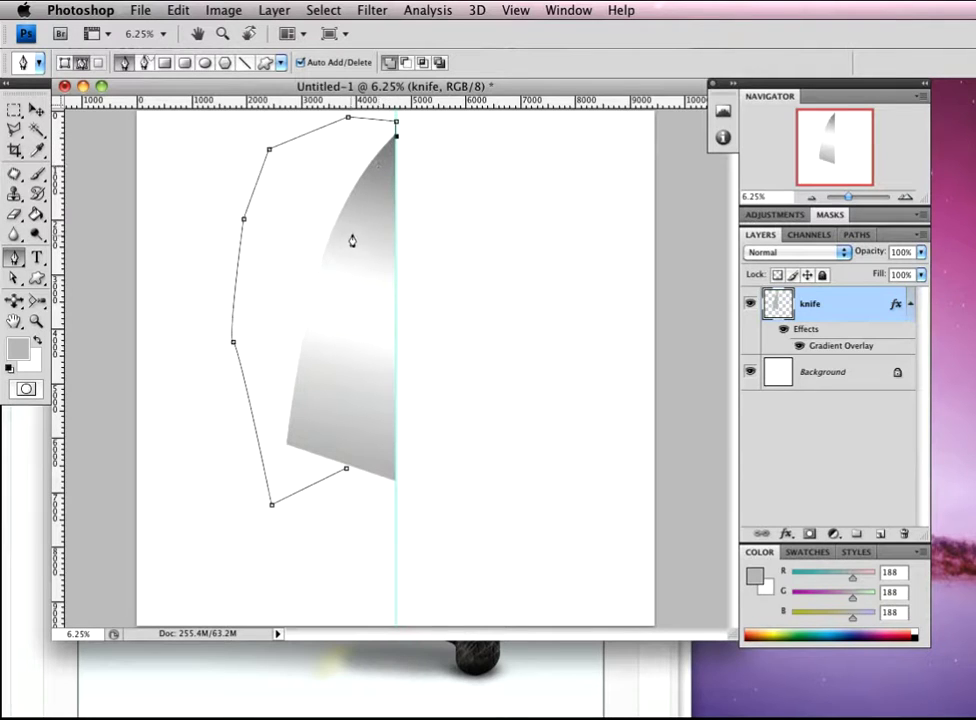
Continue the path from the tip down through the blade, with a small curved bump midway, and close it at the base
{"action": "left_click_drag", "start_coordinate": [365, 262], "coordinate": [366, 290]}
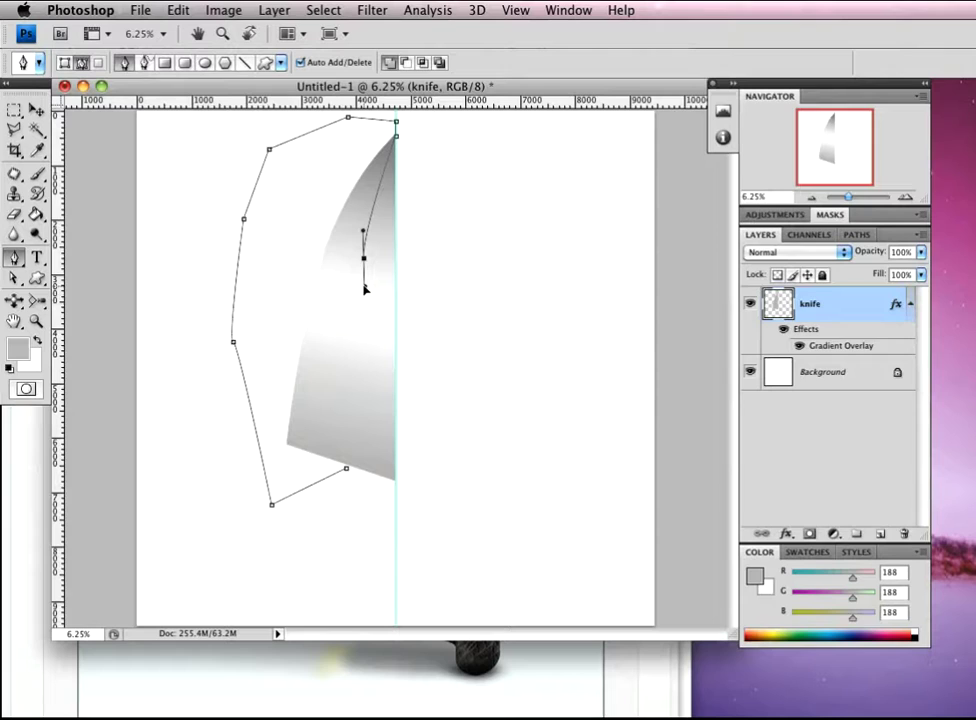
{"action": "left_click", "coordinate": [374, 294]}
{"action": "left_click_drag", "start_coordinate": [375, 304], "coordinate": [372, 308]}
{"action": "left_click", "coordinate": [353, 320]}
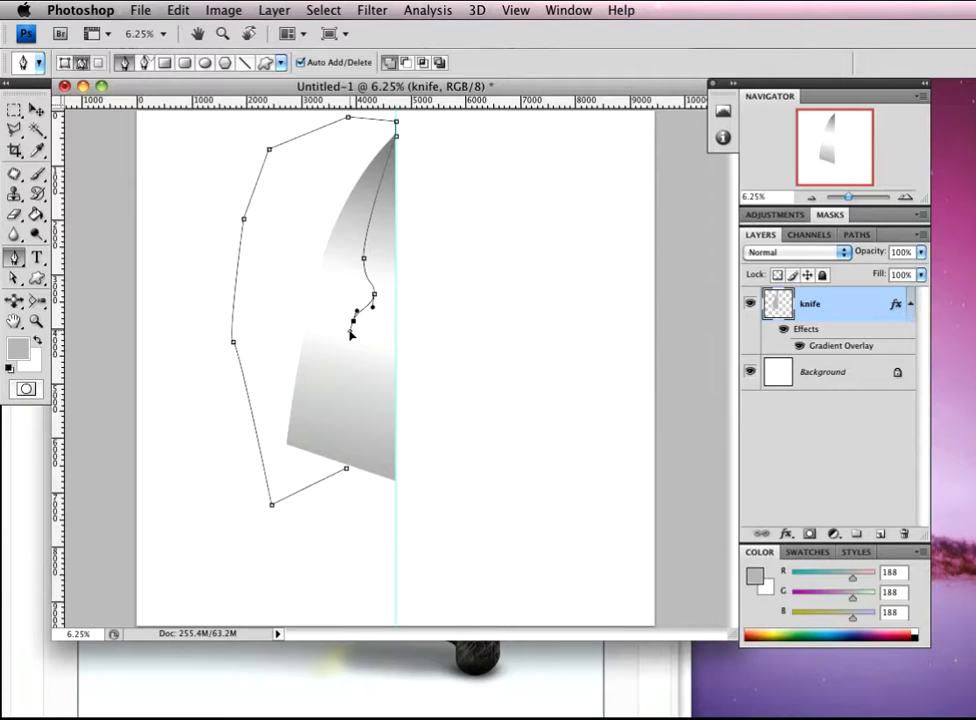
{"action": "left_click", "coordinate": [347, 401]}
{"action": "left_click", "coordinate": [346, 470]}
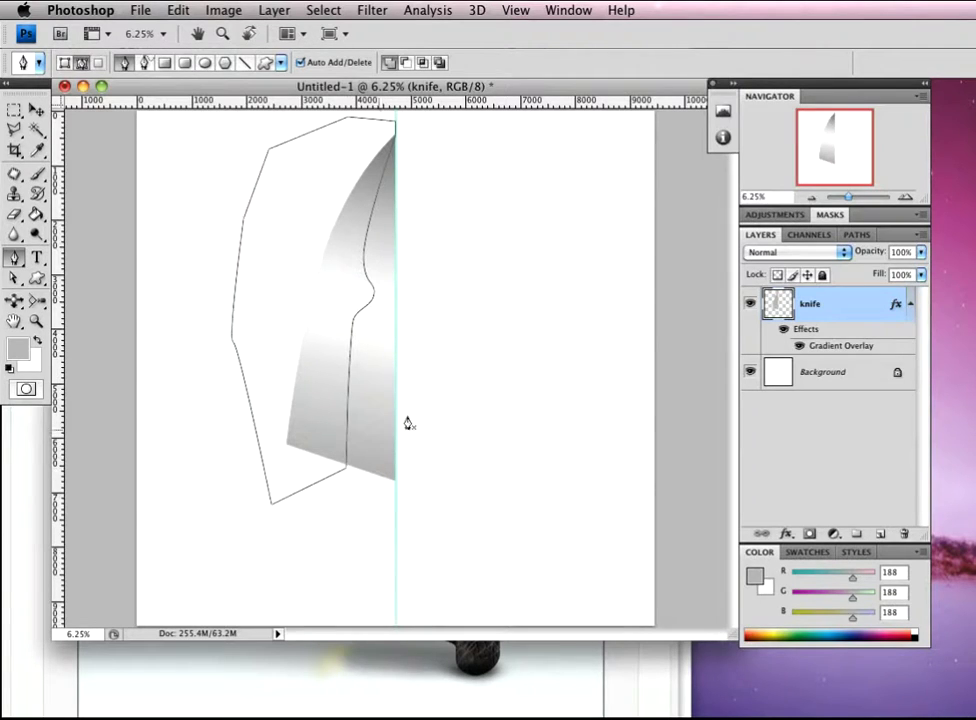
Refine the bump on the path's inner edge by adjusting its anchor points and curve handles with the Direct Selection tool
{"action": "left_click", "coordinate": [17, 280]}
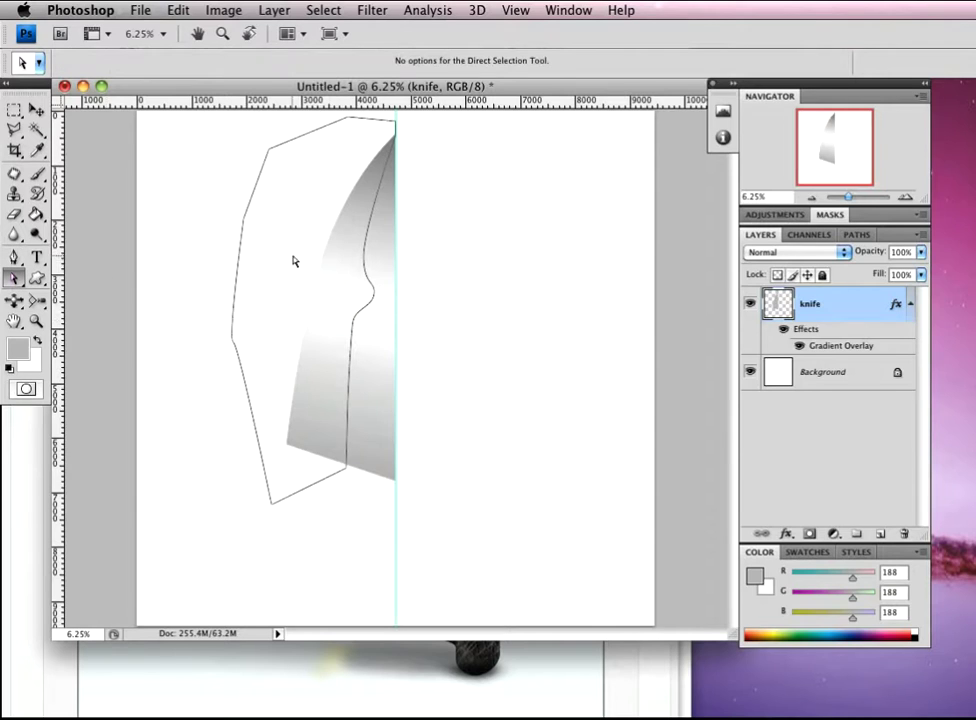
{"action": "left_click", "coordinate": [375, 292]}
{"action": "key", "text": "z"}
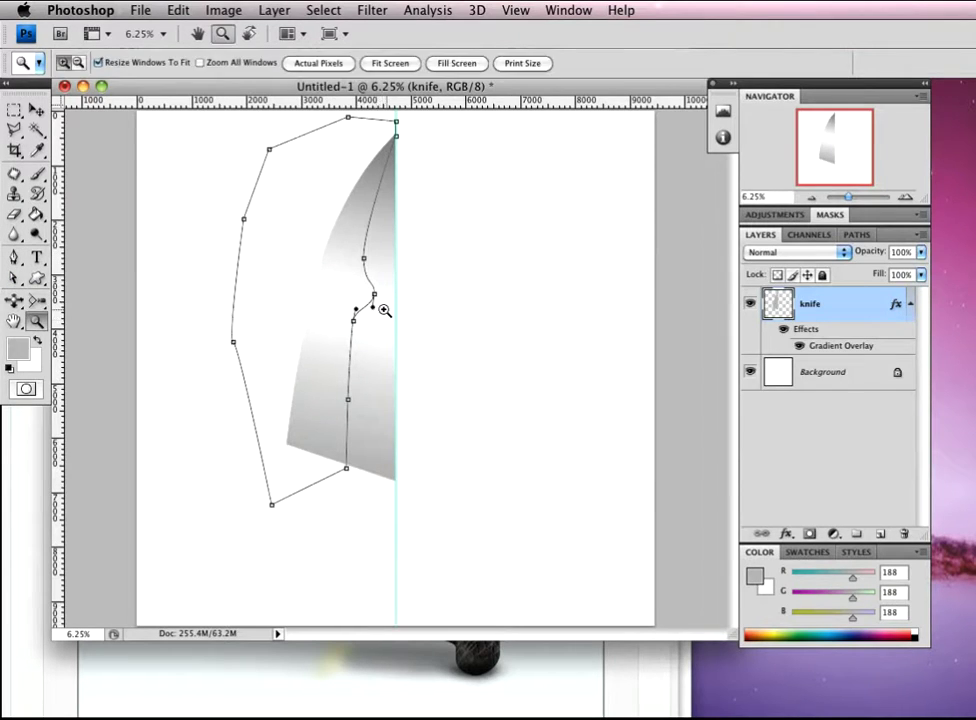
{"action": "left_click_drag", "start_coordinate": [368, 300], "coordinate": [378, 288]}
{"action": "key", "text": "a"}
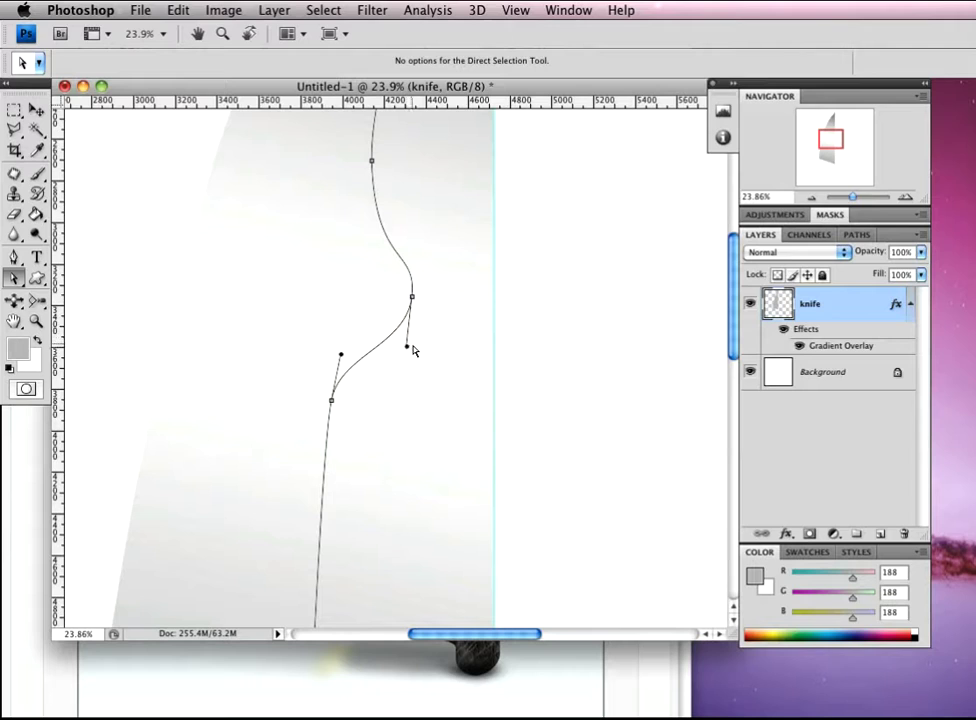
{"action": "mouse_move", "coordinate": [411, 350]}
{"action": "left_mouse_down"}
{"action": "mouse_move", "coordinate": [420, 351]}
{"action": "mouse_move", "coordinate": [418, 340]}
{"action": "mouse_move", "coordinate": [411, 346]}
{"action": "left_mouse_up"}
{"action": "left_click", "coordinate": [371, 162]}
{"action": "left_click_drag", "start_coordinate": [371, 162], "coordinate": [371, 152]}
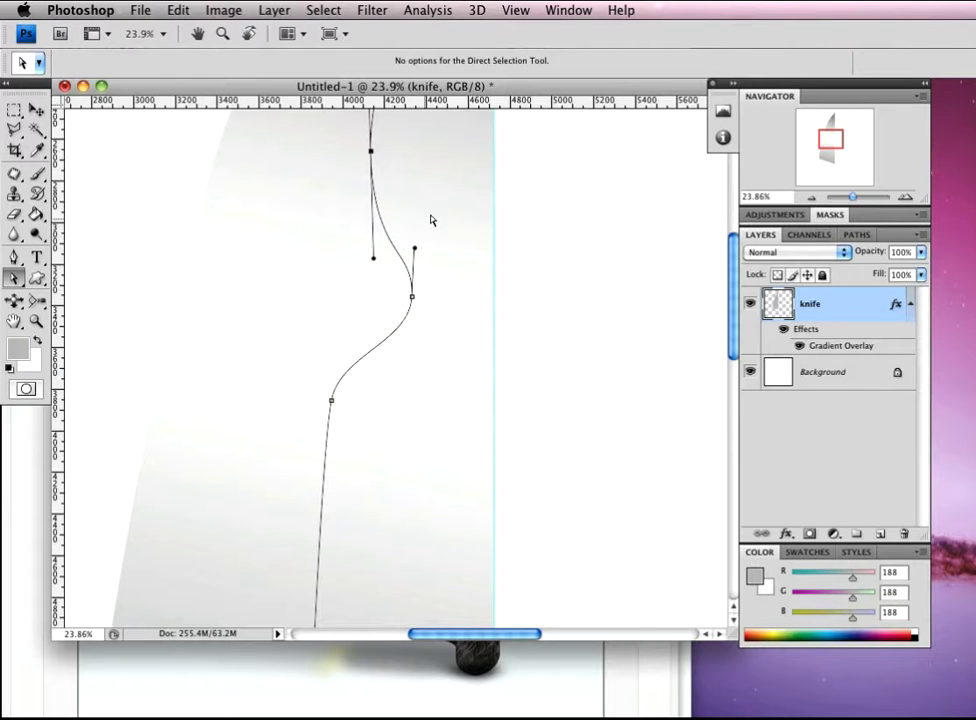
{"action": "left_click_drag", "start_coordinate": [728, 264], "coordinate": [634, 273]}
{"action": "left_click_drag", "start_coordinate": [411, 261], "coordinate": [404, 264]}
{"action": "left_click_drag", "start_coordinate": [373, 222], "coordinate": [357, 218]}
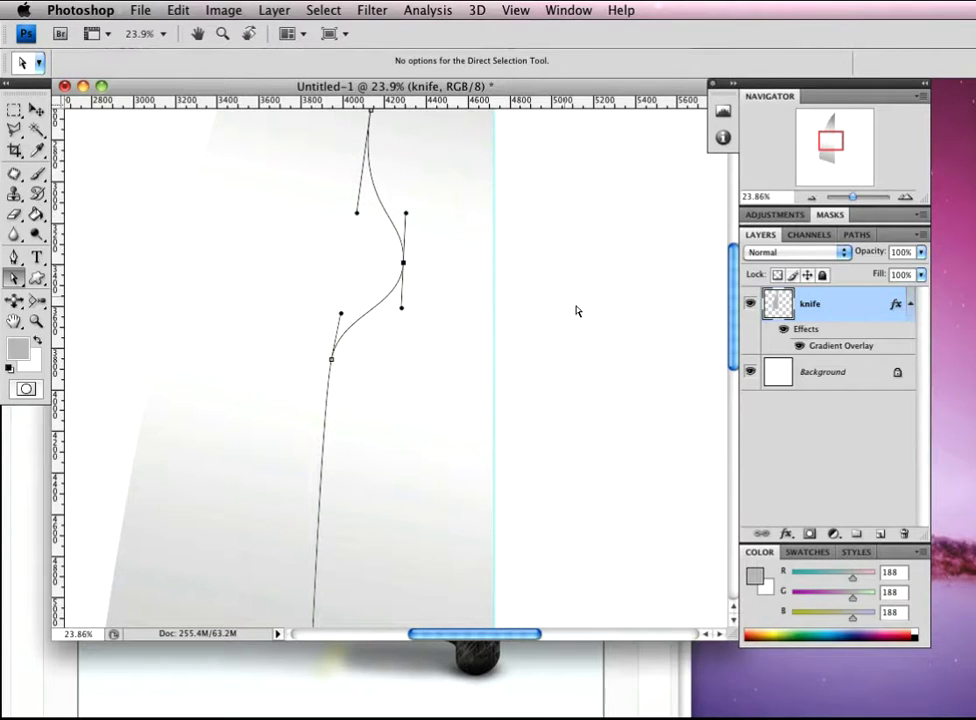
Examine the closed path against the whole blade, from tip to base
{"action": "key", "text": "z"}
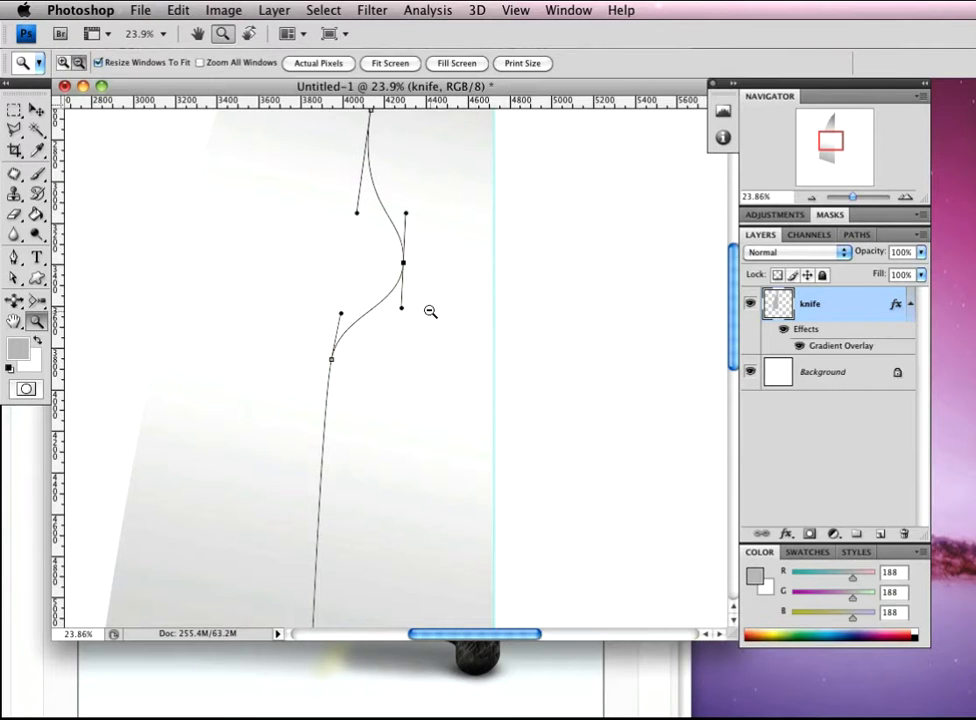
{"action": "left_click_drag", "start_coordinate": [428, 311], "coordinate": [390, 331]}
{"action": "key", "text": "a"}
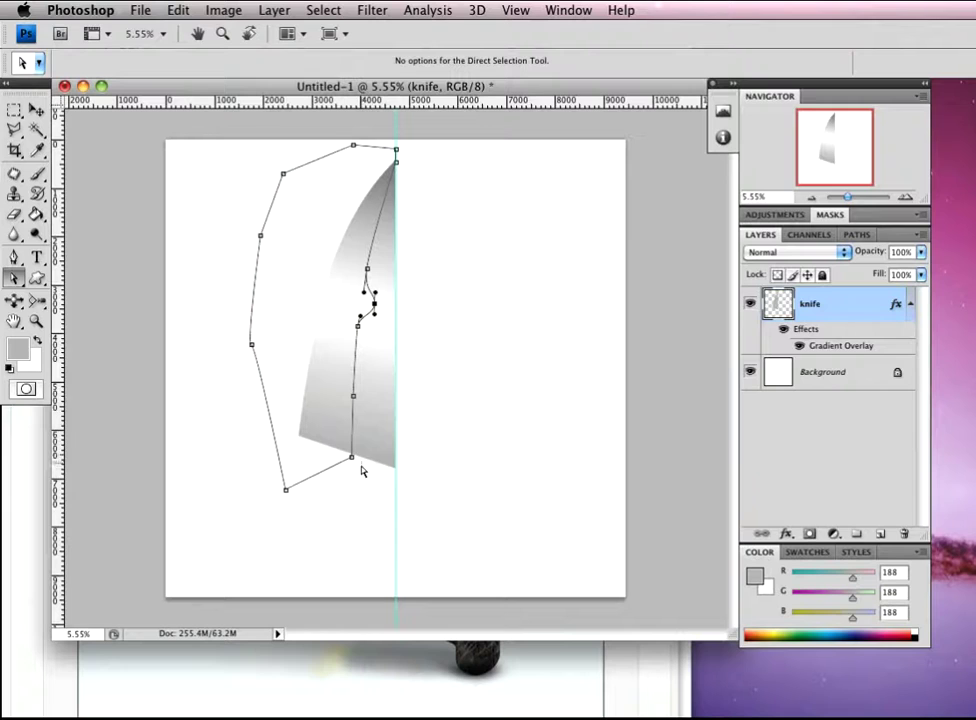
{"action": "key", "text": "z"}
{"action": "left_click", "coordinate": [349, 336]}
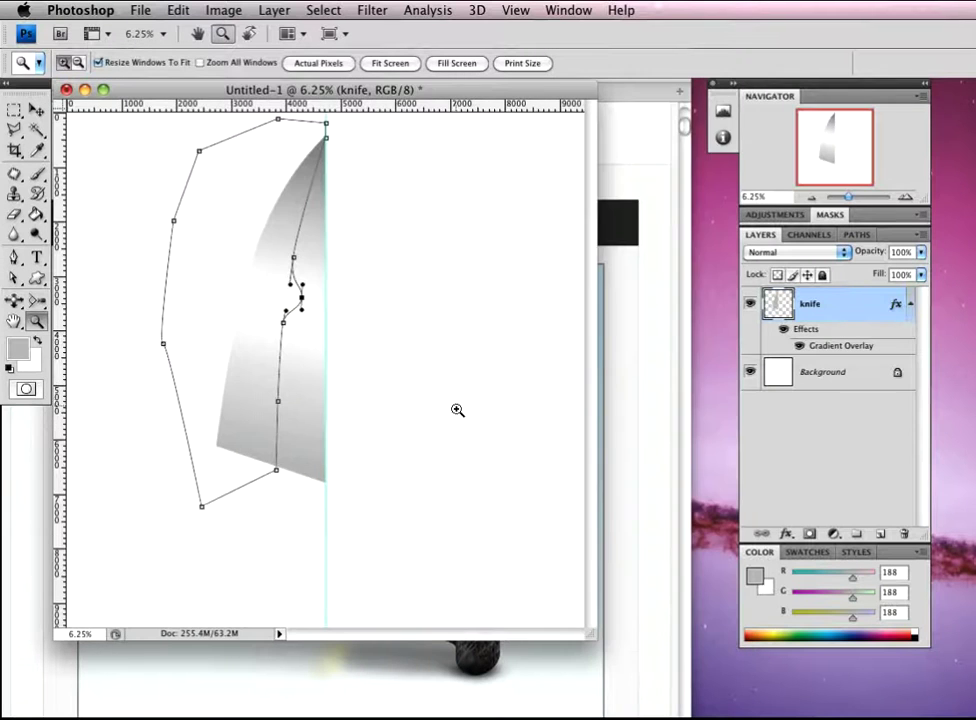
{"action": "left_click", "coordinate": [414, 346]}
{"action": "key", "text": "a"}
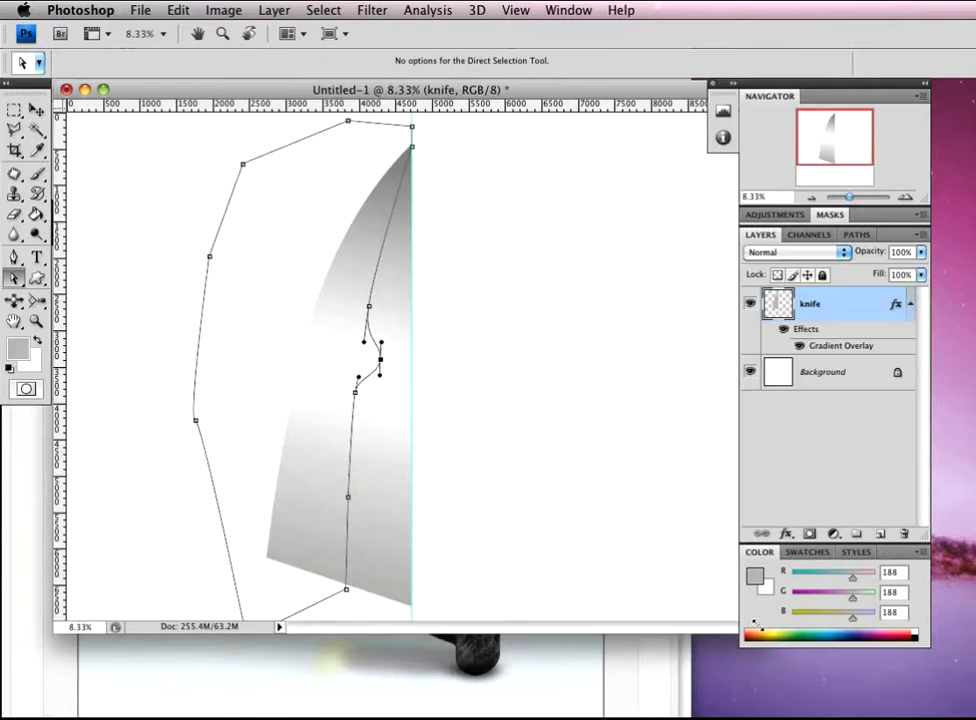
{"action": "left_click_drag", "start_coordinate": [497, 370], "coordinate": [539, 342]}
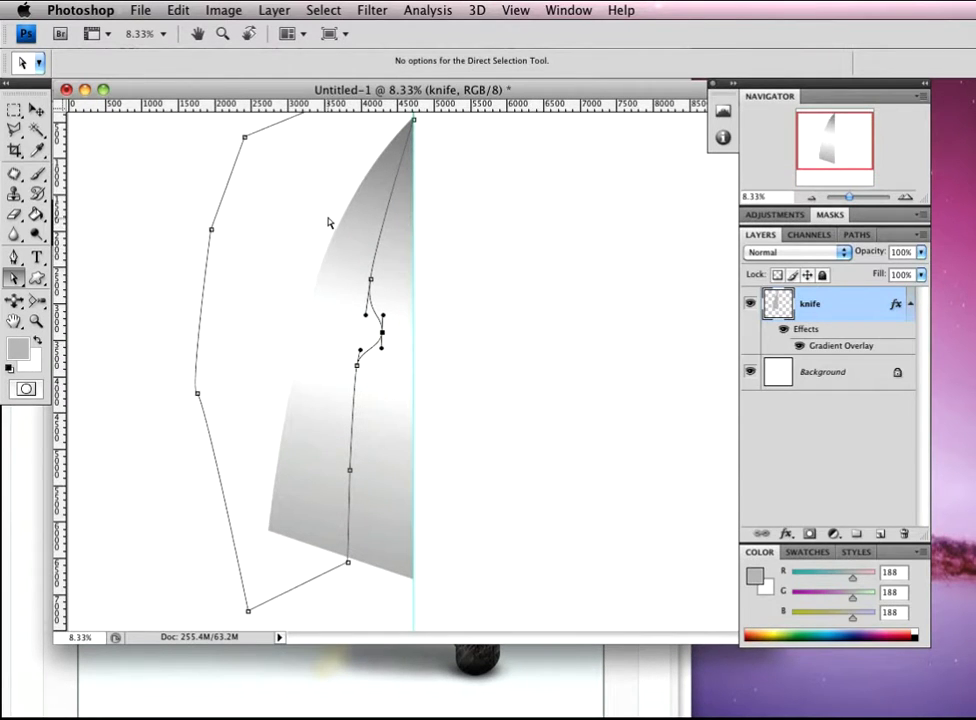
Convert the closed path into a new anti-aliased selection with a feather radius of 0 pixels
{"action": "key", "text": "p"}
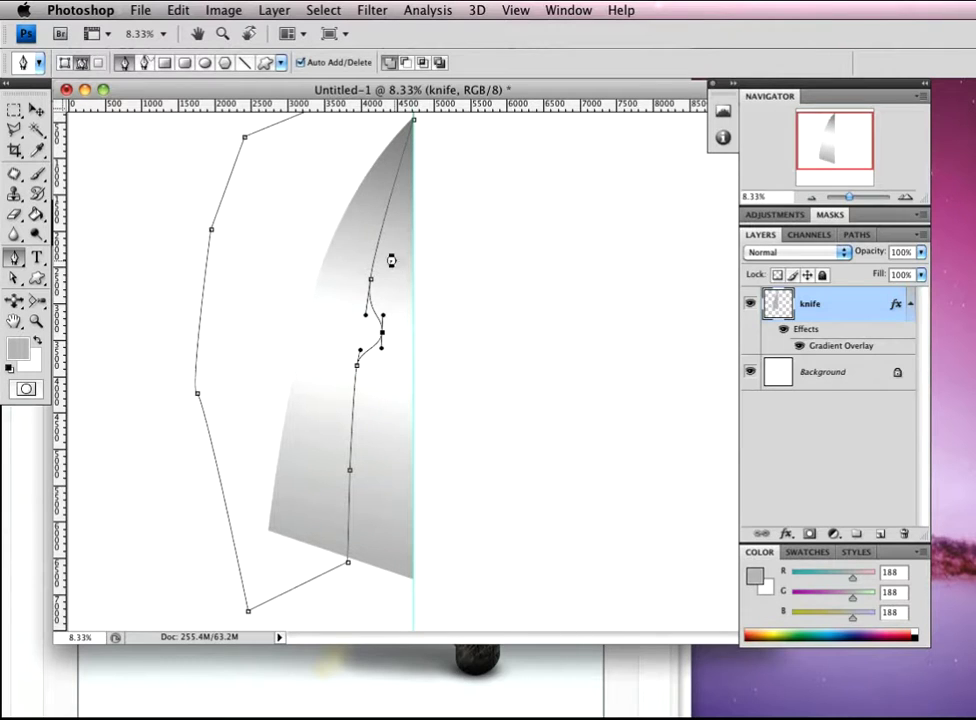
{"action": "key", "text": "super+e"}
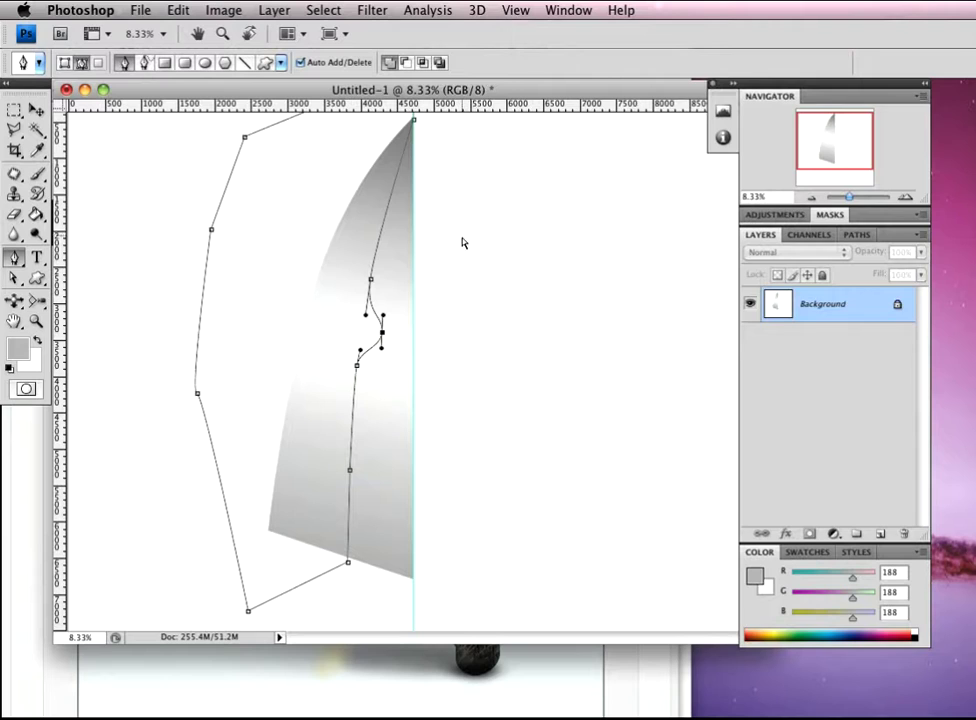
{"action": "key", "text": "super+z"}
{"action": "right_click", "coordinate": [268, 229]}
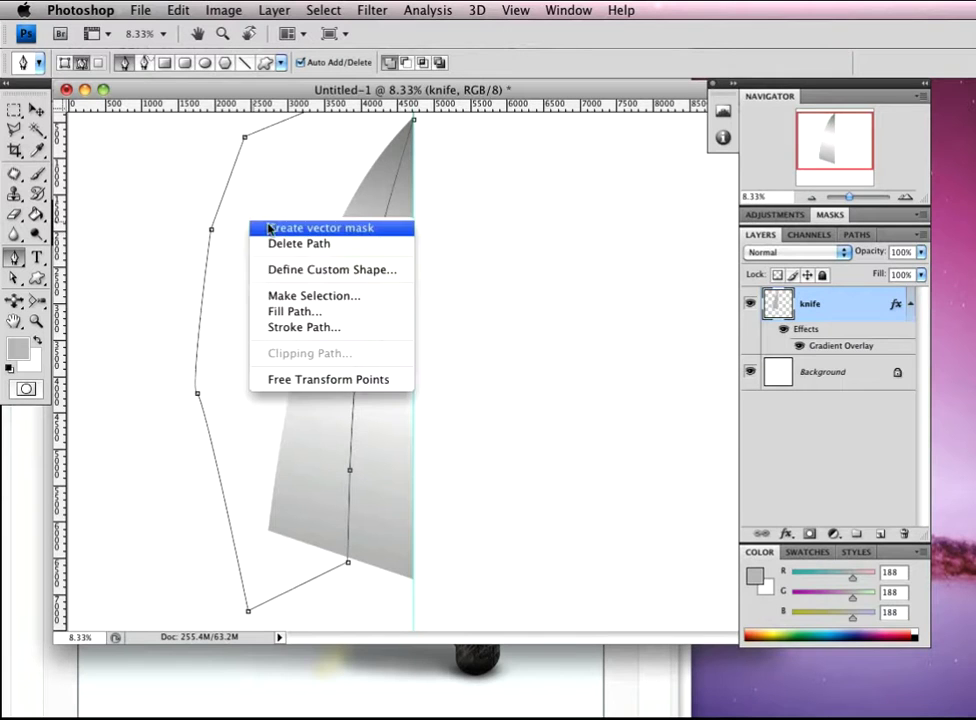
{"action": "left_click", "coordinate": [352, 297]}
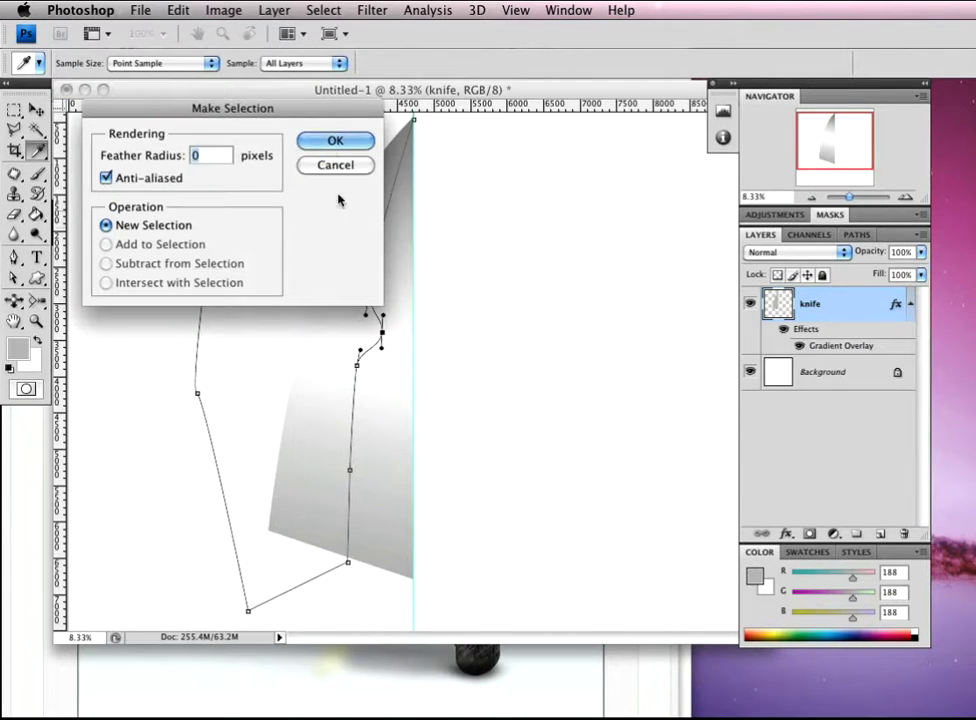
{"action": "left_click", "coordinate": [335, 141]}
{"action": "key", "text": "p"}
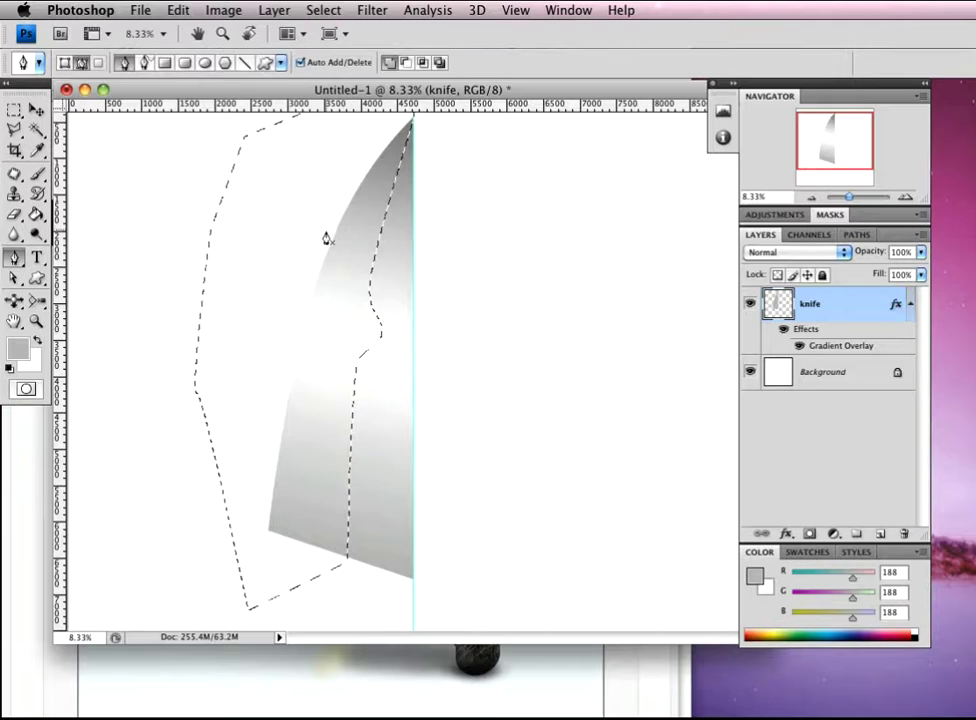
Copy the selected part of the blade to a new layer and name it "knife 2"
{"action": "key", "text": "super+j"}
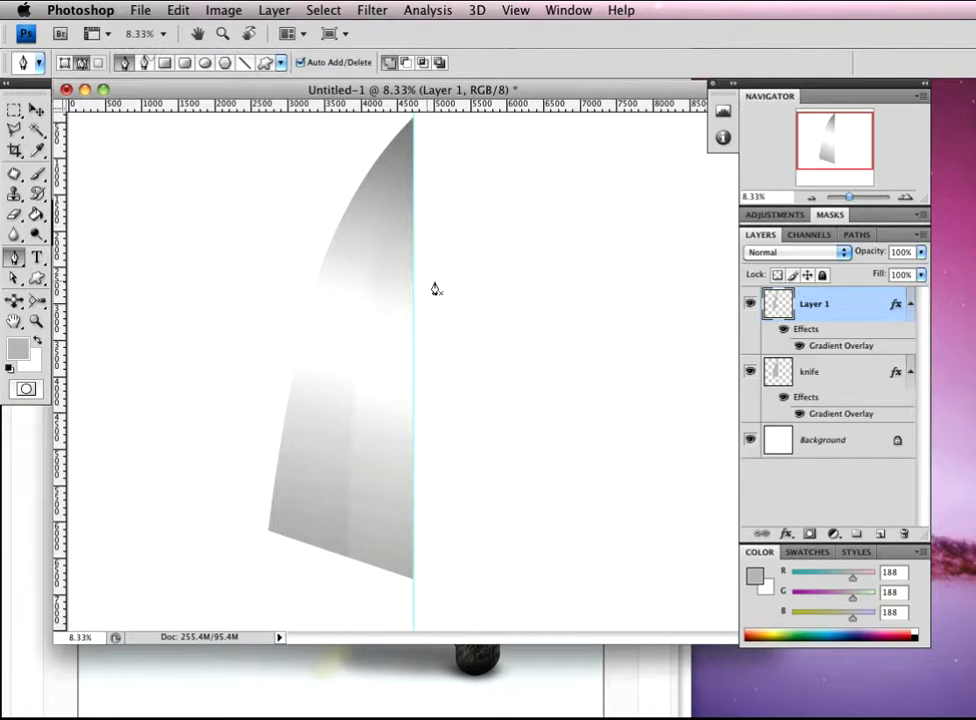
{"action": "double_click", "coordinate": [810, 305]}
{"action": "type", "text": "knife 2"}
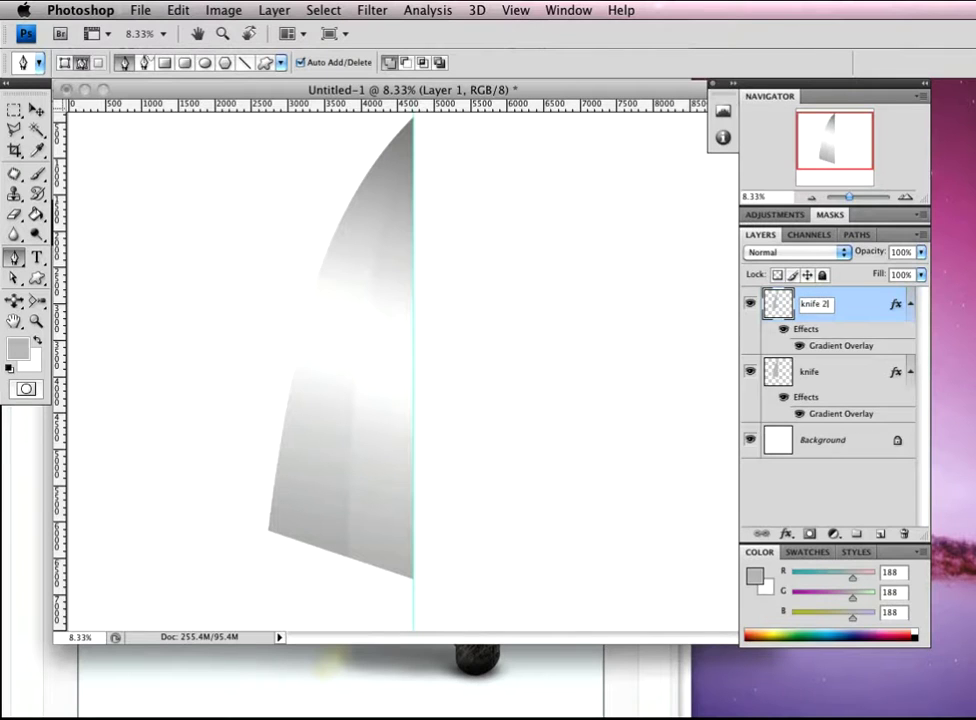
{"action": "key", "text": "Return"}
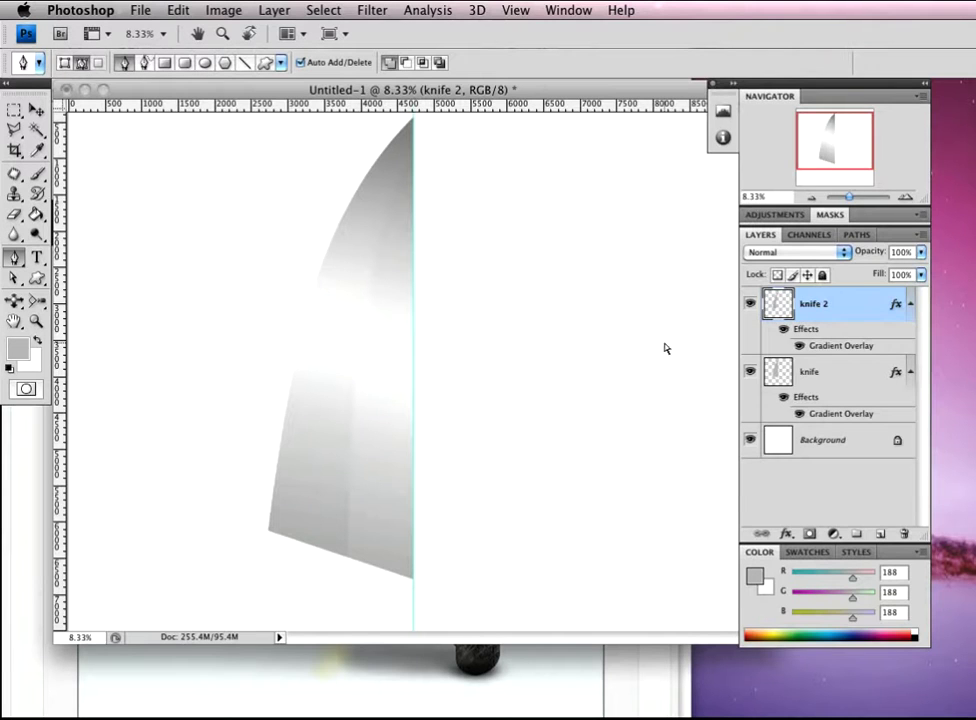
Turn off the "knife 2" layer's gradient overlay and add a white drop shadow in Normal blend mode
{"action": "left_click", "coordinate": [867, 305]}
{"action": "double_click", "coordinate": [859, 306]}
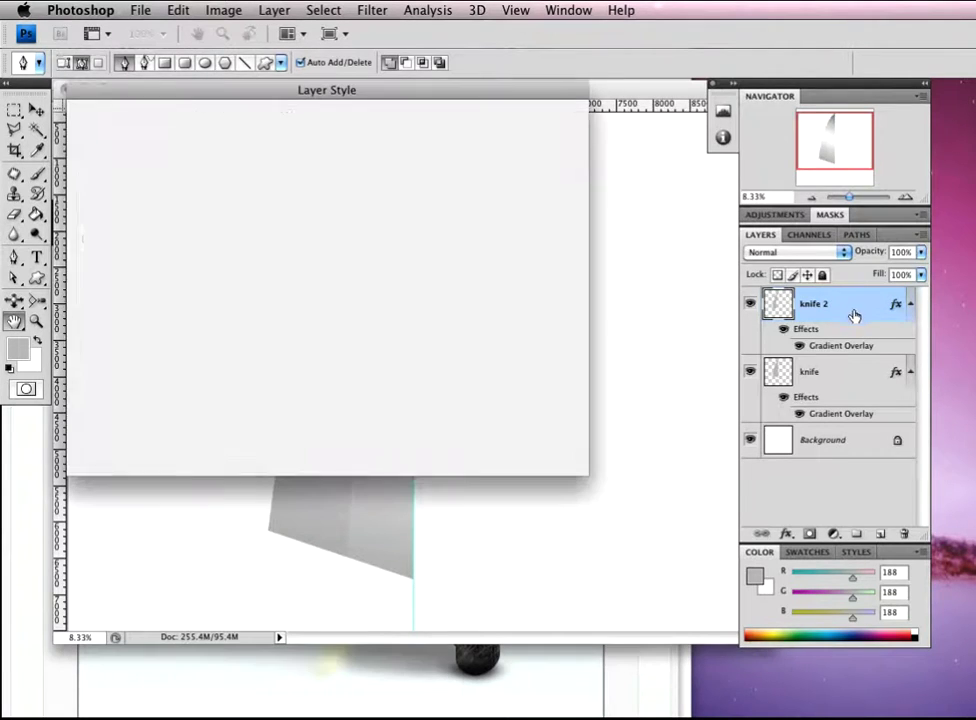
{"action": "left_click", "coordinate": [87, 335]}
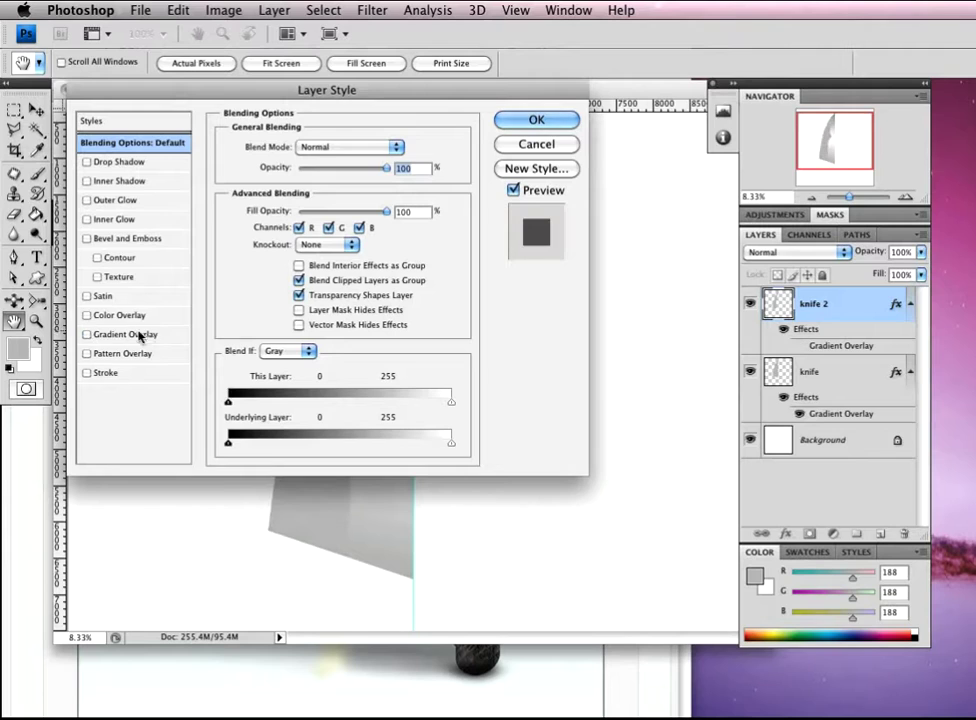
{"action": "left_click", "coordinate": [128, 163]}
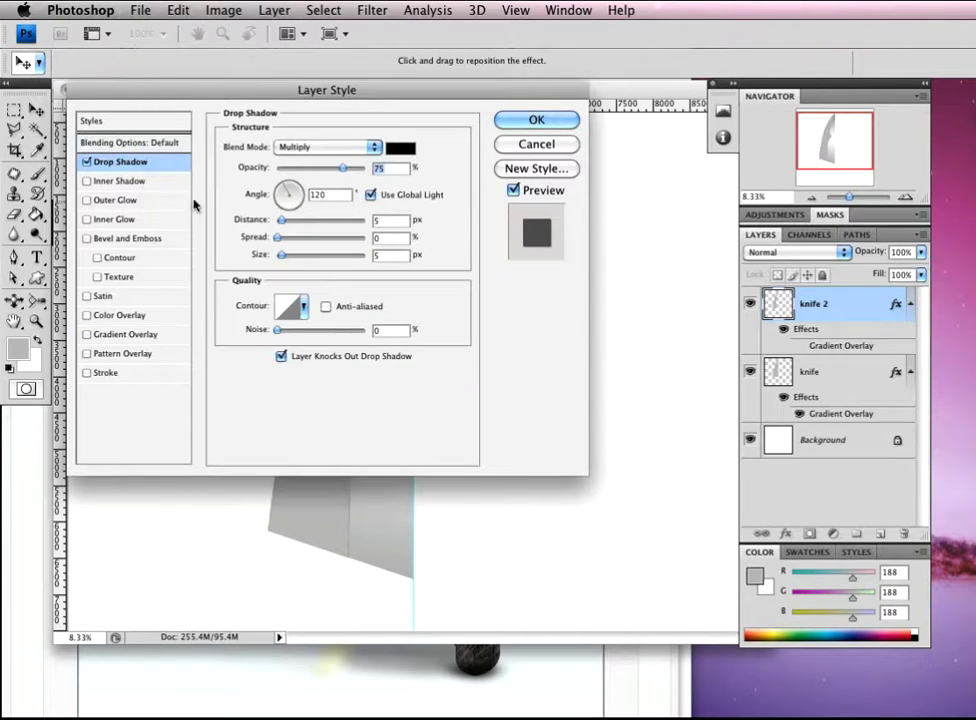
{"action": "left_click", "coordinate": [330, 147]}
{"action": "left_click", "coordinate": [322, 98]}
{"action": "left_click", "coordinate": [400, 148]}
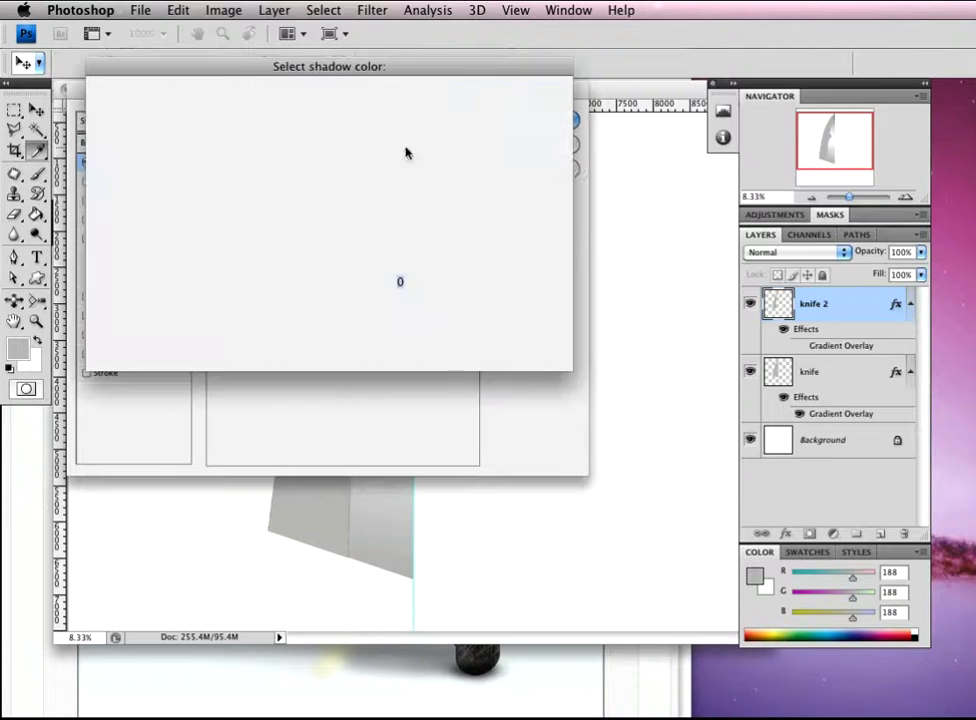
{"action": "left_click", "coordinate": [98, 104]}
{"action": "left_click", "coordinate": [506, 94]}
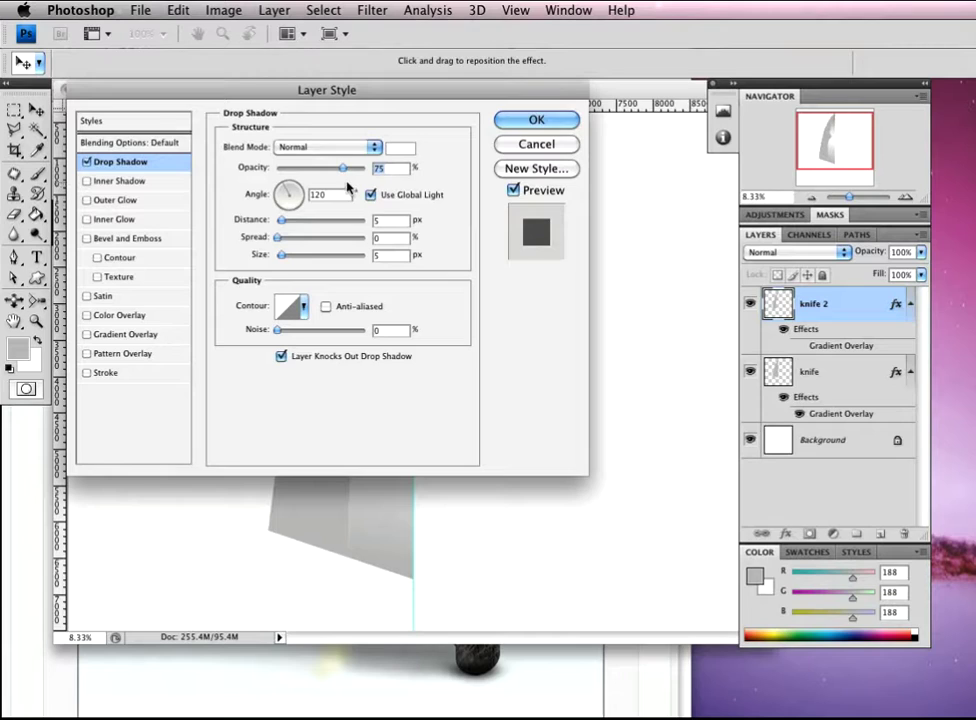
Set the drop shadow's opacity to 50%, distance to 1 px and size to 1 px, with global light off
{"action": "type", "text": "50"}
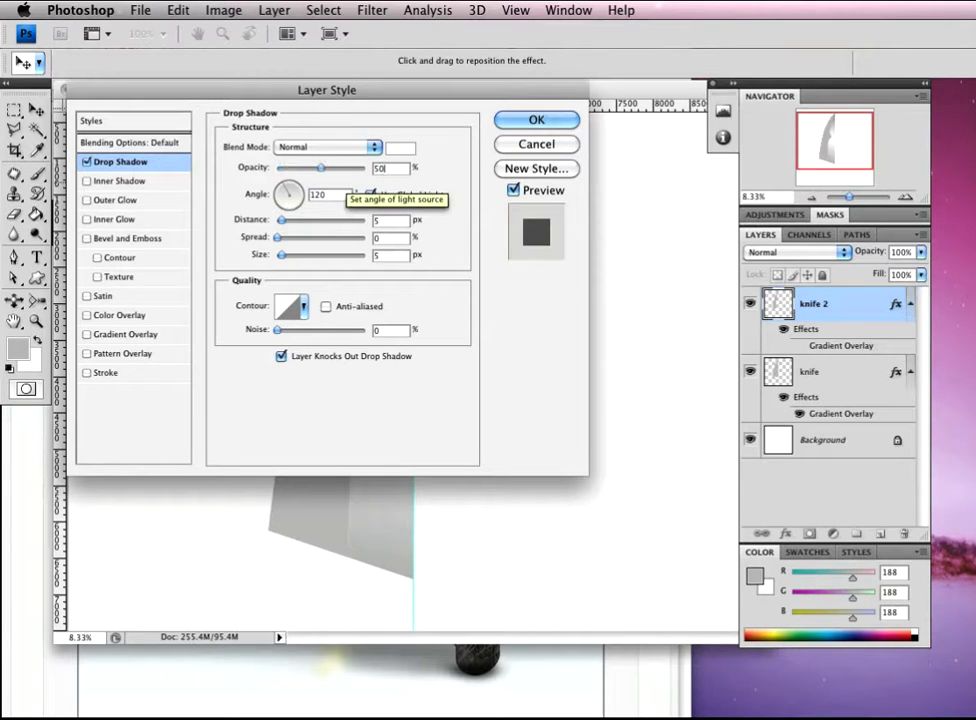
{"action": "key", "text": "Tab"}
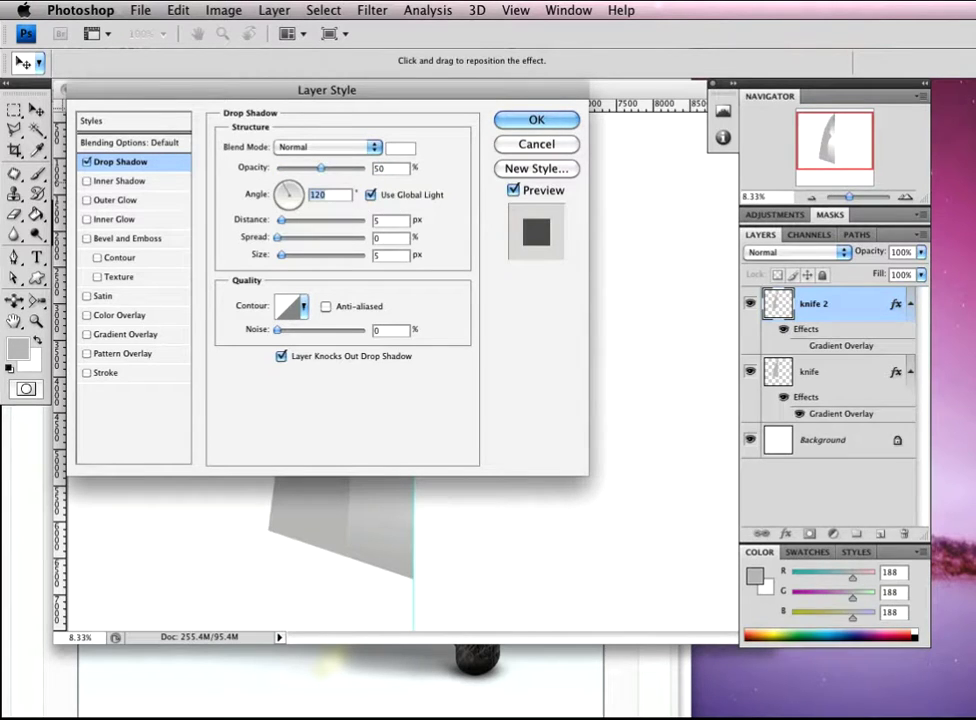
{"action": "left_click", "coordinate": [371, 194]}
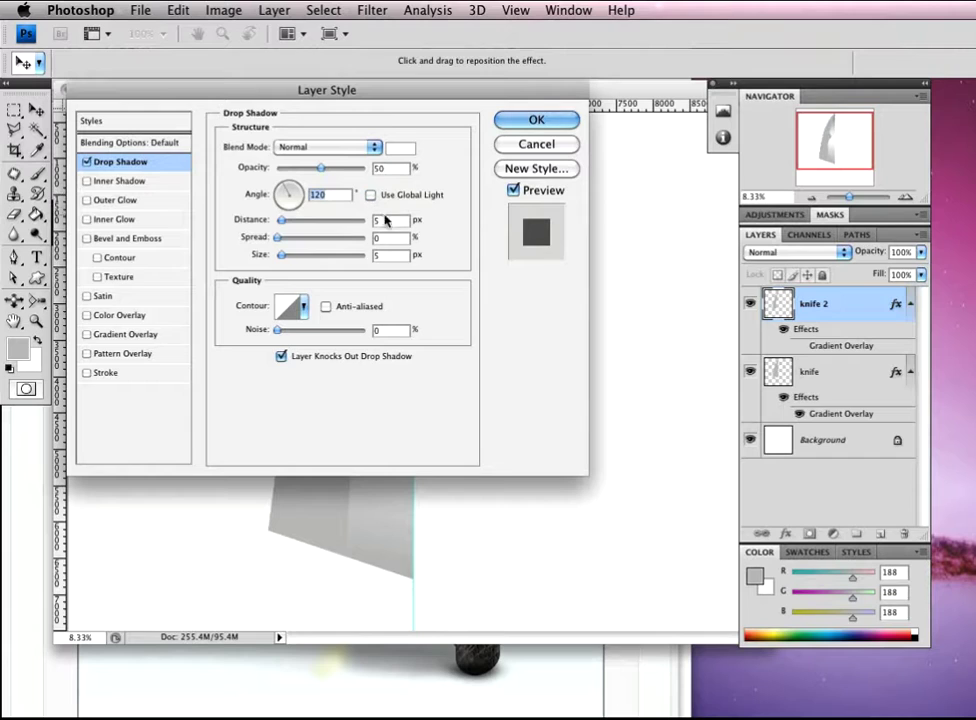
{"action": "key", "text": "Tab"}
{"action": "type", "text": "11"}
{"action": "key", "text": "BackSpace"}
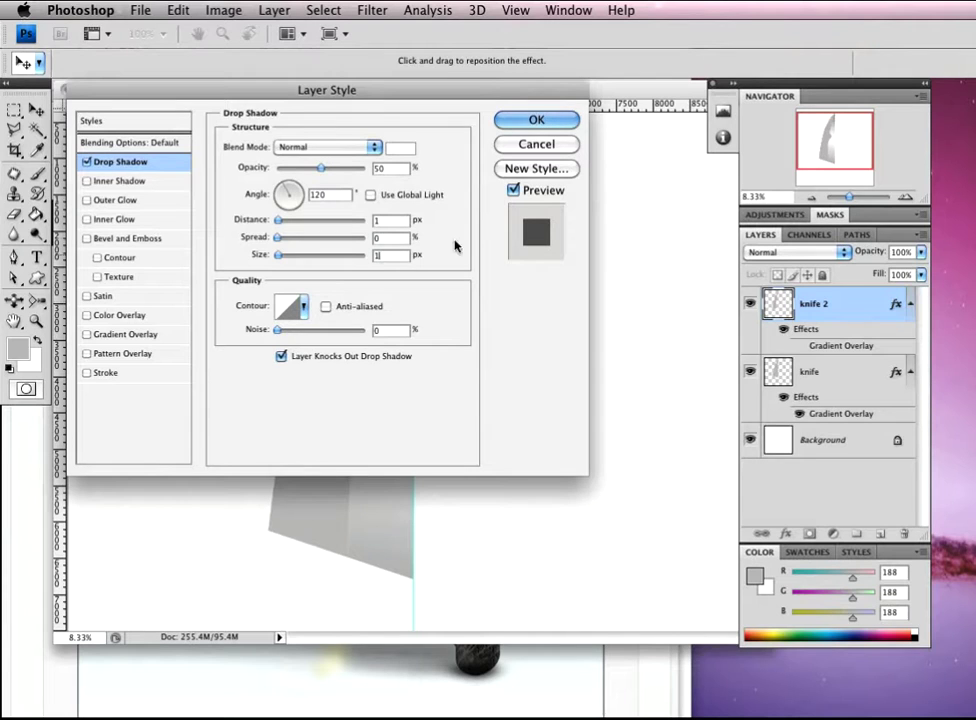
{"action": "key", "text": "Tab"}
{"action": "key", "text": "Tab"}
Add an inner shadow at 50% opacity with global light off, angle 60°, distance 2 px and size 2 px
{"action": "left_click", "coordinate": [142, 183]}
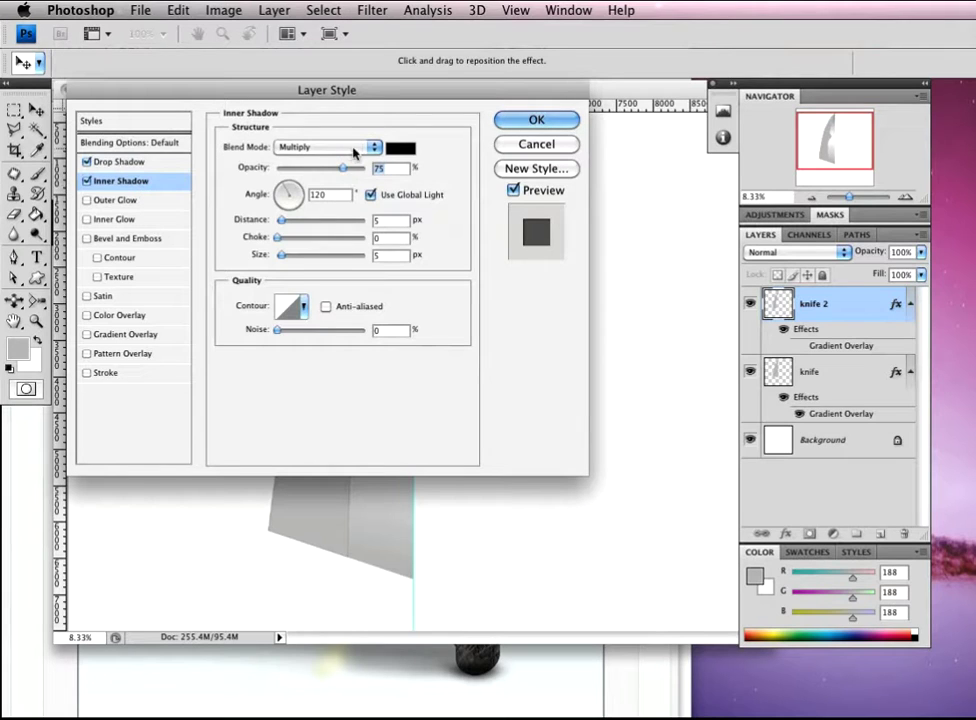
{"action": "type", "text": "50"}
{"action": "key", "text": "Tab"}
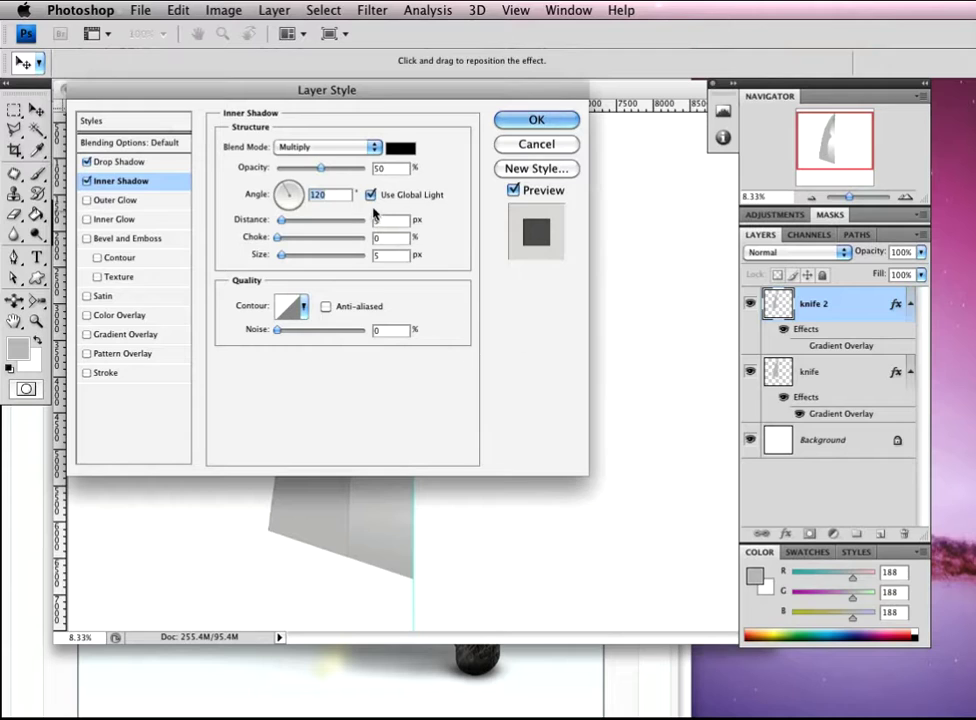
{"action": "left_click", "coordinate": [371, 195]}
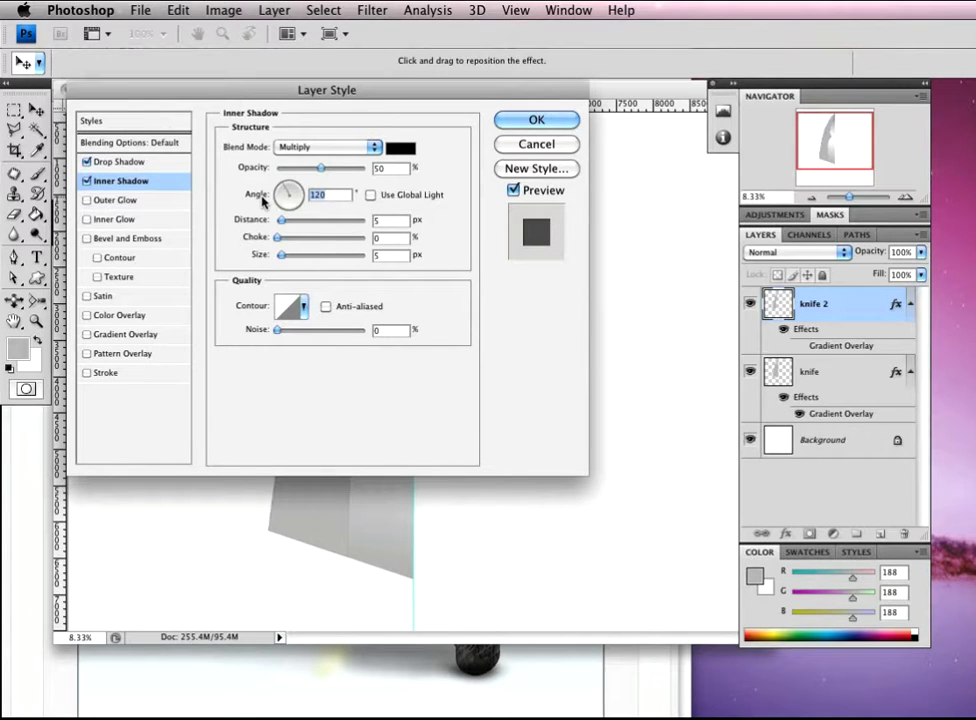
{"action": "type", "text": "60"}
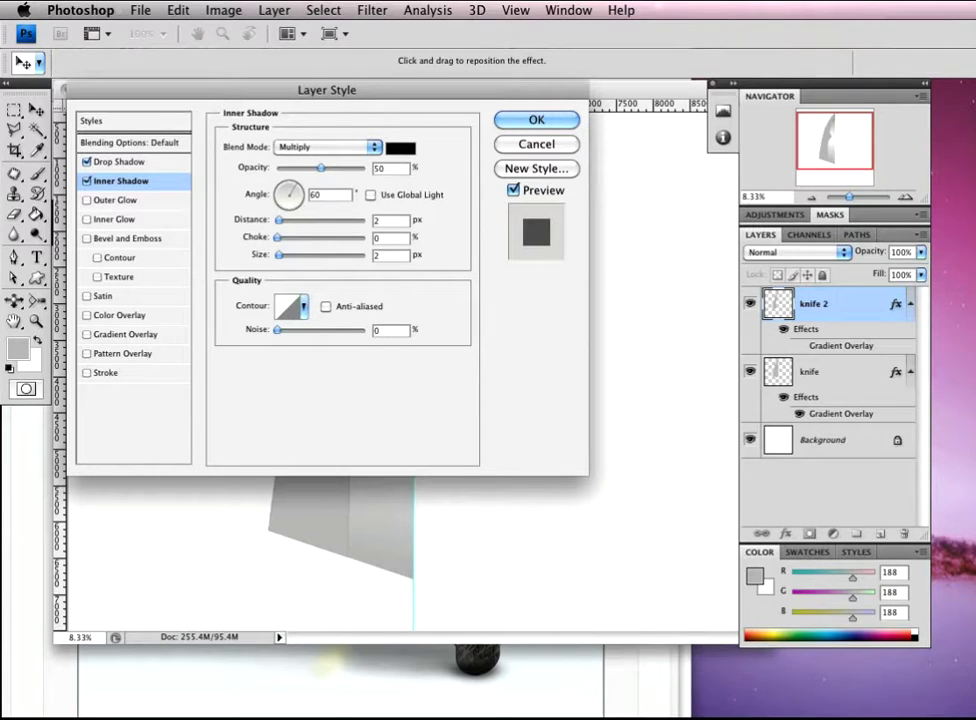
Enable the gradient overlay on "knife 2" and set its first colour stop, at 0%, to c5c6c8
{"action": "left_click", "coordinate": [127, 334]}
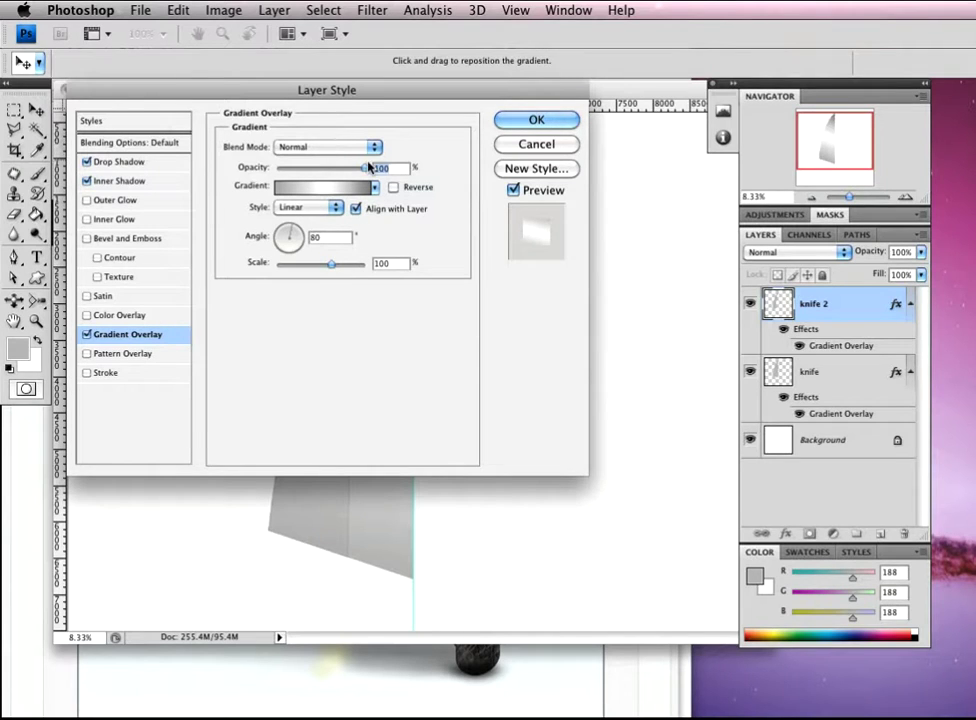
{"action": "left_click", "coordinate": [325, 187]}
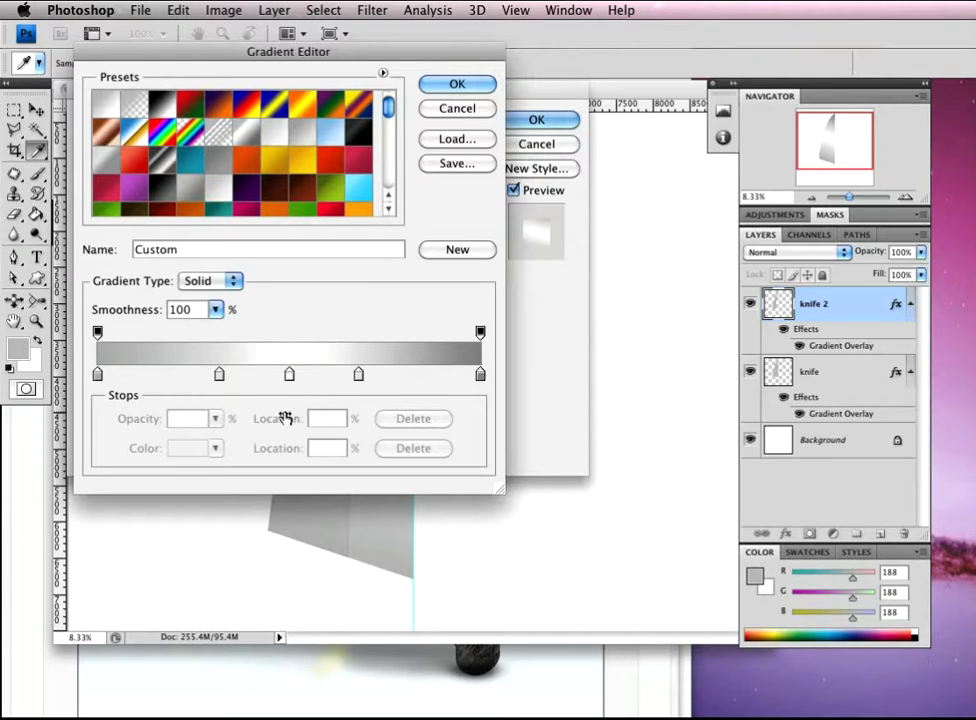
{"action": "left_click", "coordinate": [97, 374]}
{"action": "double_click", "coordinate": [97, 374]}
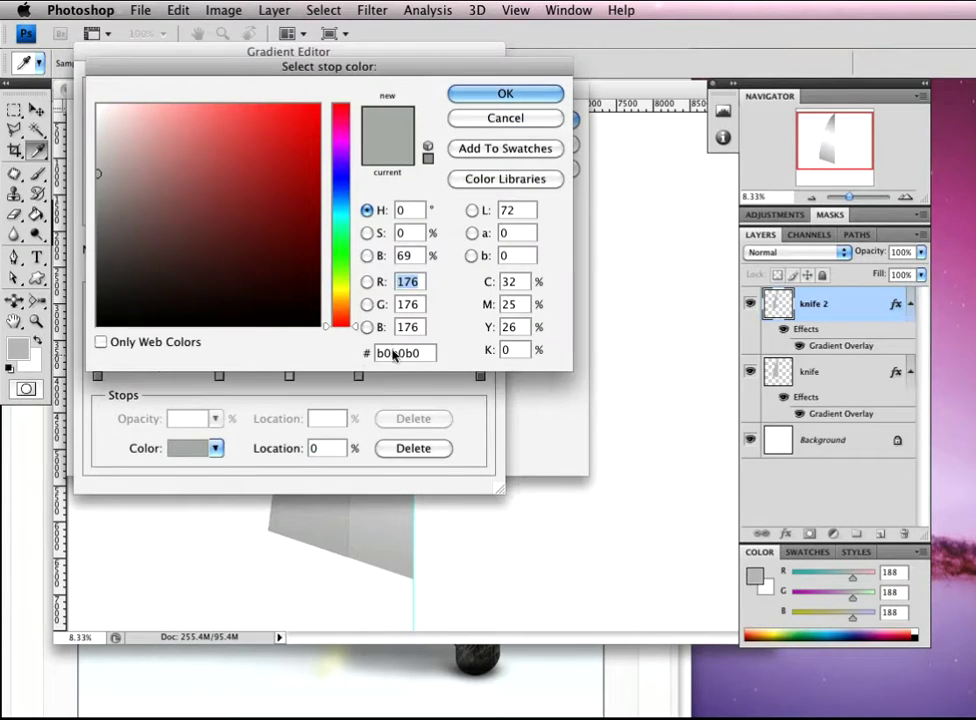
{"action": "left_click_drag", "start_coordinate": [410, 358], "coordinate": [318, 353]}
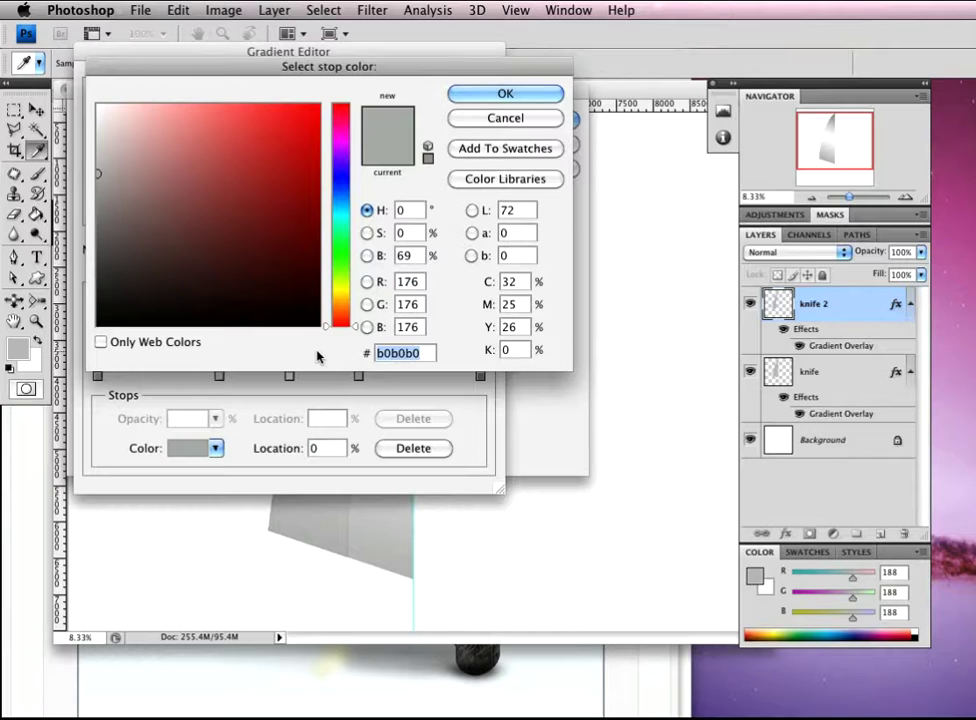
{"action": "type", "text": "c5c6c8"}
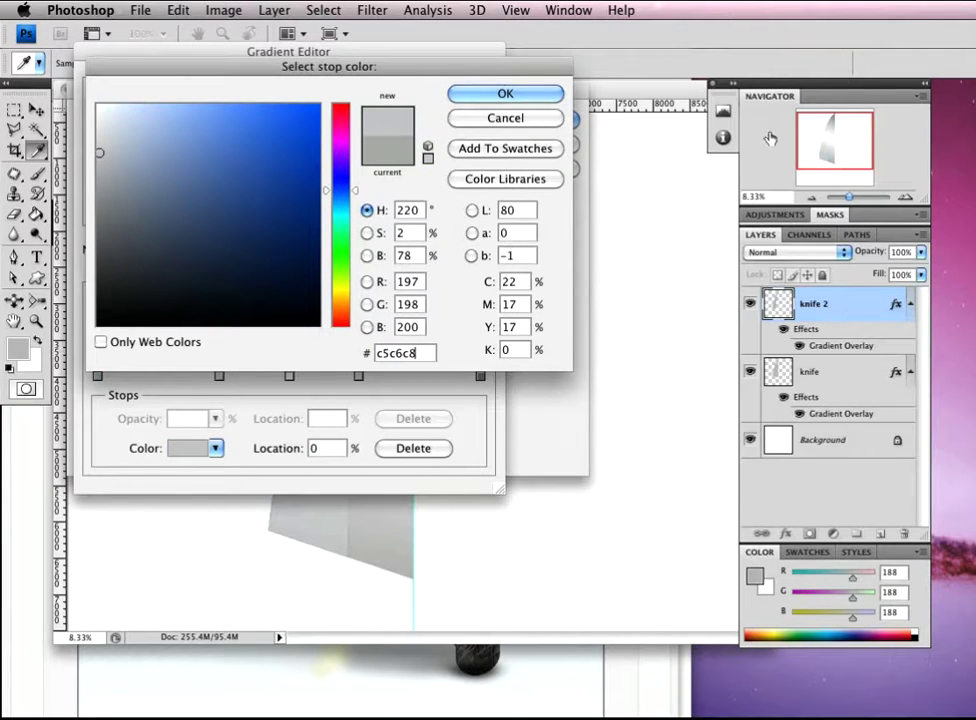
{"action": "left_click", "coordinate": [505, 93]}
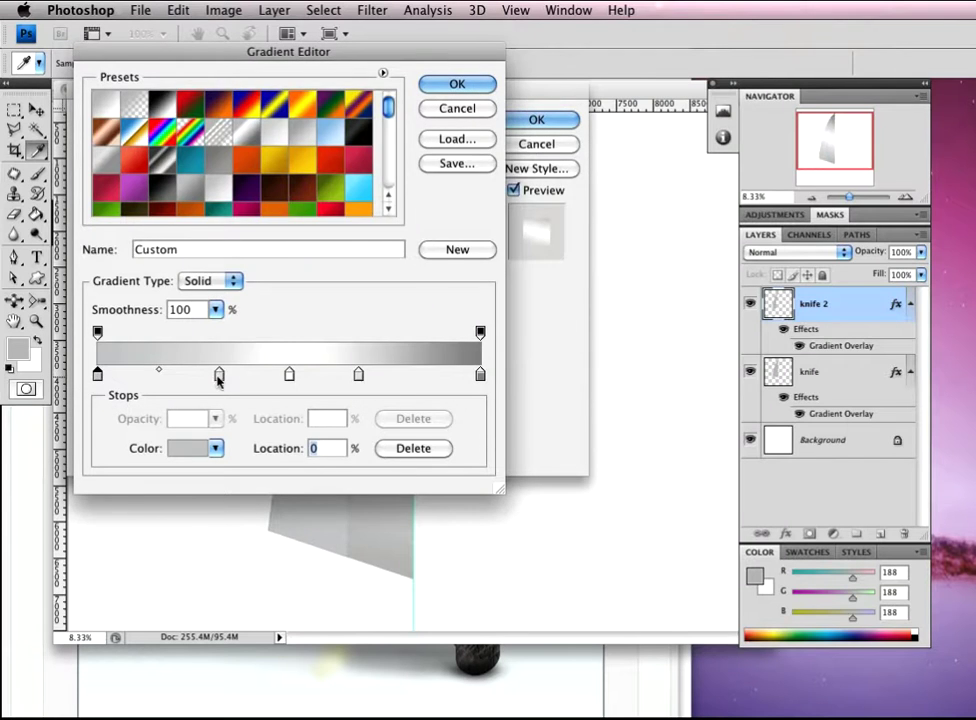
Set the colour of the gradient stop at 32% to d4d4d4
{"action": "left_click", "coordinate": [217, 375]}
{"action": "double_click", "coordinate": [217, 375]}
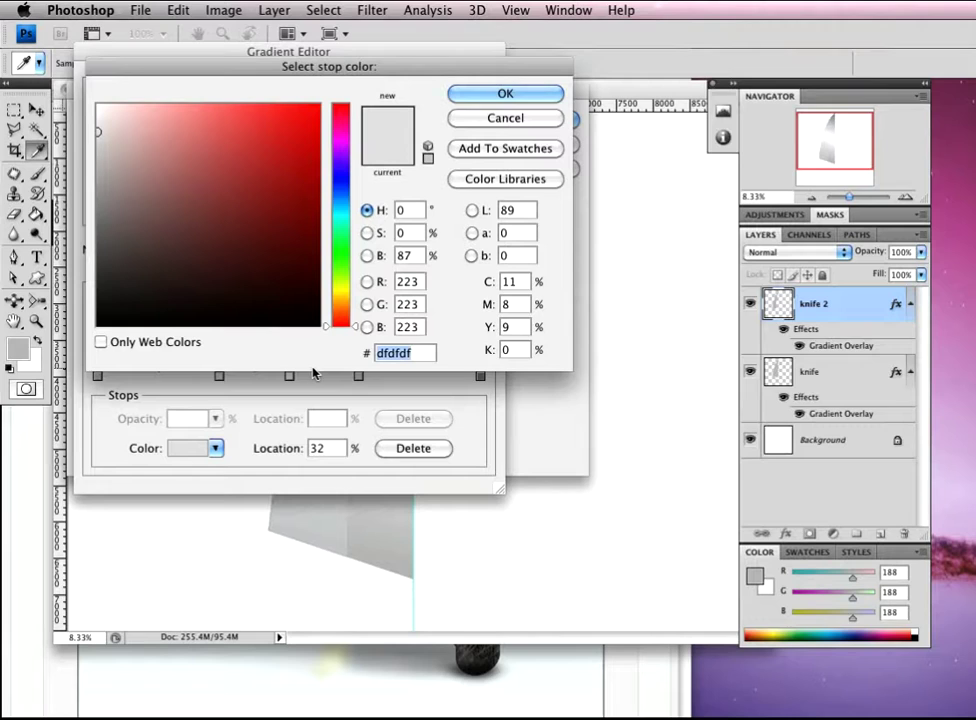
{"action": "type", "text": "d4"}
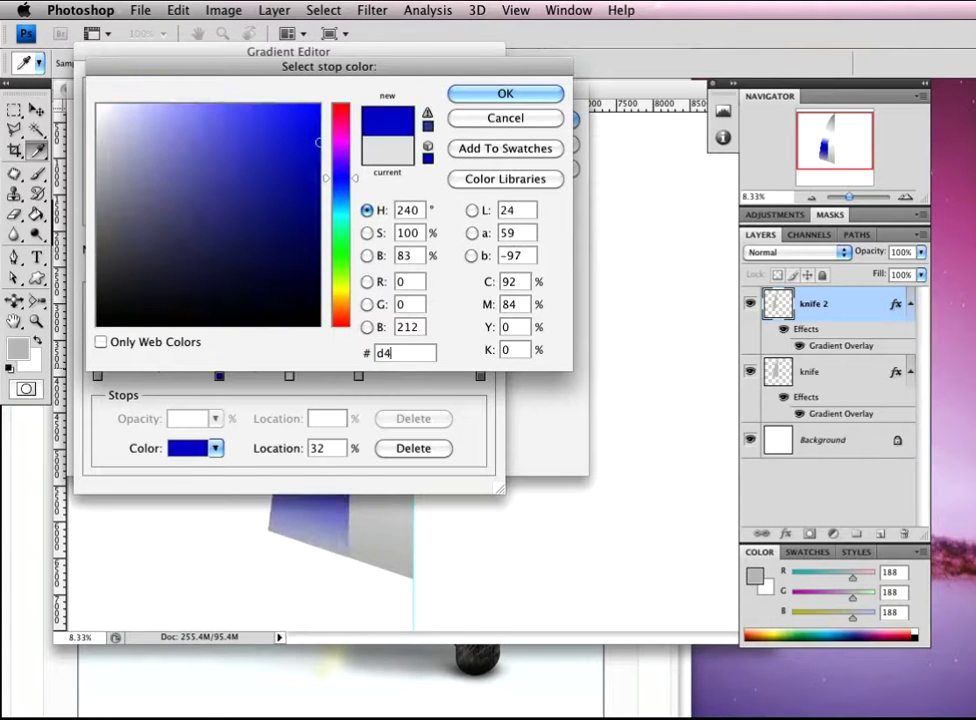
{"action": "type", "text": "d4d4"}
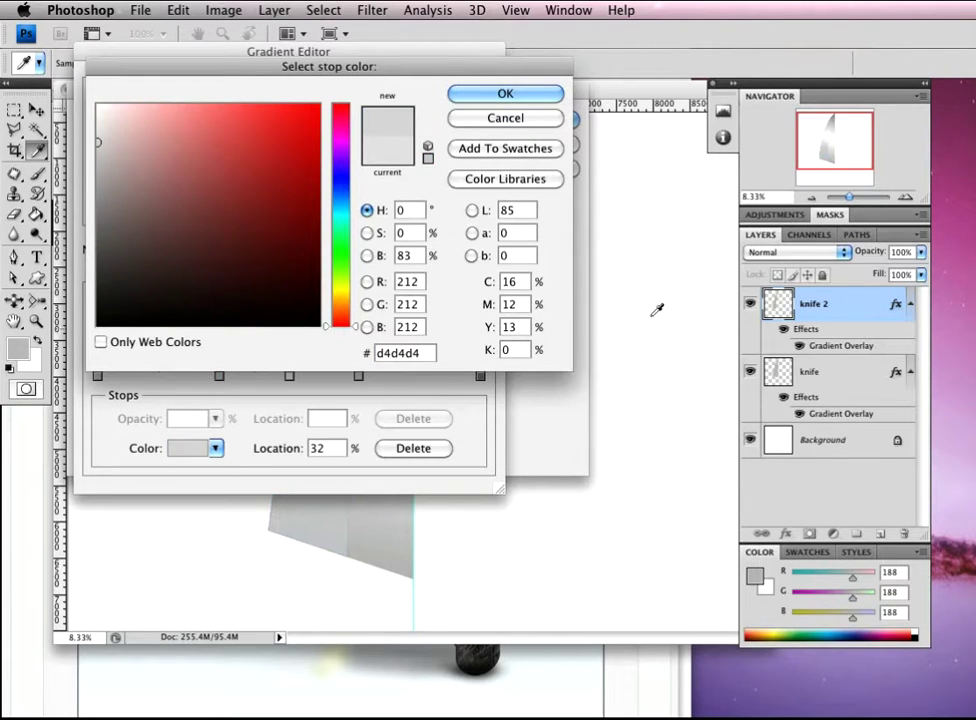
{"action": "left_click", "coordinate": [507, 94]}
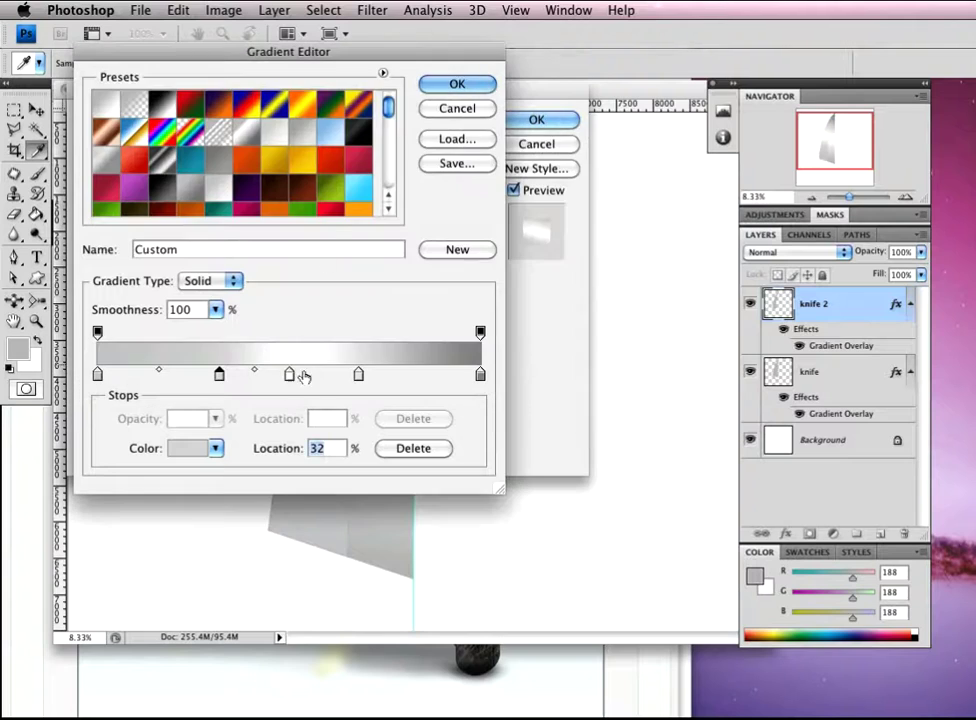
Move the gradient's middle white stop to 49% and set its colour to fafafa
{"action": "left_click_drag", "start_coordinate": [287, 376], "coordinate": [284, 378]}
{"action": "double_click", "coordinate": [283, 375]}
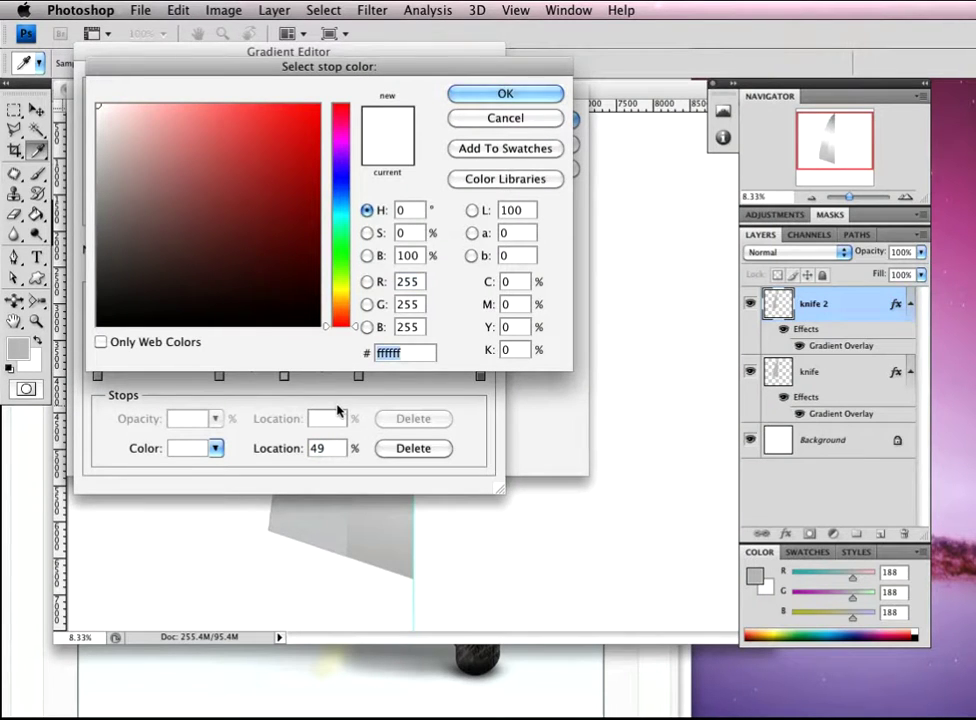
{"action": "type", "text": "fafafa"}
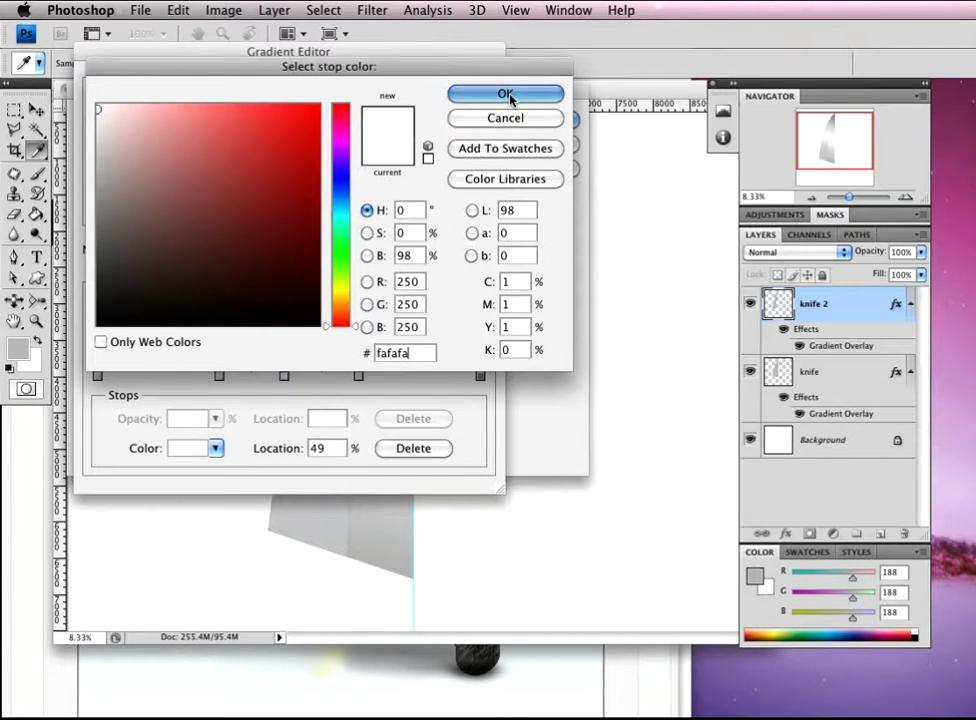
{"action": "left_click", "coordinate": [508, 97]}
Set the colour of the gradient stop at 68% to dfdfdf
{"action": "left_click", "coordinate": [360, 376]}
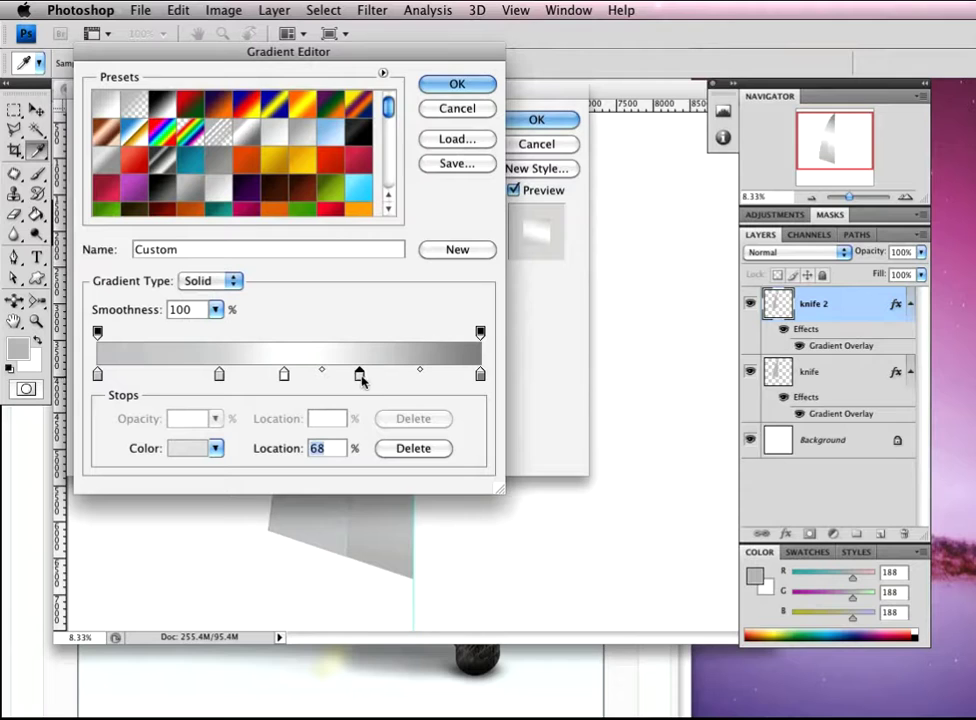
{"action": "double_click", "coordinate": [360, 376]}
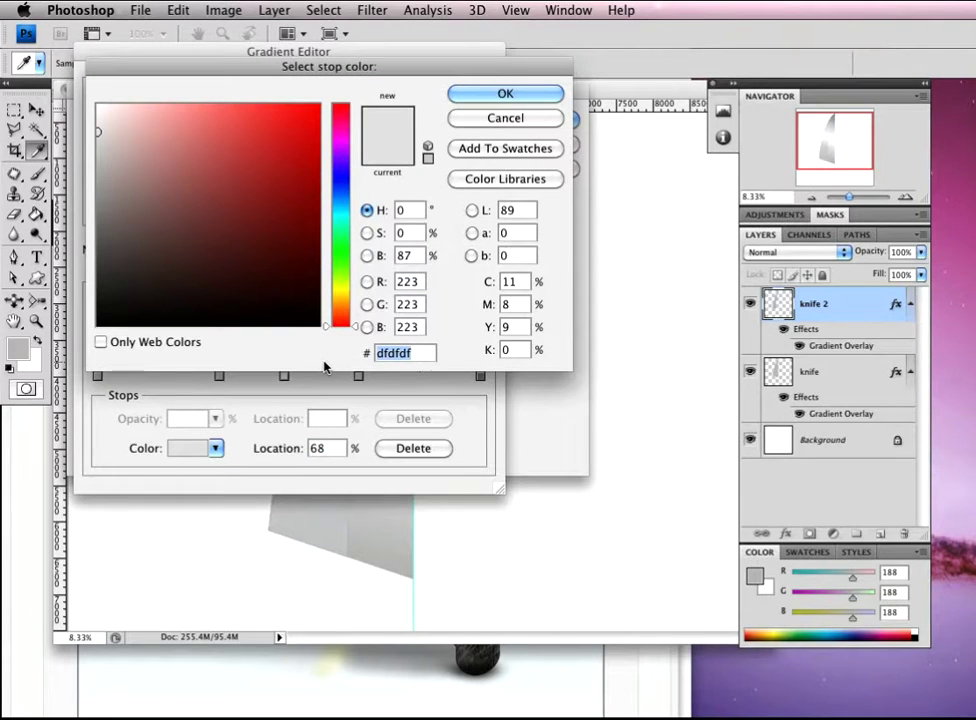
{"action": "type", "text": "dfdfdf"}
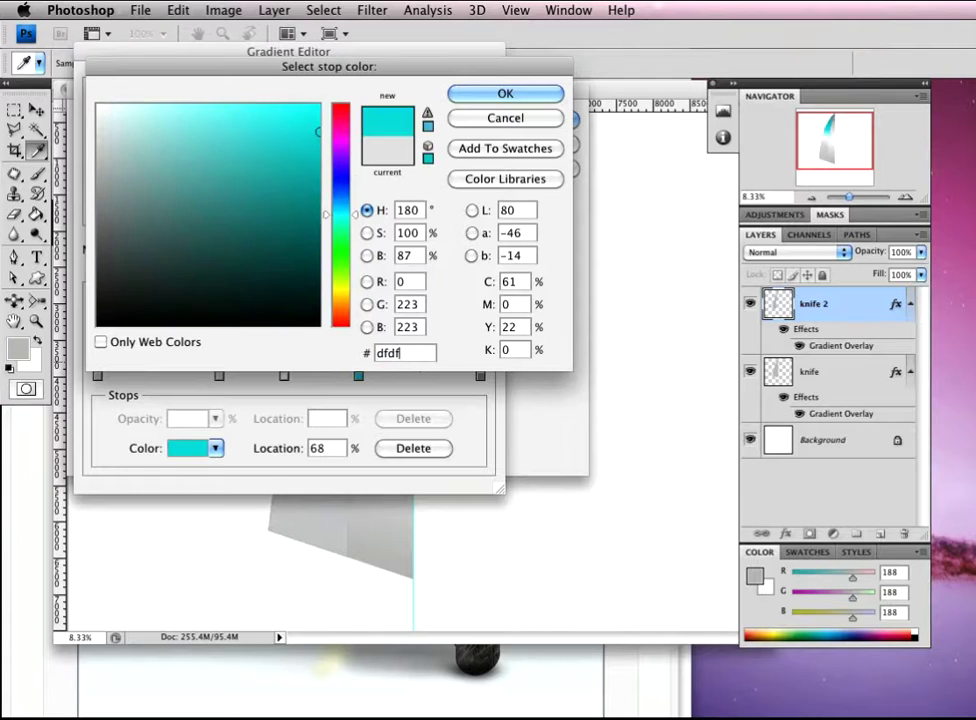
{"action": "left_click", "coordinate": [500, 95]}
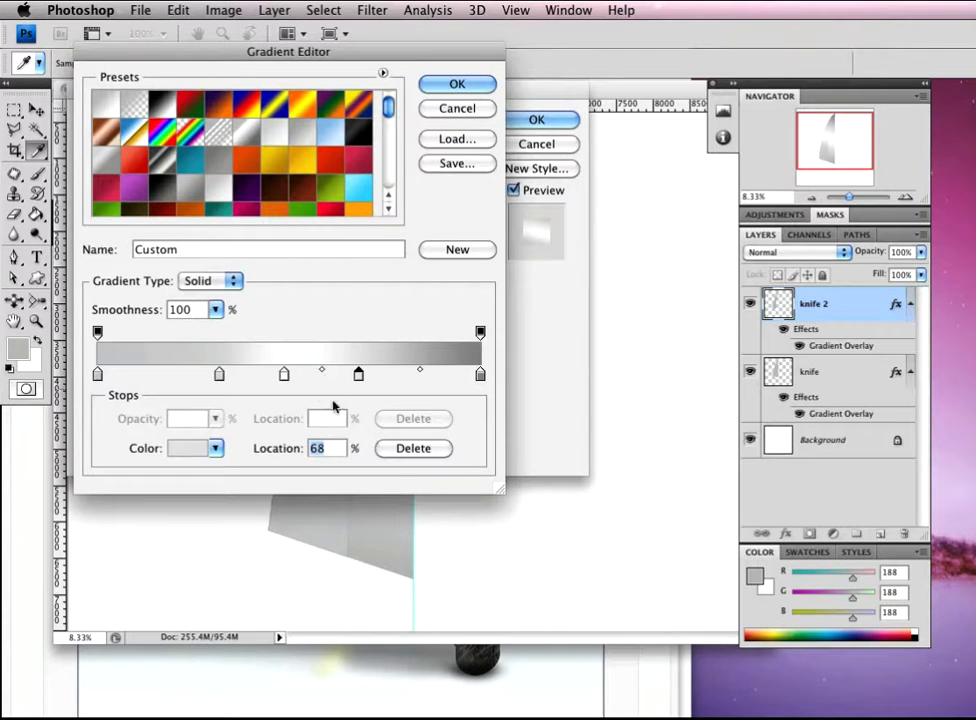
Set the colour of the gradient stop at 68% to d4d4d4
{"action": "double_click", "coordinate": [358, 376]}
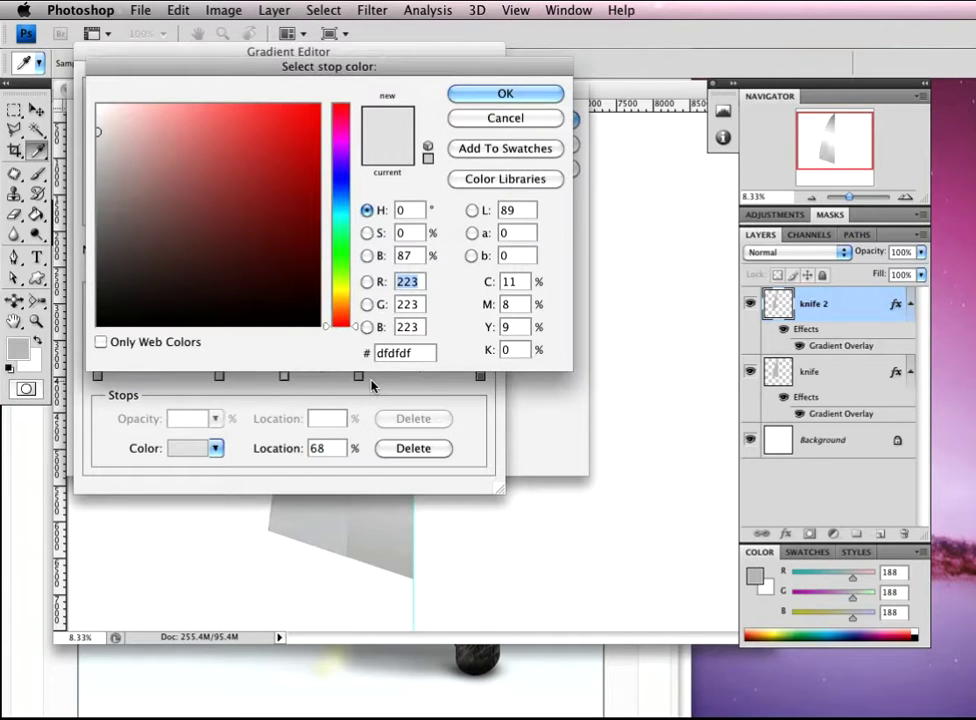
{"action": "left_click_drag", "start_coordinate": [426, 353], "coordinate": [349, 356]}
{"action": "type", "text": "4d4d4d"}
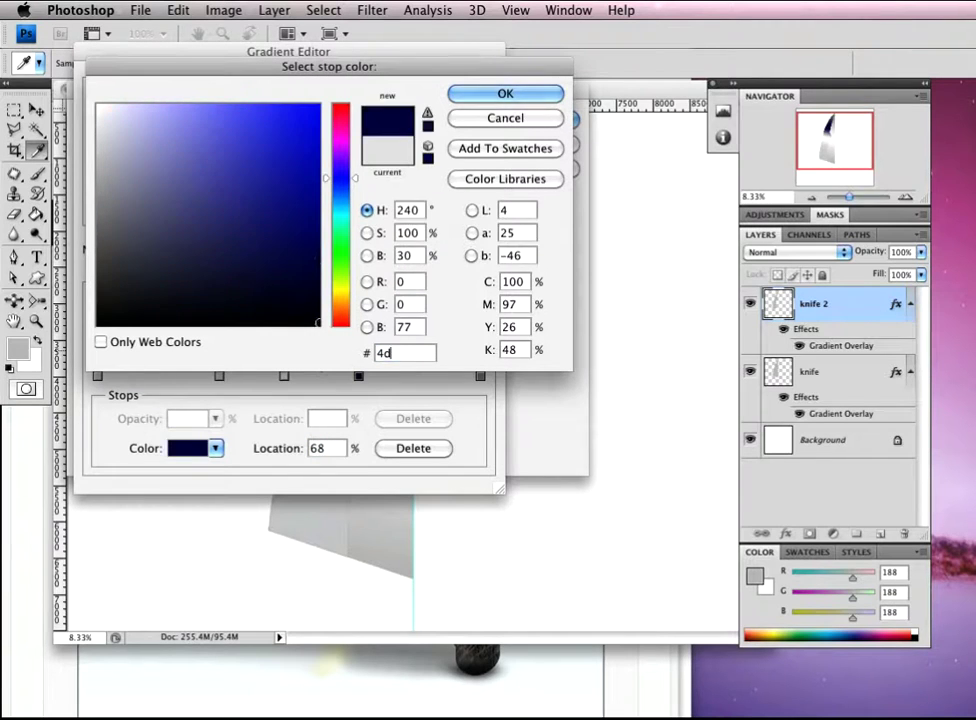
{"action": "key", "text": "BackSpace"}
{"action": "key", "text": "BackSpace"}
{"action": "key", "text": "BackSpace"}
{"action": "key", "text": "BackSpace"}
{"action": "key", "text": "BackSpace"}
{"action": "key", "text": "BackSpace"}
{"action": "type", "text": "d4d4d4"}
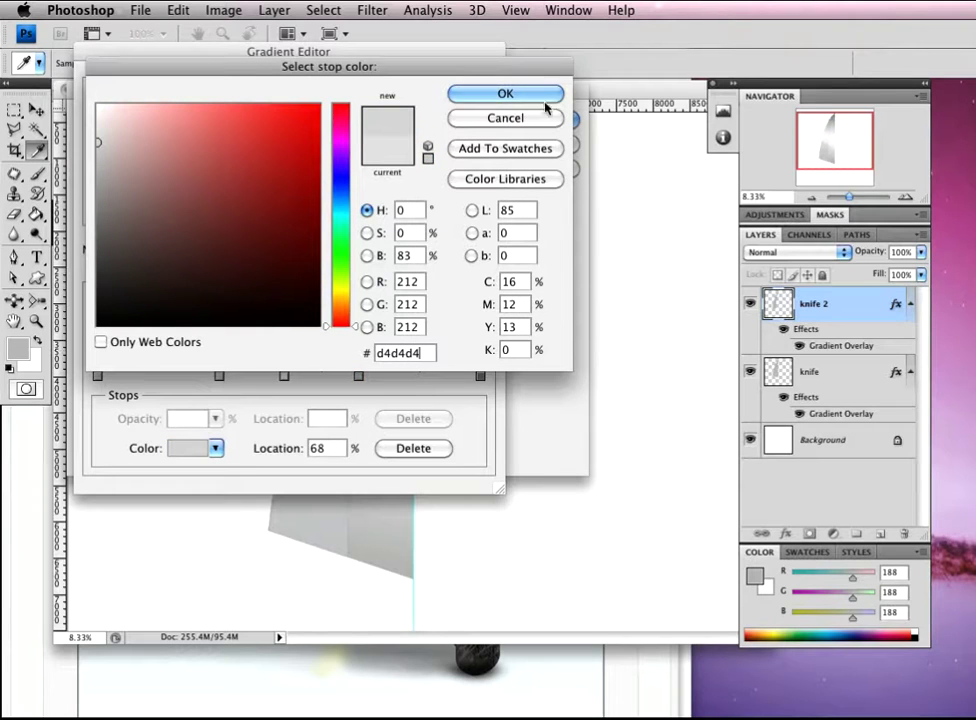
{"action": "left_click", "coordinate": [531, 97]}
Set the colour of the gradient's end stop at 100% to 7c7d81
{"action": "left_click", "coordinate": [481, 377]}
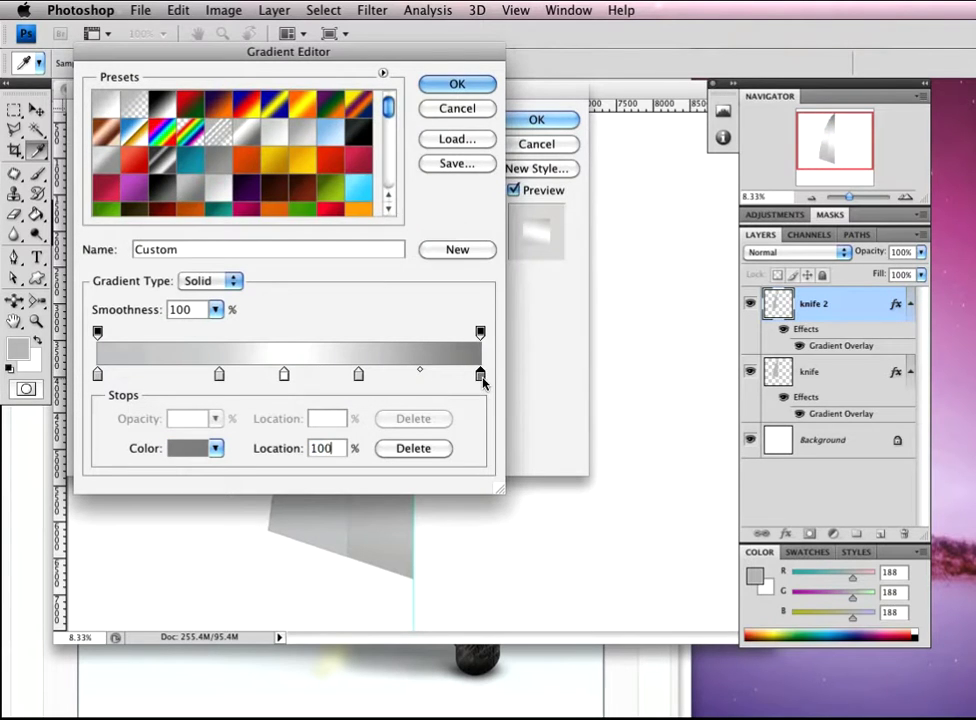
{"action": "double_click", "coordinate": [481, 377]}
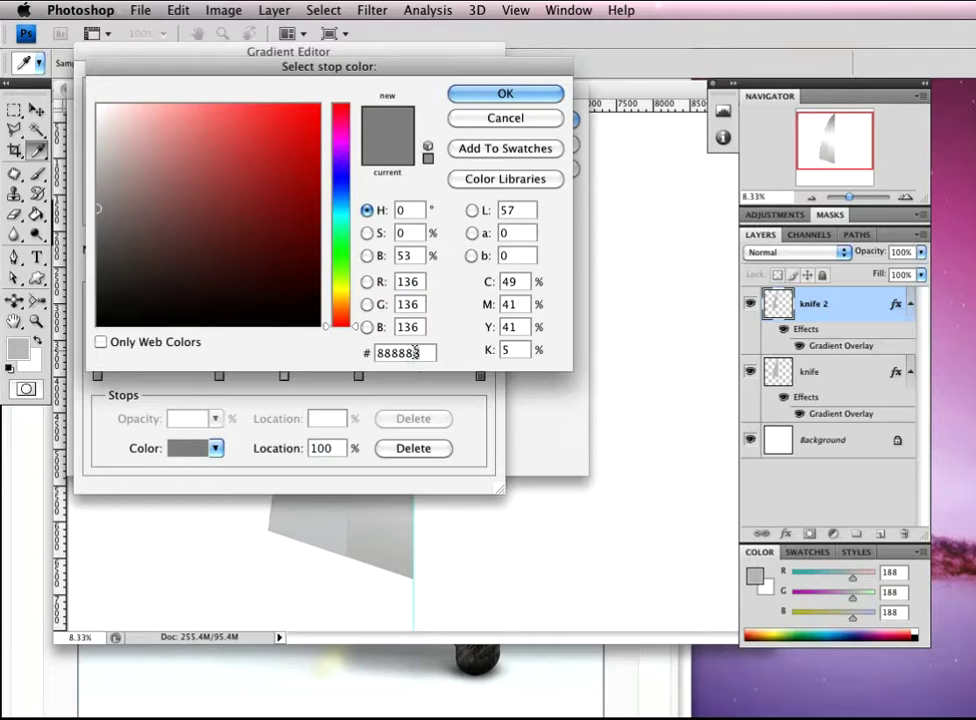
{"action": "double_click", "coordinate": [425, 355]}
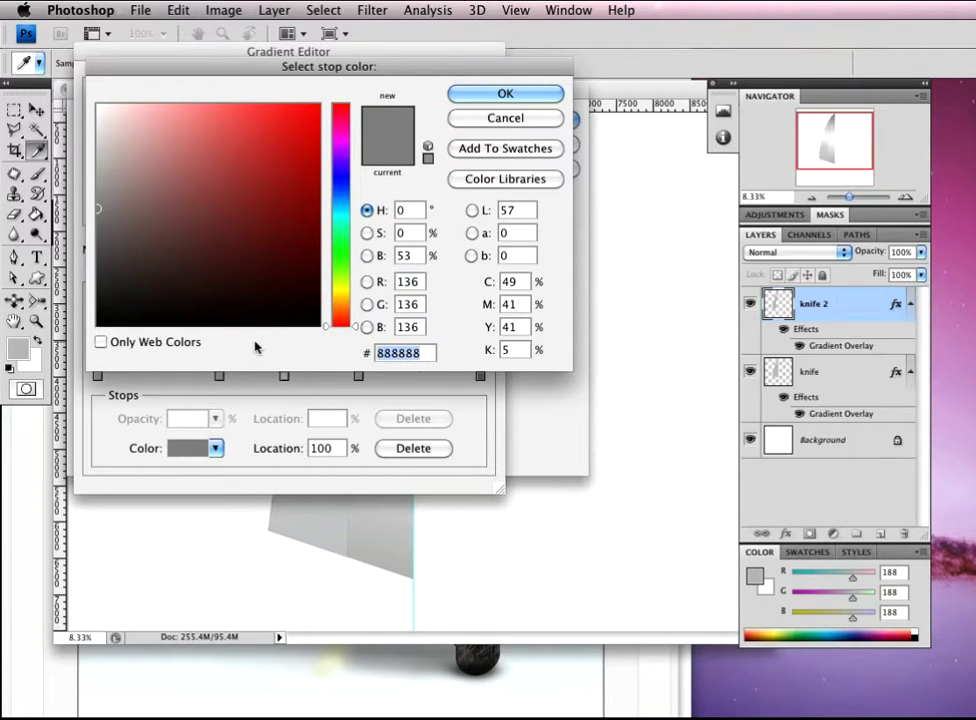
{"action": "type", "text": "7c7"}
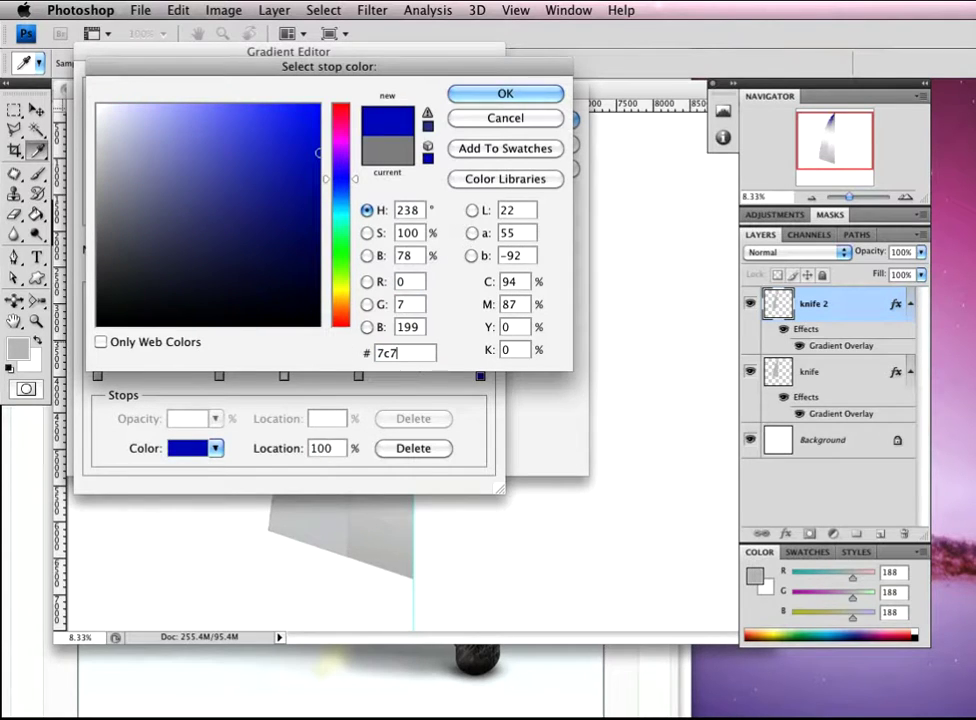
{"action": "type", "text": "d81"}
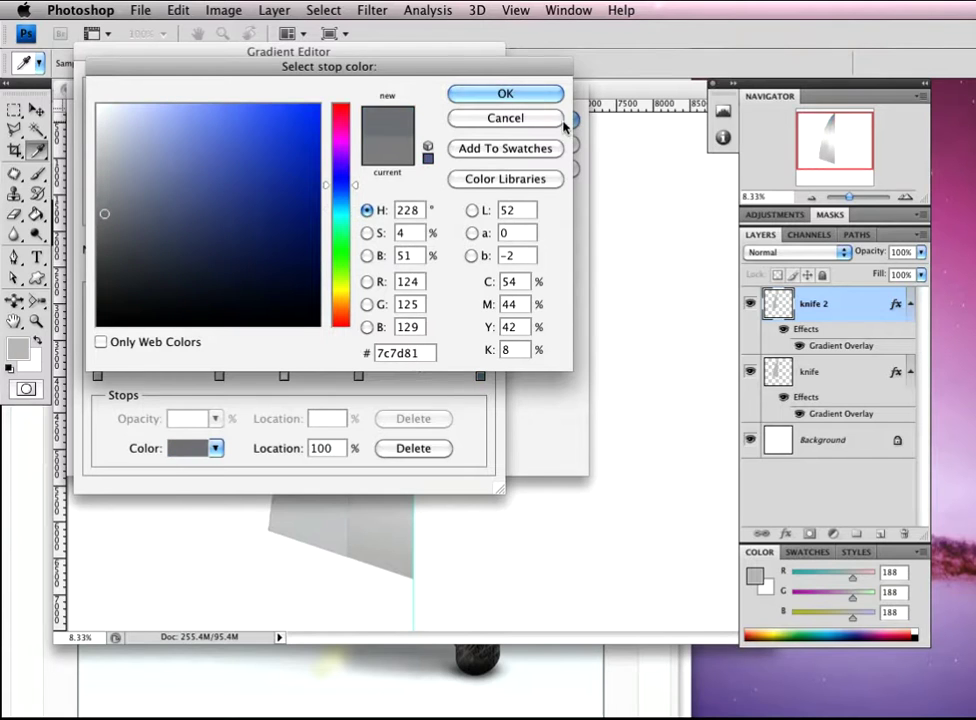
{"action": "left_click", "coordinate": [527, 96]}
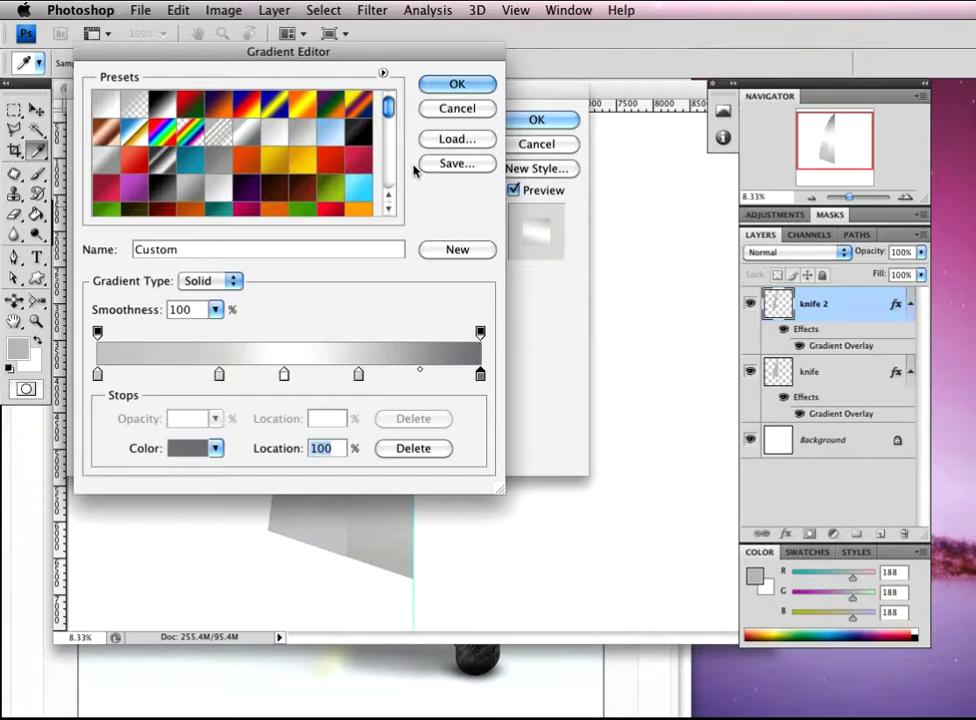
Shift the gradient's three middle stops toward the dark end, placing the white stop at 68%, and accept the gradient
{"action": "mouse_move", "coordinate": [360, 60]}
{"action": "left_mouse_down"}
{"action": "mouse_move", "coordinate": [466, 88]}
{"action": "mouse_move", "coordinate": [374, 51]}
{"action": "left_mouse_up"}
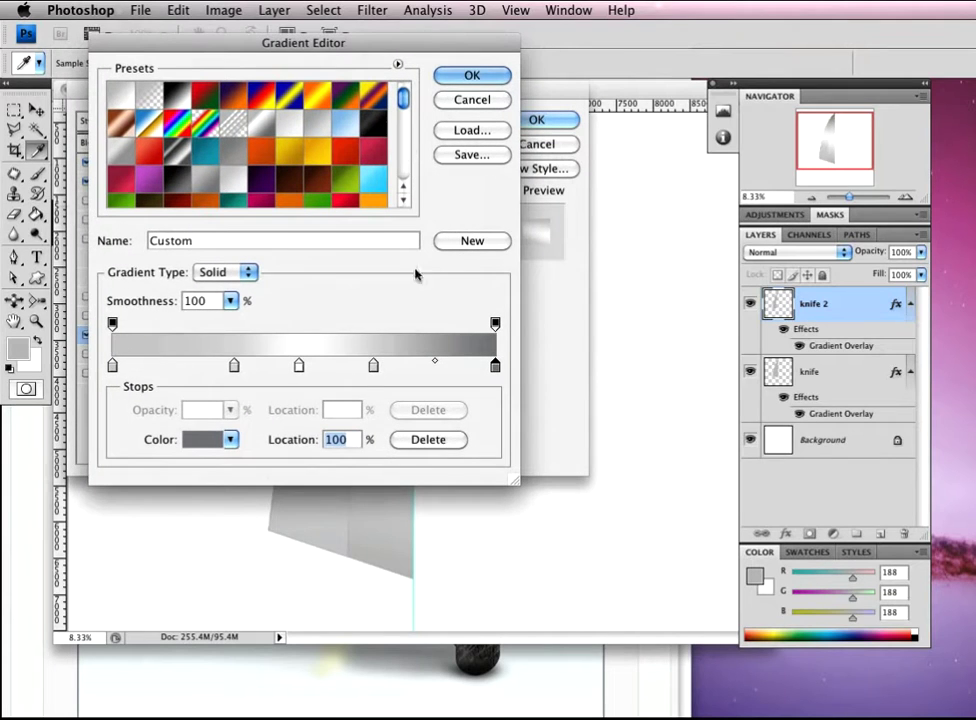
{"action": "left_click", "coordinate": [373, 366]}
{"action": "left_click_drag", "start_coordinate": [373, 366], "coordinate": [418, 366]}
{"action": "left_click_drag", "start_coordinate": [300, 366], "coordinate": [365, 366]}
{"action": "left_click_drag", "start_coordinate": [233, 366], "coordinate": [330, 405]}
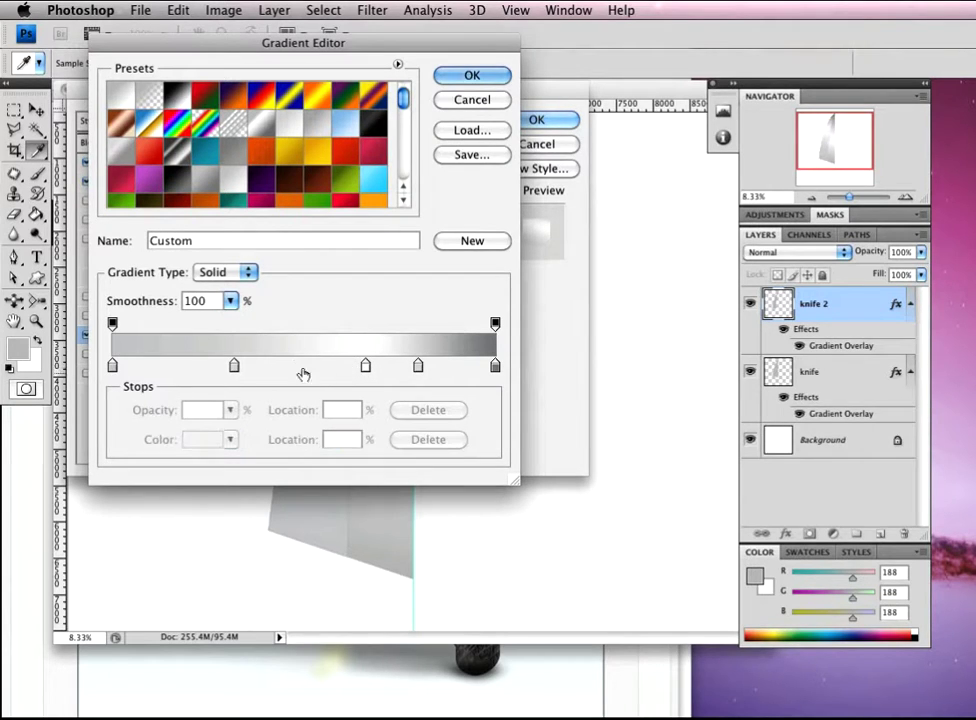
{"action": "left_click_drag", "start_coordinate": [235, 366], "coordinate": [374, 370]}
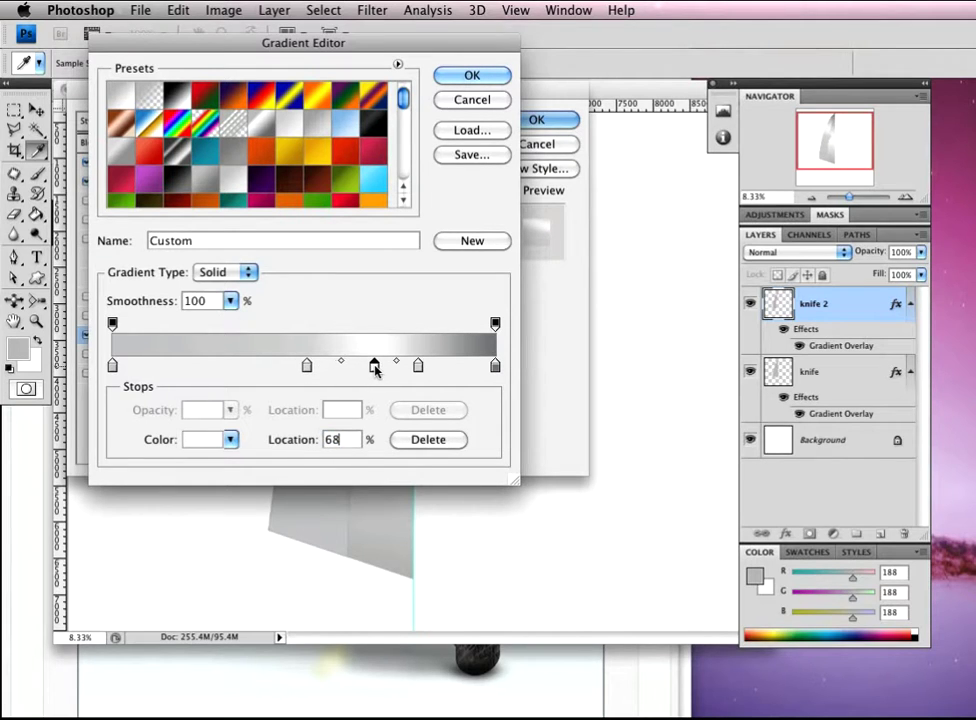
{"action": "left_click", "coordinate": [480, 78]}
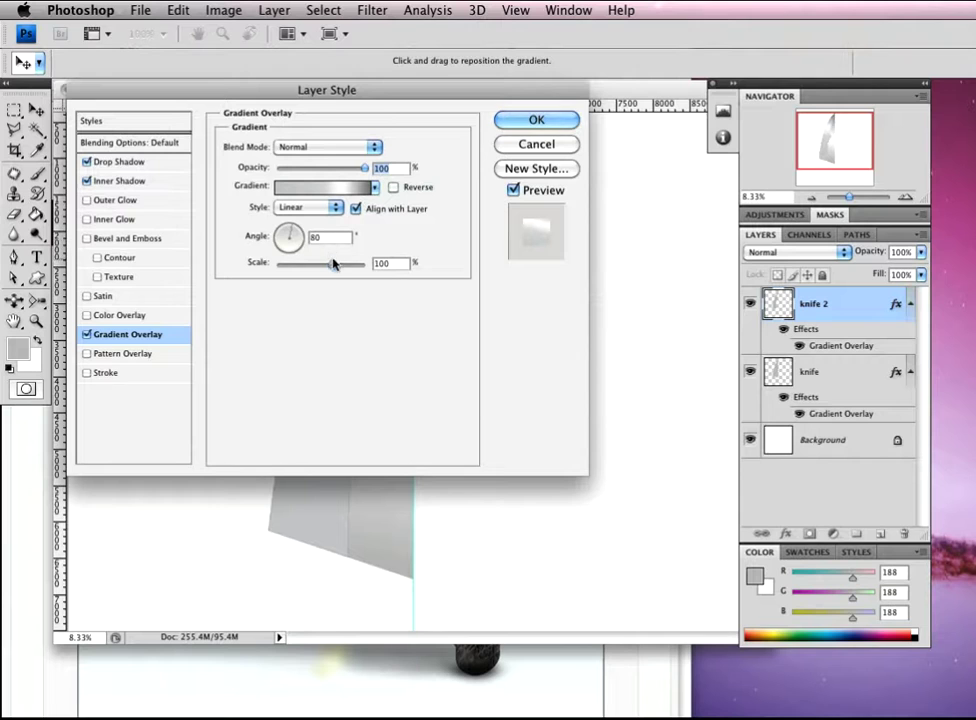
Check the gradient overlay against the whole blade and apply the layer style to knife 2
{"action": "left_click_drag", "start_coordinate": [527, 96], "coordinate": [914, 270]}
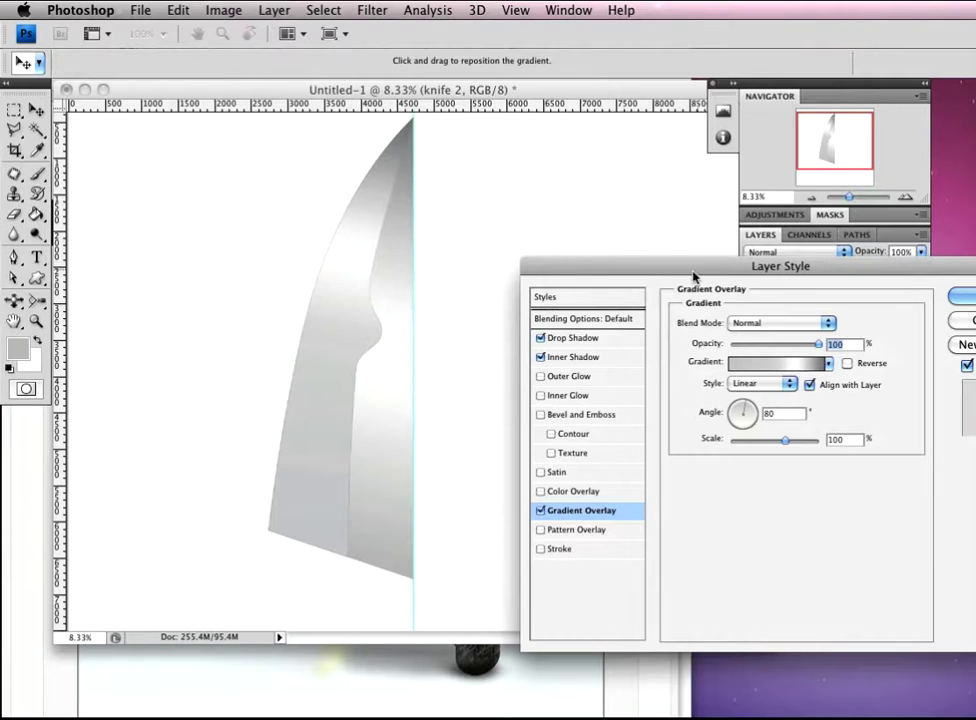
{"action": "left_click_drag", "start_coordinate": [699, 271], "coordinate": [284, 209]}
{"action": "left_click", "coordinate": [576, 236]}
{"action": "key", "text": "p"}
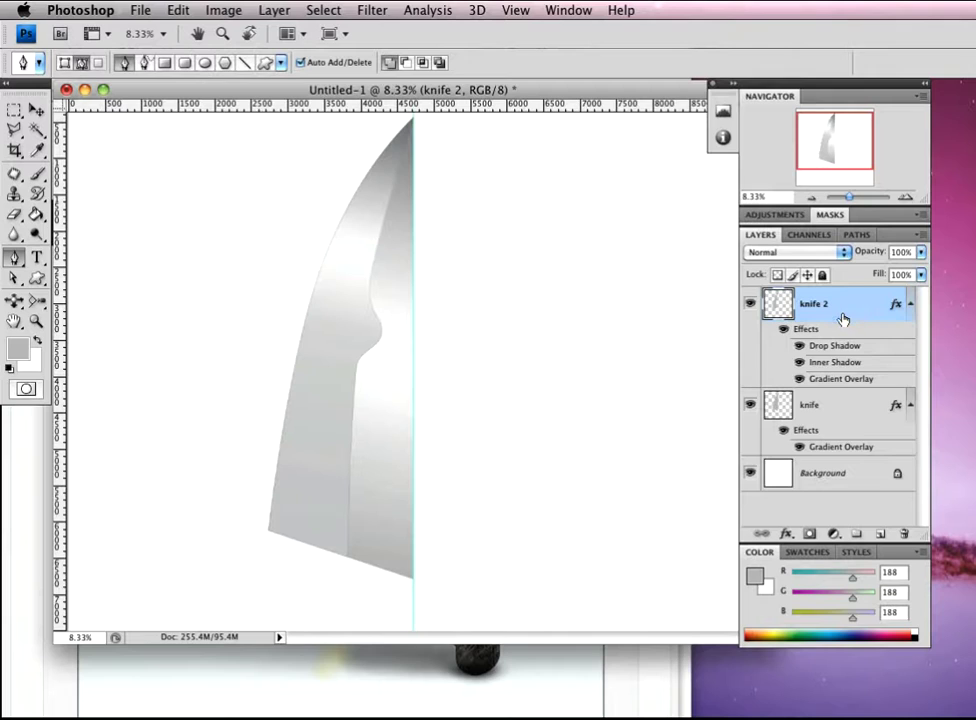
Duplicate the knife 2 layer and rename the copy knife 3
{"action": "key", "text": "super+j"}
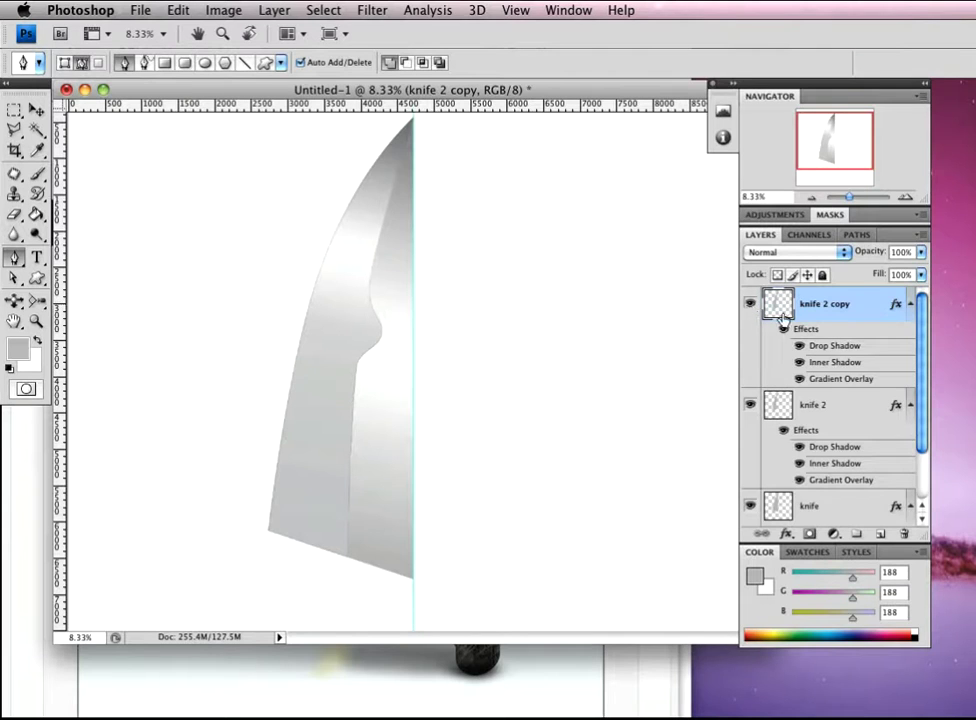
{"action": "double_click", "coordinate": [835, 308]}
{"action": "key", "text": "Right"}
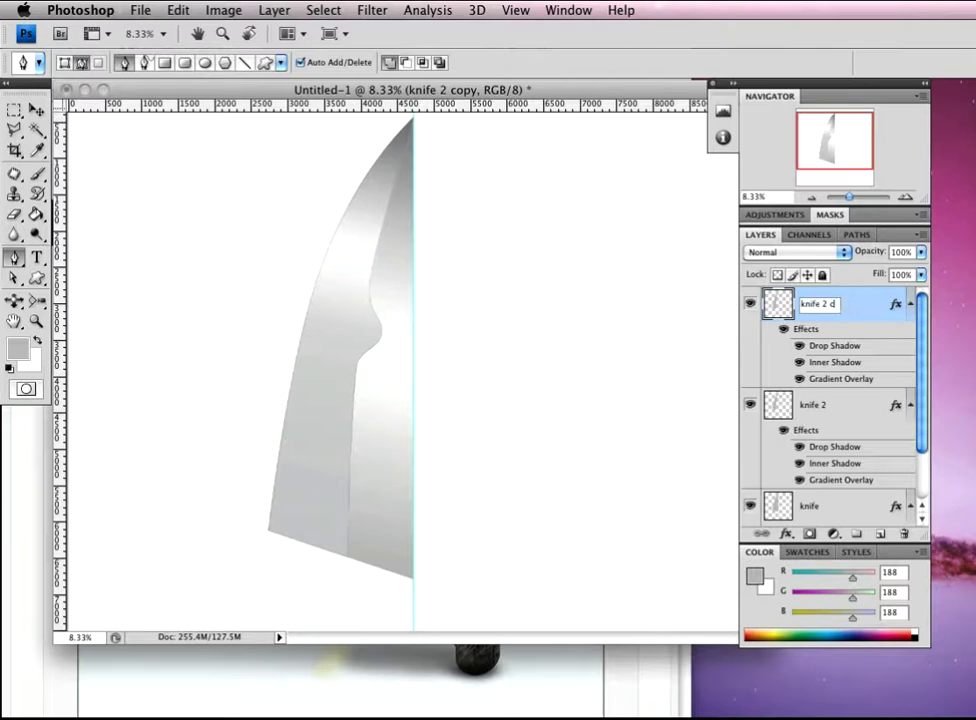
{"action": "type", "text": "3"}
{"action": "key", "text": "Return"}
Clear the layer style of knife 3 and load the layer's outline as a selection
{"action": "right_click", "coordinate": [838, 295]}
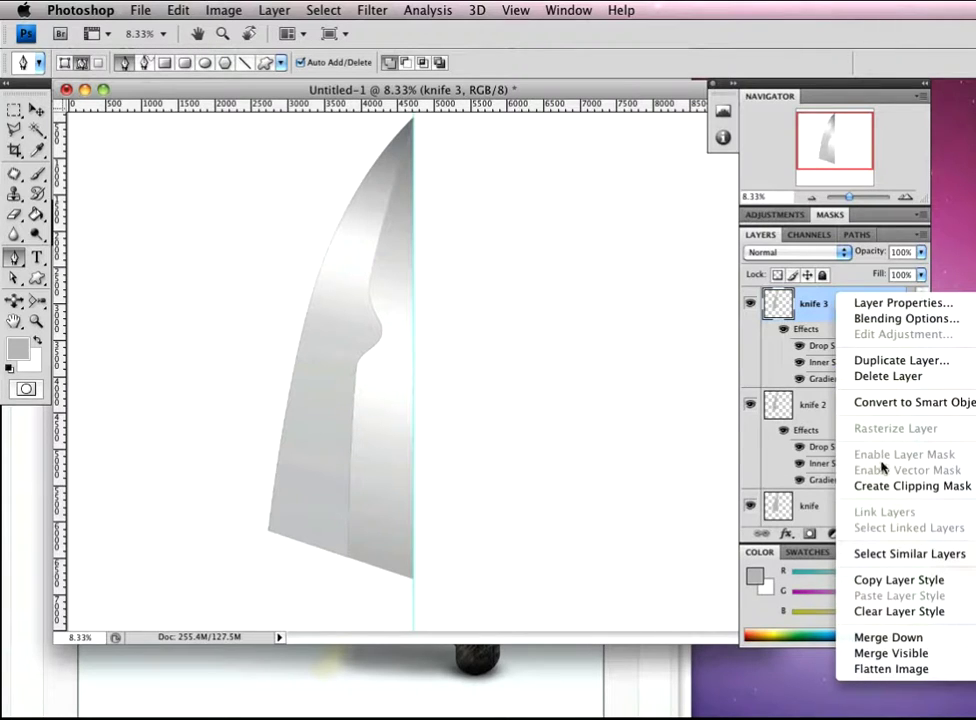
{"action": "left_click", "coordinate": [897, 611]}
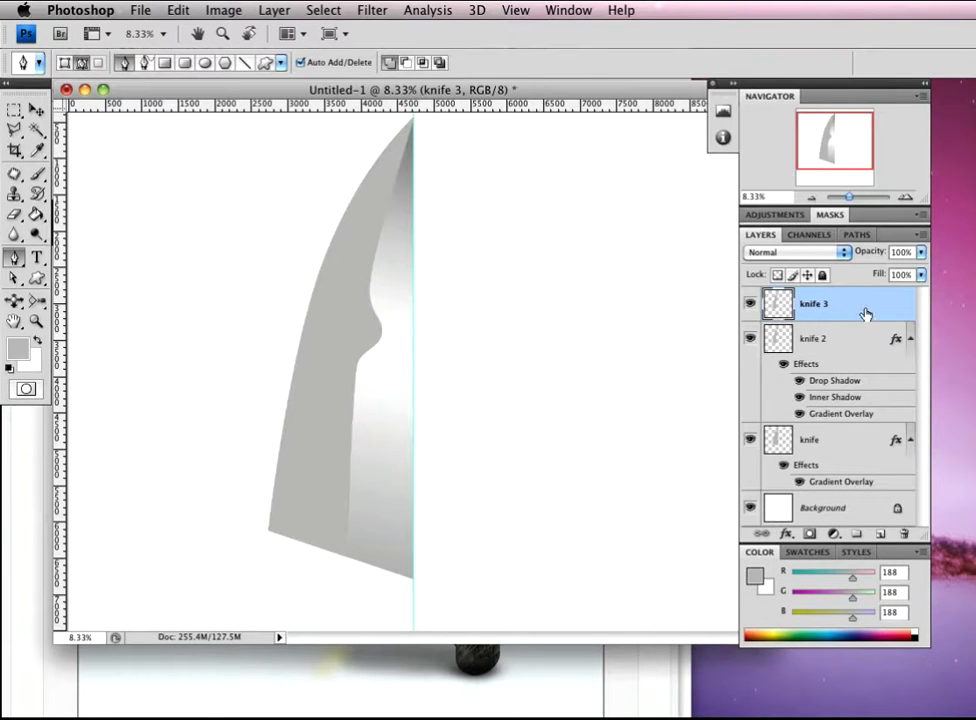
{"action": "left_click", "coordinate": [779, 304], "text": "super"}
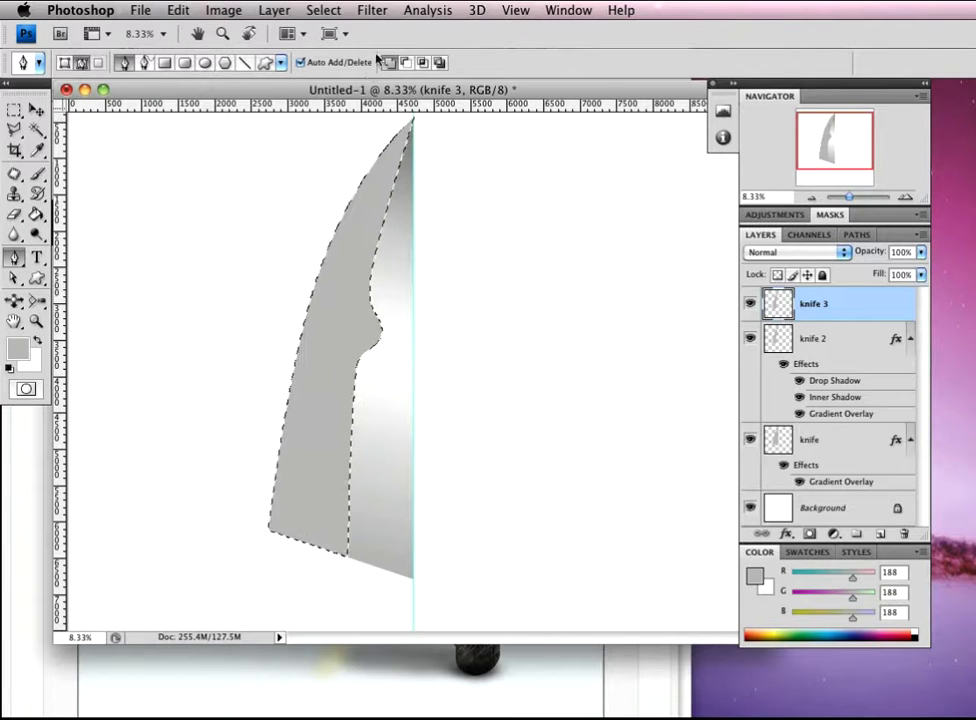
Add monochromatic Gaussian noise of 400% to the selected cutting edge on knife 3
{"action": "left_click", "coordinate": [374, 11]}
{"action": "mouse_move", "coordinate": [457, 246]}
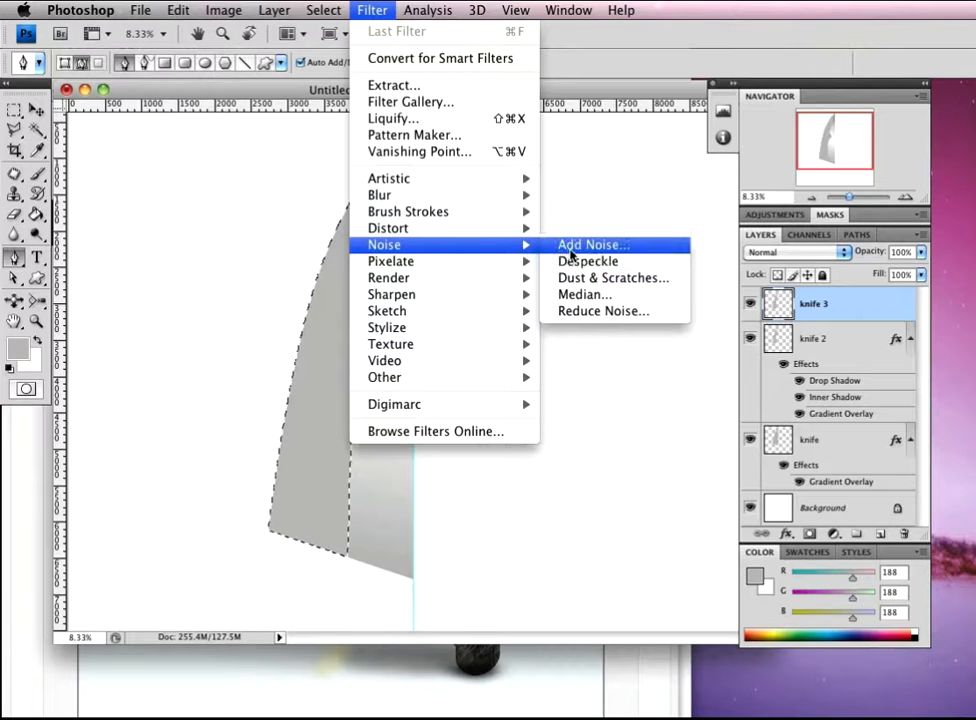
{"action": "left_click", "coordinate": [580, 245]}
{"action": "left_click_drag", "start_coordinate": [254, 92], "coordinate": [319, 97]}
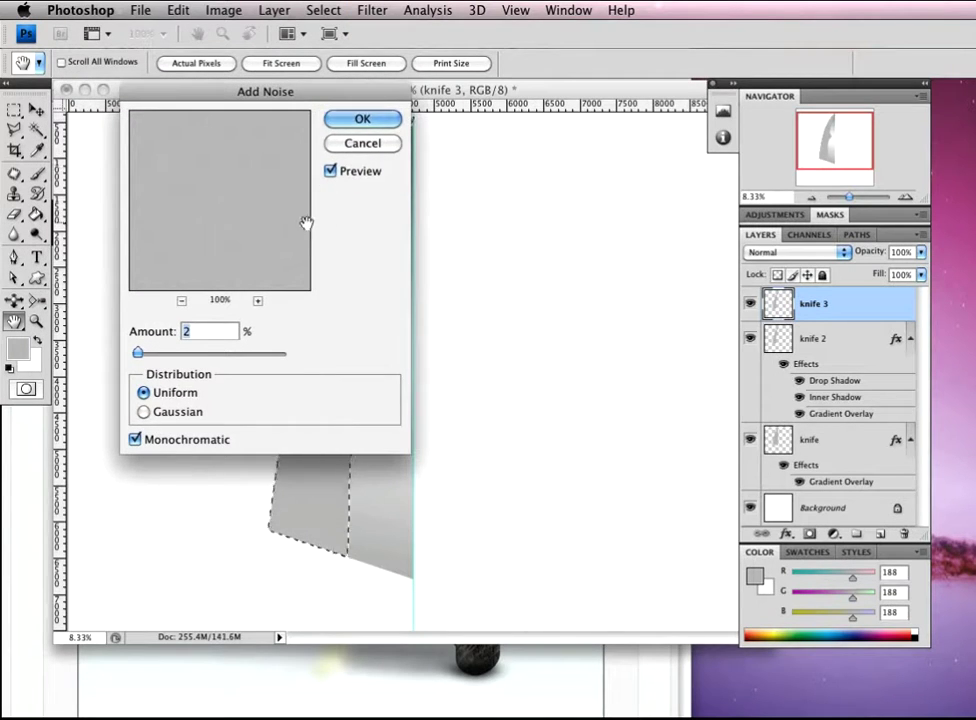
{"action": "left_click", "coordinate": [208, 332]}
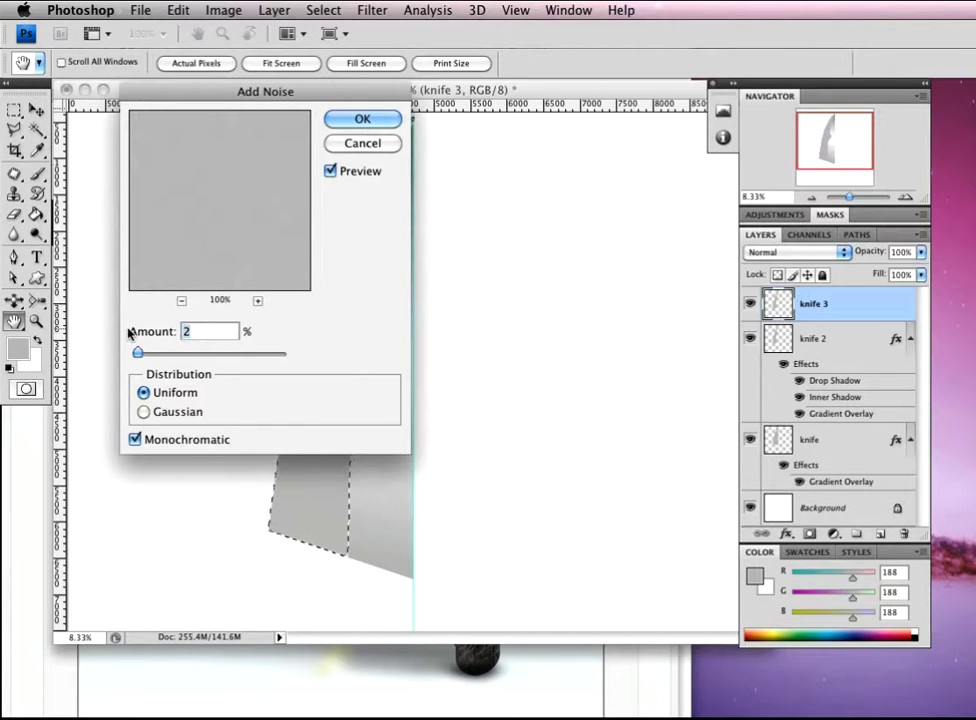
{"action": "key", "text": "BackSpace"}
{"action": "type", "text": "400"}
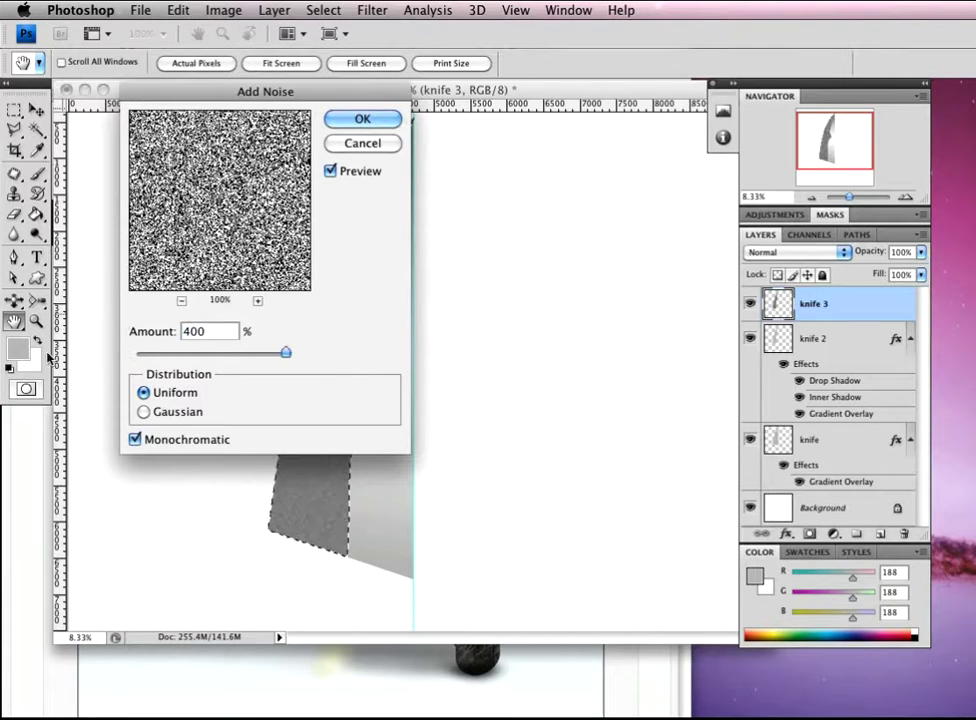
{"action": "left_click", "coordinate": [143, 411]}
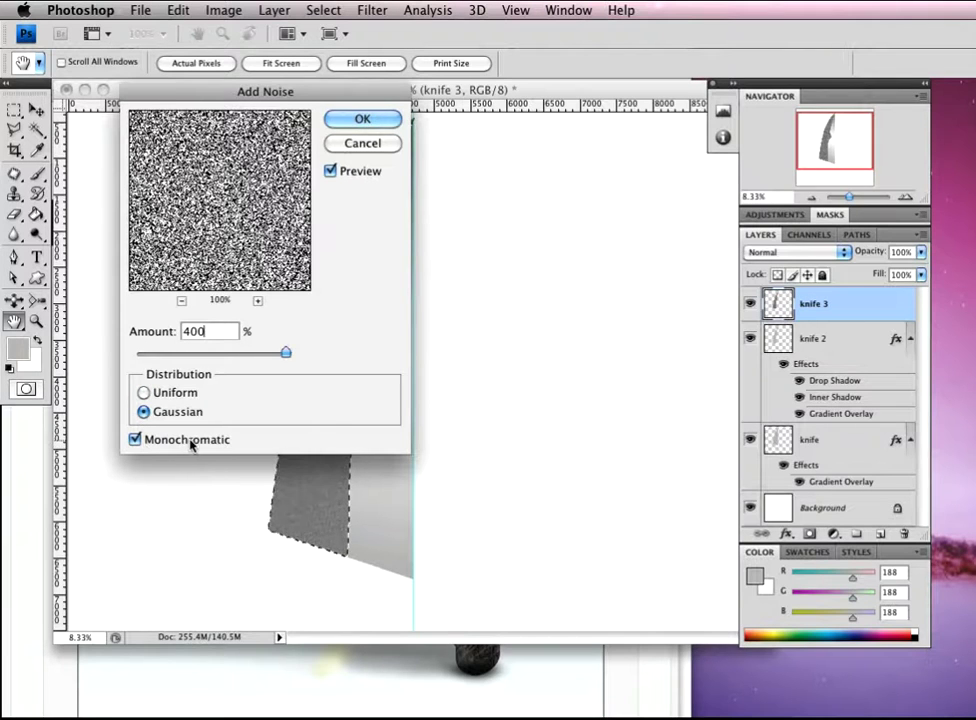
{"action": "left_click", "coordinate": [372, 118]}
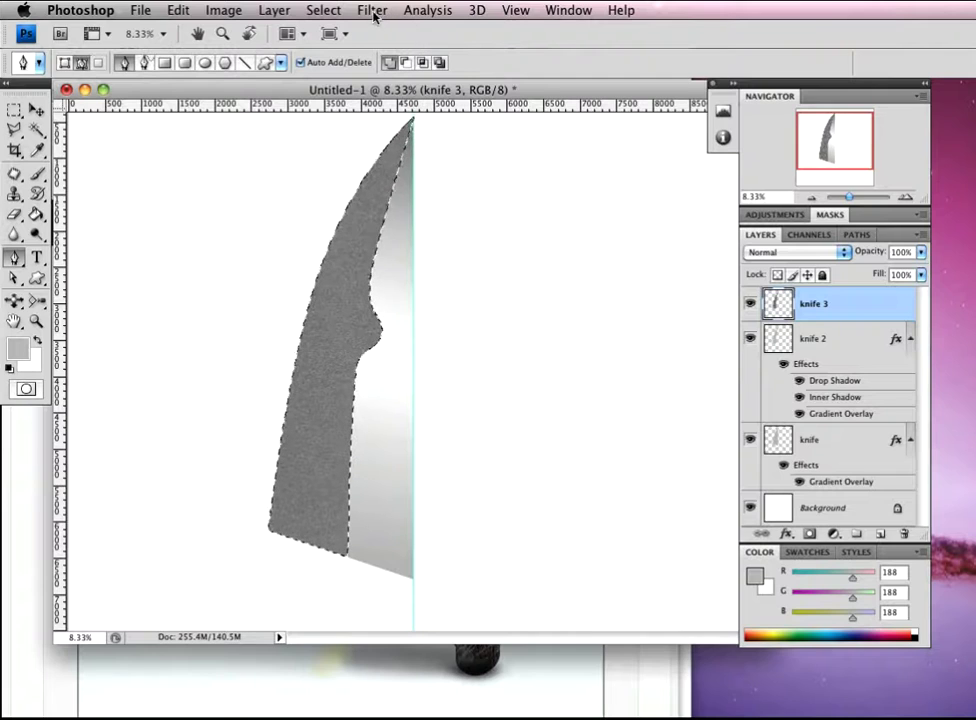
Start a Motion Blur on the knife 3 noise with an angle of -20° and a distance of 30 pixels
{"action": "left_click", "coordinate": [373, 11]}
{"action": "mouse_move", "coordinate": [436, 198]}
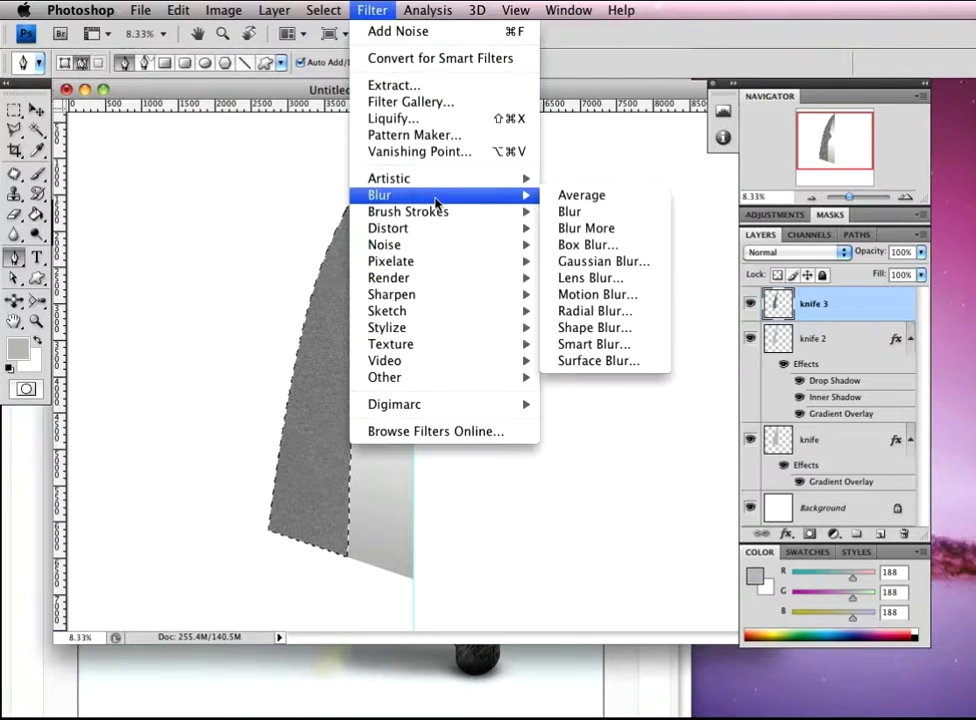
{"action": "left_click", "coordinate": [605, 295]}
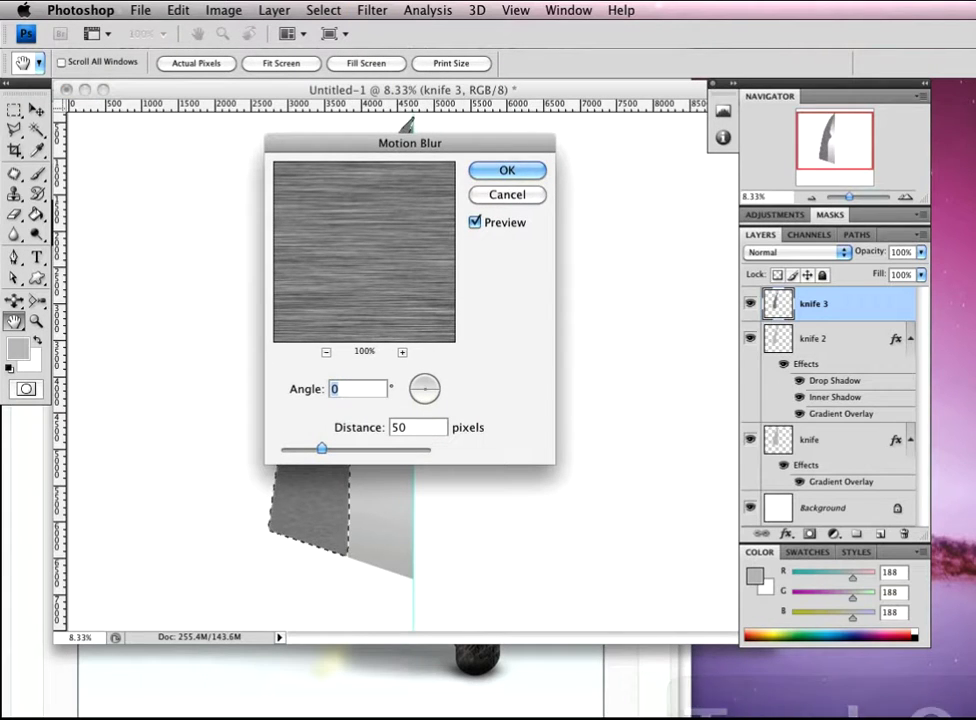
{"action": "type", "text": "-20"}
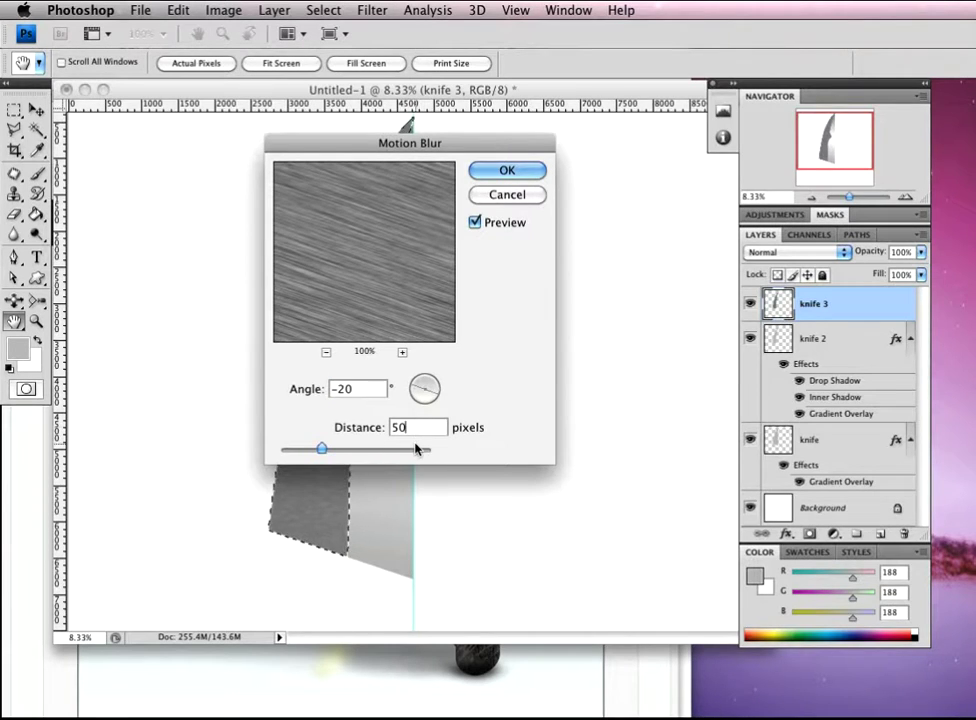
{"action": "key", "text": "BackSpace"}
{"action": "key", "text": "BackSpace"}
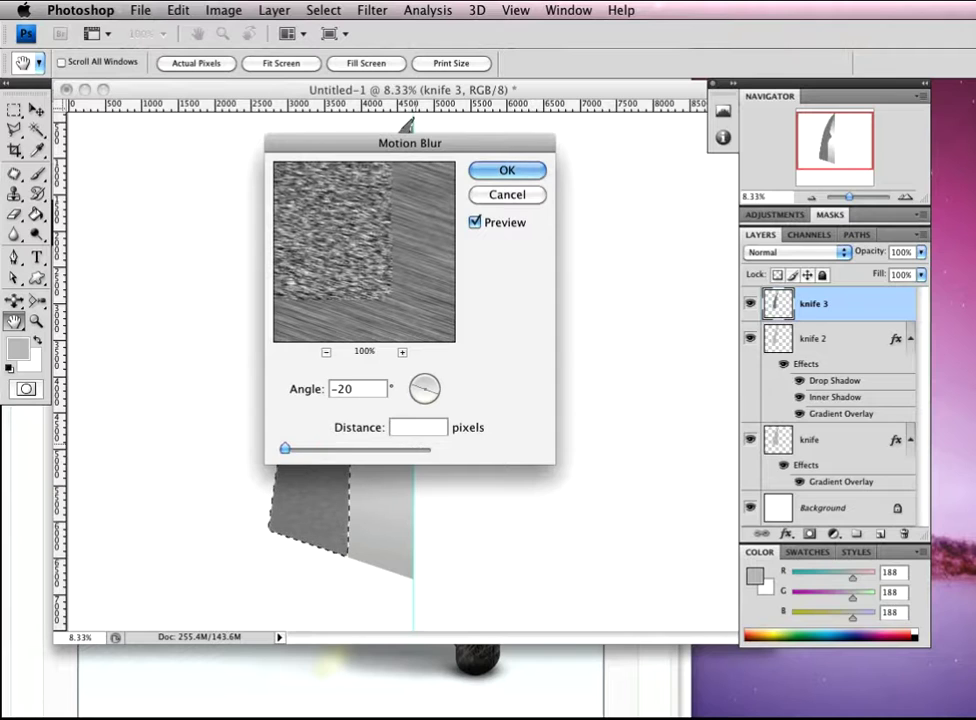
{"action": "type", "text": "30"}
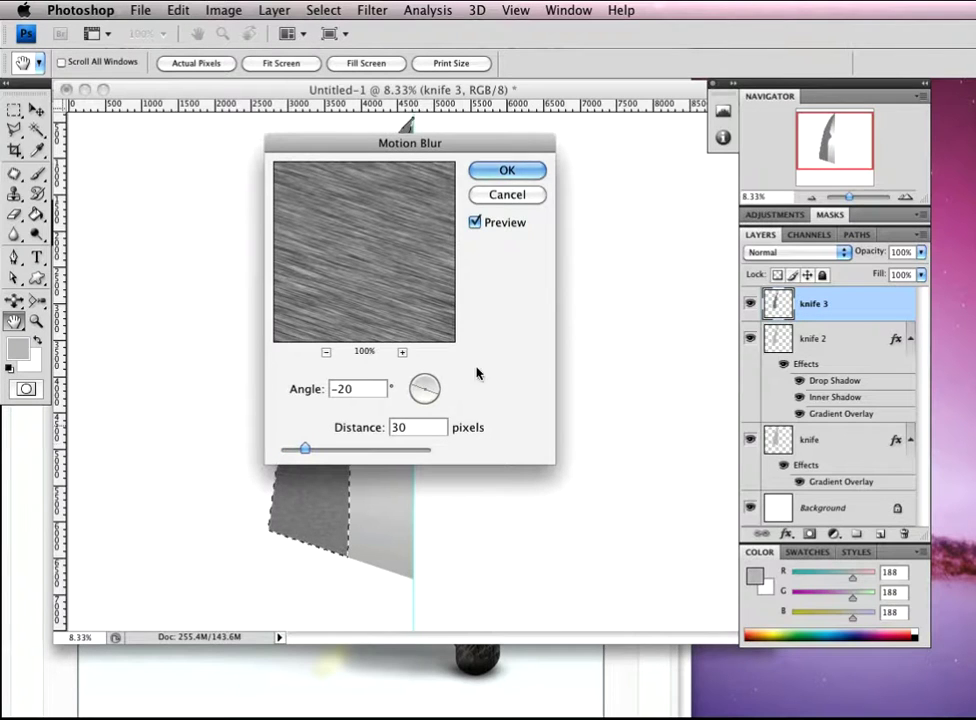
Increase the Motion Blur distance to 81 pixels while previewing the whole blade, and apply the filter
{"action": "left_click_drag", "start_coordinate": [392, 149], "coordinate": [594, 160]}
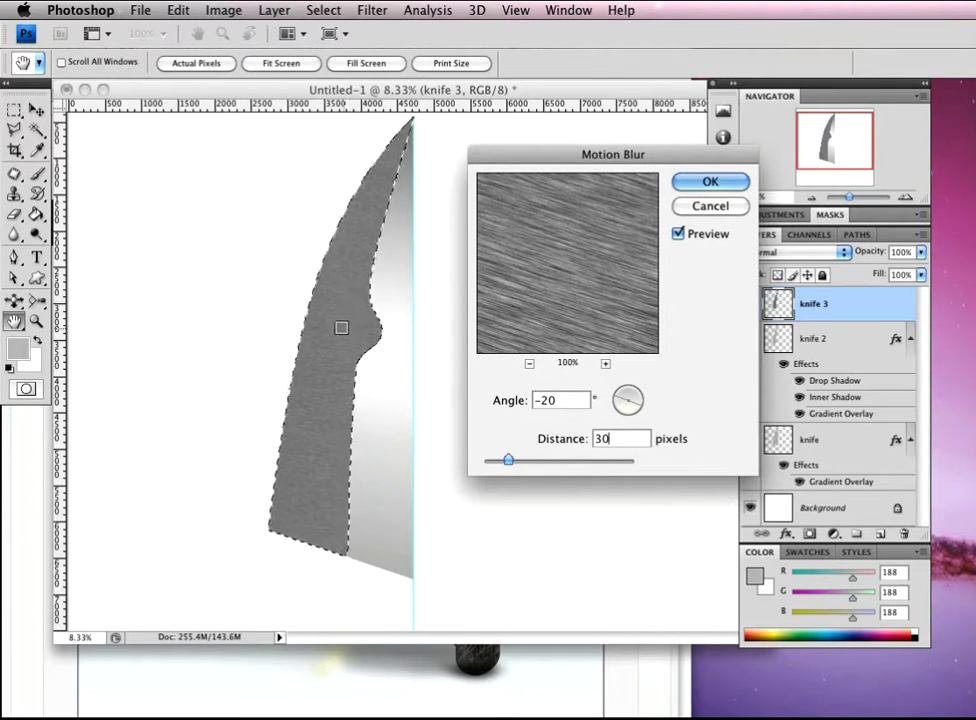
{"action": "left_click", "coordinate": [548, 400]}
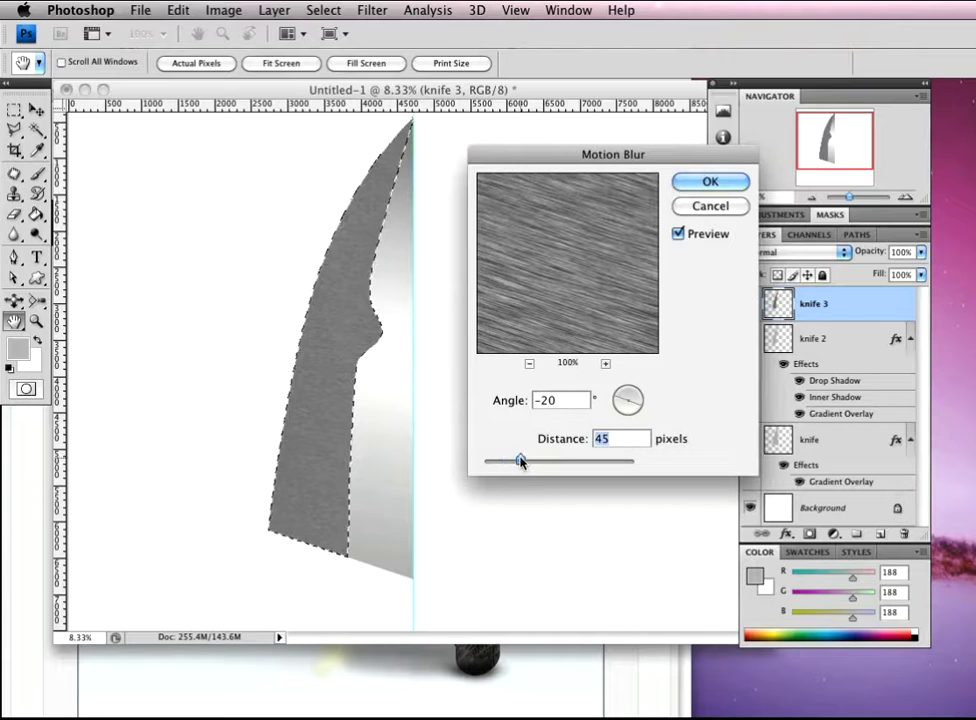
{"action": "left_click_drag", "start_coordinate": [520, 463], "coordinate": [556, 460]}
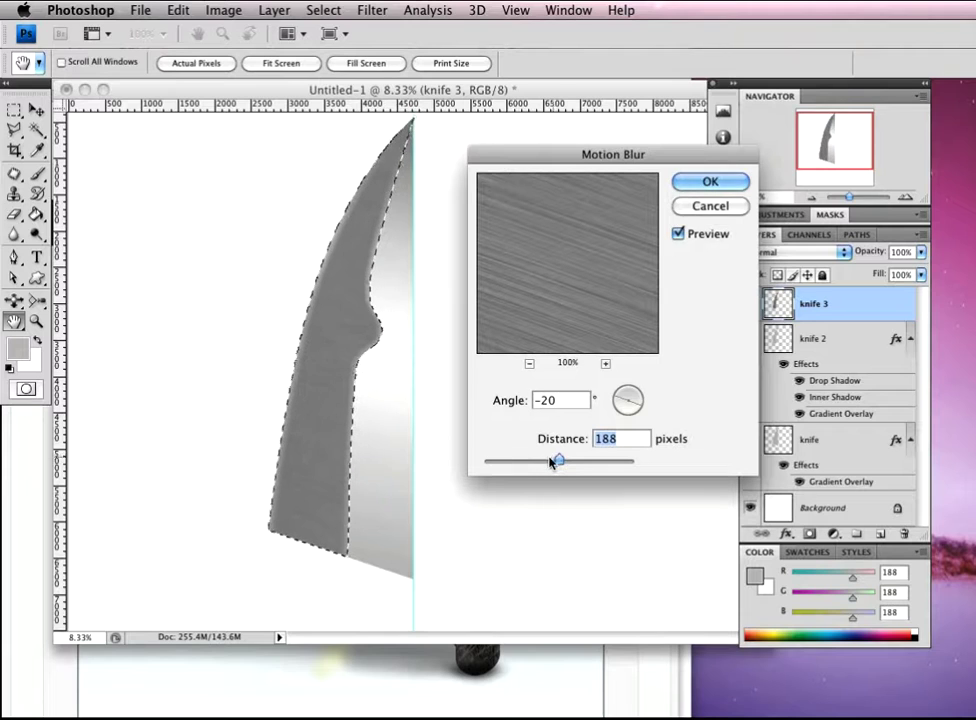
{"action": "left_click_drag", "start_coordinate": [545, 462], "coordinate": [547, 464]}
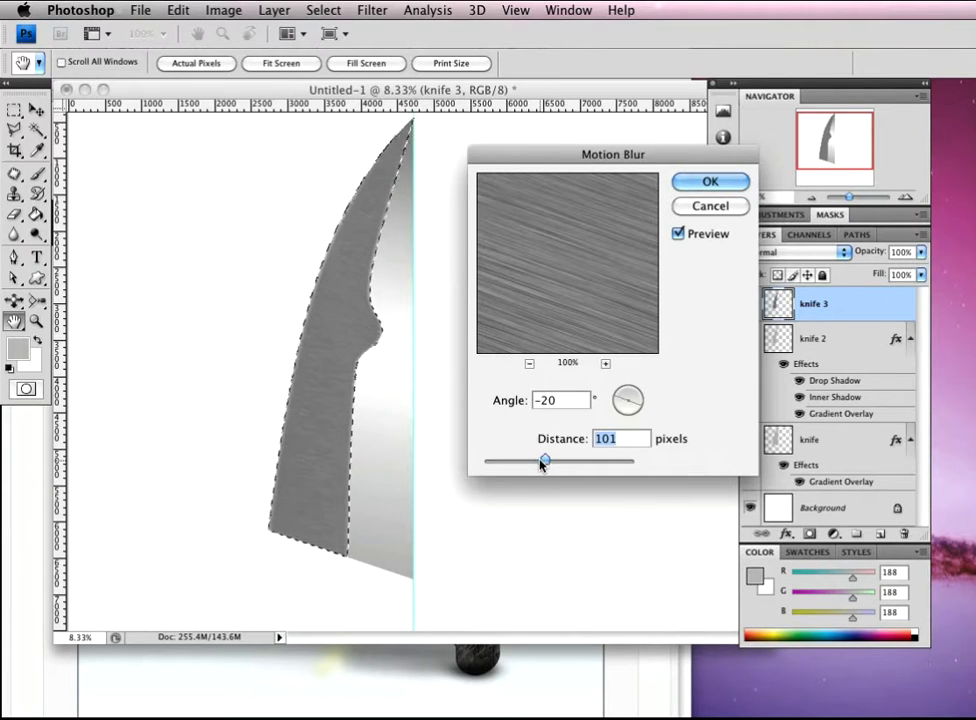
{"action": "left_click_drag", "start_coordinate": [544, 462], "coordinate": [539, 464]}
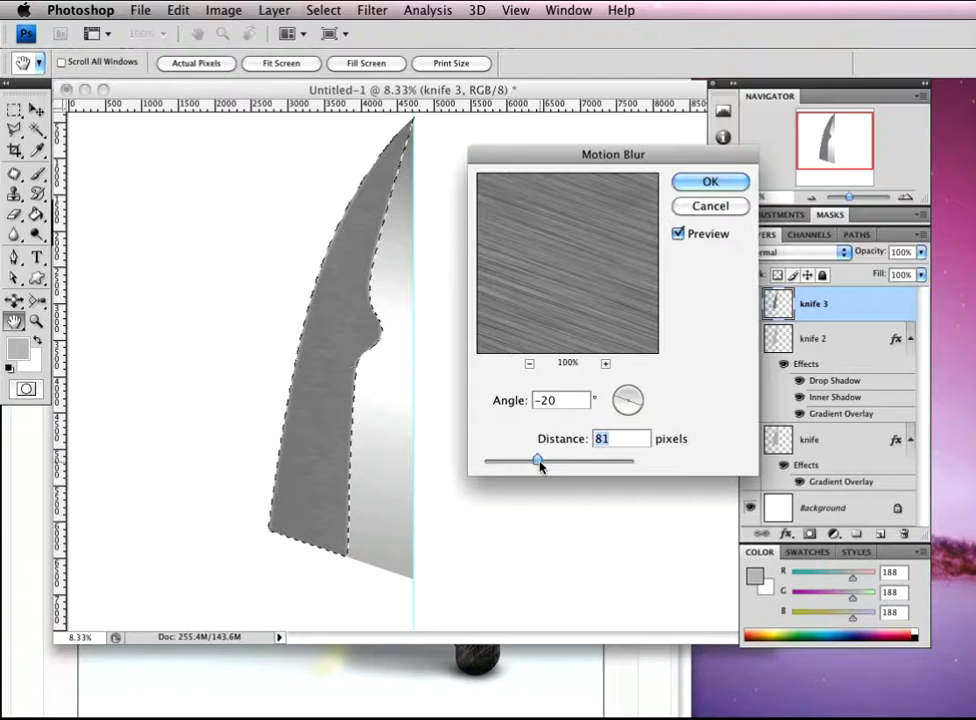
{"action": "left_click", "coordinate": [709, 182]}
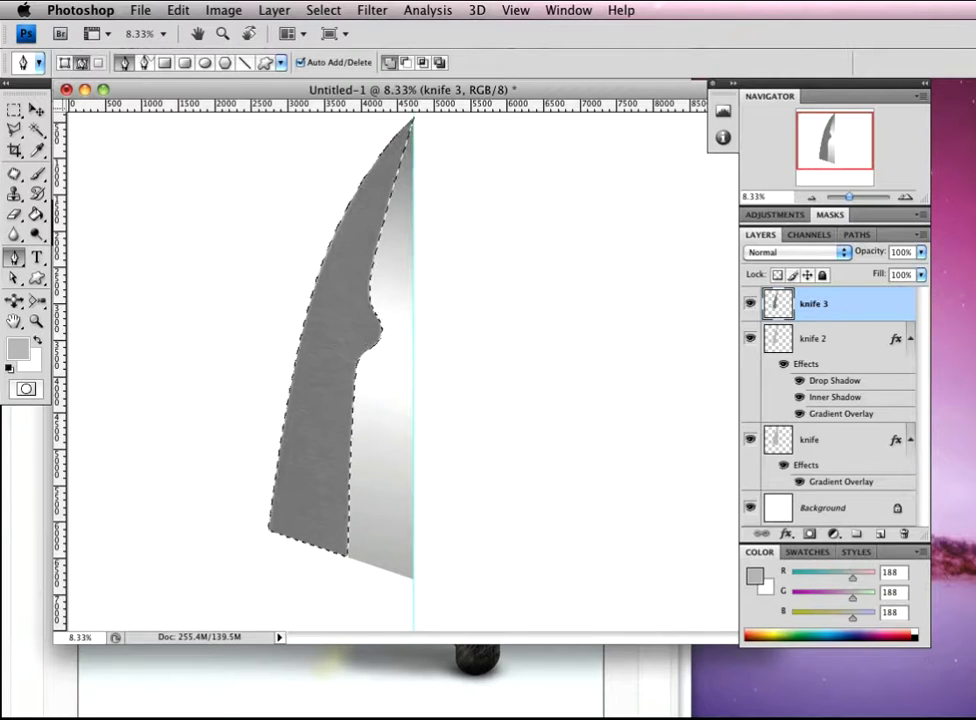
Set knife 3 to the Overlay blend mode at 63% opacity and deselect the cutting edge
{"action": "left_click", "coordinate": [788, 253]}
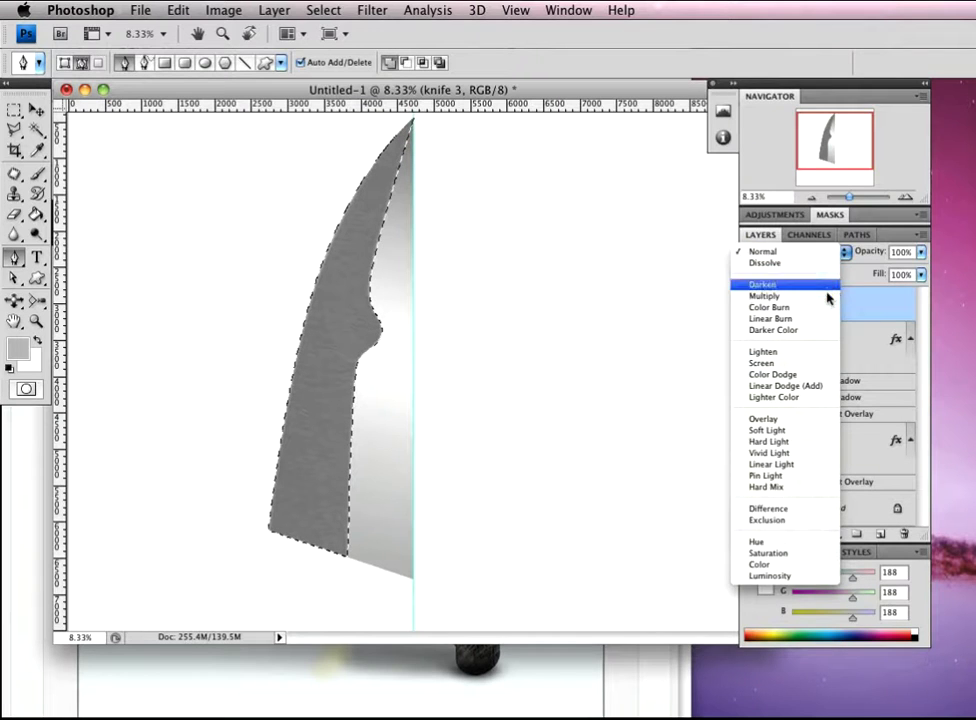
{"action": "left_click", "coordinate": [783, 420]}
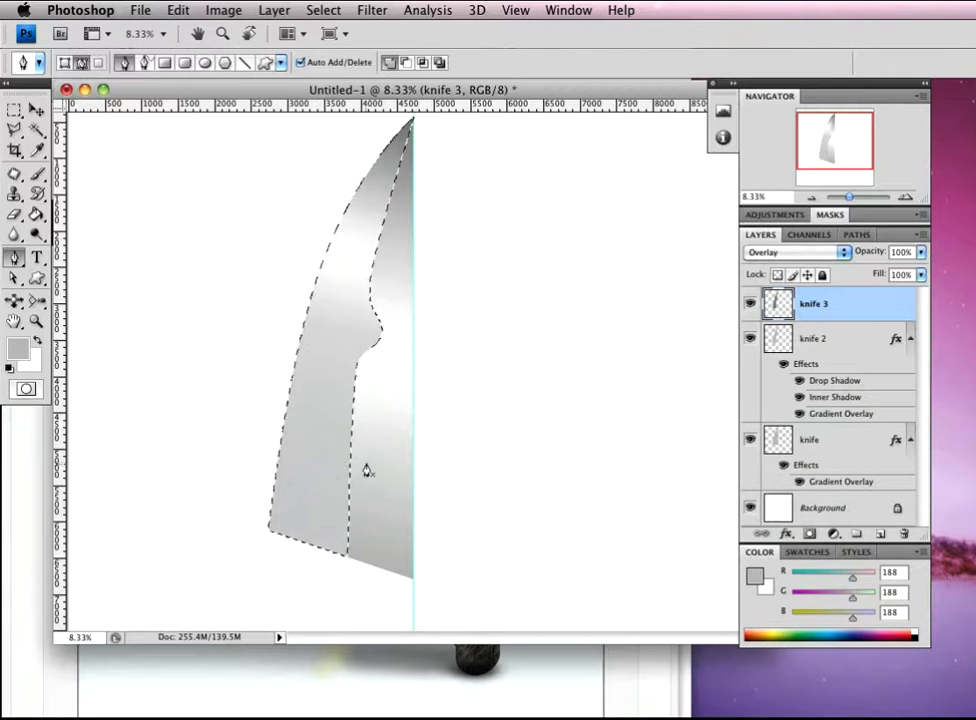
{"action": "mouse_move", "coordinate": [841, 253]}
{"action": "left_mouse_down"}
{"action": "mouse_move", "coordinate": [870, 253]}
{"action": "mouse_move", "coordinate": [823, 255]}
{"action": "mouse_move", "coordinate": [841, 252]}
{"action": "left_mouse_up"}
{"action": "key", "text": "ctrl+d"}
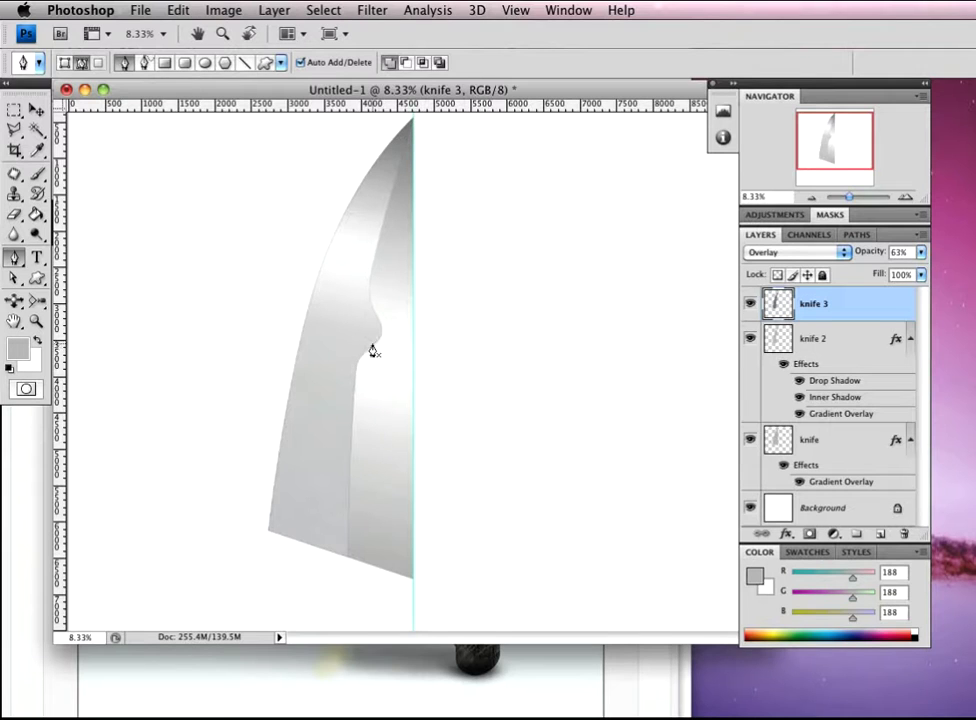
Examine the brushed texture on the cutting edge up close and across the whole blade, with the guide hidden and shown
{"action": "key", "text": "z"}
{"action": "left_click", "coordinate": [338, 392]}
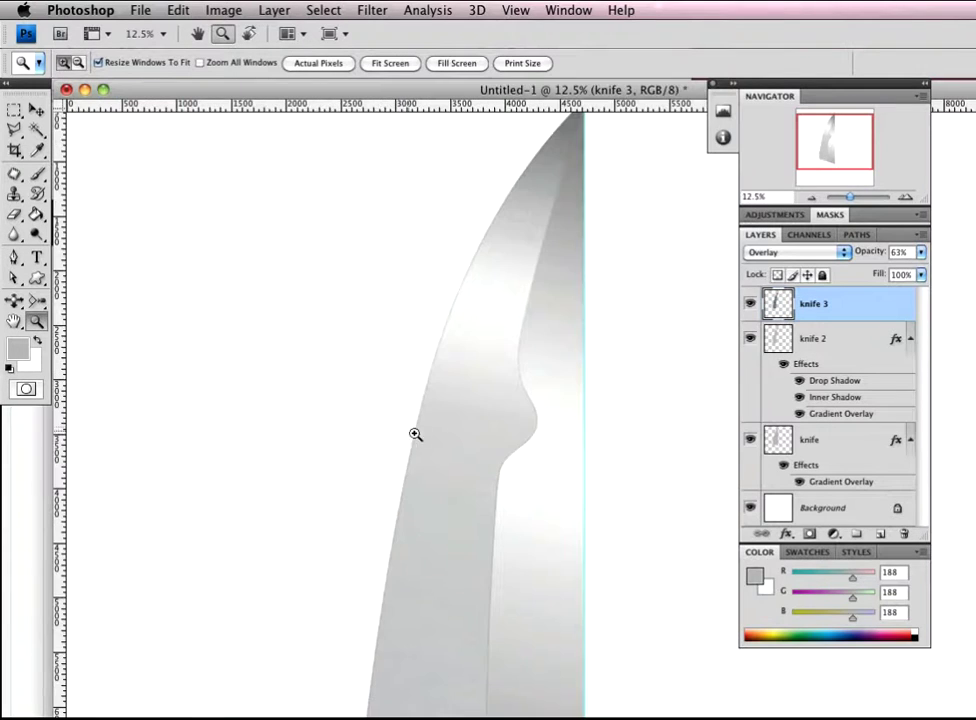
{"action": "left_click", "coordinate": [490, 431]}
{"action": "key", "text": "p"}
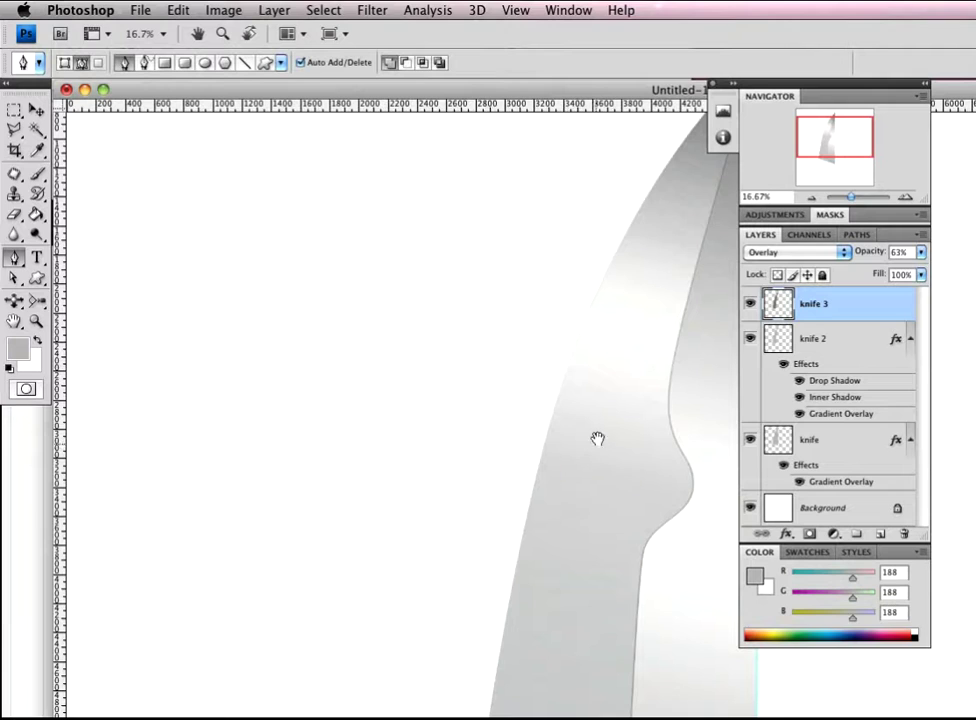
{"action": "left_click_drag", "start_coordinate": [610, 366], "coordinate": [442, 251]}
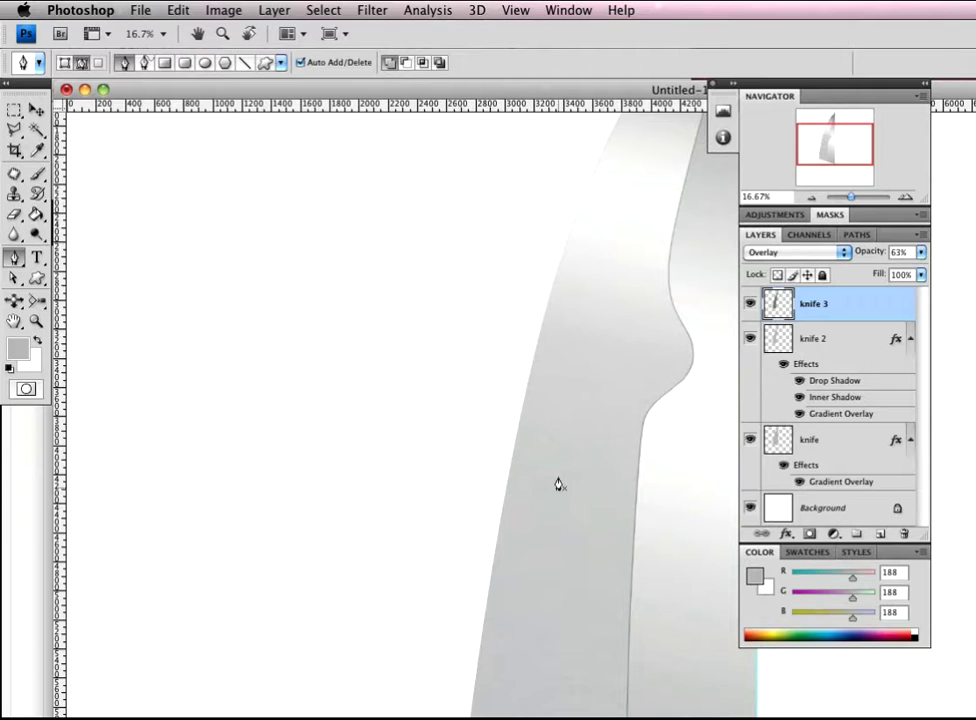
{"action": "key", "text": "z"}
{"action": "left_click", "coordinate": [526, 424], "text": "alt"}
{"action": "left_click", "coordinate": [526, 424], "text": "alt"}
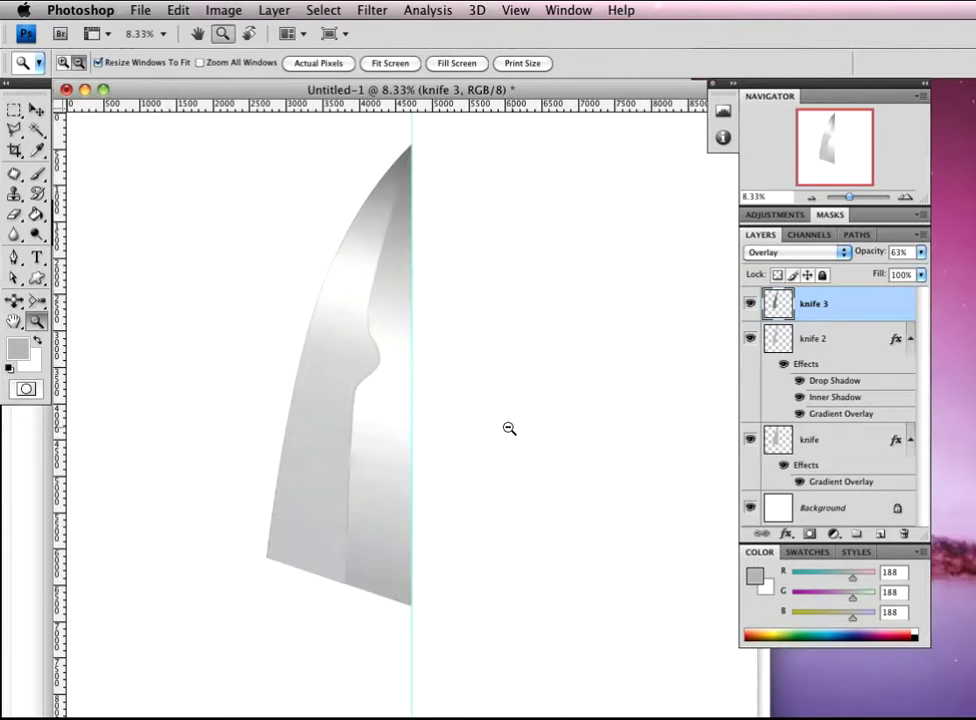
{"action": "left_click", "coordinate": [420, 410], "text": "alt"}
{"action": "key", "text": "p"}
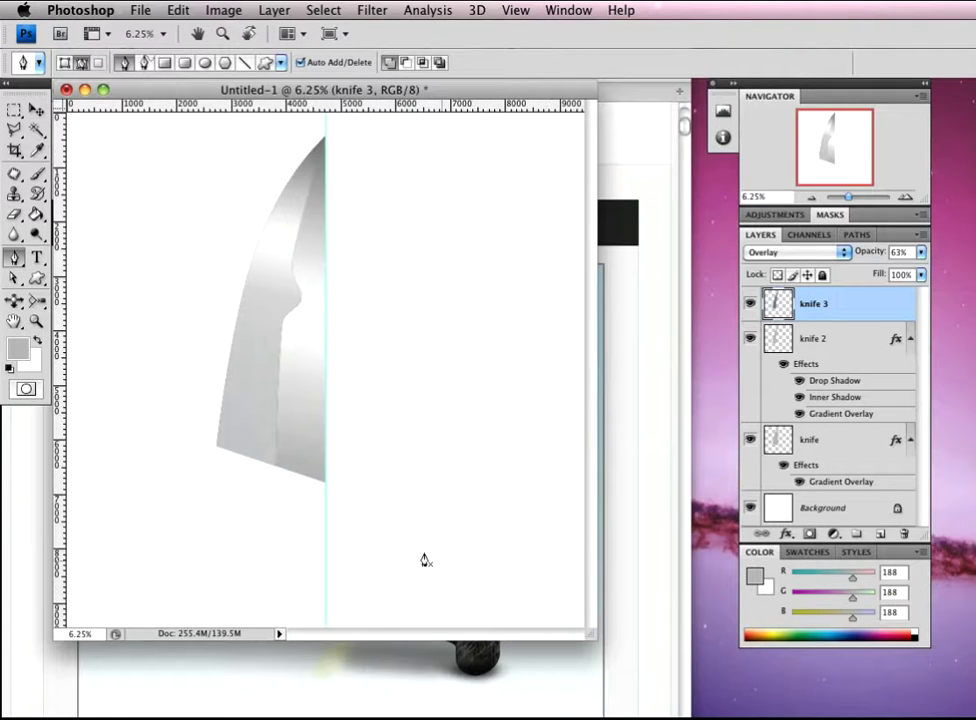
{"action": "key", "text": "z"}
{"action": "left_click", "coordinate": [399, 500]}
{"action": "key", "text": "p"}
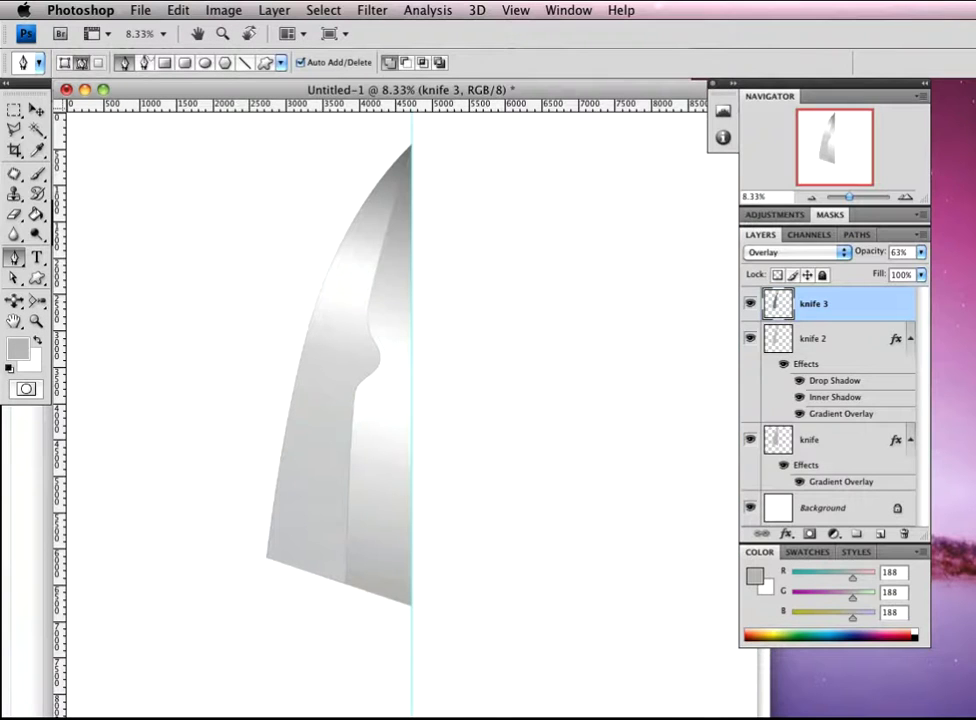
{"action": "left_click_drag", "start_coordinate": [726, 661], "coordinate": [760, 657]}
{"action": "left_click_drag", "start_coordinate": [471, 397], "coordinate": [510, 371]}
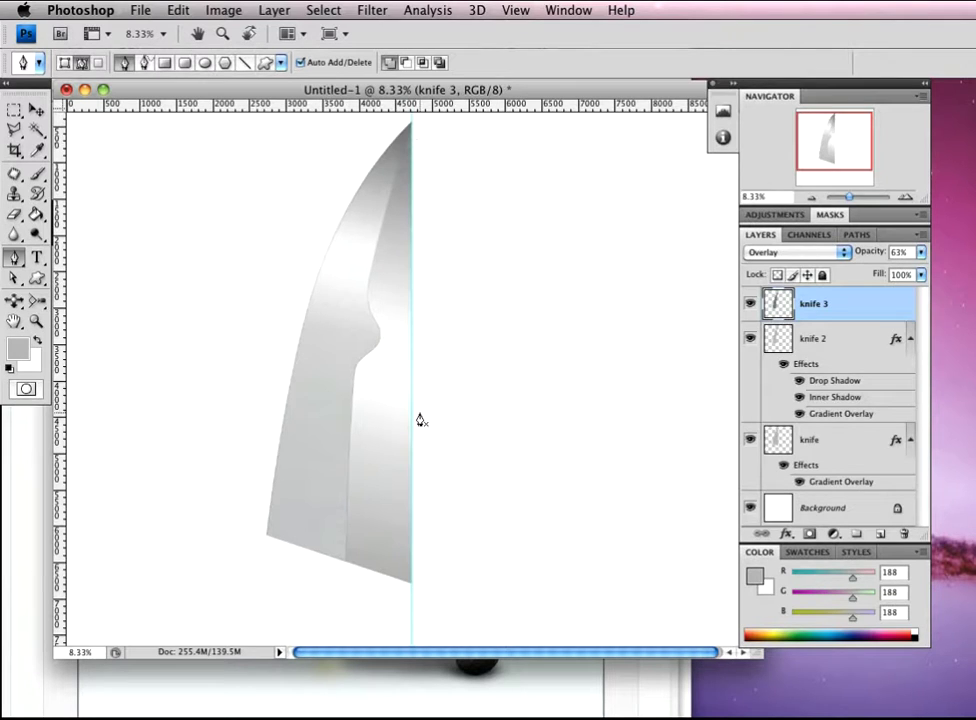
{"action": "key", "text": "super+semicolon"}
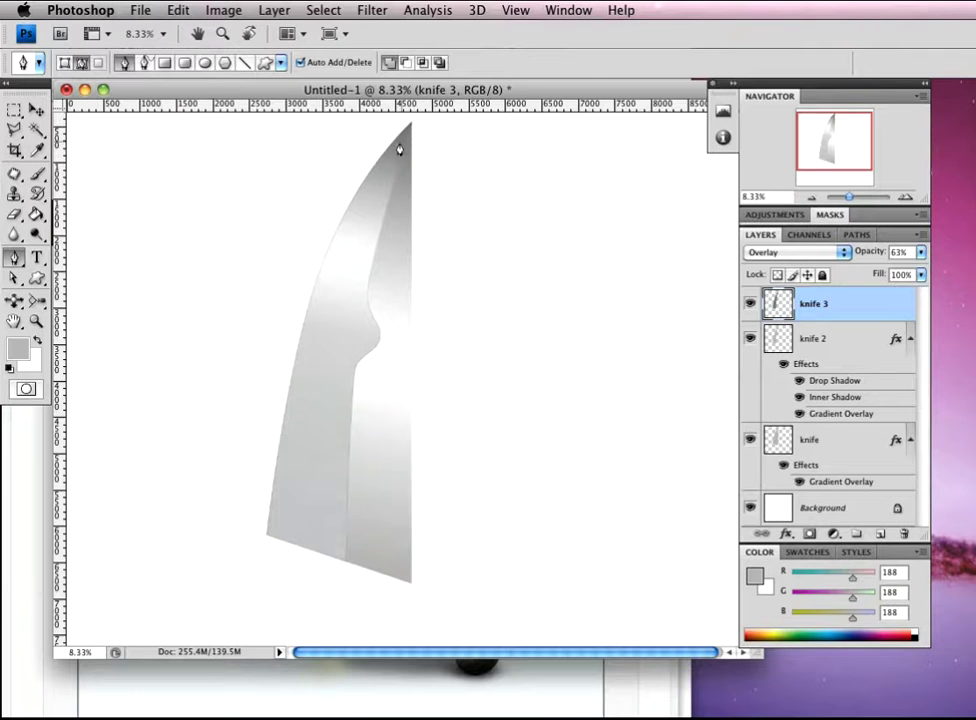
{"action": "key", "text": "super+semicolon"}
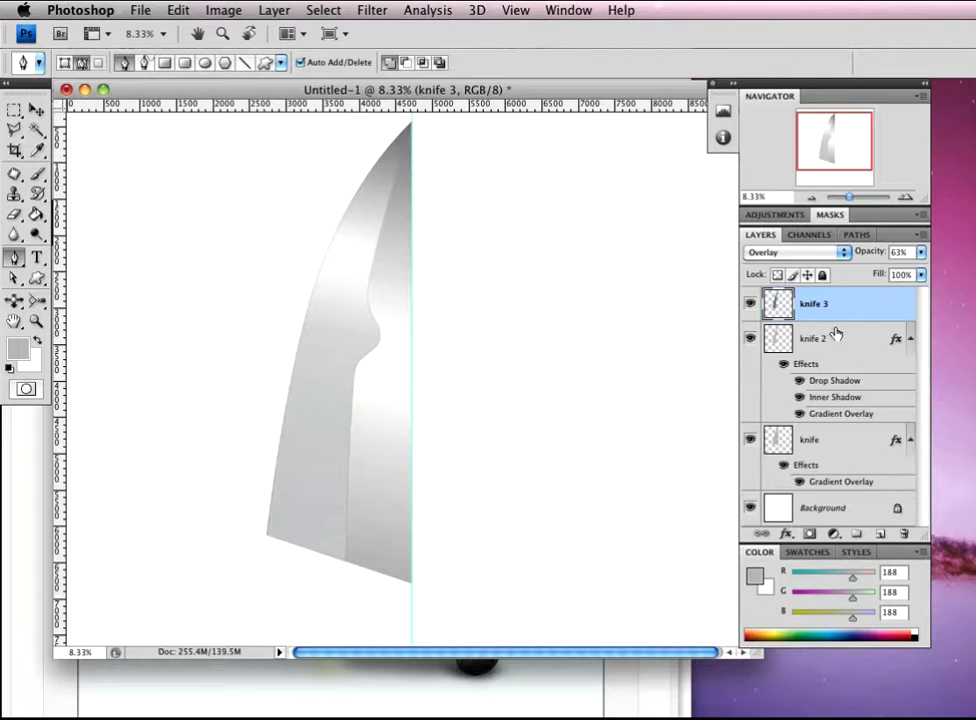
On knife 2, start a Pen path at the blade's lower outer corner and run it outside the cutting edge up toward the tip
{"action": "left_click", "coordinate": [840, 352]}
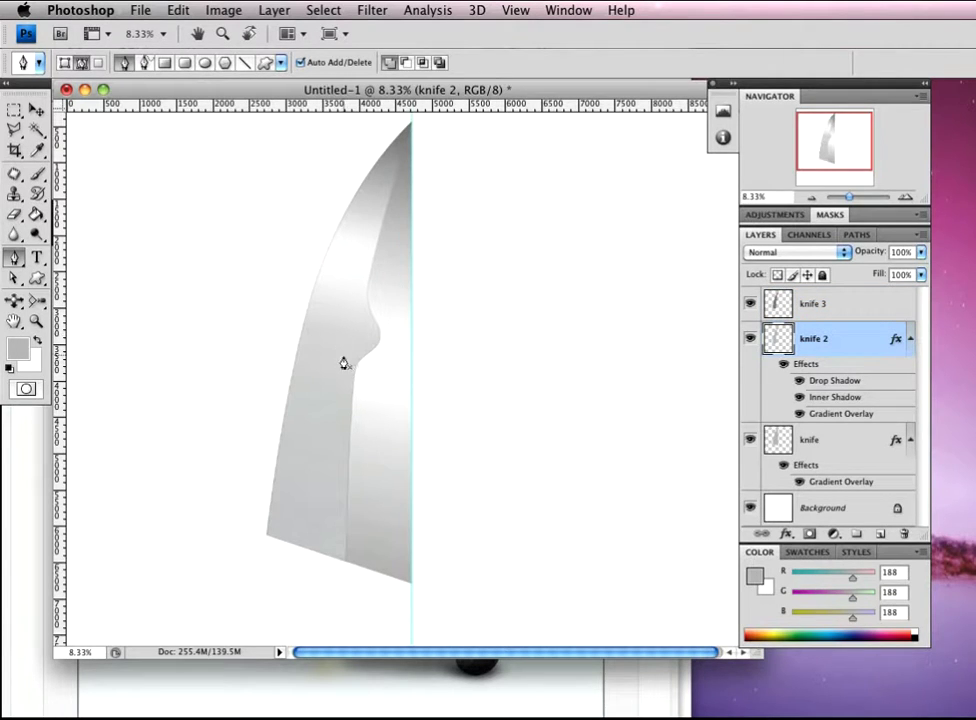
{"action": "left_click", "coordinate": [276, 541]}
{"action": "left_click", "coordinate": [245, 537]}
{"action": "left_click", "coordinate": [202, 443]}
{"action": "left_click", "coordinate": [231, 241]}
{"action": "left_click", "coordinate": [295, 147]}
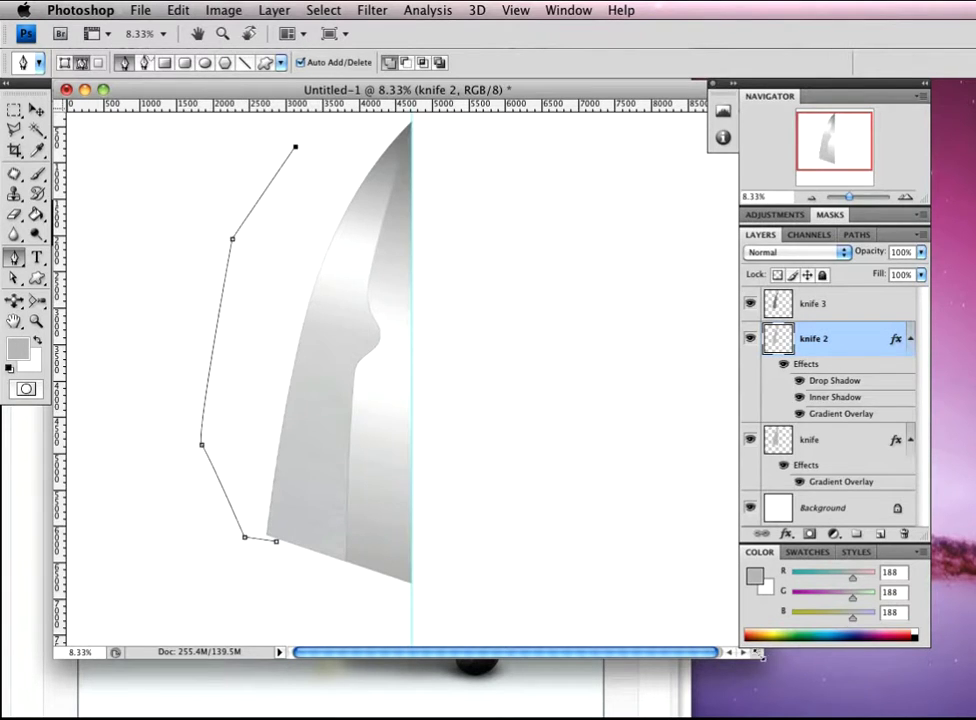
Continue the path to the blade tip, curve it down just inside the cutting edge, and close it at the starting point
{"action": "left_click_drag", "start_coordinate": [762, 667], "coordinate": [765, 715]}
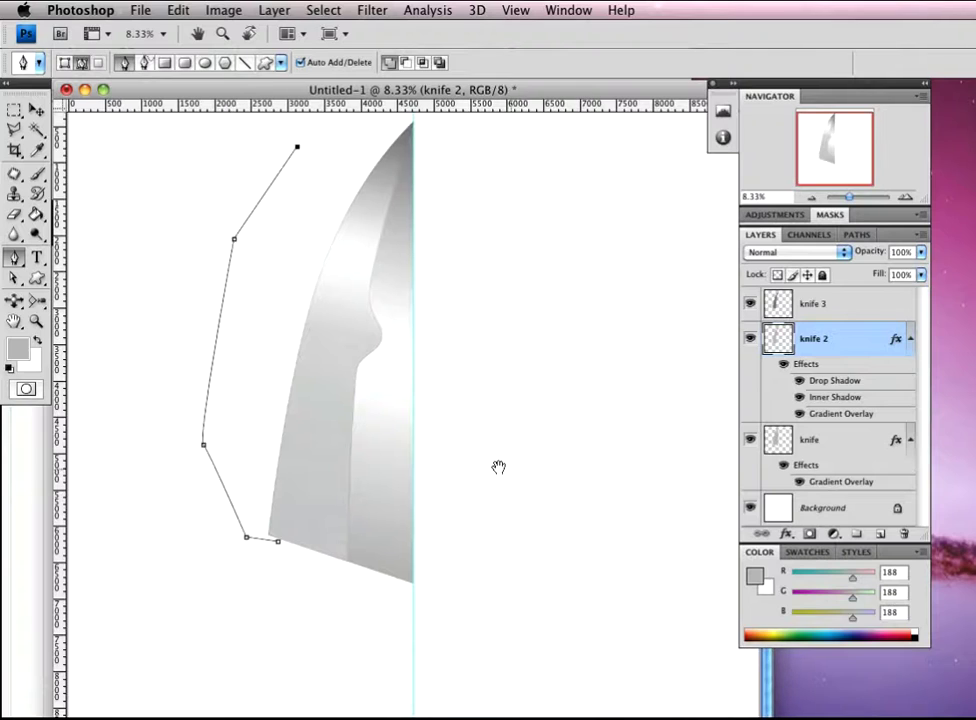
{"action": "left_click_drag", "start_coordinate": [478, 406], "coordinate": [468, 484]}
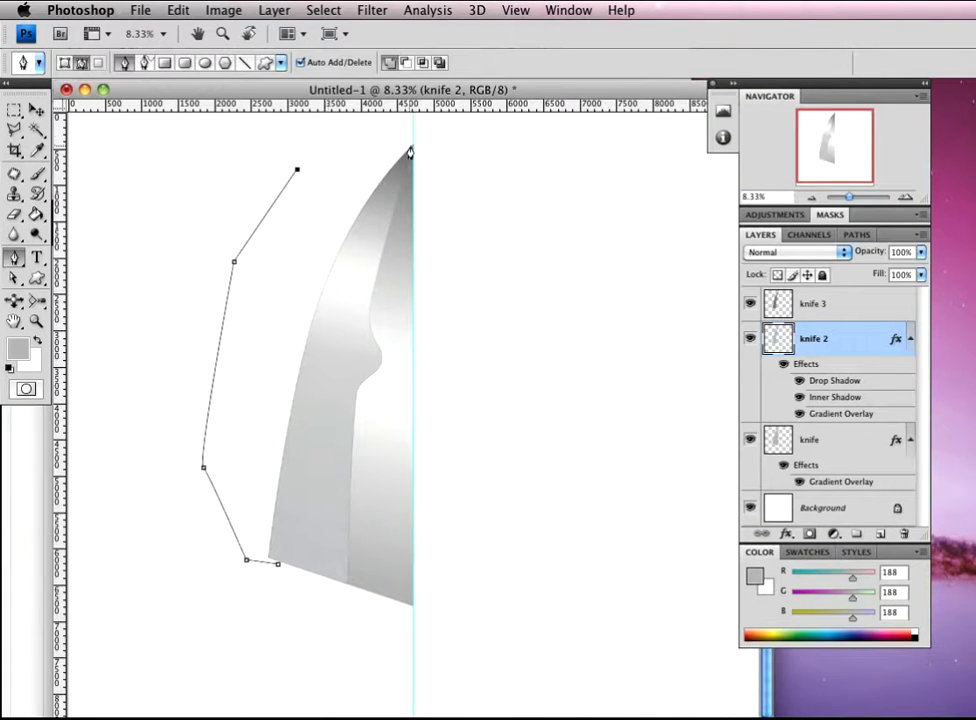
{"action": "left_click_drag", "start_coordinate": [413, 150], "coordinate": [372, 221]}
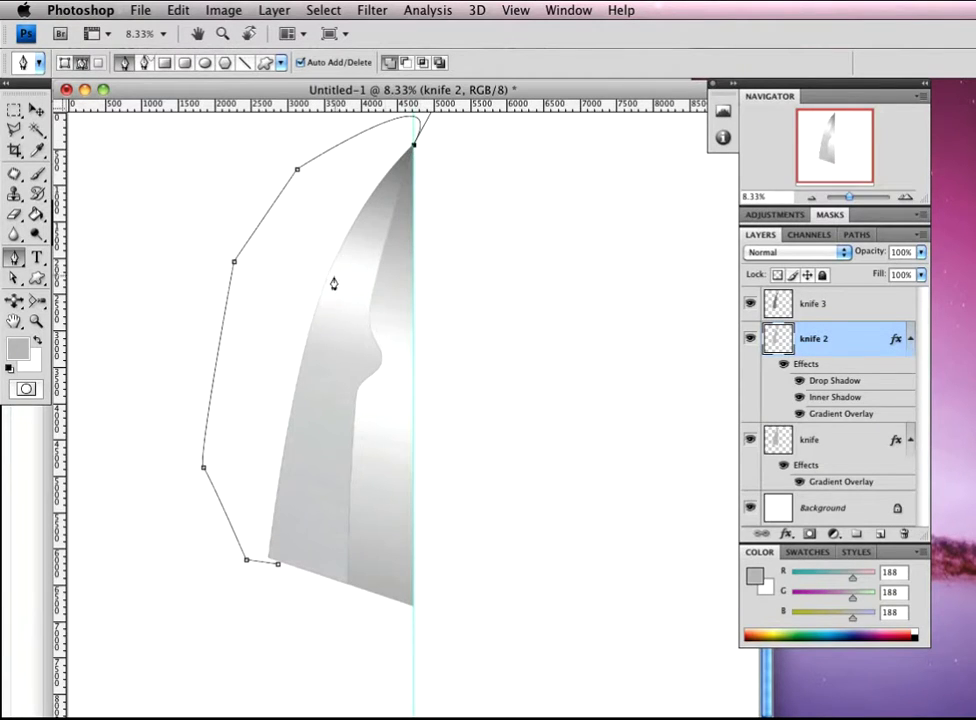
{"action": "left_click_drag", "start_coordinate": [327, 283], "coordinate": [297, 366]}
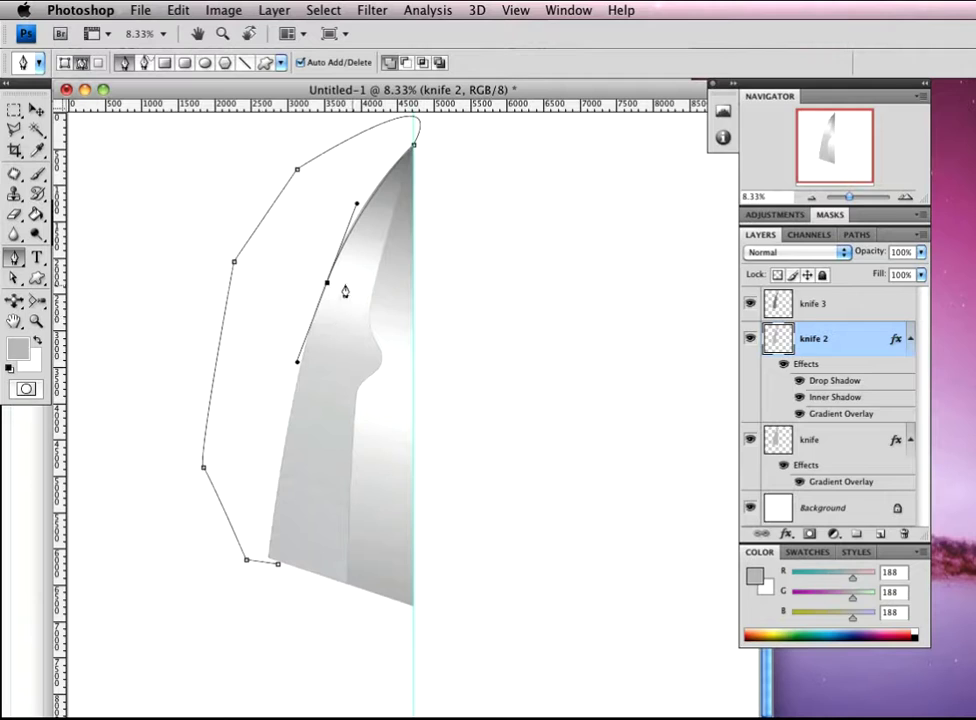
{"action": "left_click", "coordinate": [327, 284], "text": "alt"}
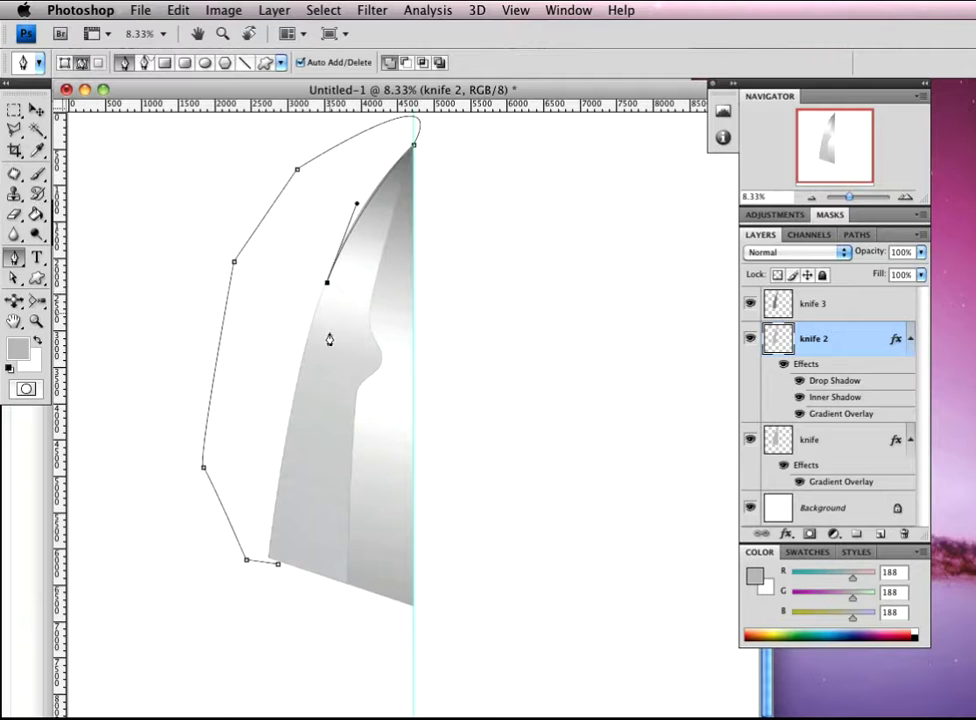
{"action": "left_click_drag", "start_coordinate": [287, 467], "coordinate": [277, 558]}
{"action": "left_click", "coordinate": [286, 466], "text": "alt"}
{"action": "left_click", "coordinate": [278, 567]}
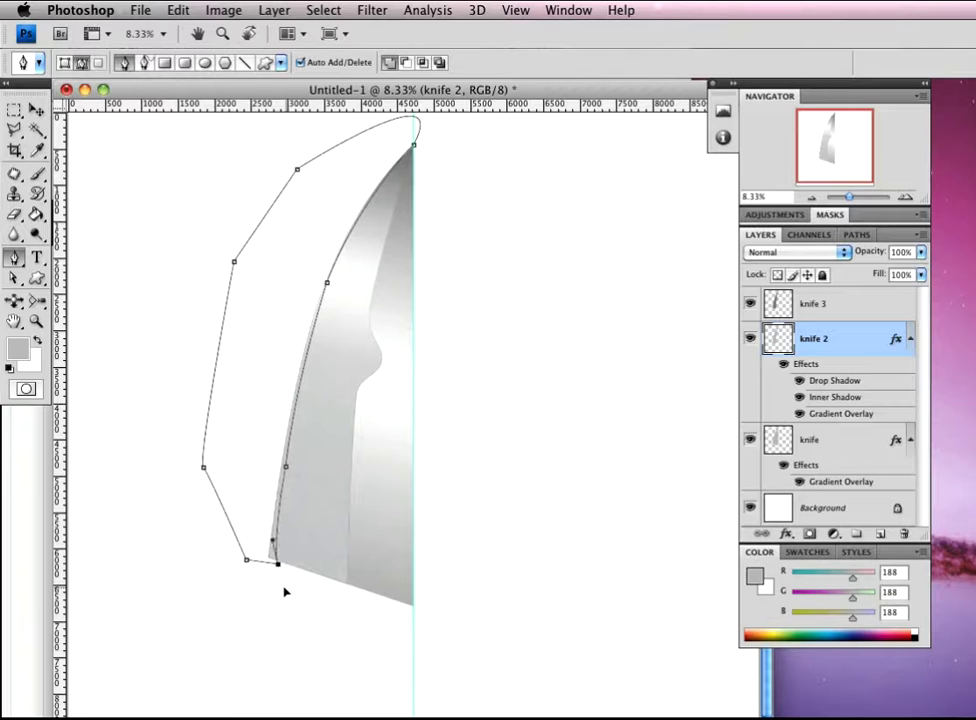
{"action": "left_click", "coordinate": [282, 592], "text": "super"}
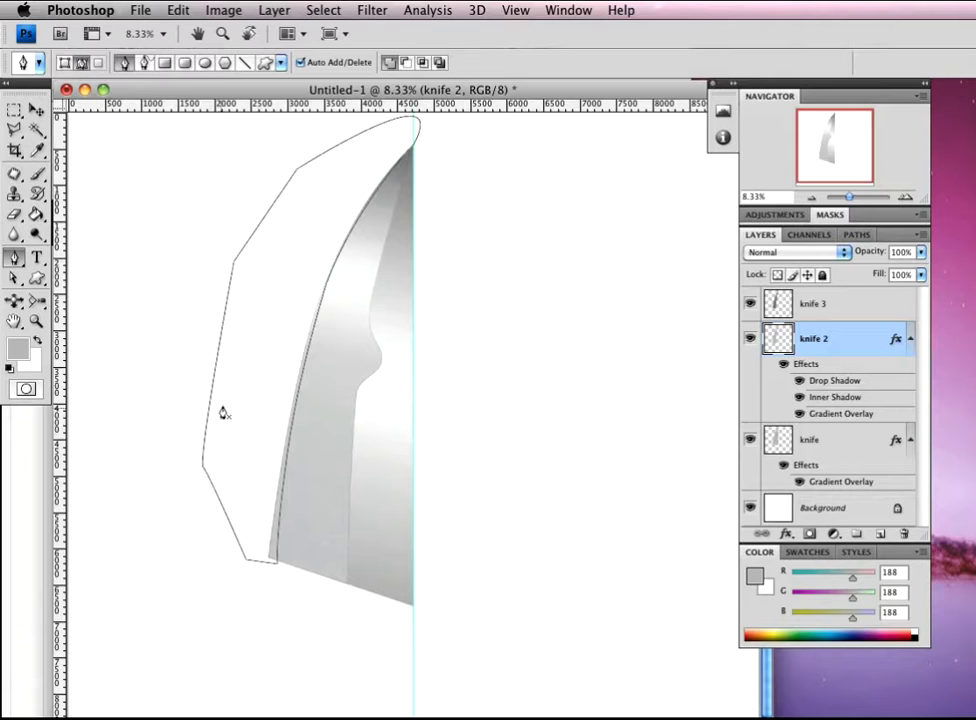
Make a selection from the path with a 0-pixel feather and copy the enclosed strip of knife 2 to a new layer
{"action": "right_click", "coordinate": [276, 274]}
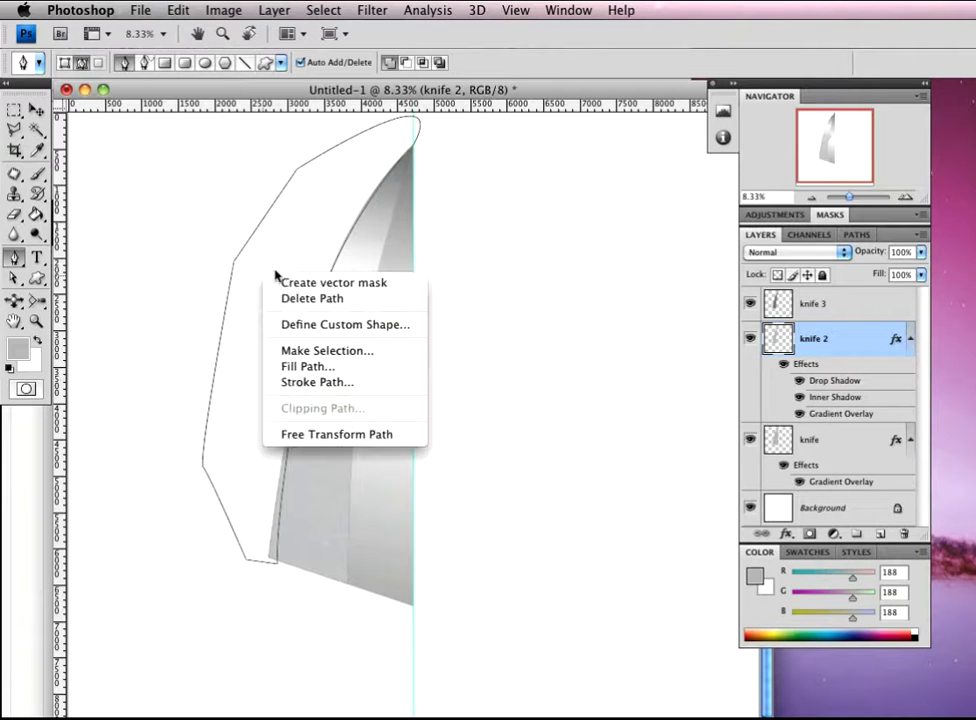
{"action": "left_click", "coordinate": [340, 358]}
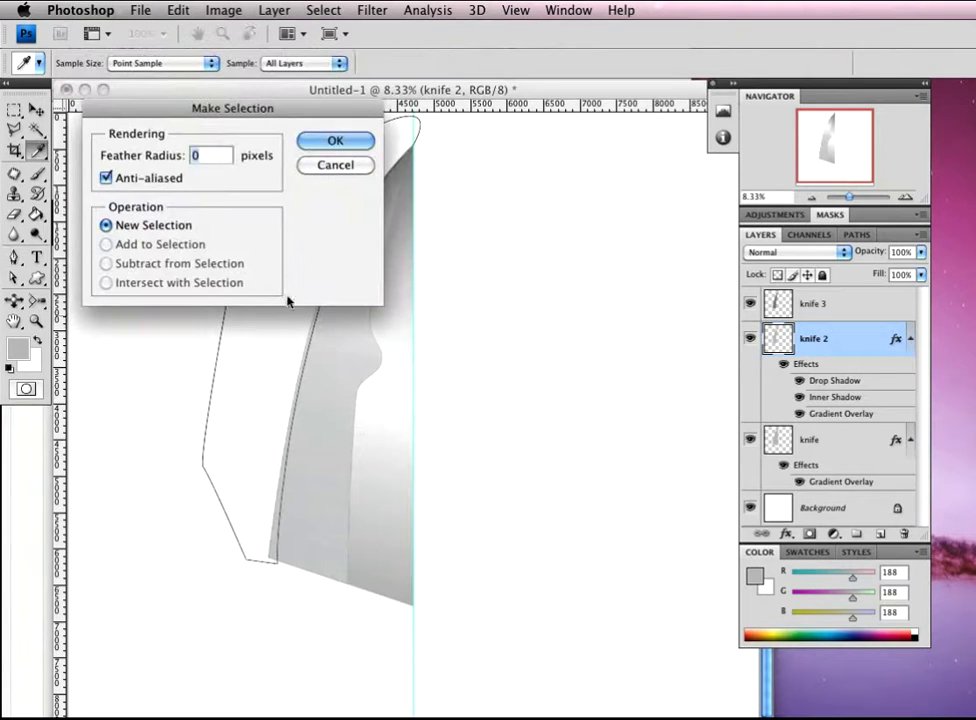
{"action": "left_click", "coordinate": [336, 140]}
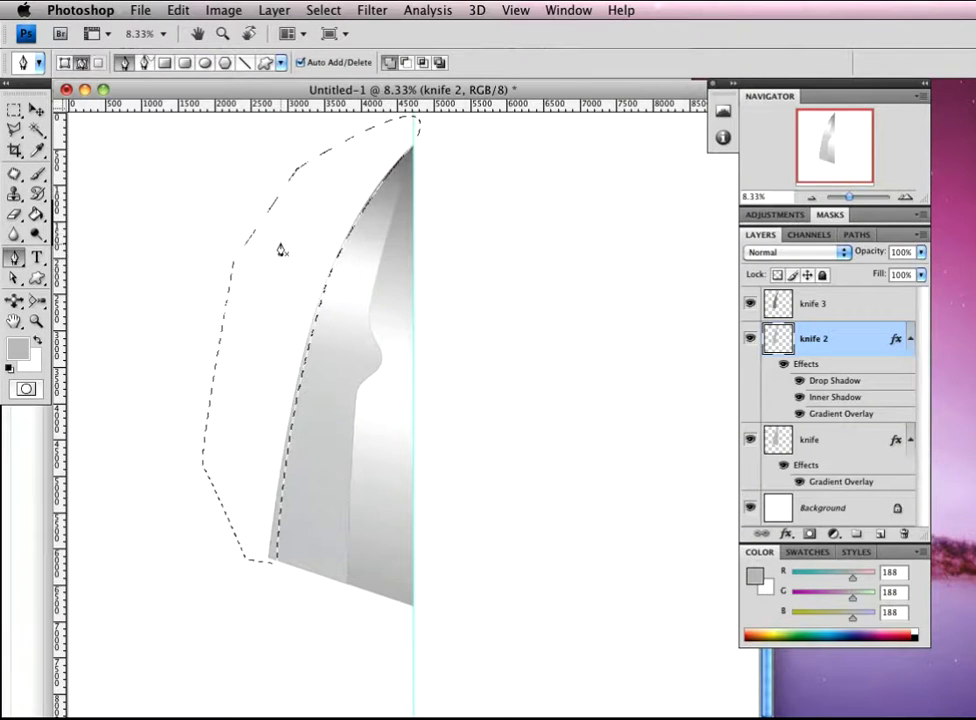
{"action": "key", "text": "super+j"}
{"action": "key", "text": "super+d"}
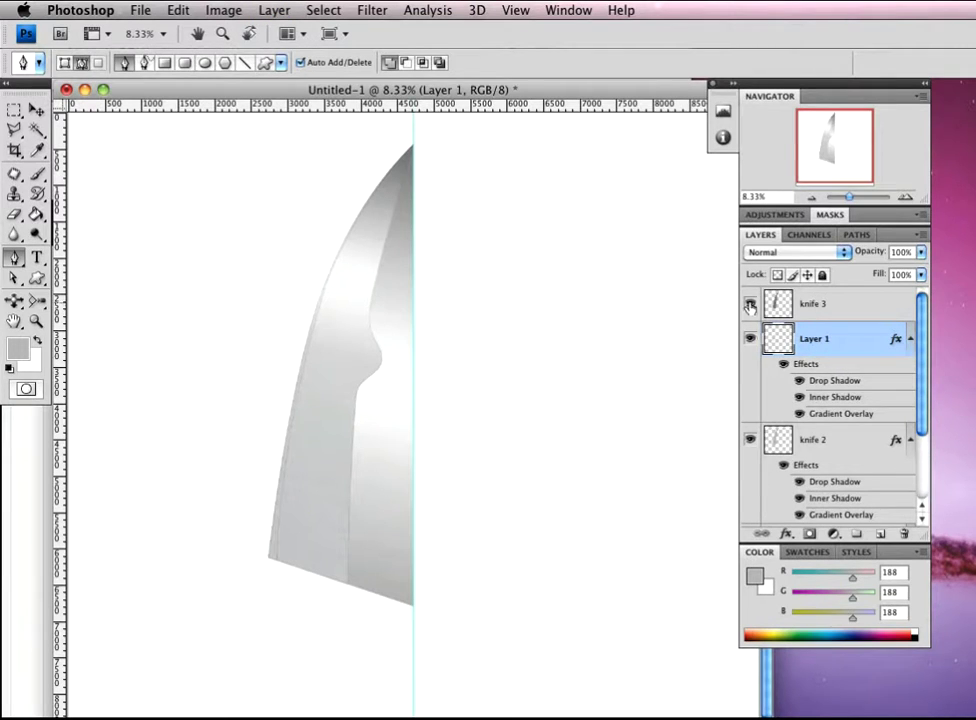
Check the copied edge strip with knife 2 and knife 3 hidden, show them again, and rename the strip's layer "knife 4"
{"action": "left_click", "coordinate": [750, 440]}
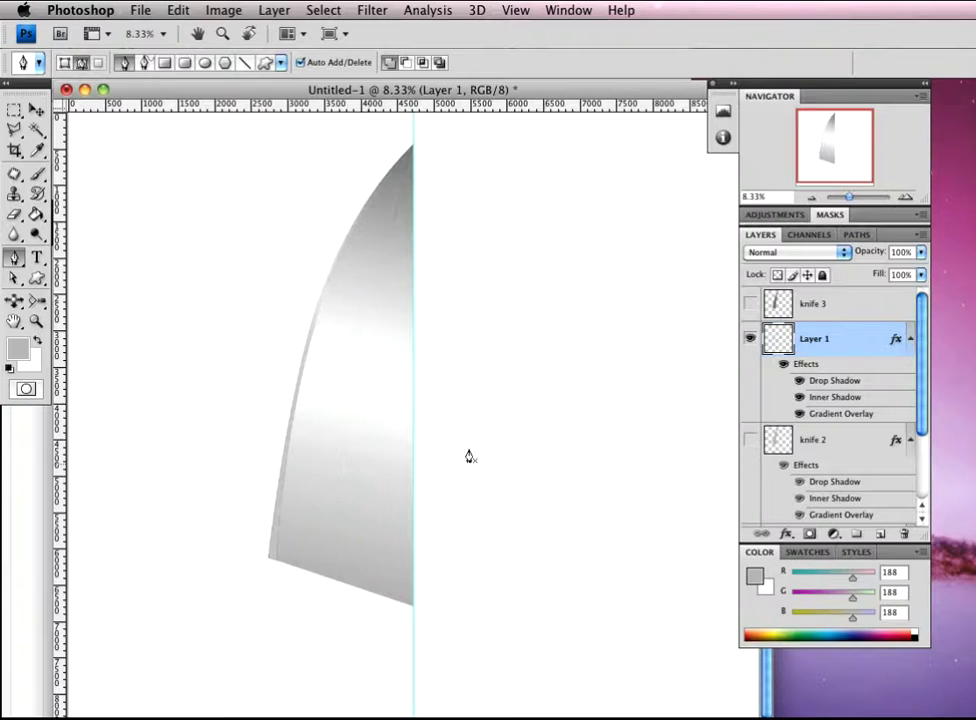
{"action": "left_click", "coordinate": [750, 440]}
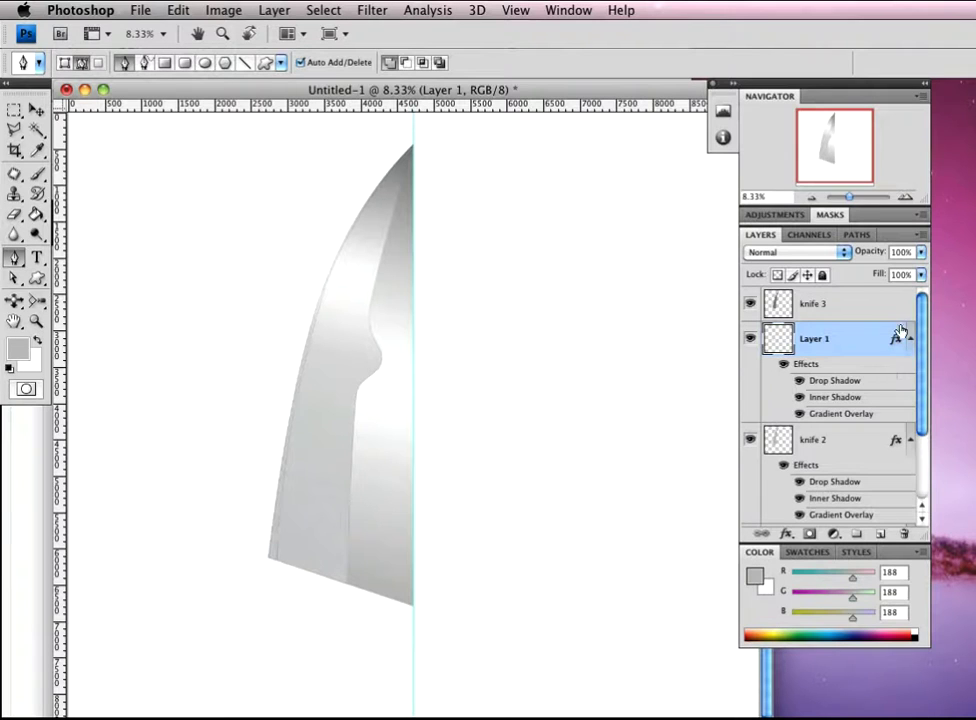
{"action": "double_click", "coordinate": [818, 340]}
{"action": "type", "text": "knife 4"}
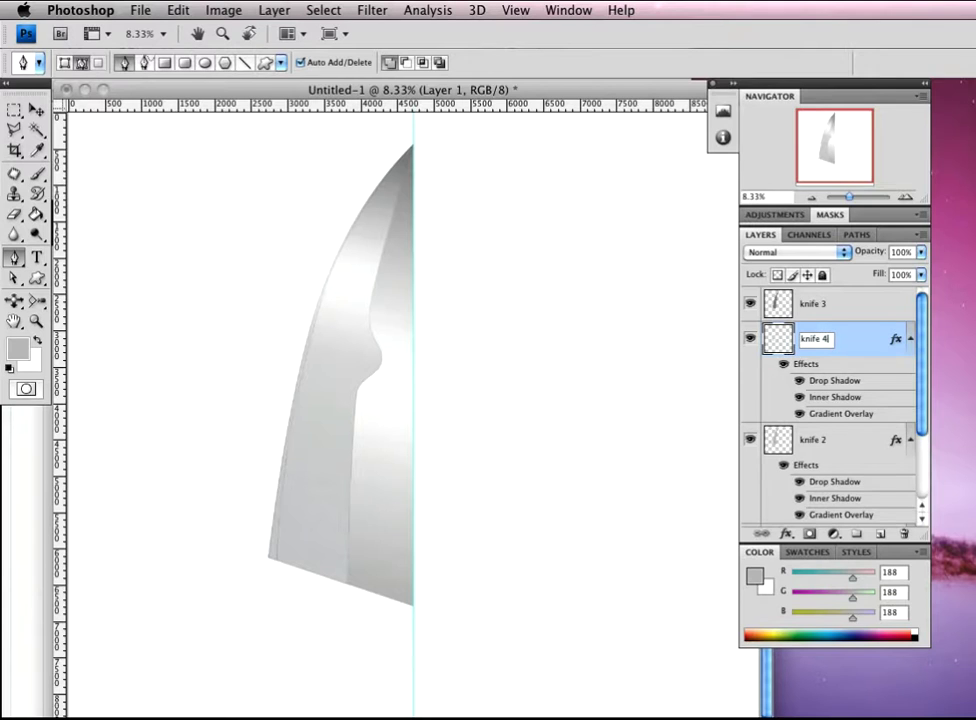
{"action": "key", "text": "Return"}
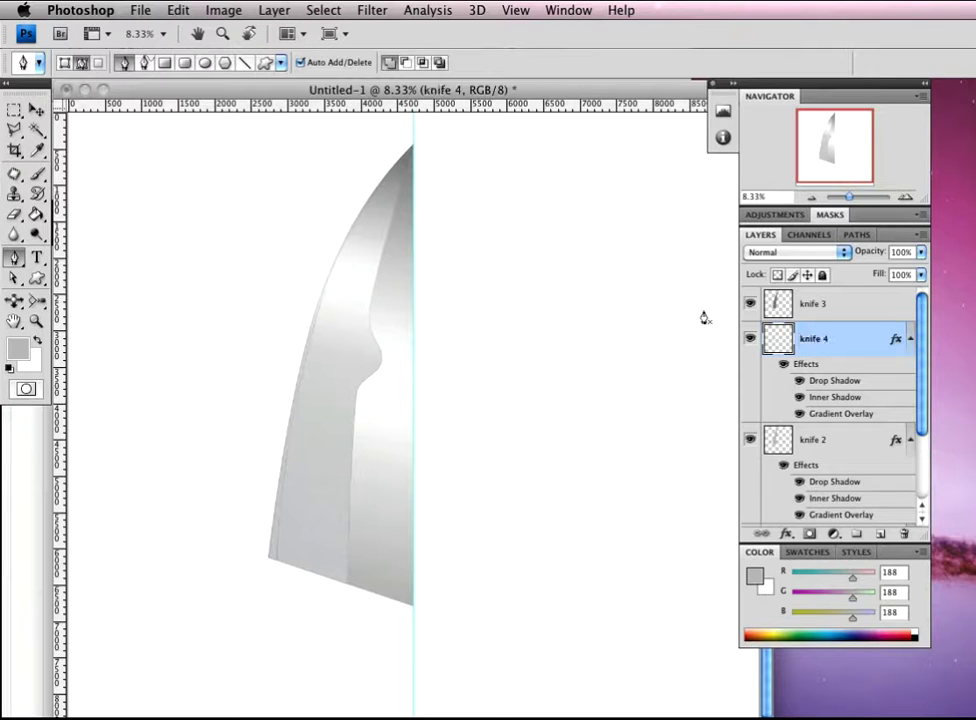
Move knife 4 above knife 3 in the layer stack and clear its layer style
{"action": "left_click_drag", "start_coordinate": [854, 340], "coordinate": [877, 309]}
{"action": "right_click", "coordinate": [877, 305]}
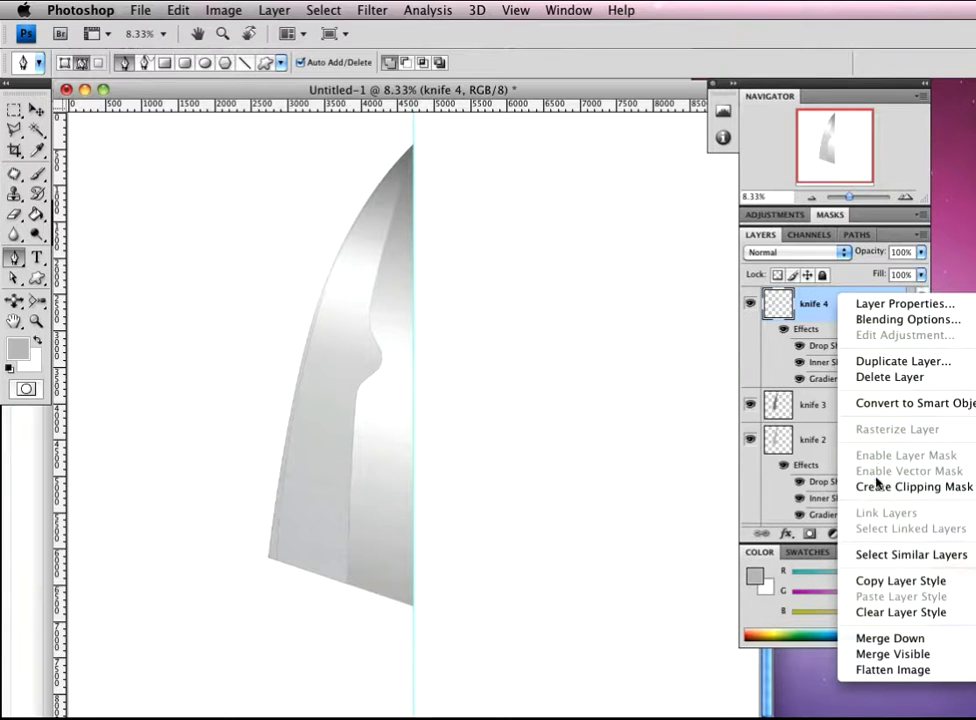
{"action": "left_click", "coordinate": [882, 612]}
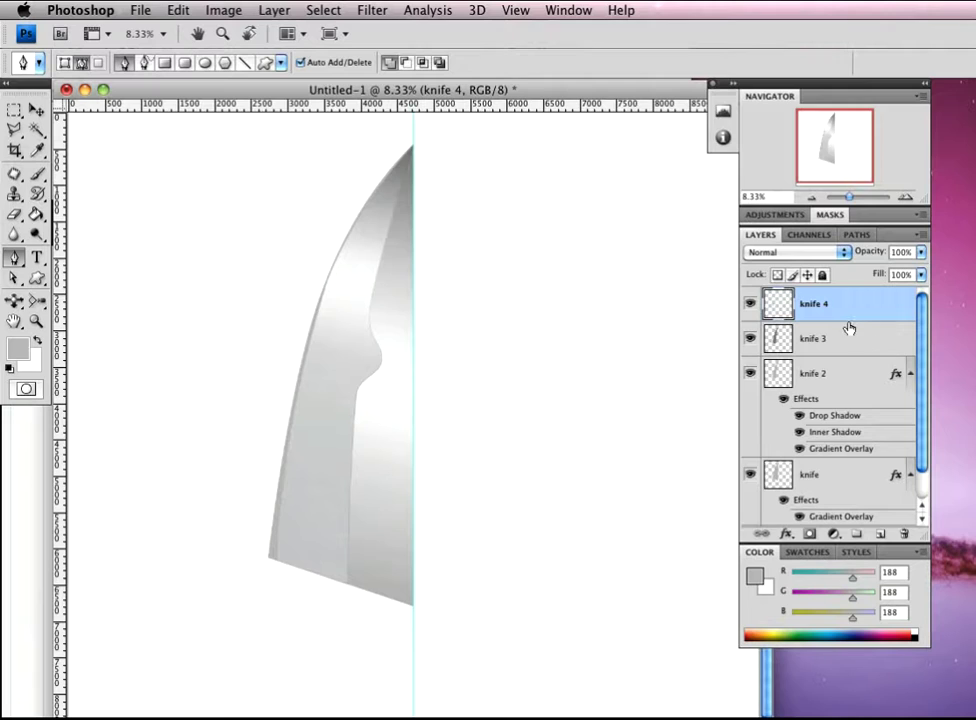
Load the outline of knife 4 as a selection and fill the thin edge strip with white
{"action": "left_click", "coordinate": [772, 308], "text": "super"}
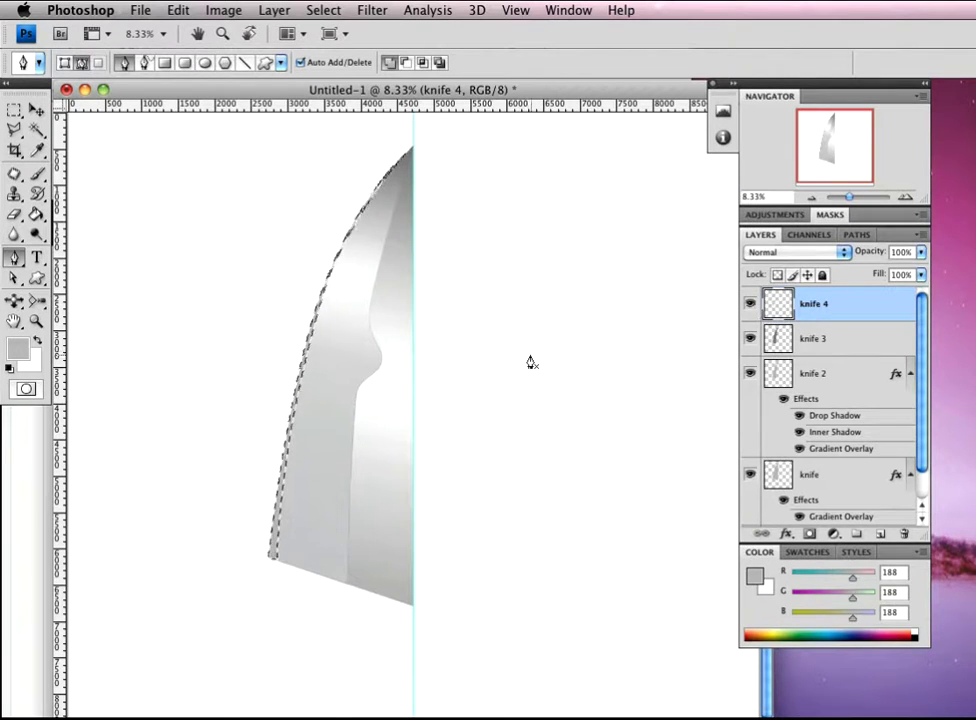
{"action": "key", "text": "d"}
{"action": "key", "text": "x"}
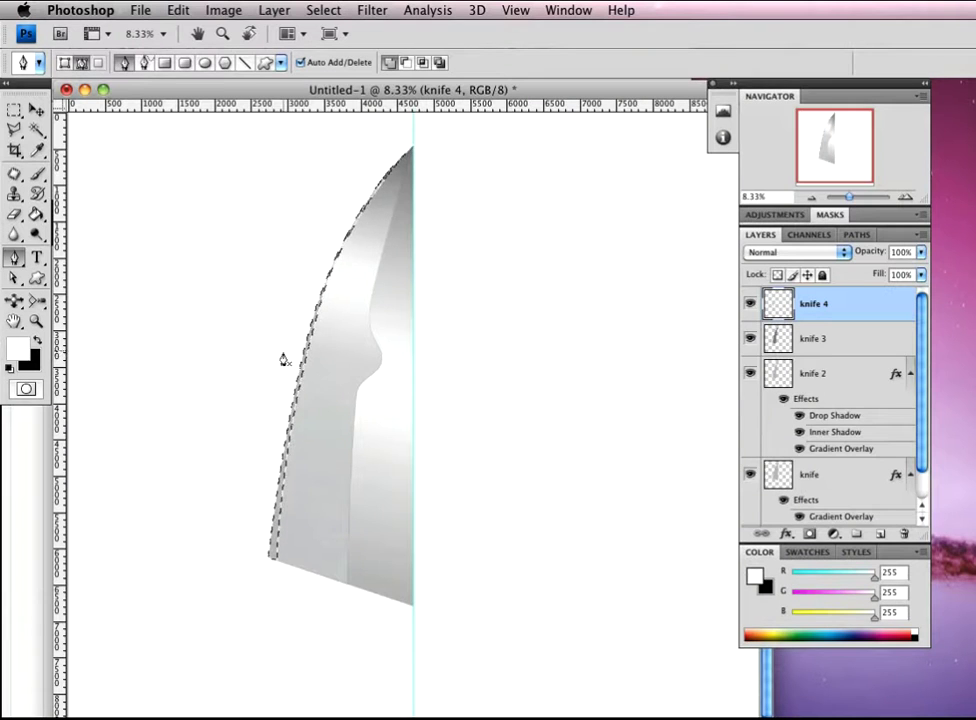
{"action": "key", "text": "g"}
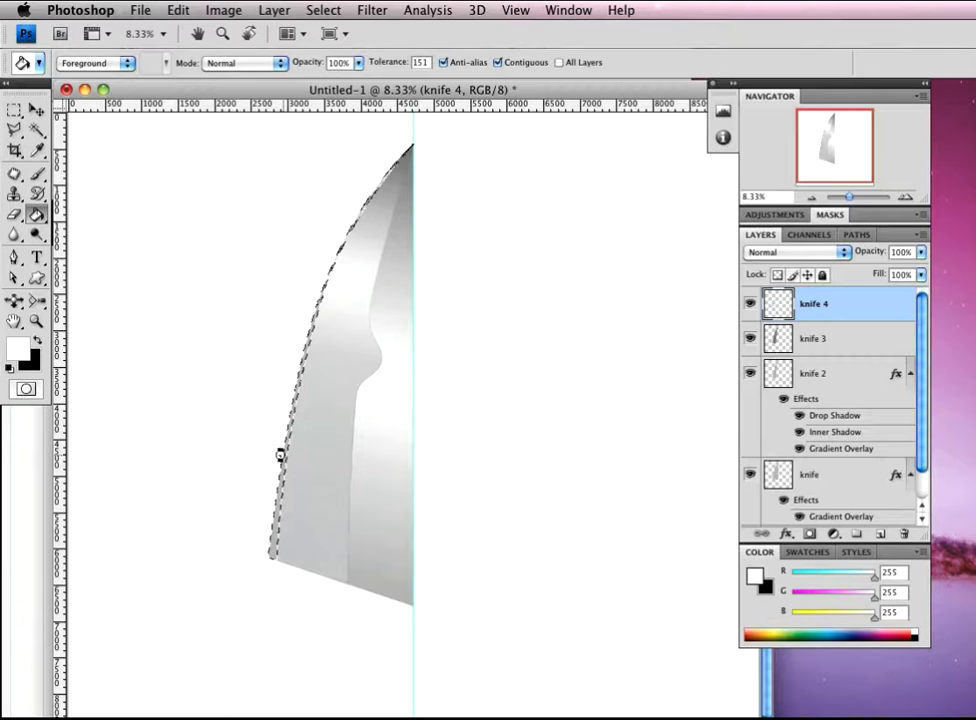
{"action": "left_click", "coordinate": [284, 468]}
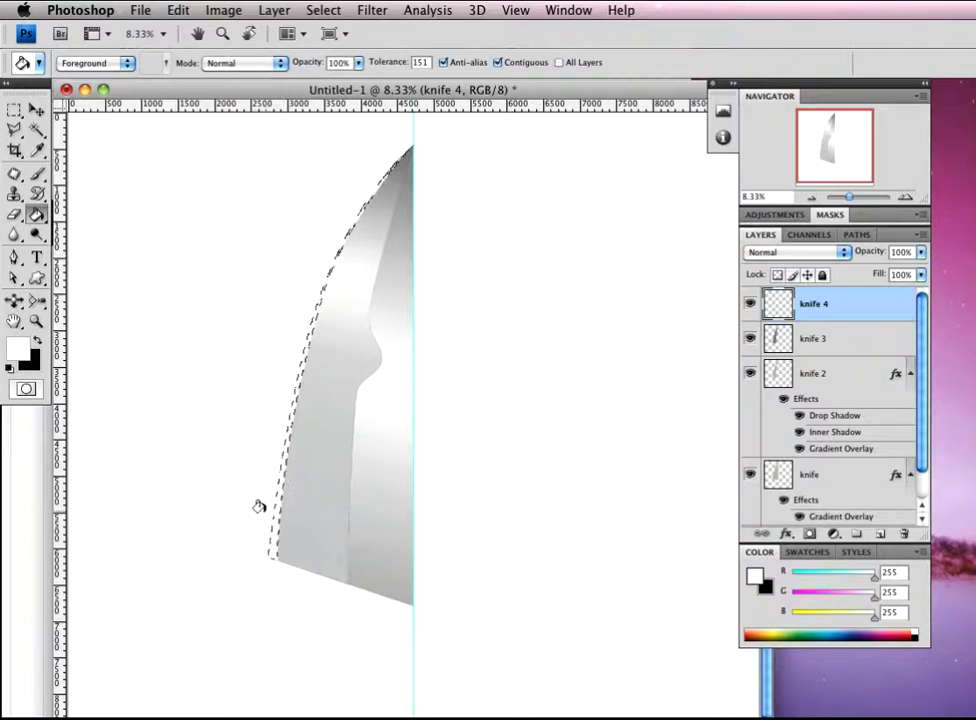
Deselect the white edge strip and lower the opacity of layer knife 4 to 45%
{"action": "key", "text": "super+d"}
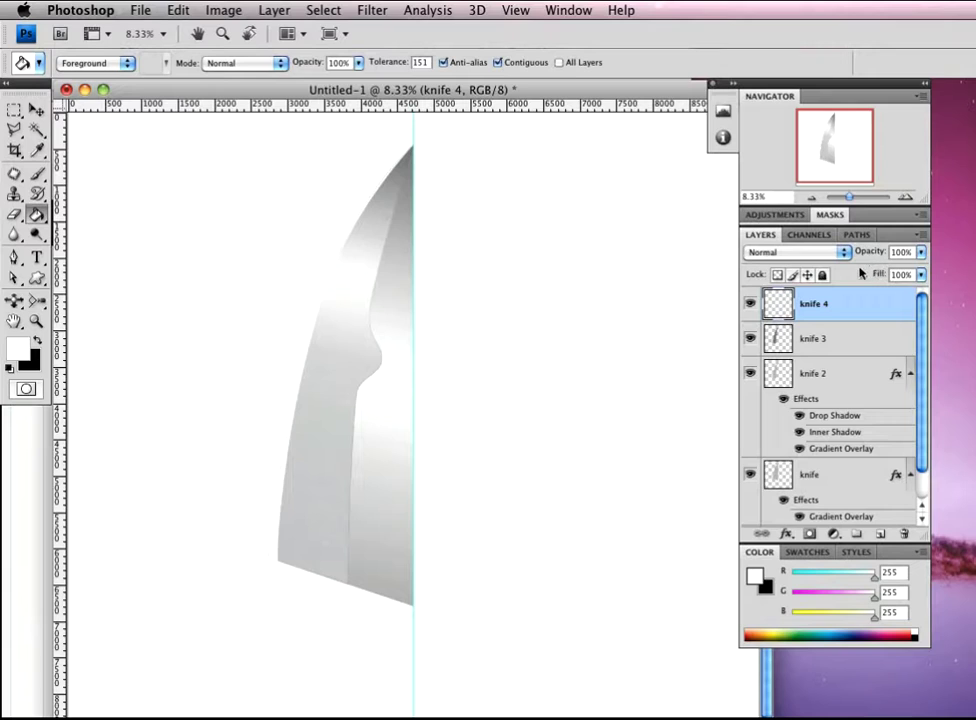
{"action": "left_click_drag", "start_coordinate": [872, 257], "coordinate": [795, 262]}
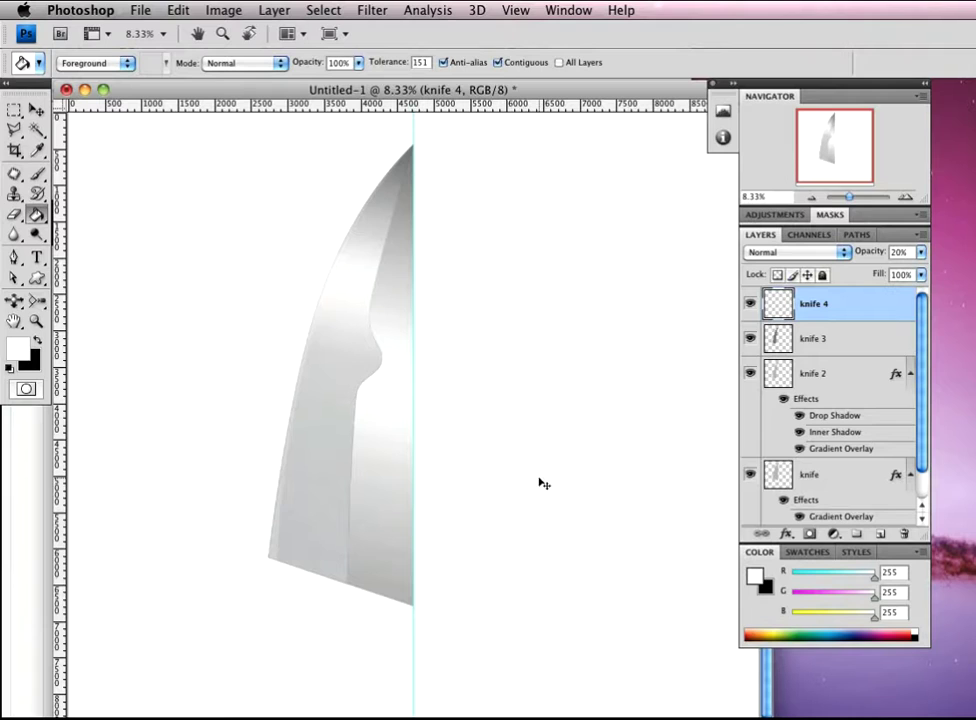
{"action": "key", "text": "z"}
{"action": "left_click", "coordinate": [449, 416], "text": "alt"}
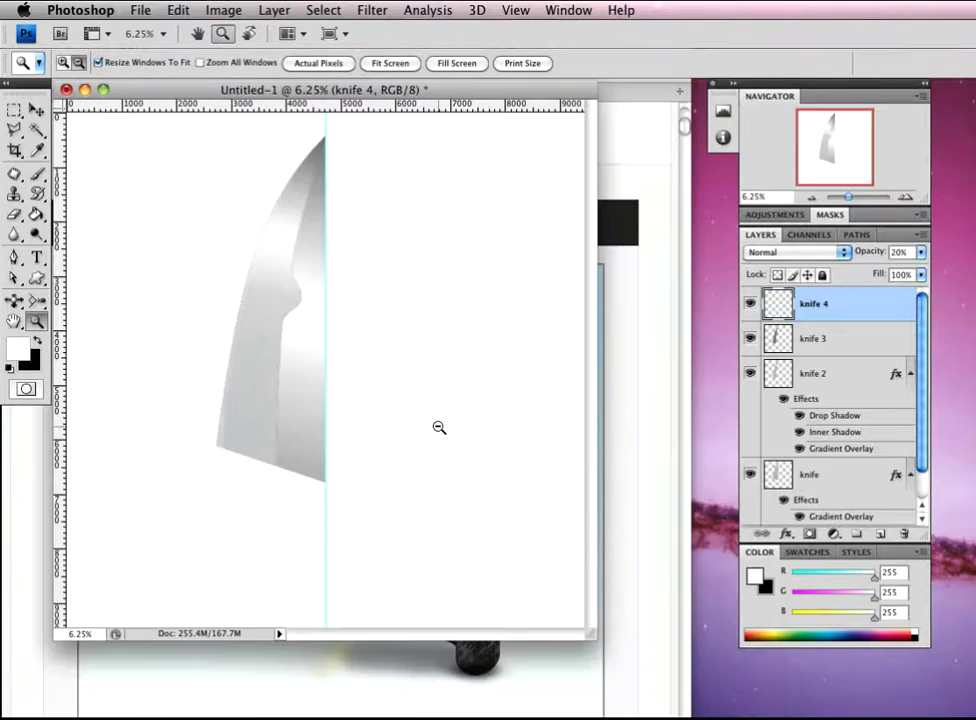
{"action": "key", "text": "g"}
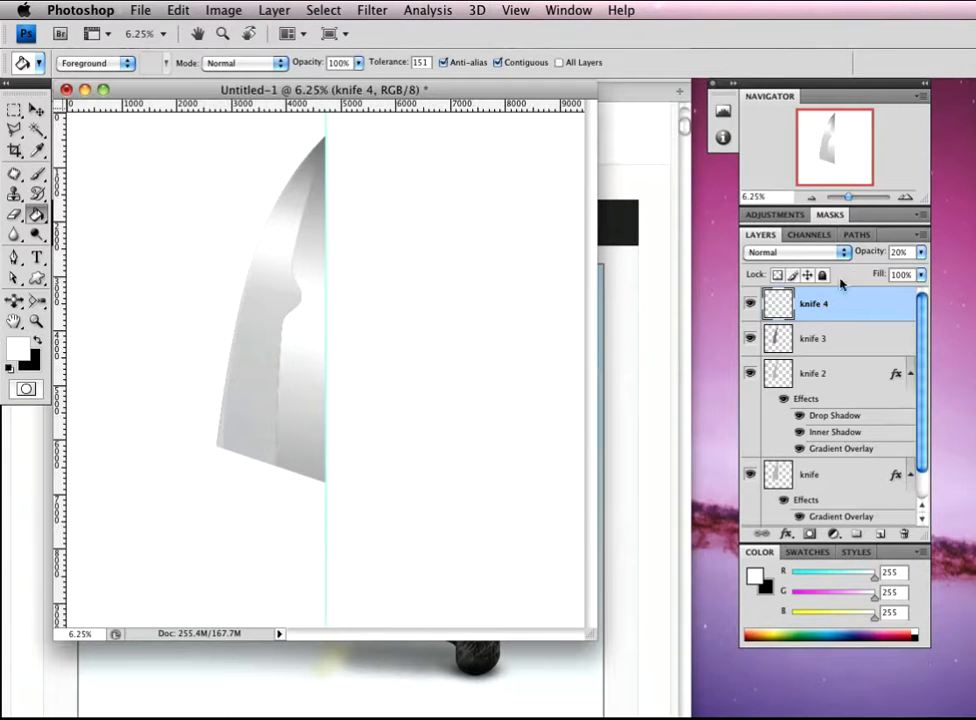
{"action": "left_click_drag", "start_coordinate": [869, 256], "coordinate": [890, 255]}
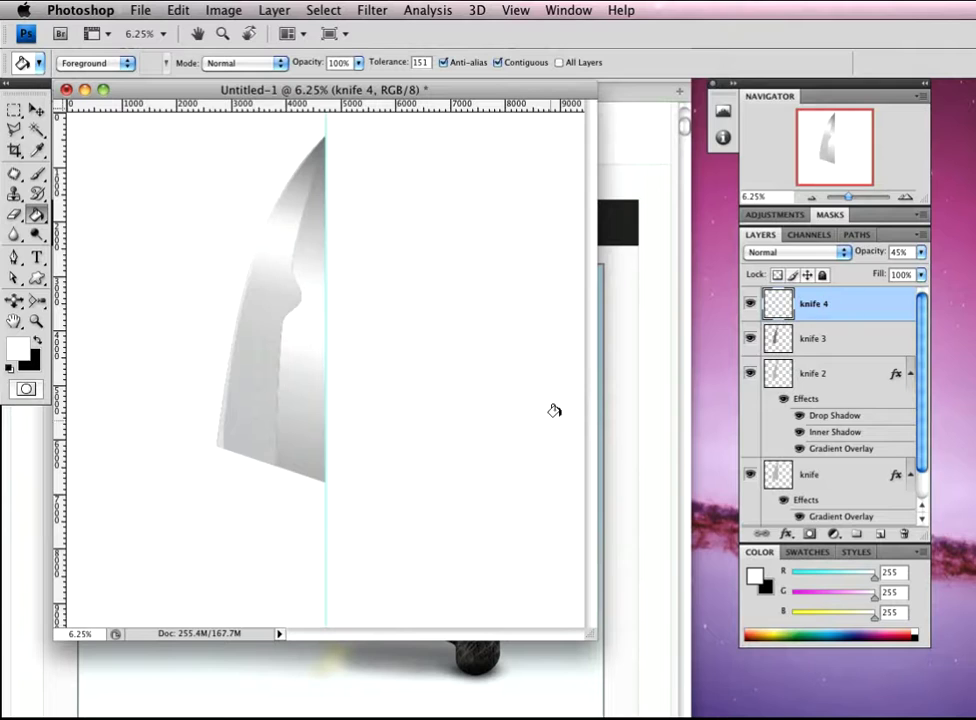
{"action": "key", "text": "v"}
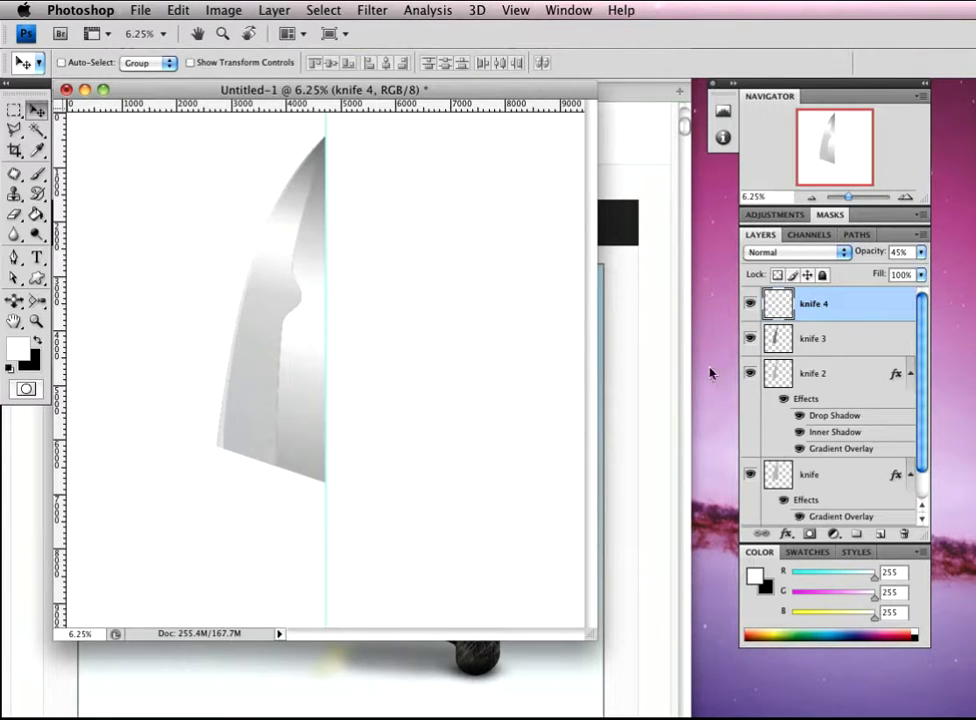
Collapse the effects lists of knife 2 and knife, and group the four knife layers together
{"action": "left_click", "coordinate": [845, 480]}
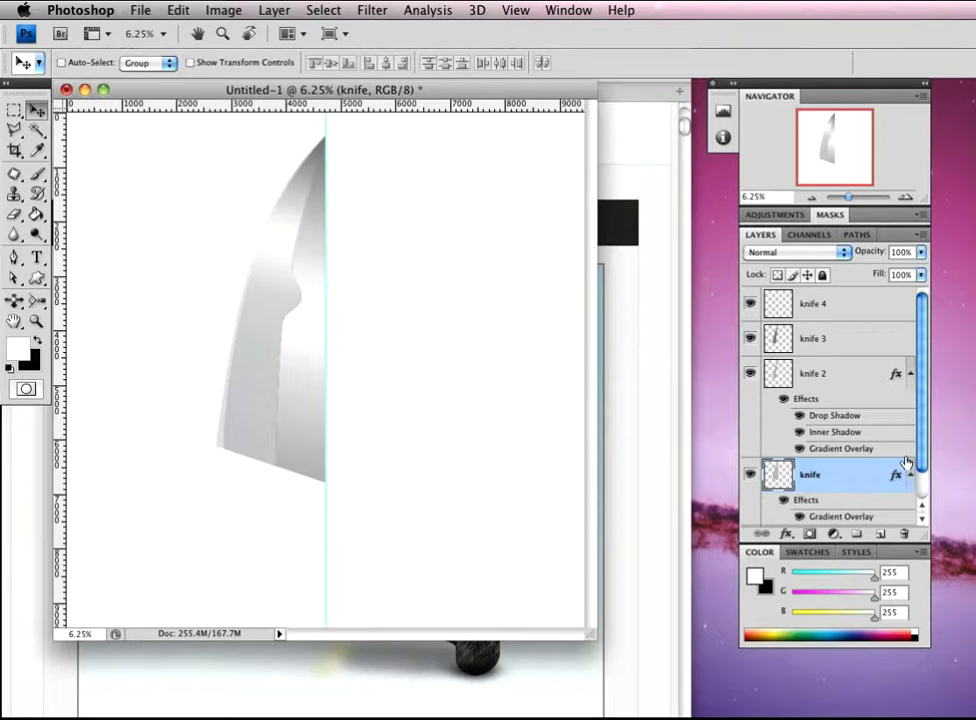
{"action": "scroll", "coordinate": [922, 460], "scroll_direction": "down", "scroll_amount": 2}
{"action": "scroll", "coordinate": [913, 437], "scroll_direction": "up", "scroll_amount": 2}
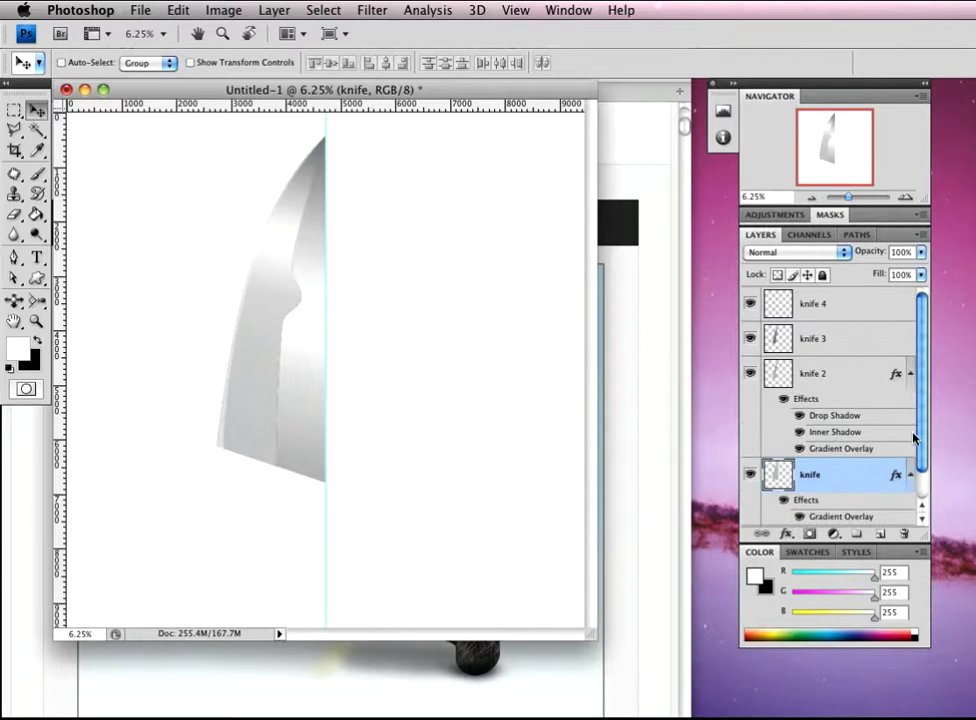
{"action": "left_click", "coordinate": [910, 373]}
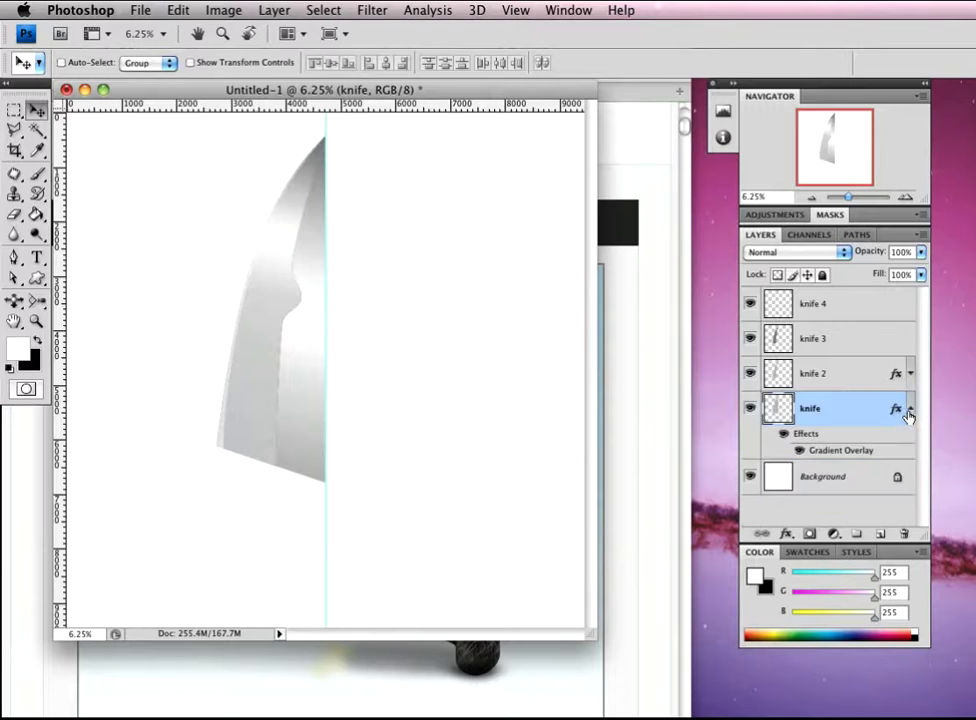
{"action": "left_click", "coordinate": [909, 412]}
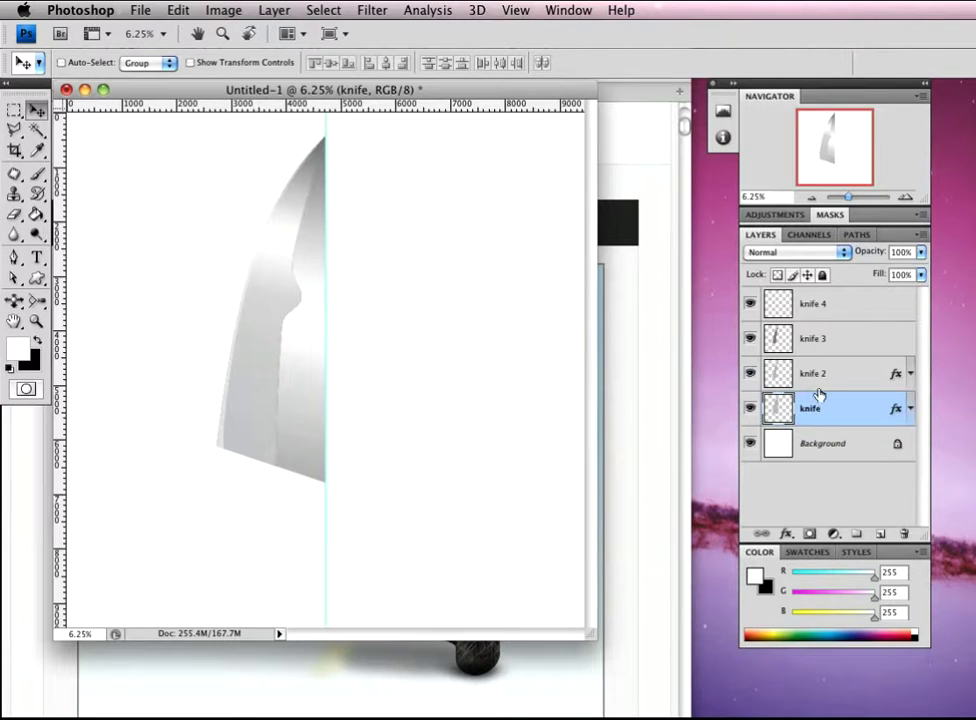
{"action": "left_click", "coordinate": [818, 378], "text": "shift"}
{"action": "left_click", "coordinate": [872, 310], "text": "shift"}
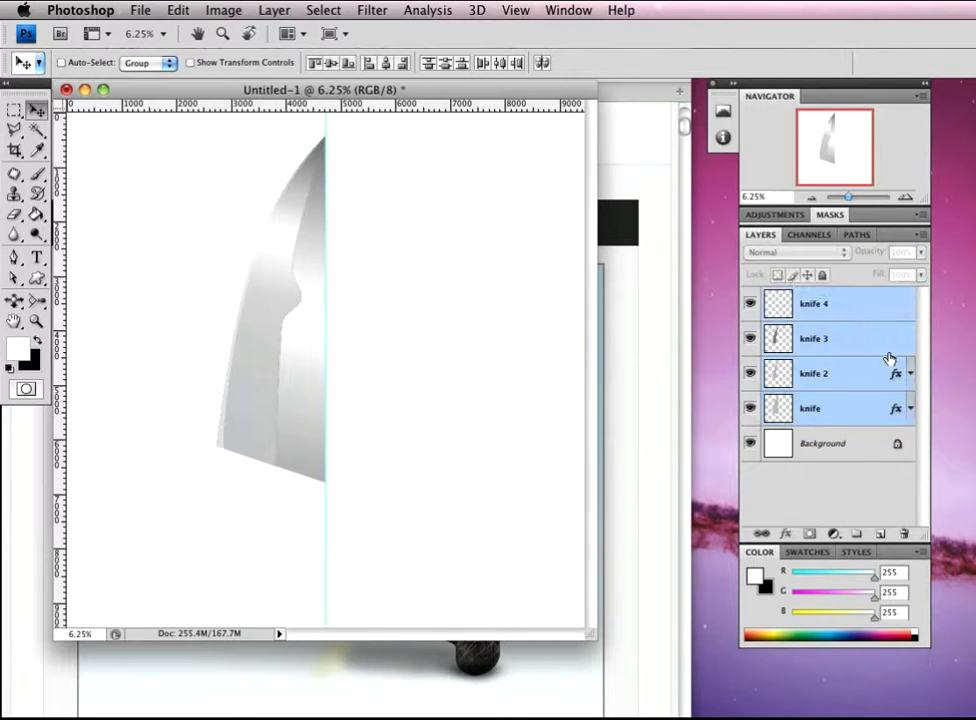
{"action": "key", "text": "super+g"}
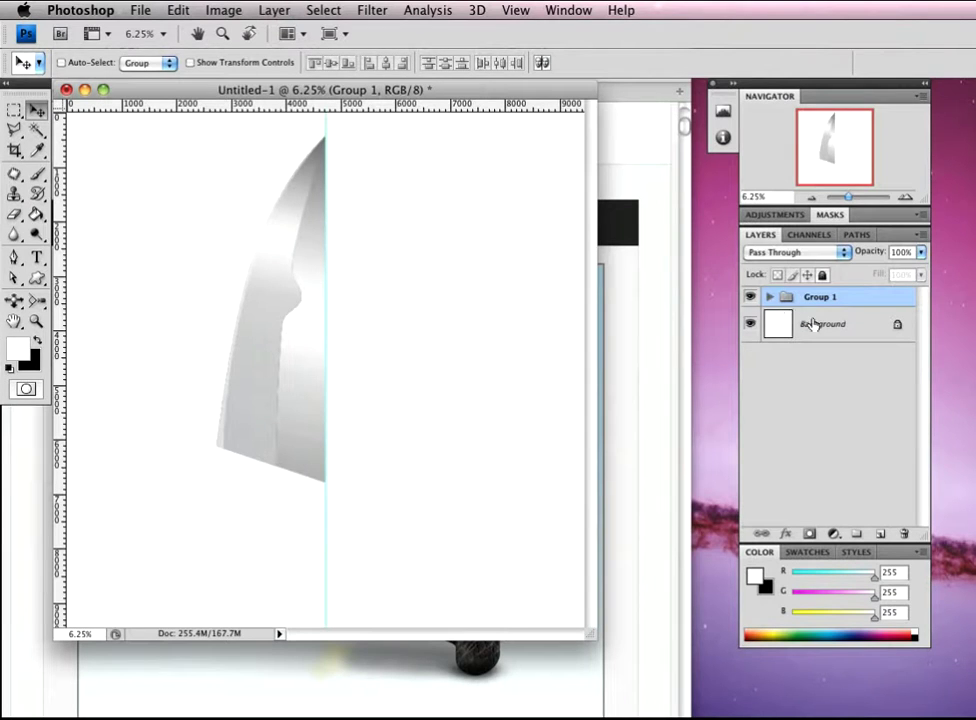
Duplicate the knife layer group, hide the original group, and merge the duplicate into a single layer
{"action": "left_click_drag", "start_coordinate": [872, 289], "coordinate": [905, 533]}
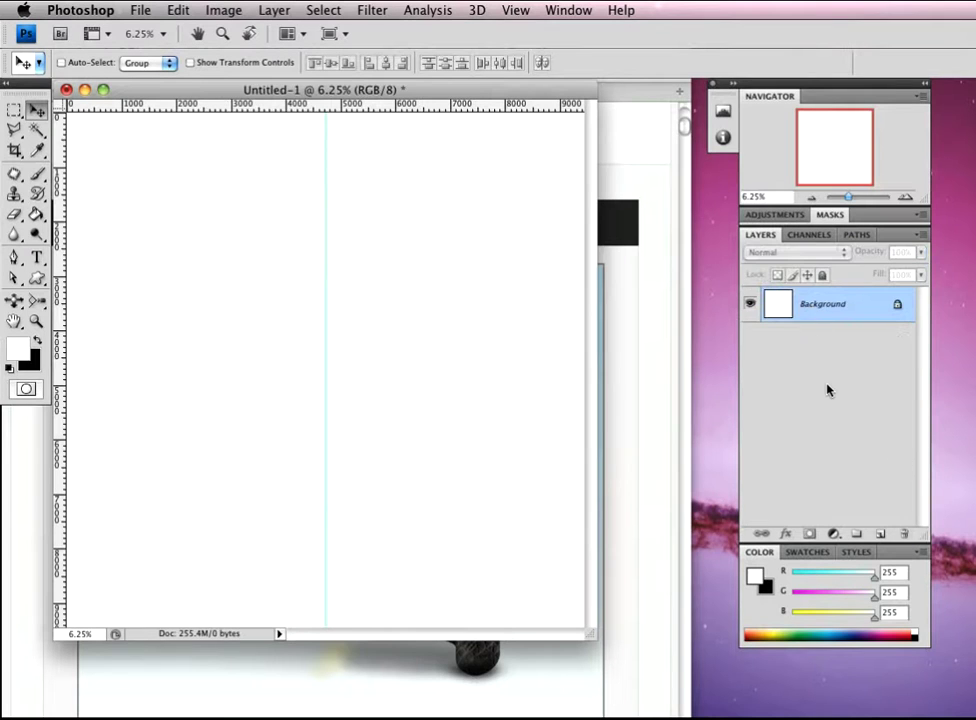
{"action": "key", "text": "super+z"}
{"action": "left_click_drag", "start_coordinate": [871, 294], "coordinate": [878, 533]}
{"action": "left_click", "coordinate": [750, 316]}
{"action": "key", "text": "super+]"}
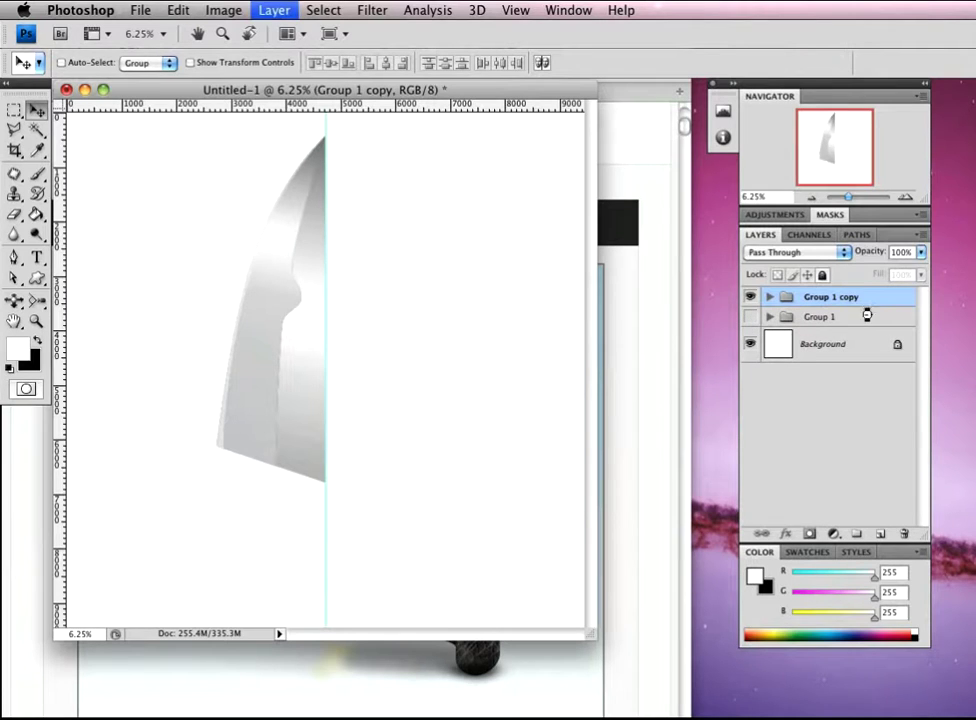
{"action": "key", "text": "super+e"}
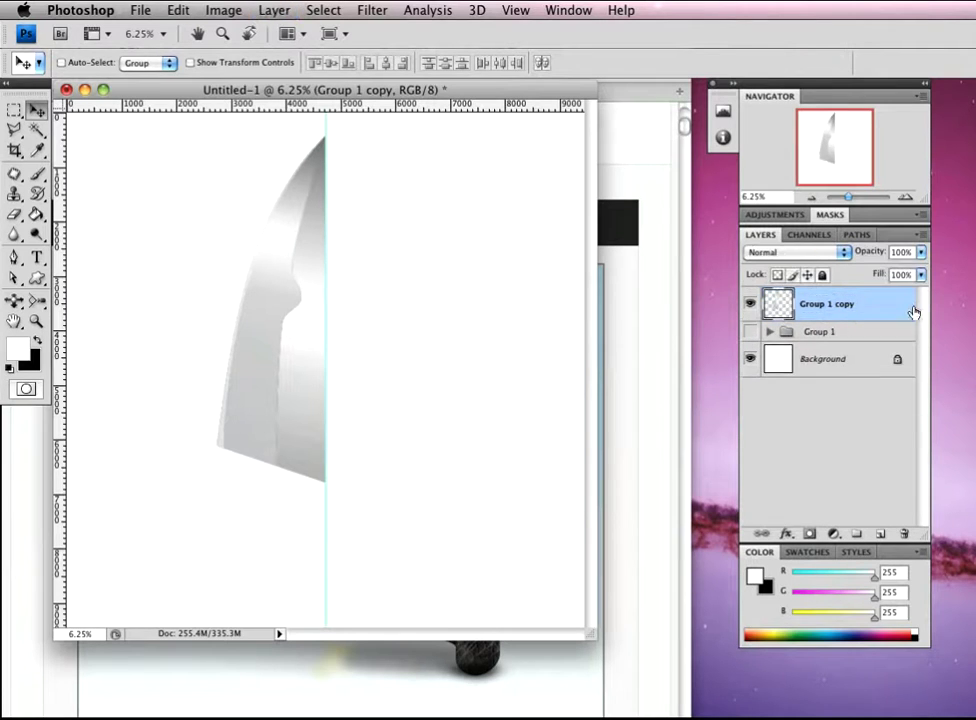
Toggle the merged knife layer's visibility to check it, and rename the layer "silver knife"
{"action": "left_click", "coordinate": [751, 306]}
{"action": "left_click", "coordinate": [751, 308]}
{"action": "double_click", "coordinate": [836, 306]}
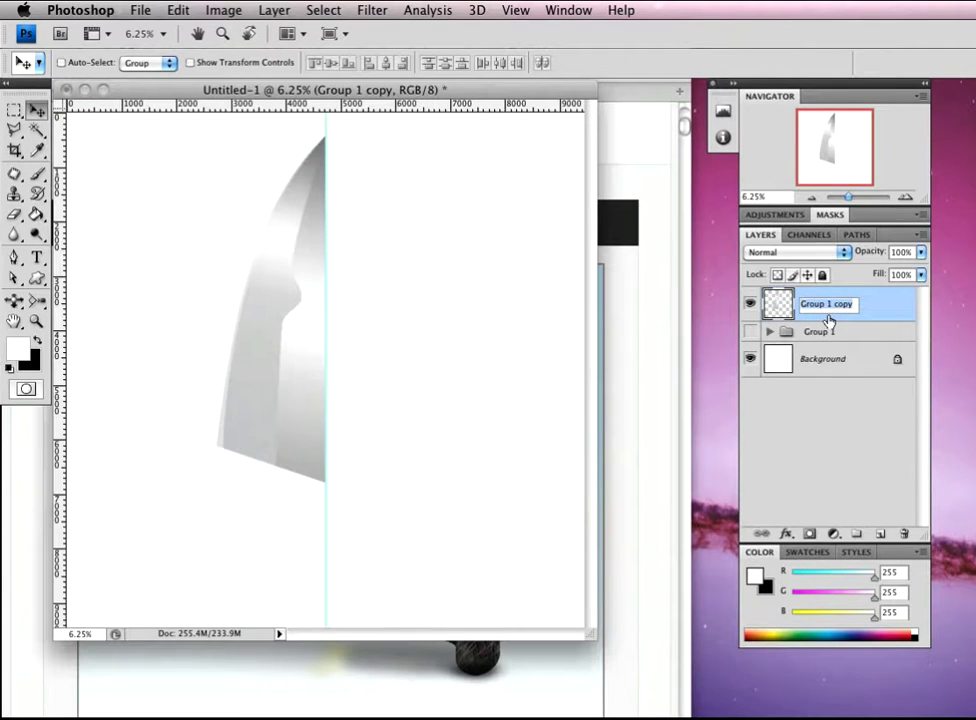
{"action": "type", "text": "silver knife"}
{"action": "key", "text": "Return"}
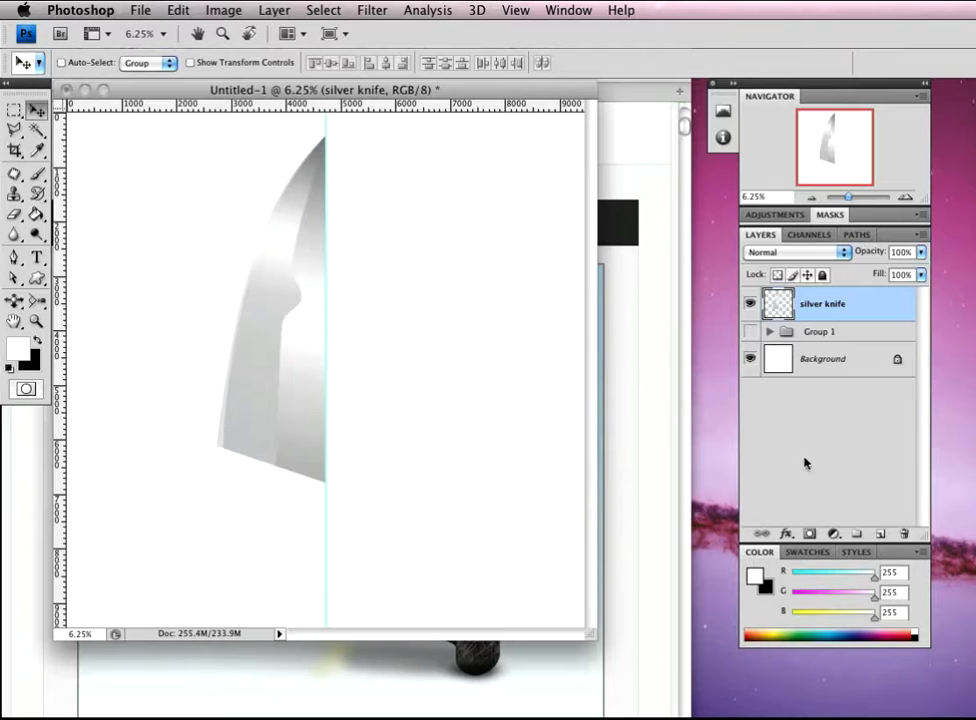
Add a new layer above silver knife and name it "hole"
{"action": "left_click", "coordinate": [878, 534]}
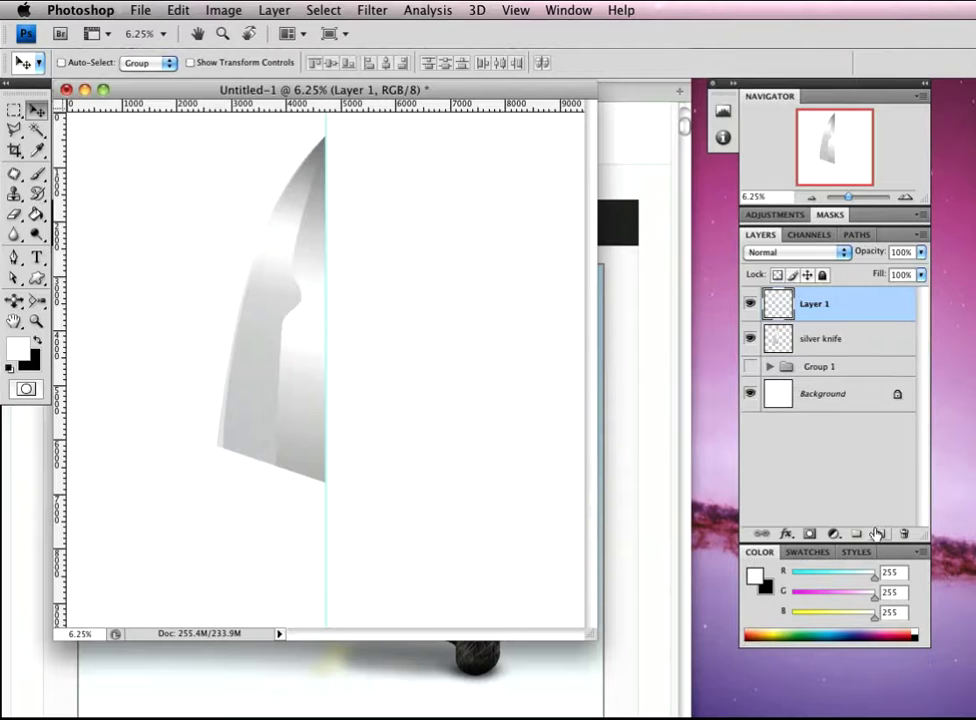
{"action": "double_click", "coordinate": [802, 312]}
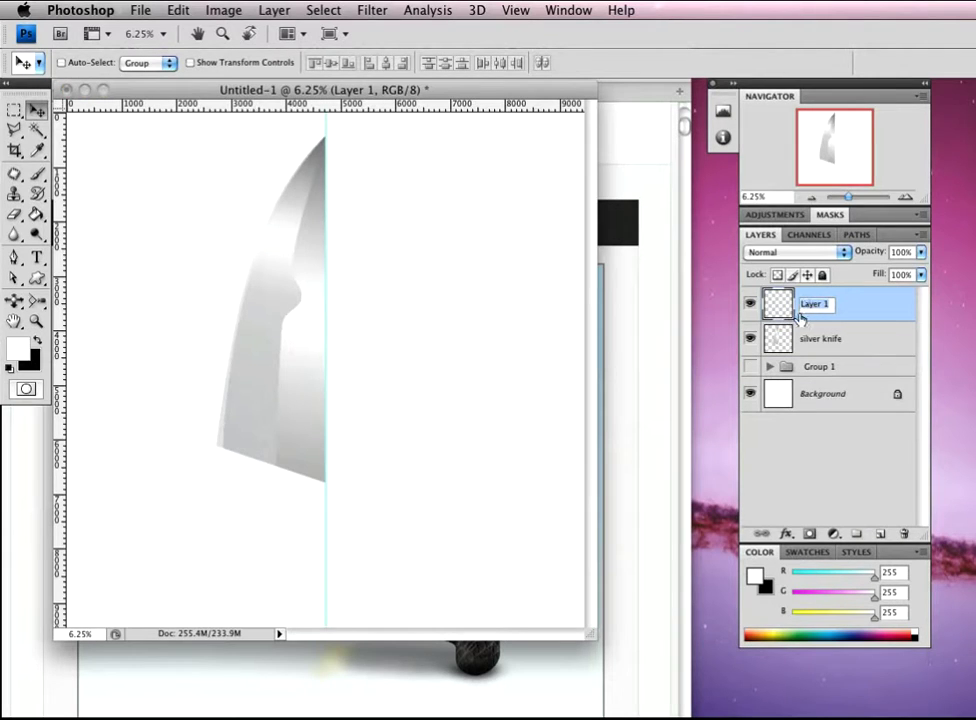
{"action": "type", "text": "hole"}
{"action": "key", "text": "Return"}
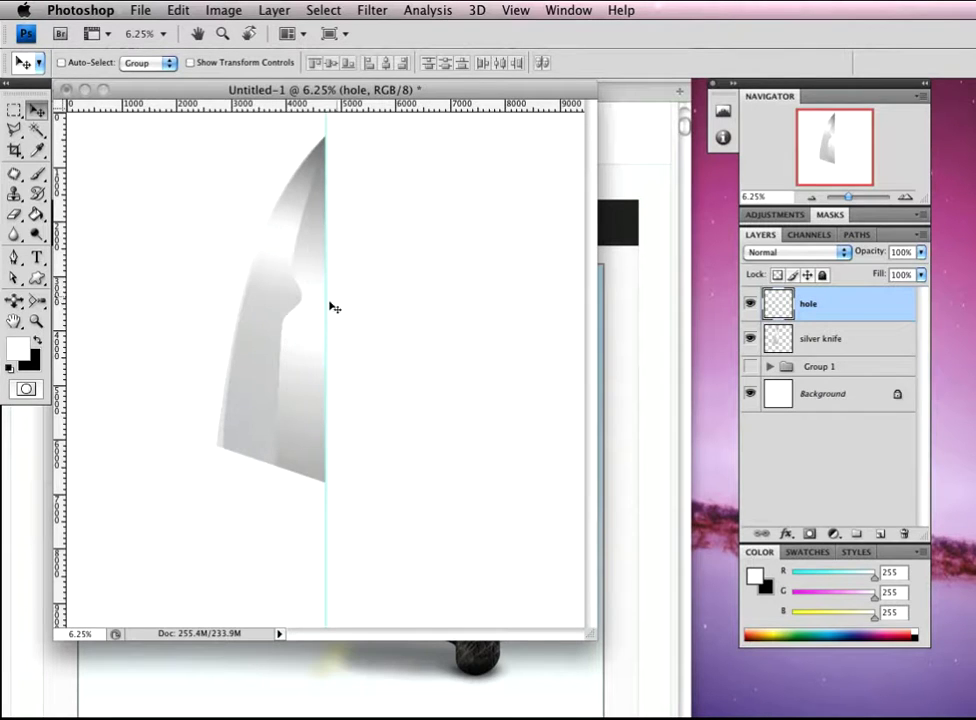
Start a Pen path for the hole on the blade, curving parallel to the inner edge around the bulge
{"action": "key", "text": "z"}
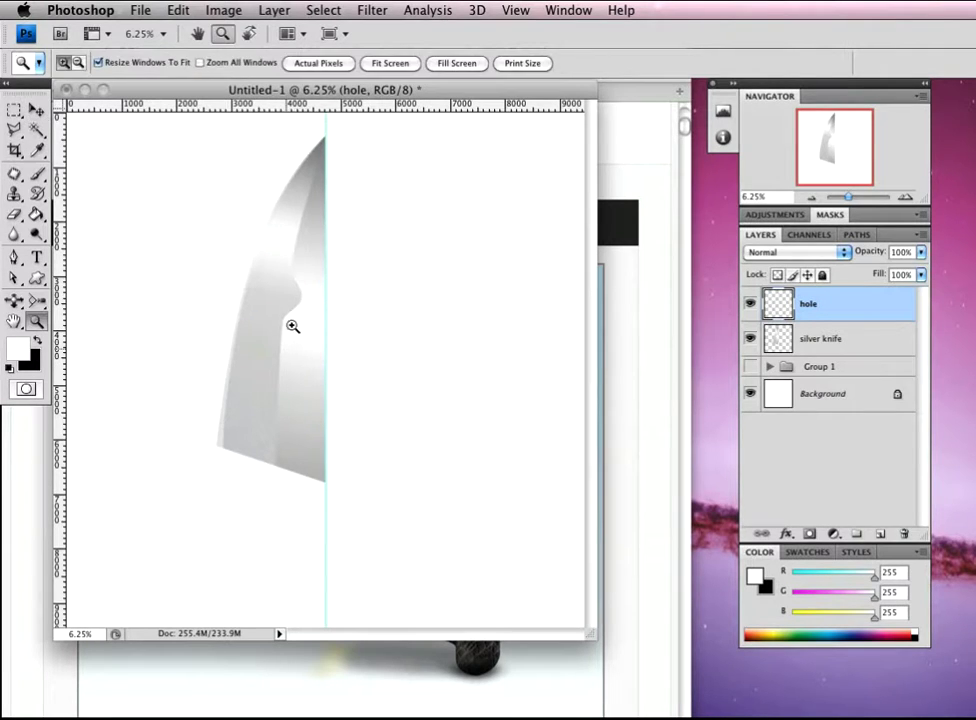
{"action": "left_click_drag", "start_coordinate": [285, 310], "coordinate": [325, 388]}
{"action": "key", "text": "v"}
{"action": "key", "text": "p"}
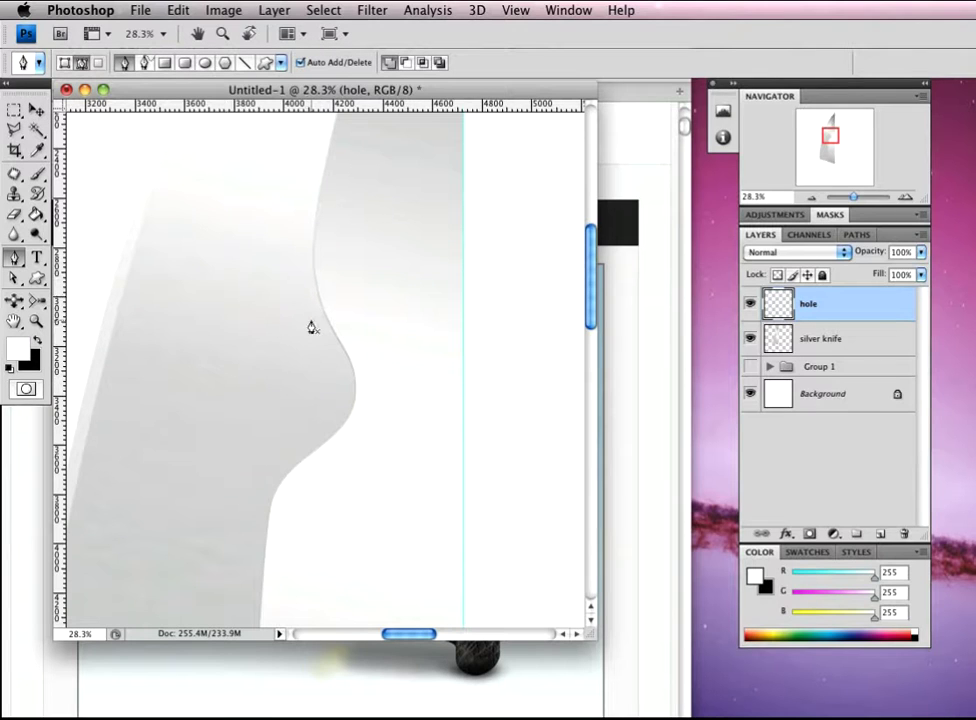
{"action": "left_click", "coordinate": [305, 321]}
{"action": "left_click_drag", "start_coordinate": [337, 389], "coordinate": [331, 414]}
{"action": "left_click_drag", "start_coordinate": [283, 450], "coordinate": [257, 462]}
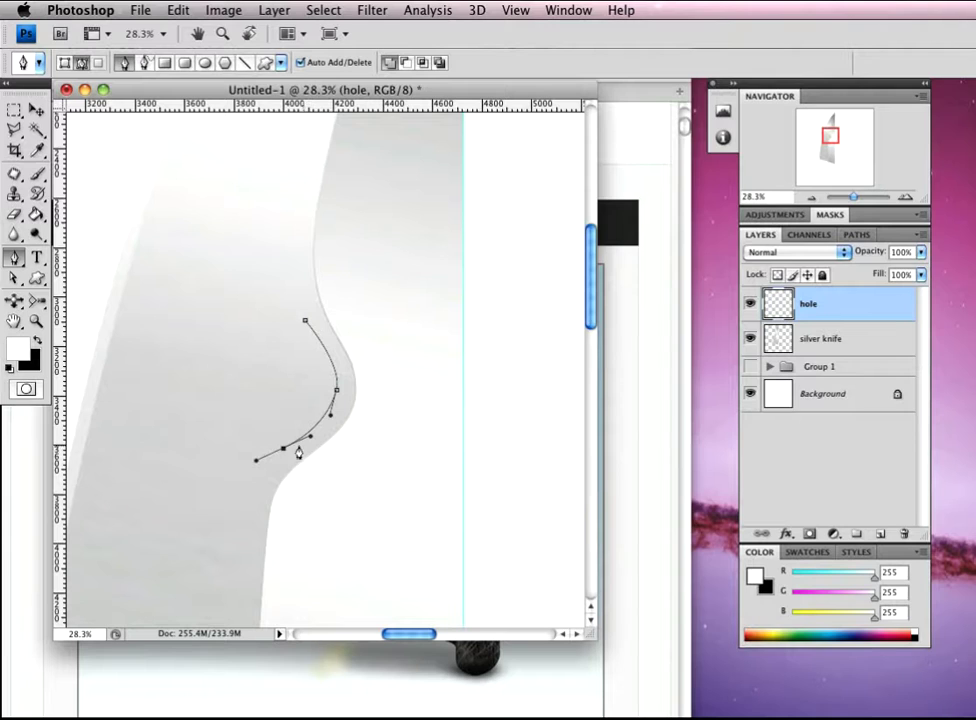
{"action": "left_click", "coordinate": [283, 449], "text": "alt"}
{"action": "left_click_drag", "start_coordinate": [305, 320], "coordinate": [366, 272]}
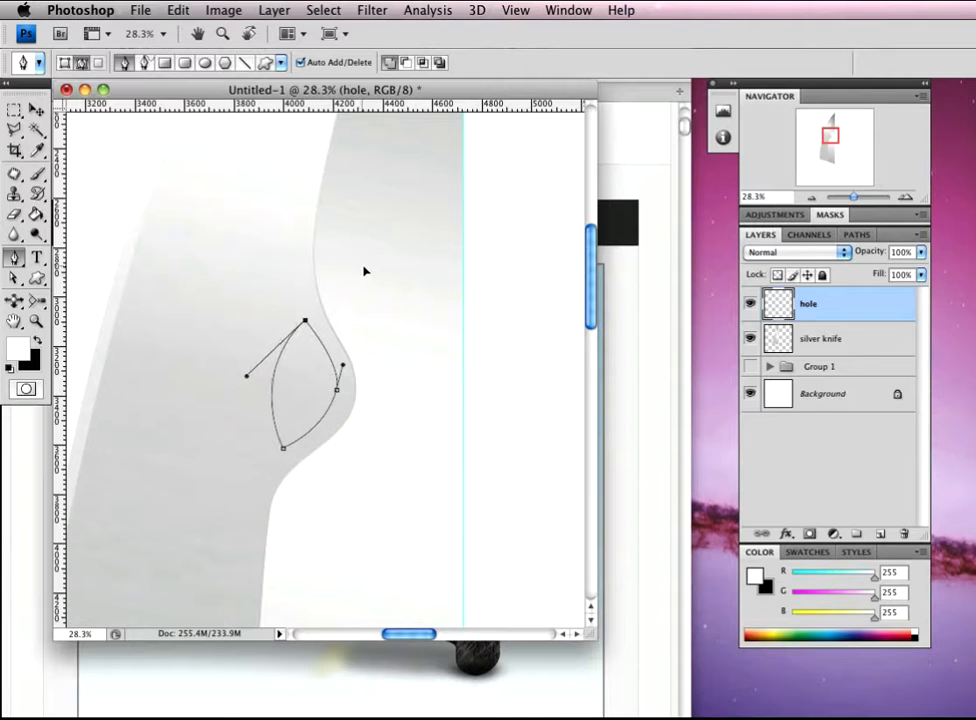
{"action": "key", "text": "Escape"}
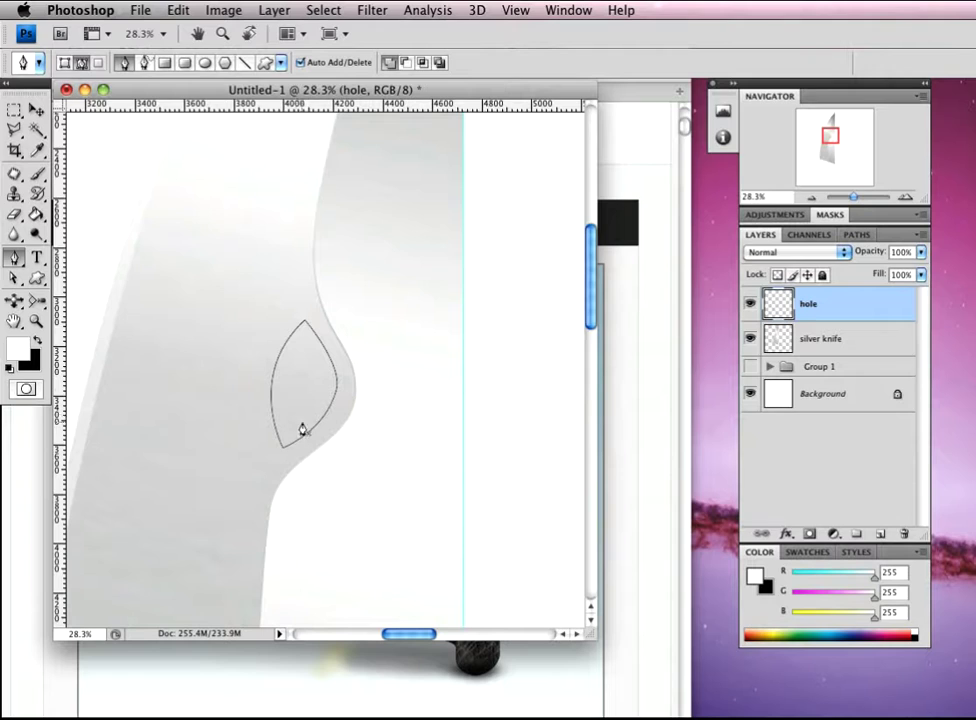
{"action": "key", "text": "super+z"}
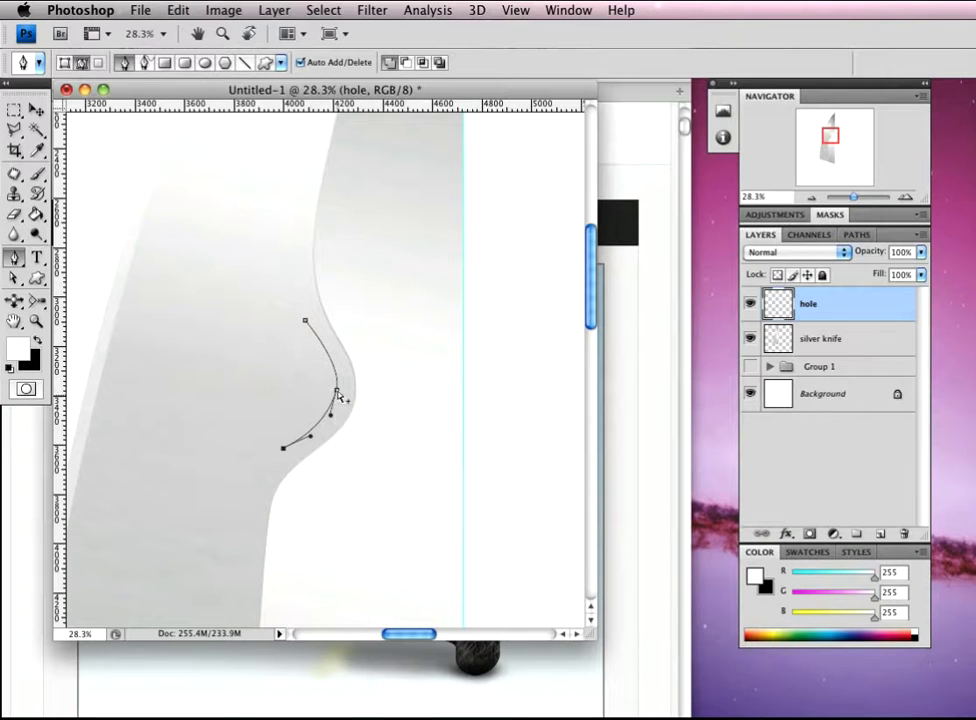
Round the lower end of the hole path and close it with a curve back to its starting point
{"action": "left_click_drag", "start_coordinate": [284, 447], "coordinate": [256, 460]}
{"action": "left_click", "coordinate": [305, 323]}
{"action": "left_click_drag", "start_coordinate": [305, 325], "coordinate": [349, 314]}
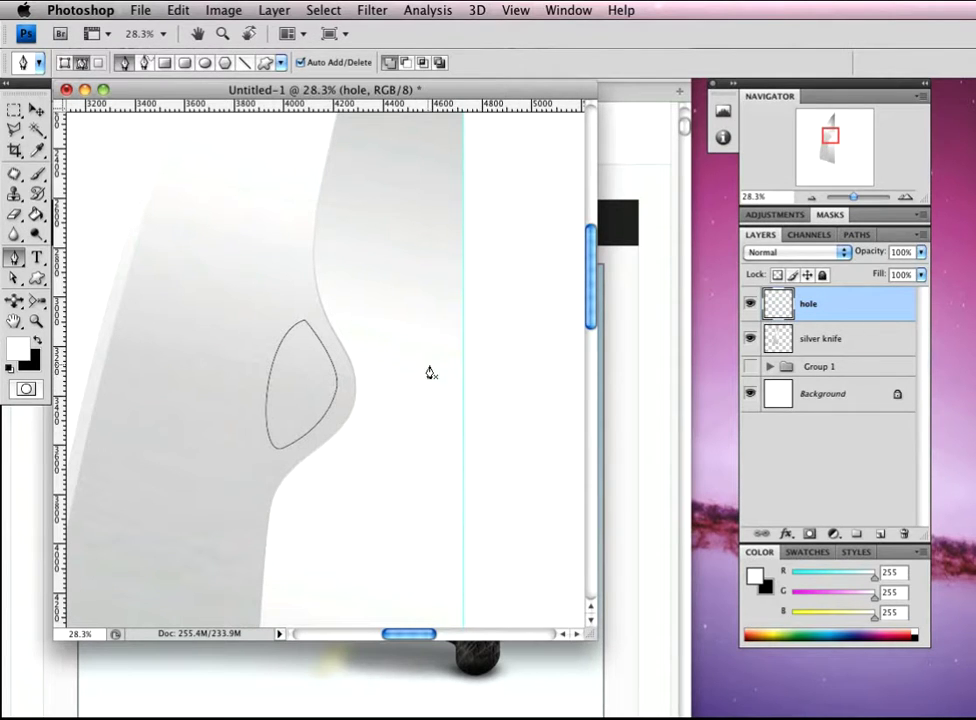
Fill the closed hole path with black on the hole layer, using a 0-pixel feather
{"action": "right_click", "coordinate": [303, 394]}
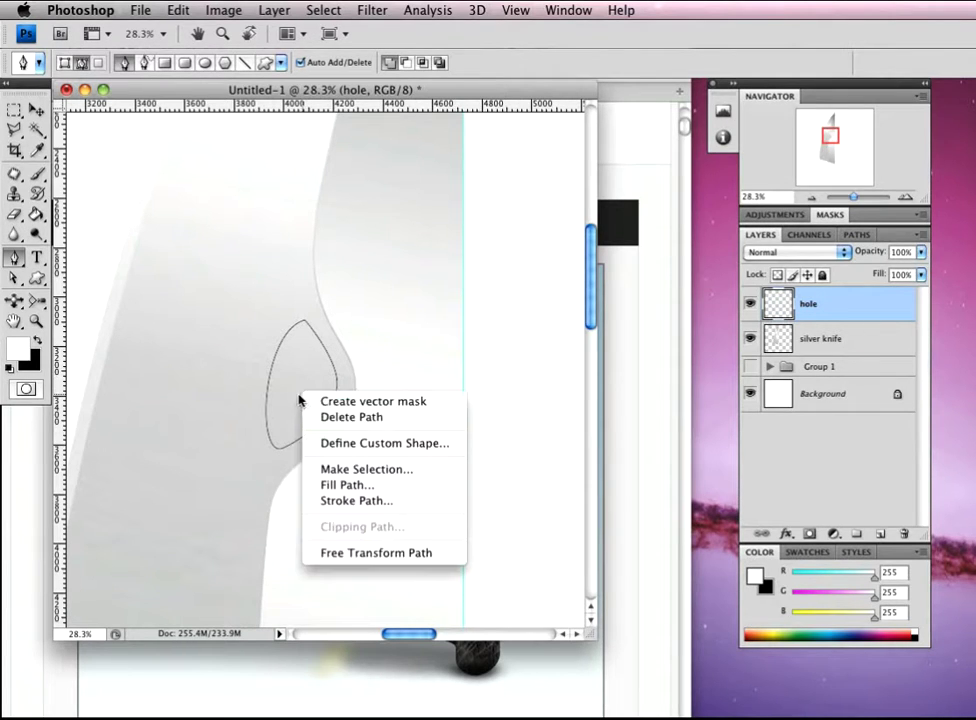
{"action": "left_click", "coordinate": [389, 486]}
{"action": "left_click", "coordinate": [457, 143]}
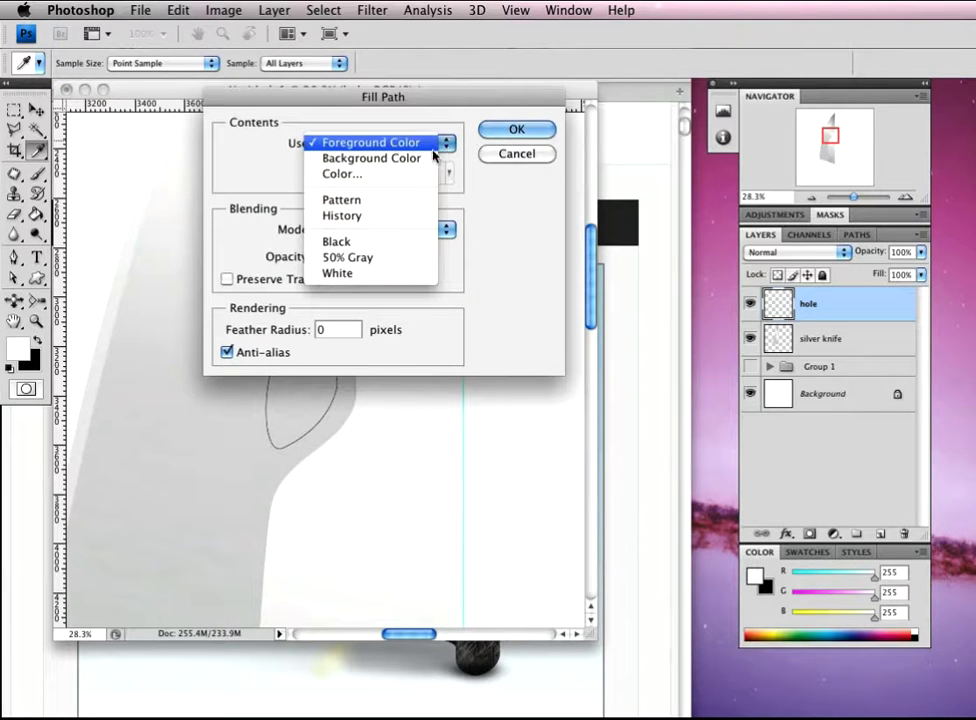
{"action": "left_click", "coordinate": [374, 244]}
{"action": "left_click", "coordinate": [516, 130]}
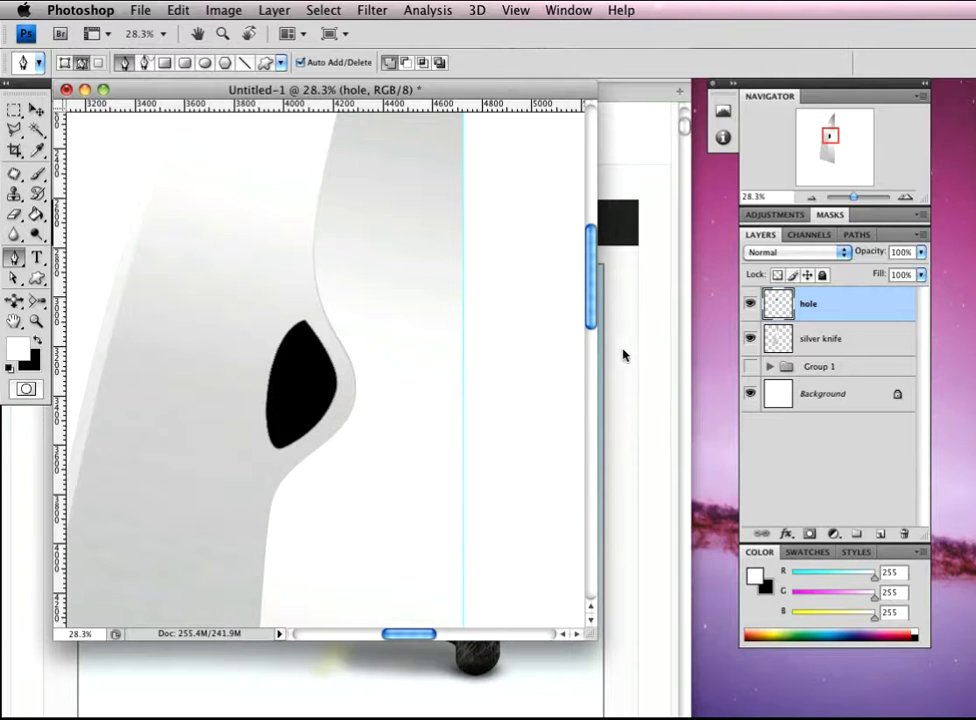
Cut the hole out of the silver knife layer with a 0-pixel-feather selection from the path, and hide the hole layer
{"action": "right_click", "coordinate": [288, 368]}
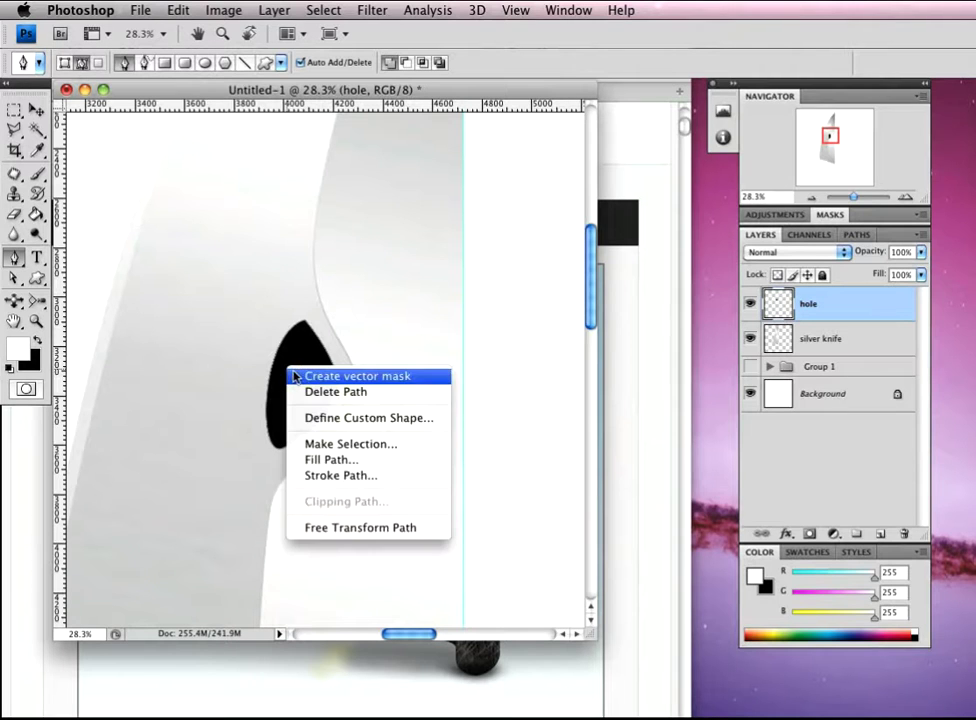
{"action": "left_click", "coordinate": [362, 446]}
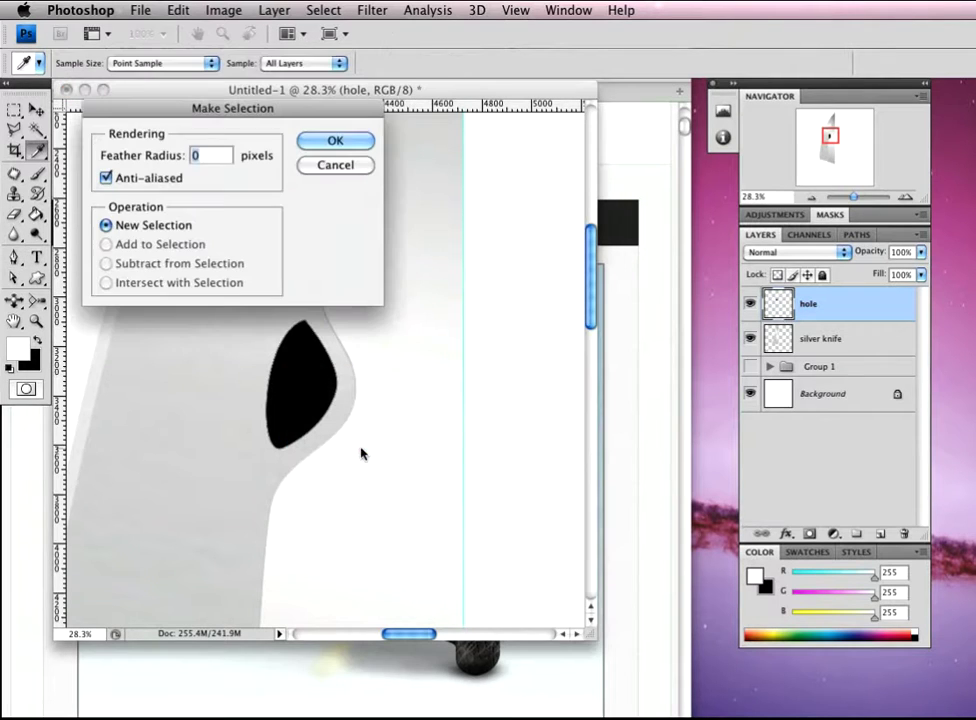
{"action": "left_click", "coordinate": [340, 142]}
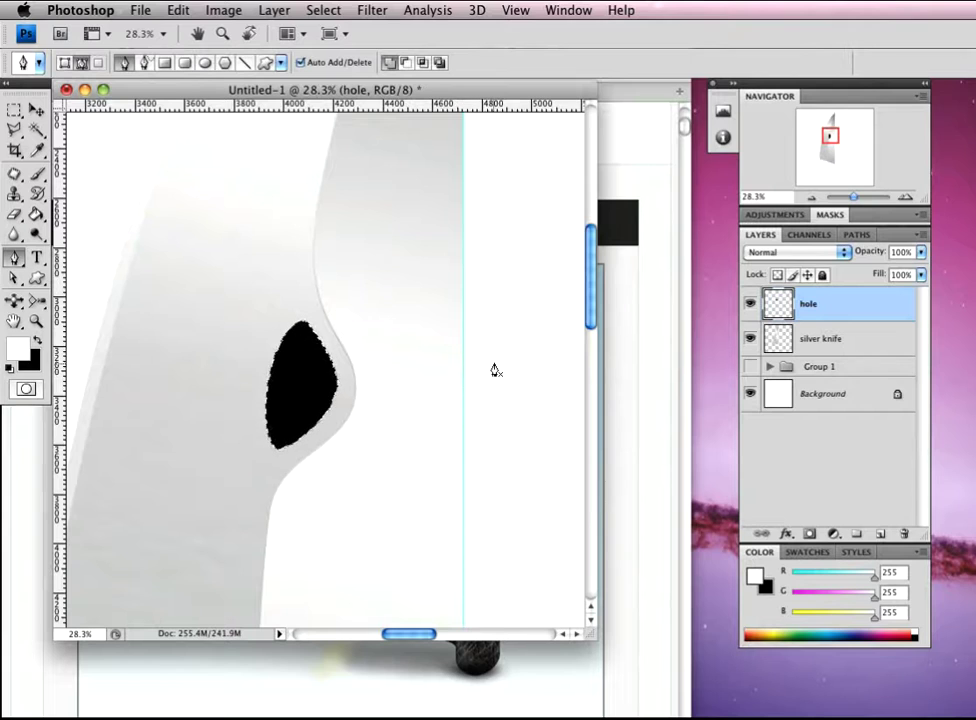
{"action": "left_click", "coordinate": [845, 347]}
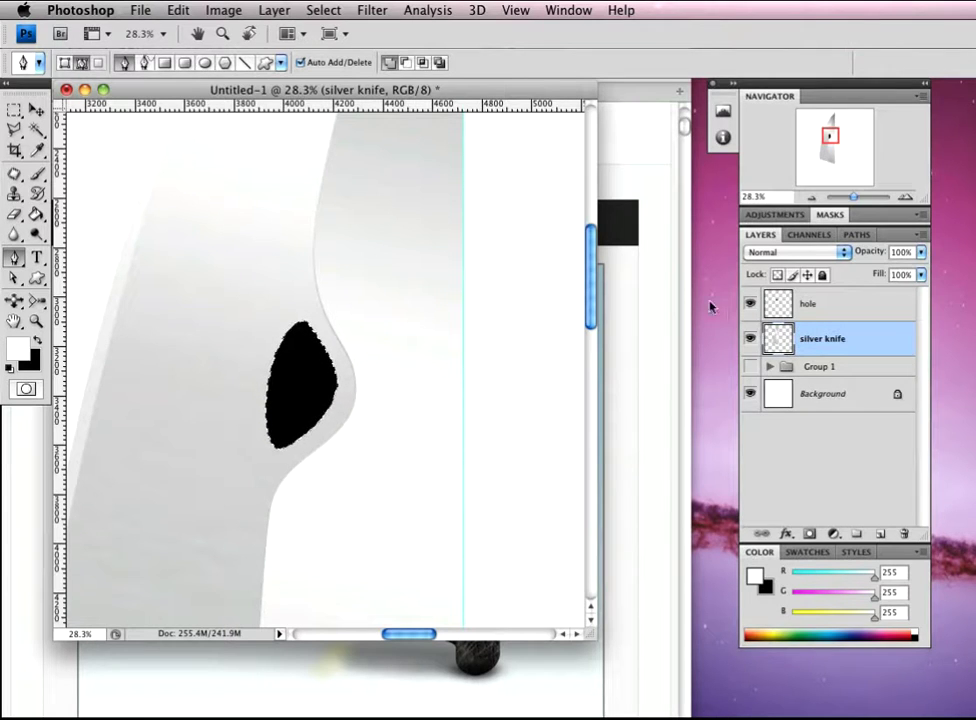
{"action": "left_click", "coordinate": [748, 306]}
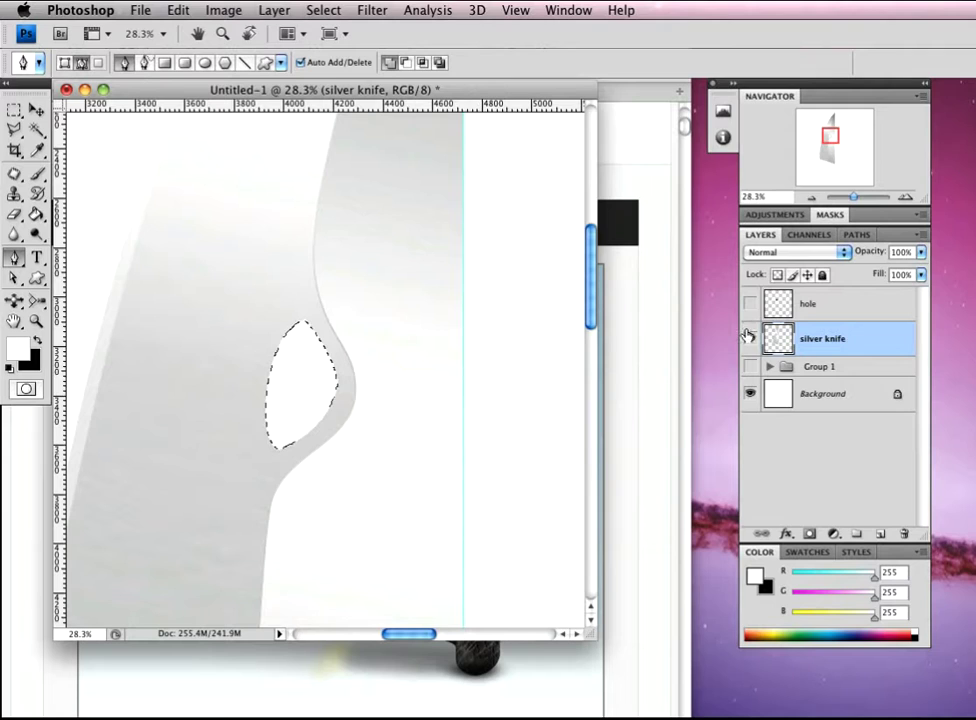
Show the hole layer again and make it active, keeping the hole outline selected with the Rectangular Marquee tool
{"action": "key", "text": "super+d"}
{"action": "key", "text": "super+Return"}
{"action": "left_click", "coordinate": [14, 108]}
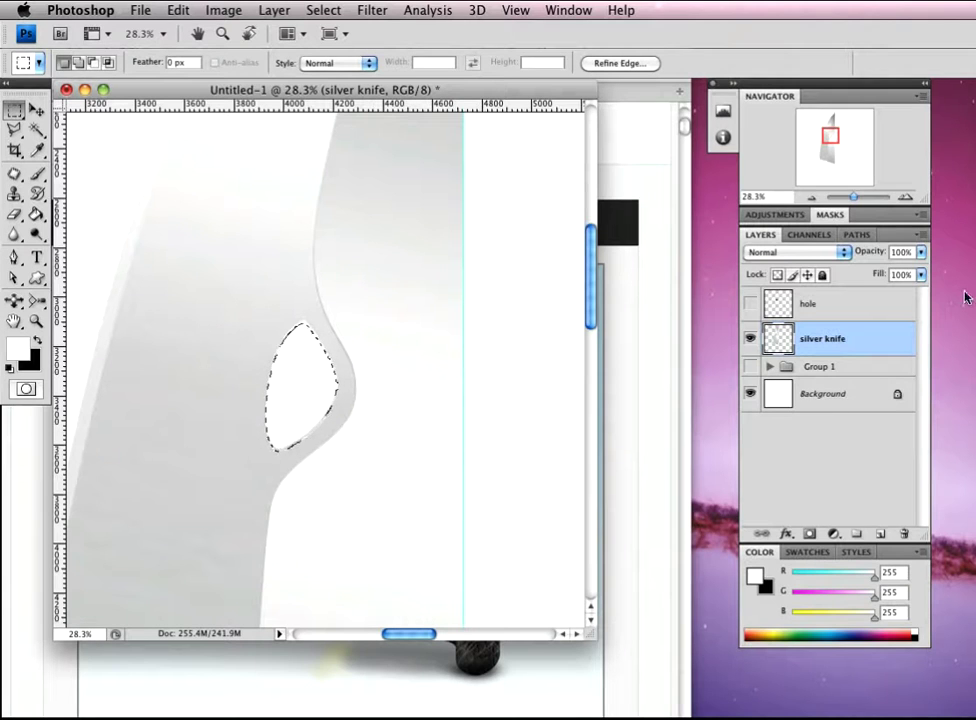
{"action": "left_click", "coordinate": [842, 306]}
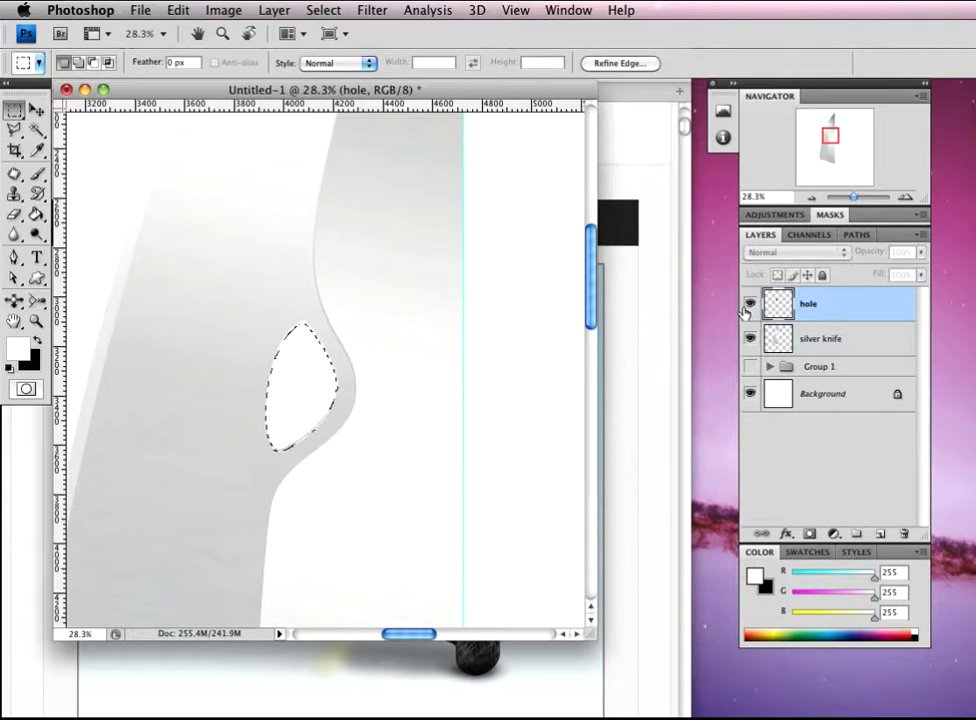
{"action": "key", "text": "super+BackSpace"}
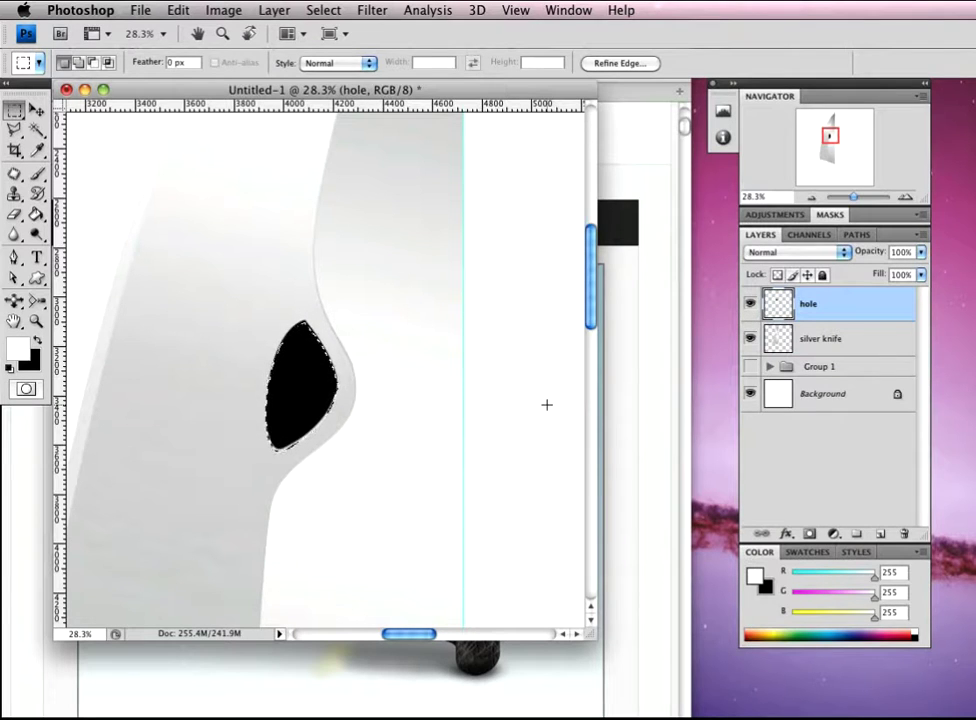
Offset the hole selection slightly downward and delete the black inside it, leaving a thin rim along the hole's upper edge
{"action": "key", "text": "super+d"}
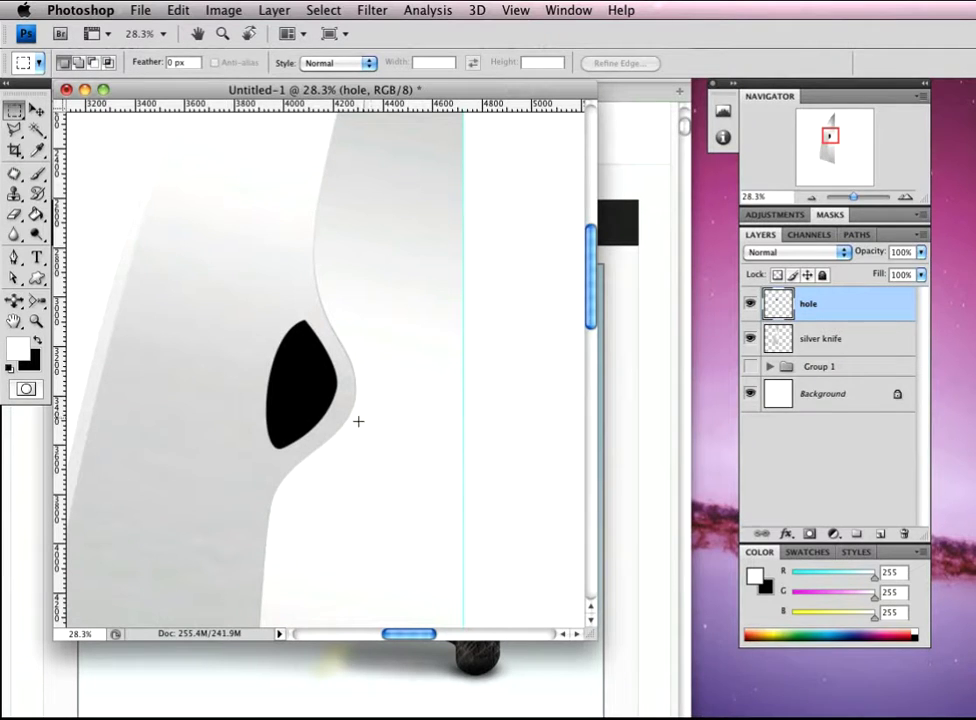
{"action": "key", "text": "super+shift+d"}
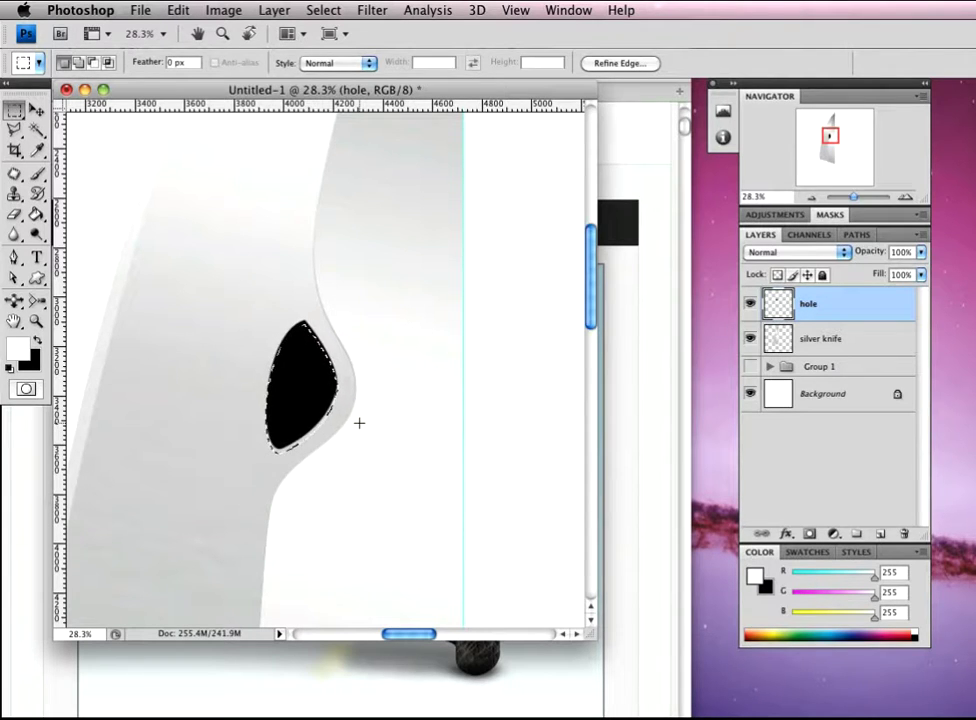
{"action": "key", "text": "Delete"}
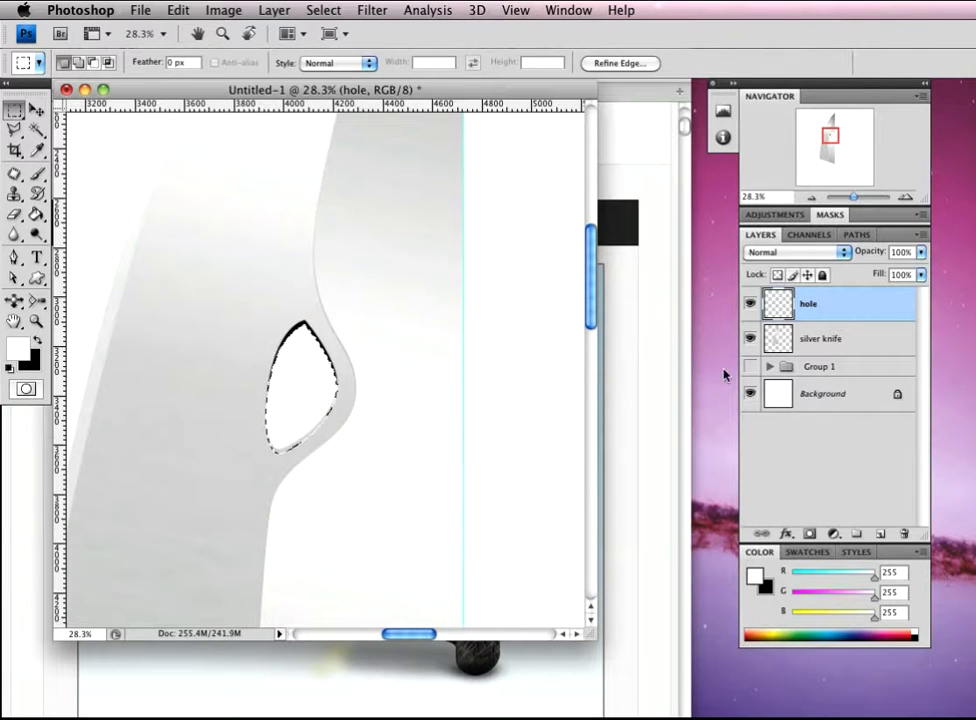
{"action": "left_click", "coordinate": [400, 446]}
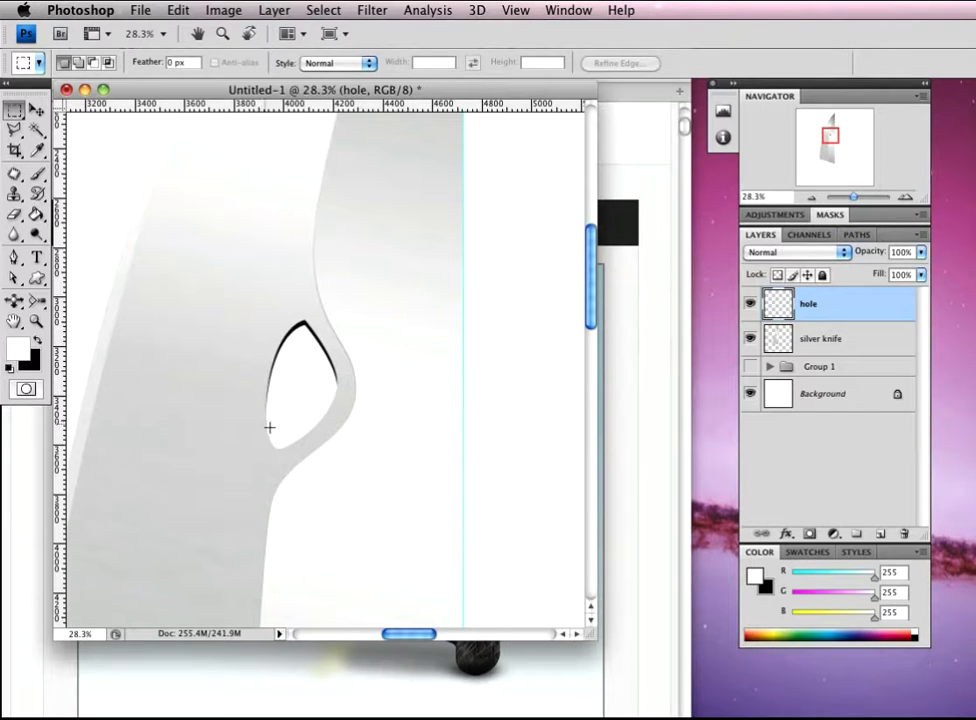
Add a linear Gradient Overlay to the hole layer and set its starting colour stop to 494949
{"action": "key", "text": "z"}
{"action": "left_click_drag", "start_coordinate": [296, 410], "coordinate": [309, 437]}
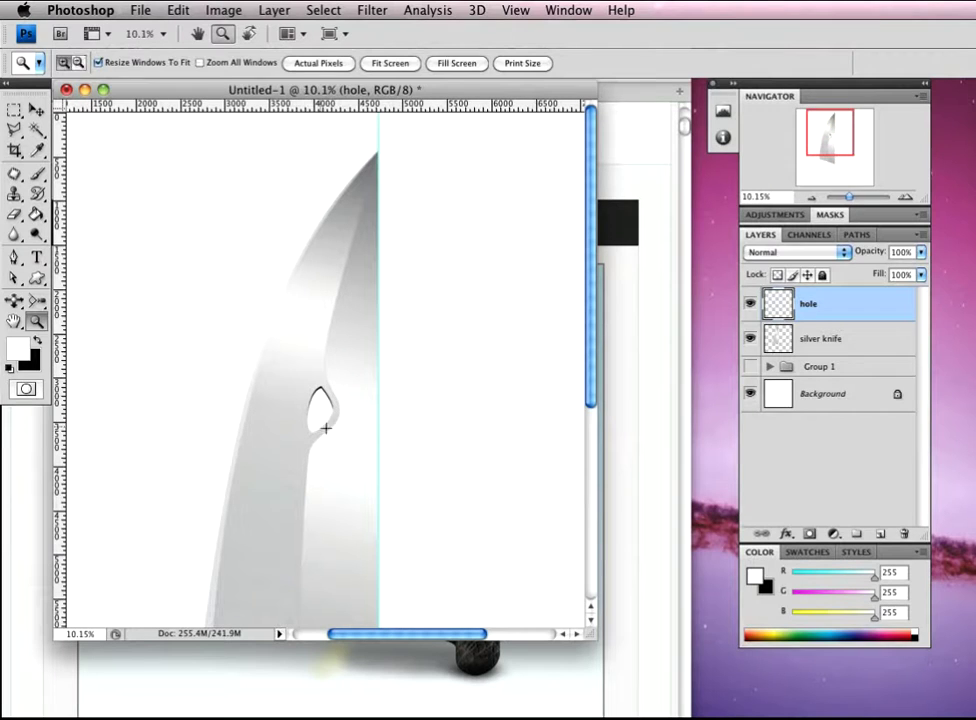
{"action": "key", "text": "m"}
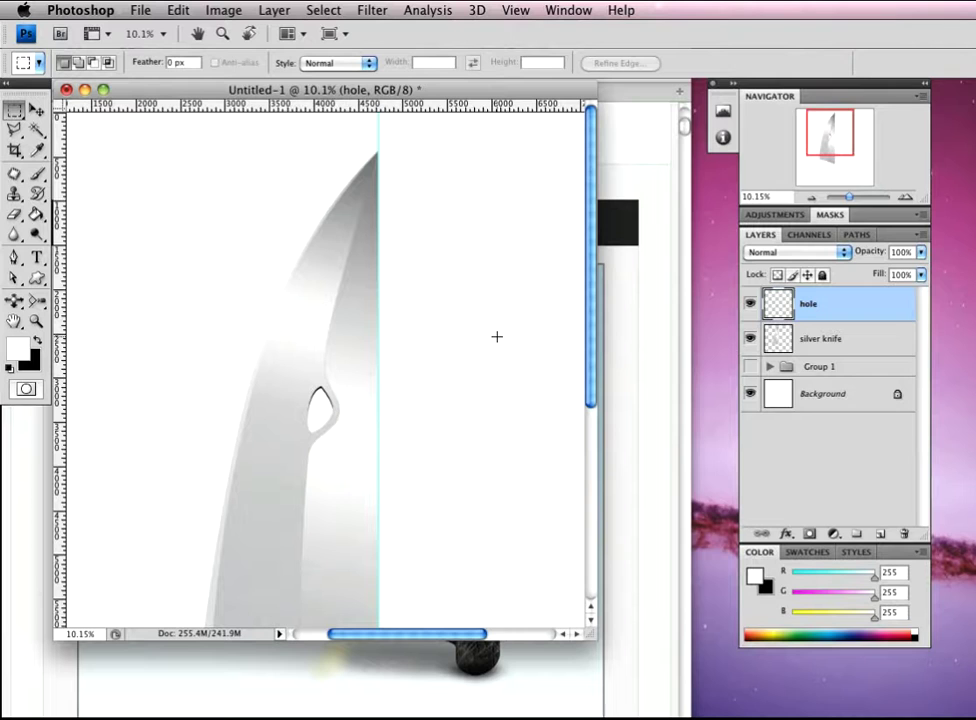
{"action": "double_click", "coordinate": [866, 307]}
{"action": "left_click_drag", "start_coordinate": [420, 205], "coordinate": [770, 198]}
{"action": "left_click_drag", "start_coordinate": [691, 200], "coordinate": [311, 97]}
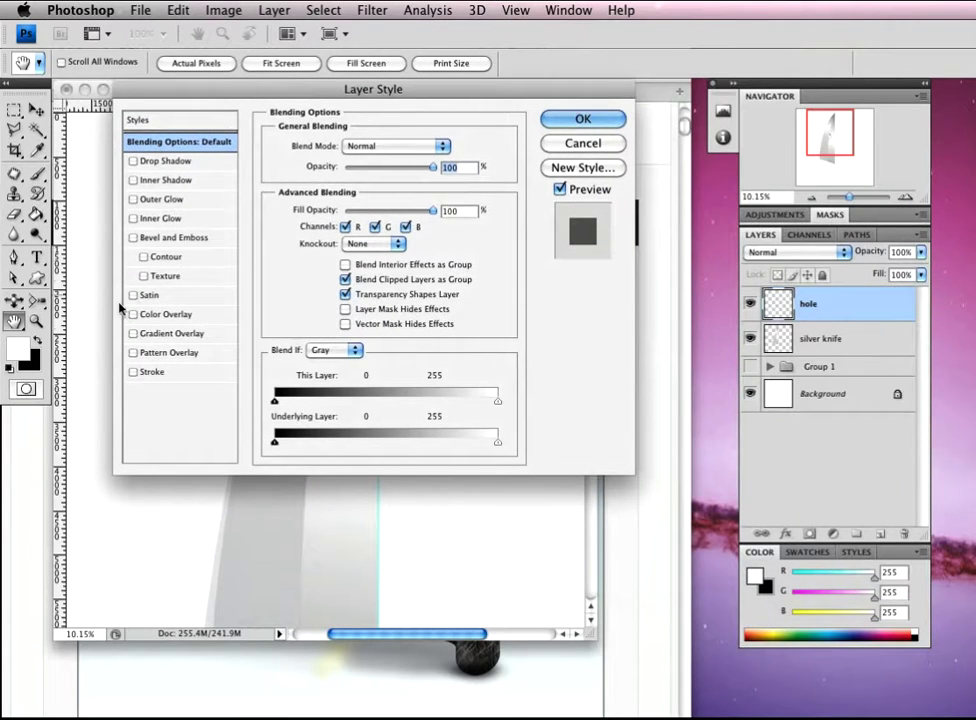
{"action": "left_click", "coordinate": [196, 333]}
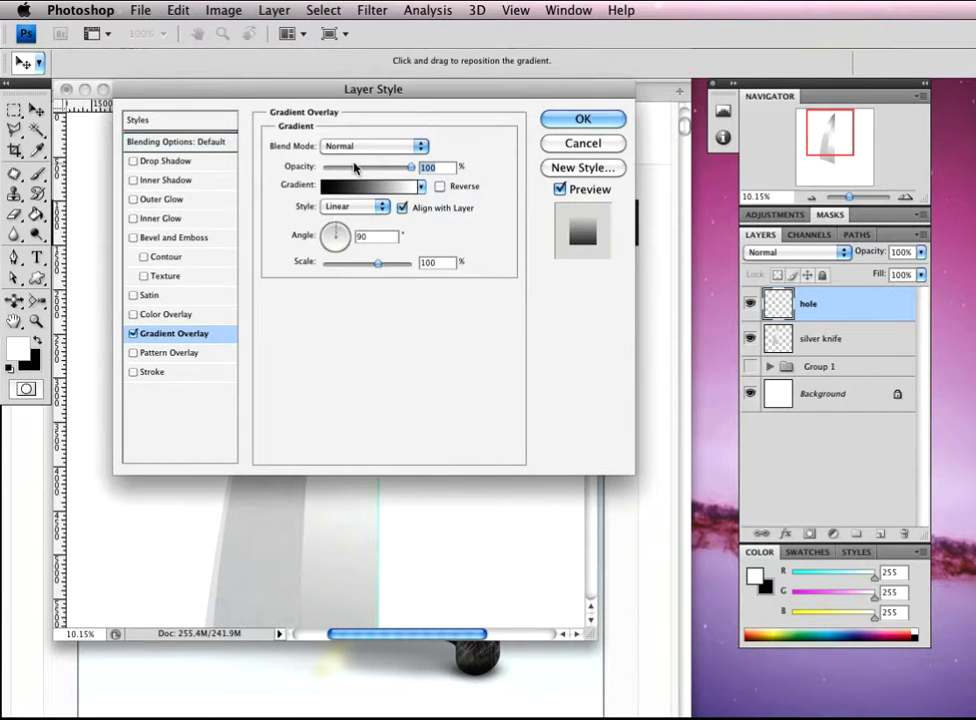
{"action": "left_click", "coordinate": [378, 187]}
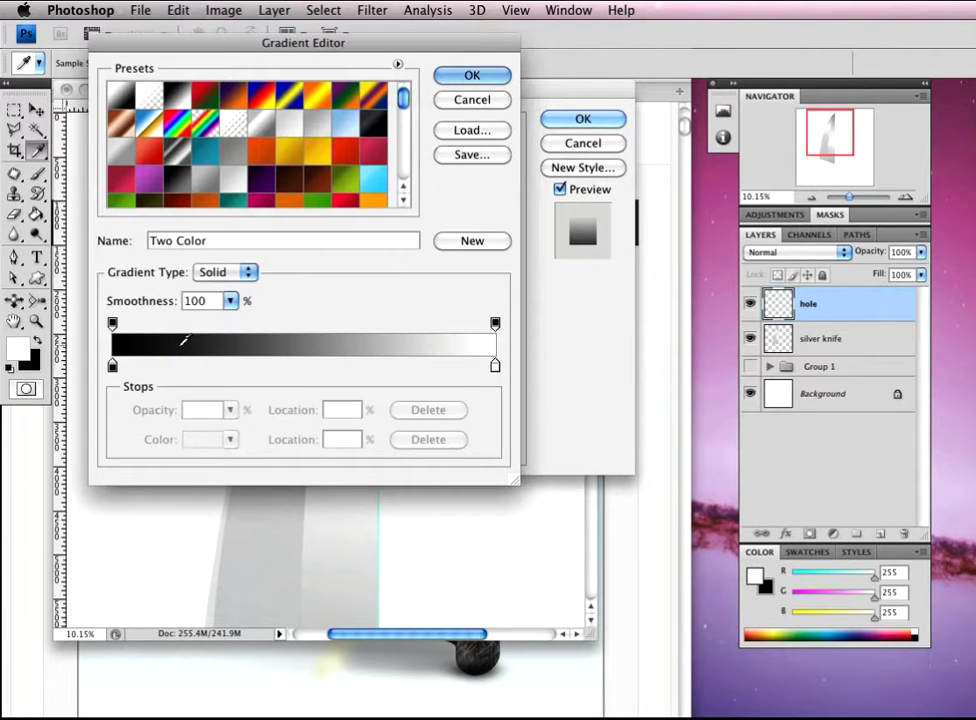
{"action": "left_click", "coordinate": [112, 368]}
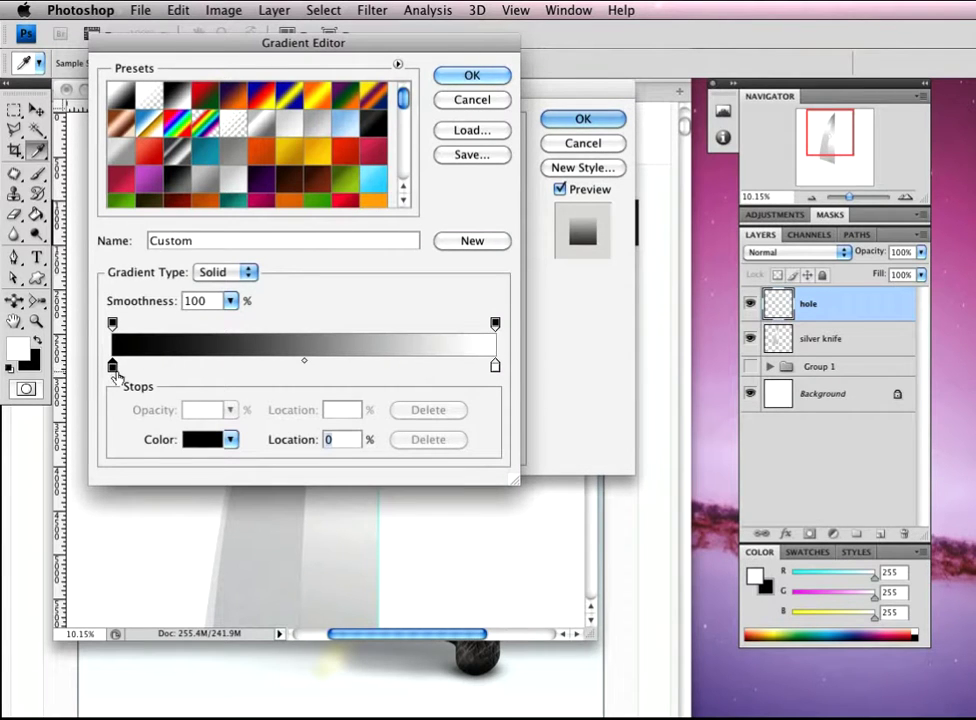
{"action": "double_click", "coordinate": [113, 369]}
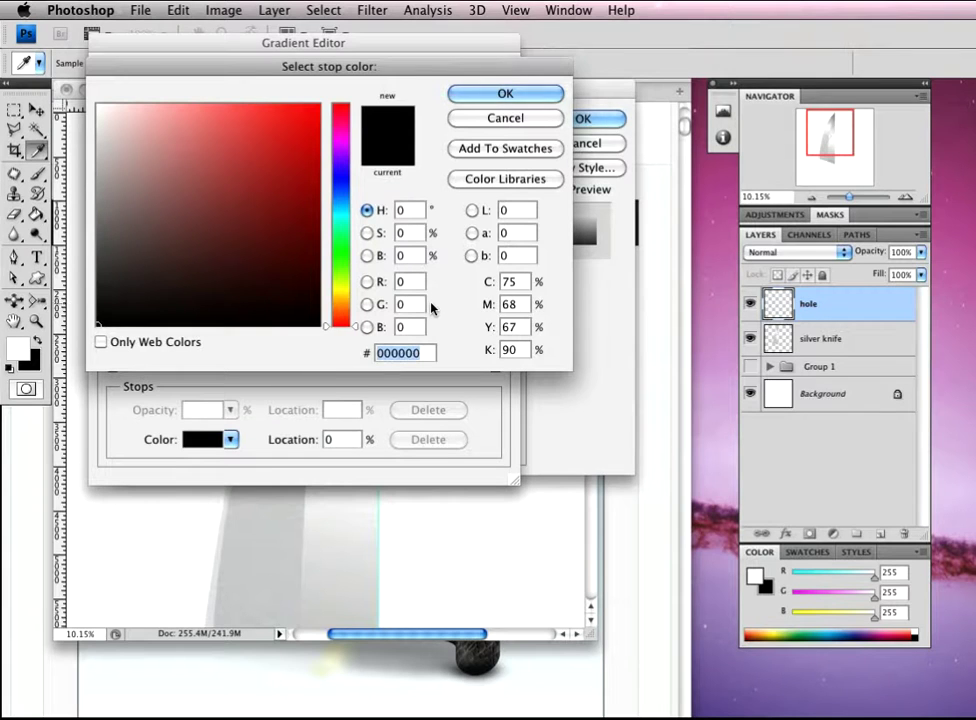
{"action": "type", "text": "494949"}
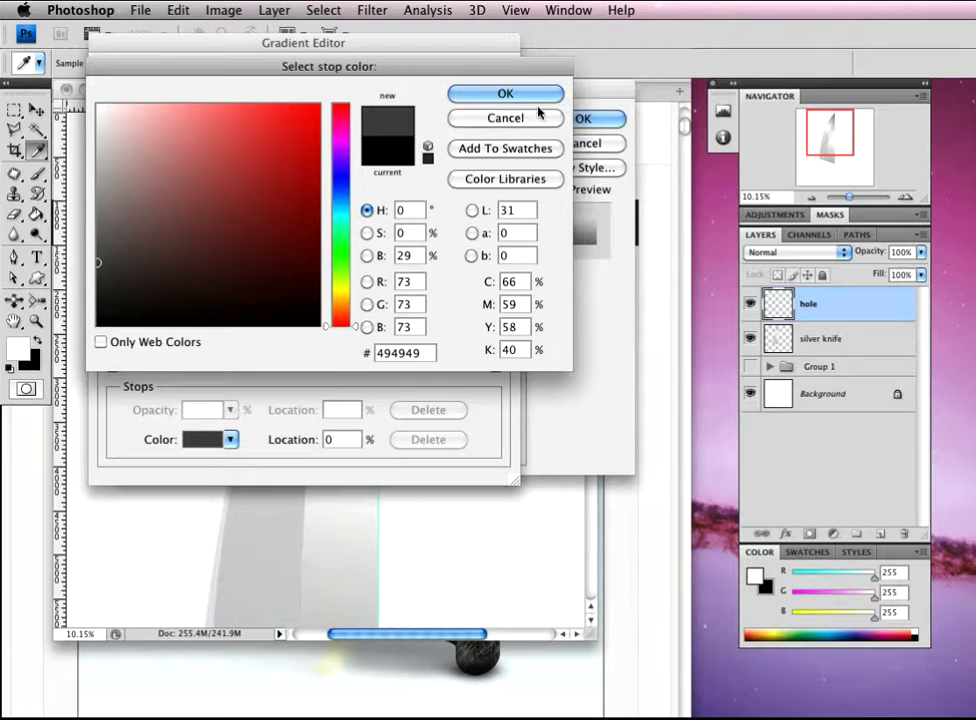
{"action": "left_click", "coordinate": [505, 93]}
Add a dddddd colour stop at 58% of the overlay gradient and set the end stop to adadad
{"action": "left_click", "coordinate": [333, 368]}
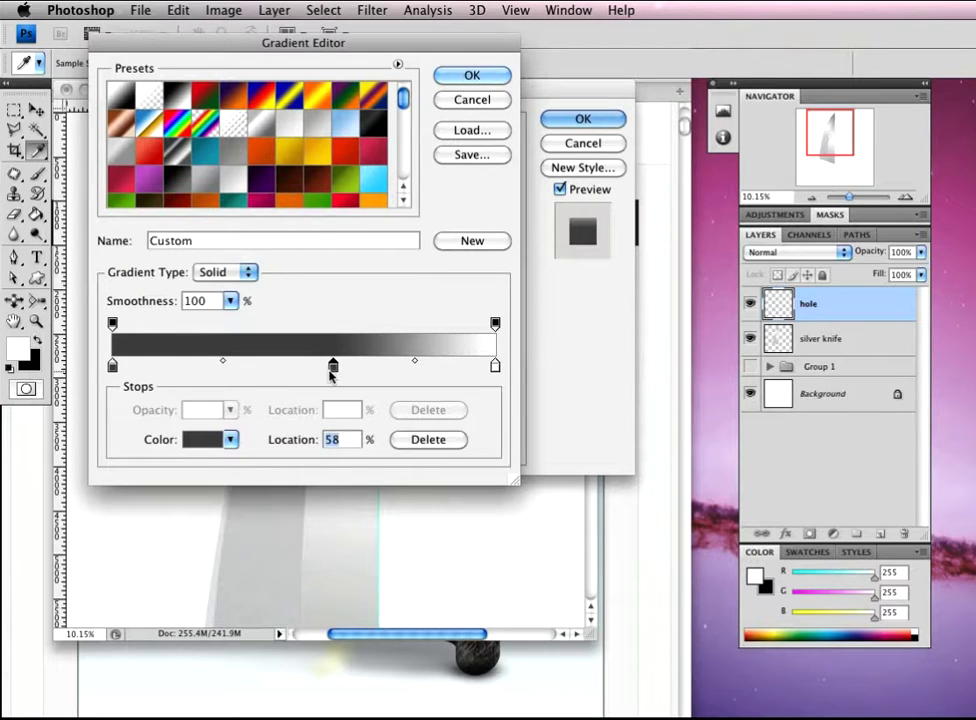
{"action": "double_click", "coordinate": [333, 366]}
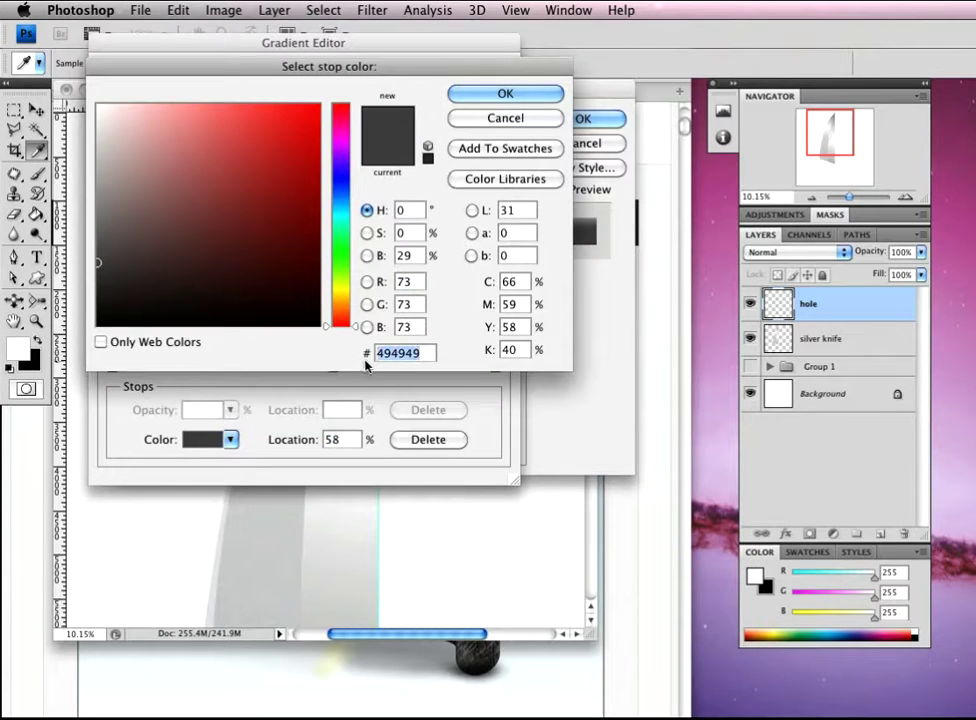
{"action": "type", "text": "dddd"}
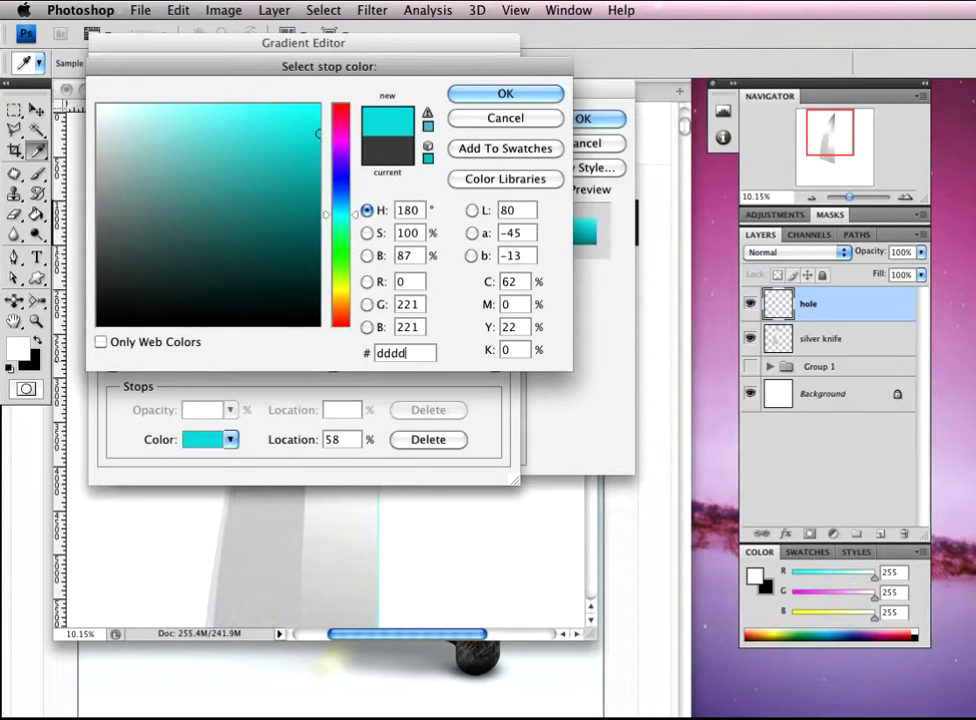
{"action": "type", "text": "dd"}
{"action": "left_click", "coordinate": [507, 95]}
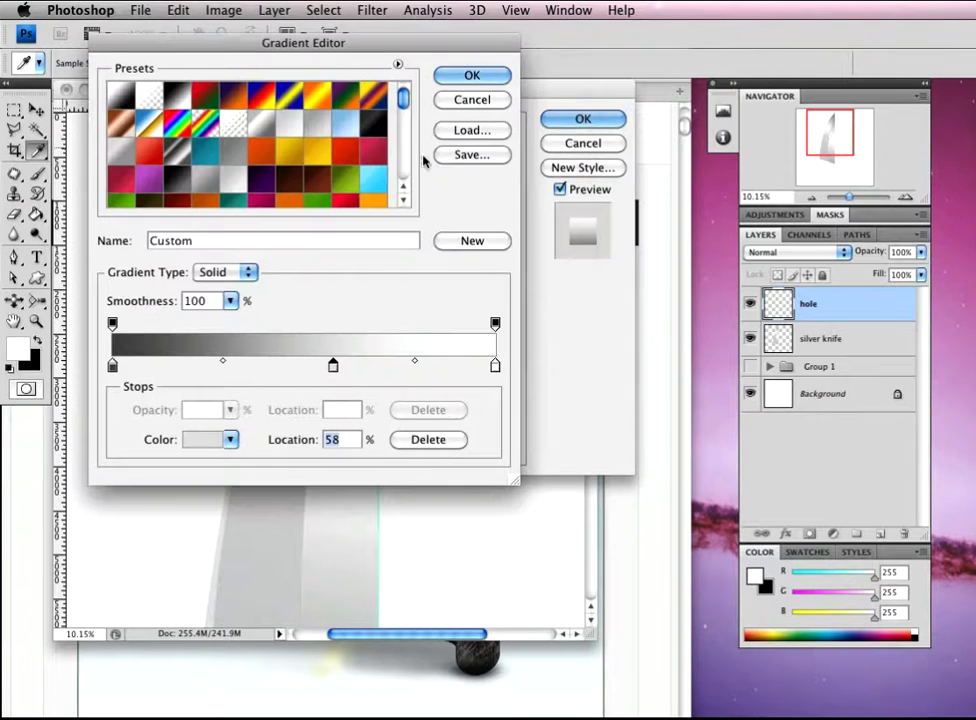
{"action": "double_click", "coordinate": [495, 366]}
{"action": "double_click", "coordinate": [413, 354]}
{"action": "type", "text": "adadad"}
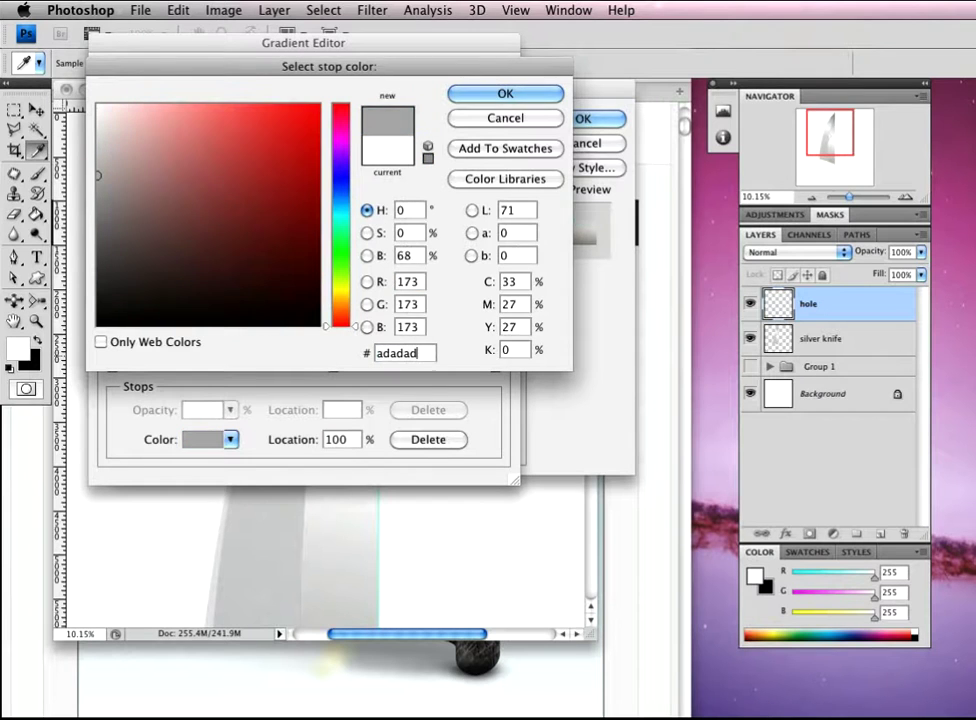
{"action": "left_click", "coordinate": [505, 94]}
Shift the dark stop inward and the middle stop to 62%, and apply the Gradient Overlay at a 0° angle
{"action": "left_click", "coordinate": [113, 366]}
{"action": "left_click_drag", "start_coordinate": [115, 371], "coordinate": [164, 373]}
{"action": "left_click_drag", "start_coordinate": [333, 368], "coordinate": [349, 372]}
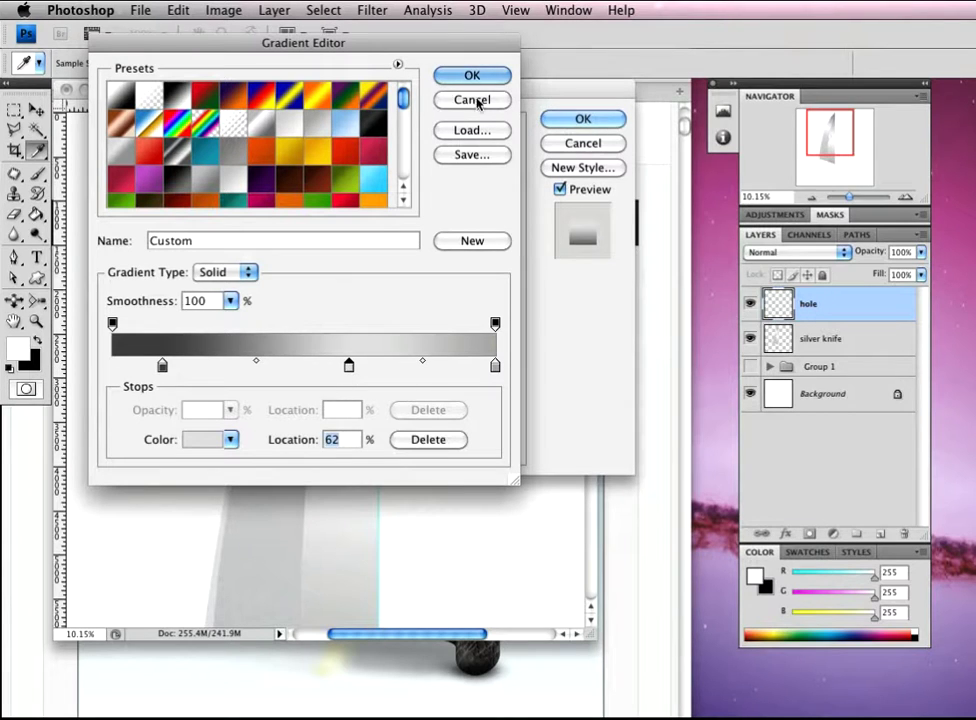
{"action": "left_click", "coordinate": [472, 76]}
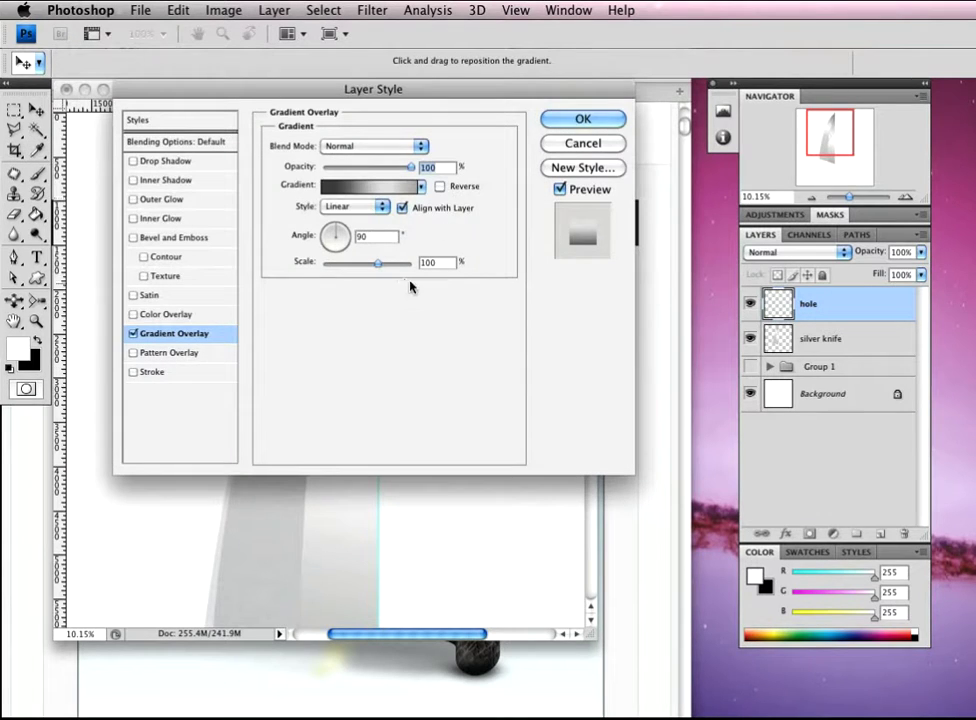
{"action": "left_click", "coordinate": [347, 236]}
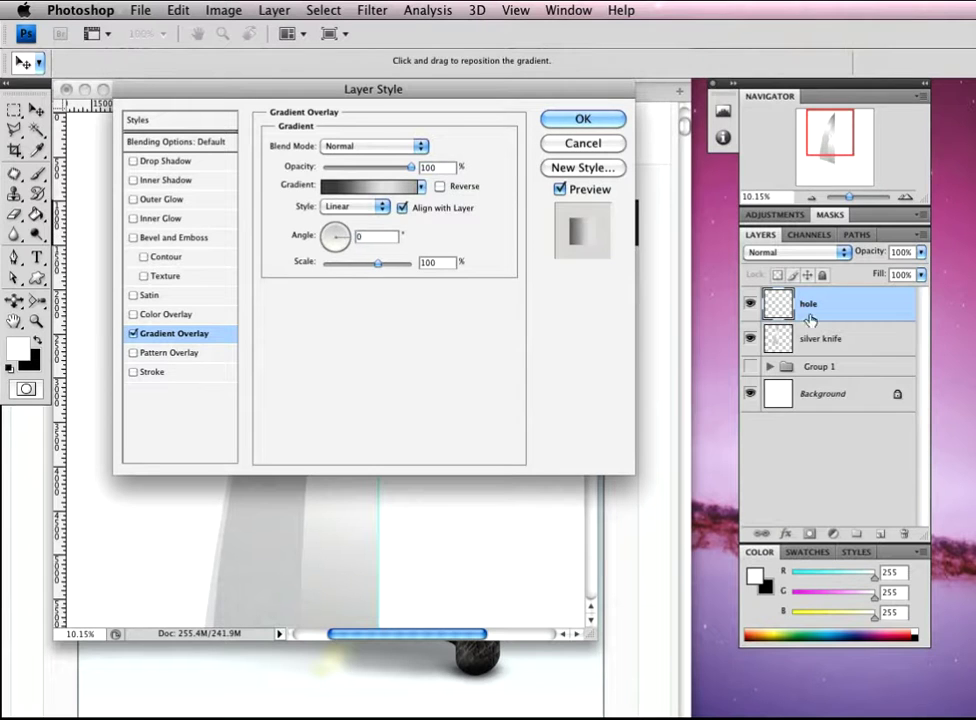
{"action": "left_click", "coordinate": [582, 122]}
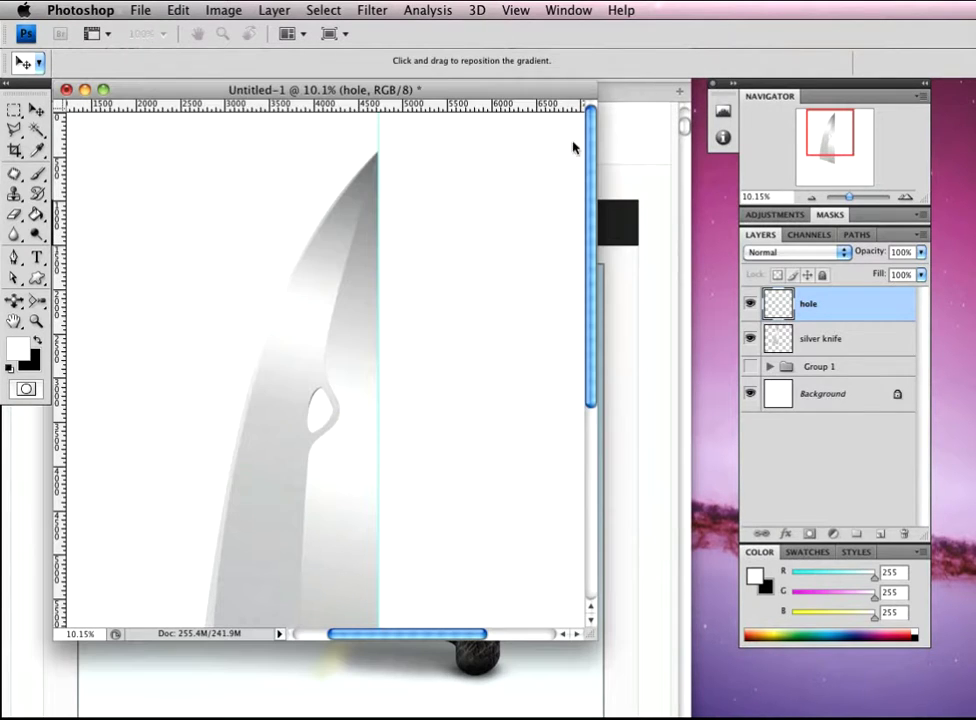
Examine the hole's gradient rim up close and its look within the whole blade
{"action": "key", "text": "z"}
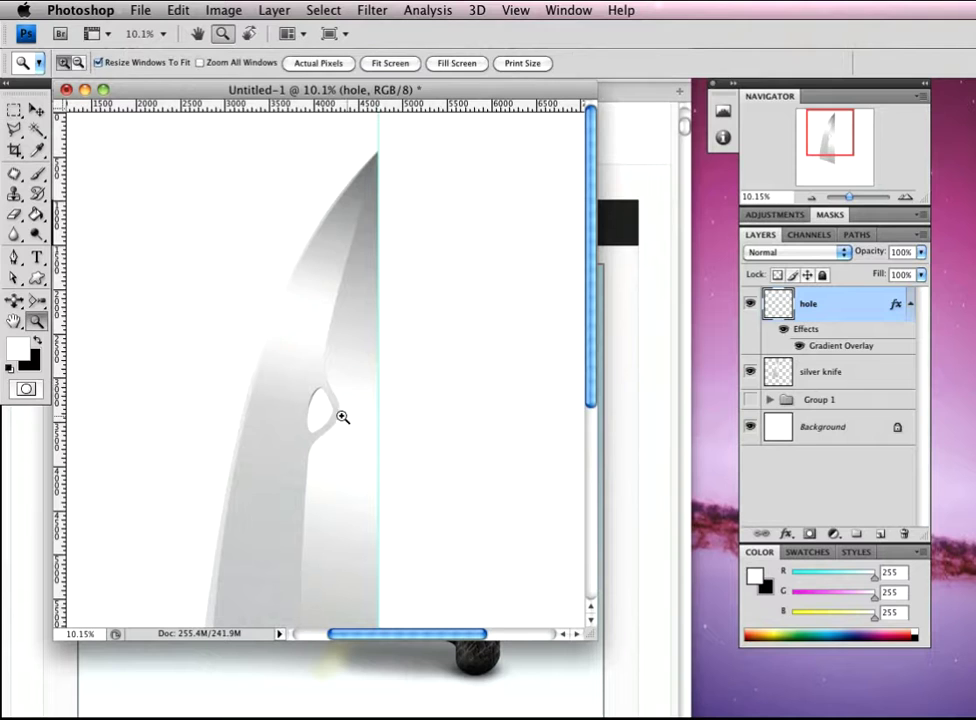
{"action": "left_click", "coordinate": [323, 414]}
{"action": "left_click_drag", "start_coordinate": [323, 414], "coordinate": [401, 444]}
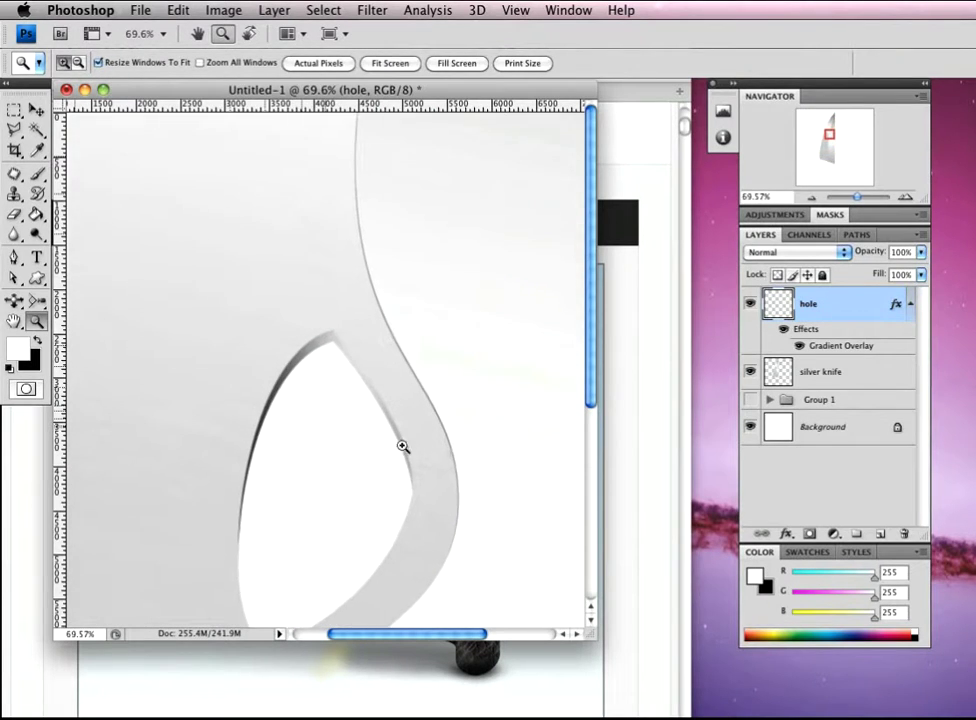
{"action": "key", "text": "m"}
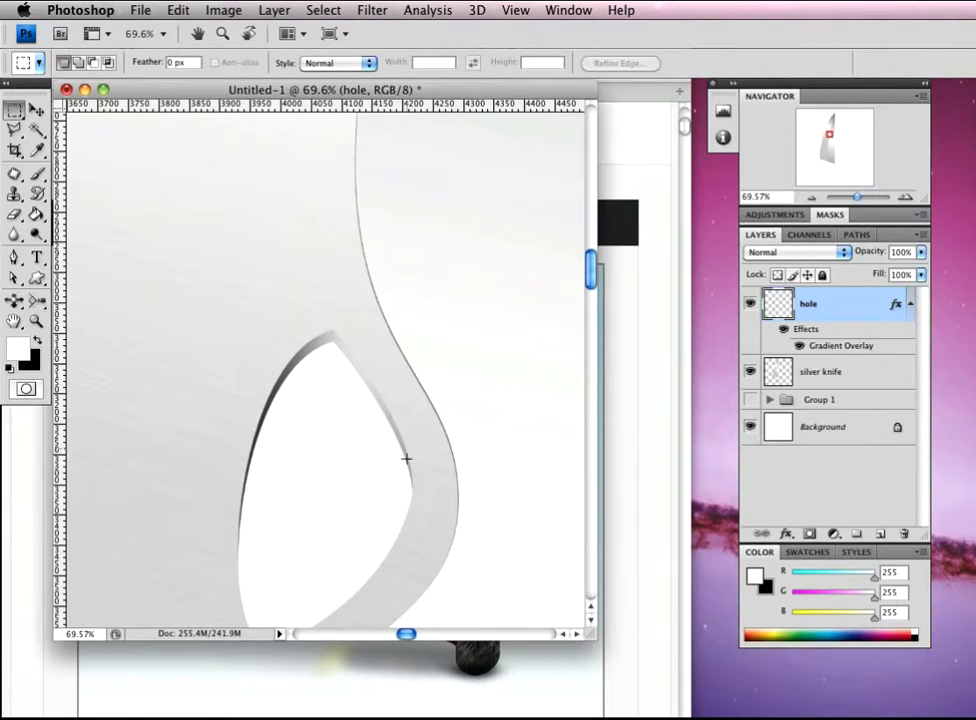
{"action": "key", "text": "z"}
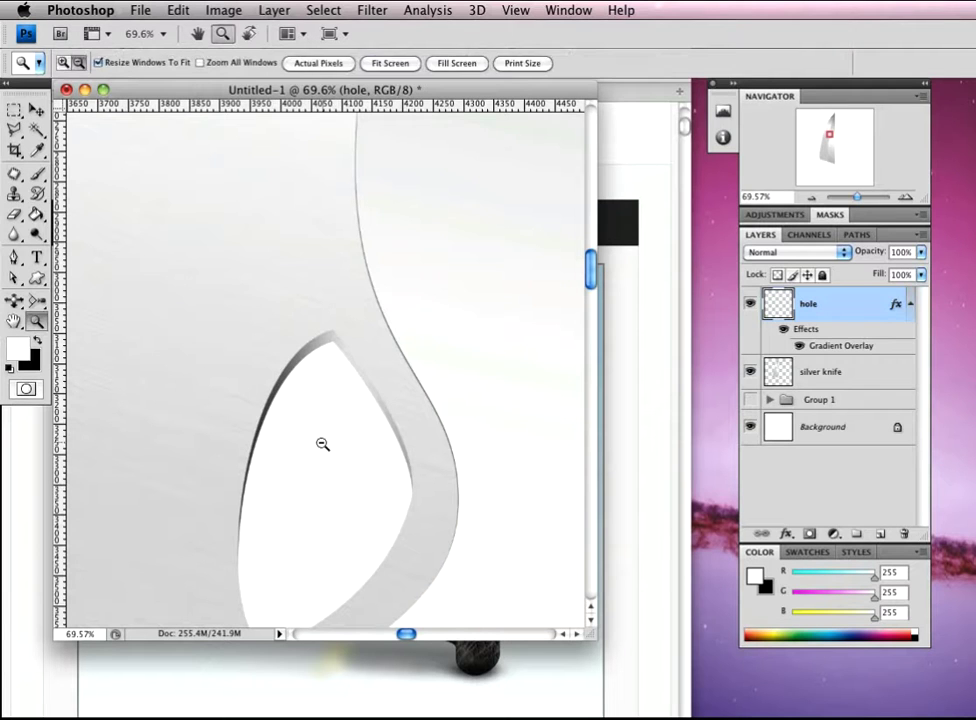
{"action": "left_click_drag", "start_coordinate": [322, 443], "coordinate": [368, 503]}
{"action": "key", "text": "m"}
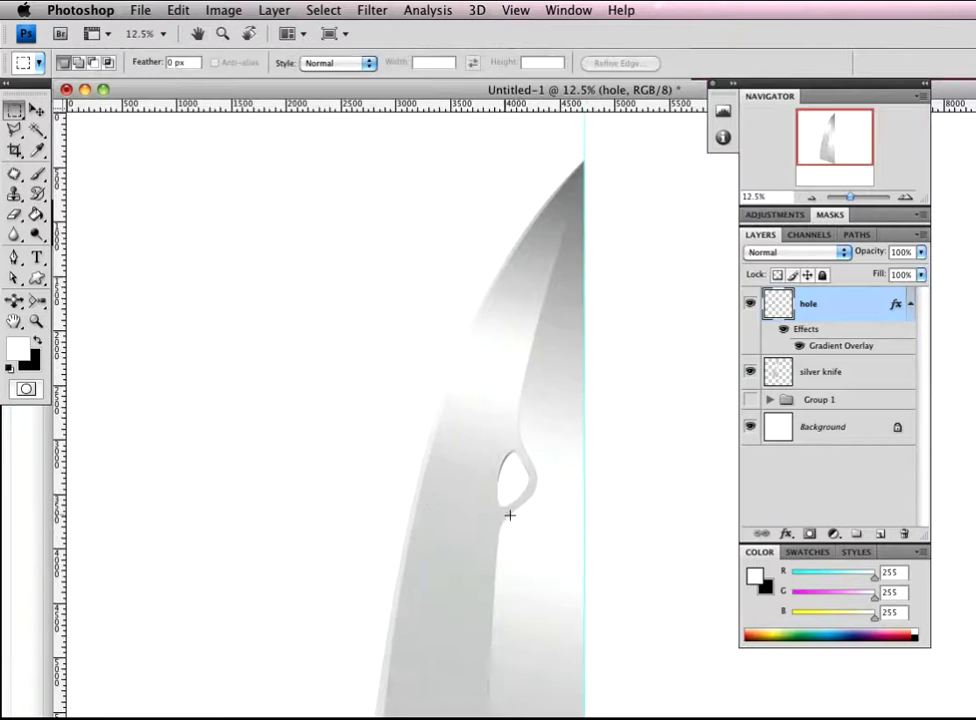
{"action": "key", "text": "z"}
{"action": "left_click", "coordinate": [532, 563], "text": "alt"}
{"action": "key", "text": "m"}
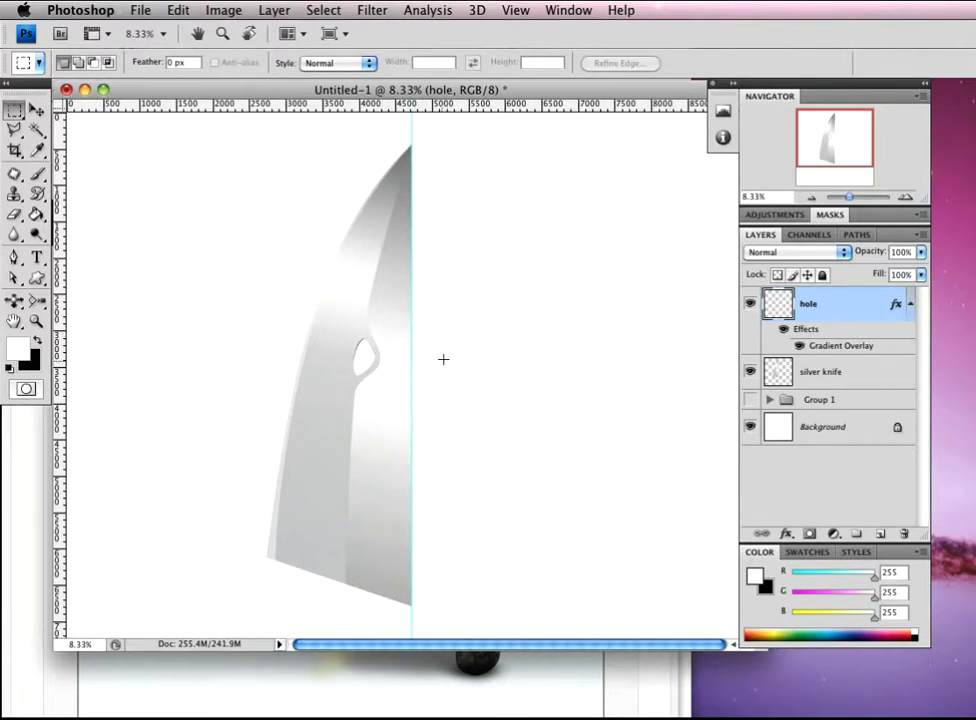
{"action": "key", "text": "z"}
{"action": "left_click_drag", "start_coordinate": [441, 341], "coordinate": [386, 414]}
{"action": "key", "text": "m"}
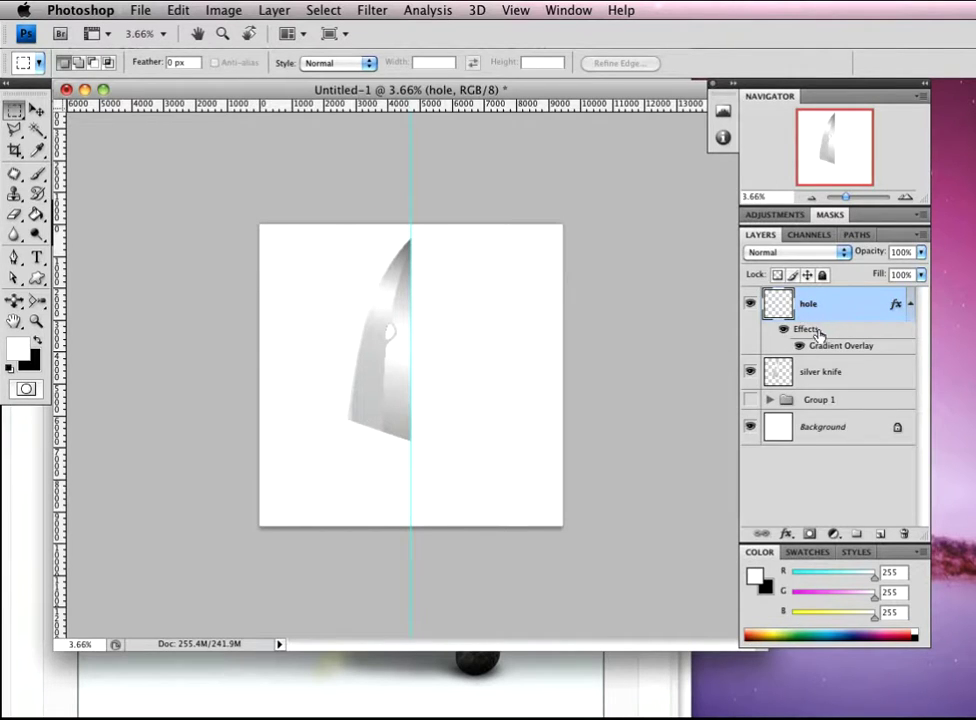
Group the hole and silver knife layers and name the group "Knife Blade"
{"action": "left_click", "coordinate": [880, 373], "text": "shift"}
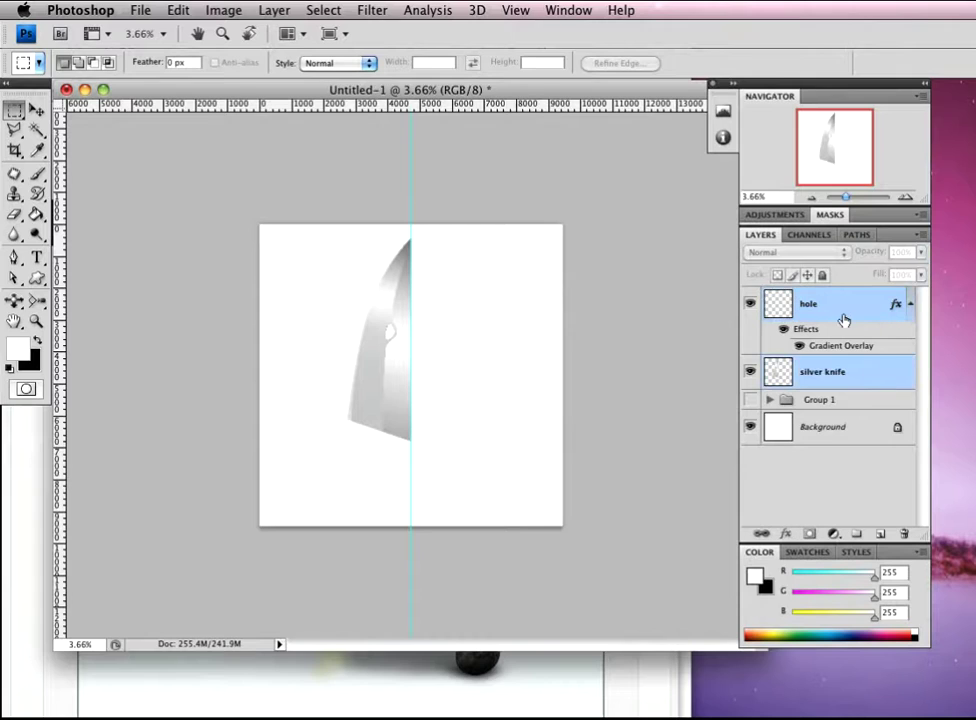
{"action": "key", "text": "super+g"}
{"action": "double_click", "coordinate": [828, 298]}
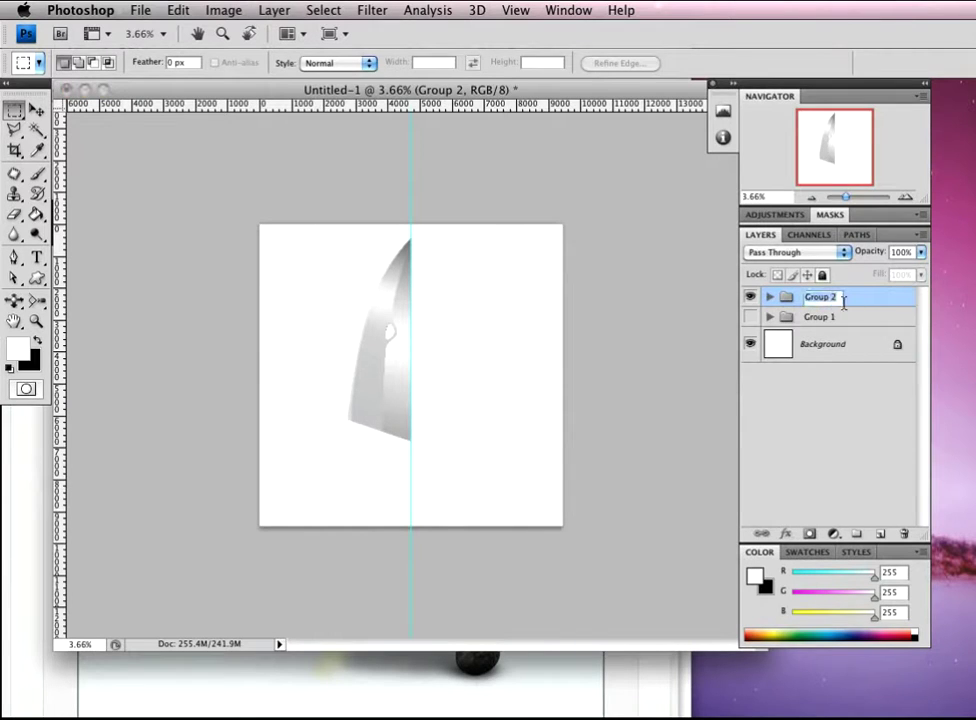
{"action": "type", "text": "knife Blade"}
{"action": "key", "text": "Return"}
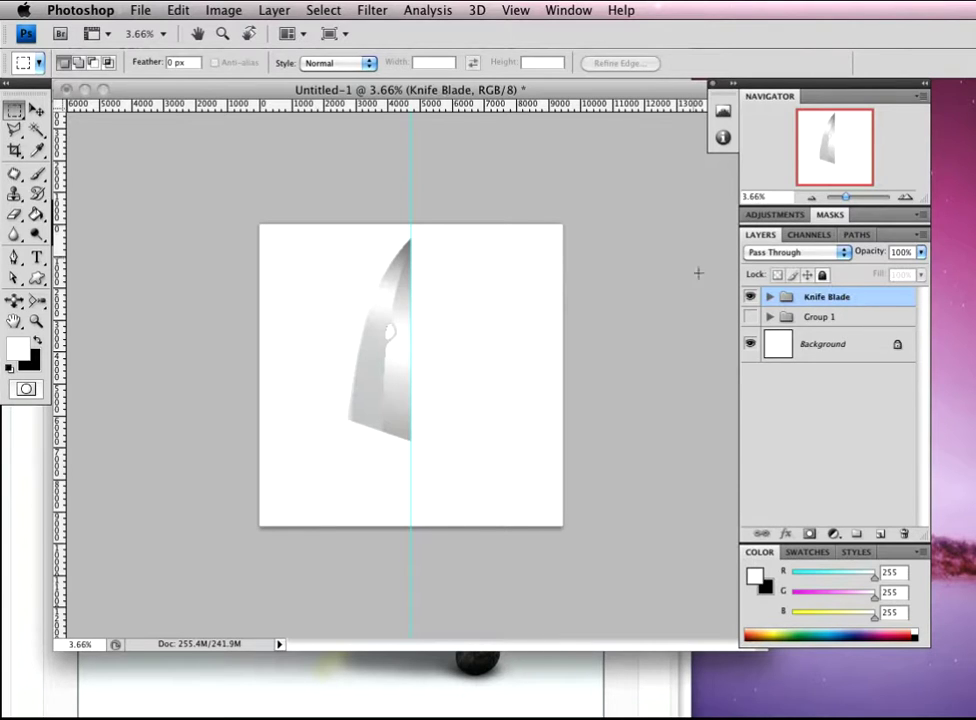
{"action": "key", "text": "v"}
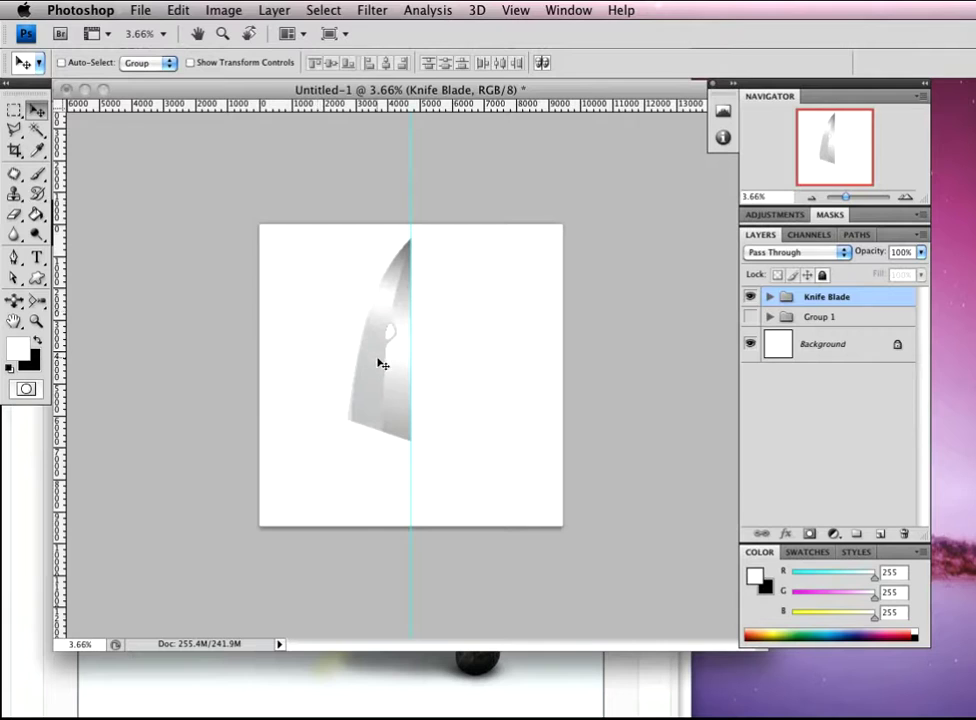
Move the Knife Blade group up past the canvas edge to make room for the handle beneath the blade
{"action": "left_click_drag", "start_coordinate": [392, 369], "coordinate": [388, 277]}
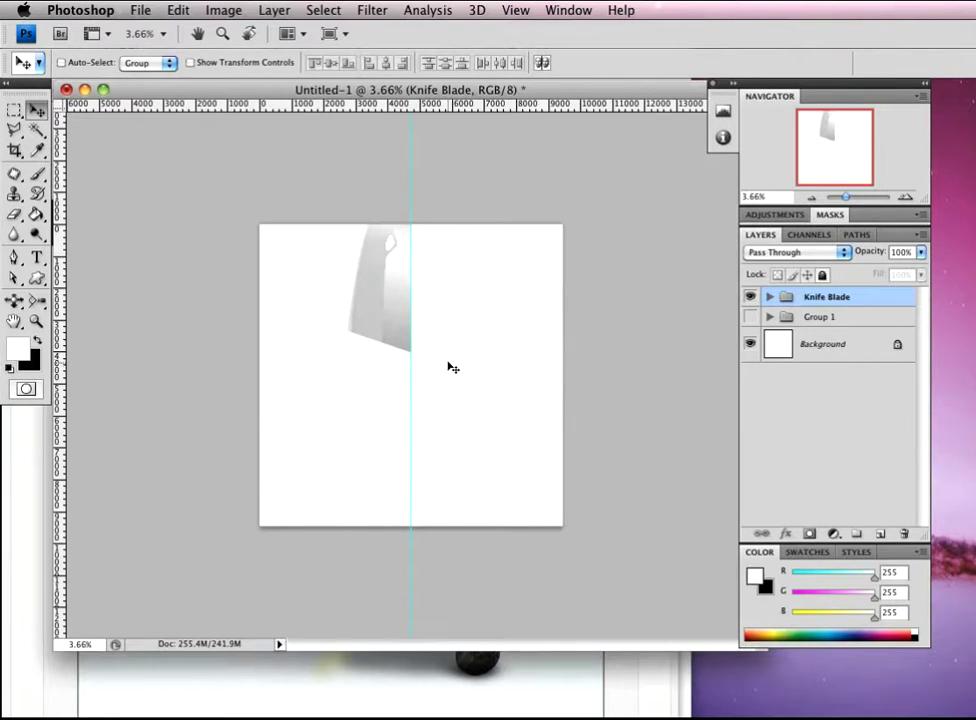
{"action": "key", "text": "z"}
{"action": "left_click", "coordinate": [406, 364]}
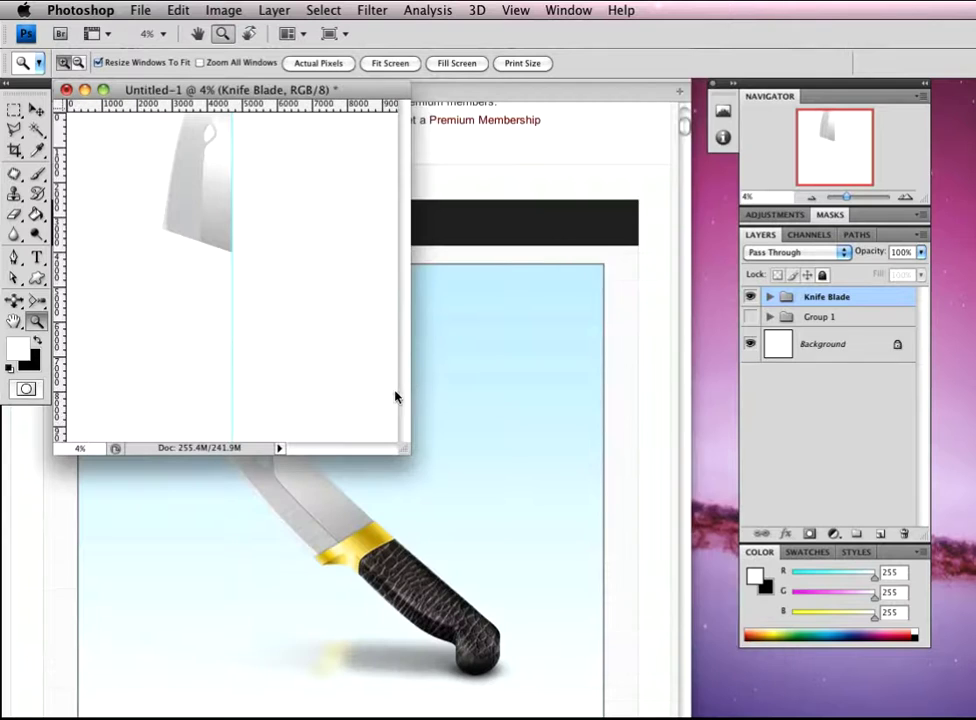
{"action": "left_click", "coordinate": [227, 244]}
{"action": "left_click", "coordinate": [258, 272]}
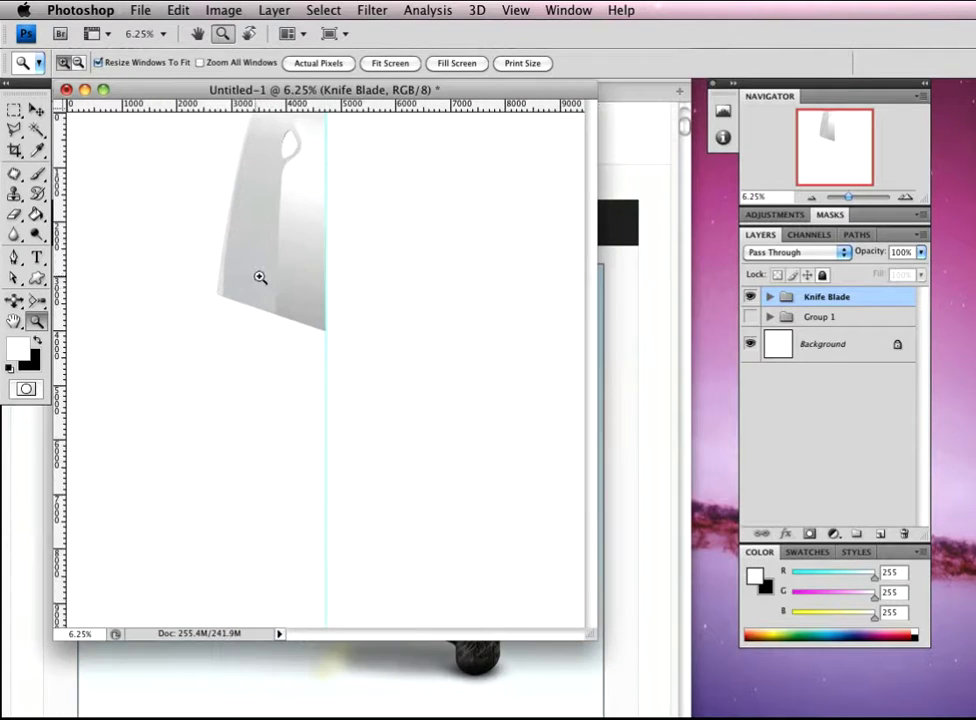
{"action": "left_click", "coordinate": [290, 300]}
{"action": "key", "text": "v"}
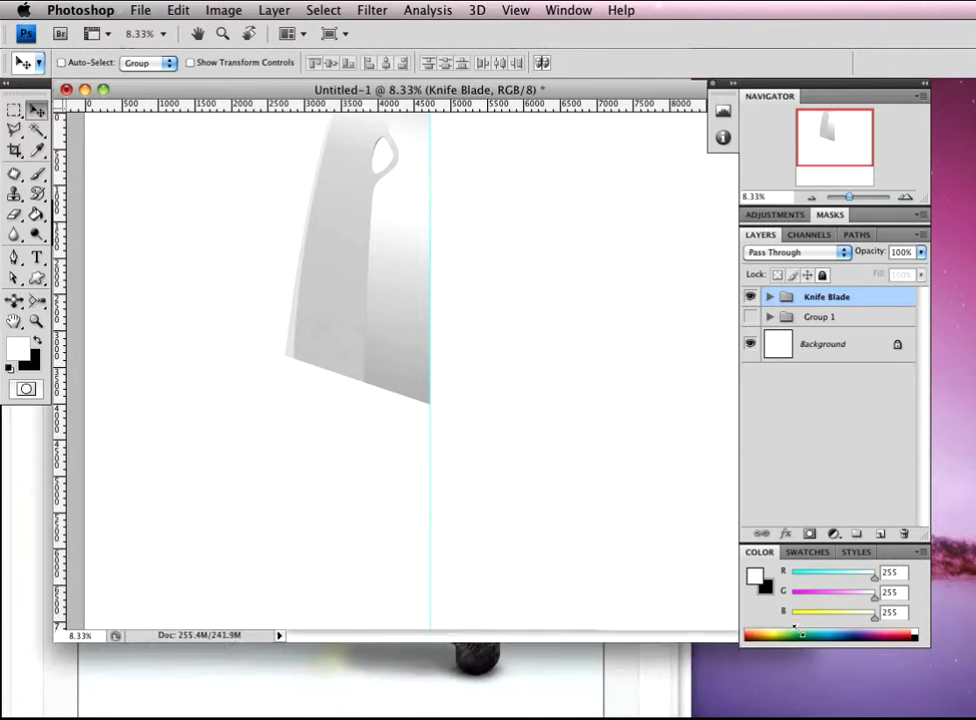
{"action": "left_click_drag", "start_coordinate": [442, 359], "coordinate": [484, 264]}
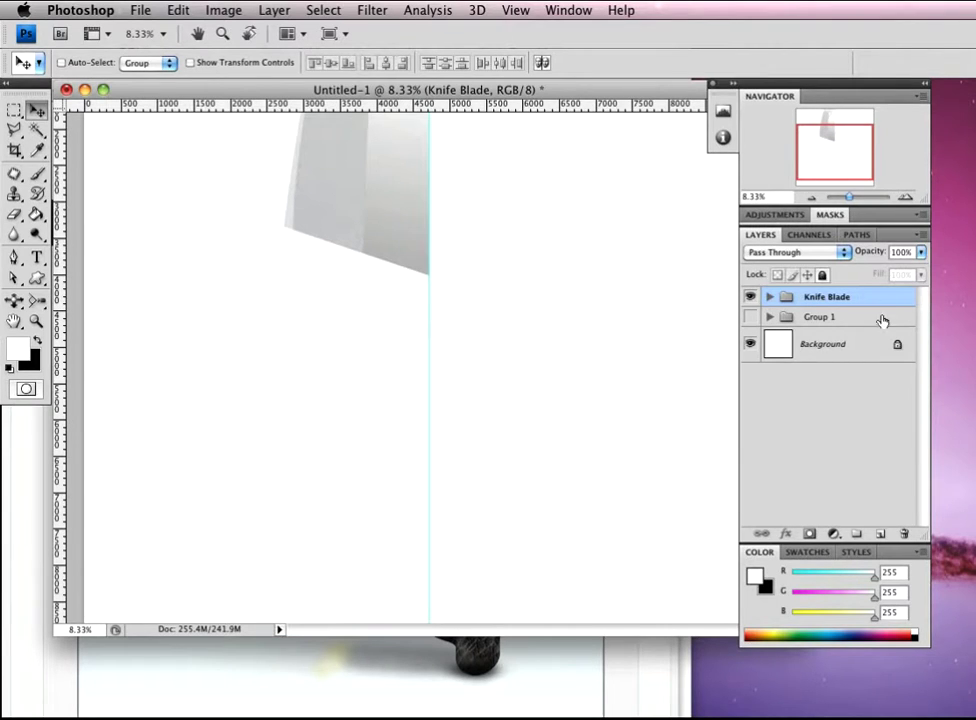
Add a new layer and begin a Pen path along the blade's base, down the guide and around the handle's rounded end
{"action": "left_click", "coordinate": [881, 535]}
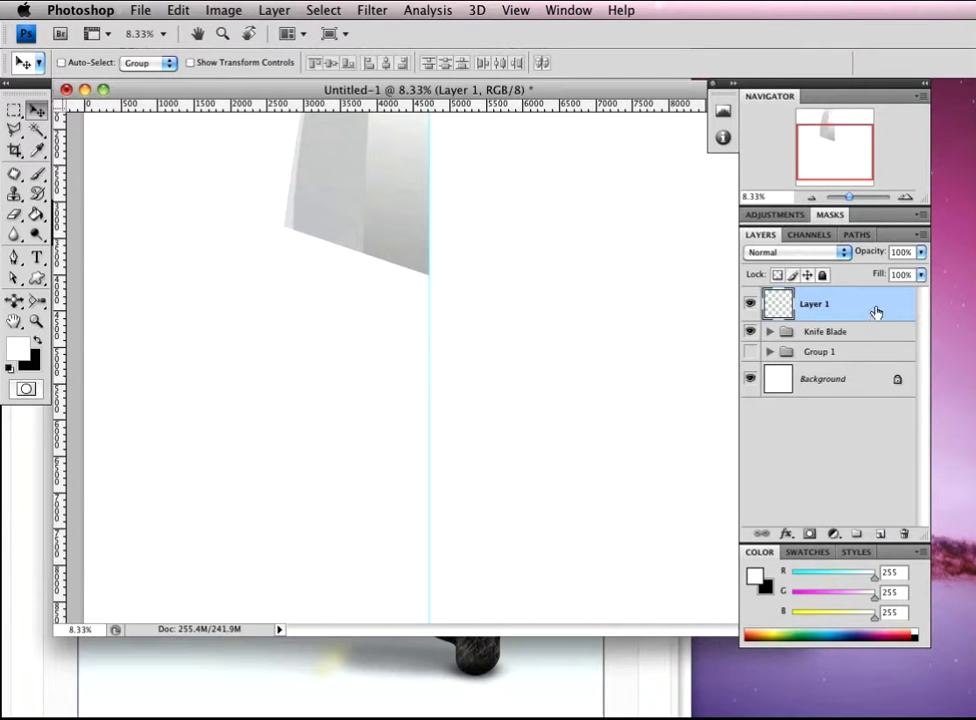
{"action": "key", "text": "p"}
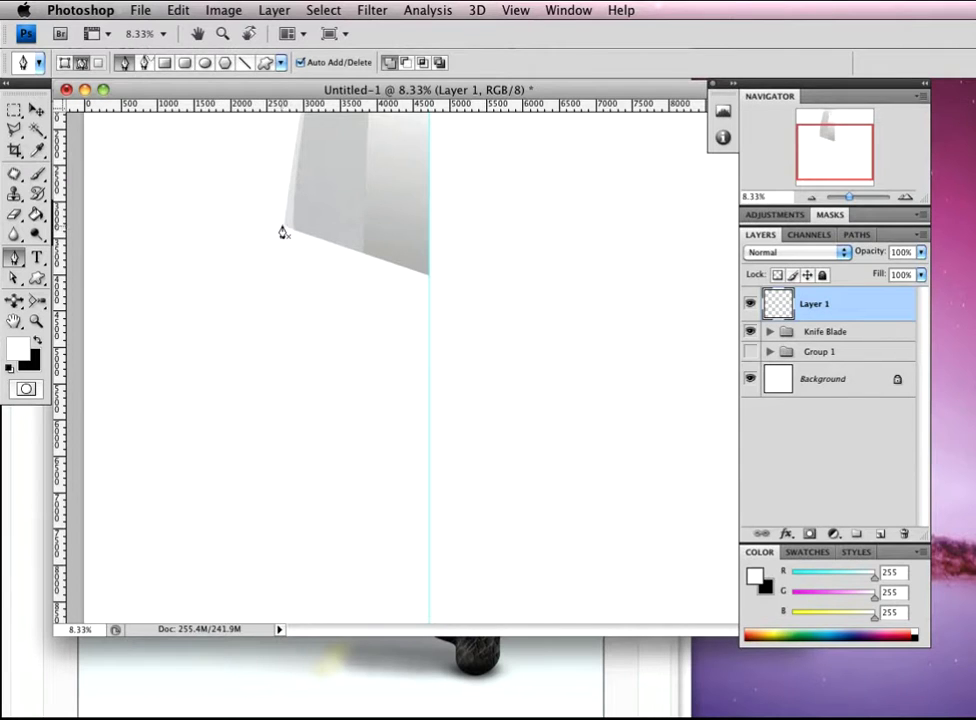
{"action": "left_click", "coordinate": [282, 227]}
{"action": "left_click", "coordinate": [429, 275]}
{"action": "left_click", "coordinate": [428, 493]}
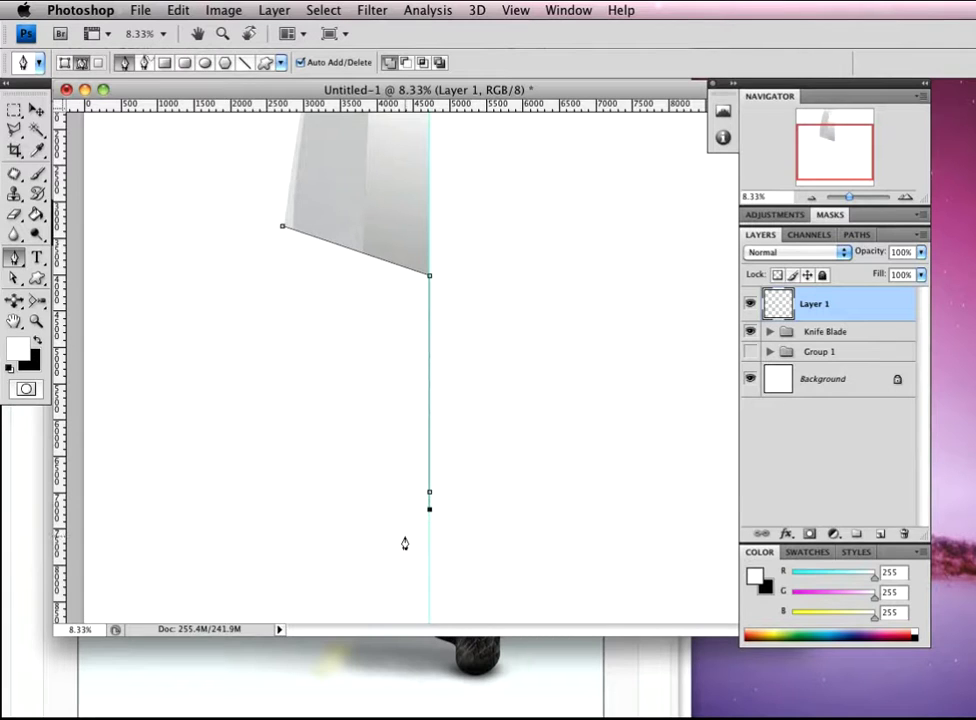
{"action": "left_click_drag", "start_coordinate": [398, 538], "coordinate": [375, 541]}
{"action": "left_click", "coordinate": [344, 516]}
{"action": "left_click_drag", "start_coordinate": [347, 474], "coordinate": [360, 454]}
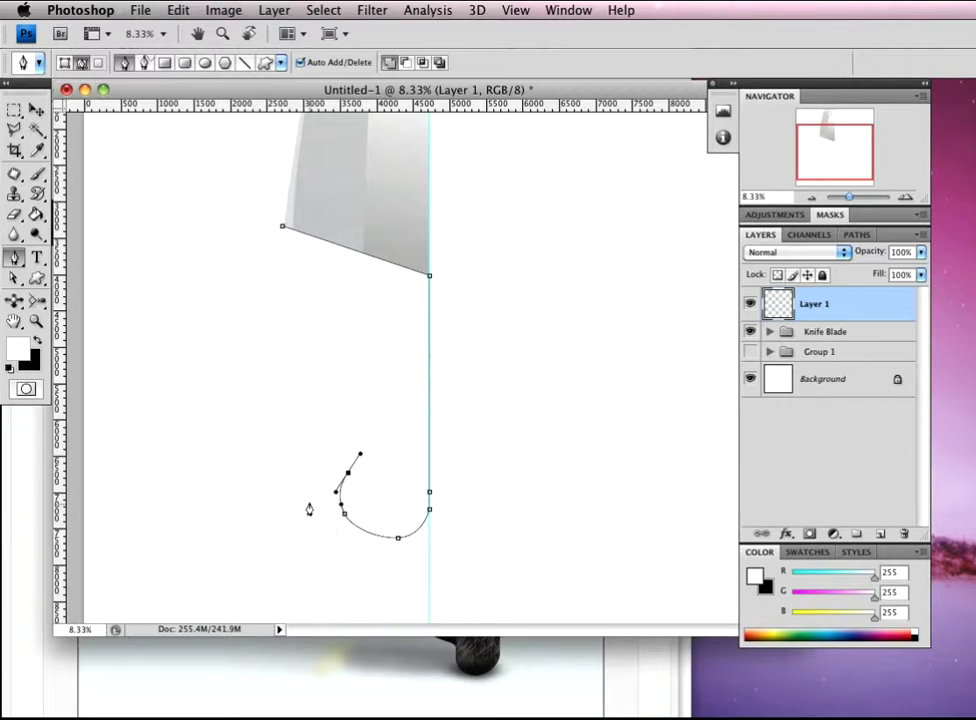
Continue the path up the handle's curved outer edge and close it at the blade's lower corner
{"action": "left_click_drag", "start_coordinate": [371, 434], "coordinate": [368, 417]}
{"action": "left_click_drag", "start_coordinate": [316, 310], "coordinate": [317, 278]}
{"action": "left_click", "coordinate": [320, 274]}
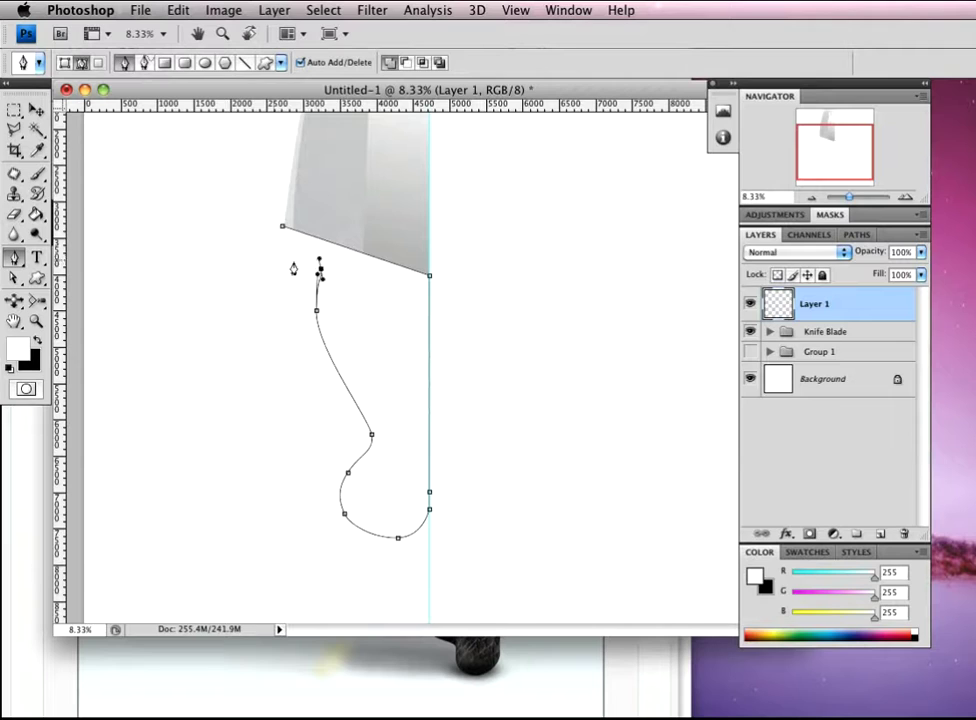
{"action": "left_click_drag", "start_coordinate": [284, 244], "coordinate": [280, 246]}
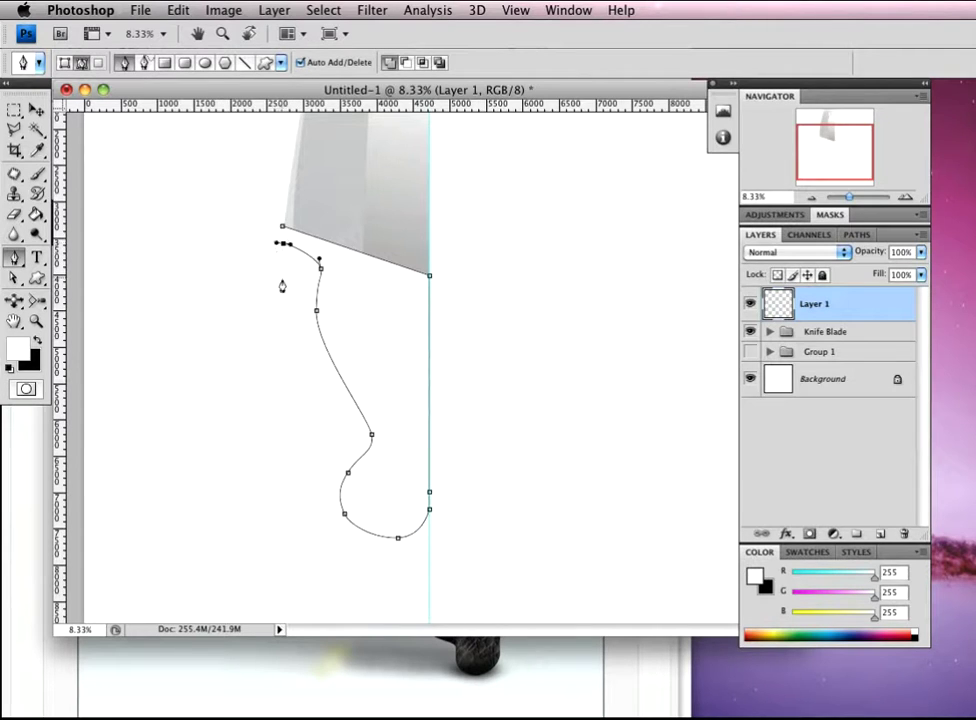
{"action": "left_click", "coordinate": [283, 228]}
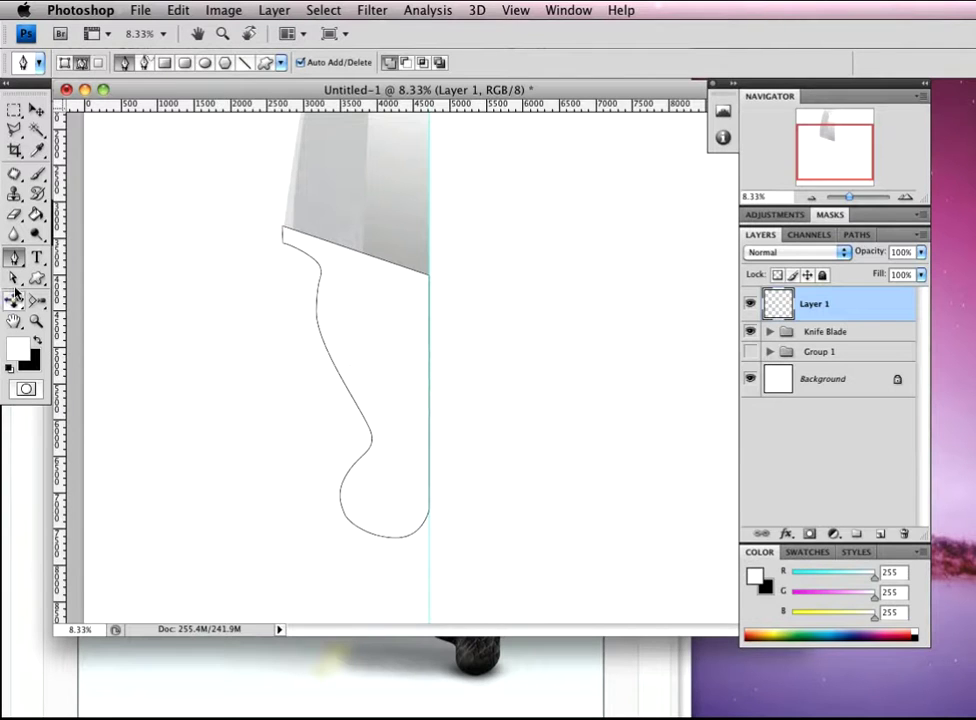
Lengthen the handle by moving the anchor points of its rounded end downward with the Direct Selection tool
{"action": "key", "text": "a"}
{"action": "left_click", "coordinate": [372, 439]}
{"action": "left_click_drag", "start_coordinate": [348, 533], "coordinate": [463, 465]}
{"action": "left_click_drag", "start_coordinate": [398, 547], "coordinate": [386, 572]}
{"action": "left_click", "coordinate": [292, 352]}
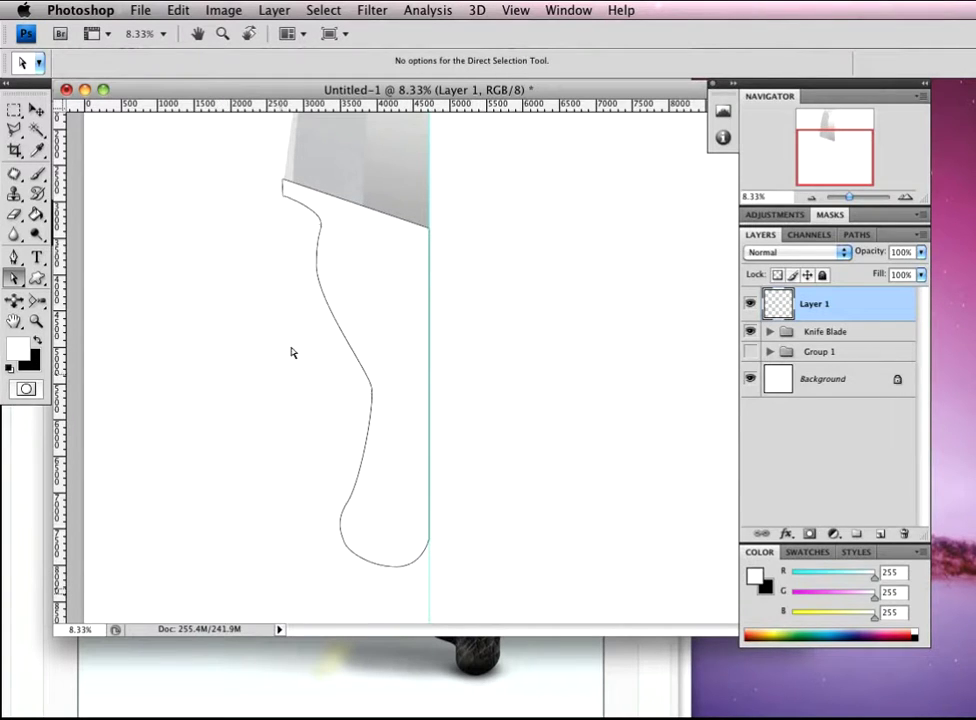
Reshape the handle's outer edge by adjusting the mid-grip curve and moving the anchor points near the guard inward
{"action": "left_click", "coordinate": [372, 392]}
{"action": "left_click_drag", "start_coordinate": [372, 430], "coordinate": [383, 458]}
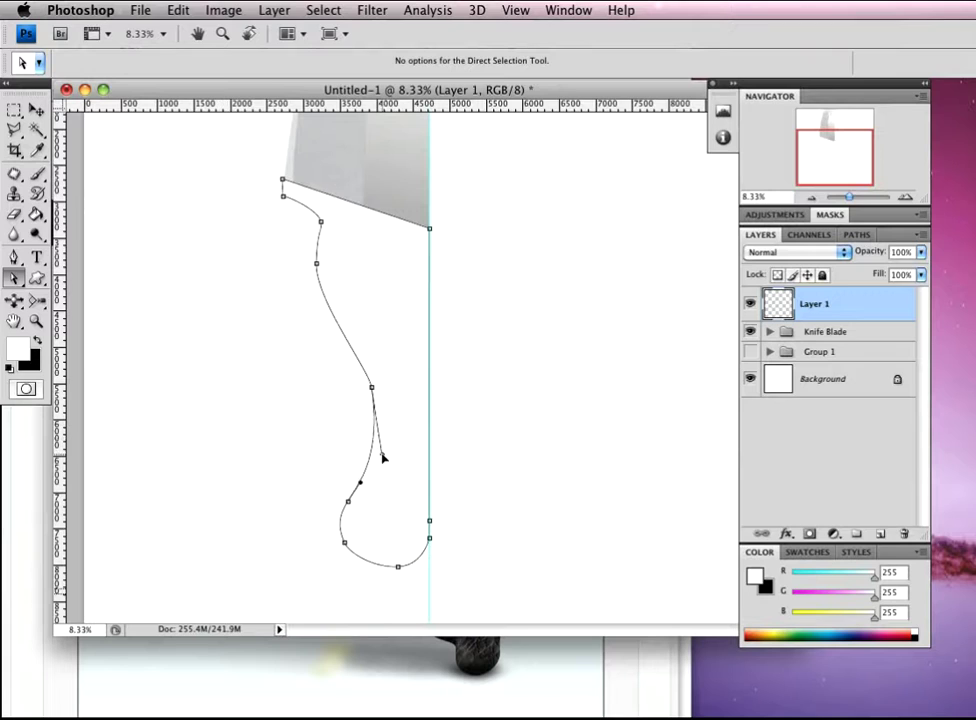
{"action": "left_click_drag", "start_coordinate": [371, 389], "coordinate": [359, 361]}
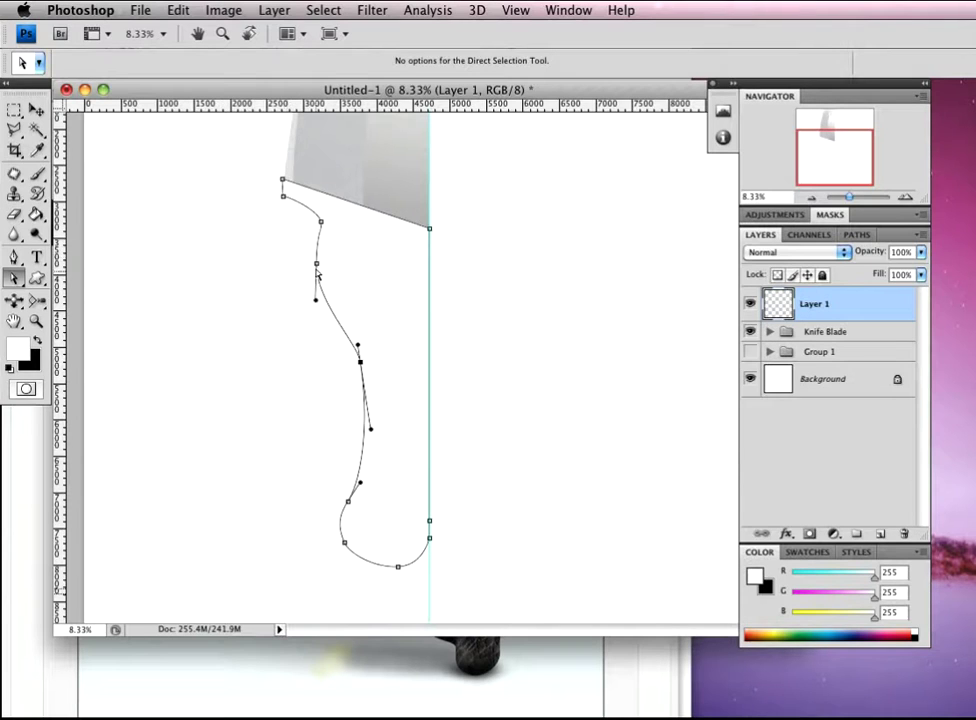
{"action": "left_click_drag", "start_coordinate": [317, 266], "coordinate": [340, 229]}
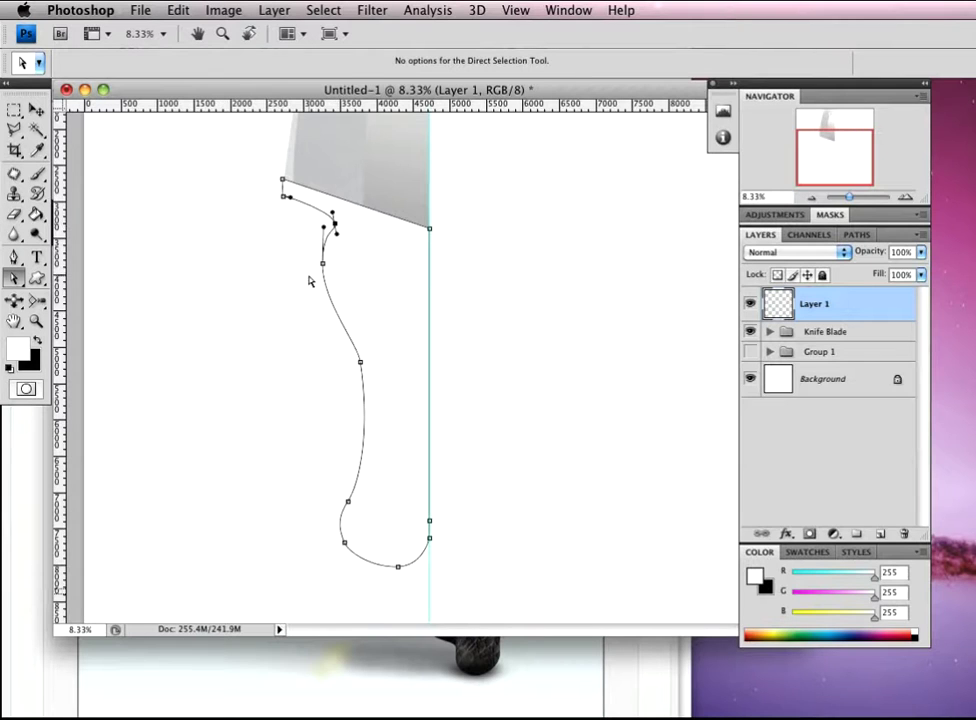
{"action": "left_click_drag", "start_coordinate": [322, 263], "coordinate": [325, 288]}
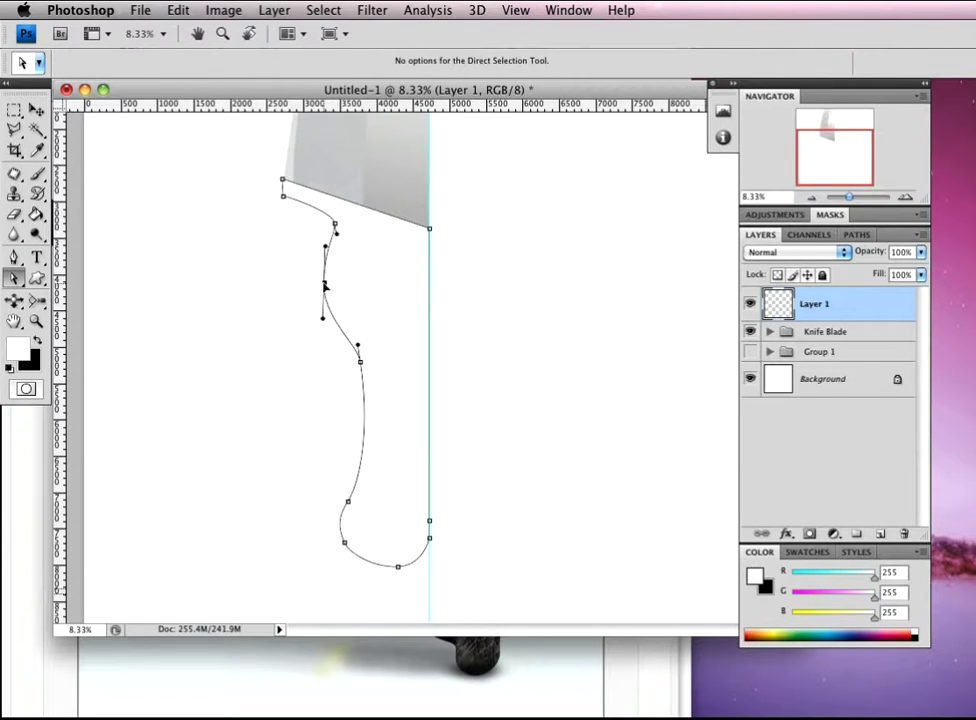
Widen and deepen the handle's rounded end and curve the edge more sharply where the grip meets it
{"action": "left_click", "coordinate": [537, 380]}
{"action": "left_click", "coordinate": [347, 553]}
{"action": "mouse_move", "coordinate": [348, 551]}
{"action": "left_mouse_down"}
{"action": "mouse_move", "coordinate": [359, 529]}
{"action": "mouse_move", "coordinate": [346, 558]}
{"action": "mouse_move", "coordinate": [348, 543]}
{"action": "mouse_move", "coordinate": [336, 548]}
{"action": "left_mouse_up"}
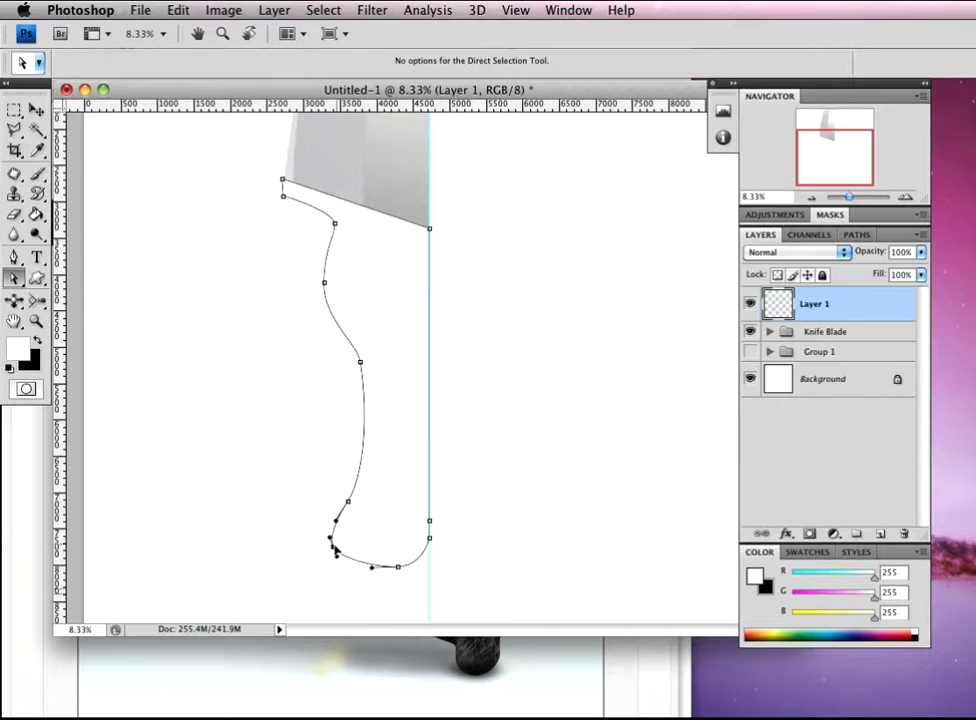
{"action": "left_click_drag", "start_coordinate": [399, 568], "coordinate": [383, 588]}
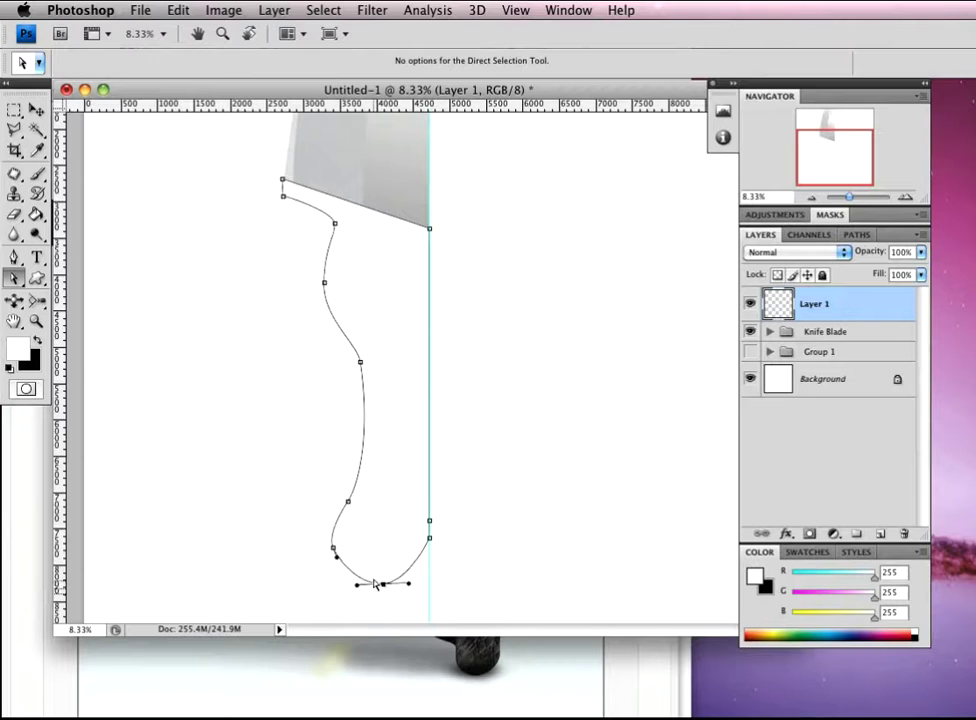
{"action": "left_click_drag", "start_coordinate": [349, 502], "coordinate": [349, 504]}
{"action": "left_click", "coordinate": [333, 548]}
{"action": "left_click_drag", "start_coordinate": [334, 550], "coordinate": [331, 548]}
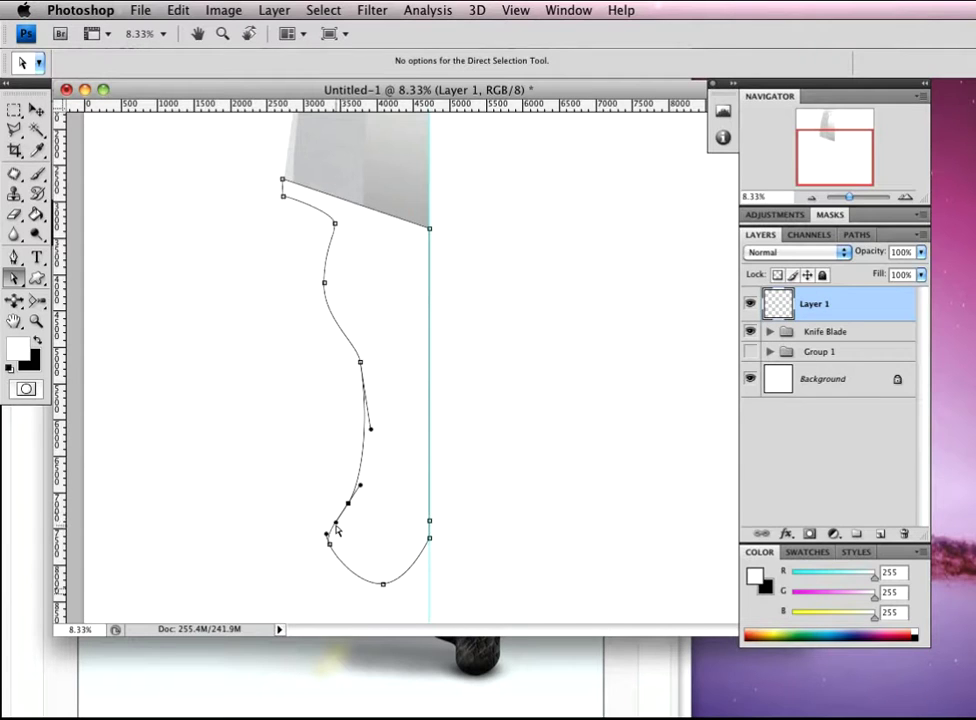
{"action": "left_click_drag", "start_coordinate": [336, 530], "coordinate": [354, 506]}
{"action": "left_click", "coordinate": [469, 533]}
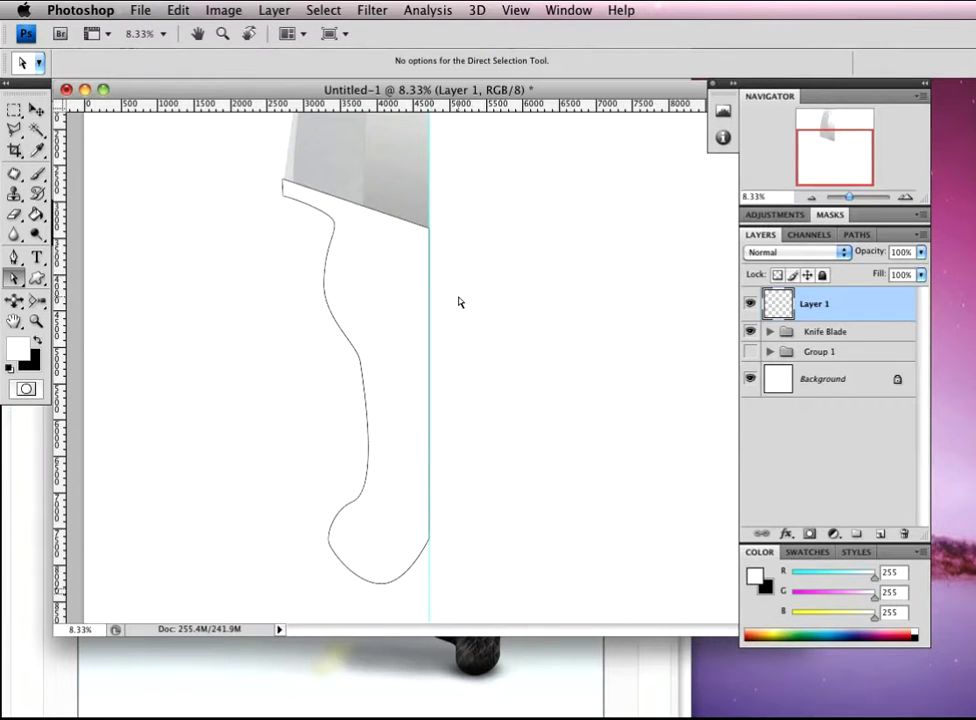
Fill the handle path with a custom light gray color at 100% opacity in Normal mode
{"action": "key", "text": "p"}
{"action": "right_click", "coordinate": [368, 312]}
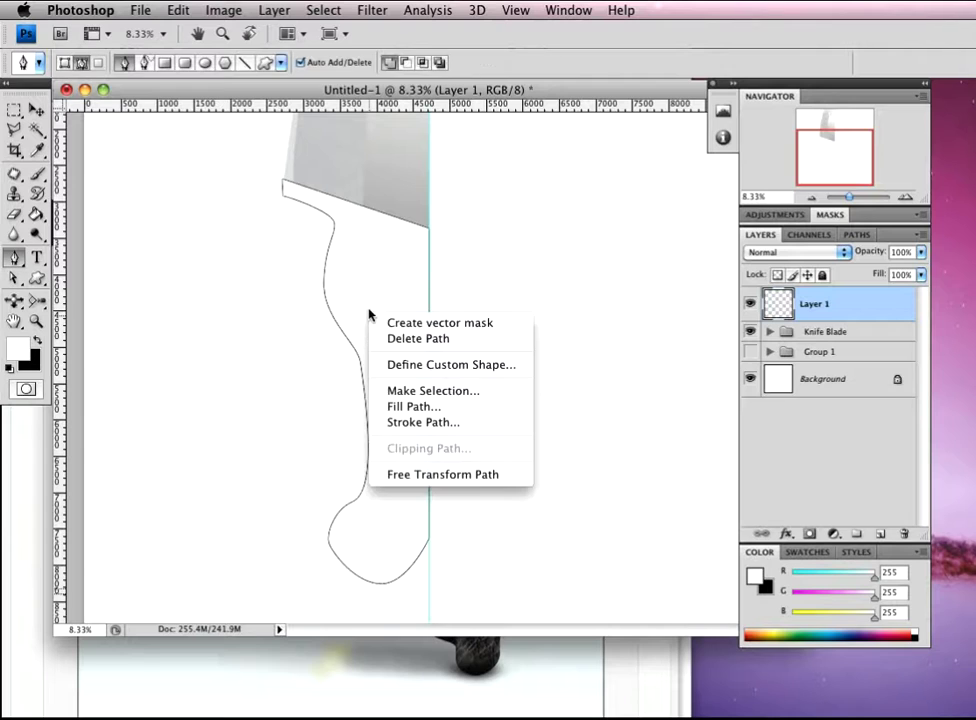
{"action": "left_click", "coordinate": [450, 408]}
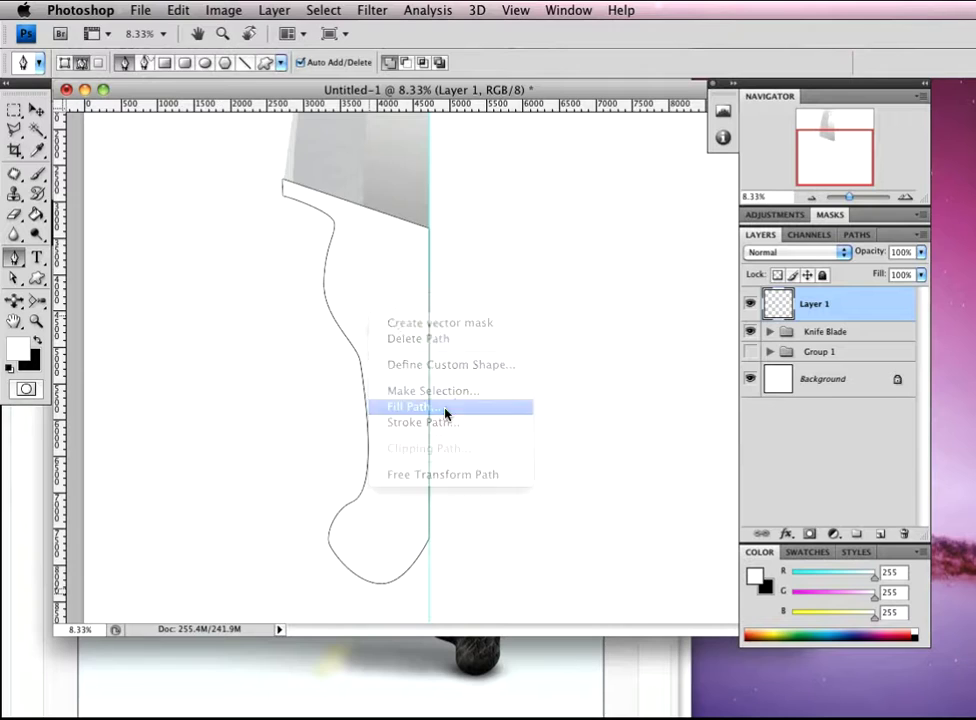
{"action": "left_click", "coordinate": [447, 145]}
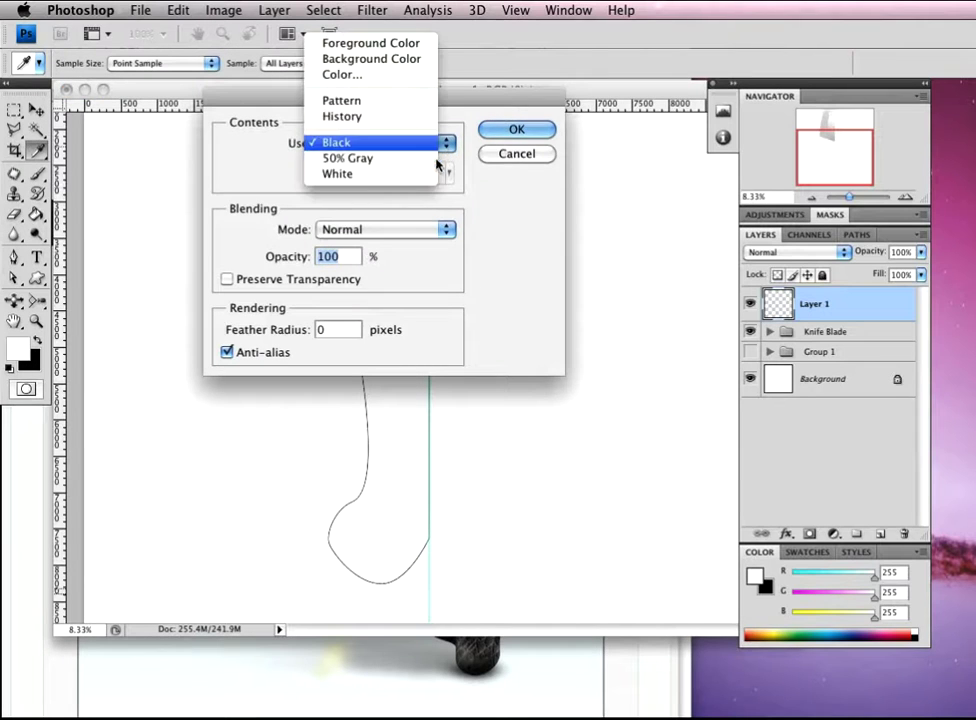
{"action": "left_click", "coordinate": [378, 78]}
{"action": "mouse_move", "coordinate": [118, 174]}
{"action": "left_mouse_down"}
{"action": "mouse_move", "coordinate": [79, 166]}
{"action": "mouse_move", "coordinate": [99, 166]}
{"action": "left_mouse_up"}
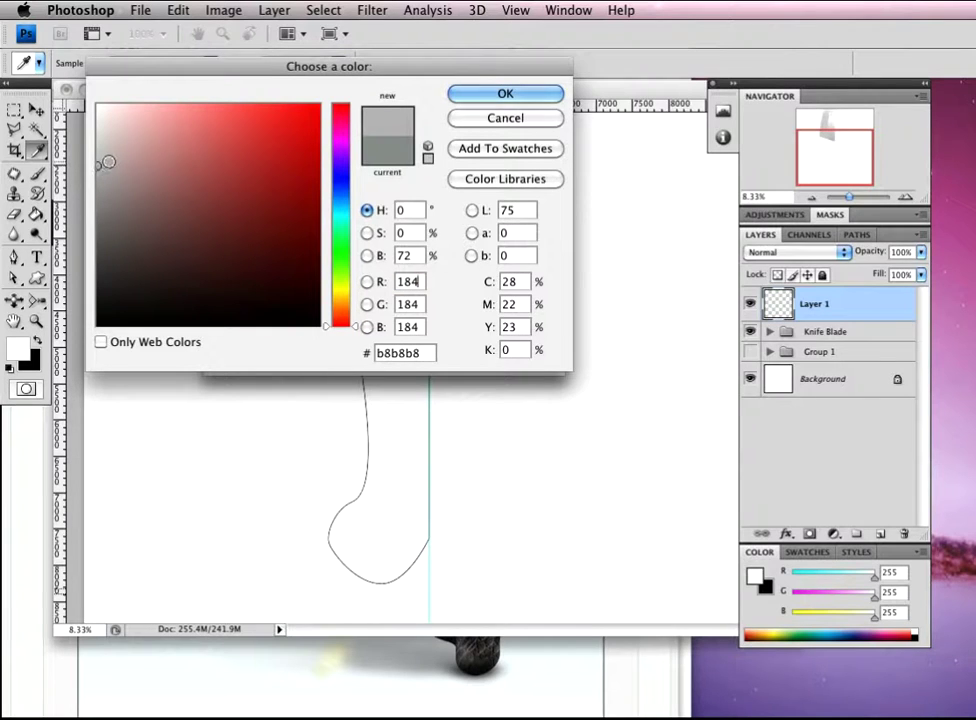
{"action": "left_click_drag", "start_coordinate": [99, 166], "coordinate": [97, 148]}
{"action": "left_click", "coordinate": [466, 96]}
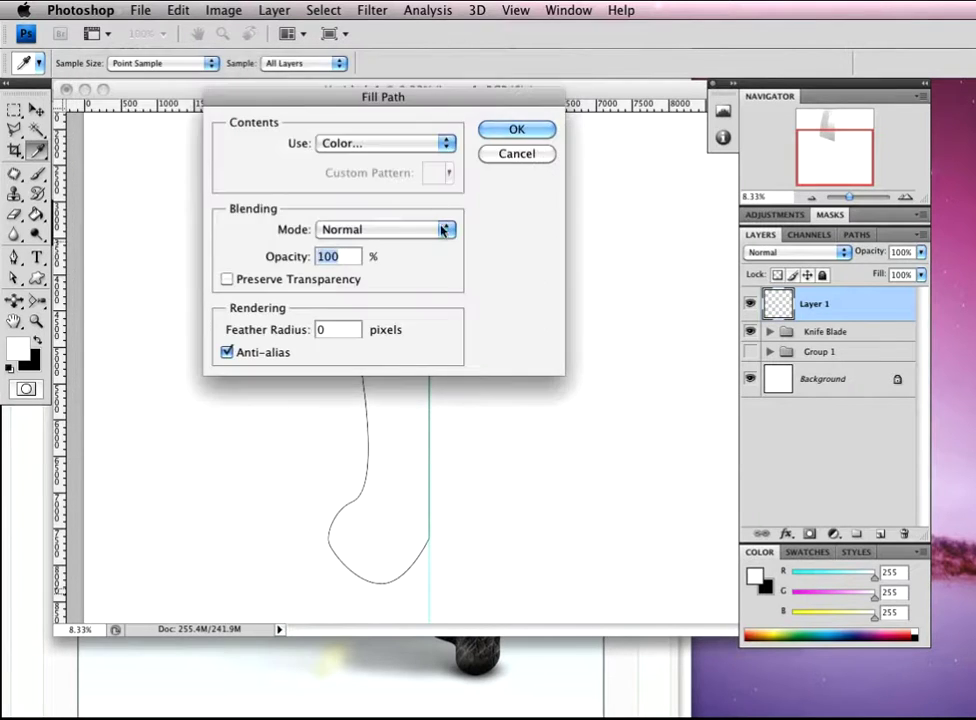
{"action": "left_click", "coordinate": [516, 131]}
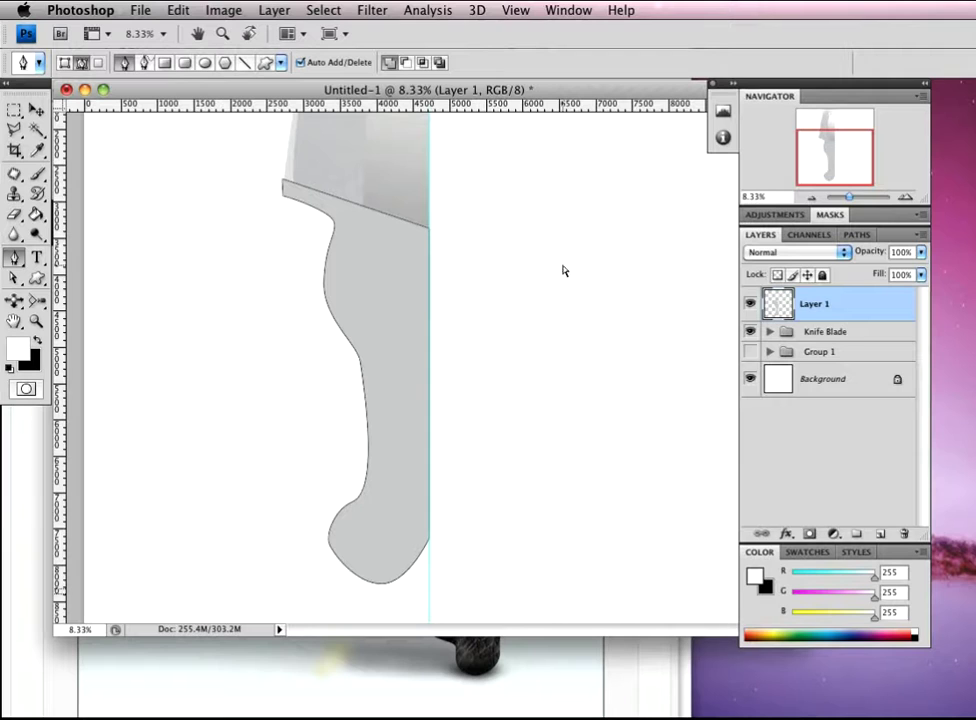
{"action": "double_click", "coordinate": [865, 314]}
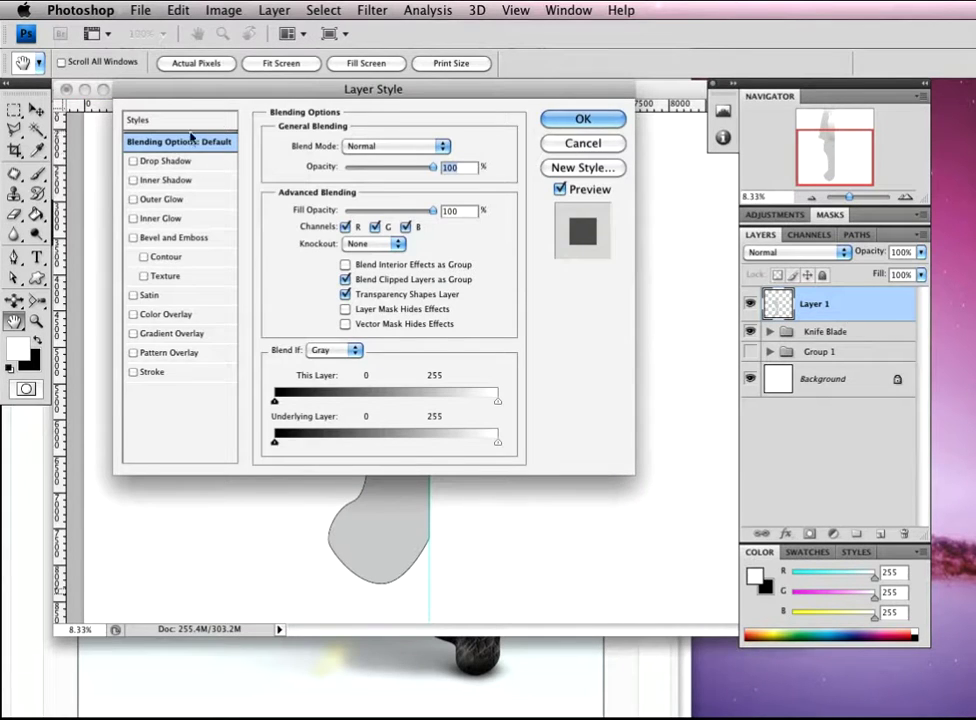
{"action": "left_click", "coordinate": [172, 336]}
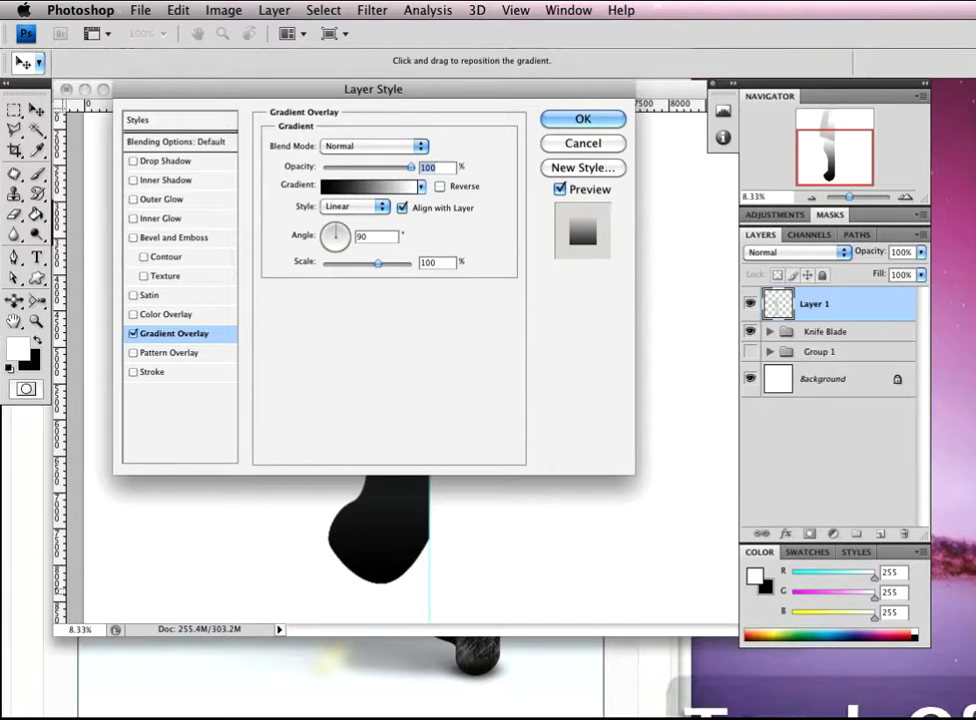
{"action": "left_click", "coordinate": [375, 146]}
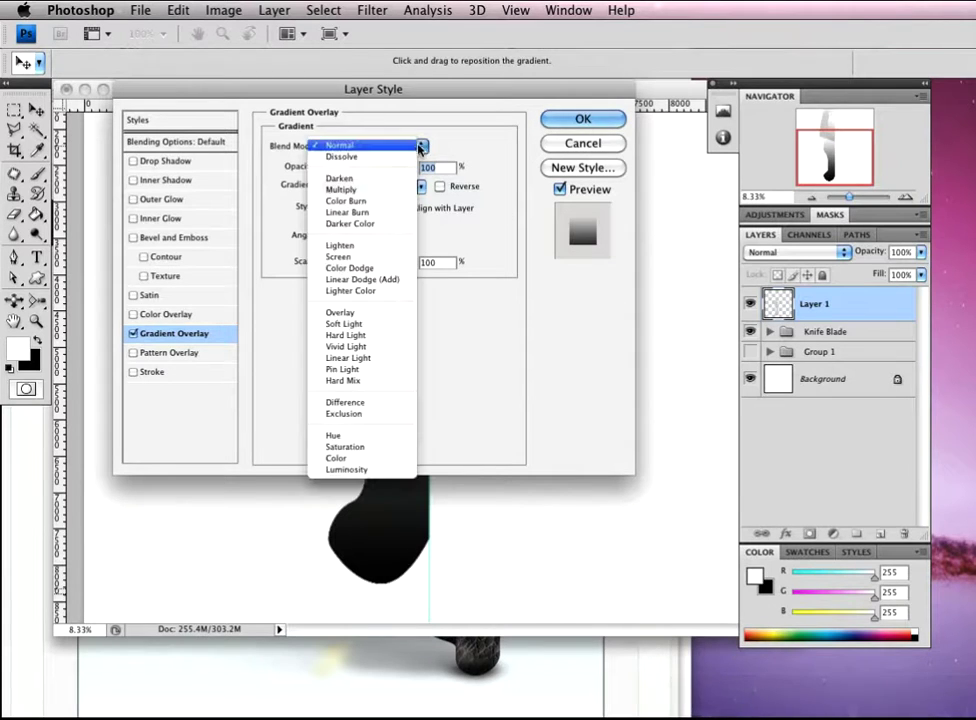
{"action": "left_click", "coordinate": [368, 190]}
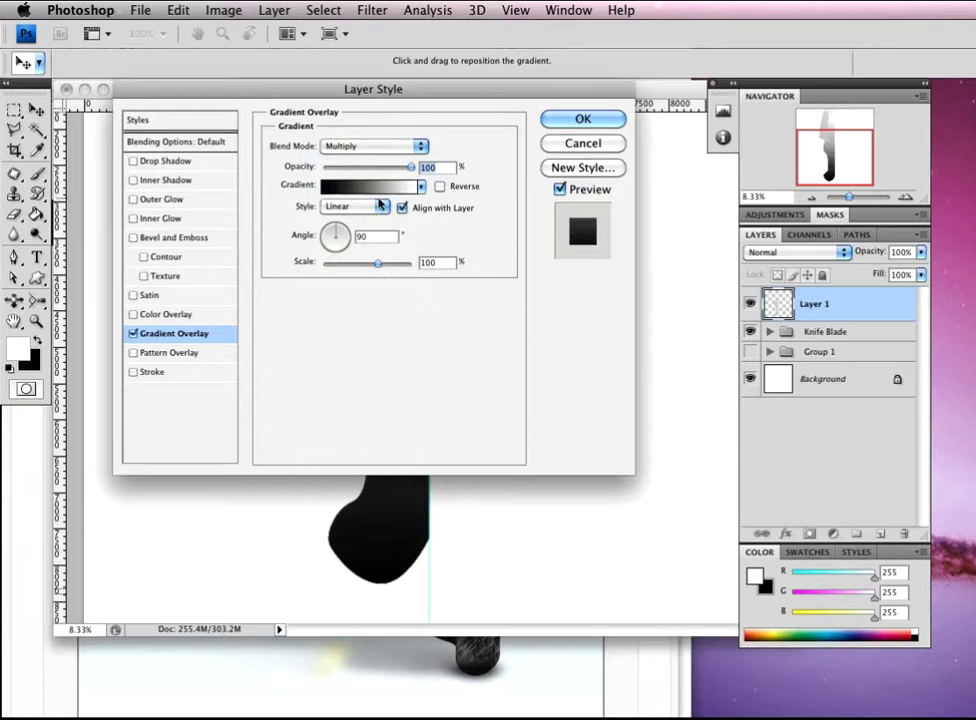
{"action": "type", "text": "10"}
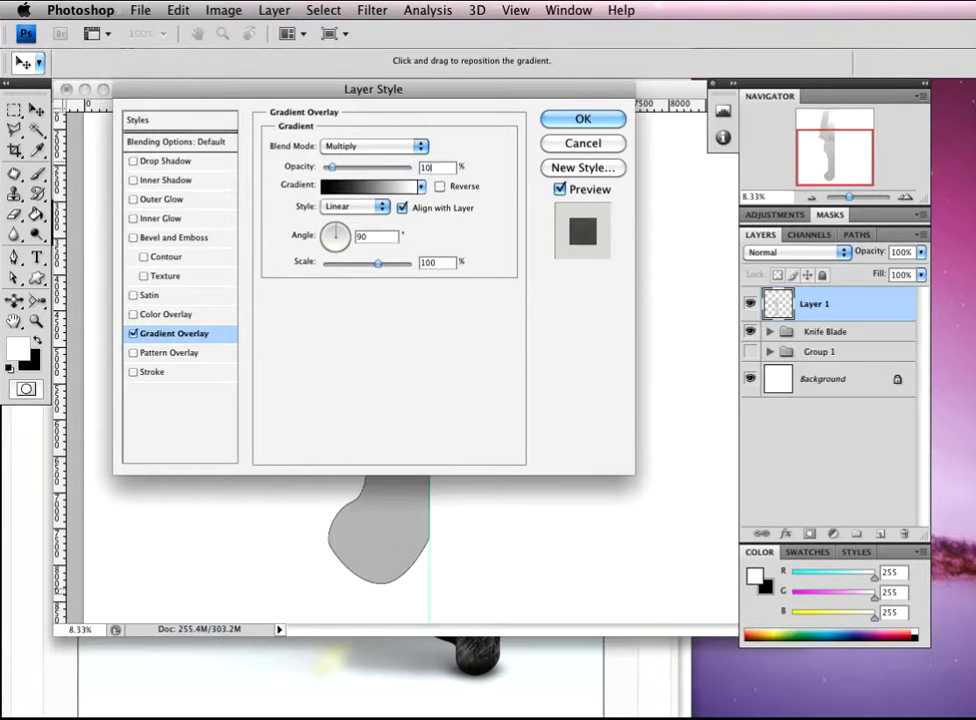
{"action": "key", "text": "Tab"}
{"action": "left_click", "coordinate": [134, 335]}
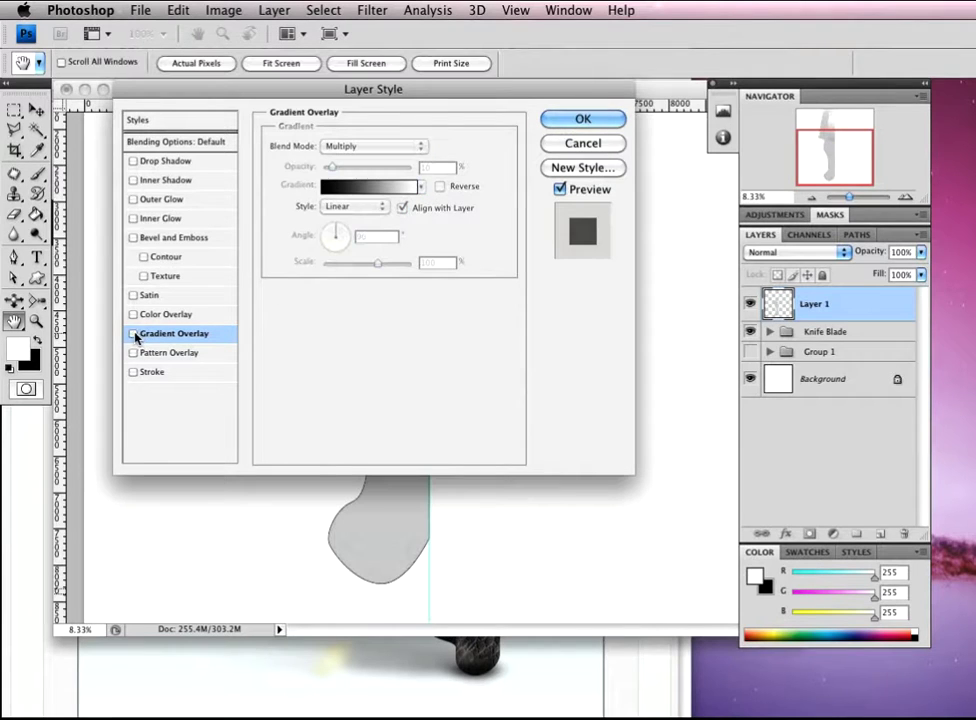
Add a Drop Shadow to the handle layer with 10% opacity, Global Light off and a -92° angle
{"action": "left_click", "coordinate": [178, 162]}
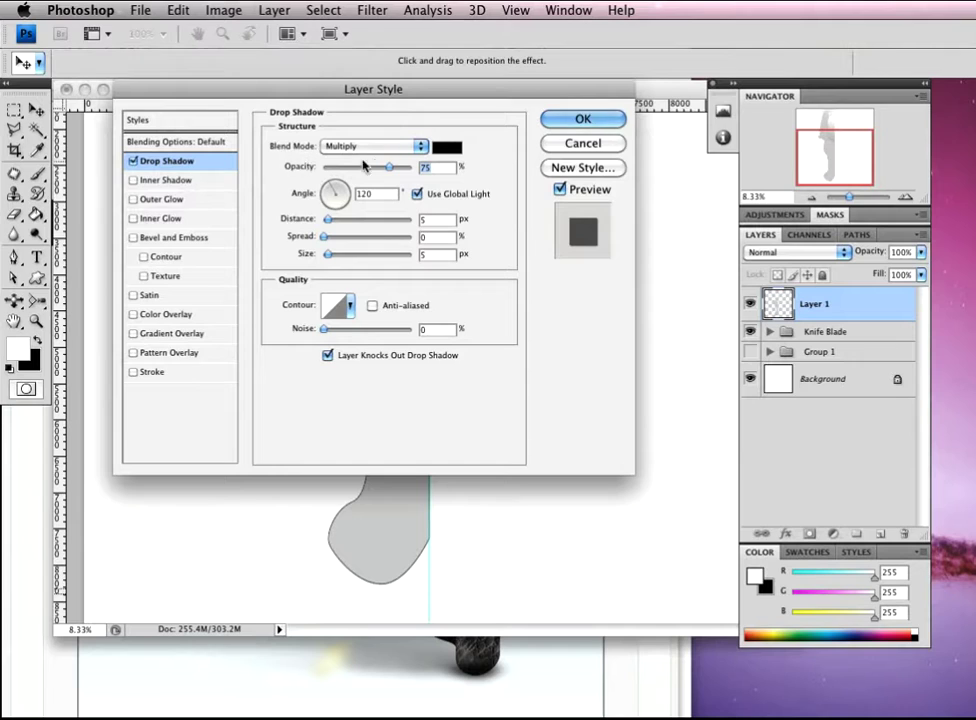
{"action": "type", "text": "10"}
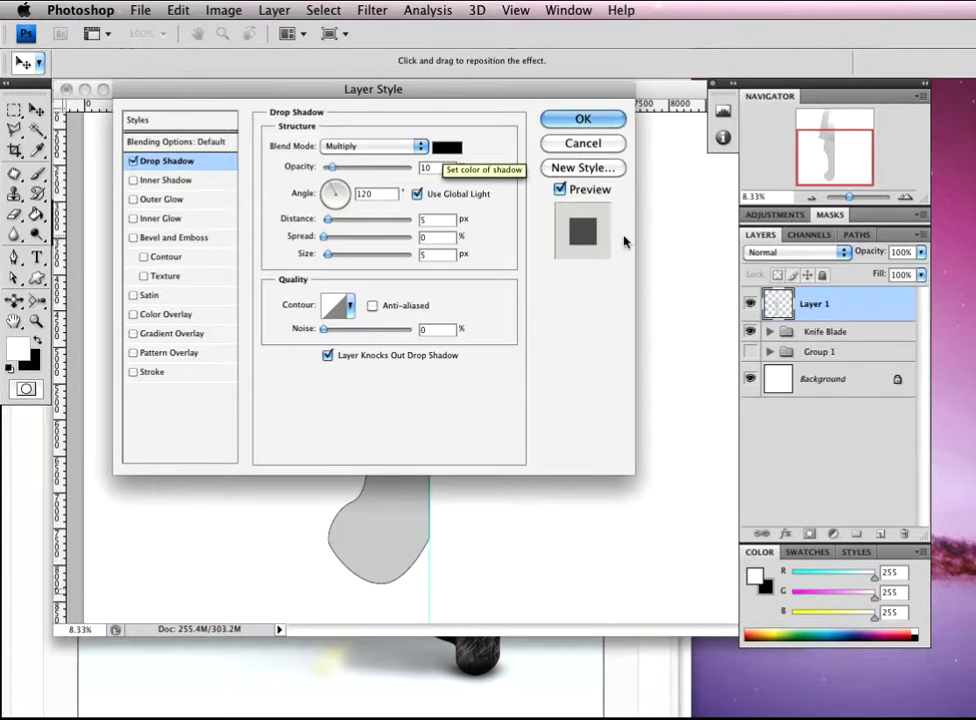
{"action": "left_click", "coordinate": [415, 194]}
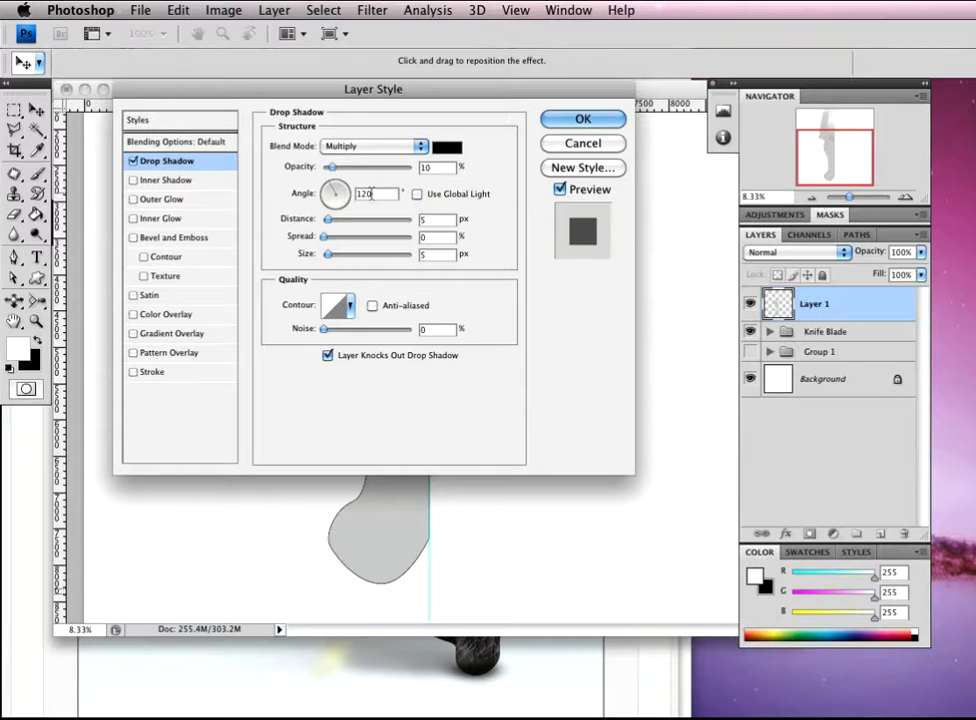
{"action": "type", "text": "-92"}
{"action": "key", "text": "Tab"}
{"action": "key", "text": "Tab"}
Enable a Gradient Overlay on the handle layer with Normal blend mode and 100% opacity
{"action": "left_click", "coordinate": [162, 333]}
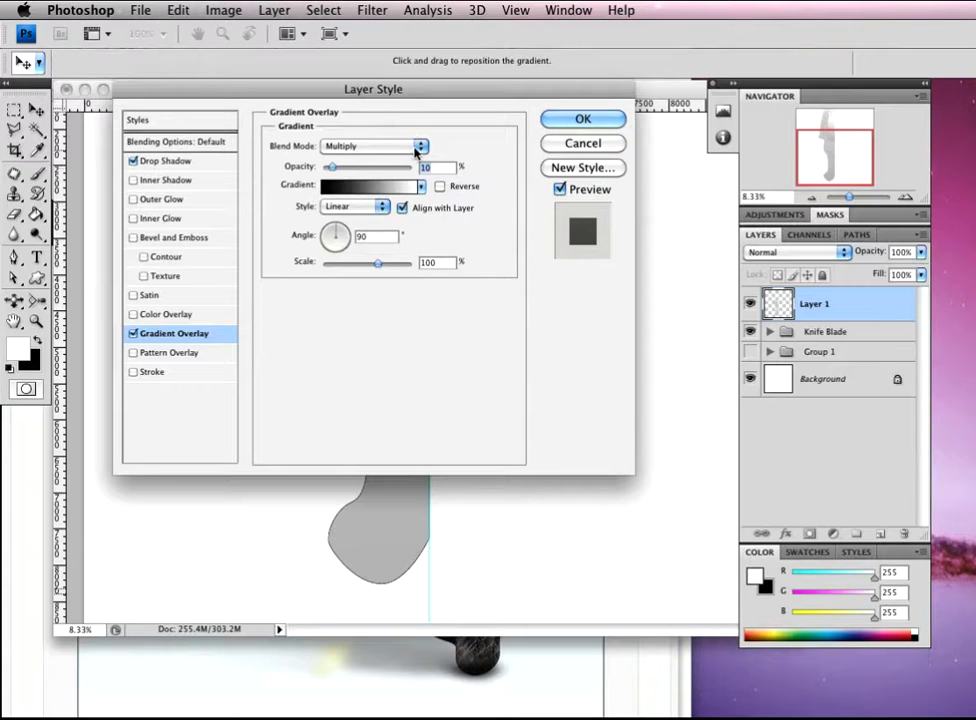
{"action": "left_click", "coordinate": [418, 147]}
{"action": "left_click", "coordinate": [377, 103]}
{"action": "type", "text": "100"}
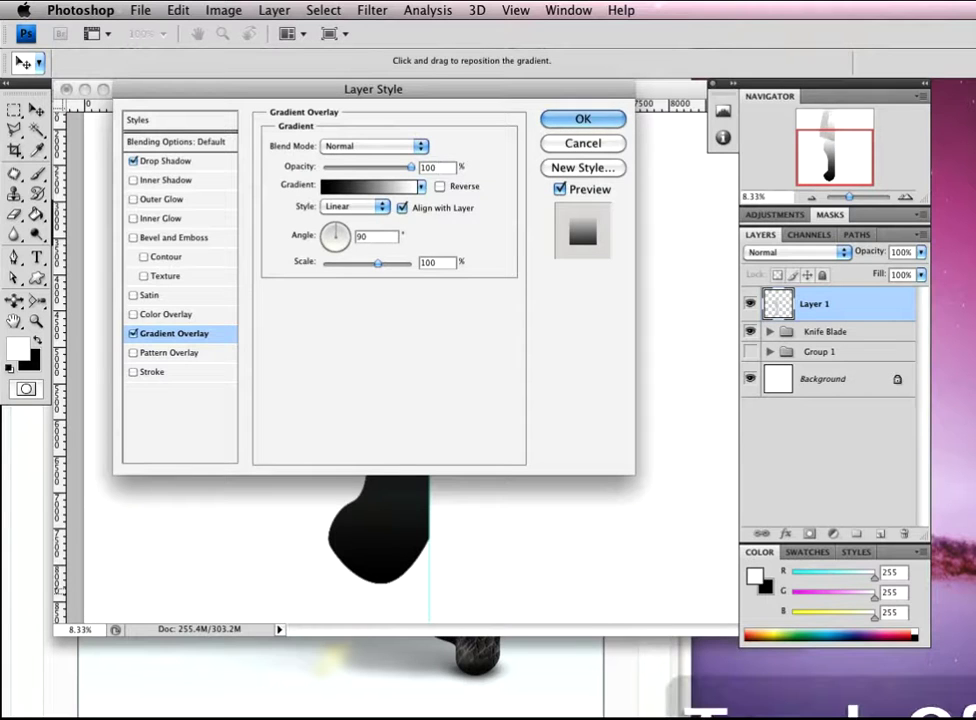
Open the overlay's gradient for editing and set its starting color stop to f4cd7e
{"action": "left_click", "coordinate": [368, 187]}
{"action": "left_click", "coordinate": [113, 366]}
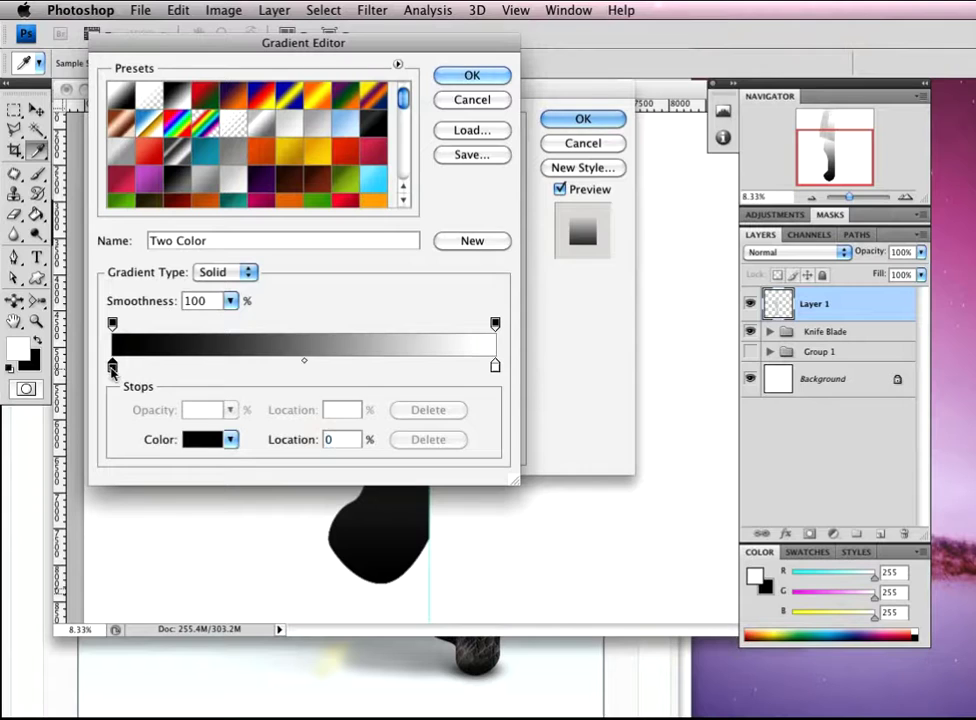
{"action": "double_click", "coordinate": [113, 366]}
{"action": "left_click", "coordinate": [414, 352]}
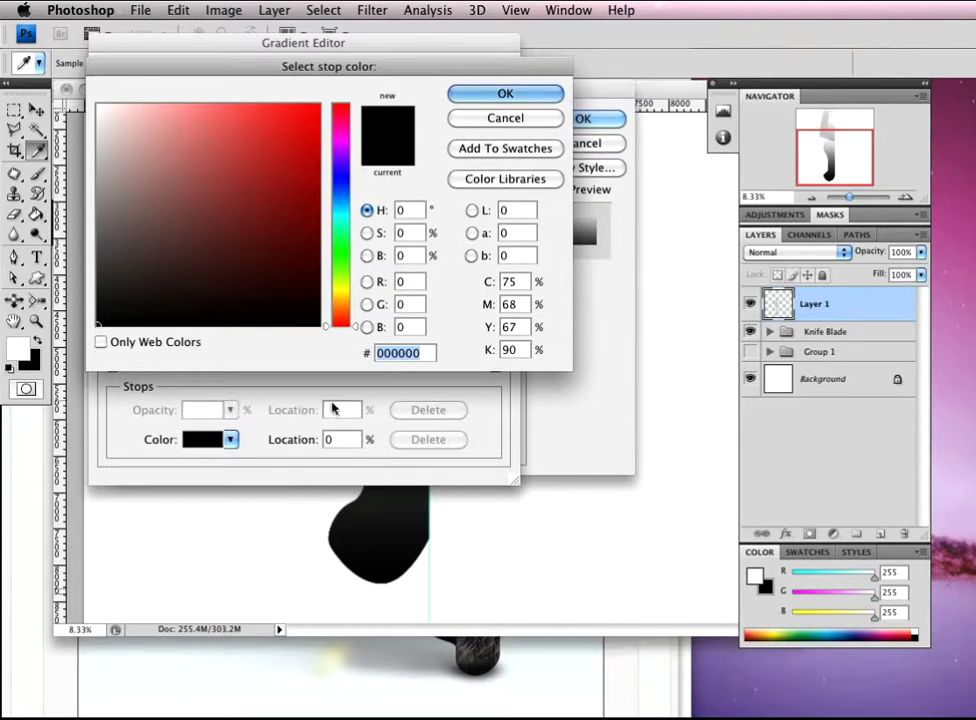
{"action": "type", "text": "f4"}
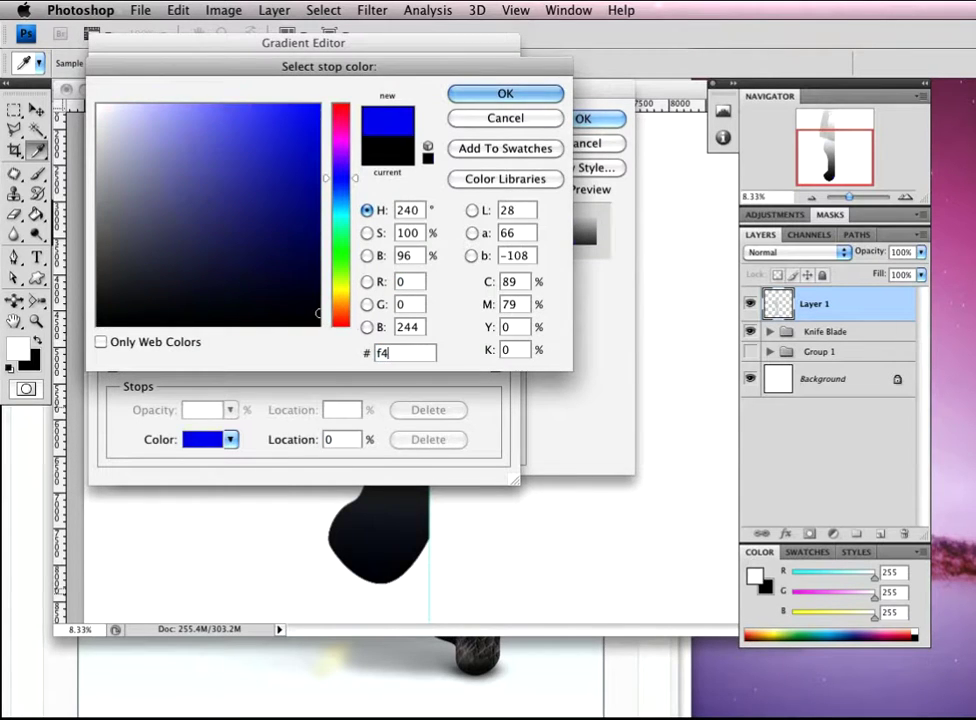
{"action": "type", "text": "cd"}
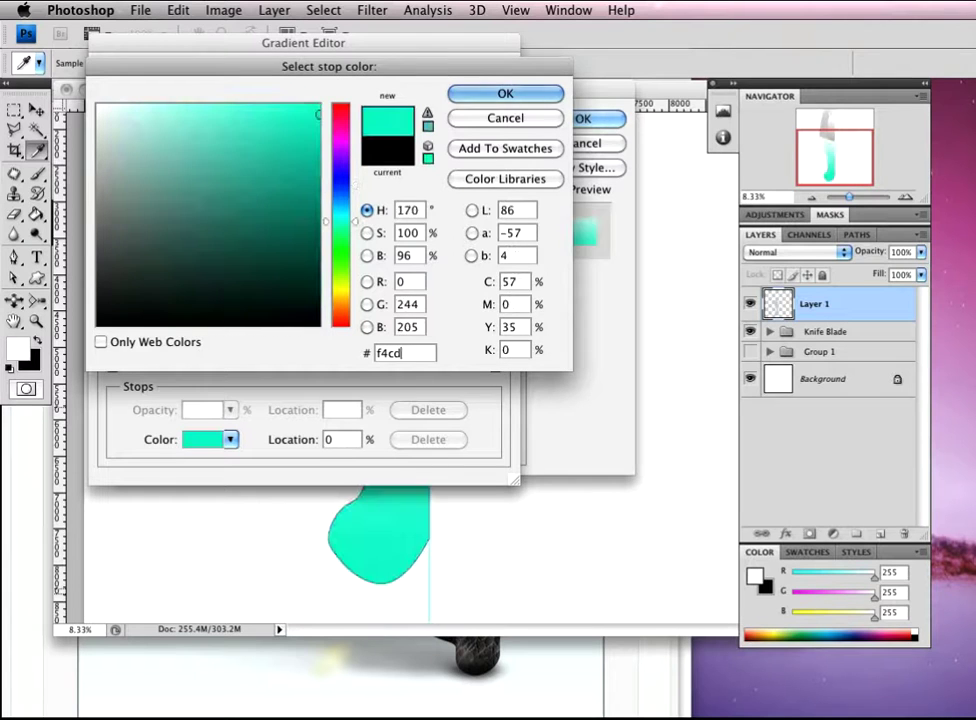
{"action": "type", "text": "7e"}
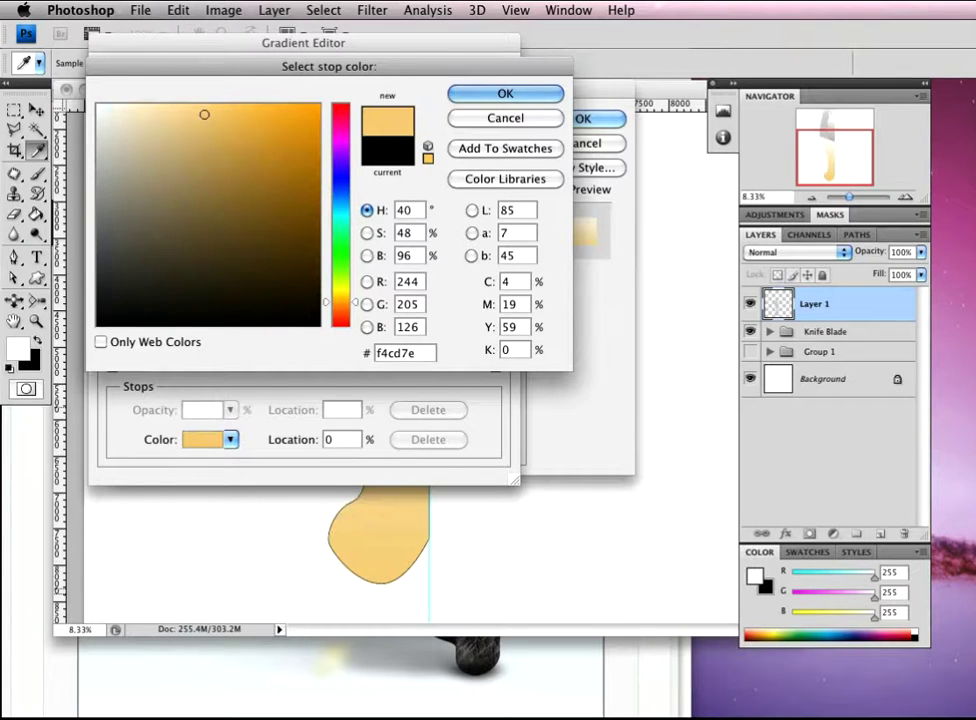
{"action": "left_click", "coordinate": [505, 93]}
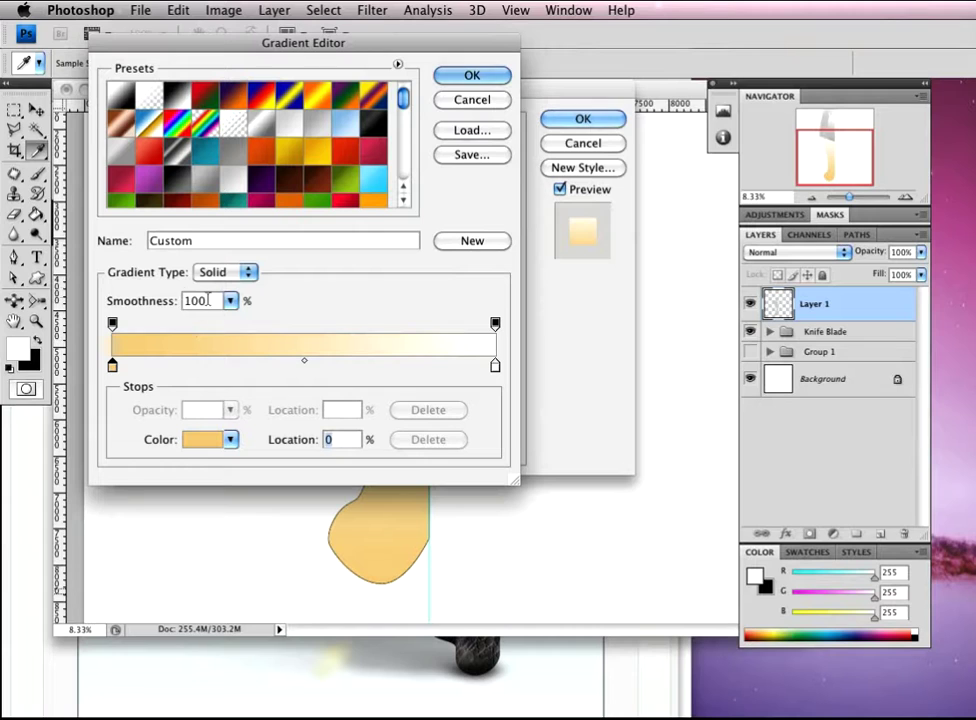
Add a gradient color stop at 14% with the color dcb000
{"action": "left_click", "coordinate": [160, 366]}
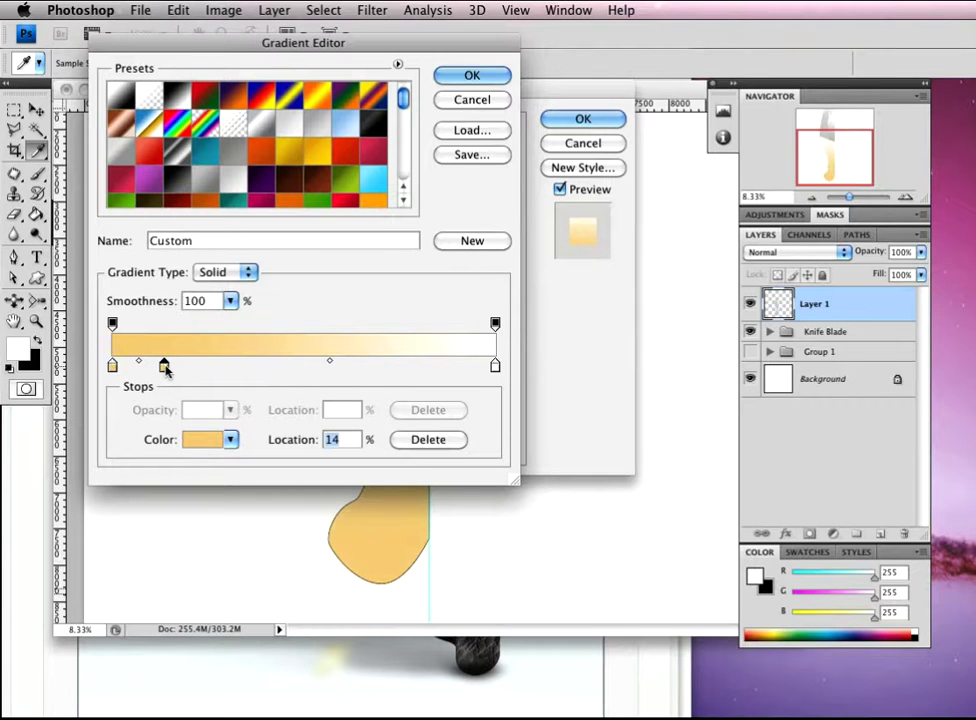
{"action": "double_click", "coordinate": [162, 366]}
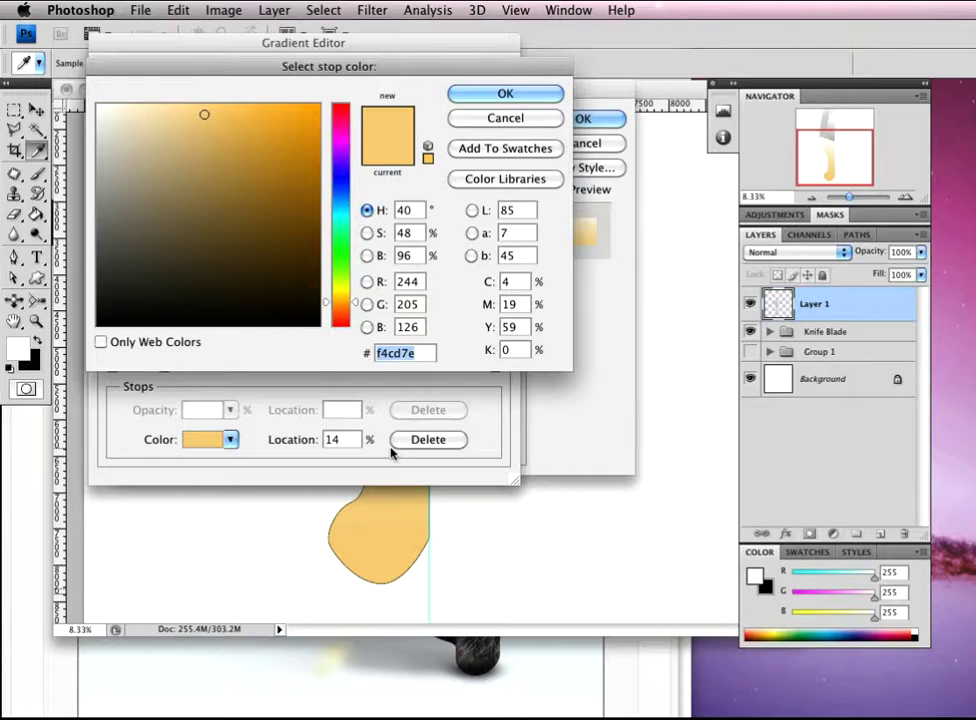
{"action": "type", "text": "dcb"}
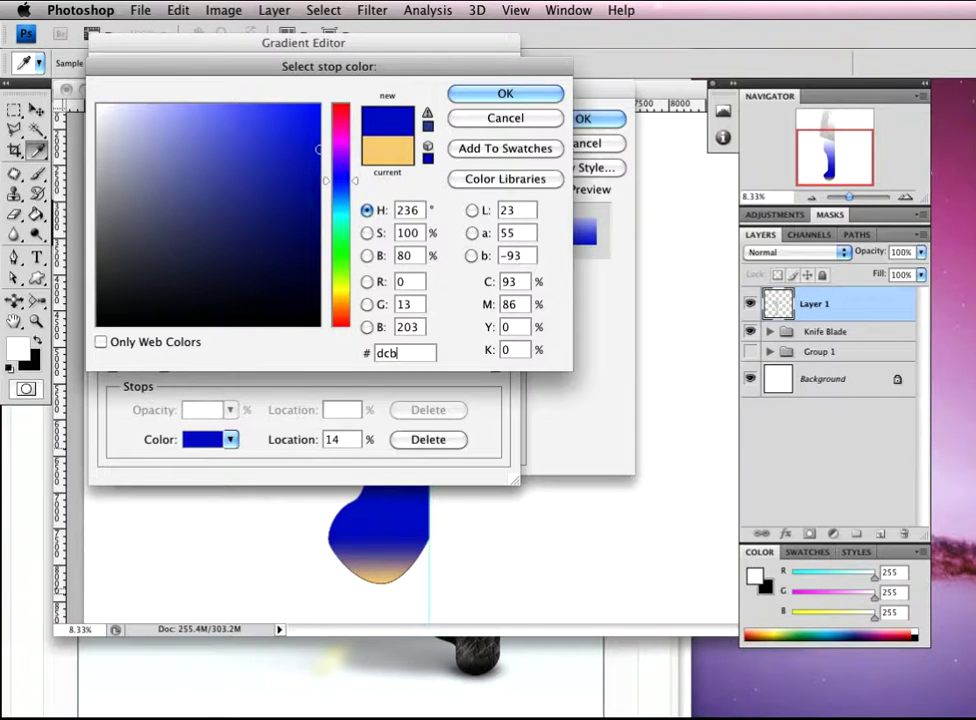
{"action": "type", "text": "000"}
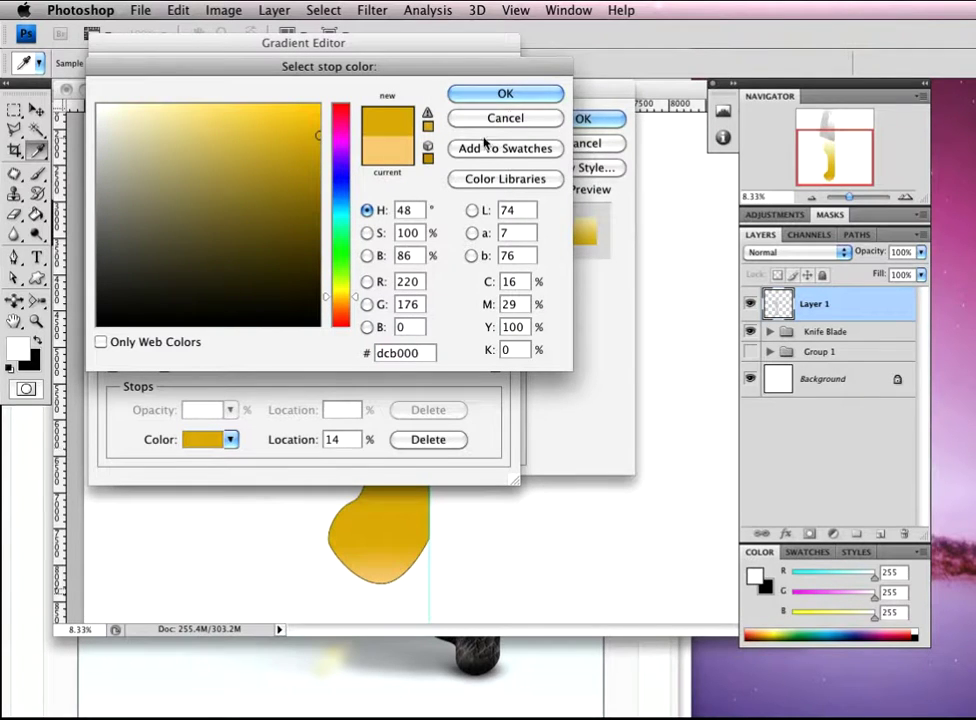
{"action": "left_click", "coordinate": [511, 94]}
Add a gradient color stop at 28% and set its color to fed325
{"action": "left_click", "coordinate": [218, 366]}
{"action": "double_click", "coordinate": [218, 366]}
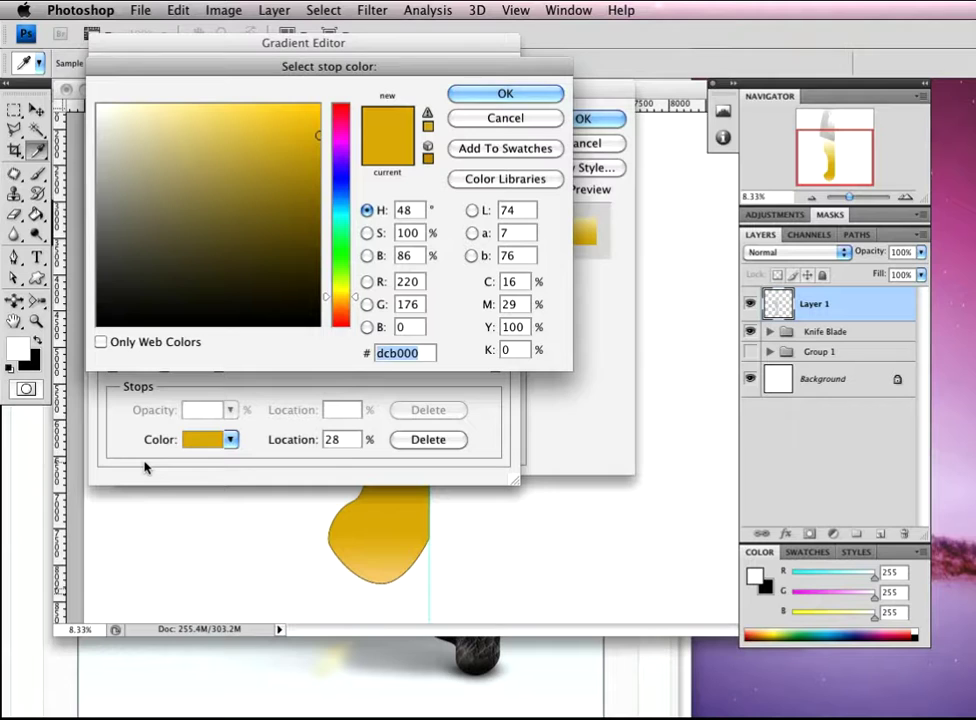
{"action": "type", "text": "fed"}
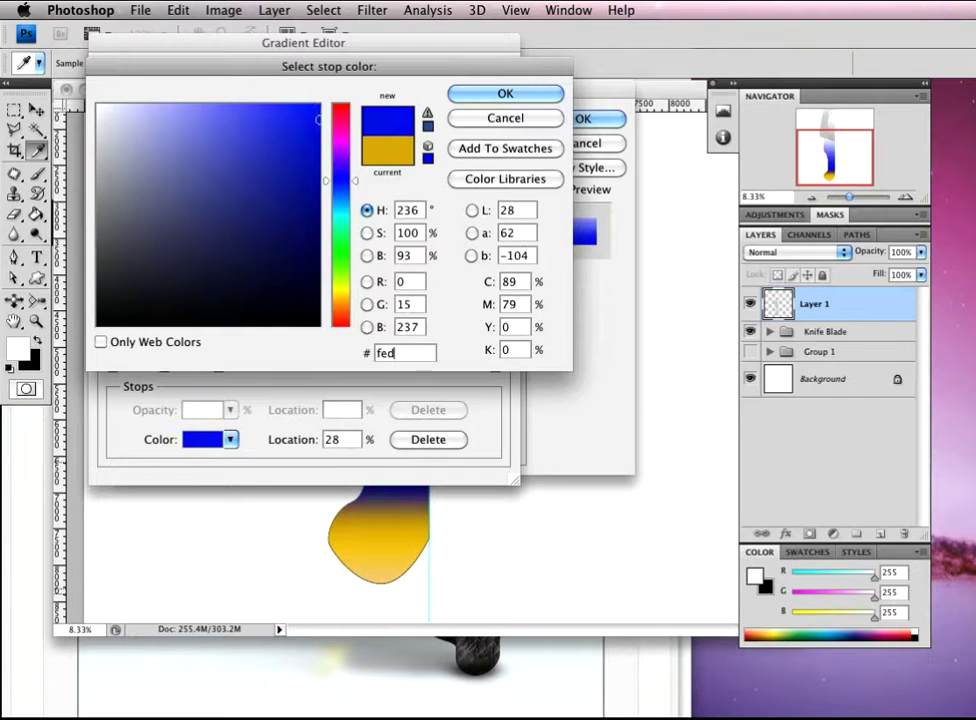
{"action": "type", "text": "325"}
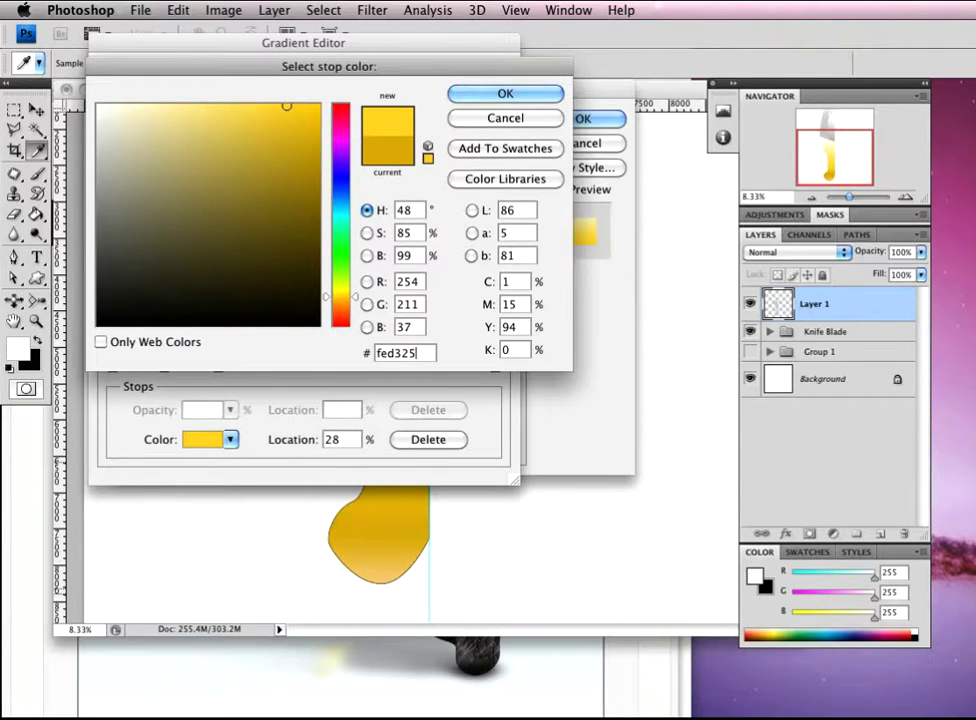
{"action": "left_click", "coordinate": [505, 93]}
Add a pale yellow gradient color stop at 43% using fff3c4
{"action": "left_click", "coordinate": [279, 367]}
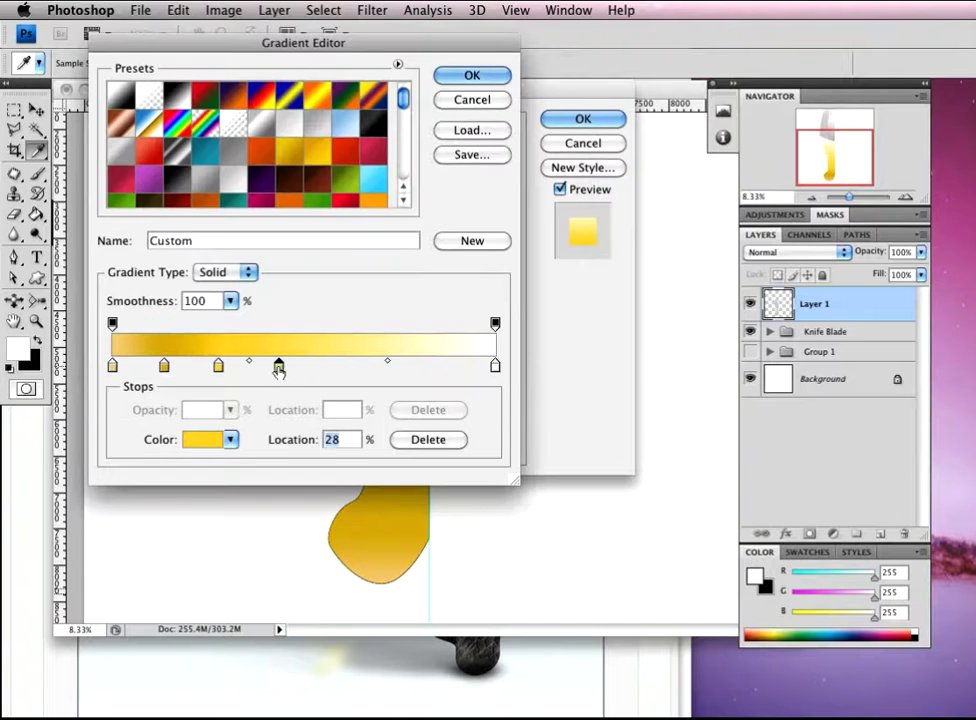
{"action": "double_click", "coordinate": [279, 367]}
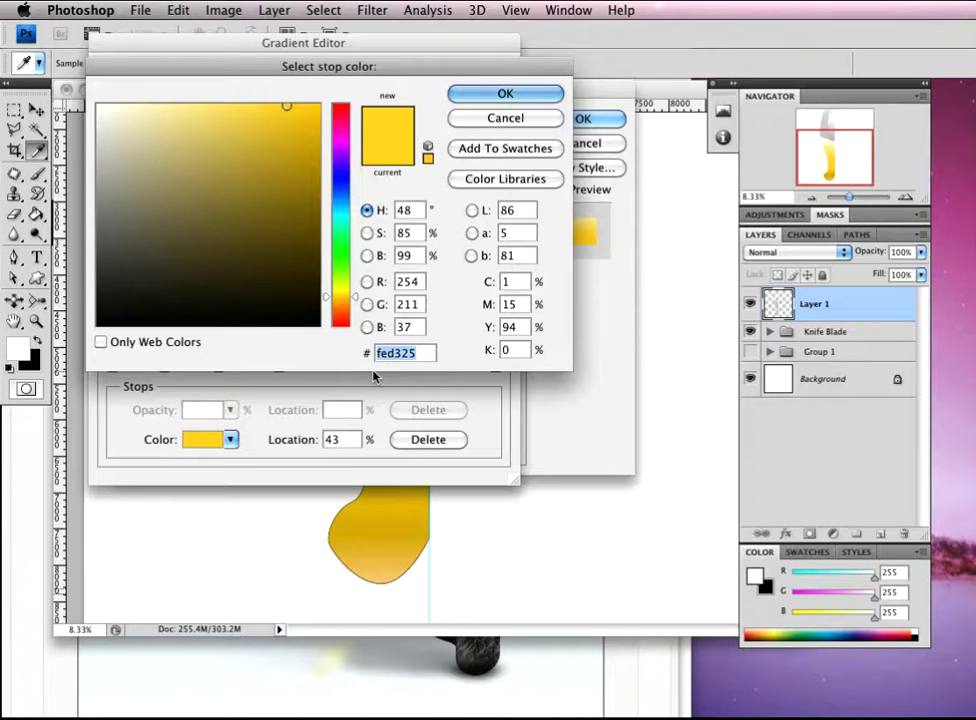
{"action": "type", "text": "fff"}
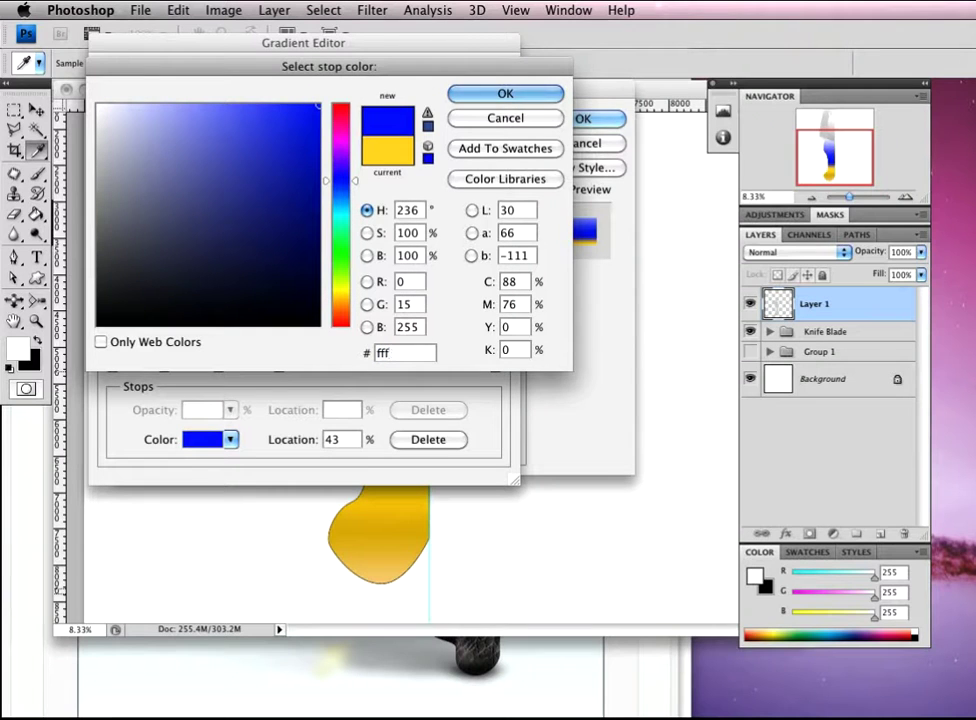
{"action": "type", "text": "3c4"}
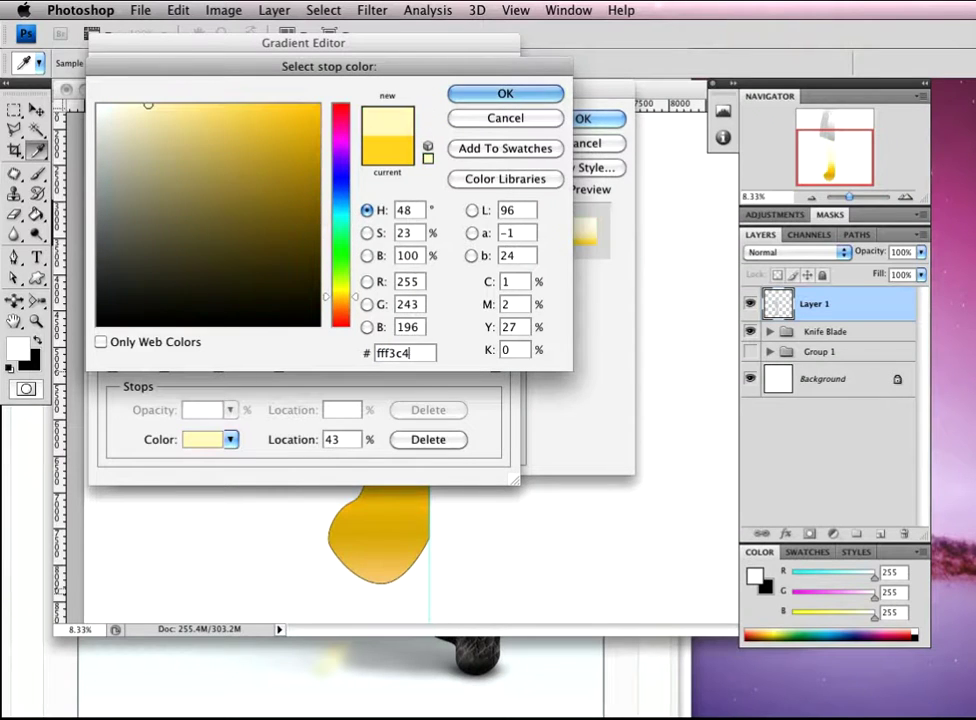
{"action": "left_click", "coordinate": [501, 95]}
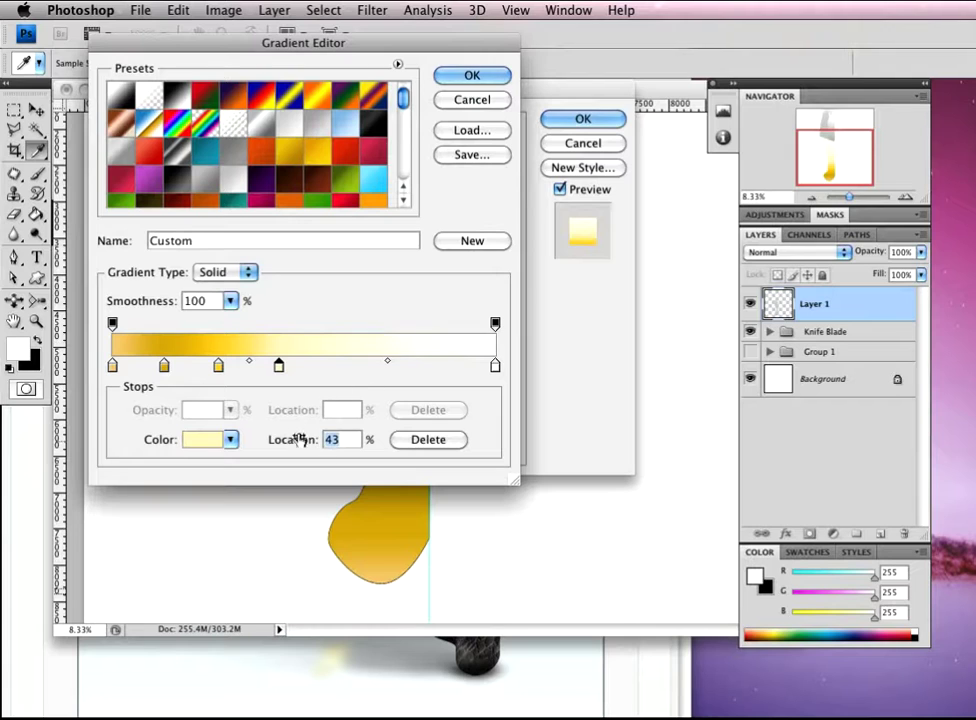
Add a color stop at 52%, just past the pale yellow one, and color it ffe785
{"action": "left_click_drag", "start_coordinate": [279, 366], "coordinate": [309, 366]}
{"action": "double_click", "coordinate": [309, 366]}
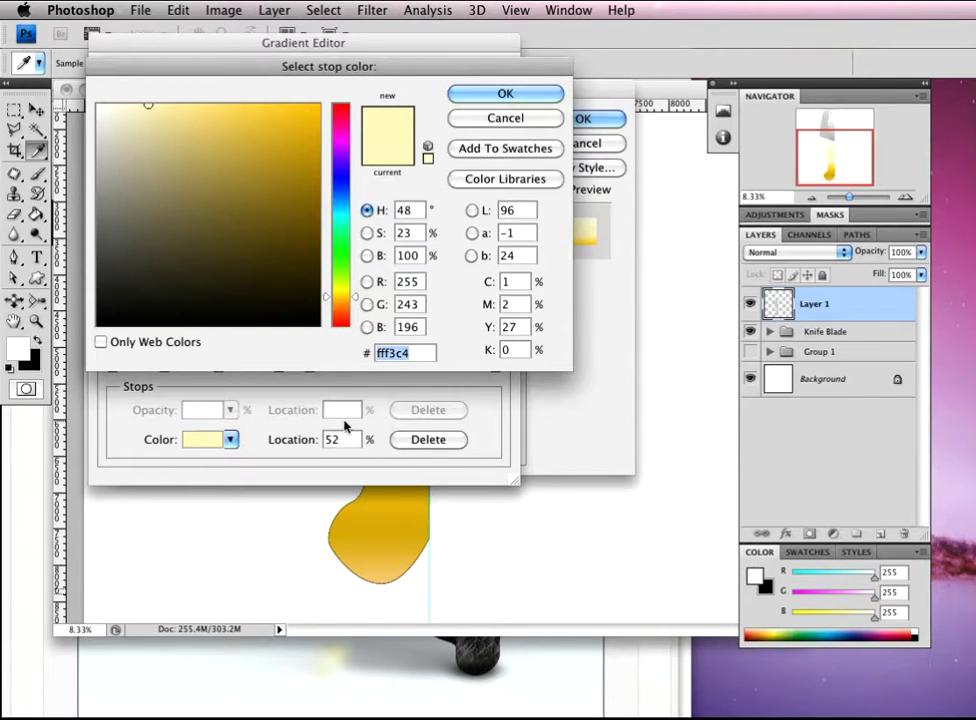
{"action": "type", "text": "ffe"}
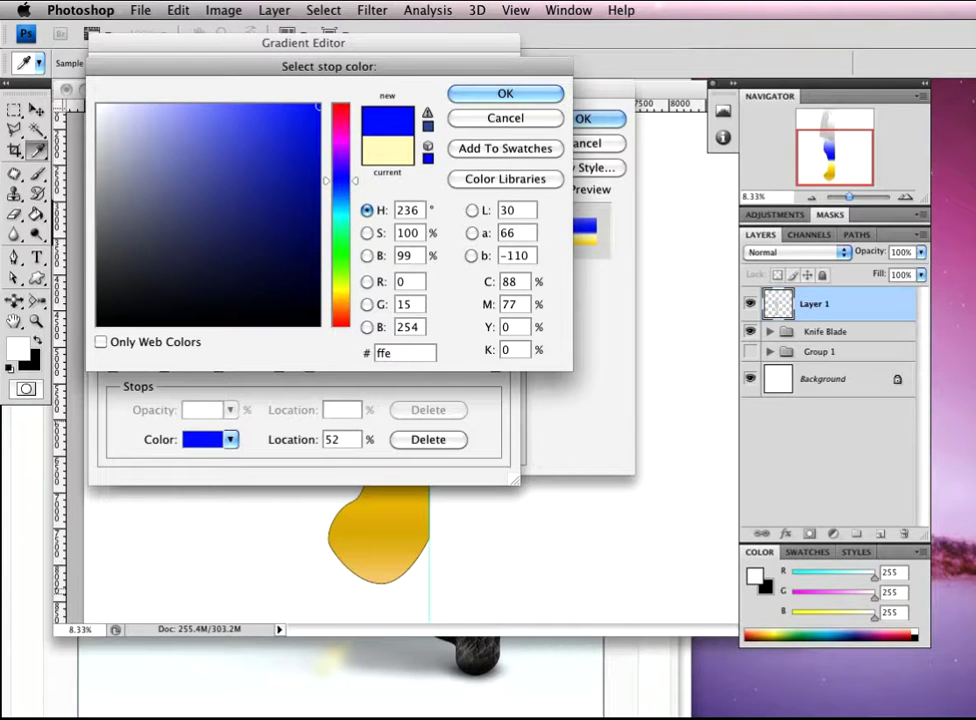
{"action": "type", "text": "785"}
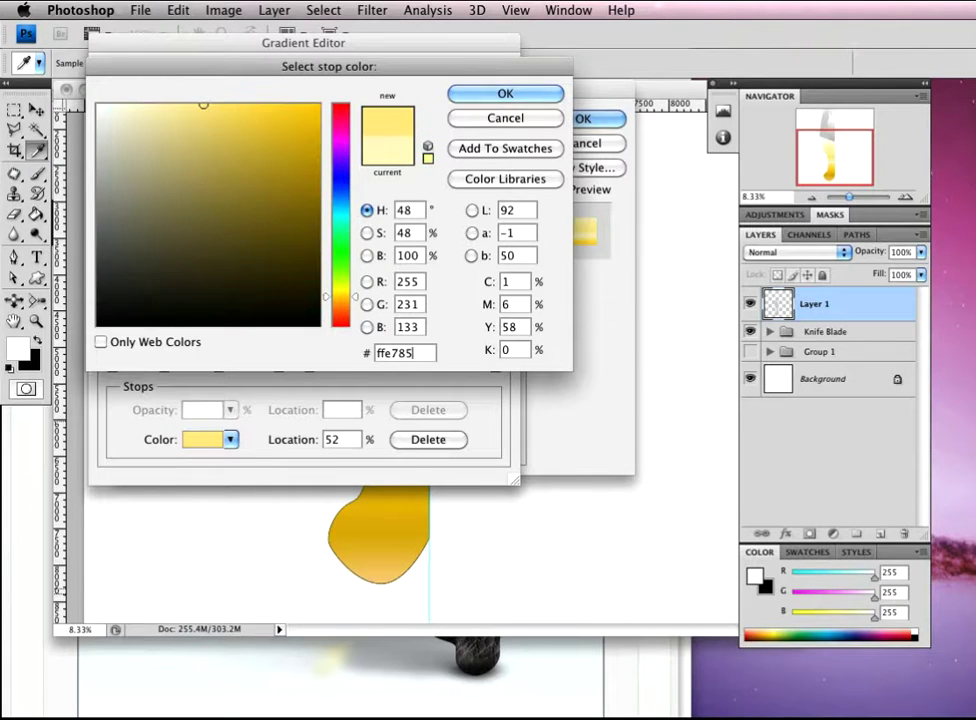
{"action": "left_click", "coordinate": [503, 94]}
Add a dark gold gradient color stop at 65% using c09a02
{"action": "left_click", "coordinate": [362, 367]}
{"action": "left_click_drag", "start_coordinate": [358, 378], "coordinate": [355, 376]}
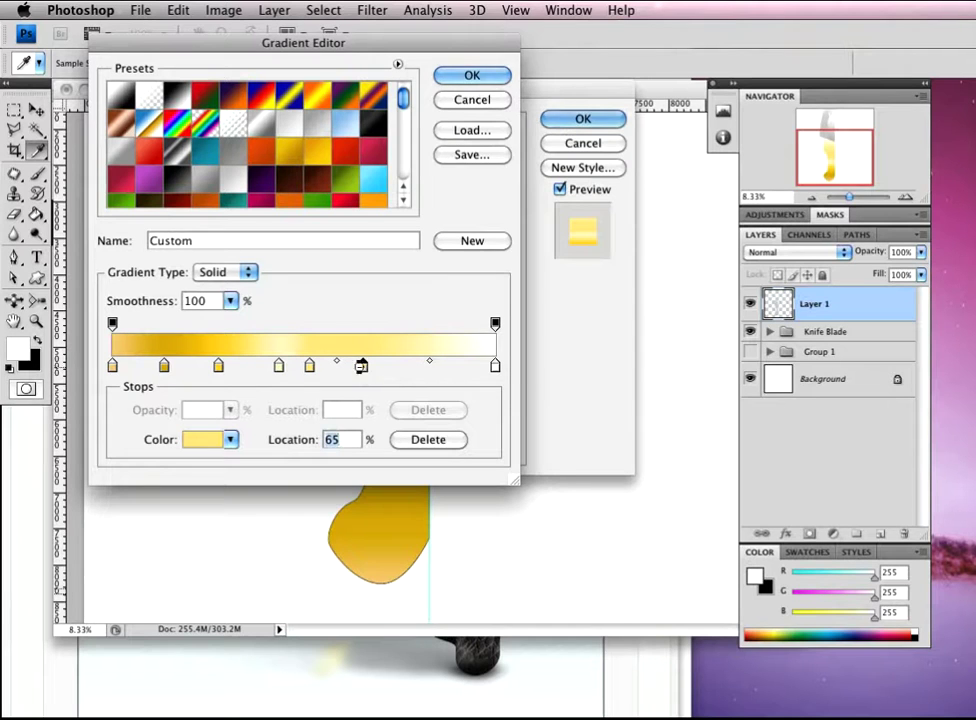
{"action": "double_click", "coordinate": [362, 368]}
{"action": "double_click", "coordinate": [398, 353]}
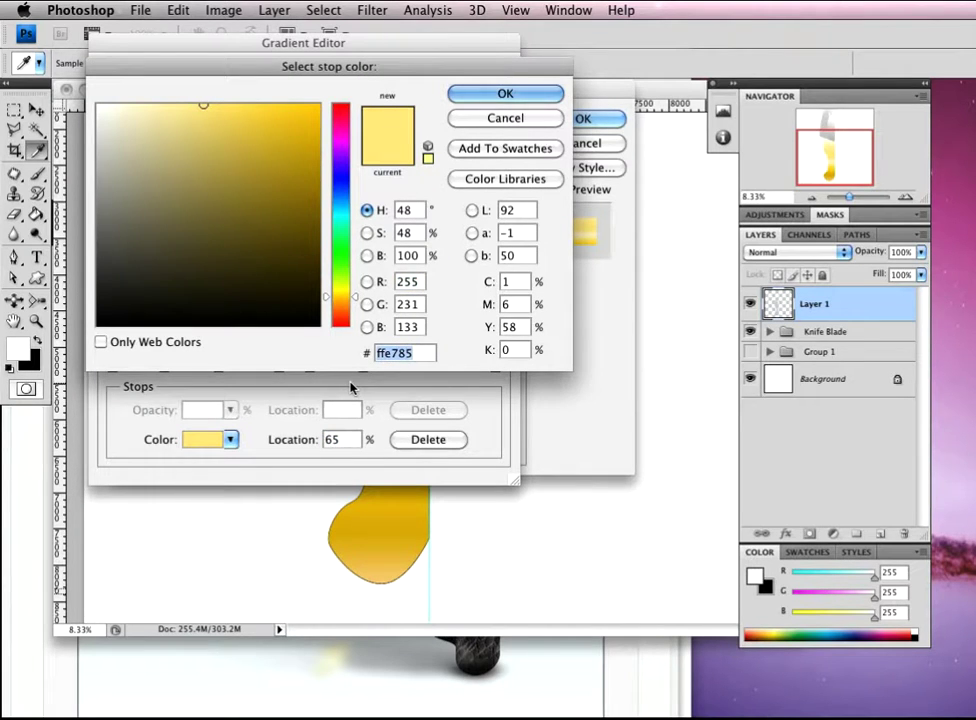
{"action": "type", "text": "c09"}
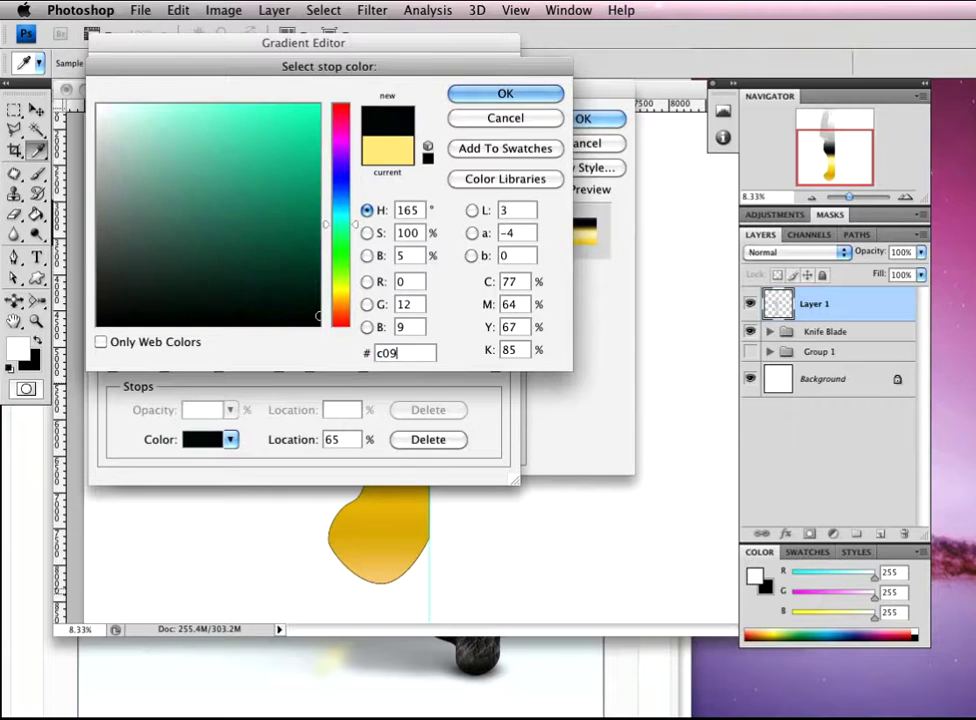
{"action": "type", "text": "a02"}
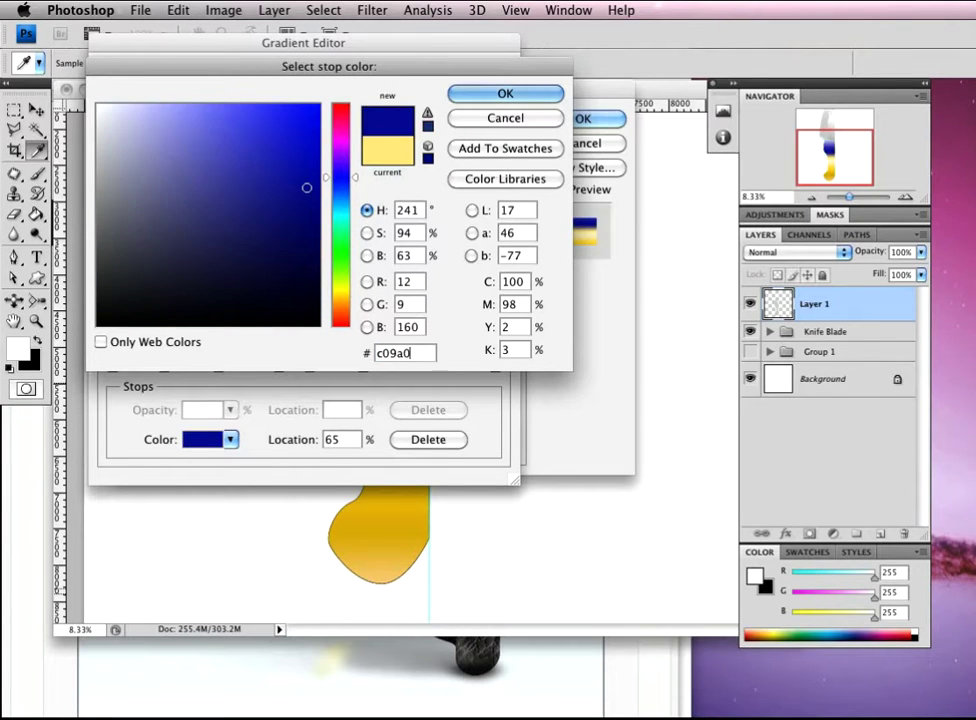
{"action": "left_click", "coordinate": [504, 95]}
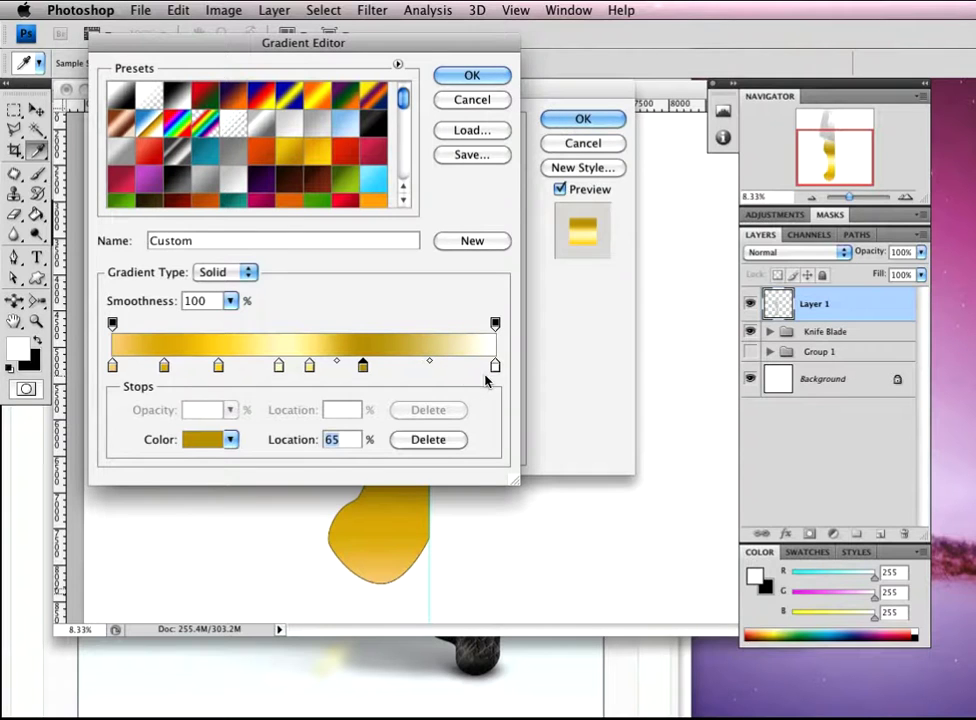
Change the white end stop of the gradient at 100% to the yellow ffde5b
{"action": "double_click", "coordinate": [495, 368]}
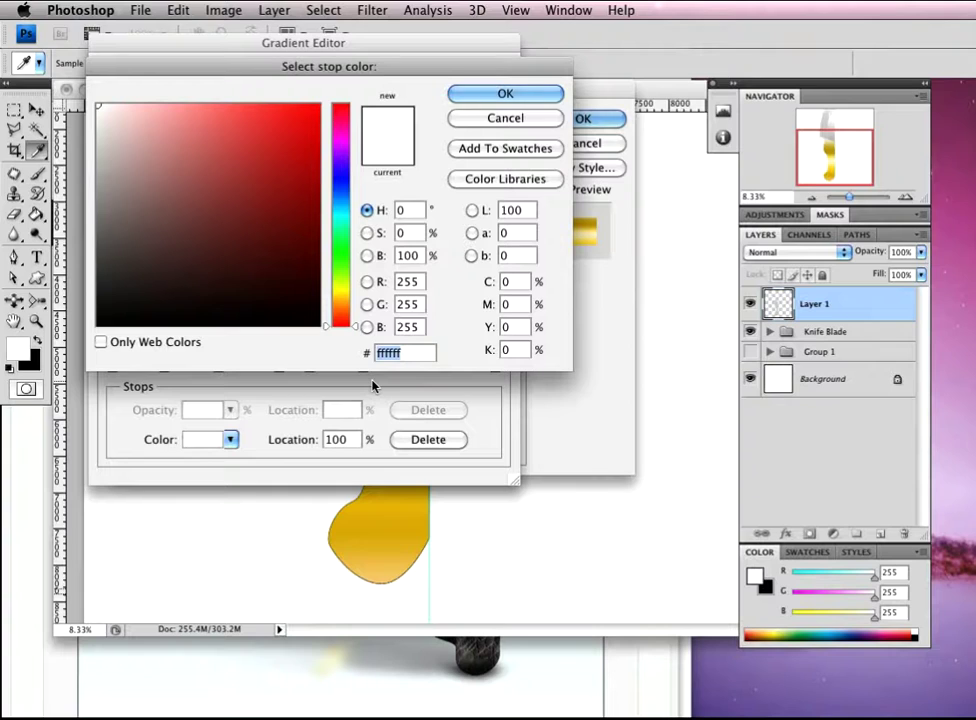
{"action": "type", "text": "ffd"}
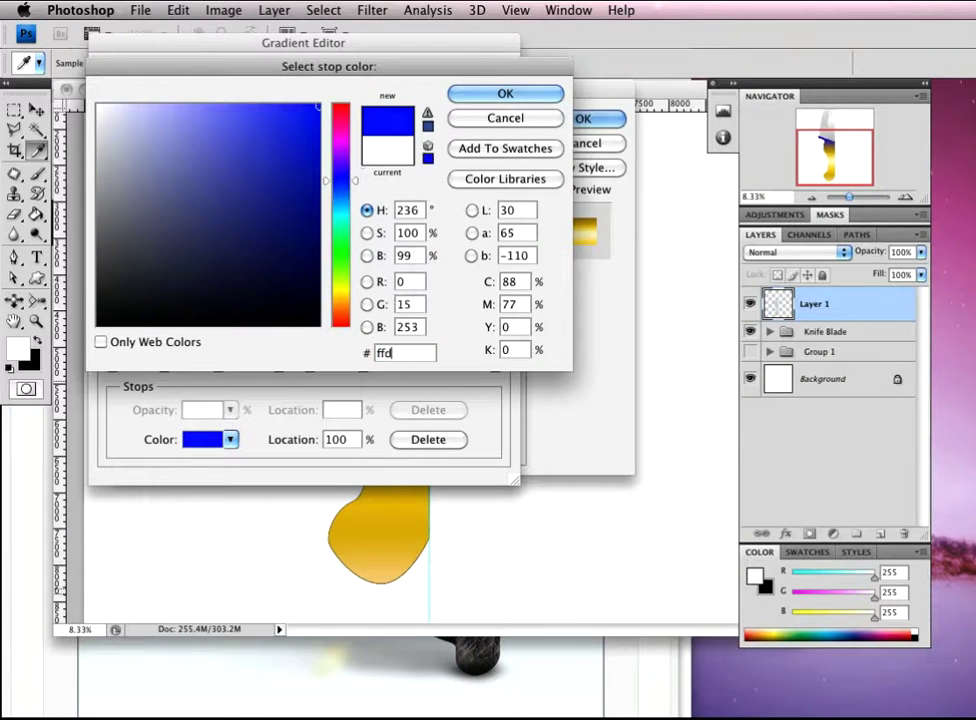
{"action": "type", "text": "e5"}
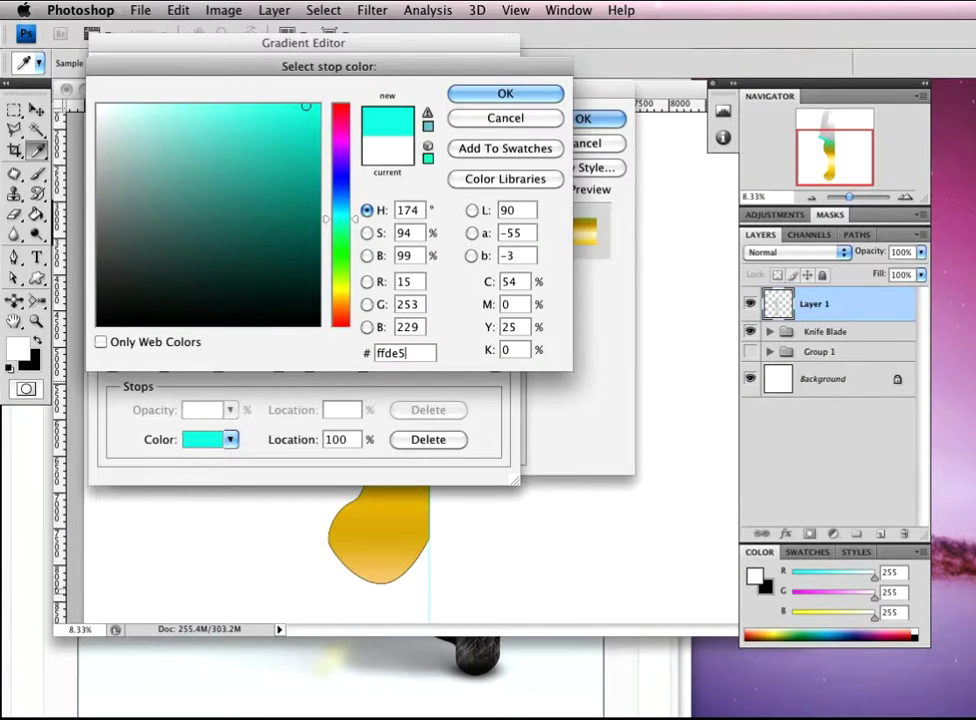
{"action": "type", "text": "b"}
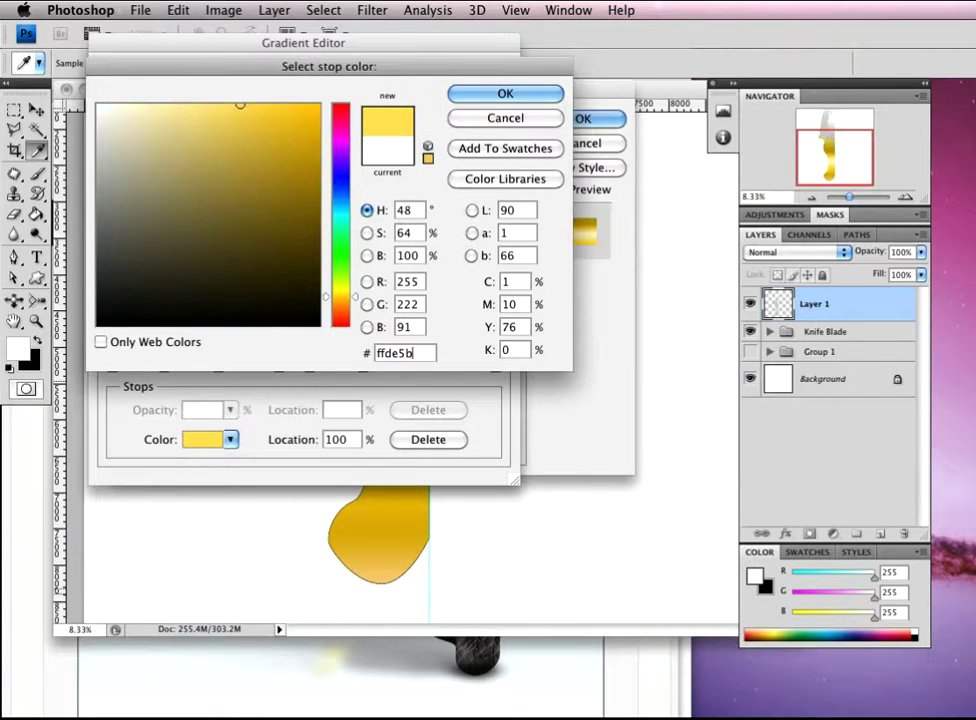
{"action": "left_click", "coordinate": [531, 100]}
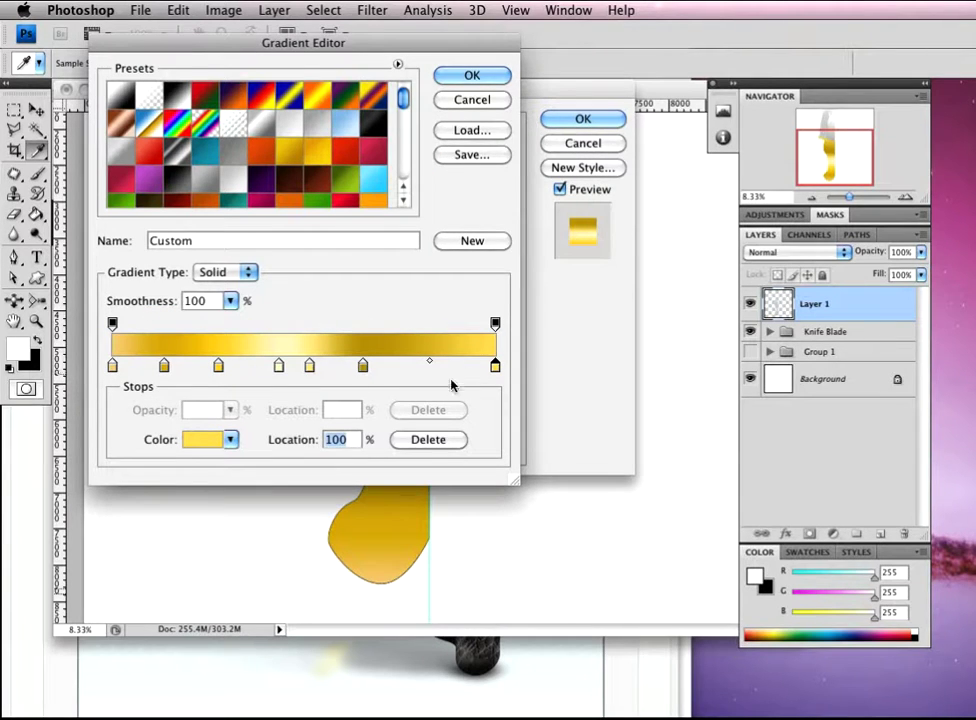
Reposition the gradient's color stops: dark gold to 81%, pale yellow to 32%, and the bright yellow stop slightly closer to the start
{"action": "left_click_drag", "start_coordinate": [364, 367], "coordinate": [425, 366]}
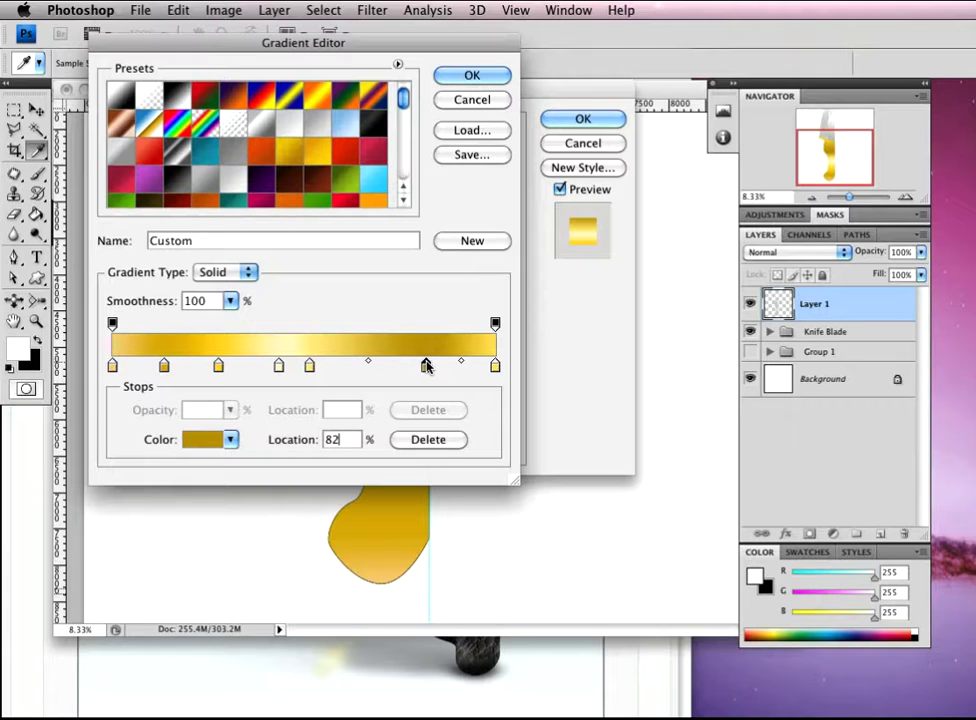
{"action": "left_click", "coordinate": [423, 366]}
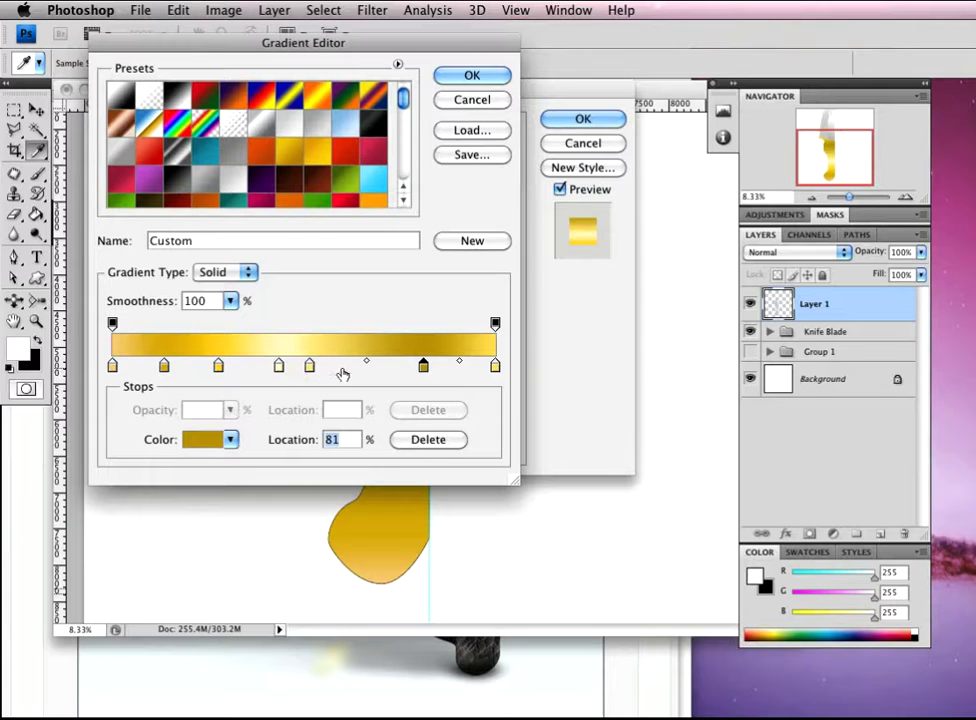
{"action": "left_click_drag", "start_coordinate": [278, 366], "coordinate": [237, 368]}
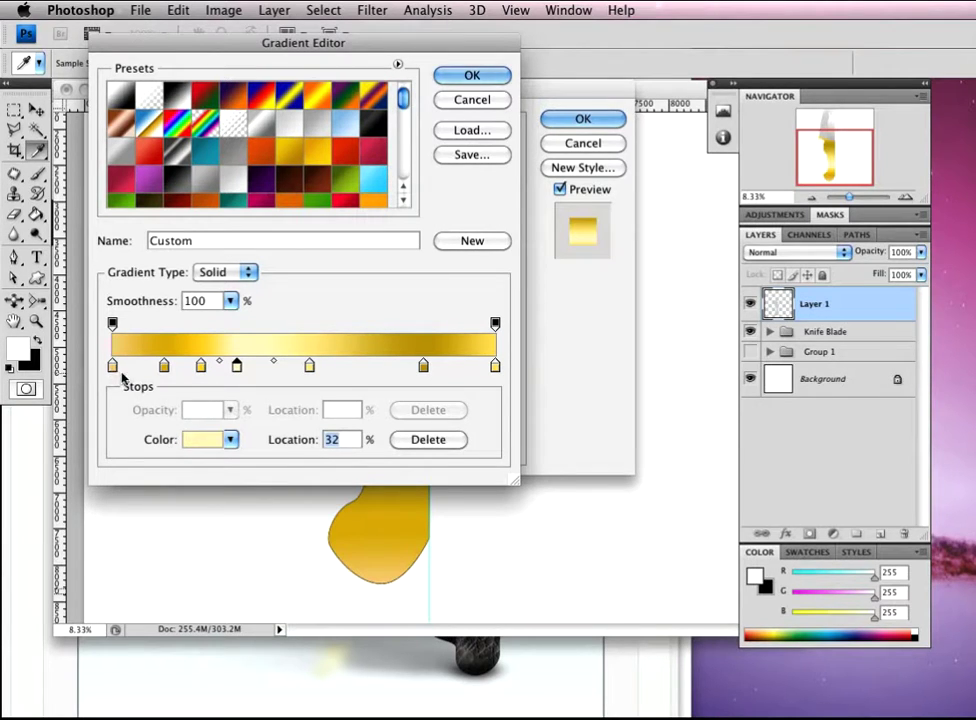
Accept the edited gradient, set the gradient overlay's angle to 0°, and apply the layer style to the handle
{"action": "left_click", "coordinate": [466, 75]}
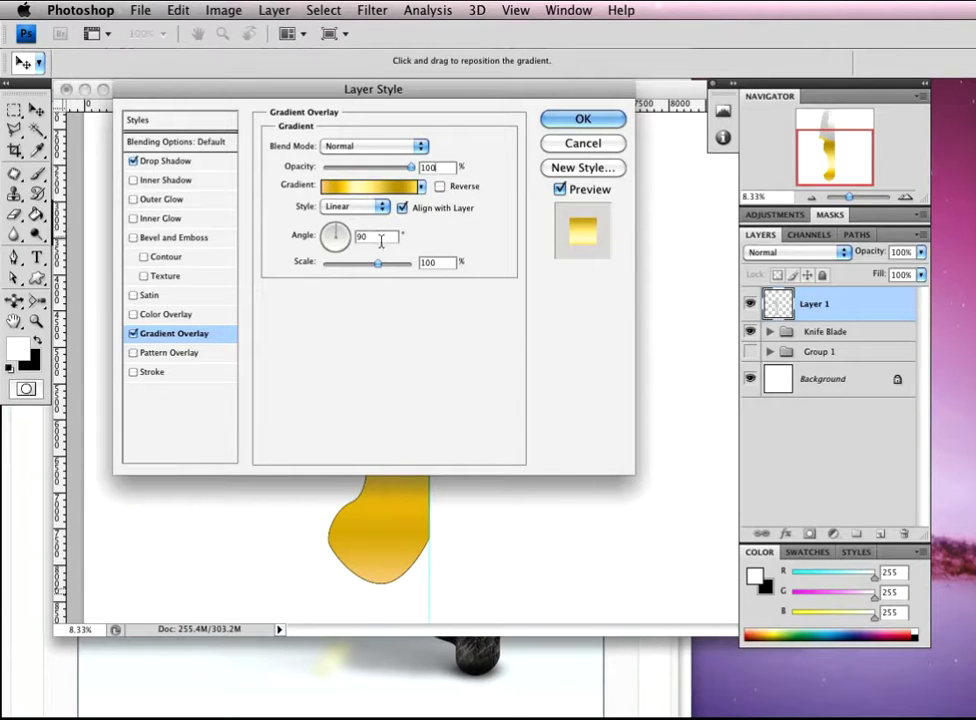
{"action": "type", "text": "0"}
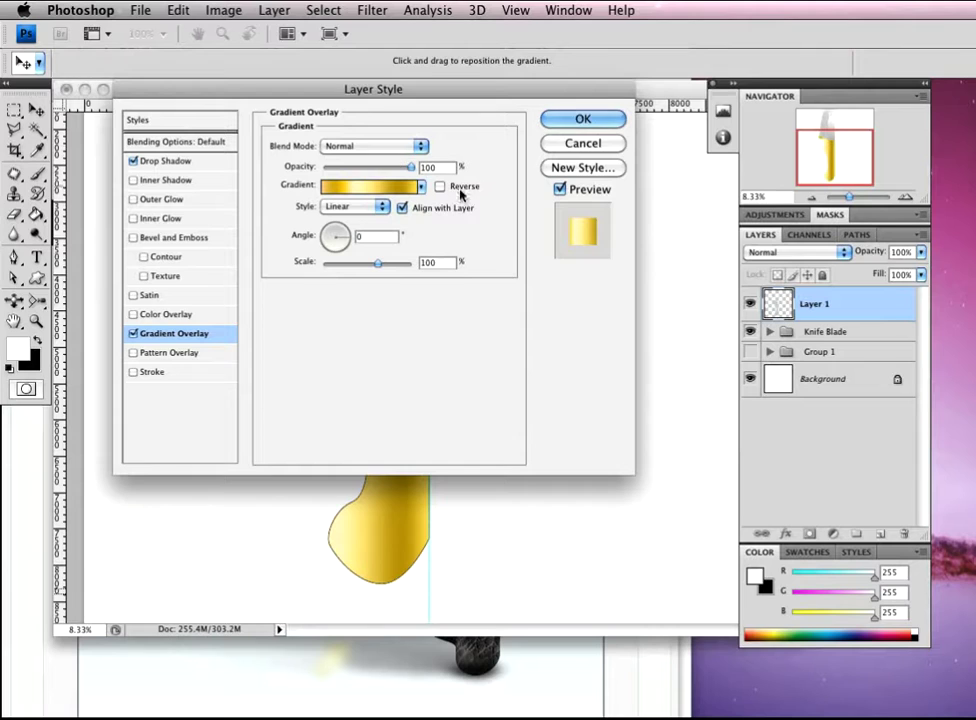
{"action": "left_click", "coordinate": [578, 120]}
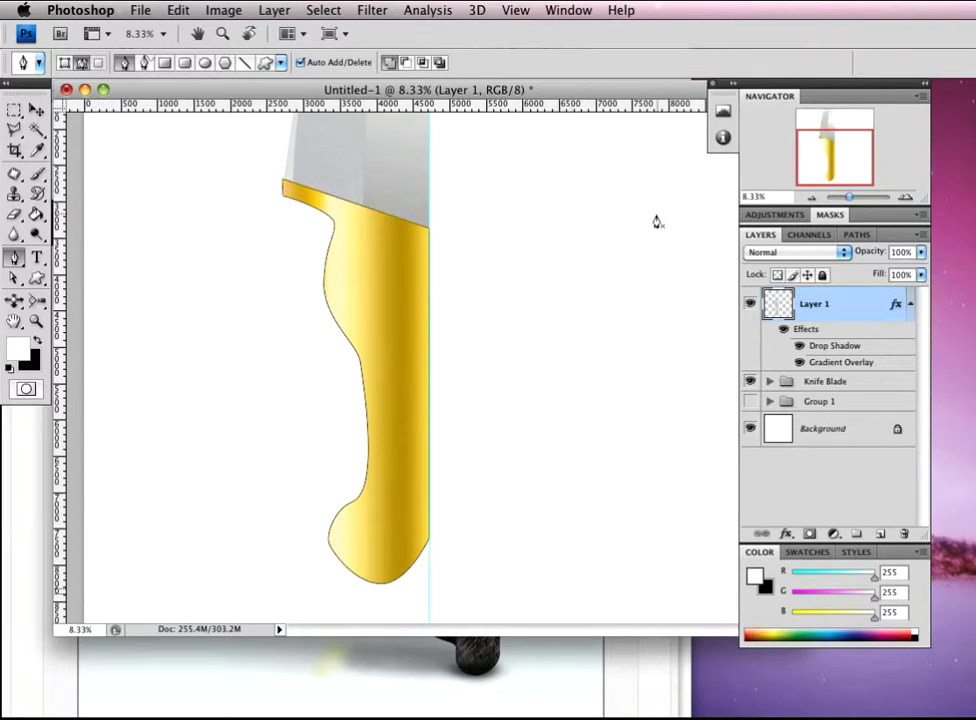
Duplicate Layer 1, rename the copy "golden hilt" and rename the original layer "hilt"
{"action": "key", "text": "super+j"}
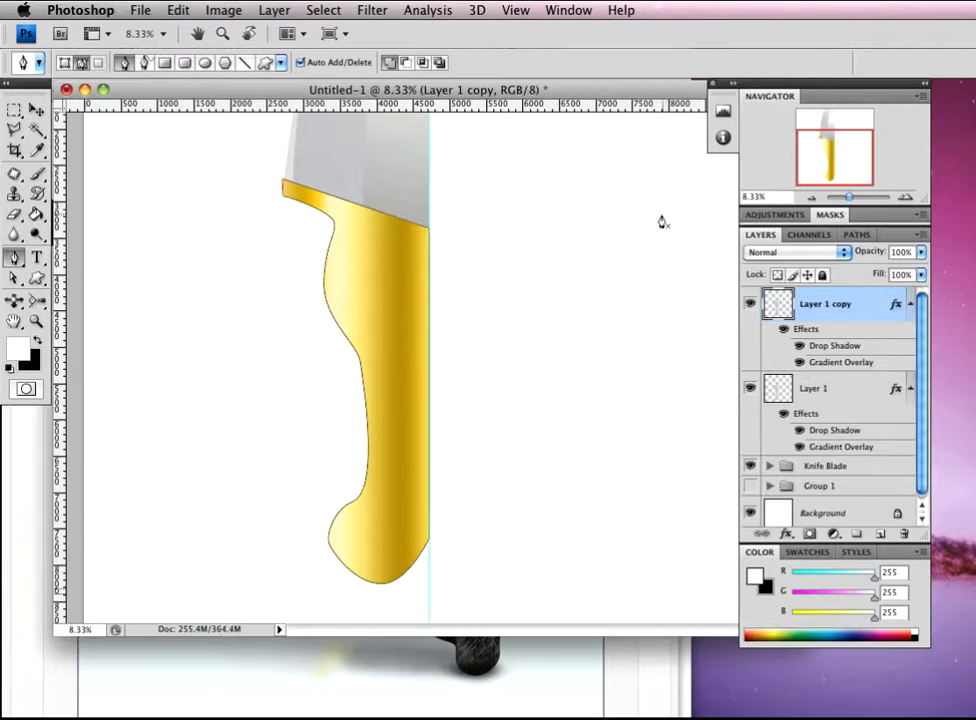
{"action": "double_click", "coordinate": [836, 305]}
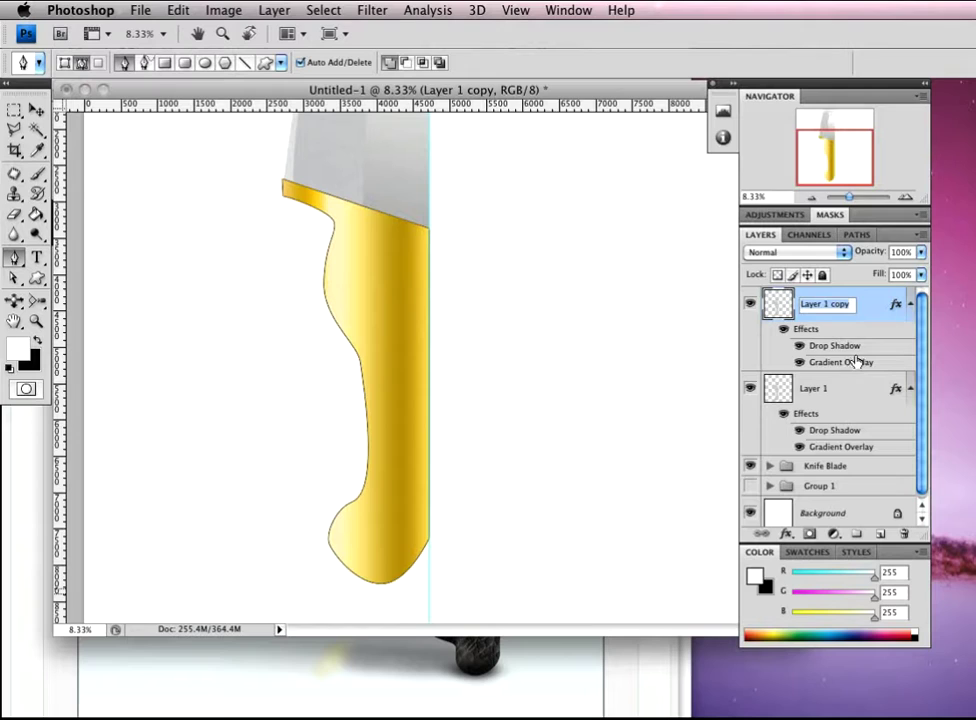
{"action": "type", "text": "golden hilt"}
{"action": "double_click", "coordinate": [816, 389]}
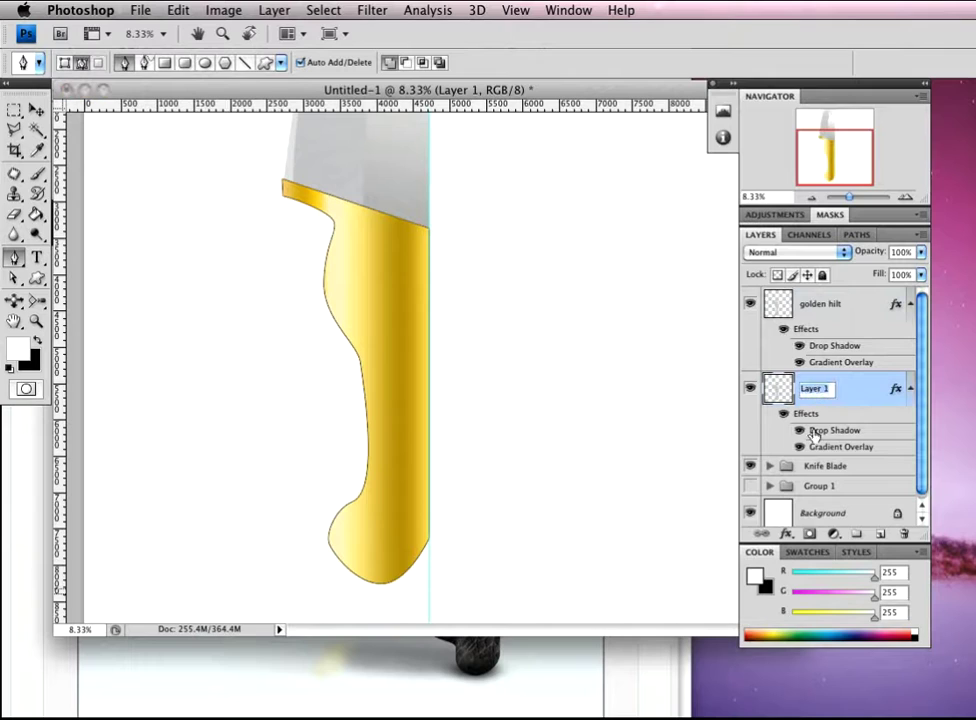
{"action": "type", "text": "hilt"}
{"action": "key", "text": "Return"}
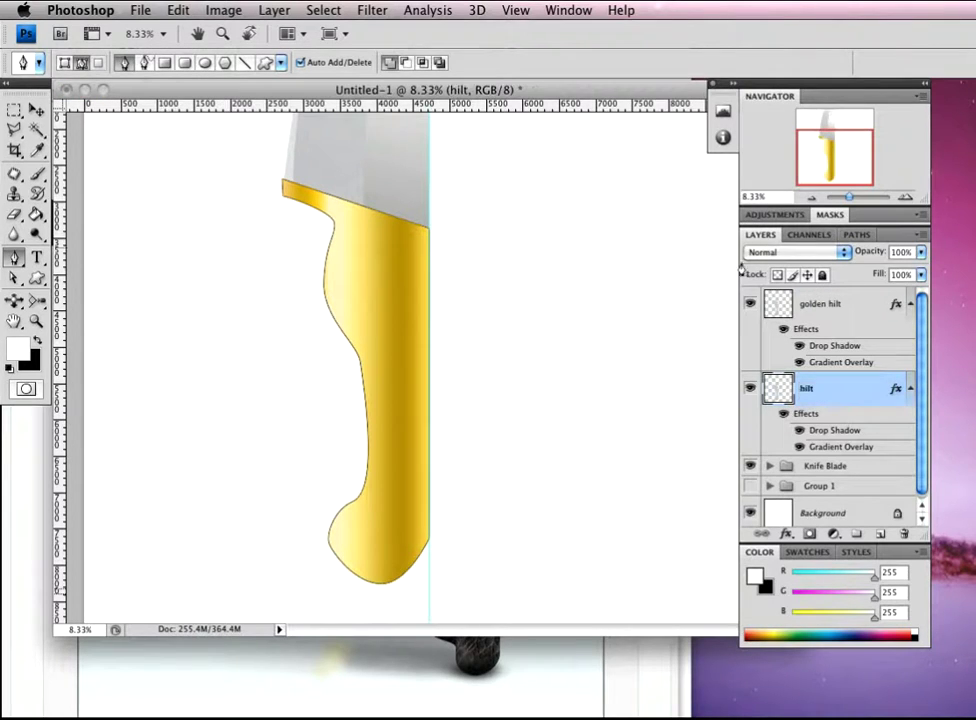
Clear the layer style from the golden hilt layer
{"action": "left_click", "coordinate": [893, 308]}
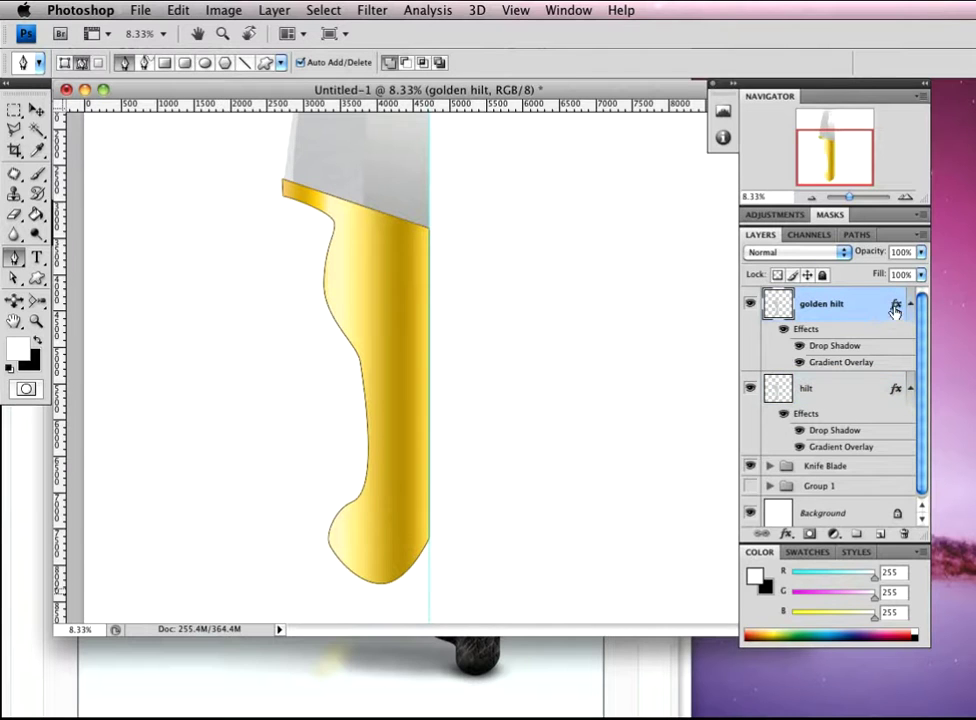
{"action": "right_click", "coordinate": [842, 302]}
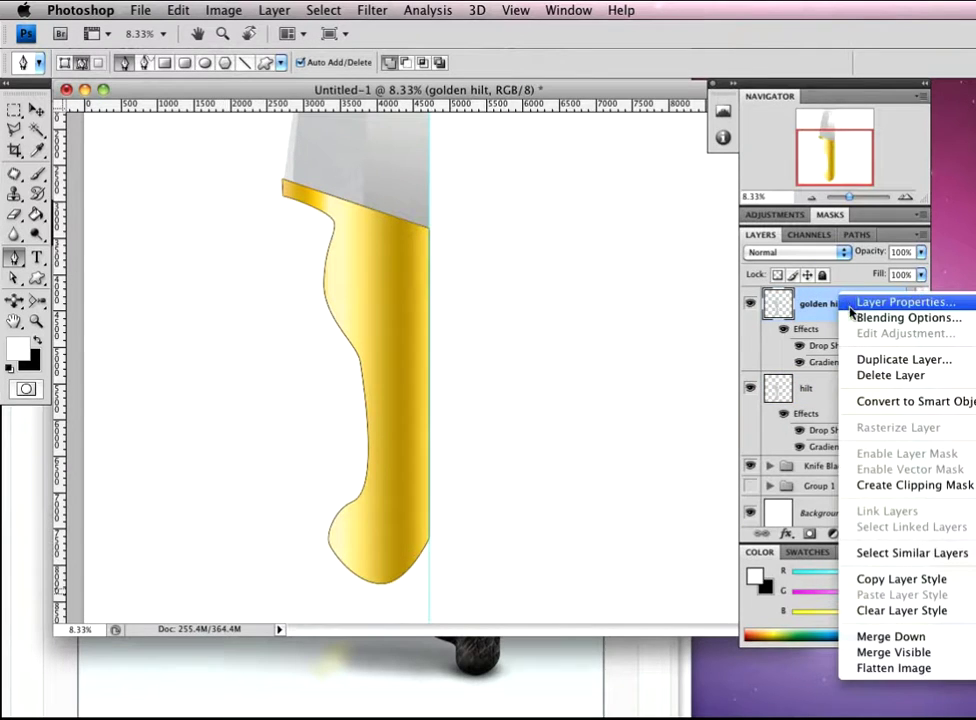
{"action": "left_click", "coordinate": [880, 609]}
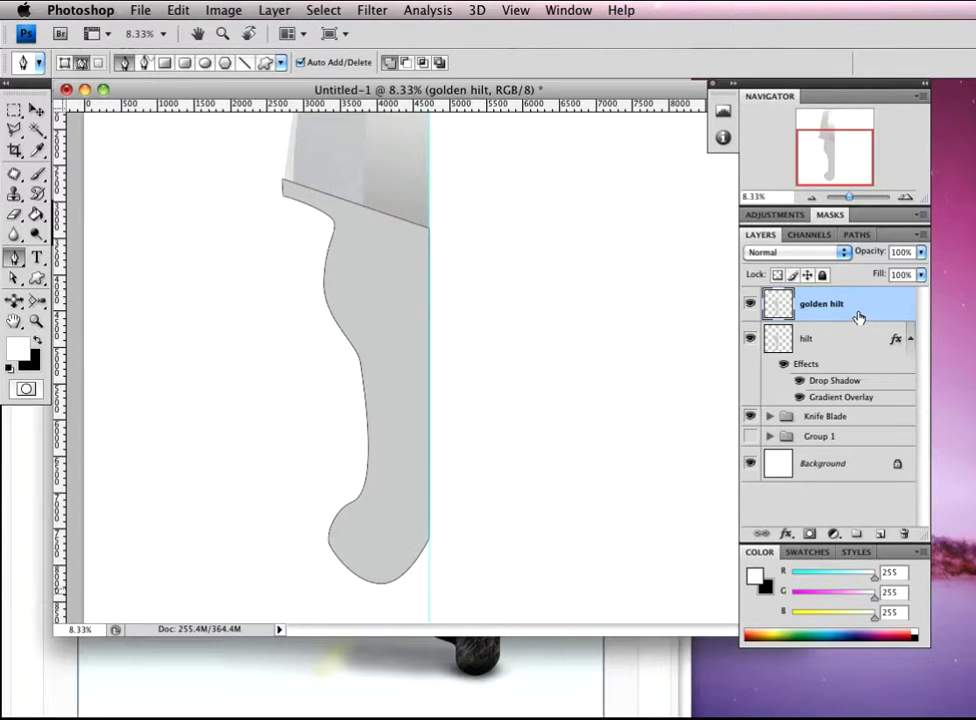
Nudge the golden hilt layer left and down so its gray shape is offset from the hilt
{"action": "key", "text": "v"}
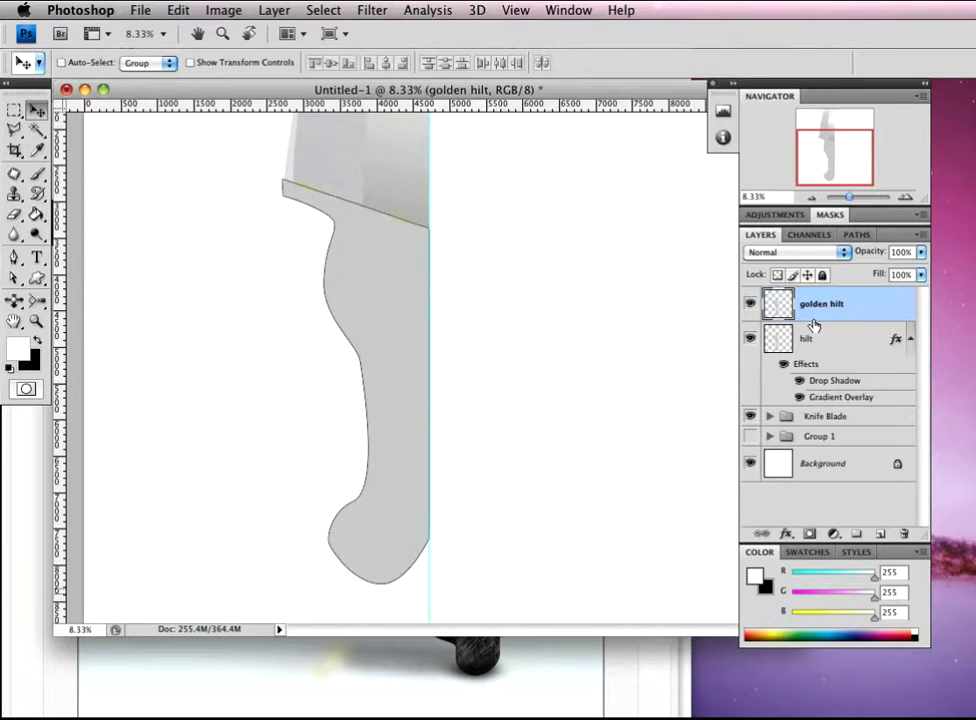
{"action": "key", "text": "Left"}
{"action": "key", "text": "Left"}
{"action": "key", "text": "Left"}
{"action": "key", "text": "Left"}
{"action": "key", "text": "Left"}
{"action": "key", "text": "Left"}
{"action": "key", "text": "Left"}
{"action": "key", "text": "Left"}
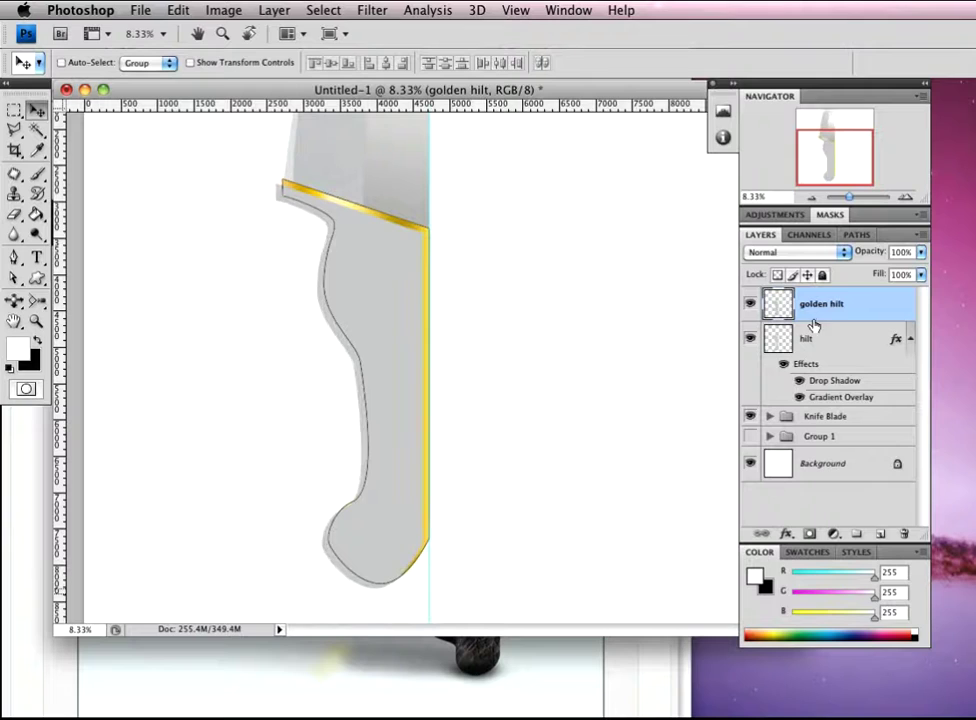
{"action": "key", "text": "Down"}
{"action": "key", "text": "Down"}
{"action": "key", "text": "Down"}
{"action": "key", "text": "Down"}
{"action": "key", "text": "Down"}
{"action": "key", "text": "Down"}
{"action": "key", "text": "Down"}
{"action": "key", "text": "Down"}
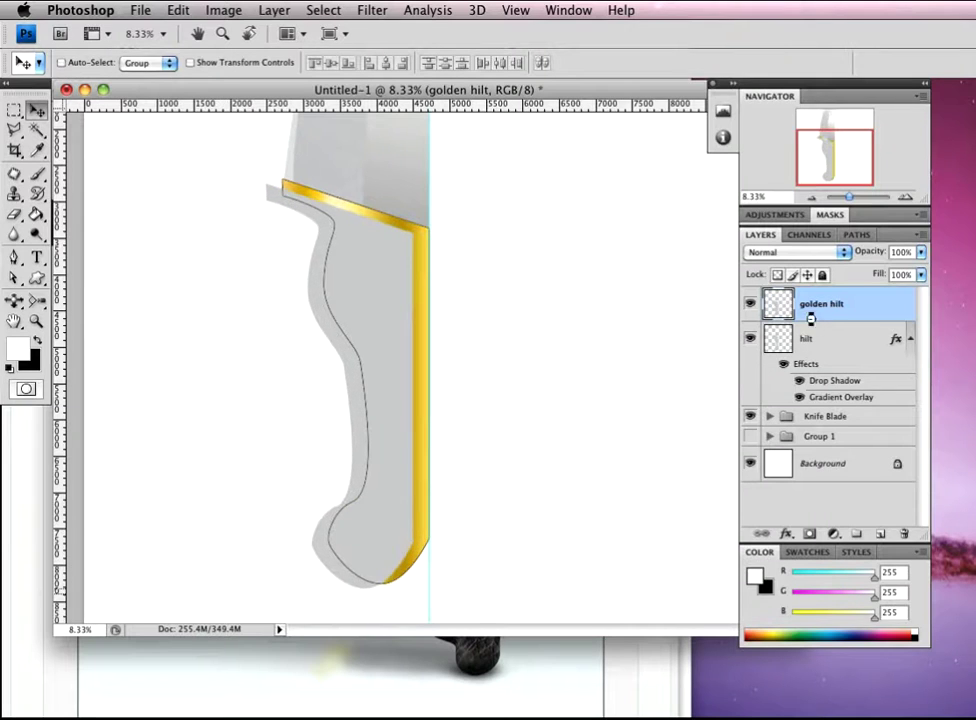
{"action": "key", "text": "Down"}
{"action": "key", "text": "Down"}
{"action": "key", "text": "Down"}
{"action": "key", "text": "Down"}
{"action": "key", "text": "Down"}
{"action": "key", "text": "Down"}
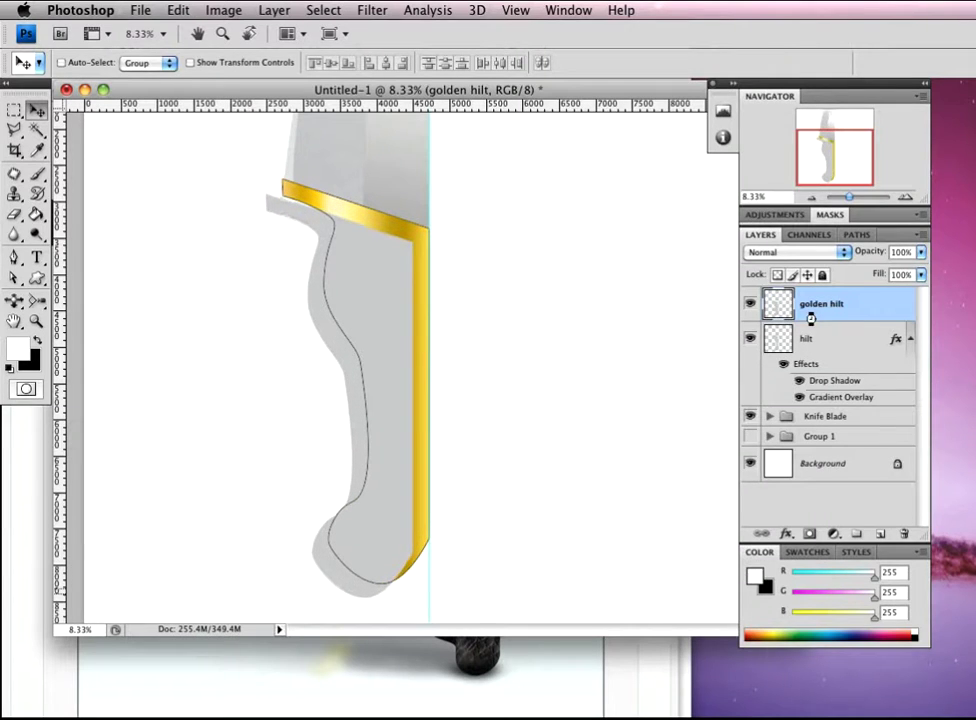
{"action": "key", "text": "Up"}
{"action": "key", "text": "Up"}
{"action": "key", "text": "Up"}
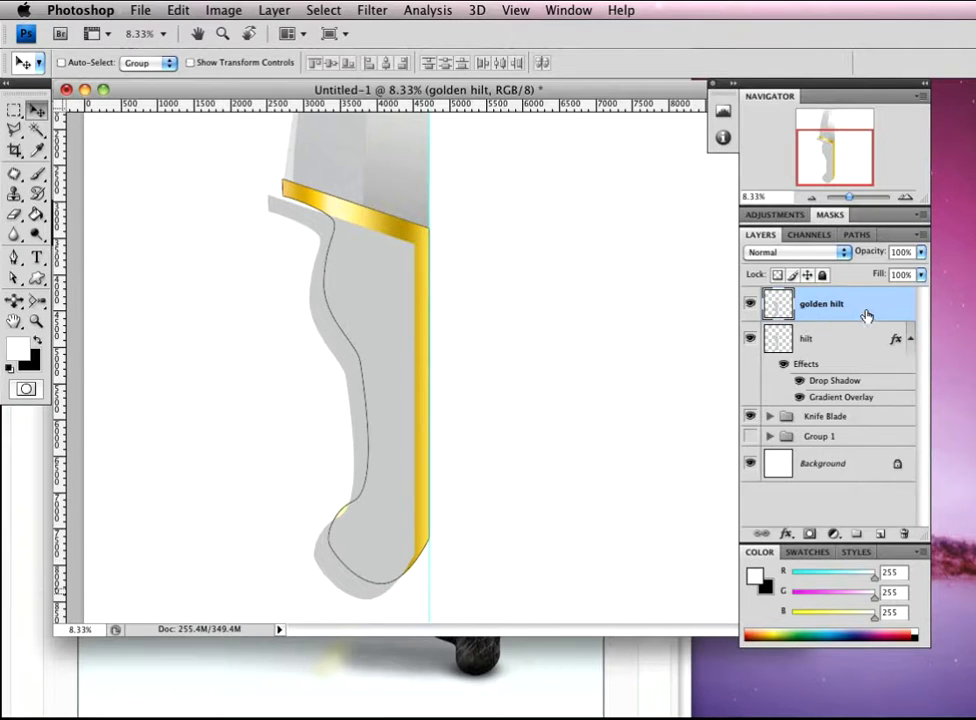
Place the golden hilt layer beneath the hilt layer and shift its gray shape slightly further left
{"action": "left_click_drag", "start_coordinate": [866, 315], "coordinate": [856, 388]}
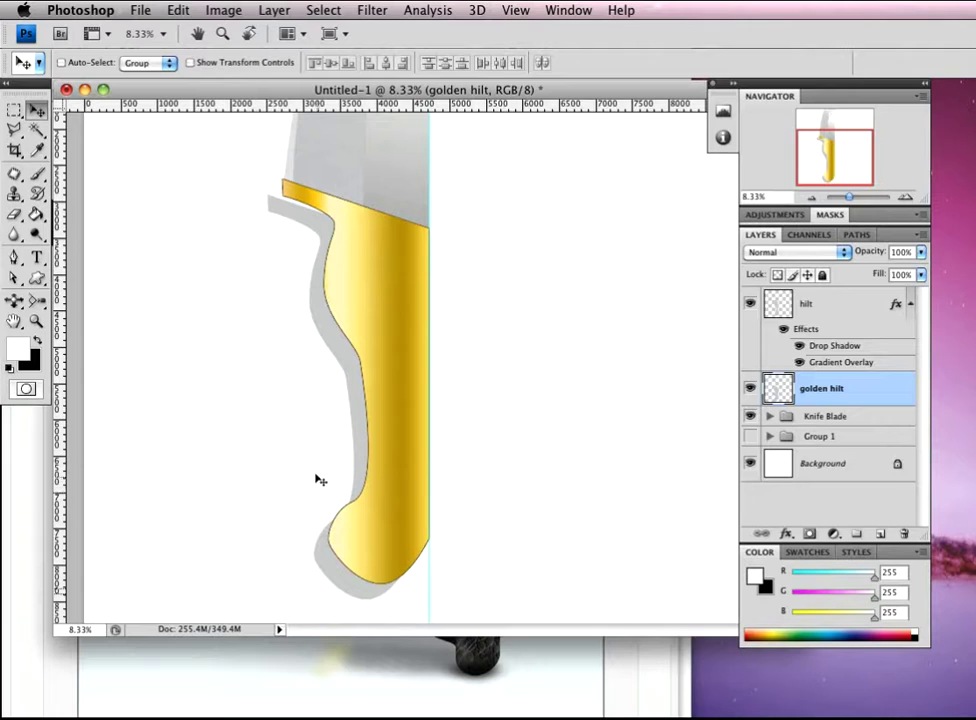
{"action": "mouse_move", "coordinate": [316, 476]}
{"action": "left_mouse_down"}
{"action": "mouse_move", "coordinate": [307, 467]}
{"action": "mouse_move", "coordinate": [315, 476]}
{"action": "left_mouse_up"}
{"action": "key", "text": "Left"}
{"action": "key", "text": "Left"}
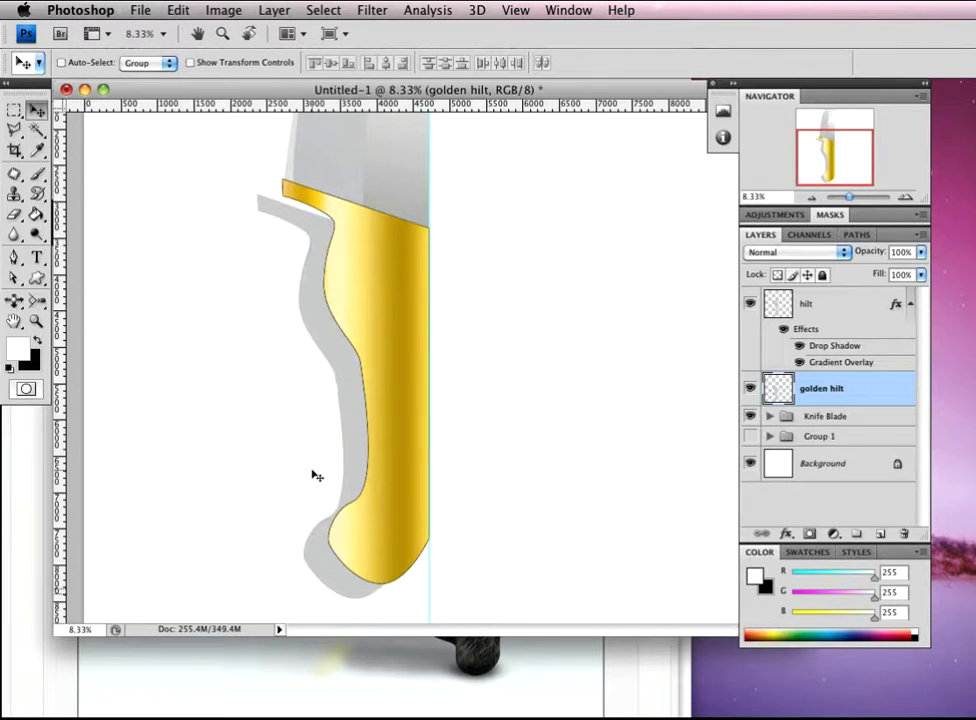
{"action": "key", "text": "Right"}
{"action": "key", "text": "Right"}
{"action": "key", "text": "Right"}
{"action": "key", "text": "Right"}
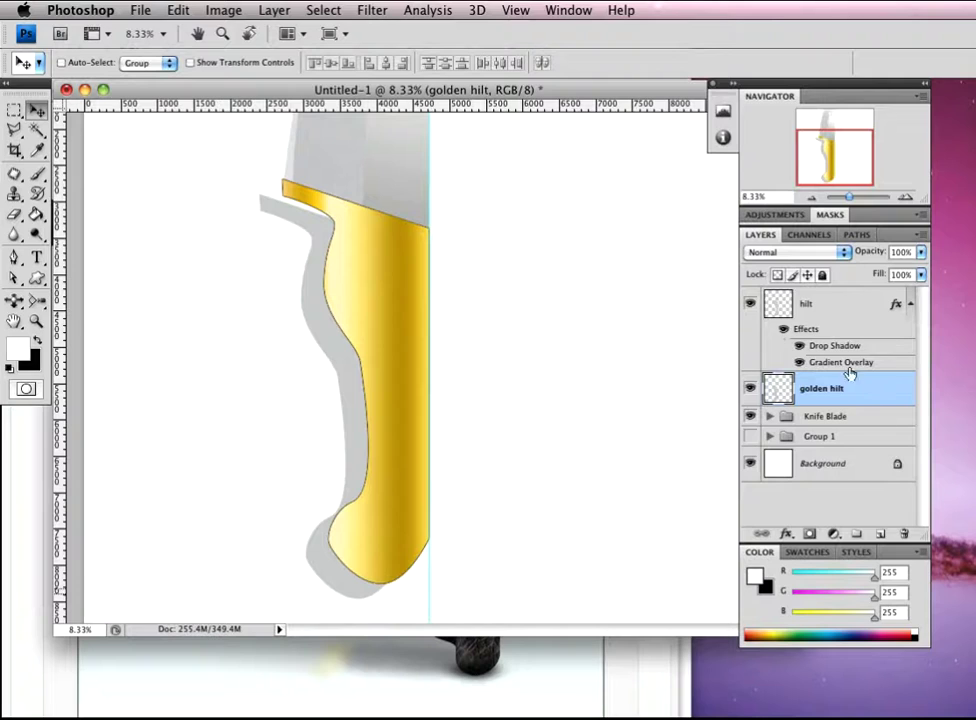
Create a new layer above golden hilt and name it "golden hilt 2"
{"action": "left_click", "coordinate": [880, 537]}
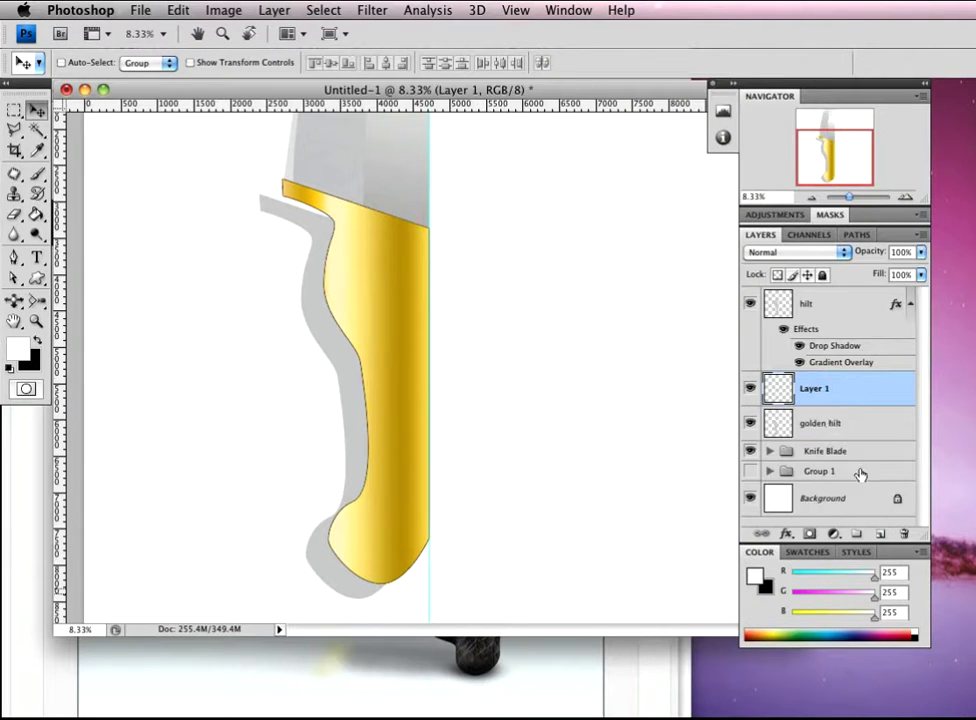
{"action": "double_click", "coordinate": [815, 389]}
{"action": "type", "text": "golden hilt 2"}
{"action": "key", "text": "Return"}
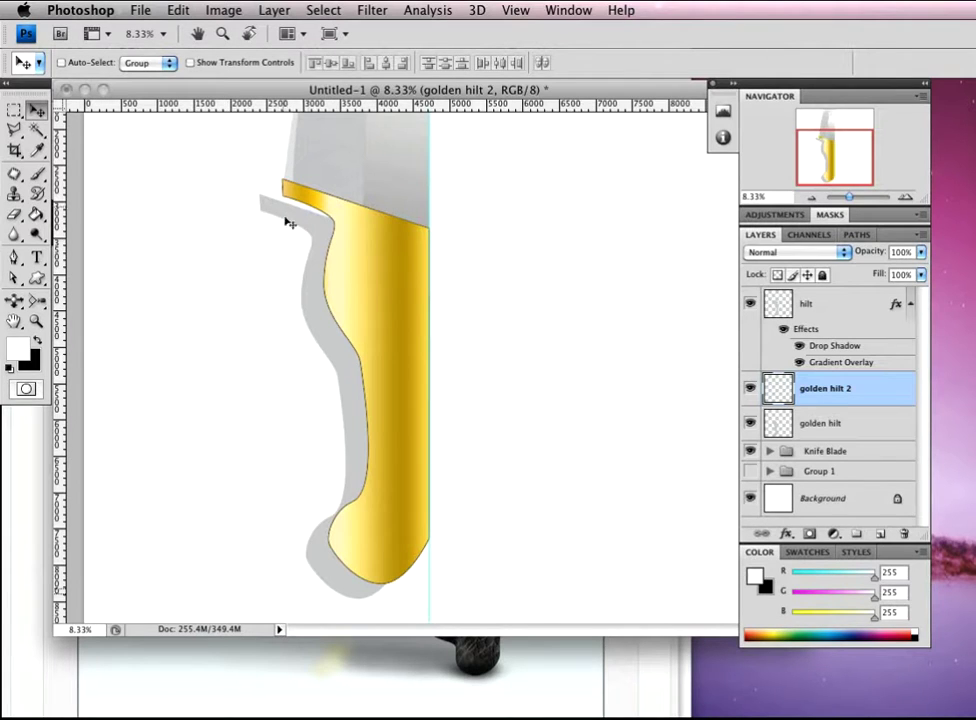
Draw a closed Pen path on golden hilt 2 around the gap between the gold guard and the gray shape
{"action": "key", "text": "p"}
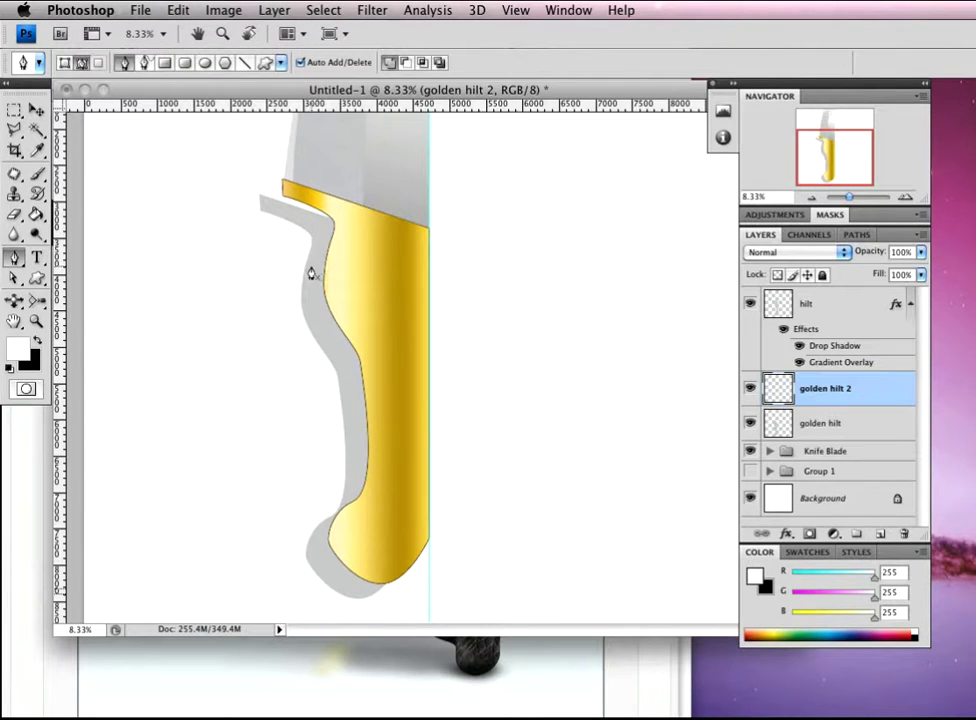
{"action": "key", "text": "z"}
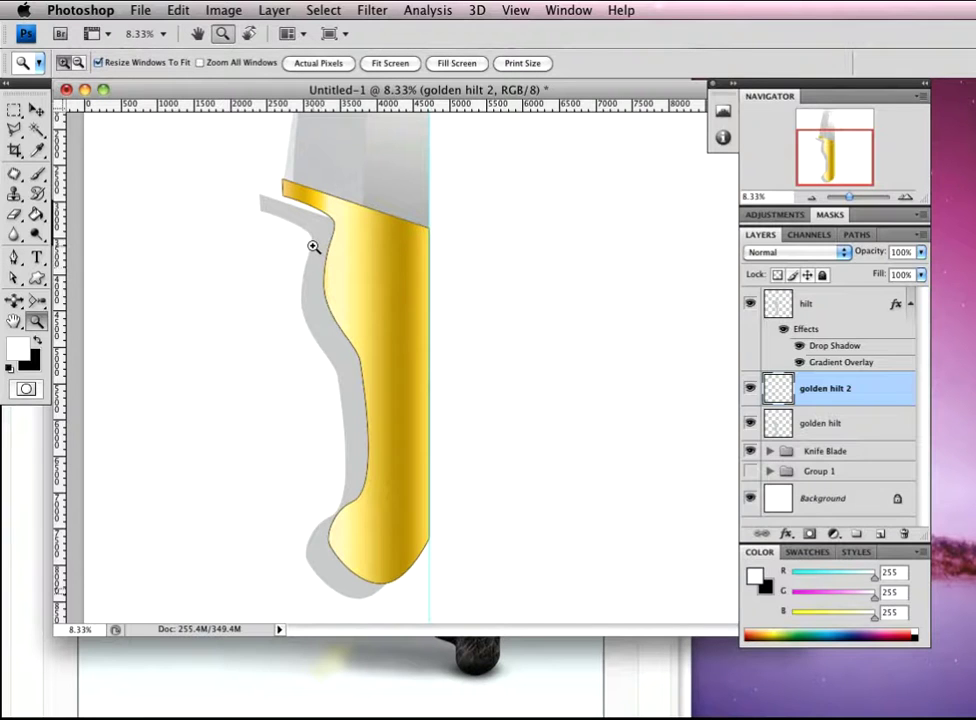
{"action": "left_click_drag", "start_coordinate": [313, 246], "coordinate": [323, 307]}
{"action": "key", "text": "p"}
{"action": "left_click_drag", "start_coordinate": [290, 261], "coordinate": [353, 344]}
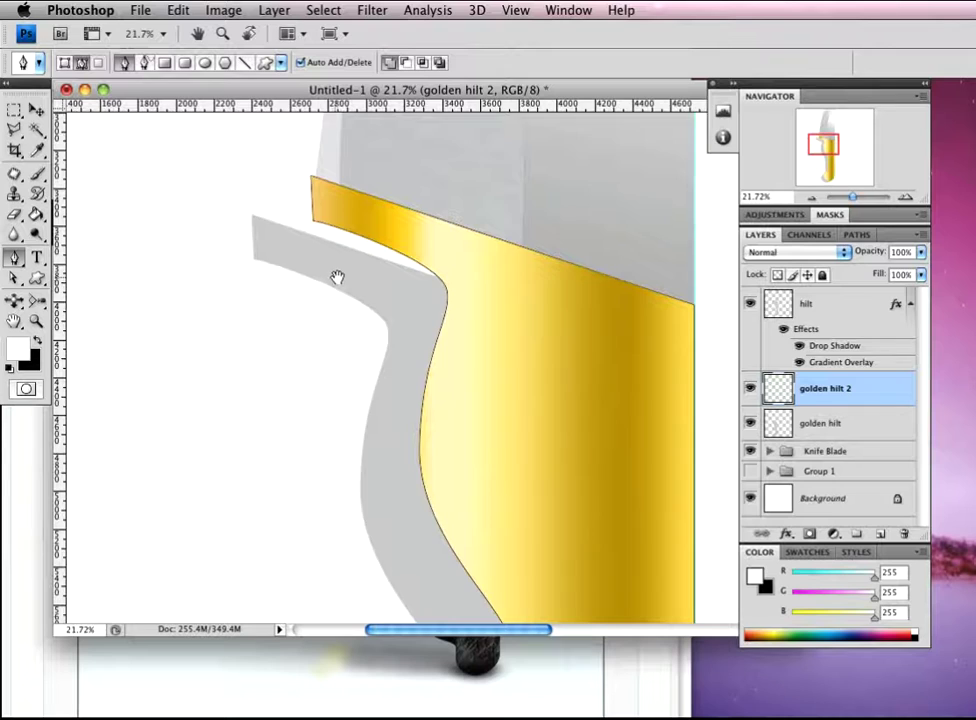
{"action": "left_click_drag", "start_coordinate": [336, 277], "coordinate": [369, 287]}
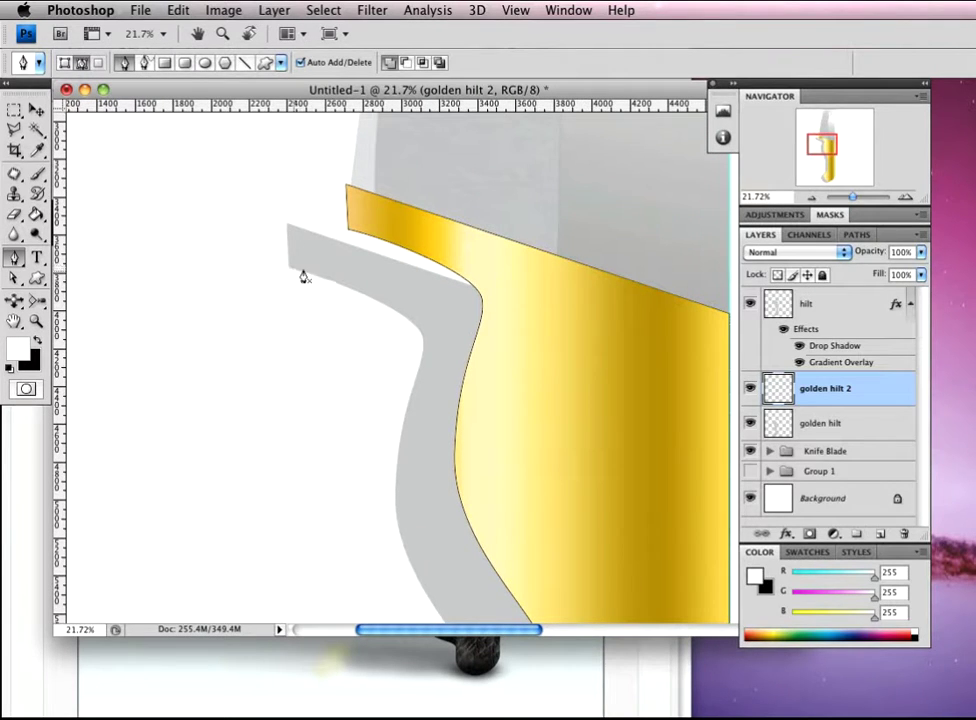
{"action": "left_click", "coordinate": [350, 230]}
{"action": "left_click_drag", "start_coordinate": [437, 251], "coordinate": [461, 440]}
{"action": "left_click", "coordinate": [465, 416]}
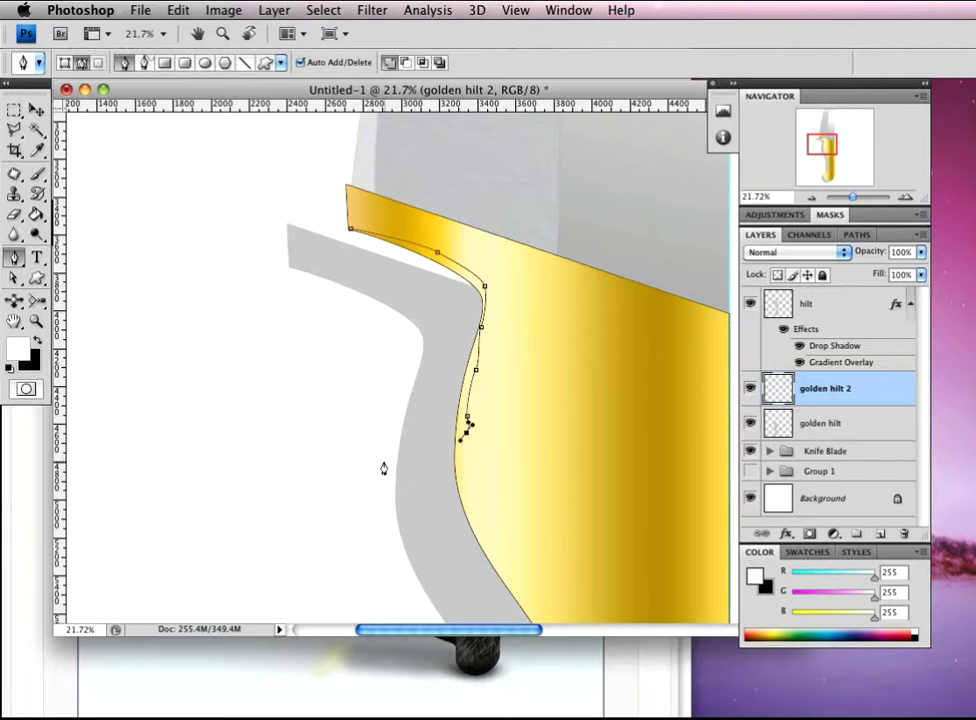
{"action": "left_click_drag", "start_coordinate": [405, 419], "coordinate": [387, 284]}
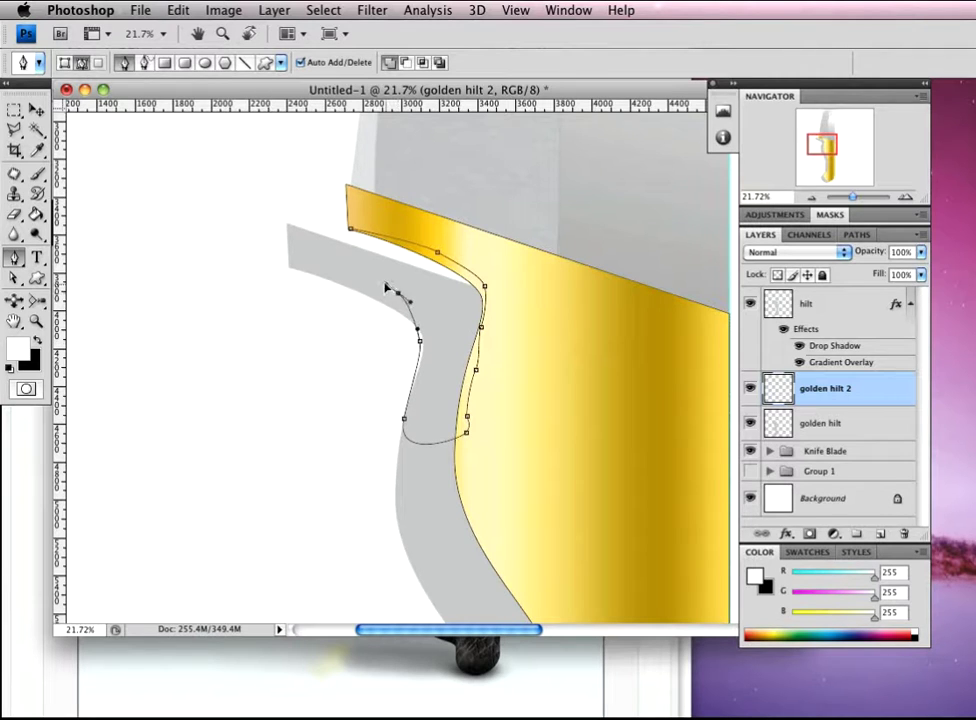
{"action": "left_click", "coordinate": [350, 236]}
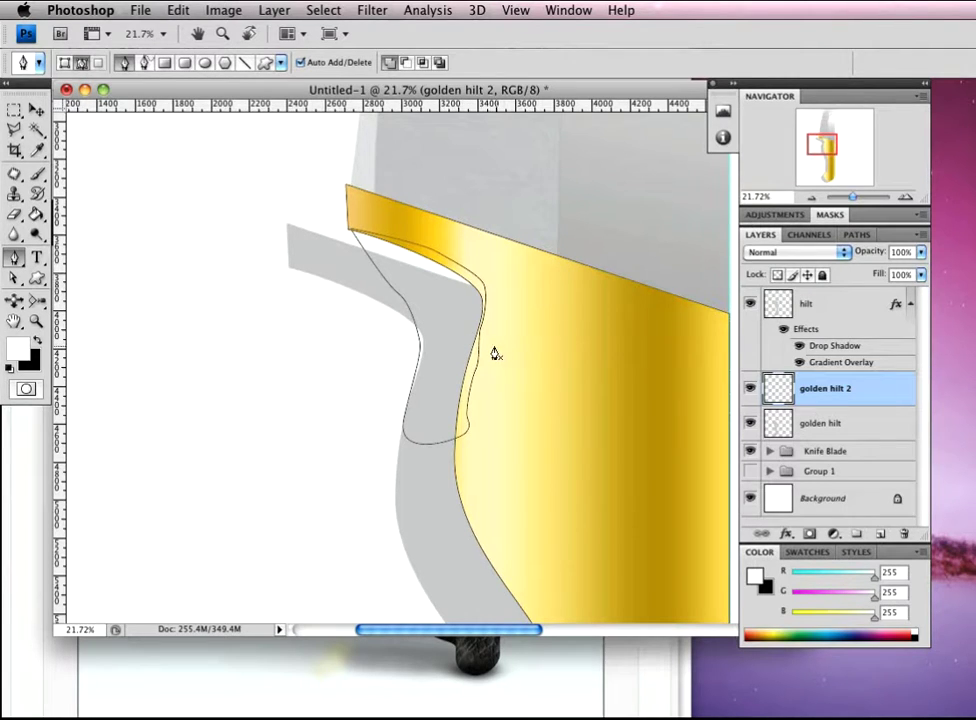
Sample the gray of the offset hilt shape as the foreground color
{"action": "left_click", "coordinate": [334, 283], "text": "alt"}
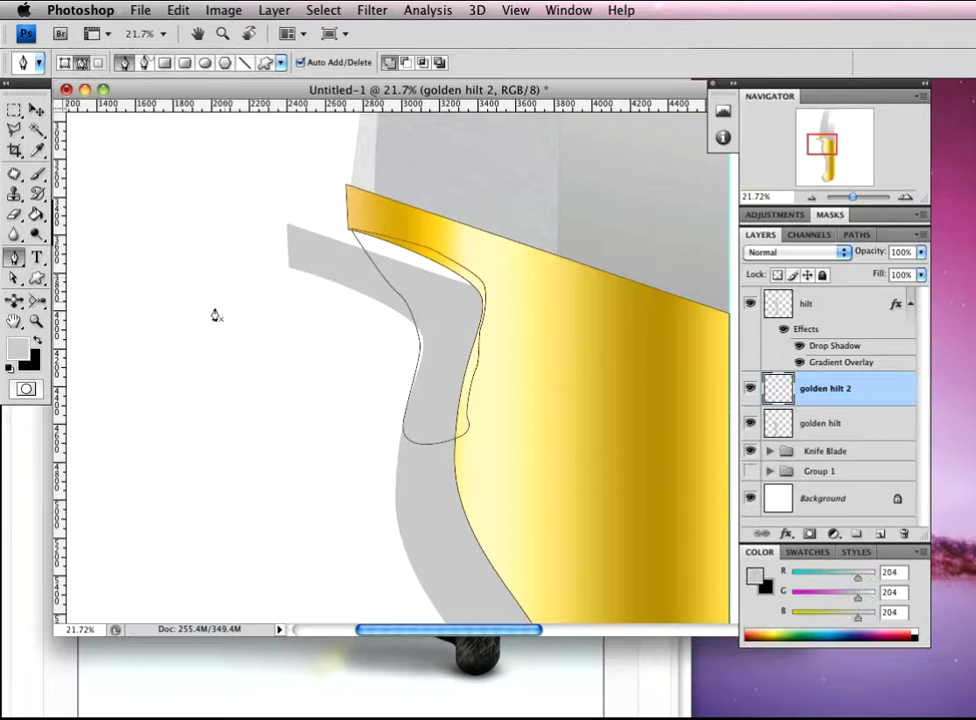
Fill the path with the foreground color at 100% opacity and check it by toggling the hilt and golden hilt layers' visibility
{"action": "right_click", "coordinate": [411, 282]}
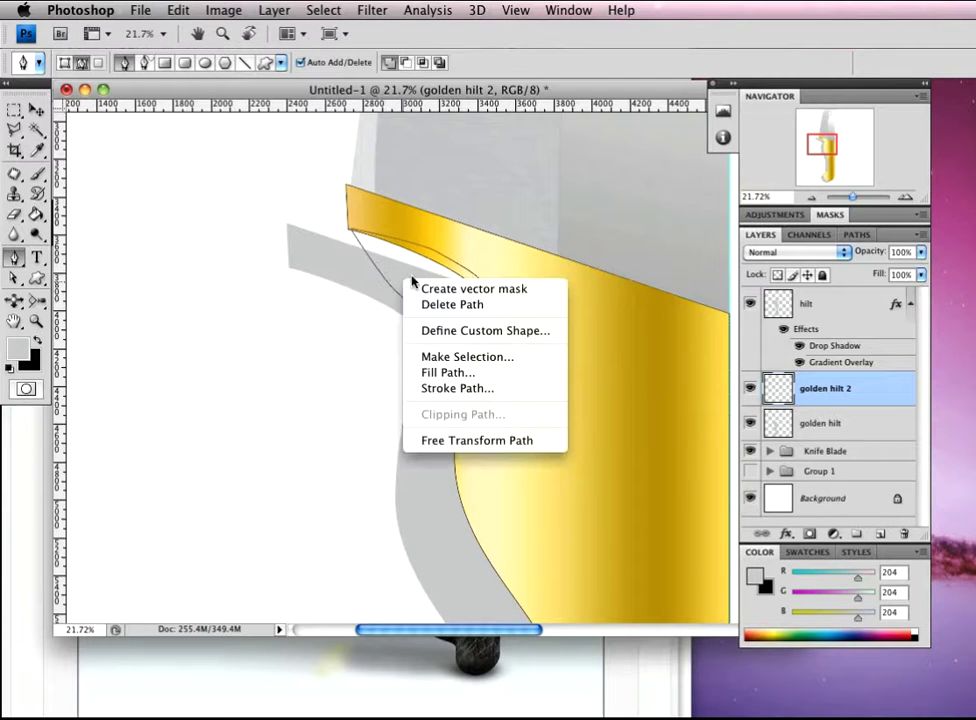
{"action": "left_click", "coordinate": [483, 373]}
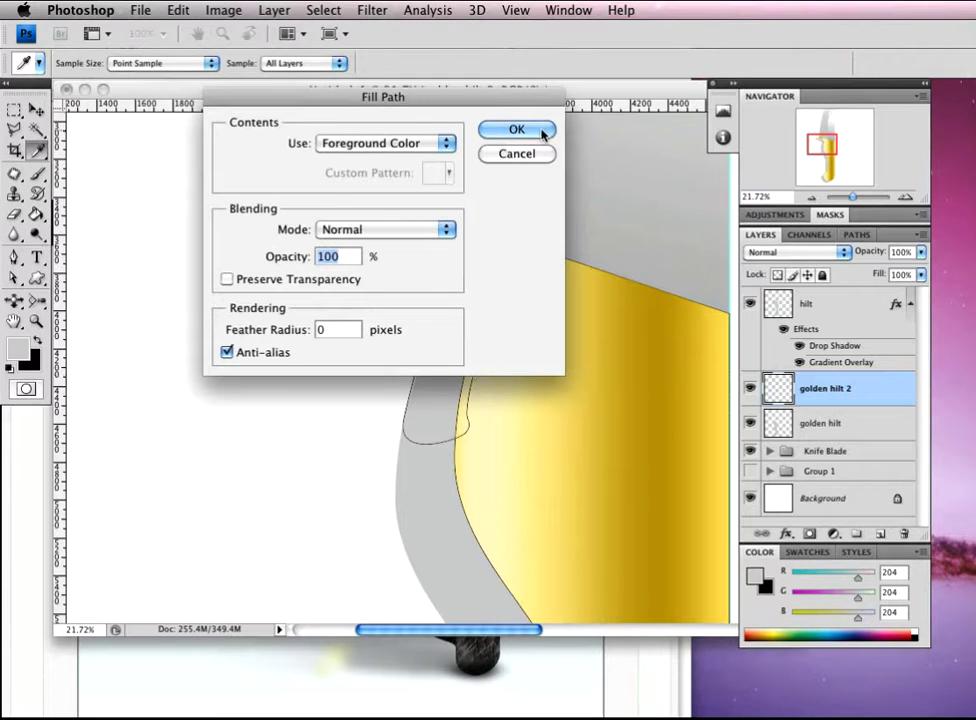
{"action": "left_click", "coordinate": [522, 131]}
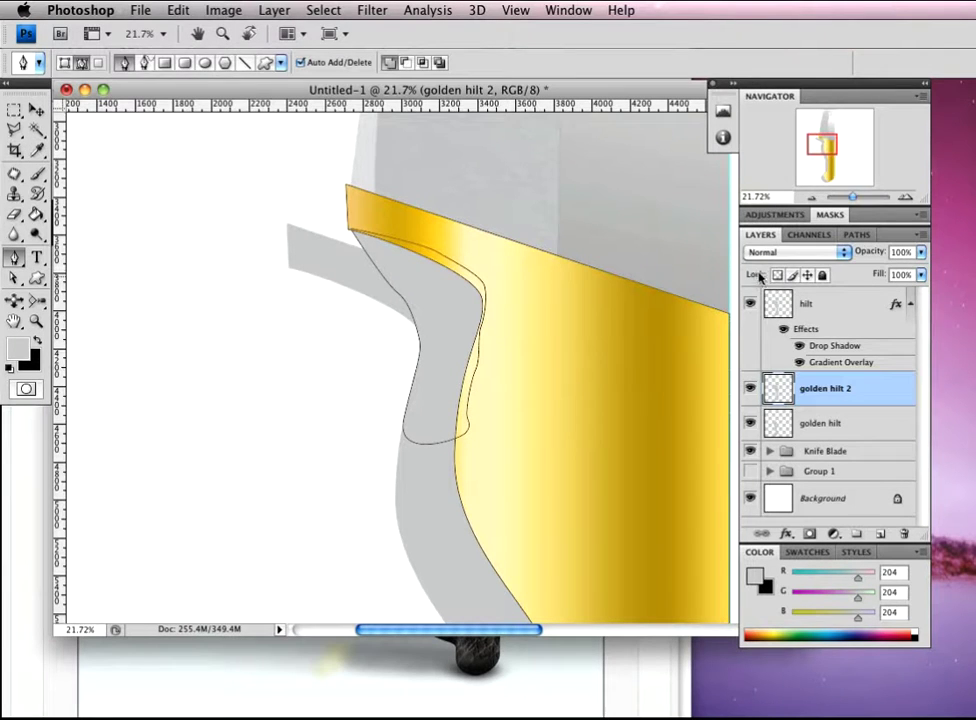
{"action": "left_click", "coordinate": [752, 424]}
{"action": "left_click", "coordinate": [750, 303]}
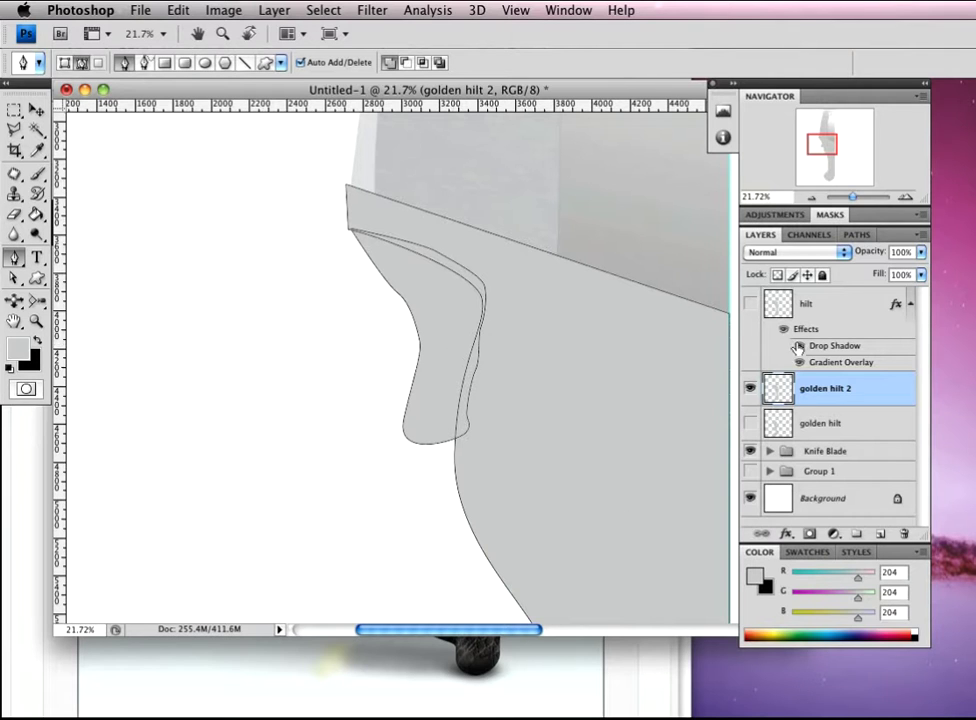
{"action": "left_click", "coordinate": [751, 423]}
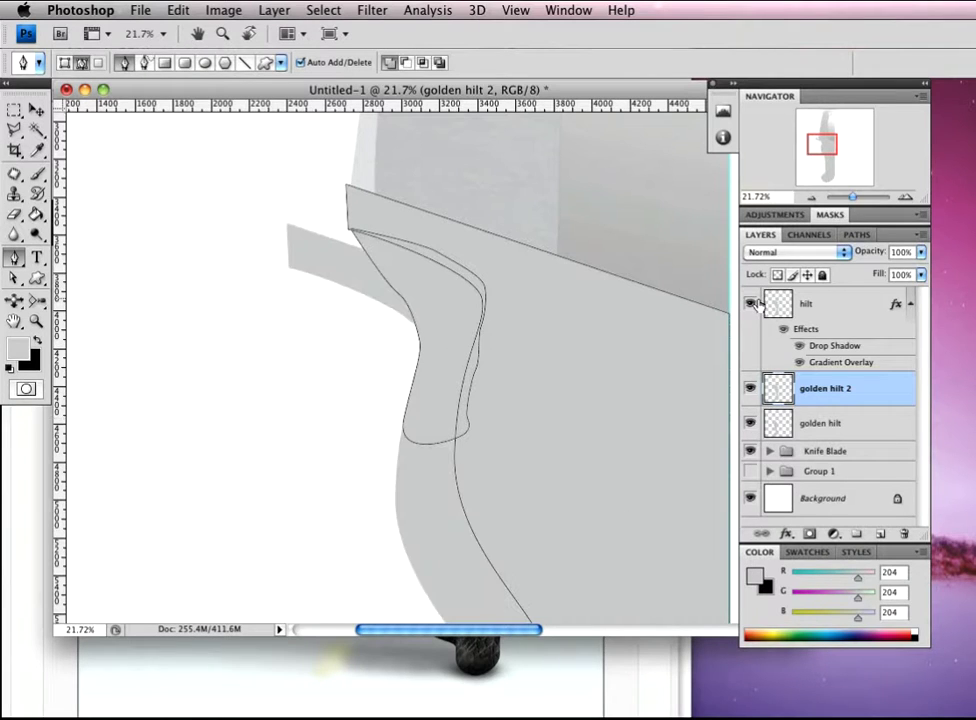
{"action": "left_click", "coordinate": [751, 303]}
Undo the path fill and step back through the Pen path to its first anchor point
{"action": "key", "text": "super+z"}
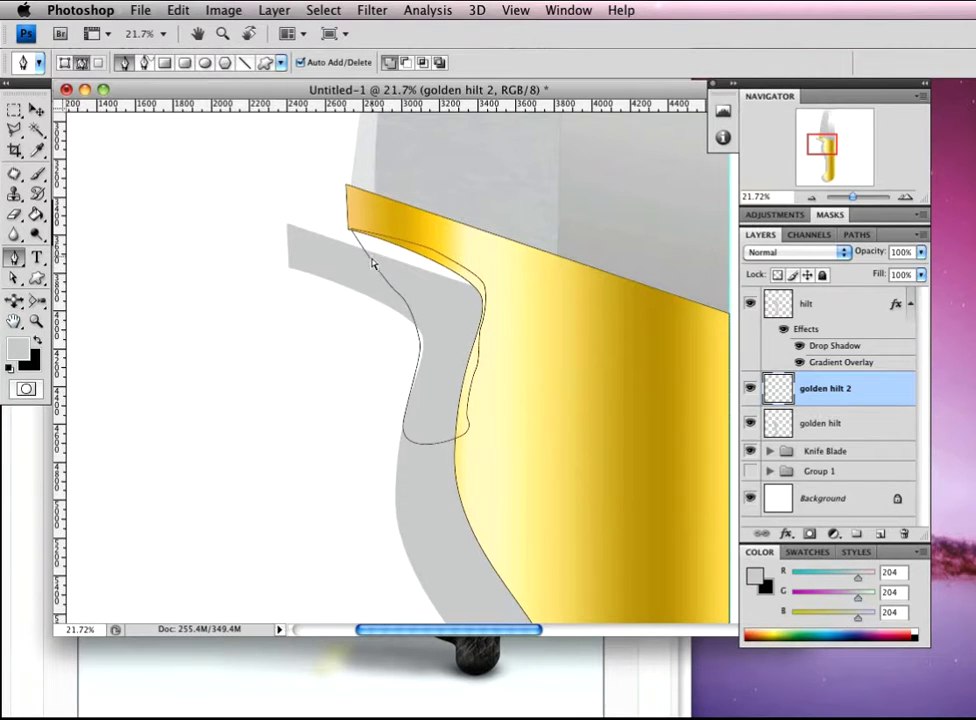
{"action": "key", "text": "super+alt+z"}
{"action": "key", "text": "super+alt+z"}
{"action": "key", "text": "super+alt+z"}
{"action": "key", "text": "super+alt+z"}
{"action": "key", "text": "super+alt+z"}
{"action": "key", "text": "super+alt+z"}
{"action": "key", "text": "super+alt+z"}
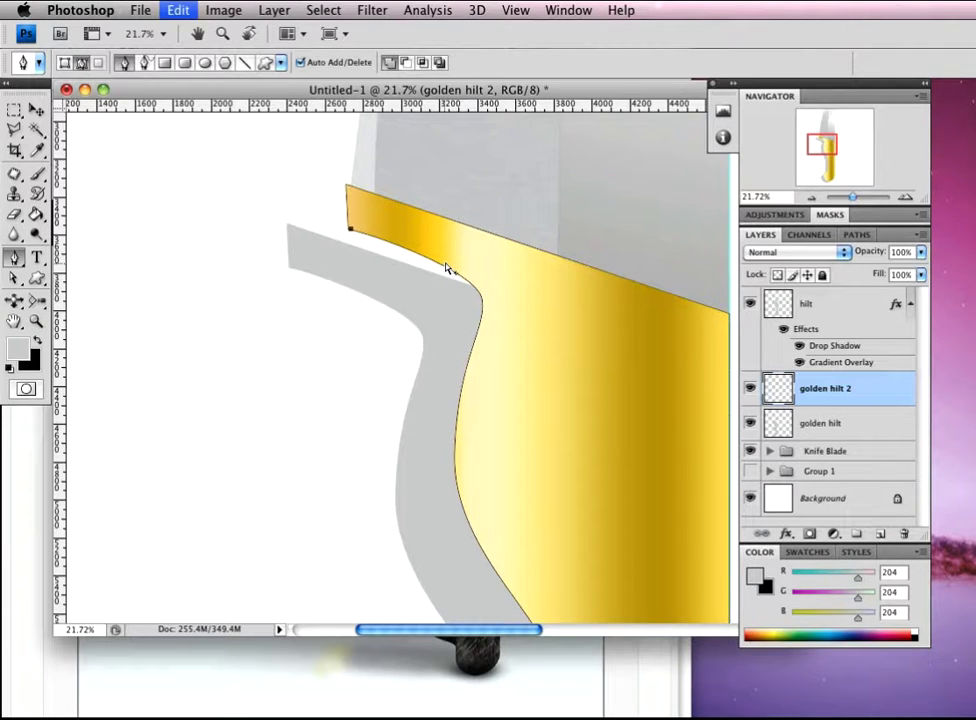
Fully lock the golden hilt and hilt layers
{"action": "left_click", "coordinate": [866, 424]}
{"action": "left_click", "coordinate": [824, 277]}
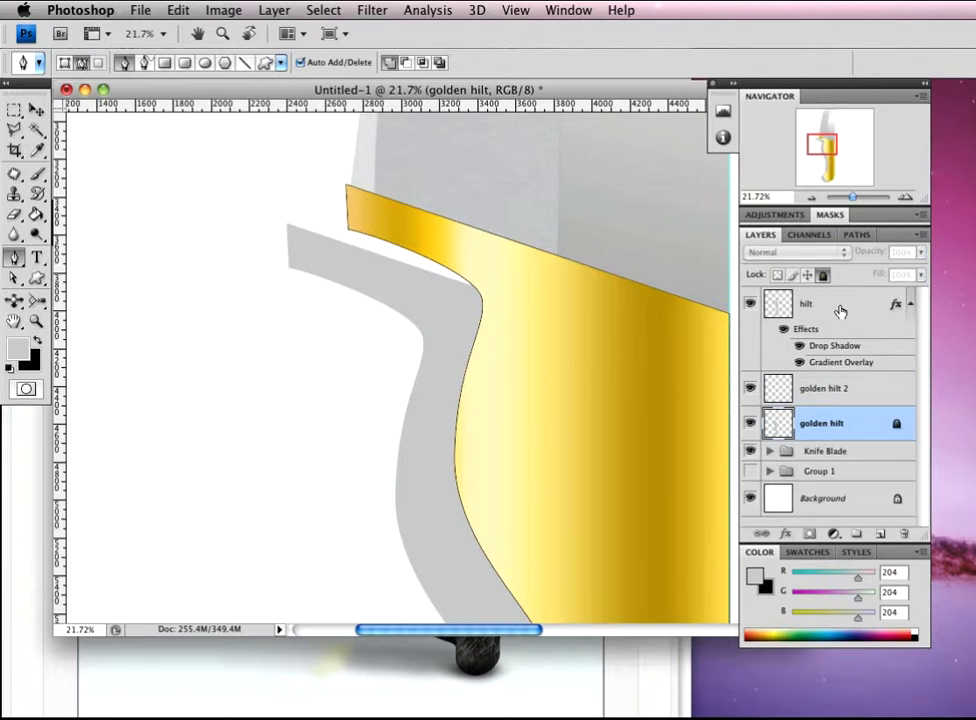
{"action": "left_click", "coordinate": [843, 305]}
{"action": "left_click", "coordinate": [824, 277]}
Delete the old work path and keep the golden hilt 2 layer active for the new gap shape
{"action": "left_click", "coordinate": [817, 399]}
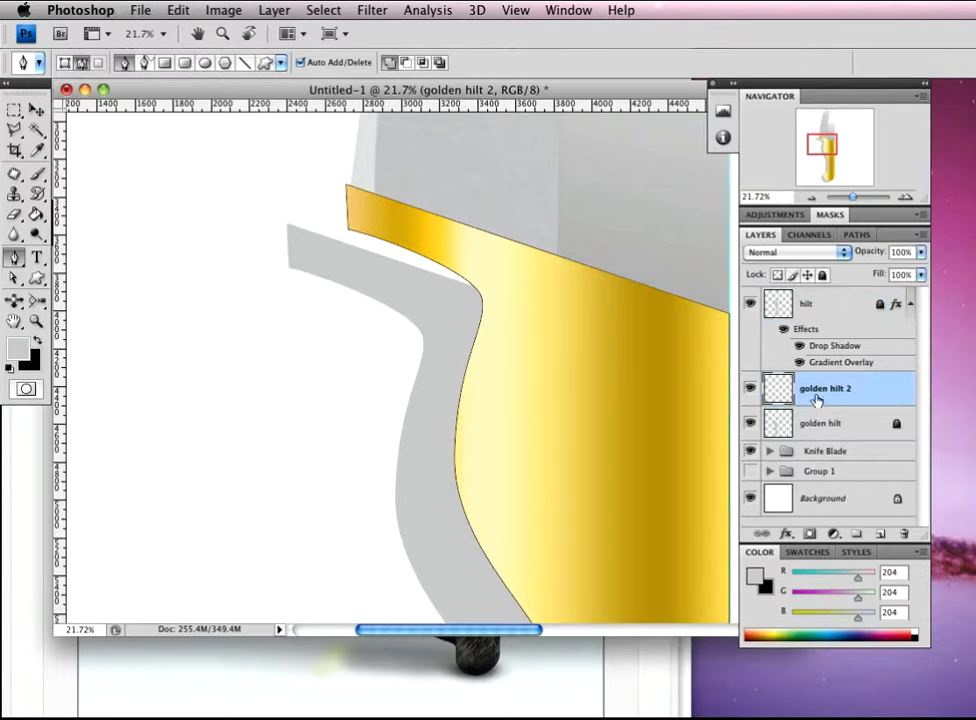
{"action": "left_click", "coordinate": [857, 235]}
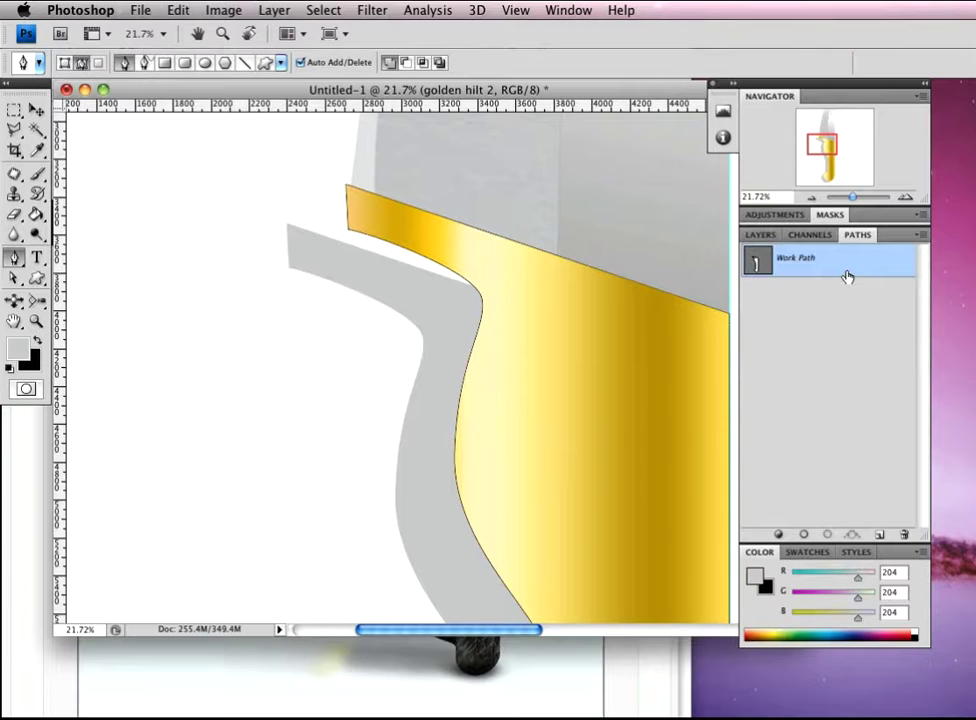
{"action": "key", "text": "BackSpace"}
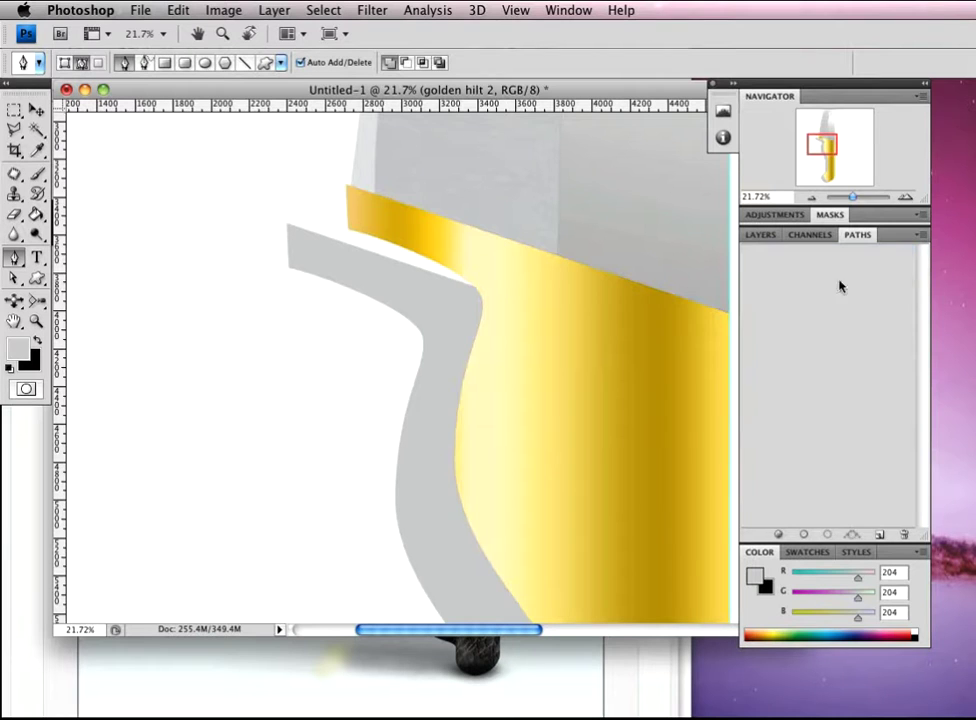
{"action": "left_click", "coordinate": [761, 236]}
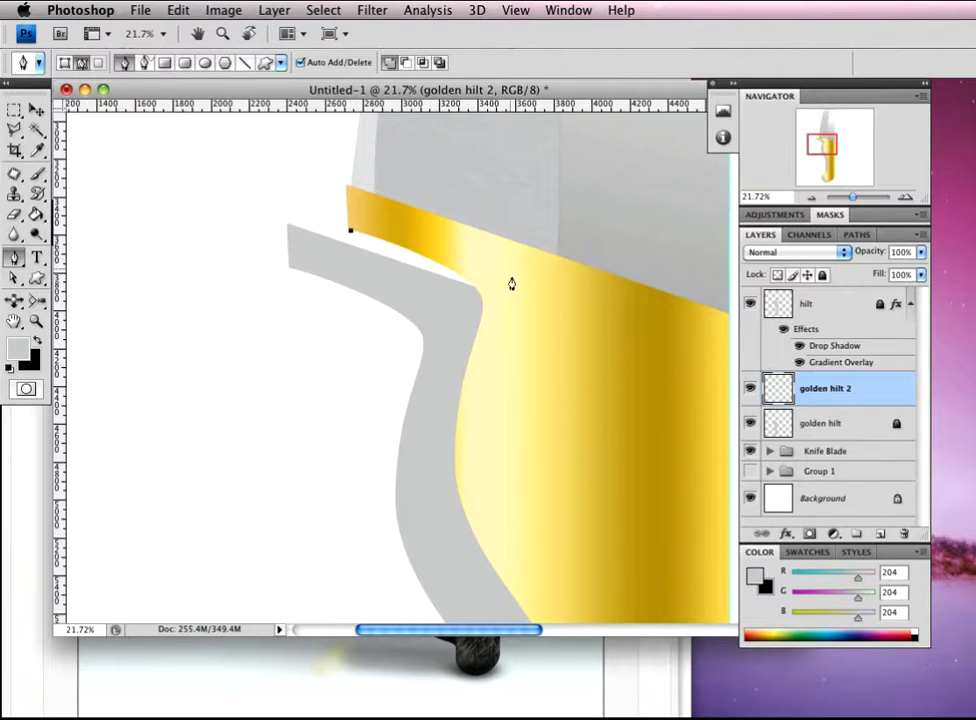
Draw a closed Pen path covering the gap between the hilt's upper corner and the gray side shape, curving along the gray outer edge
{"action": "left_click_drag", "start_coordinate": [485, 270], "coordinate": [485, 350]}
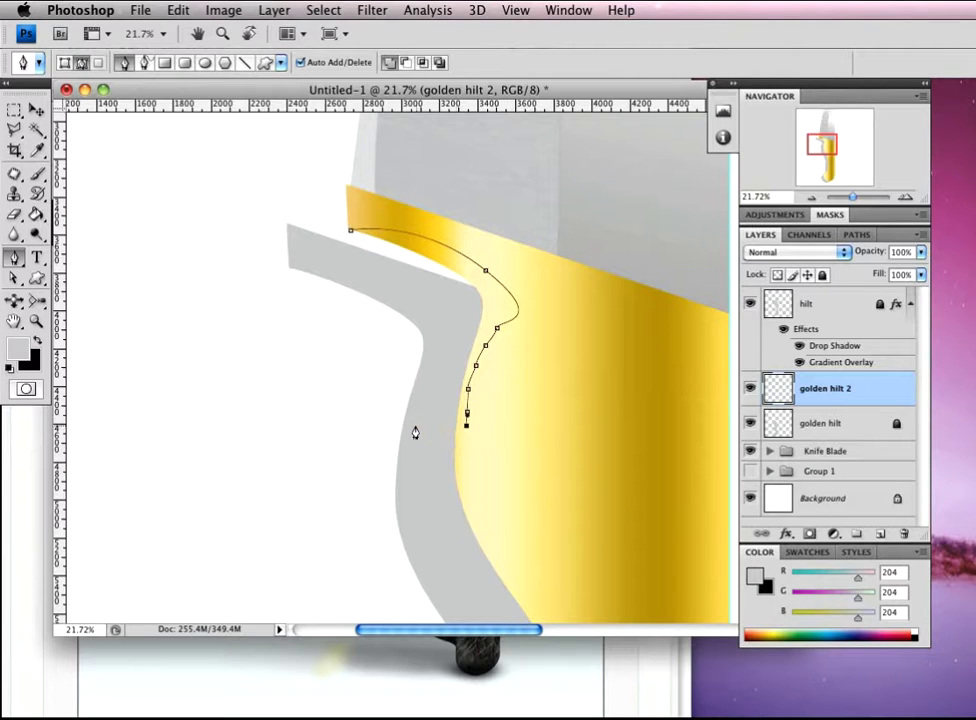
{"action": "left_click_drag", "start_coordinate": [404, 425], "coordinate": [387, 393]}
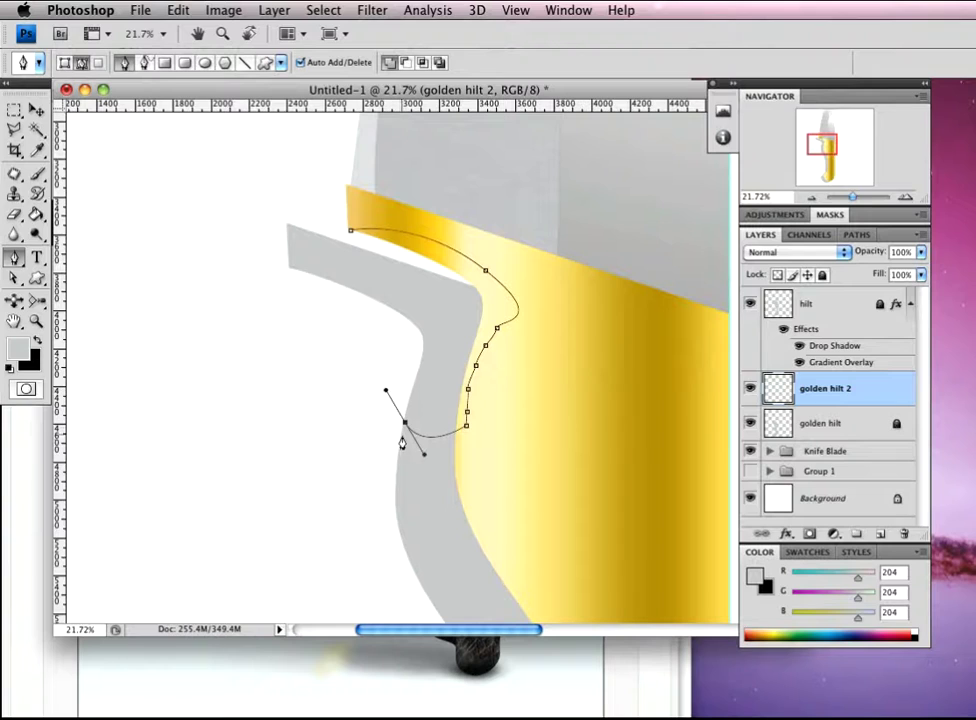
{"action": "left_click", "coordinate": [404, 424], "text": "alt"}
{"action": "left_click_drag", "start_coordinate": [420, 326], "coordinate": [403, 303]}
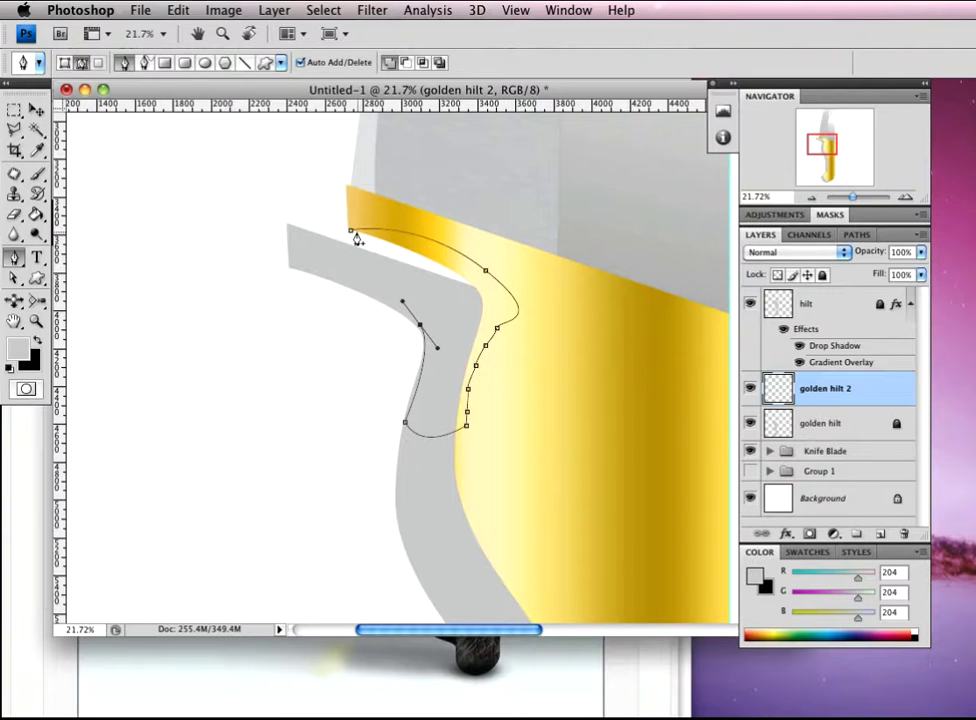
{"action": "left_click_drag", "start_coordinate": [351, 233], "coordinate": [357, 189]}
{"action": "key", "text": "Return"}
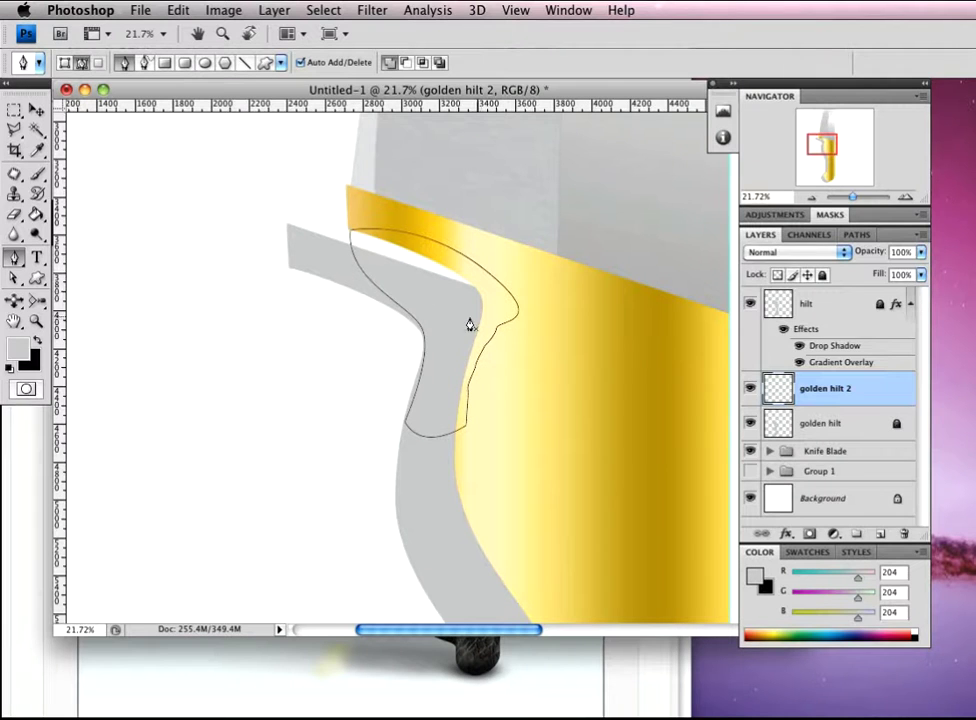
Fill the path with the foreground color at 100% opacity and check it by toggling the hilt and golden hilt layers' visibility
{"action": "right_click", "coordinate": [443, 304]}
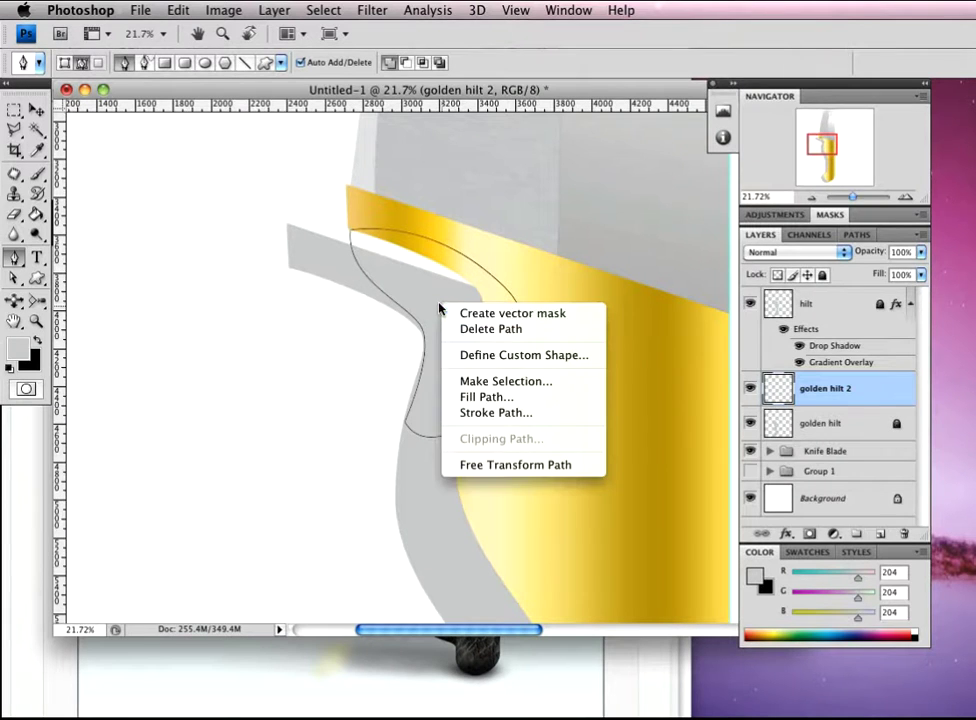
{"action": "left_click", "coordinate": [506, 397]}
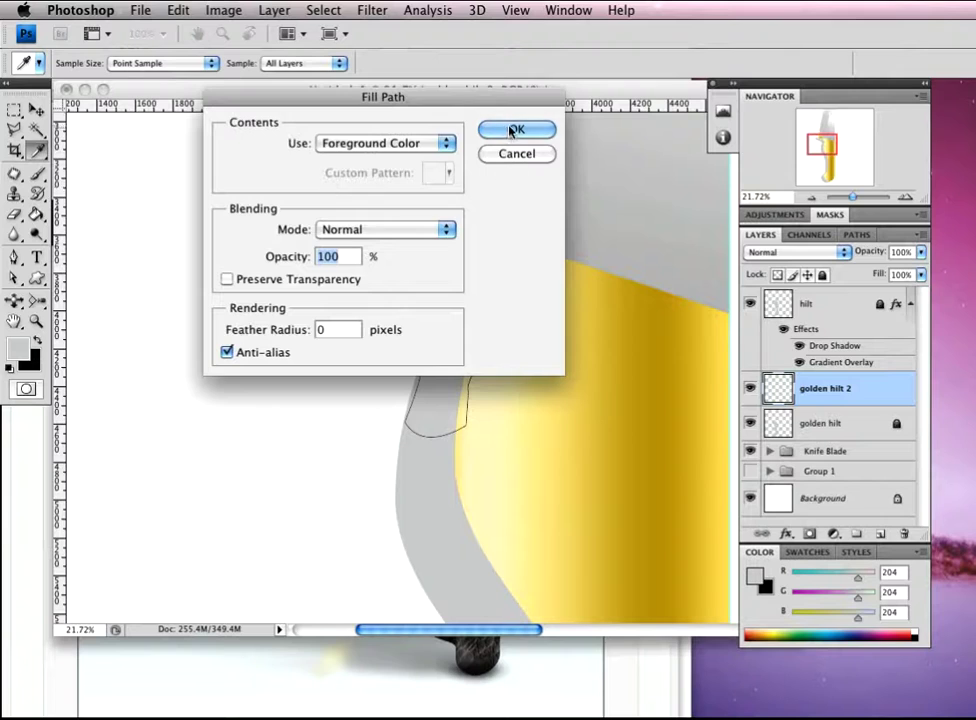
{"action": "left_click", "coordinate": [511, 131]}
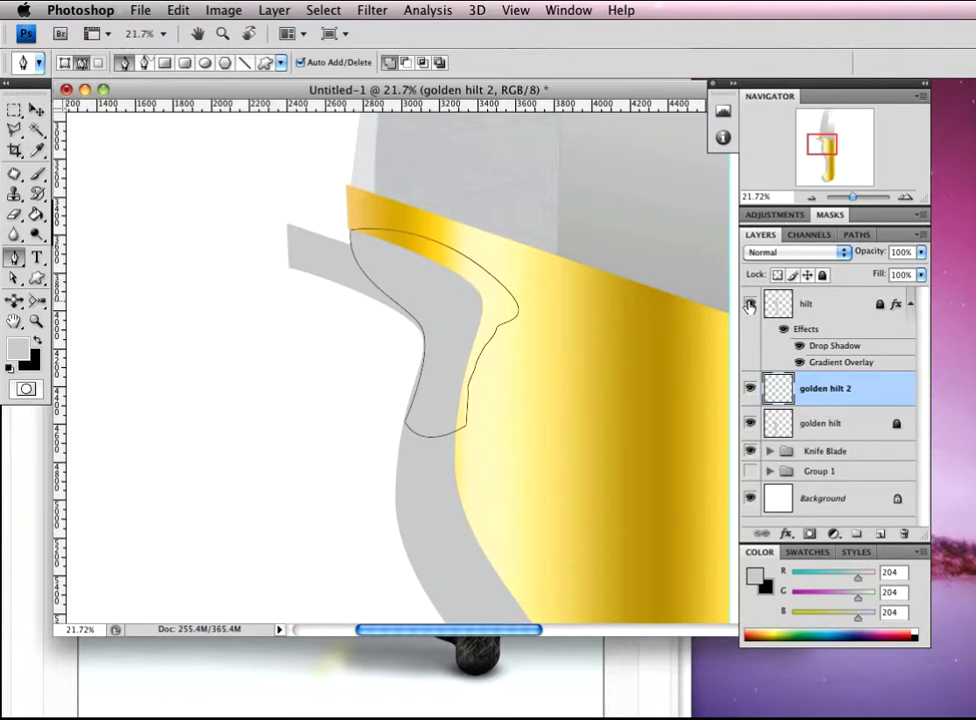
{"action": "left_click", "coordinate": [750, 306]}
{"action": "left_click", "coordinate": [750, 424]}
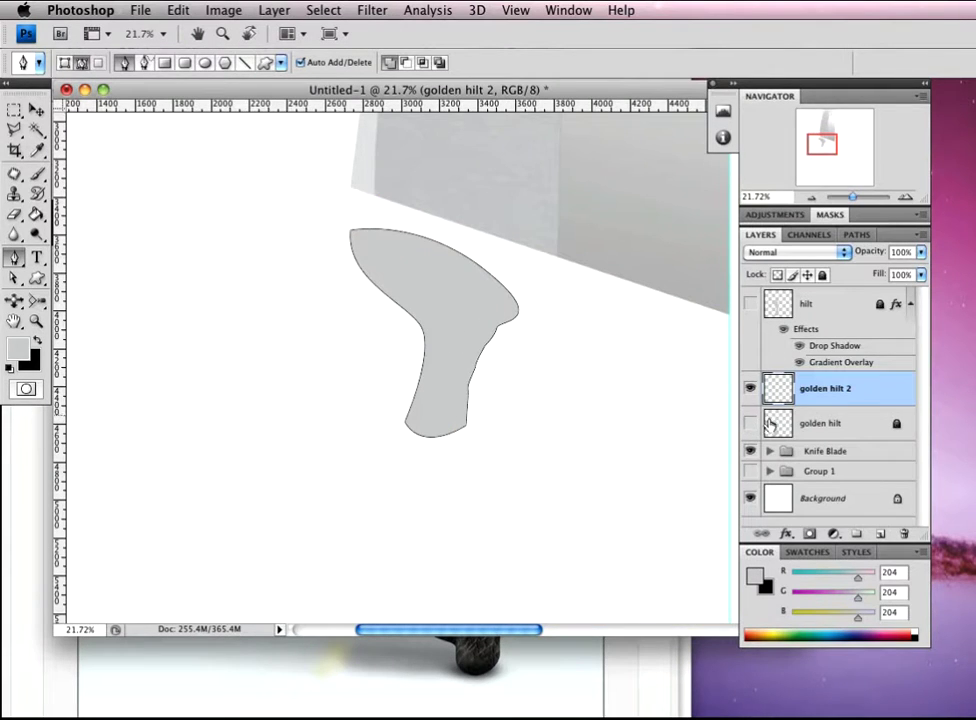
{"action": "left_click", "coordinate": [750, 424]}
{"action": "left_click", "coordinate": [750, 304]}
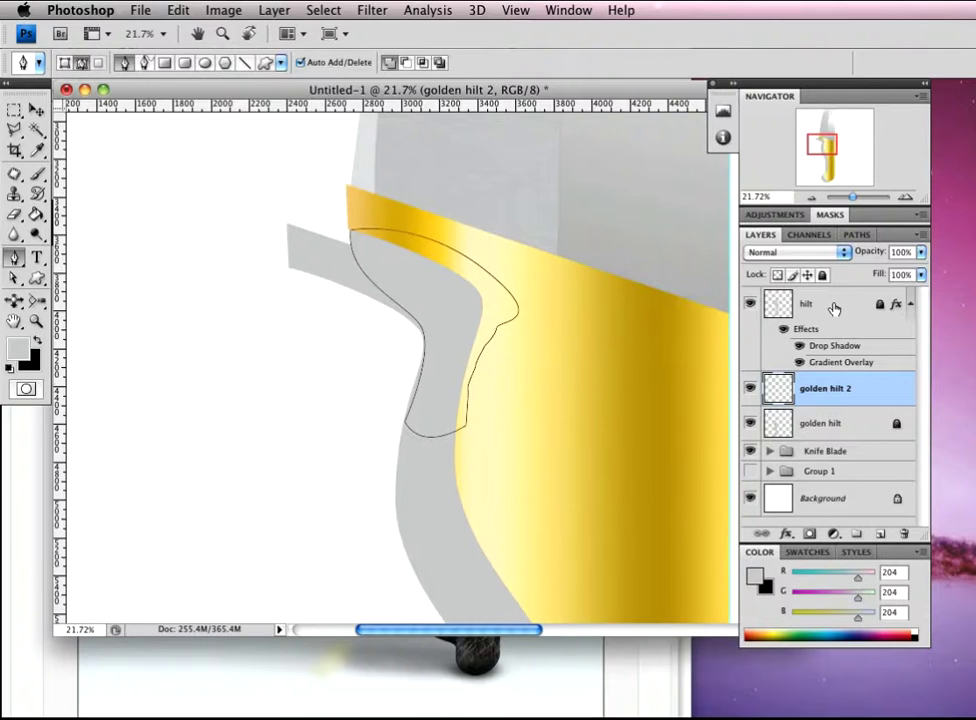
Unlock the hilt and golden hilt layers and make golden hilt 2 the active layer
{"action": "left_click", "coordinate": [838, 305]}
{"action": "left_click", "coordinate": [872, 421]}
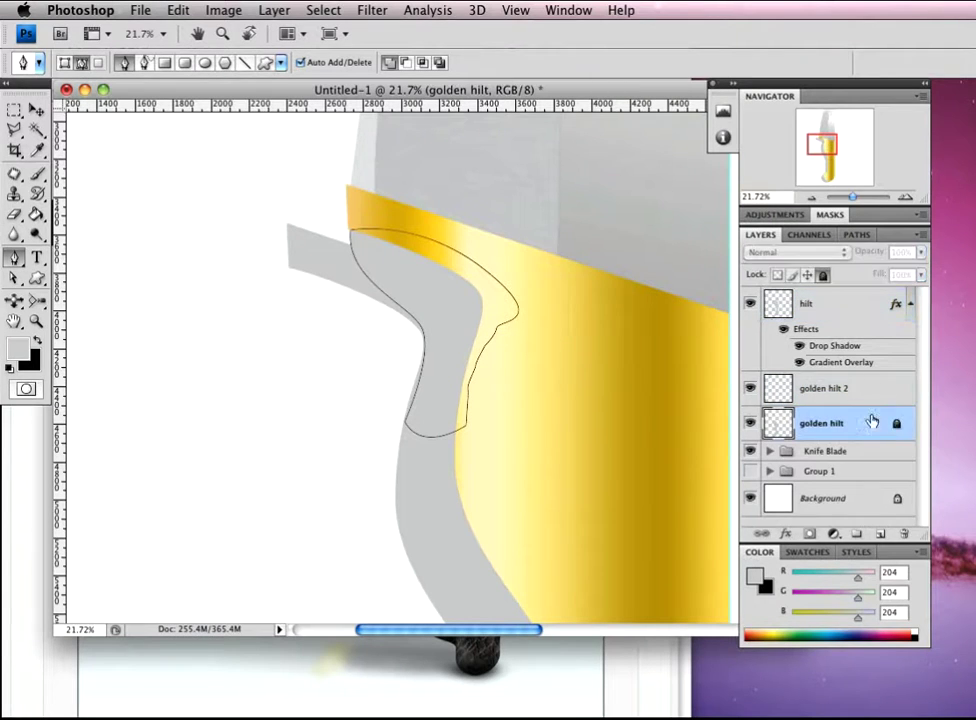
{"action": "left_click", "coordinate": [824, 277]}
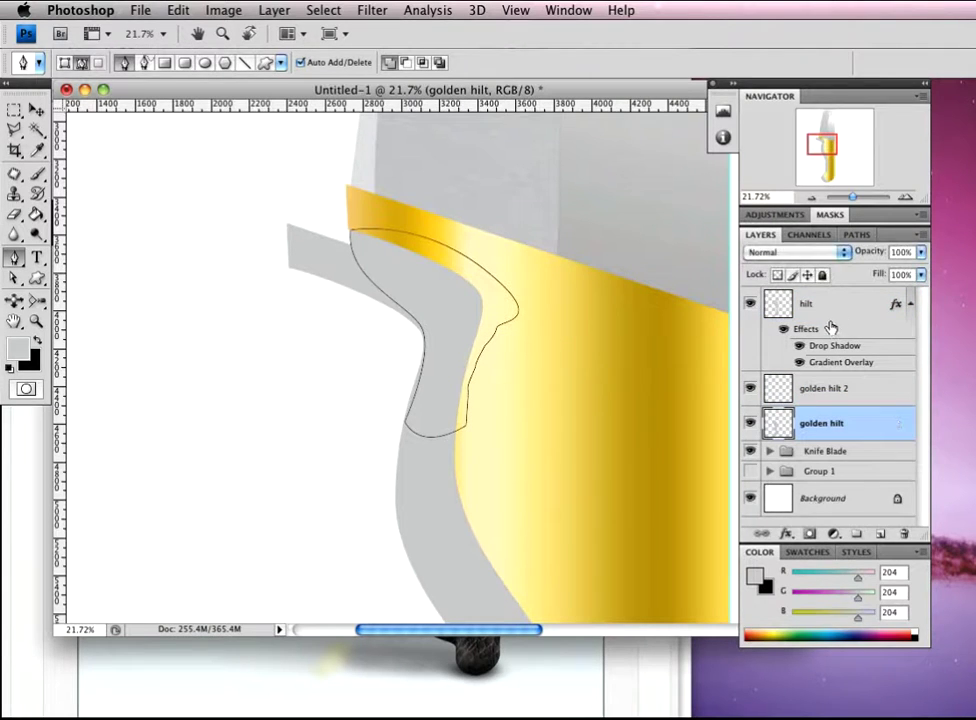
{"action": "left_click", "coordinate": [870, 391]}
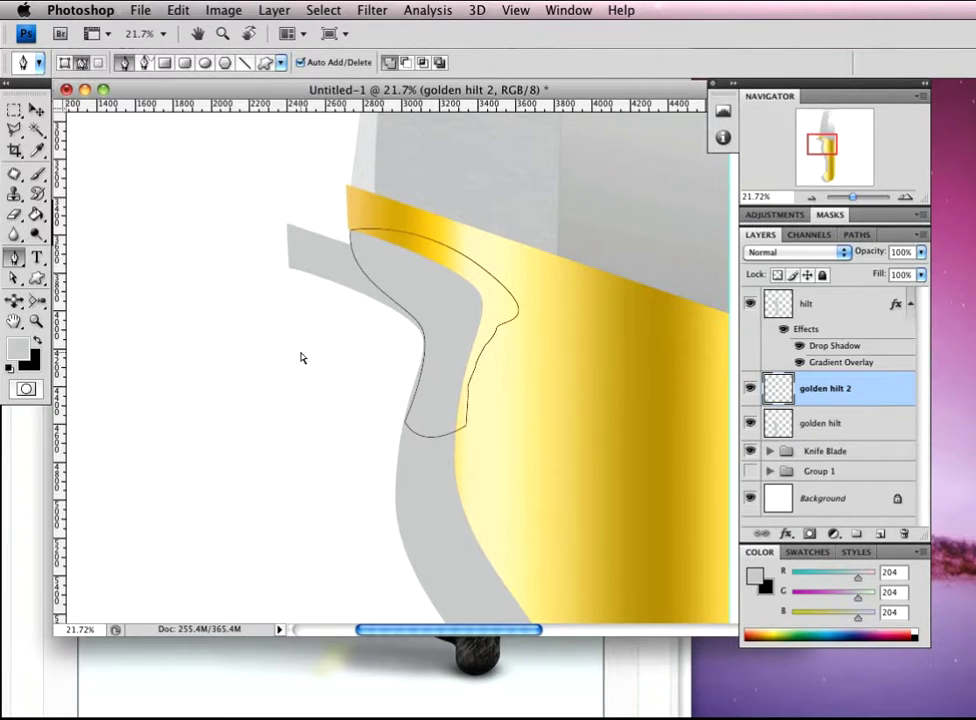
Erase the gray overhang outside the path on the golden hilt layer with a size 200 eraser brush
{"action": "key", "text": "e"}
{"action": "key", "text": "bracketright"}
{"action": "key", "text": "bracketright"}
{"action": "key", "text": "bracketright"}
{"action": "key", "text": "bracketright"}
{"action": "key", "text": "bracketright"}
{"action": "key", "text": "bracketright"}
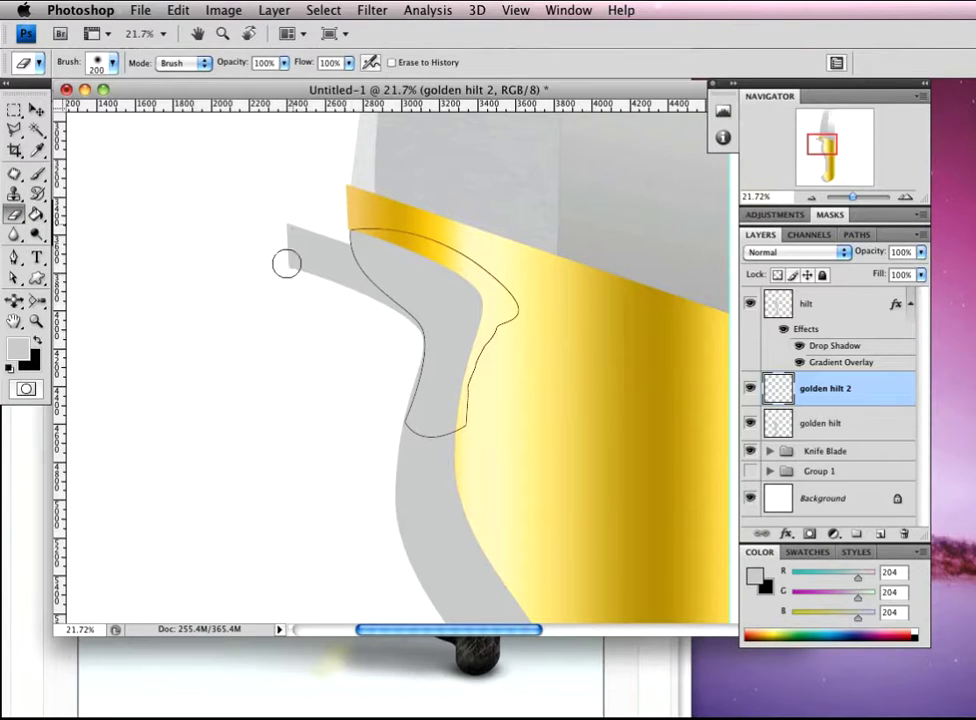
{"action": "left_click", "coordinate": [790, 422]}
{"action": "mouse_move", "coordinate": [300, 256]}
{"action": "left_mouse_down"}
{"action": "mouse_move", "coordinate": [296, 268]}
{"action": "mouse_move", "coordinate": [307, 229]}
{"action": "mouse_move", "coordinate": [335, 270]}
{"action": "mouse_move", "coordinate": [407, 314]}
{"action": "mouse_move", "coordinate": [427, 362]}
{"action": "mouse_move", "coordinate": [379, 407]}
{"action": "mouse_move", "coordinate": [388, 405]}
{"action": "left_mouse_up"}
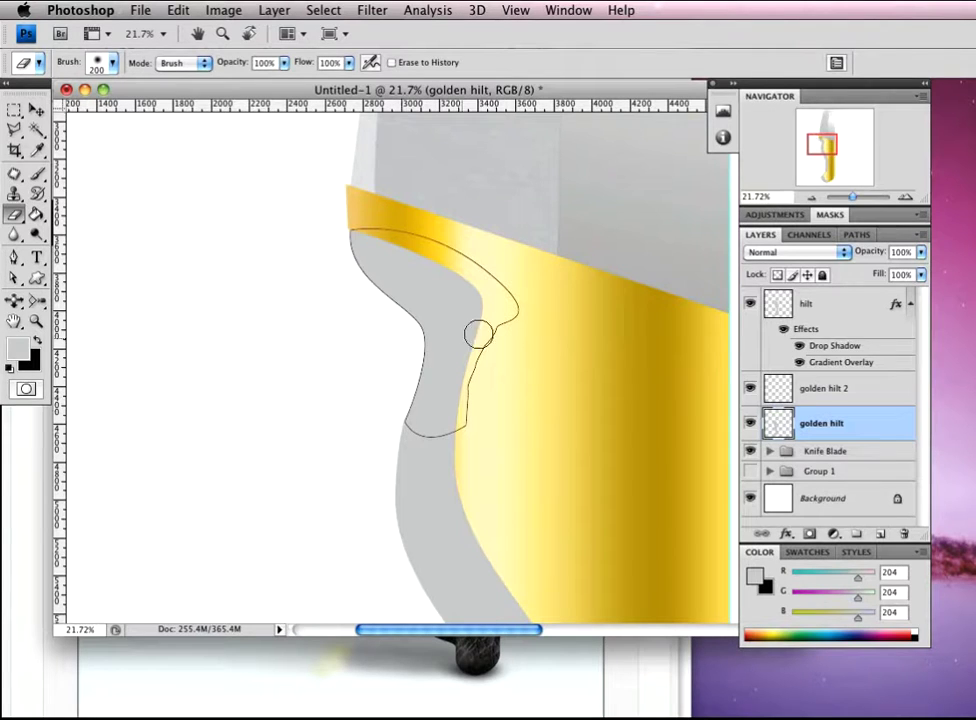
Hide the path outline to check the trimmed gray edge, and undo the erasing
{"action": "key", "text": "p"}
{"action": "key", "text": "super+h"}
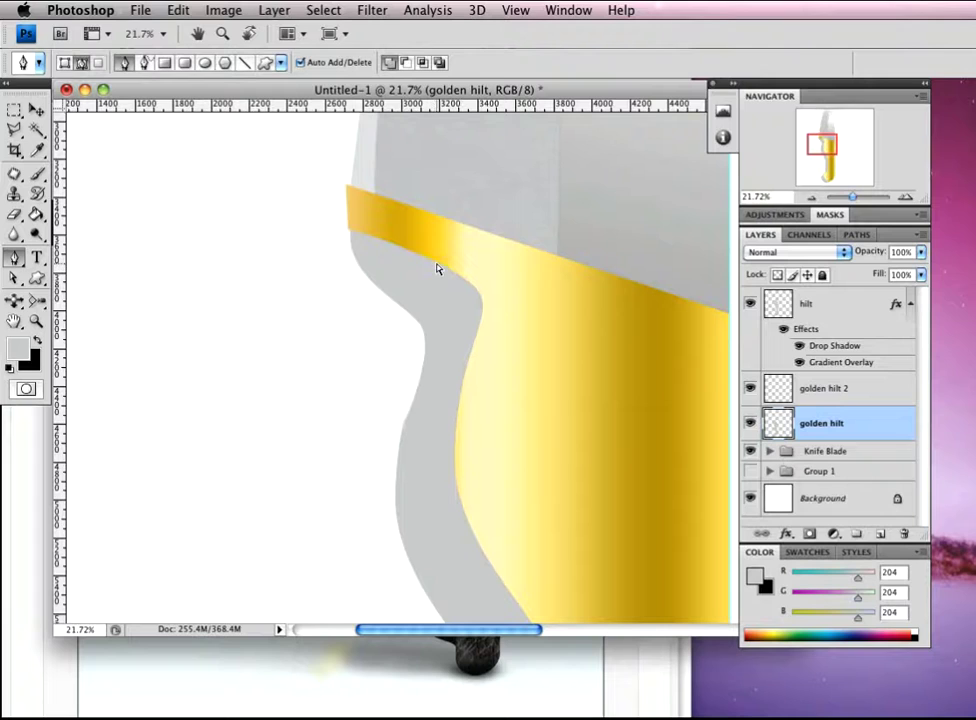
{"action": "key", "text": "super+alt+z"}
{"action": "key", "text": "super+alt+z"}
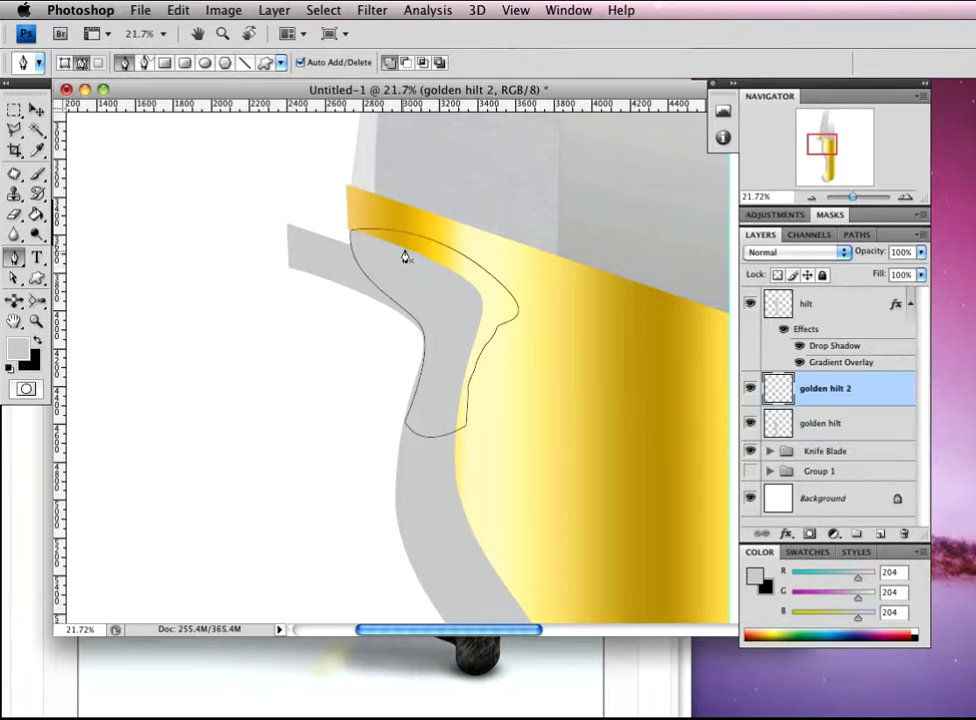
Move the path's upper-left anchor point onto the lower-left corner of the golden hilt's tip
{"action": "key", "text": "z"}
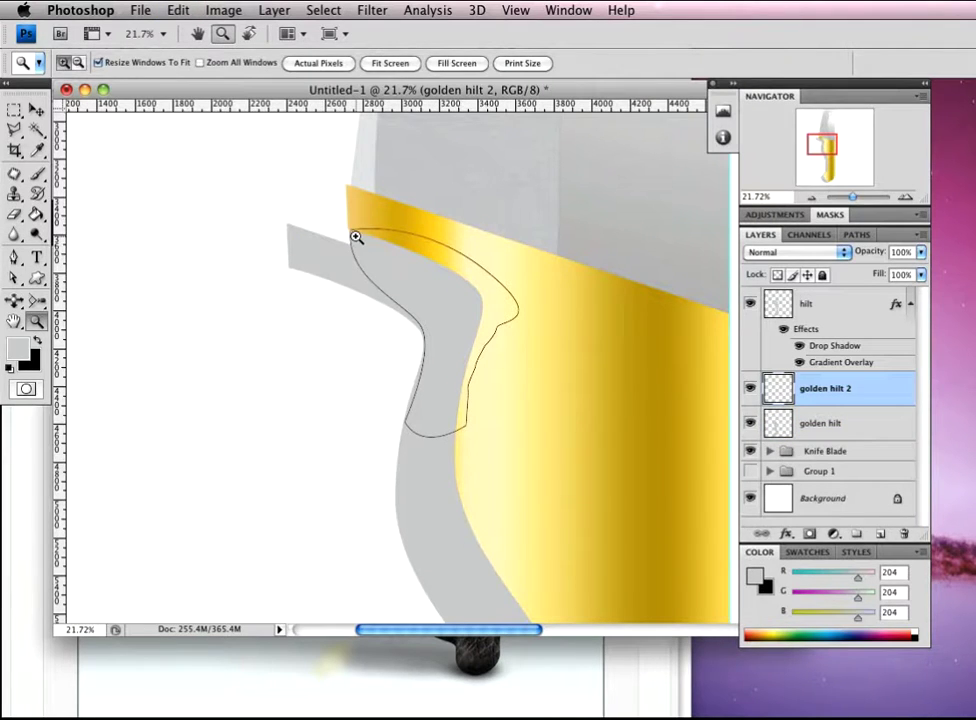
{"action": "left_click_drag", "start_coordinate": [356, 237], "coordinate": [348, 250]}
{"action": "key", "text": "p"}
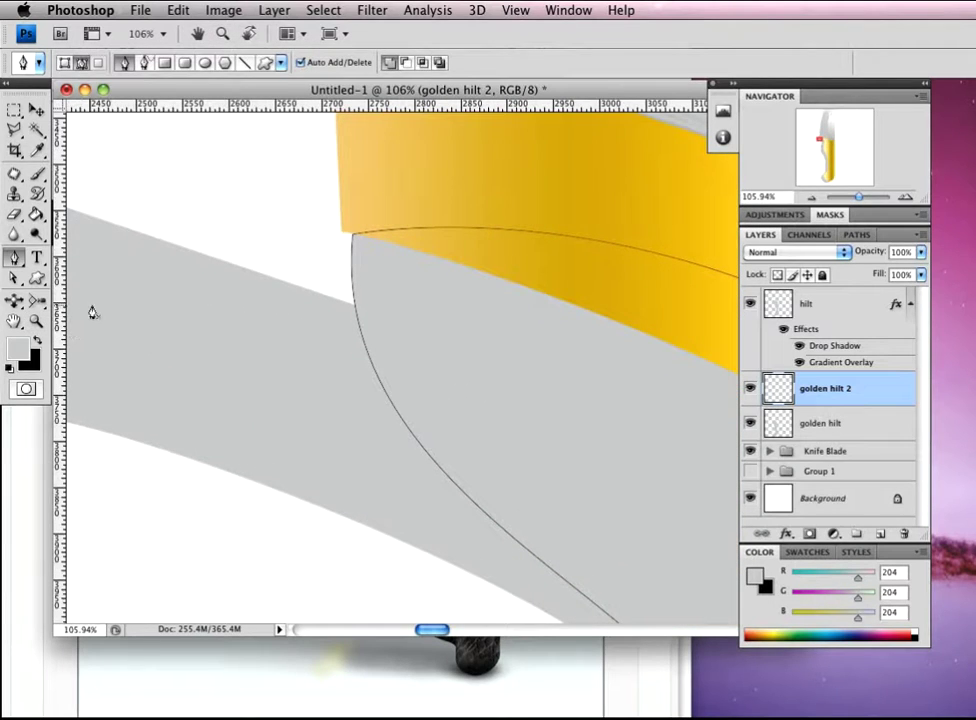
{"action": "key", "text": "a"}
{"action": "left_click", "coordinate": [353, 243]}
{"action": "left_click_drag", "start_coordinate": [353, 234], "coordinate": [345, 234]}
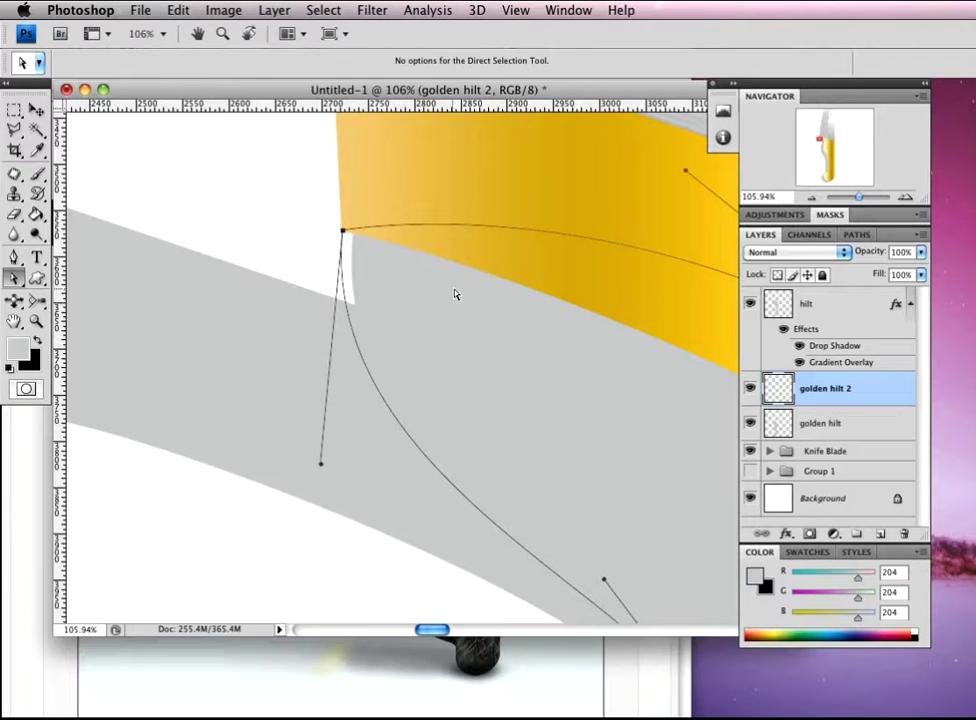
Fill the adjusted path on the golden hilt 2 layer with the gray foreground color
{"action": "key", "text": "p"}
{"action": "right_click", "coordinate": [449, 317]}
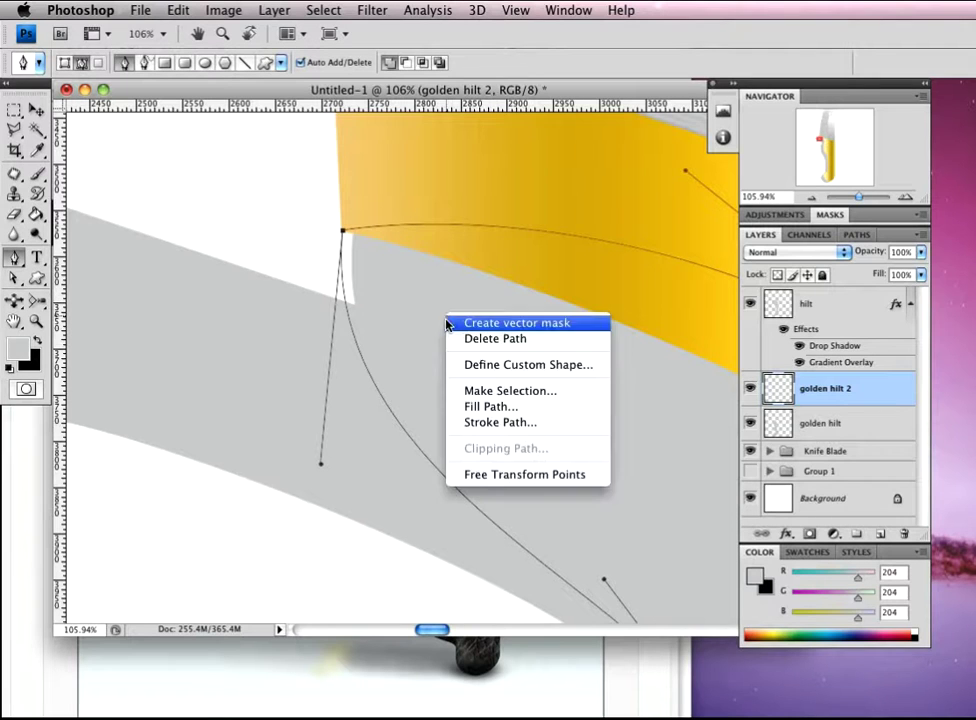
{"action": "left_click", "coordinate": [490, 407]}
{"action": "left_click", "coordinate": [513, 134]}
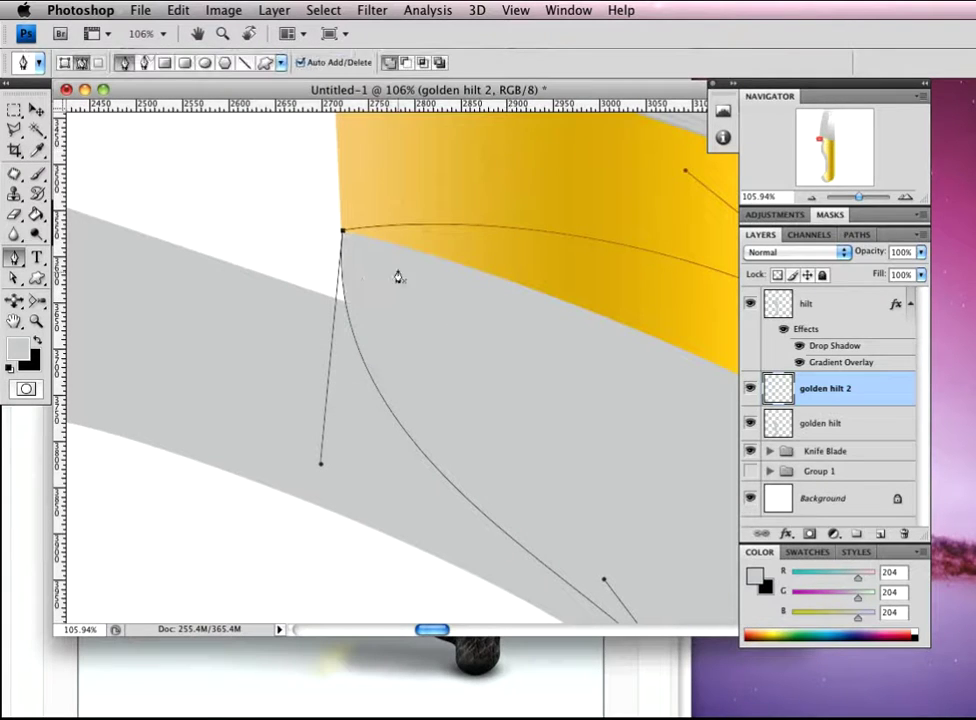
Move the path's lower-left anchor point onto the outer edge of the gray side shape
{"action": "key", "text": "z"}
{"action": "left_click_drag", "start_coordinate": [376, 325], "coordinate": [484, 410]}
{"action": "key", "text": "p"}
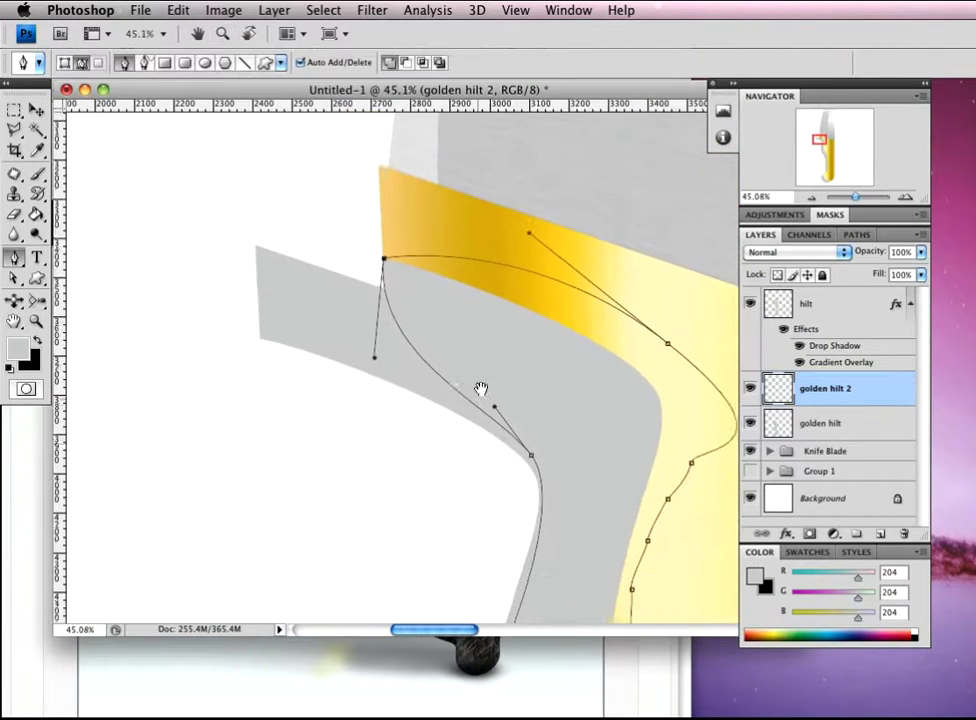
{"action": "scroll", "coordinate": [481, 389], "scroll_direction": "down", "scroll_amount": 5}
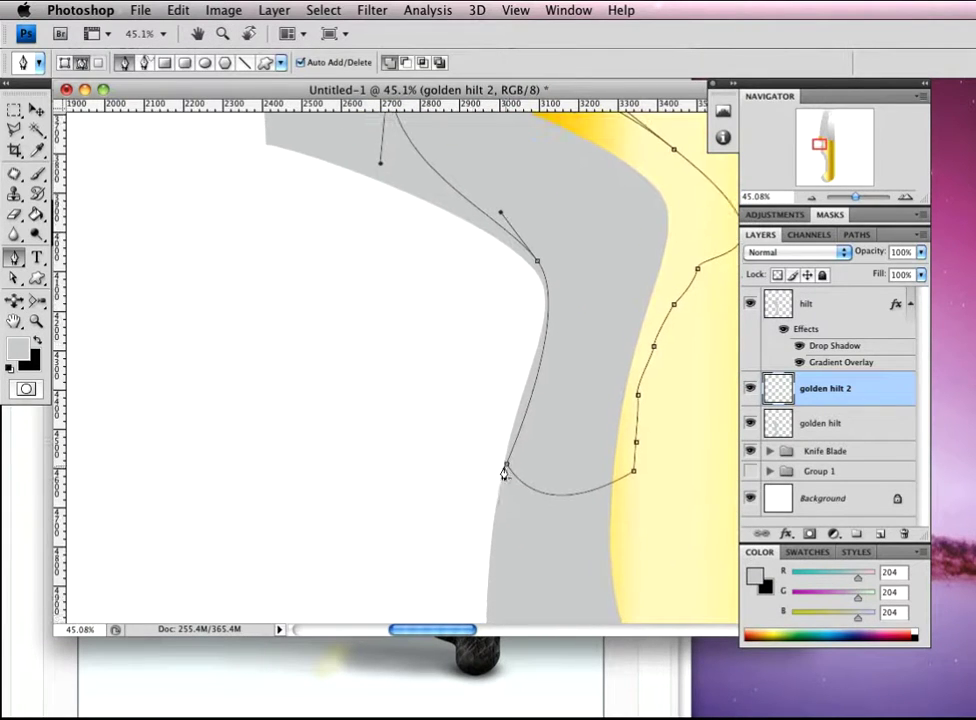
{"action": "key", "text": "z"}
{"action": "left_click_drag", "start_coordinate": [508, 462], "coordinate": [507, 464]}
{"action": "key", "text": "p"}
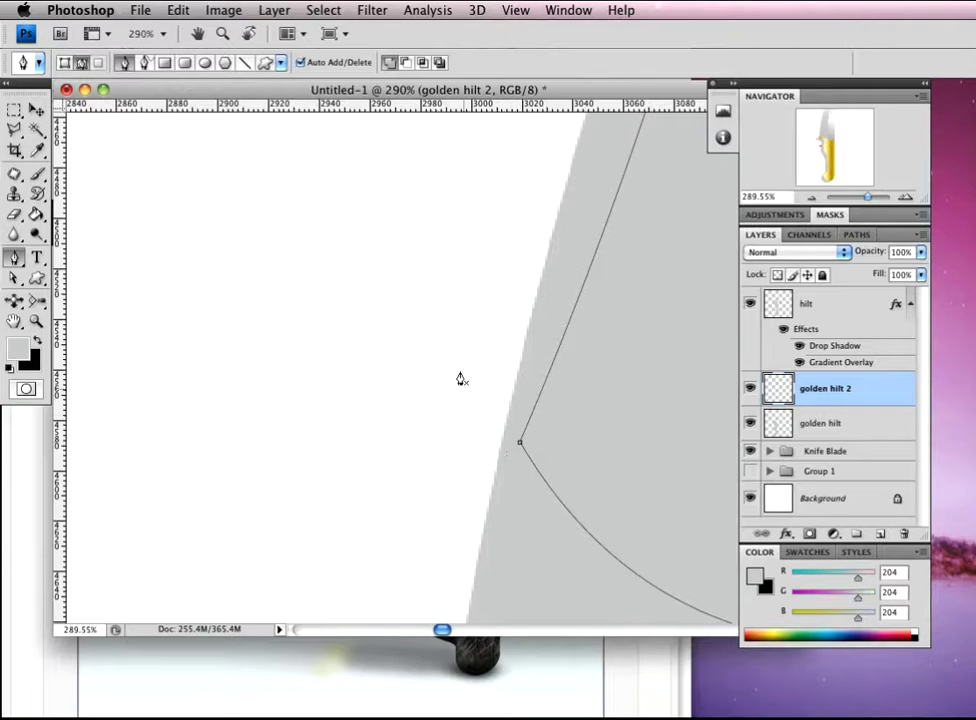
{"action": "key", "text": "a"}
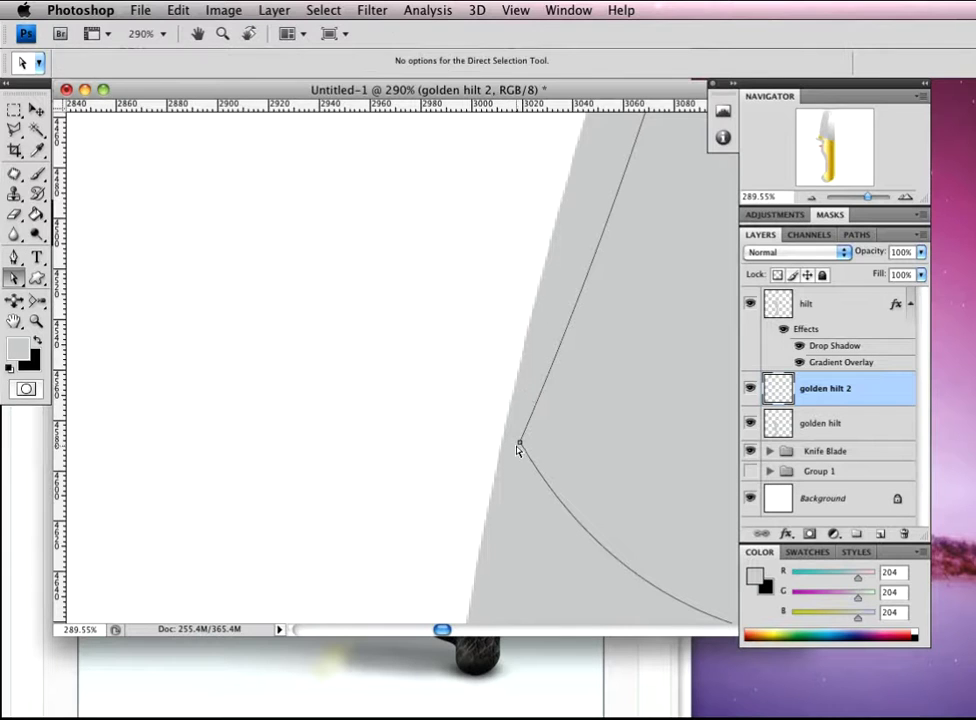
{"action": "left_click_drag", "start_coordinate": [519, 443], "coordinate": [505, 430]}
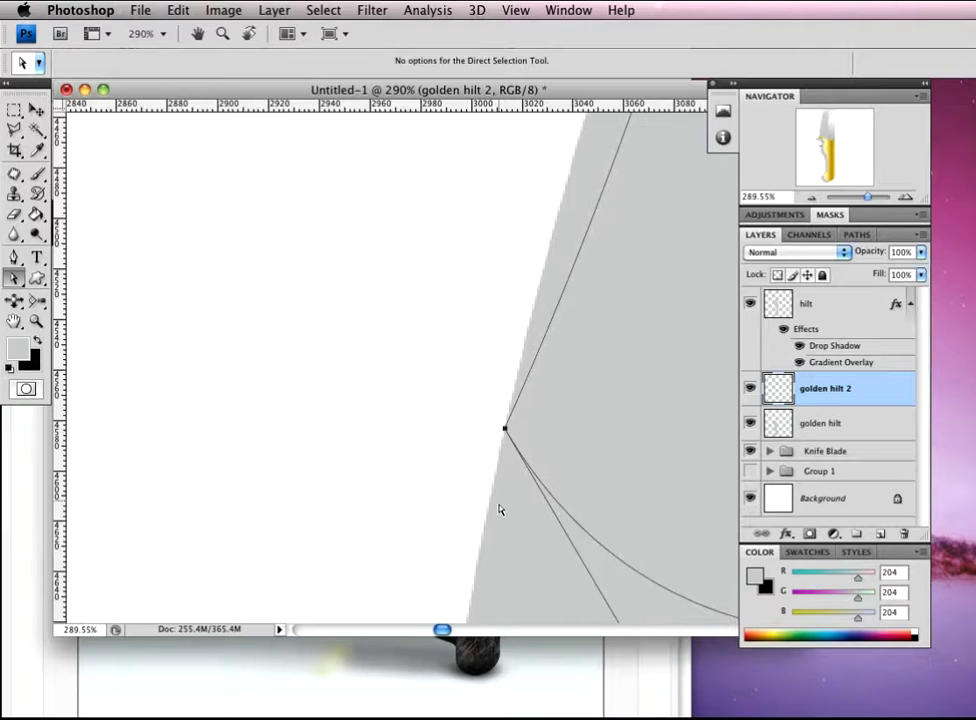
Examine how the whole adjusted path follows the gray shape's outer edge
{"action": "left_click_drag", "start_coordinate": [580, 347], "coordinate": [452, 478]}
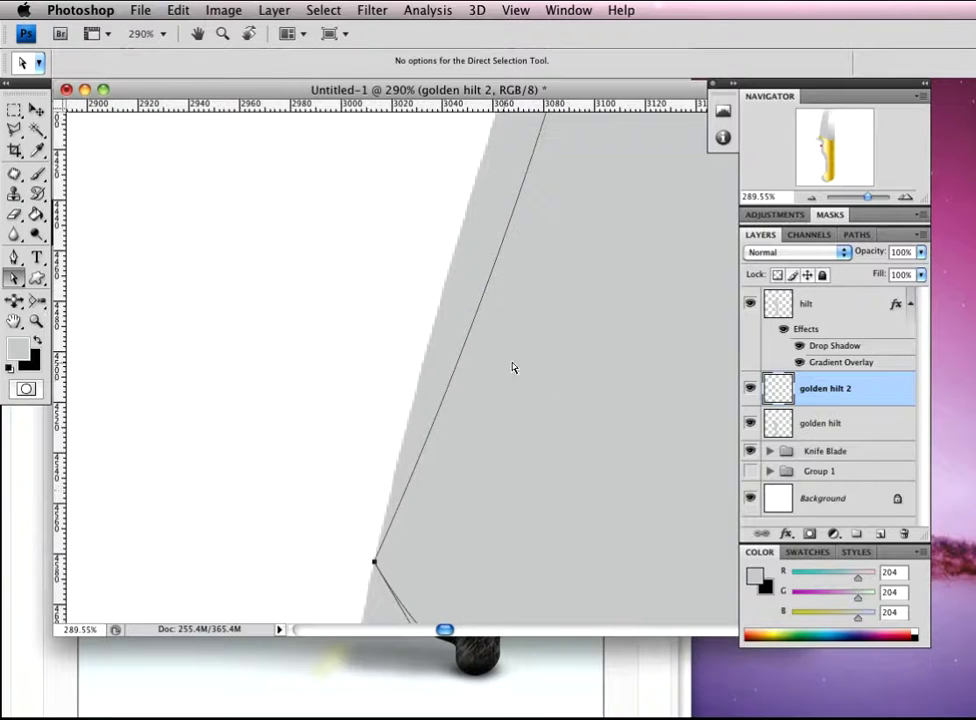
{"action": "key", "text": "z"}
{"action": "left_click", "coordinate": [480, 386], "text": "alt"}
{"action": "left_click", "coordinate": [491, 395], "text": "alt"}
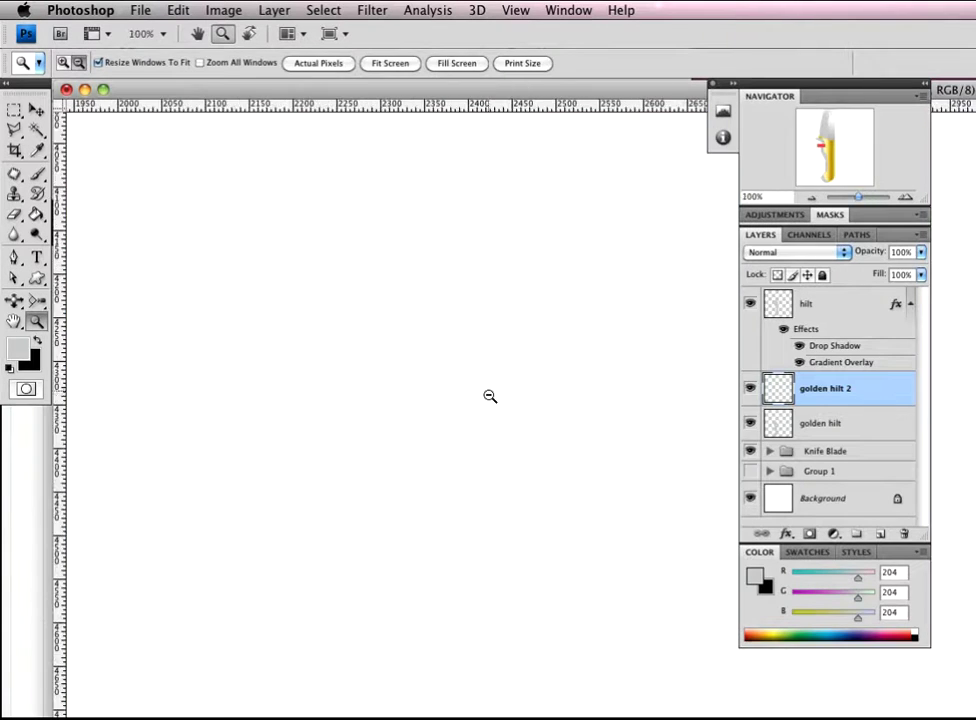
{"action": "left_click", "coordinate": [486, 395], "text": "alt"}
{"action": "left_click", "coordinate": [495, 398], "text": "alt"}
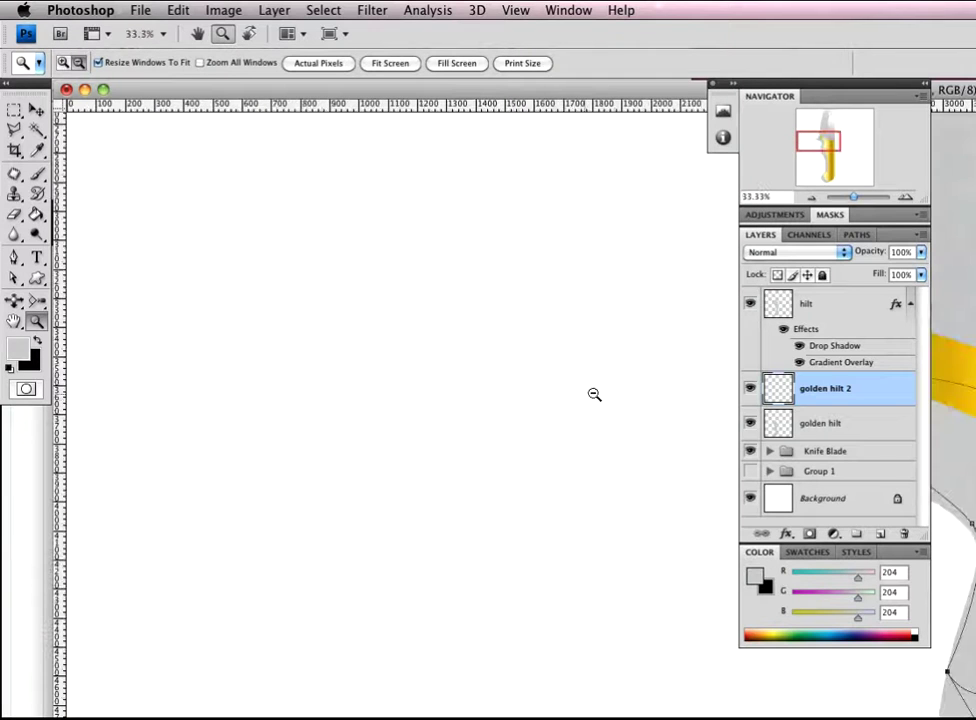
{"action": "key", "text": "a"}
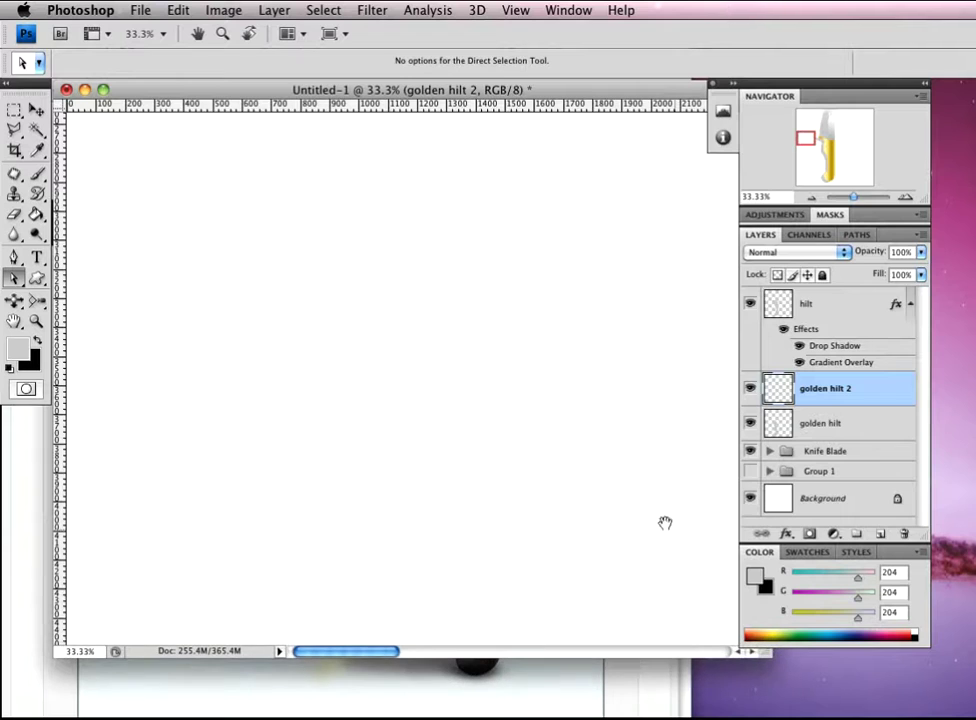
{"action": "left_click_drag", "start_coordinate": [664, 521], "coordinate": [362, 336]}
{"action": "left_click_drag", "start_coordinate": [718, 340], "coordinate": [397, 417]}
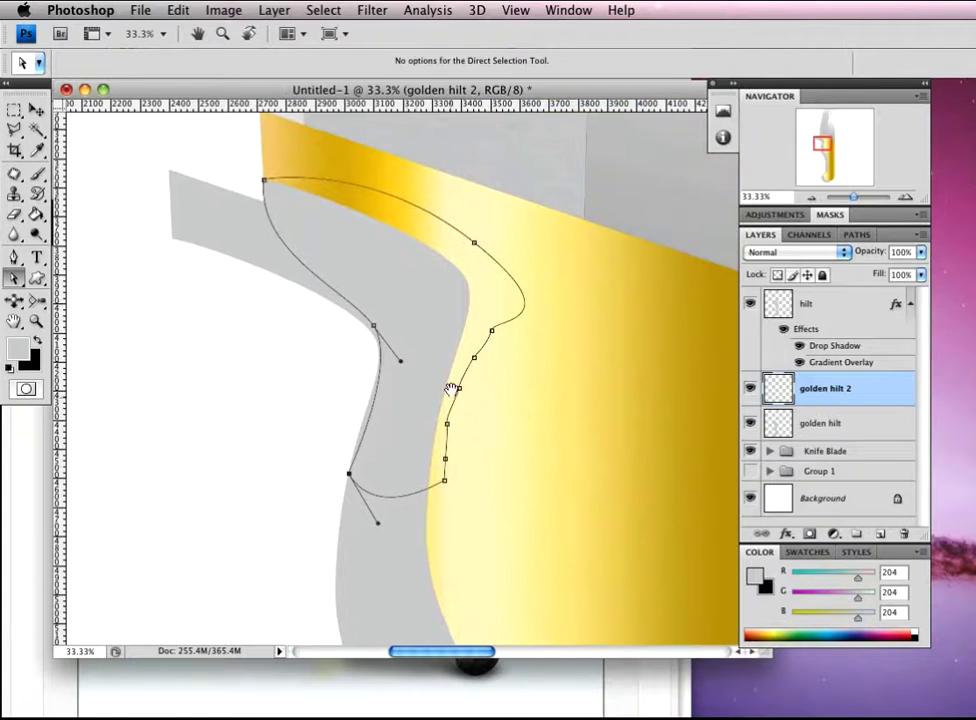
Try to erase the gray side shape outside the path on the golden hilt layer, then undo it to restore the path
{"action": "left_click_drag", "start_coordinate": [311, 327], "coordinate": [346, 359]}
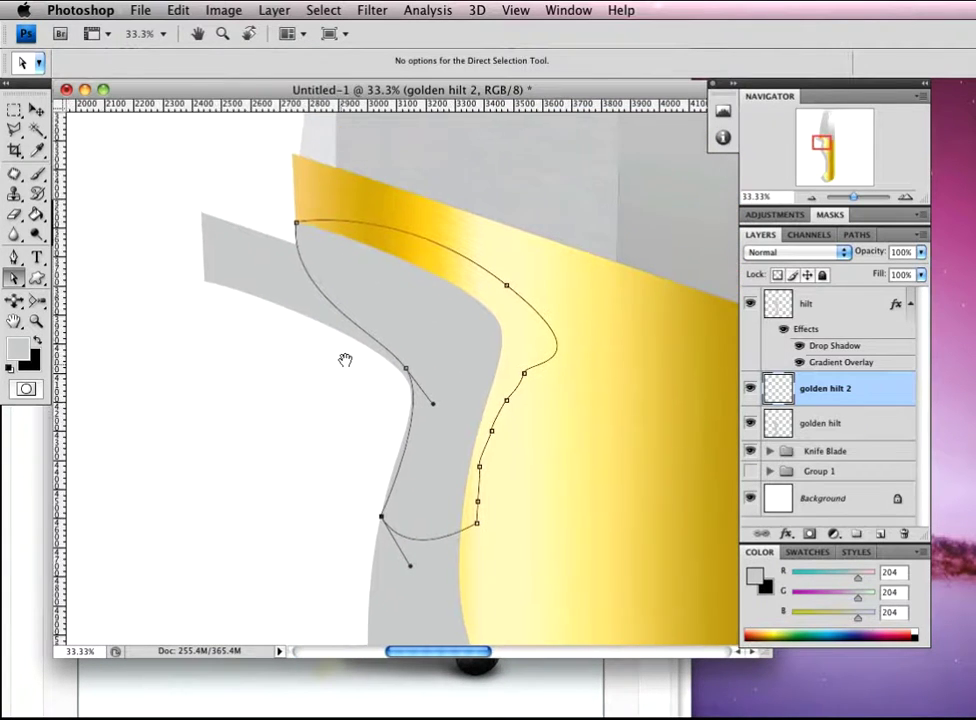
{"action": "left_click", "coordinate": [866, 430]}
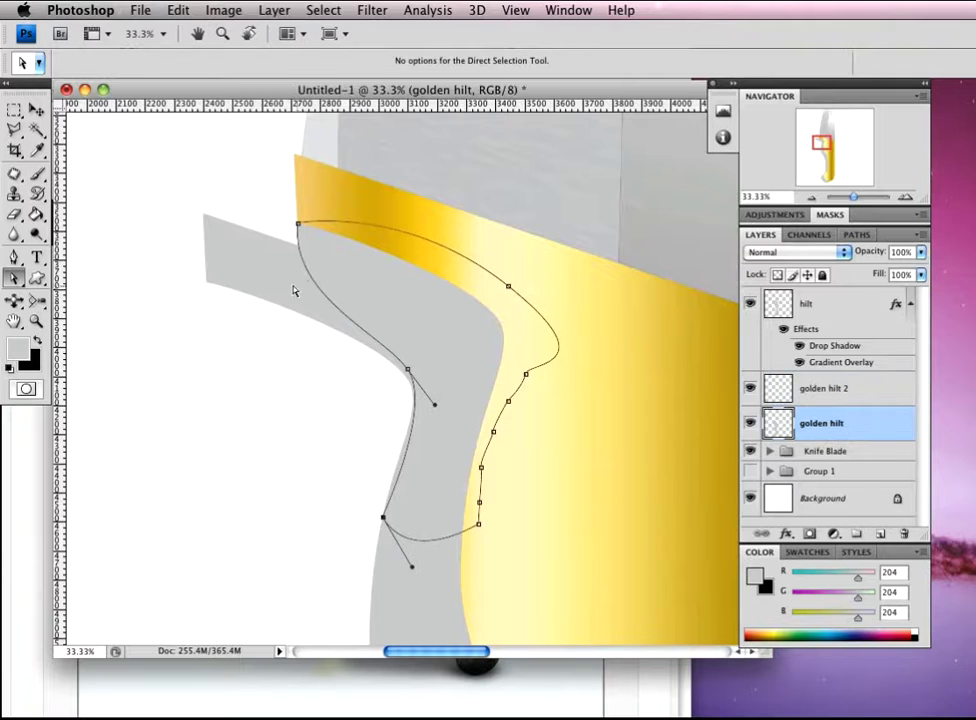
{"action": "key", "text": "e"}
{"action": "mouse_move", "coordinate": [200, 264]}
{"action": "left_mouse_down"}
{"action": "mouse_move", "coordinate": [217, 234]}
{"action": "mouse_move", "coordinate": [251, 284]}
{"action": "mouse_move", "coordinate": [255, 270]}
{"action": "mouse_move", "coordinate": [313, 287]}
{"action": "mouse_move", "coordinate": [300, 256]}
{"action": "mouse_move", "coordinate": [347, 358]}
{"action": "mouse_move", "coordinate": [379, 375]}
{"action": "mouse_move", "coordinate": [390, 342]}
{"action": "mouse_move", "coordinate": [400, 376]}
{"action": "mouse_move", "coordinate": [422, 386]}
{"action": "mouse_move", "coordinate": [393, 418]}
{"action": "mouse_move", "coordinate": [403, 478]}
{"action": "mouse_move", "coordinate": [373, 492]}
{"action": "left_mouse_up"}
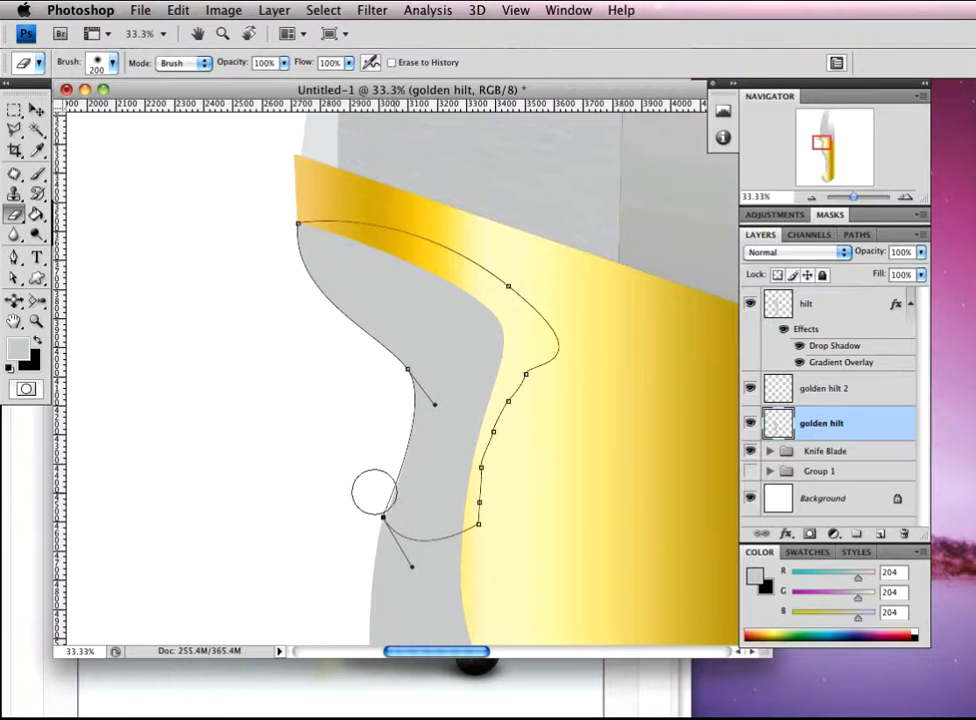
{"action": "key", "text": "p"}
{"action": "key", "text": "Return"}
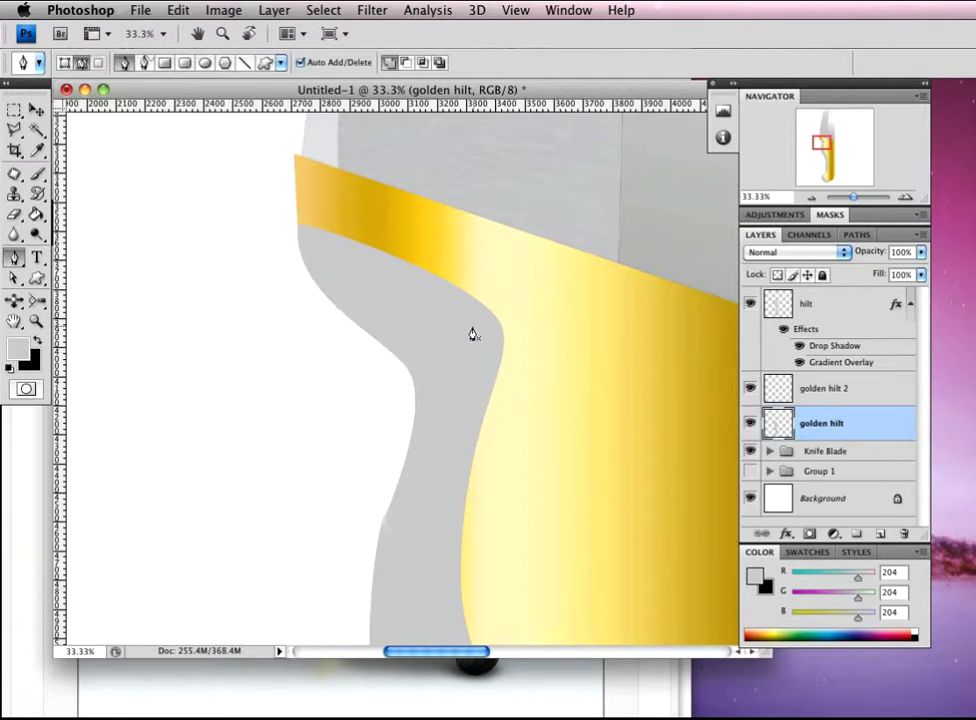
{"action": "key", "text": "super+z"}
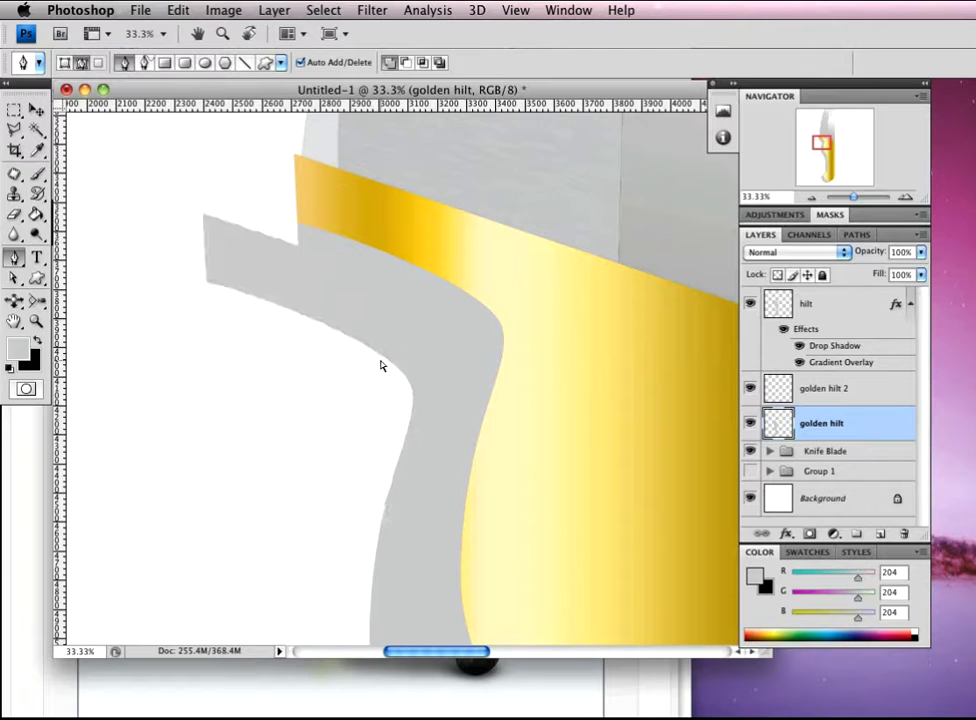
{"action": "key", "text": "alt+super+z"}
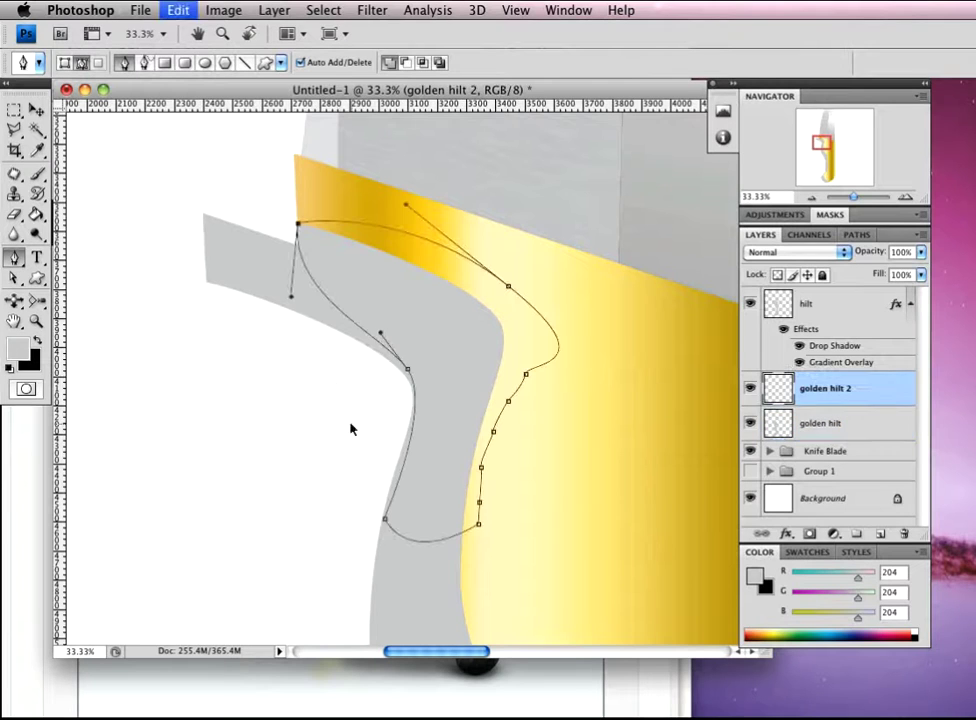
Erase the gray side shape outside the path's left edge on the golden hilt layer with the 200 px eraser
{"action": "key", "text": "e"}
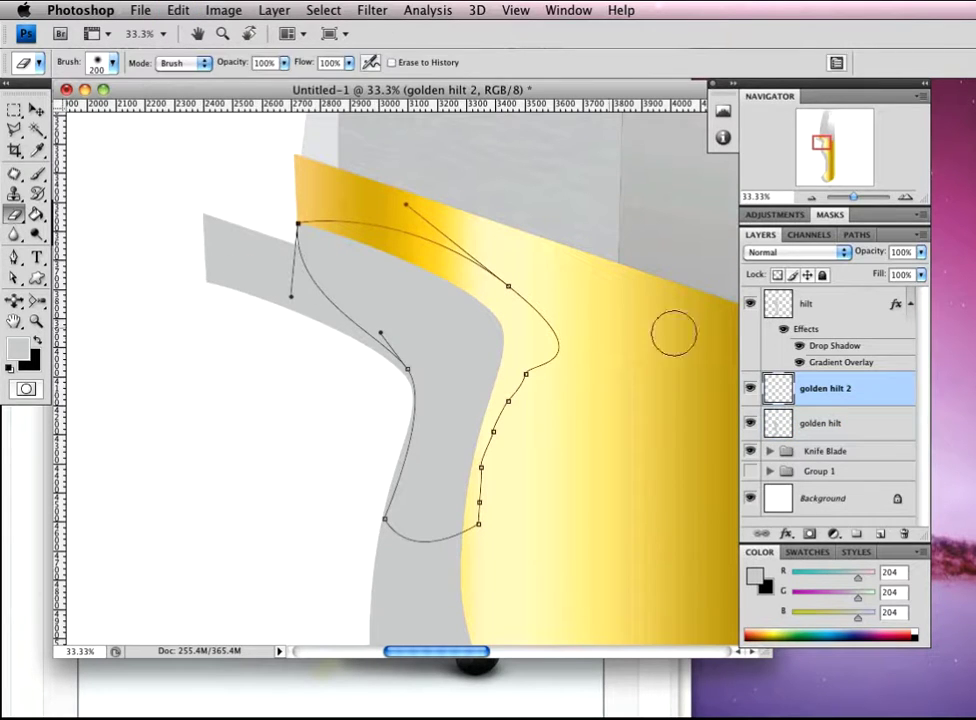
{"action": "left_click", "coordinate": [860, 423]}
{"action": "mouse_move", "coordinate": [196, 224]}
{"action": "left_mouse_down"}
{"action": "mouse_move", "coordinate": [225, 239]}
{"action": "mouse_move", "coordinate": [268, 252]}
{"action": "mouse_move", "coordinate": [269, 239]}
{"action": "mouse_move", "coordinate": [301, 303]}
{"action": "mouse_move", "coordinate": [352, 335]}
{"action": "mouse_move", "coordinate": [309, 288]}
{"action": "mouse_move", "coordinate": [409, 420]}
{"action": "left_mouse_up"}
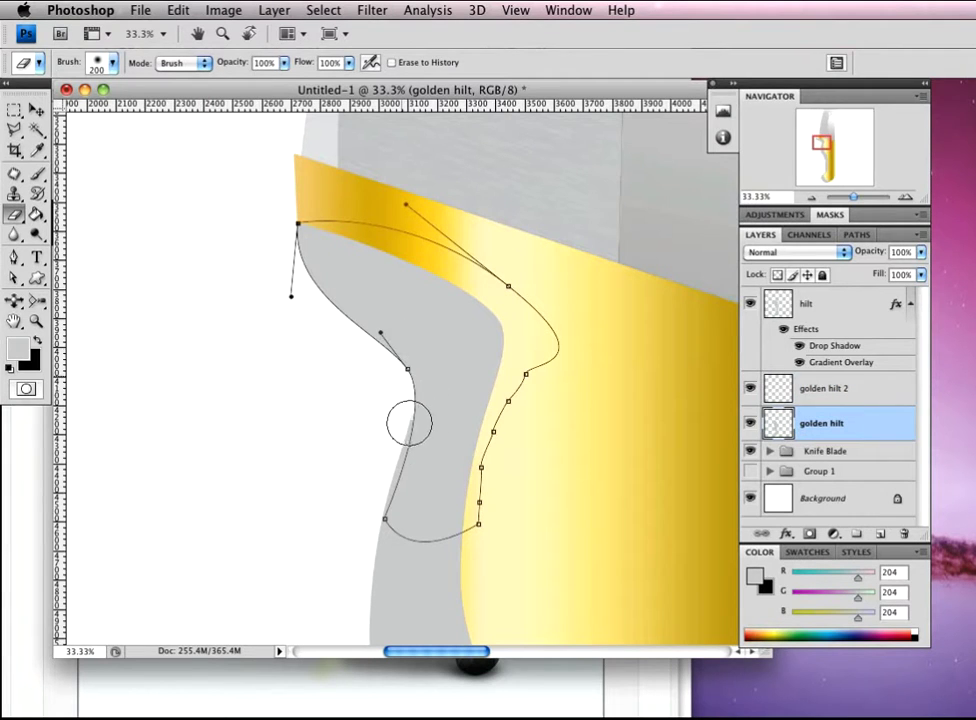
{"action": "key", "text": "z"}
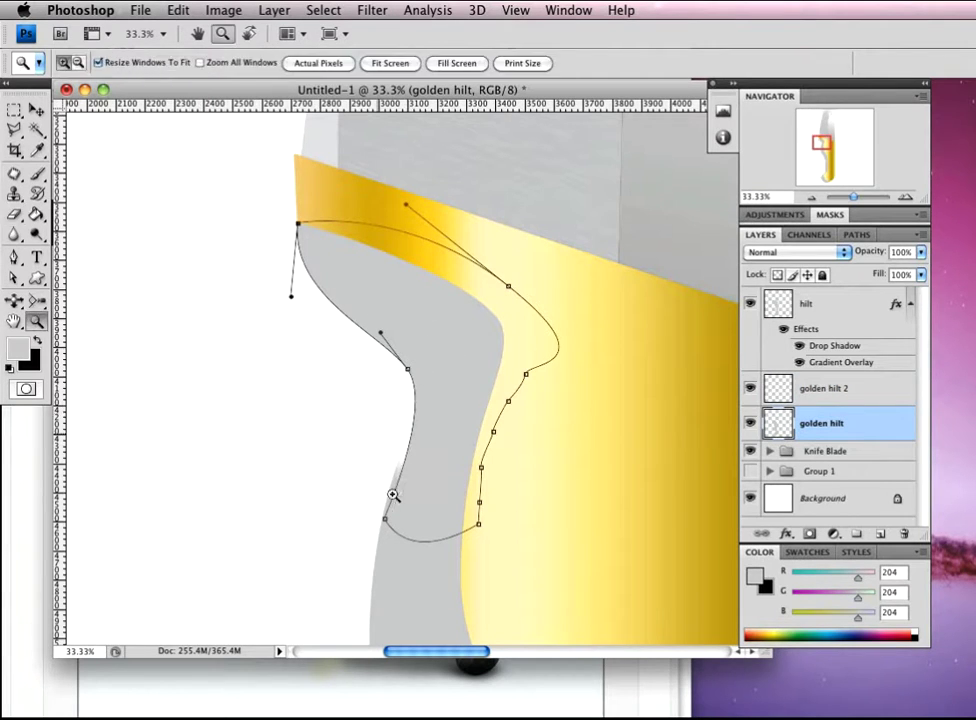
{"action": "mouse_move", "coordinate": [383, 505]}
{"action": "left_mouse_down"}
{"action": "mouse_move", "coordinate": [403, 515]}
{"action": "mouse_move", "coordinate": [403, 349]}
{"action": "left_mouse_up"}
{"action": "key", "text": "e"}
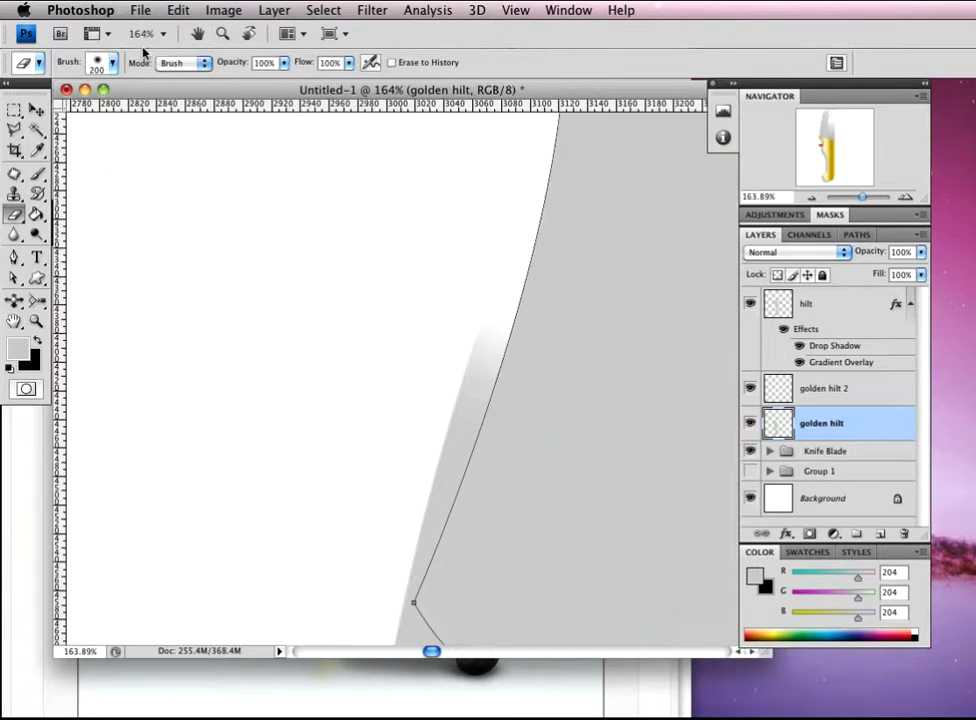
Set the eraser to the hard round 19 px brush
{"action": "left_click", "coordinate": [108, 64]}
{"action": "left_click", "coordinate": [171, 202]}
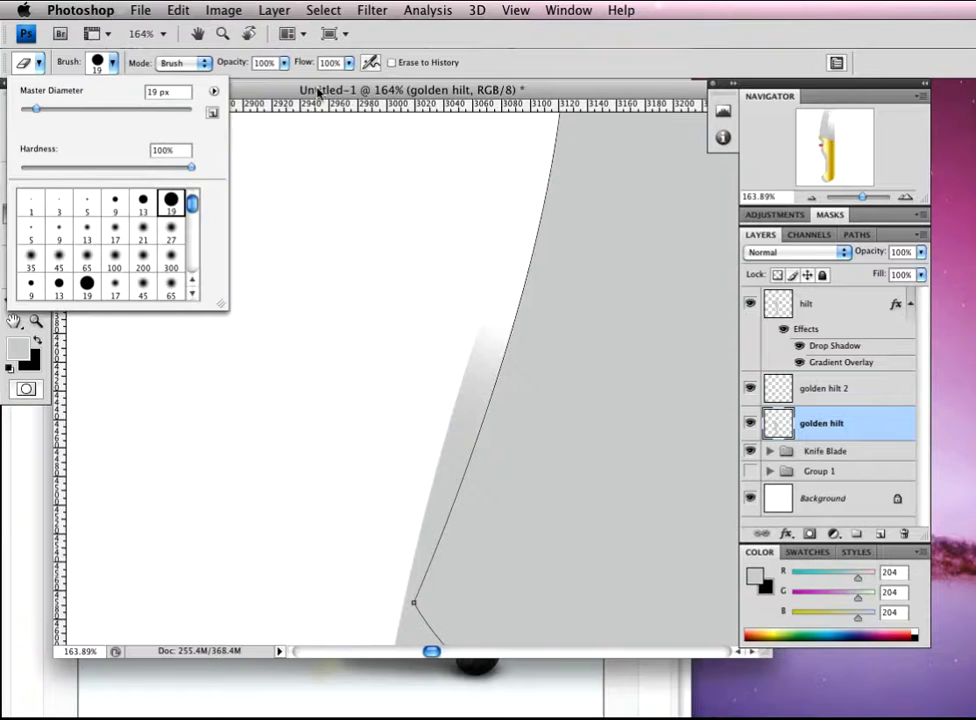
{"action": "left_click", "coordinate": [458, 345]}
Try to erase the leftover gray sliver above the path's lower-left anchor, then undo the erasing
{"action": "mouse_move", "coordinate": [458, 345]}
{"action": "left_mouse_down"}
{"action": "mouse_move", "coordinate": [486, 301]}
{"action": "mouse_move", "coordinate": [483, 422]}
{"action": "mouse_move", "coordinate": [490, 408]}
{"action": "mouse_move", "coordinate": [473, 407]}
{"action": "mouse_move", "coordinate": [482, 421]}
{"action": "mouse_move", "coordinate": [430, 416]}
{"action": "mouse_move", "coordinate": [479, 448]}
{"action": "mouse_move", "coordinate": [447, 446]}
{"action": "mouse_move", "coordinate": [440, 484]}
{"action": "left_mouse_up"}
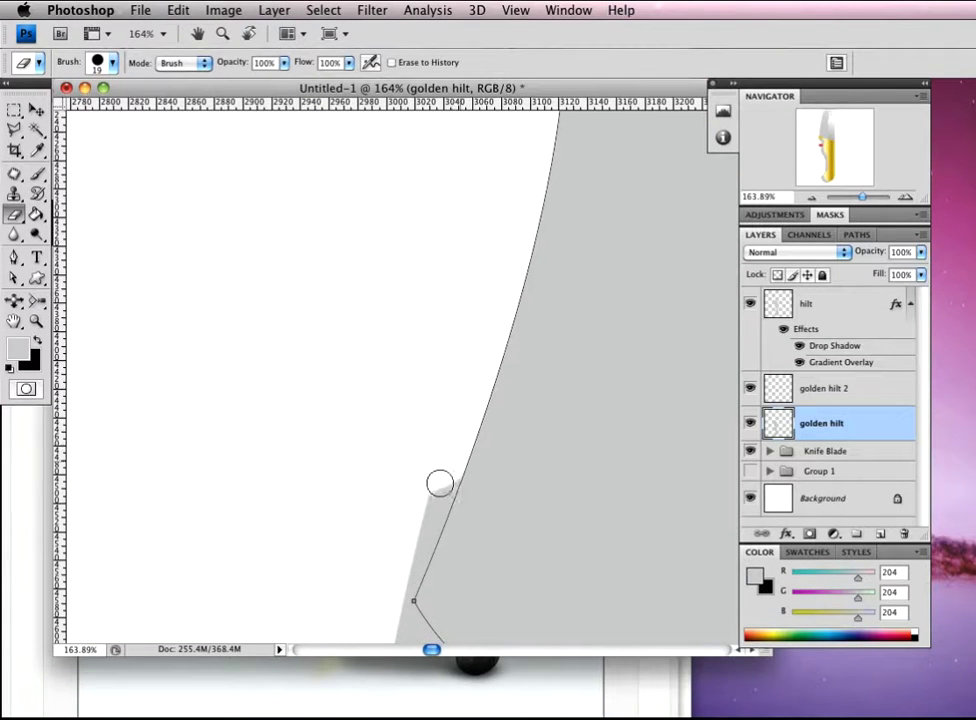
{"action": "key", "text": "space"}
{"action": "left_click_drag", "start_coordinate": [400, 420], "coordinate": [412, 253]}
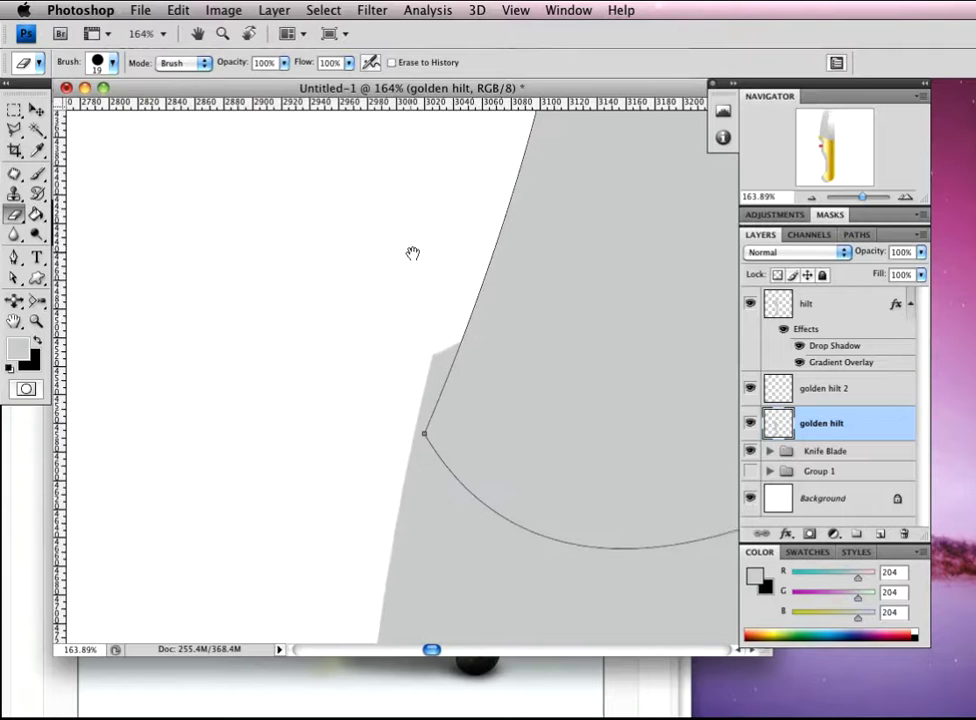
{"action": "mouse_move", "coordinate": [449, 418]}
{"action": "left_mouse_down"}
{"action": "mouse_move", "coordinate": [569, 266]}
{"action": "mouse_move", "coordinate": [371, 293]}
{"action": "mouse_move", "coordinate": [338, 394]}
{"action": "left_mouse_up"}
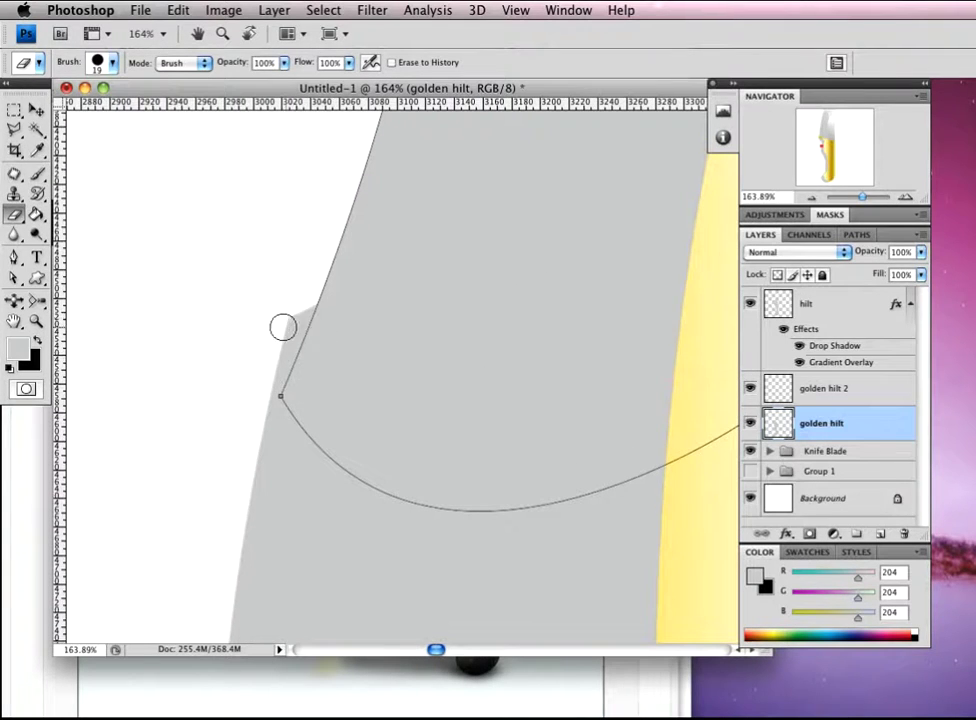
{"action": "key", "text": "super+z"}
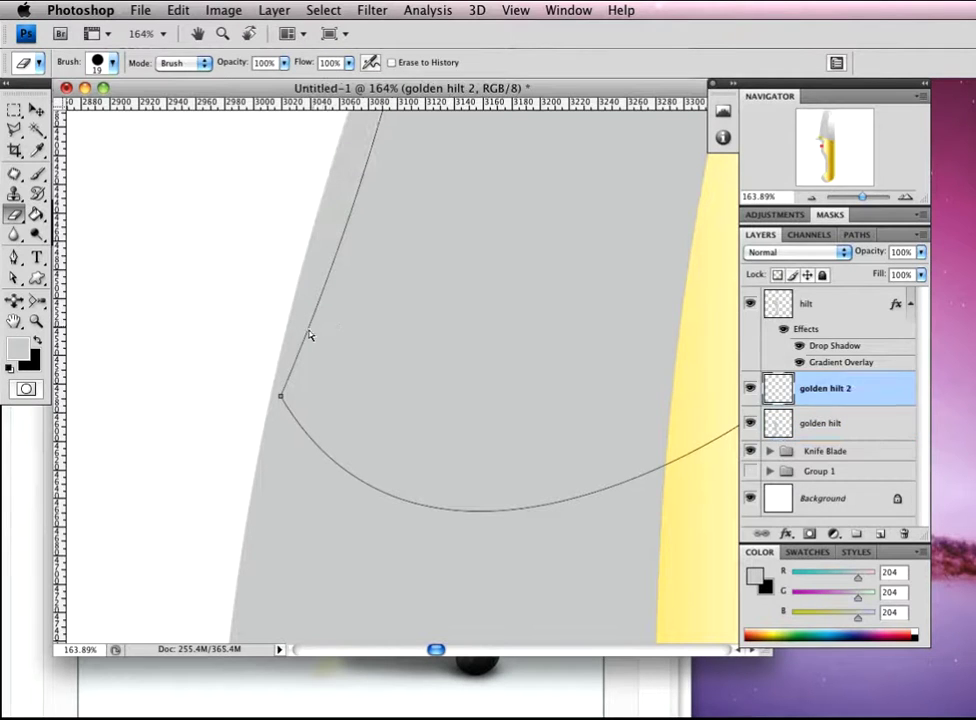
Move the path's lower-left anchor point slightly outward so it sits exactly on the gray shape's outer edge
{"action": "key", "text": "a"}
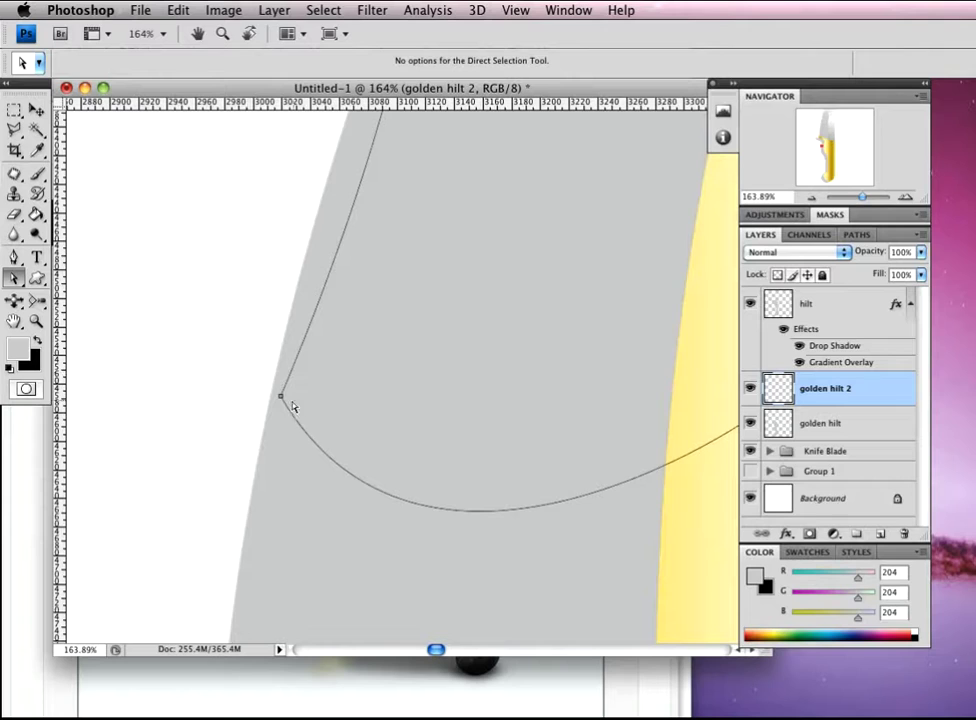
{"action": "left_click_drag", "start_coordinate": [280, 396], "coordinate": [275, 393]}
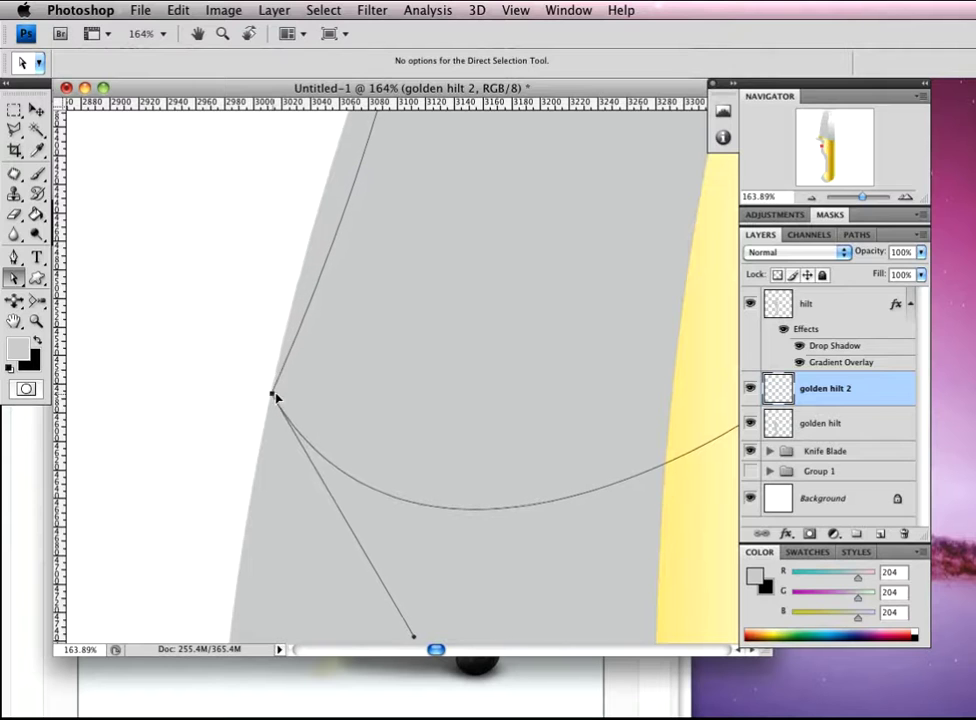
{"action": "left_click_drag", "start_coordinate": [379, 413], "coordinate": [500, 247]}
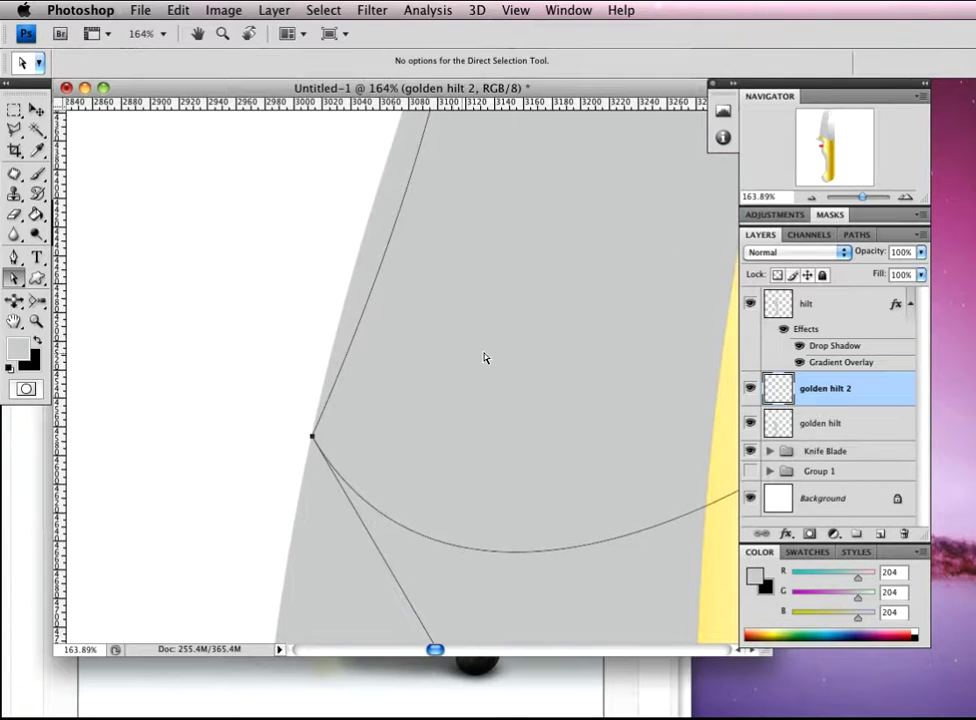
Erase the golden hilt layer's gray just above and below the path's lower-left anchor point as a test
{"action": "key", "text": "e"}
{"action": "left_click", "coordinate": [872, 430]}
{"action": "left_click_drag", "start_coordinate": [334, 402], "coordinate": [320, 407]}
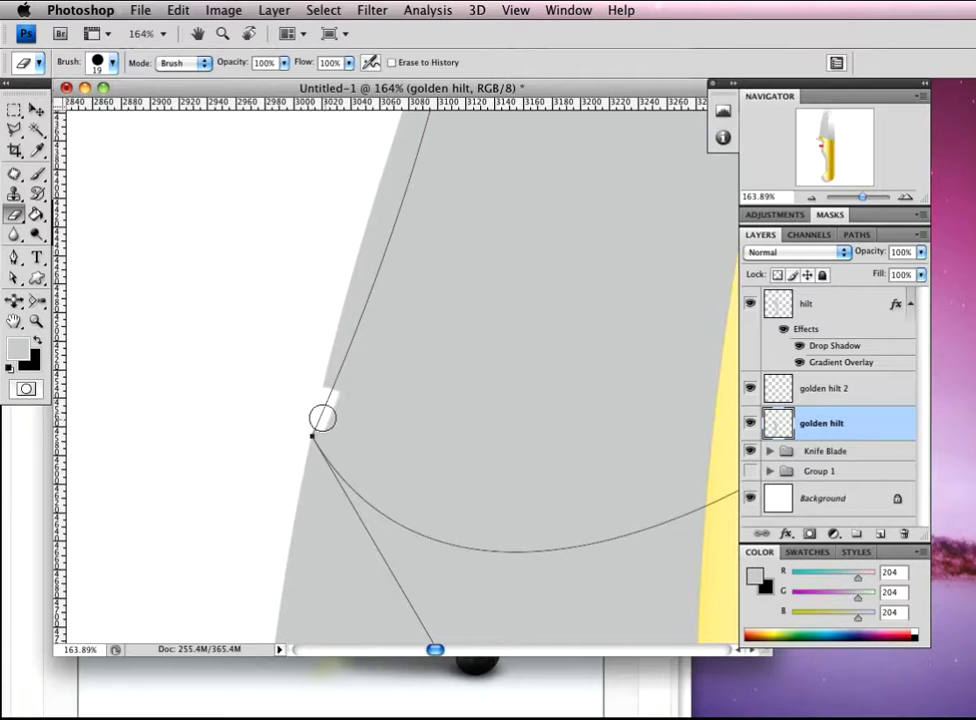
{"action": "left_click_drag", "start_coordinate": [327, 436], "coordinate": [335, 456]}
{"action": "key", "text": "p"}
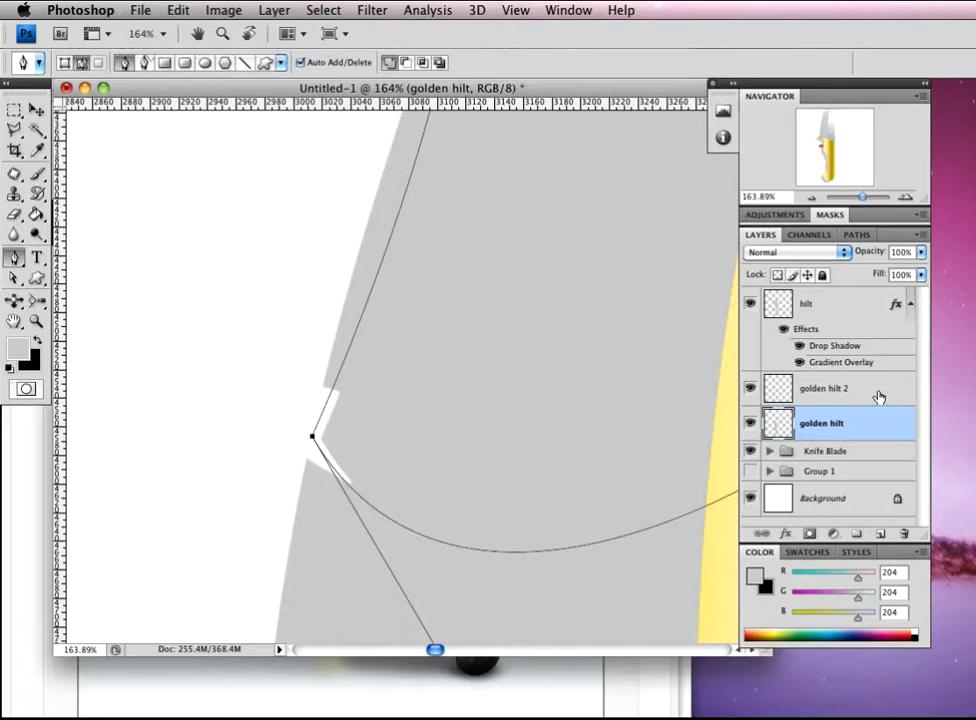
Fill the path on the golden hilt 2 layer with the foreground color, then undo the fill and the test erasing
{"action": "left_click", "coordinate": [878, 398]}
{"action": "right_click", "coordinate": [411, 398]}
{"action": "left_click", "coordinate": [440, 493]}
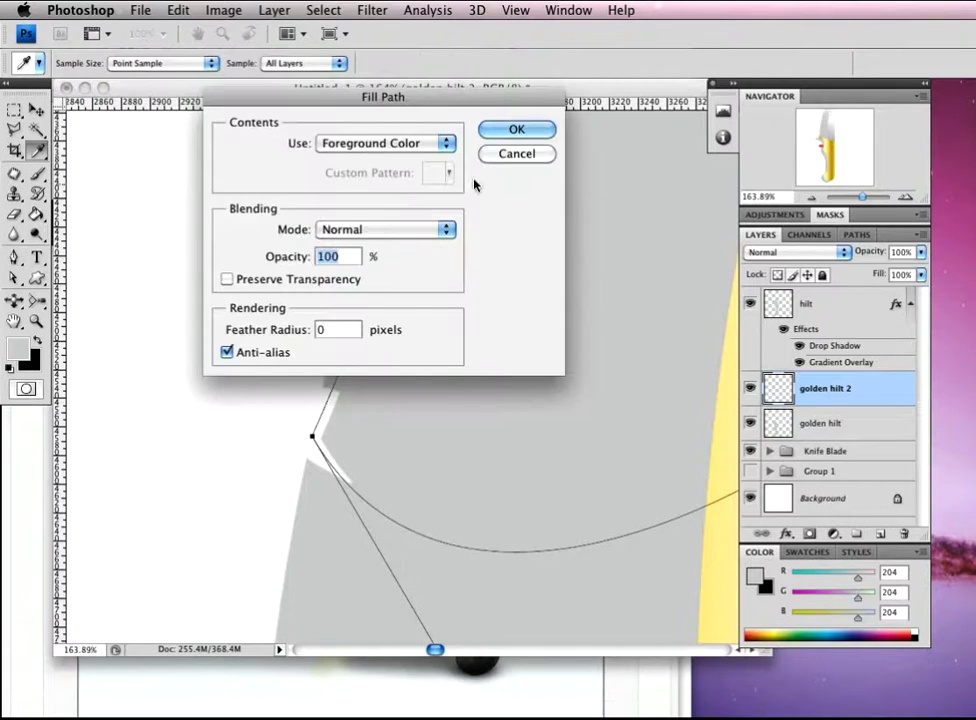
{"action": "left_click", "coordinate": [520, 133]}
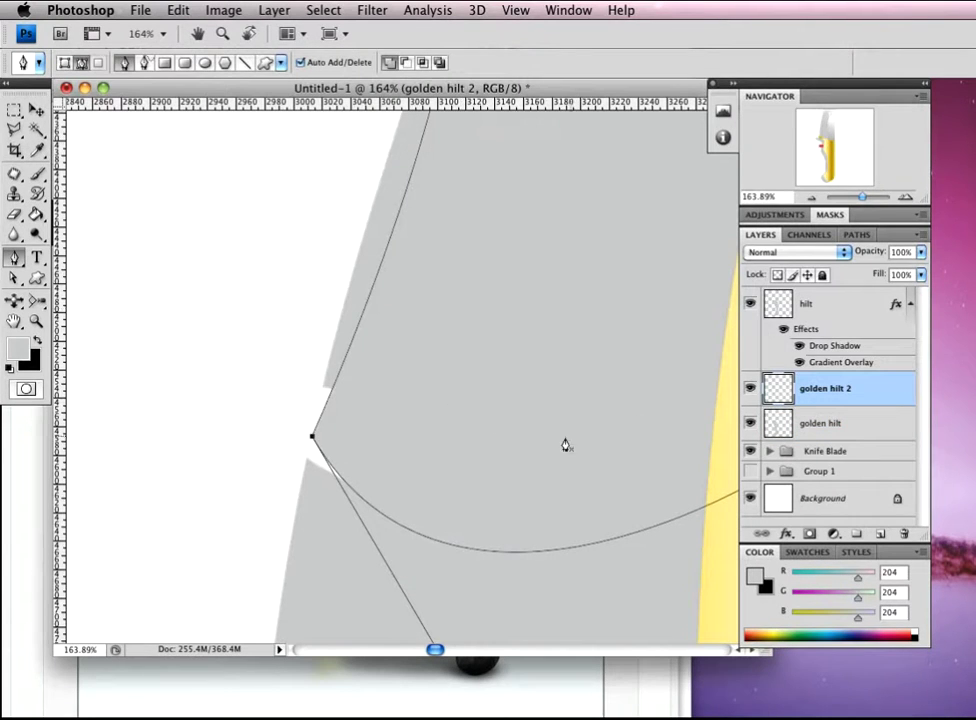
{"action": "key", "text": "super+alt+z"}
{"action": "key", "text": "super+shift+z"}
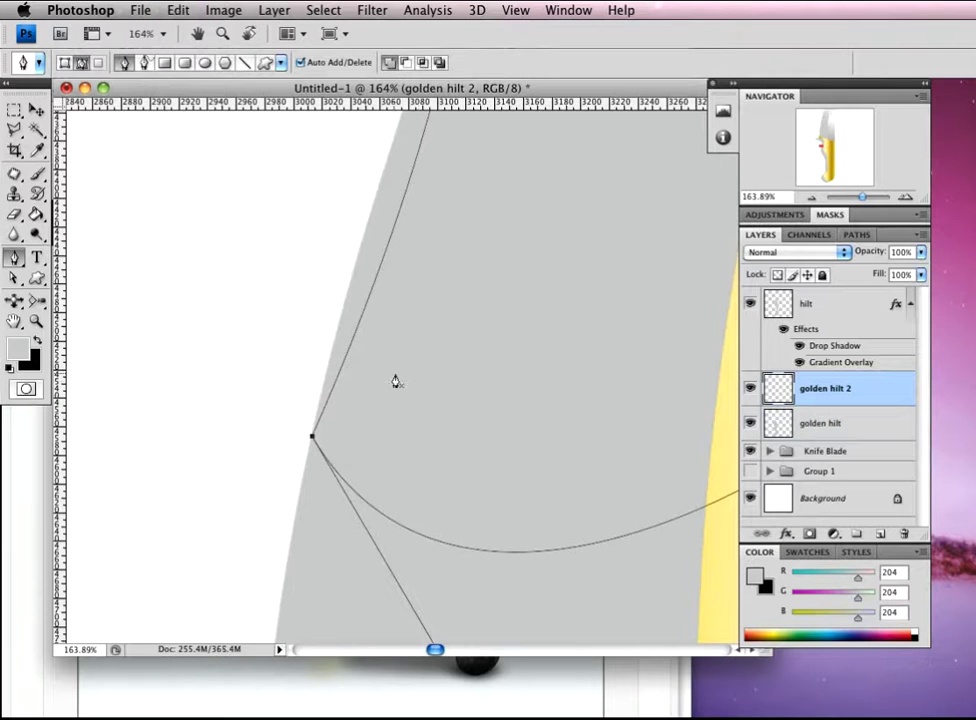
Fill the corrected path on the golden hilt 2 layer with the gray foreground color
{"action": "right_click", "coordinate": [409, 376]}
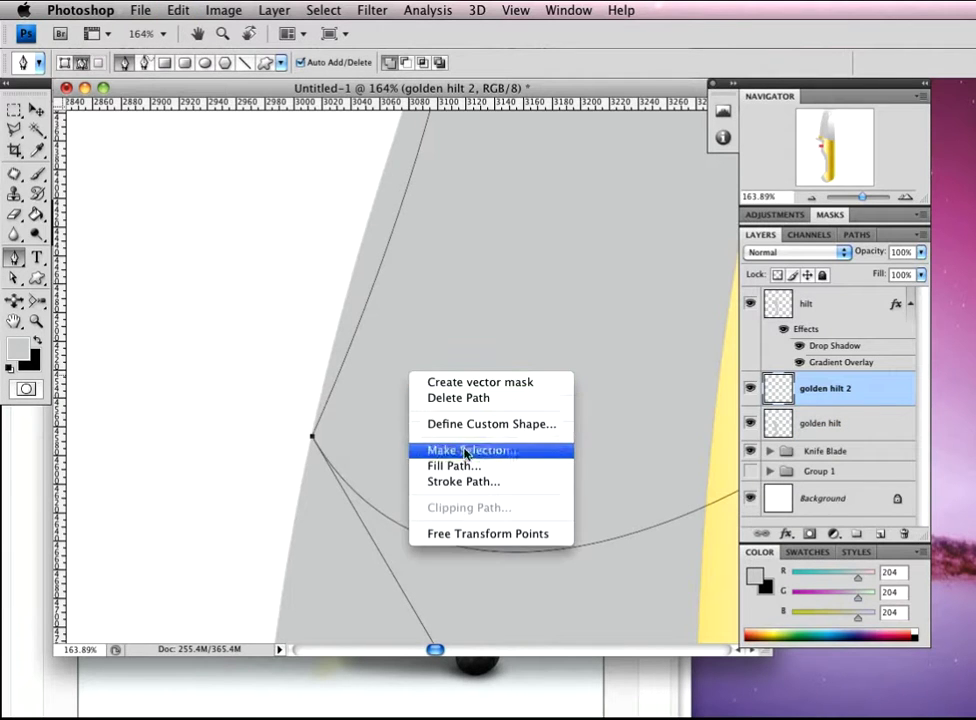
{"action": "left_click", "coordinate": [452, 466]}
{"action": "key", "text": "Return"}
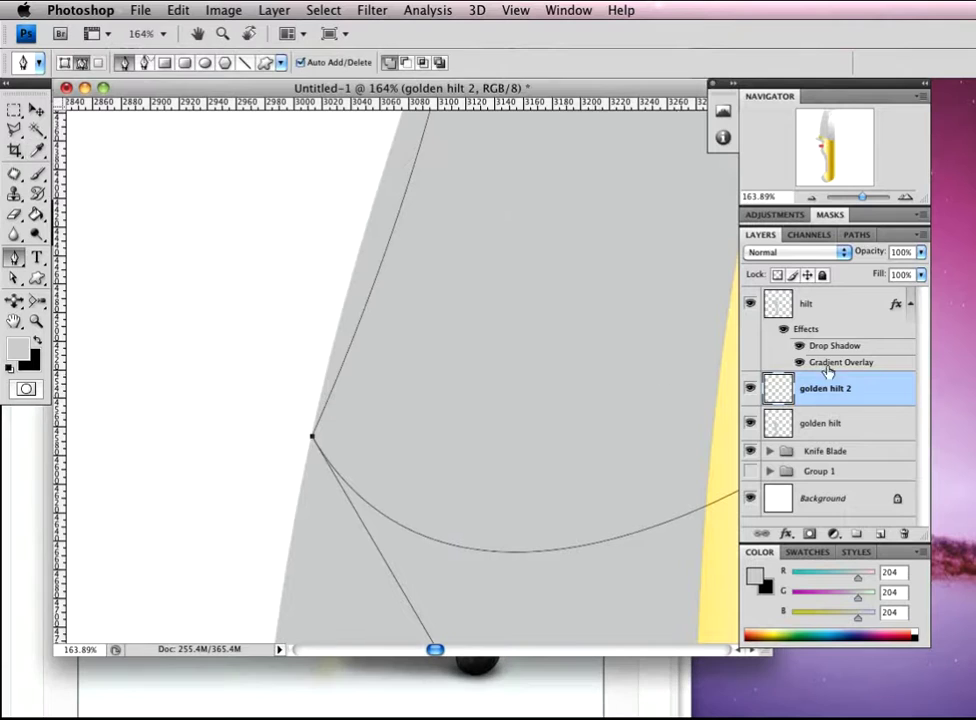
Erase the golden hilt layer's gray outside the path, from the lower-left anchor up past the inner curve
{"action": "left_click", "coordinate": [865, 427]}
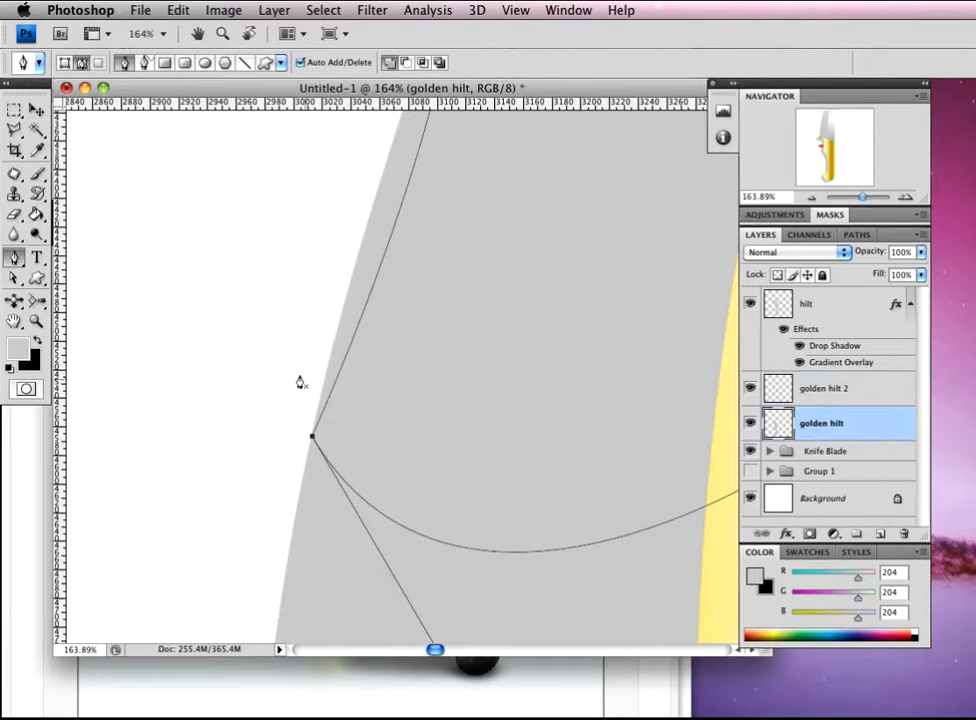
{"action": "key", "text": "e"}
{"action": "mouse_move", "coordinate": [307, 415]}
{"action": "left_mouse_down"}
{"action": "mouse_move", "coordinate": [316, 370]}
{"action": "mouse_move", "coordinate": [338, 351]}
{"action": "mouse_move", "coordinate": [342, 285]}
{"action": "mouse_move", "coordinate": [361, 247]}
{"action": "left_mouse_up"}
{"action": "mouse_move", "coordinate": [418, 277]}
{"action": "left_mouse_down"}
{"action": "mouse_move", "coordinate": [346, 437]}
{"action": "mouse_move", "coordinate": [320, 428]}
{"action": "mouse_move", "coordinate": [335, 435]}
{"action": "mouse_move", "coordinate": [340, 381]}
{"action": "mouse_move", "coordinate": [354, 411]}
{"action": "mouse_move", "coordinate": [355, 285]}
{"action": "mouse_move", "coordinate": [378, 337]}
{"action": "mouse_move", "coordinate": [385, 323]}
{"action": "mouse_move", "coordinate": [382, 231]}
{"action": "mouse_move", "coordinate": [404, 182]}
{"action": "left_mouse_up"}
{"action": "mouse_move", "coordinate": [447, 338]}
{"action": "left_mouse_down"}
{"action": "mouse_move", "coordinate": [375, 571]}
{"action": "mouse_move", "coordinate": [414, 536]}
{"action": "mouse_move", "coordinate": [376, 508]}
{"action": "mouse_move", "coordinate": [373, 517]}
{"action": "mouse_move", "coordinate": [370, 380]}
{"action": "mouse_move", "coordinate": [379, 482]}
{"action": "mouse_move", "coordinate": [341, 285]}
{"action": "mouse_move", "coordinate": [320, 285]}
{"action": "mouse_move", "coordinate": [329, 268]}
{"action": "mouse_move", "coordinate": [283, 231]}
{"action": "mouse_move", "coordinate": [279, 200]}
{"action": "mouse_move", "coordinate": [240, 181]}
{"action": "mouse_move", "coordinate": [144, 168]}
{"action": "mouse_move", "coordinate": [227, 183]}
{"action": "mouse_move", "coordinate": [554, 522]}
{"action": "left_mouse_up"}
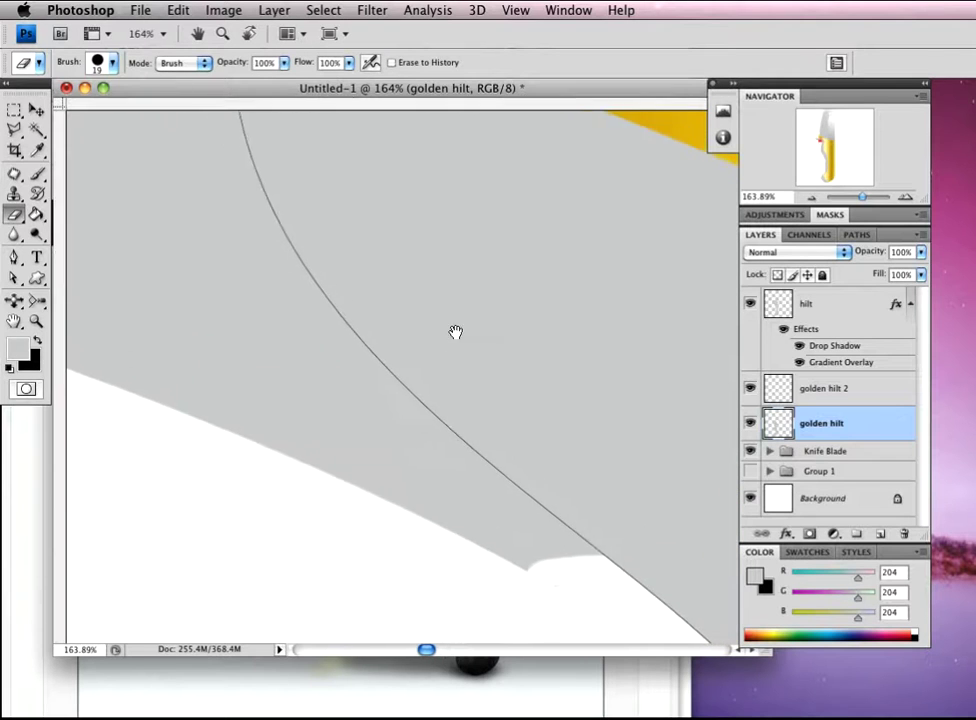
Enlarge the eraser to 125 px and erase the gray strip protruding beyond the path below the golden tip
{"action": "key", "text": "z"}
{"action": "mouse_move", "coordinate": [455, 378]}
{"action": "left_mouse_down"}
{"action": "mouse_move", "coordinate": [477, 370]}
{"action": "mouse_move", "coordinate": [455, 310]}
{"action": "left_mouse_up"}
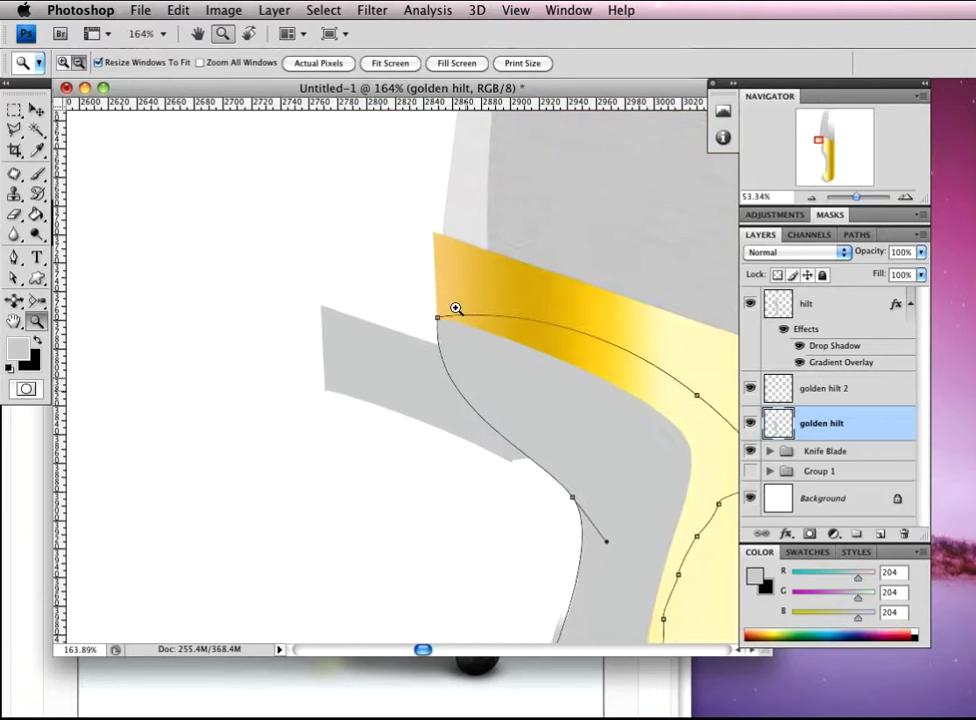
{"action": "key", "text": "e"}
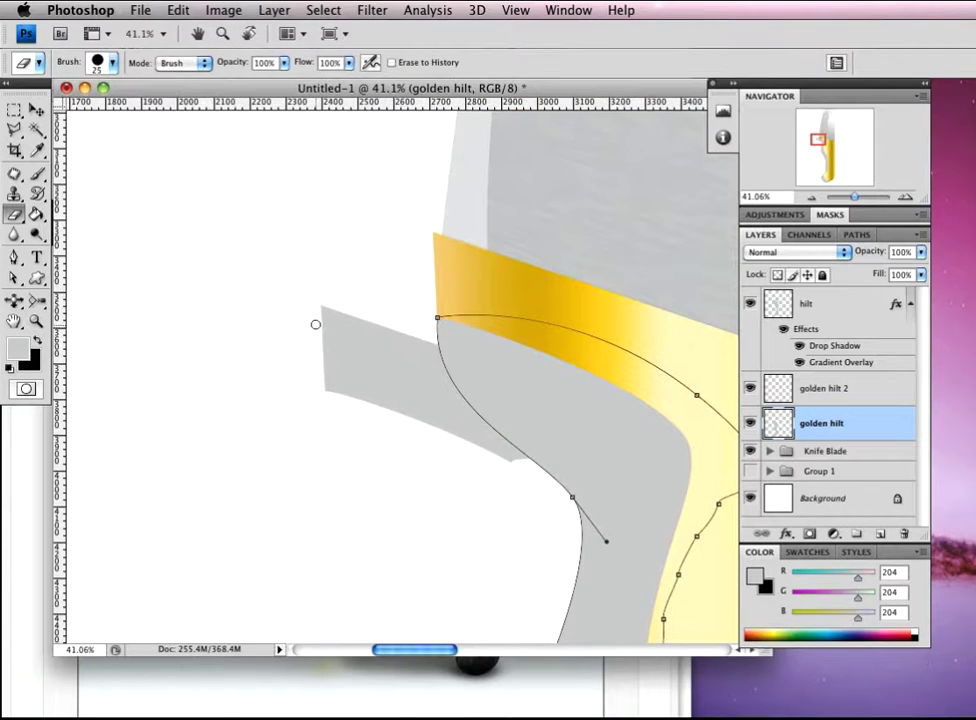
{"action": "key", "text": "bracketright"}
{"action": "key", "text": "bracketright"}
{"action": "key", "text": "bracketright"}
{"action": "key", "text": "bracketright"}
{"action": "key", "text": "bracketright"}
{"action": "key", "text": "bracketright"}
{"action": "key", "text": "bracketright"}
{"action": "mouse_move", "coordinate": [322, 303]}
{"action": "left_mouse_down"}
{"action": "mouse_move", "coordinate": [342, 377]}
{"action": "mouse_move", "coordinate": [329, 321]}
{"action": "mouse_move", "coordinate": [366, 325]}
{"action": "mouse_move", "coordinate": [381, 364]}
{"action": "mouse_move", "coordinate": [414, 393]}
{"action": "mouse_move", "coordinate": [420, 354]}
{"action": "mouse_move", "coordinate": [415, 369]}
{"action": "mouse_move", "coordinate": [444, 405]}
{"action": "mouse_move", "coordinate": [371, 382]}
{"action": "mouse_move", "coordinate": [433, 435]}
{"action": "mouse_move", "coordinate": [531, 455]}
{"action": "mouse_move", "coordinate": [444, 429]}
{"action": "mouse_move", "coordinate": [469, 412]}
{"action": "left_mouse_up"}
{"action": "mouse_move", "coordinate": [555, 355]}
{"action": "left_mouse_down"}
{"action": "mouse_move", "coordinate": [421, 314]}
{"action": "mouse_move", "coordinate": [414, 224]}
{"action": "left_mouse_up"}
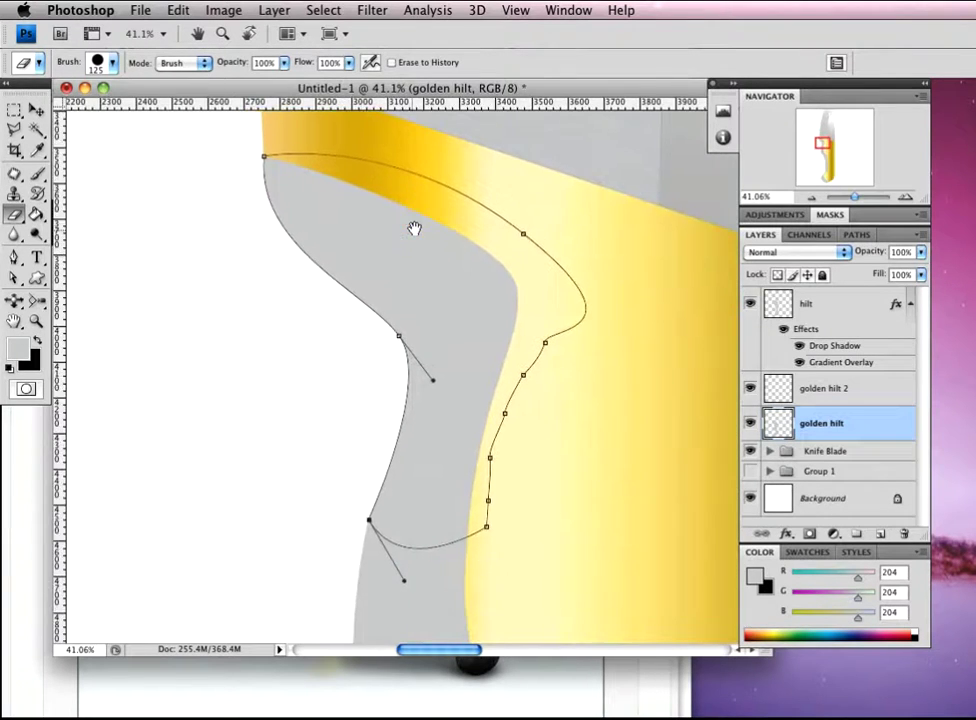
Add a Gradient Overlay effect to the golden hilt 2 layer
{"action": "left_click", "coordinate": [877, 398]}
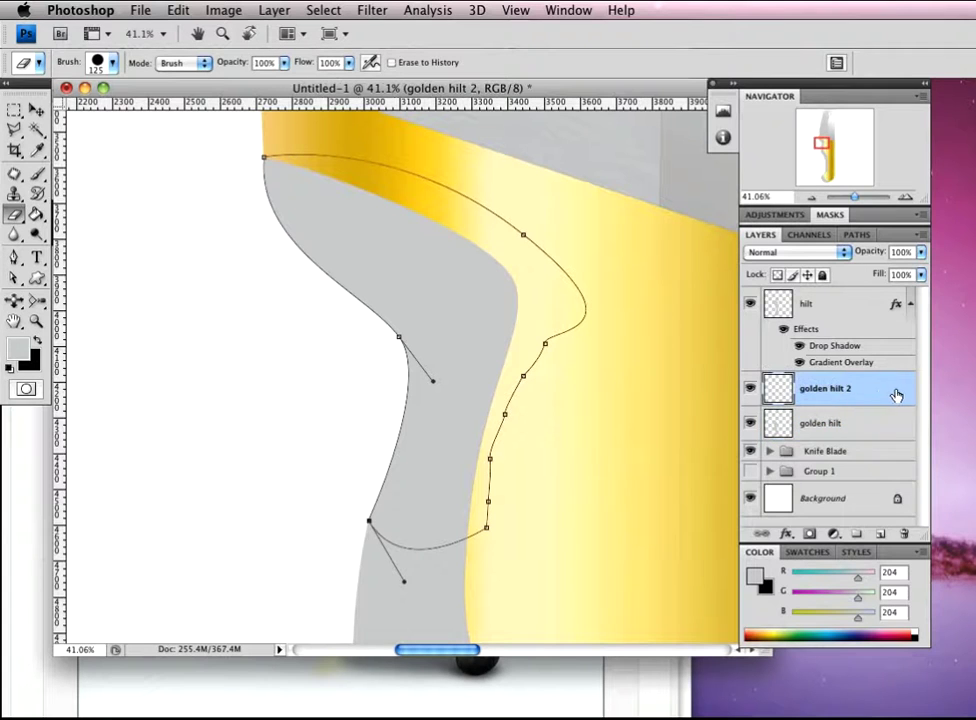
{"action": "double_click", "coordinate": [884, 394]}
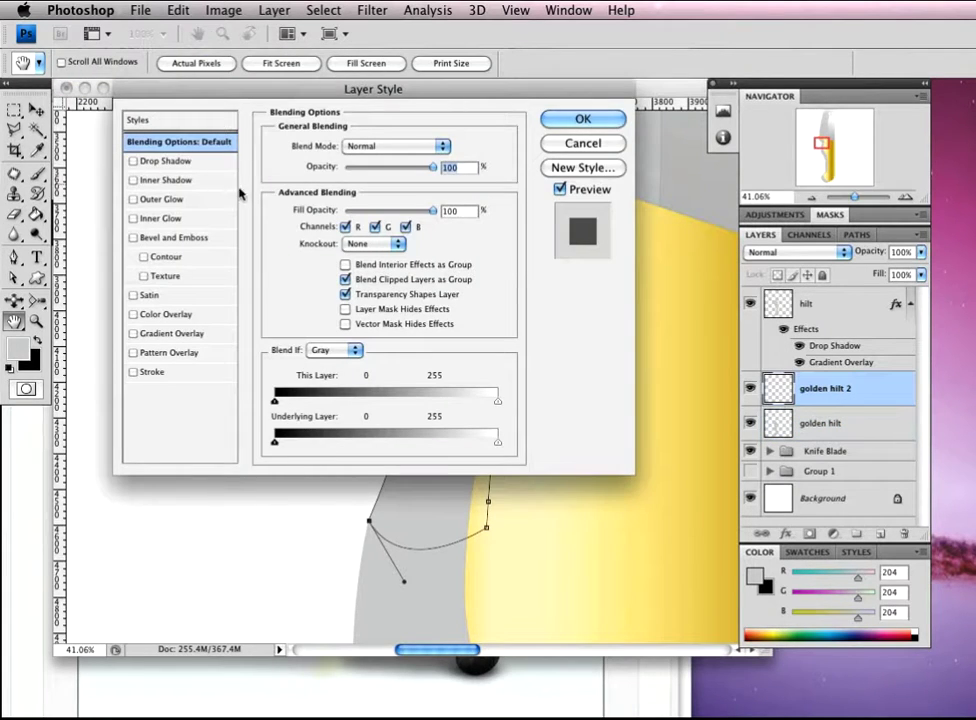
{"action": "left_click", "coordinate": [190, 335]}
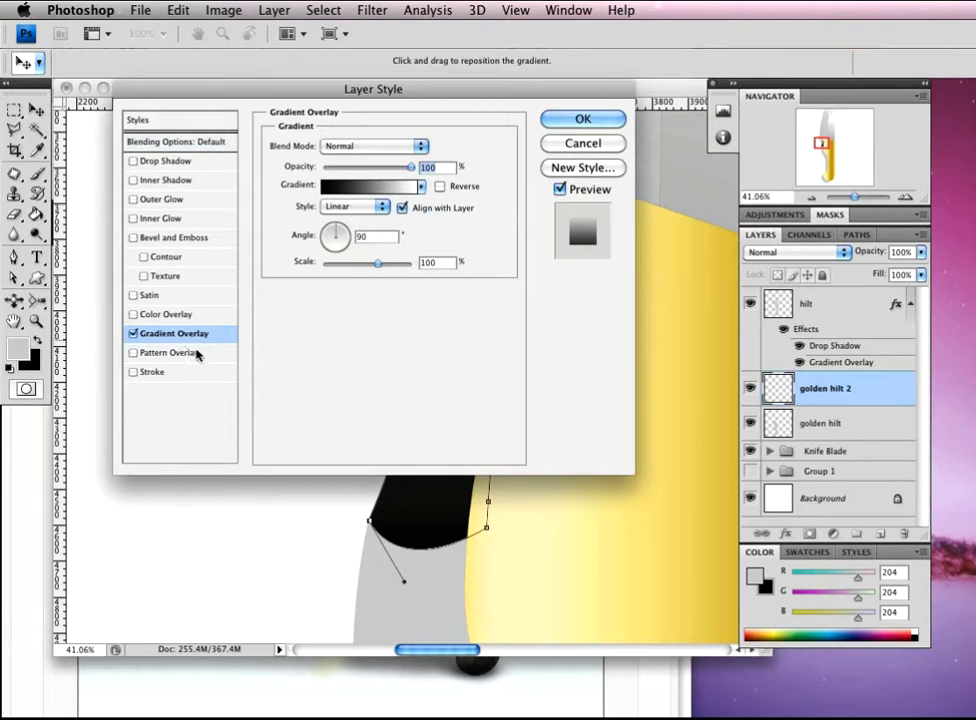
Edit the overlay gradient and set its starting stop to color a48300 at 1%
{"action": "left_click", "coordinate": [365, 186]}
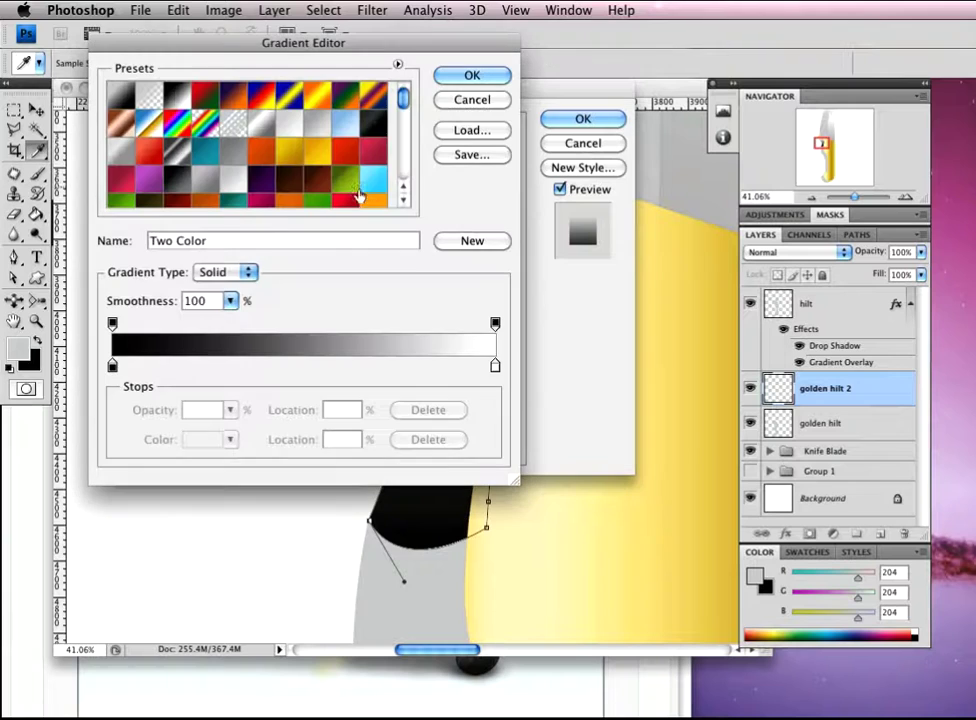
{"action": "left_click", "coordinate": [113, 367]}
{"action": "left_click_drag", "start_coordinate": [113, 367], "coordinate": [115, 367]}
{"action": "double_click", "coordinate": [115, 367]}
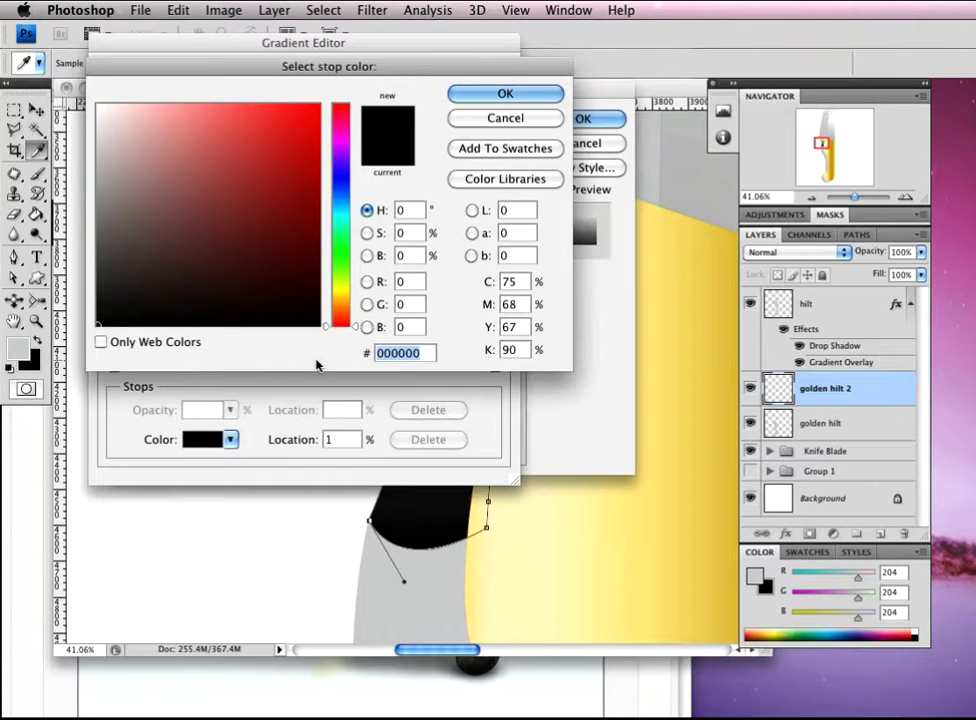
{"action": "type", "text": "a48"}
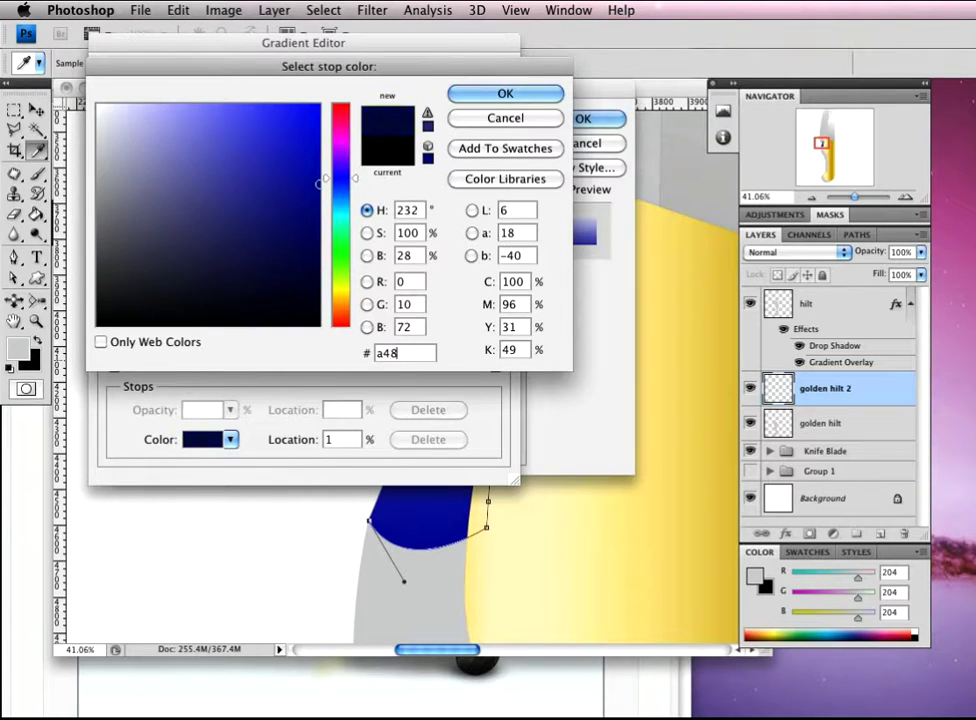
{"action": "type", "text": "300"}
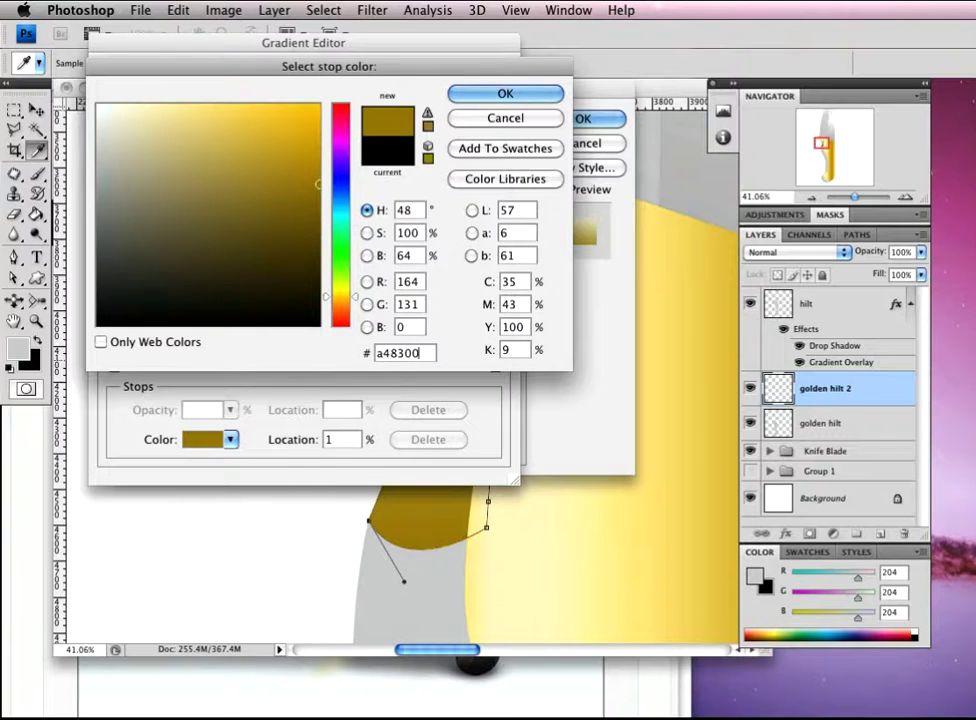
{"action": "left_click", "coordinate": [484, 96]}
Add a gradient color stop at 26% and set its color to fde278
{"action": "left_click", "coordinate": [211, 366]}
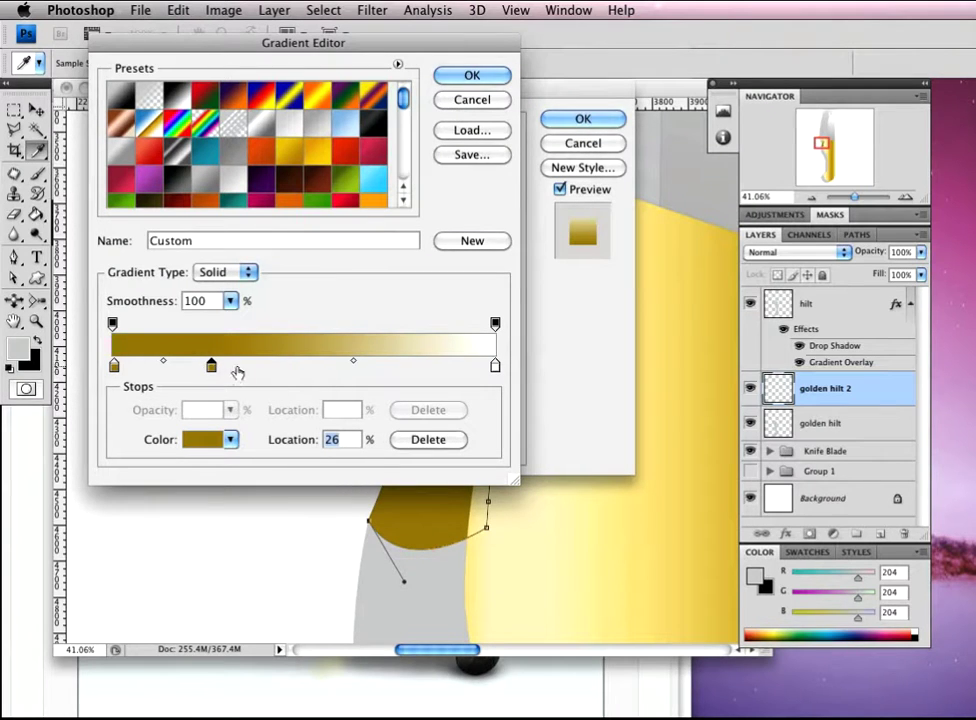
{"action": "double_click", "coordinate": [212, 367]}
{"action": "left_click", "coordinate": [431, 357]}
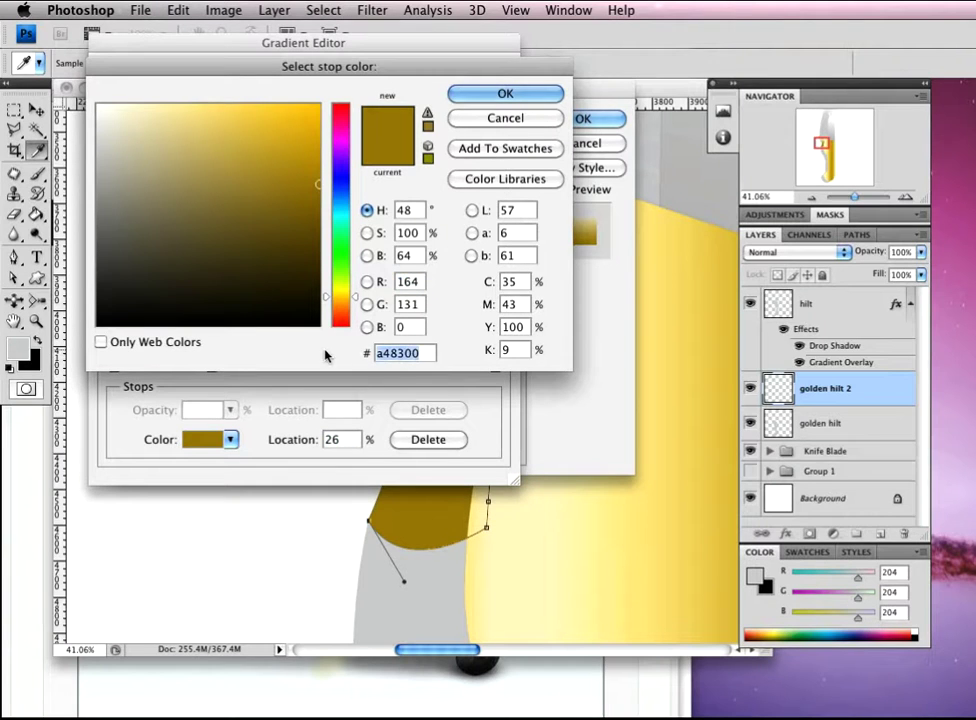
{"action": "type", "text": "fde"}
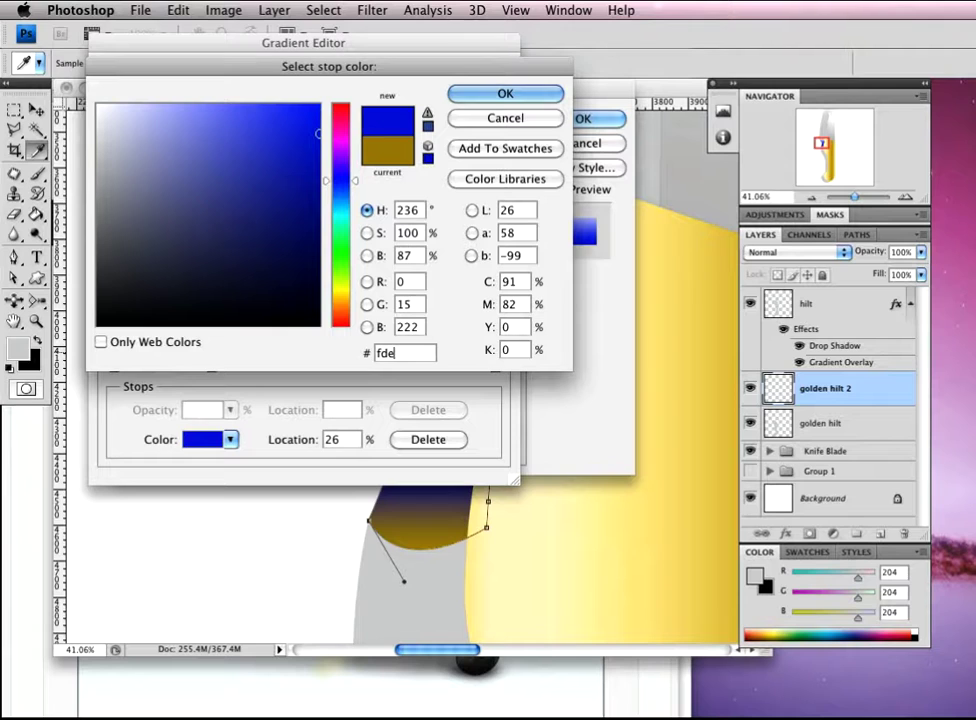
{"action": "type", "text": "278"}
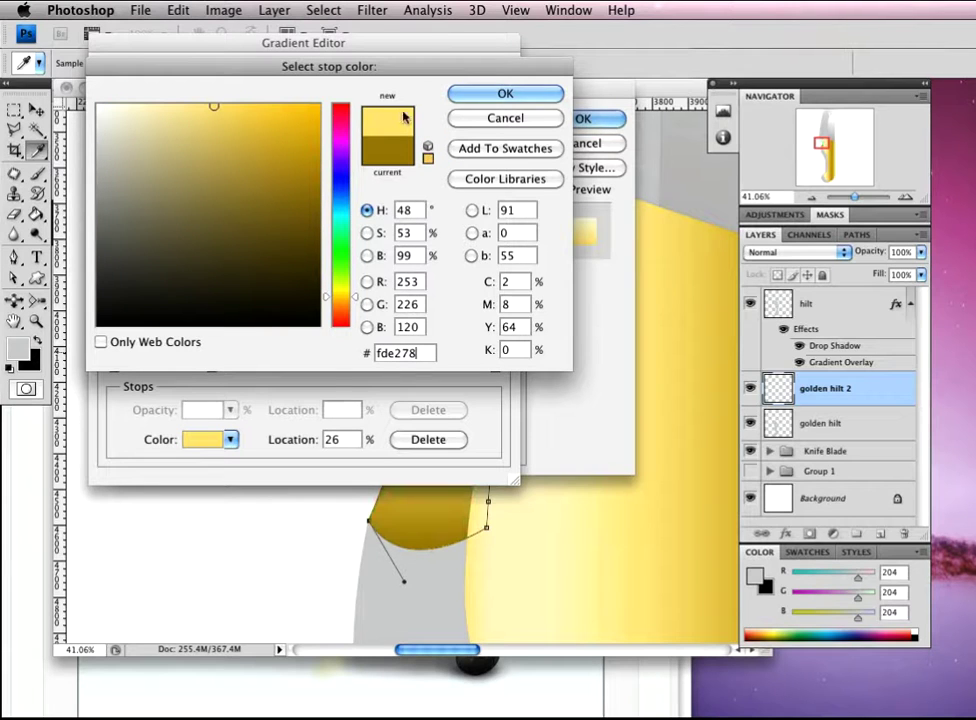
{"action": "left_click", "coordinate": [503, 94]}
Add another gradient color stop at 45% with the pale yellow color fff4c5
{"action": "left_click", "coordinate": [288, 367]}
{"action": "left_click_drag", "start_coordinate": [290, 376], "coordinate": [284, 370]}
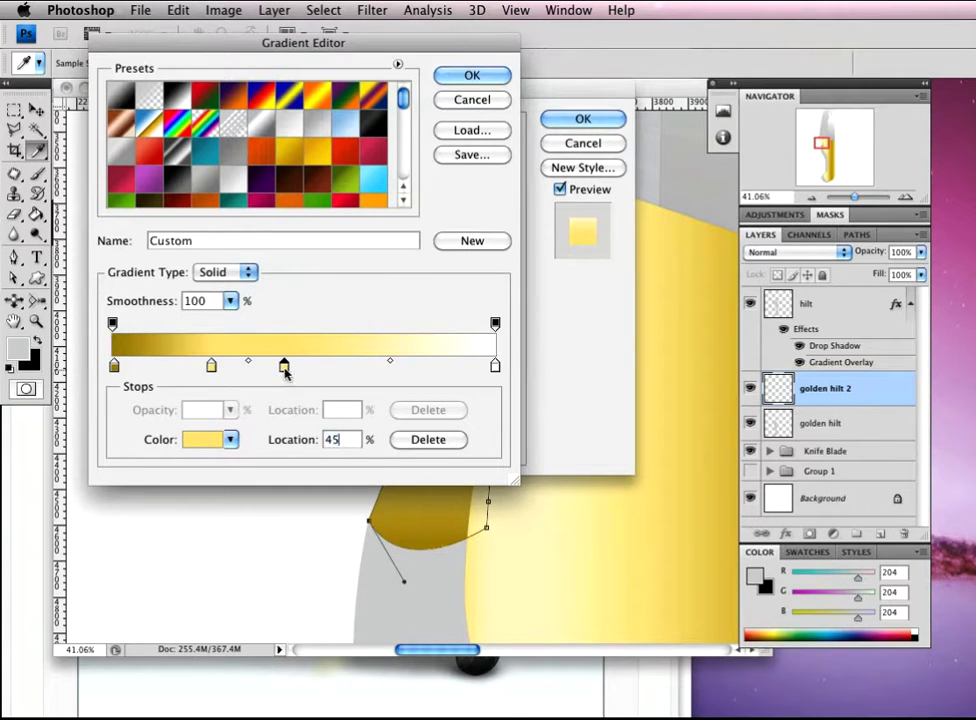
{"action": "double_click", "coordinate": [284, 368]}
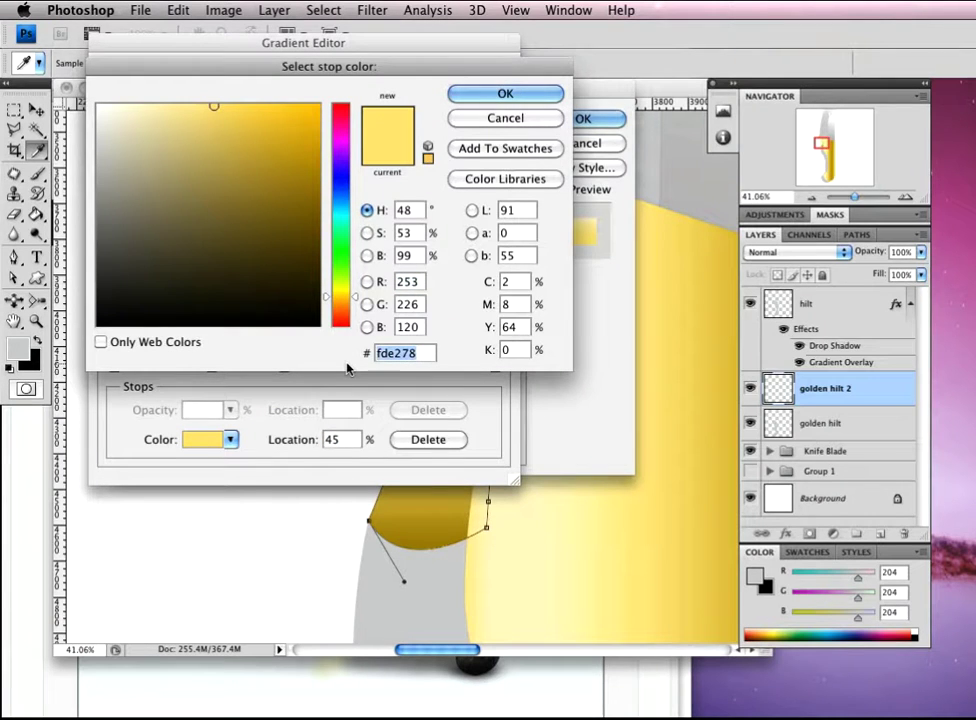
{"action": "type", "text": "fff"}
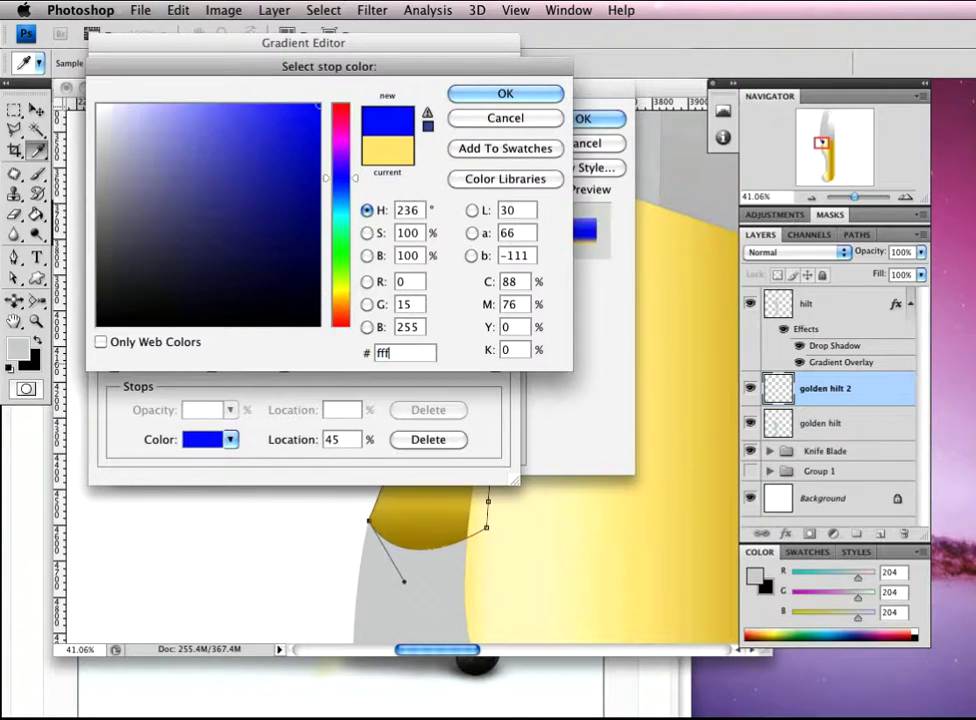
{"action": "type", "text": "4c5"}
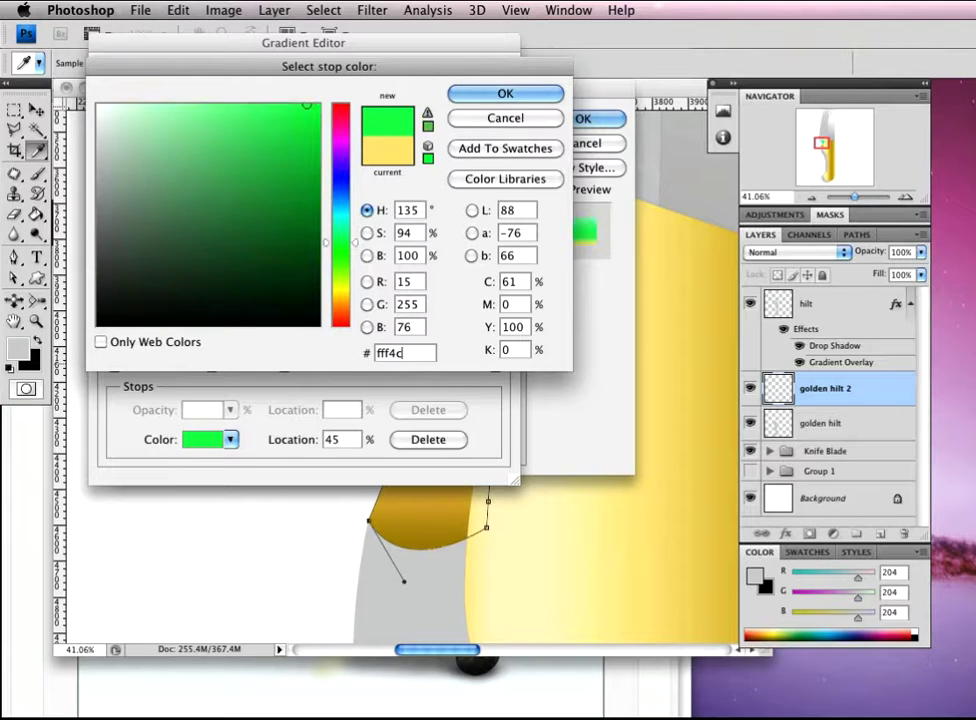
{"action": "left_click", "coordinate": [517, 96]}
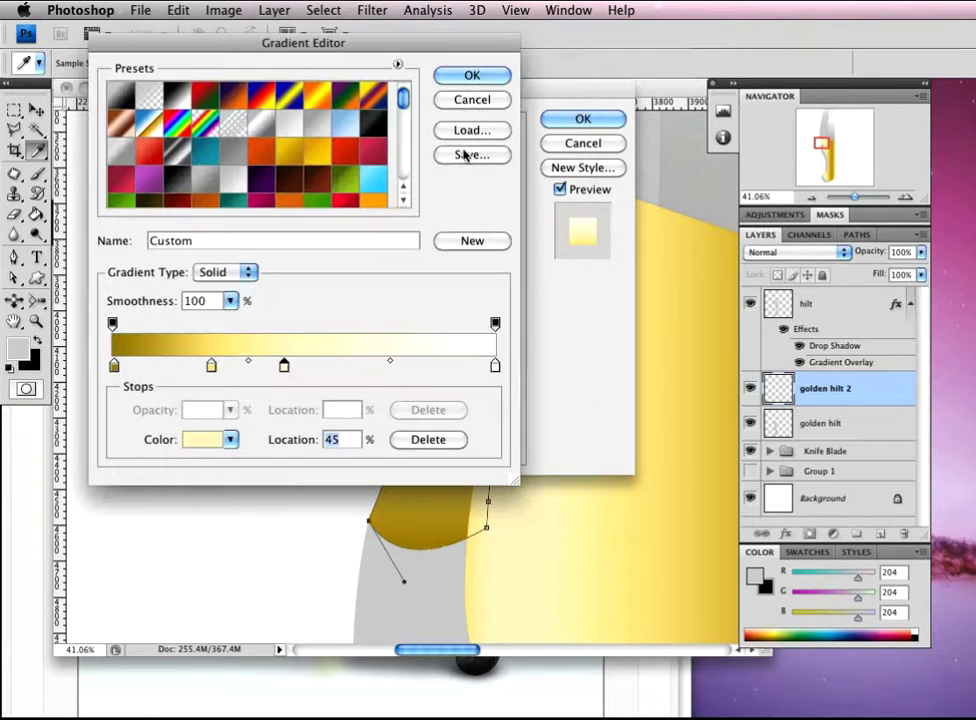
Set the gradient's end stop at 99% to color eabc00
{"action": "double_click", "coordinate": [494, 366]}
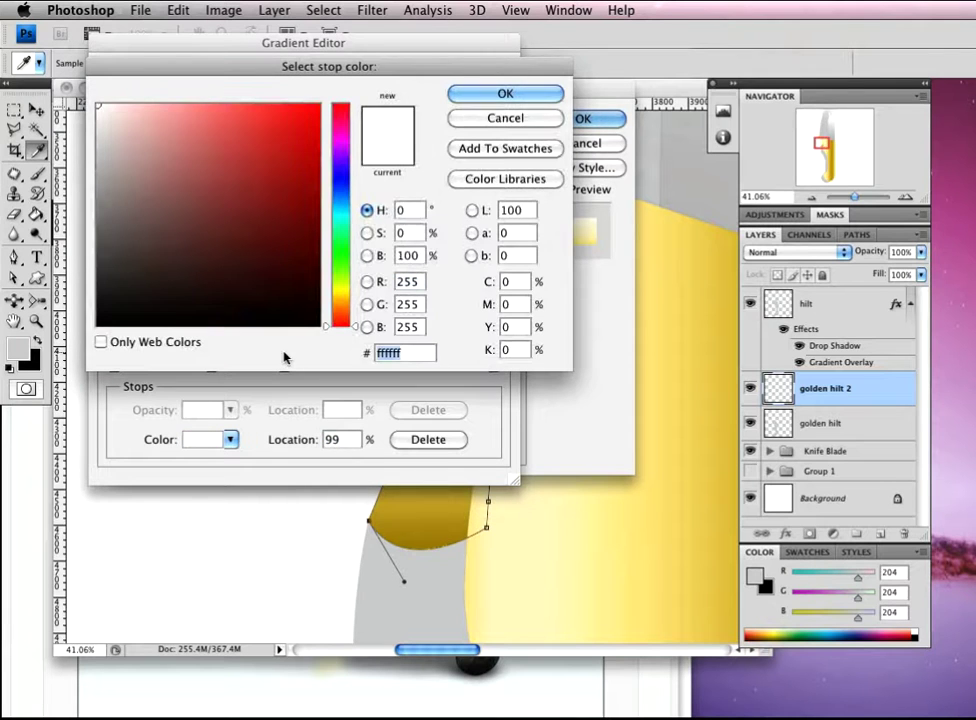
{"action": "type", "text": "eab"}
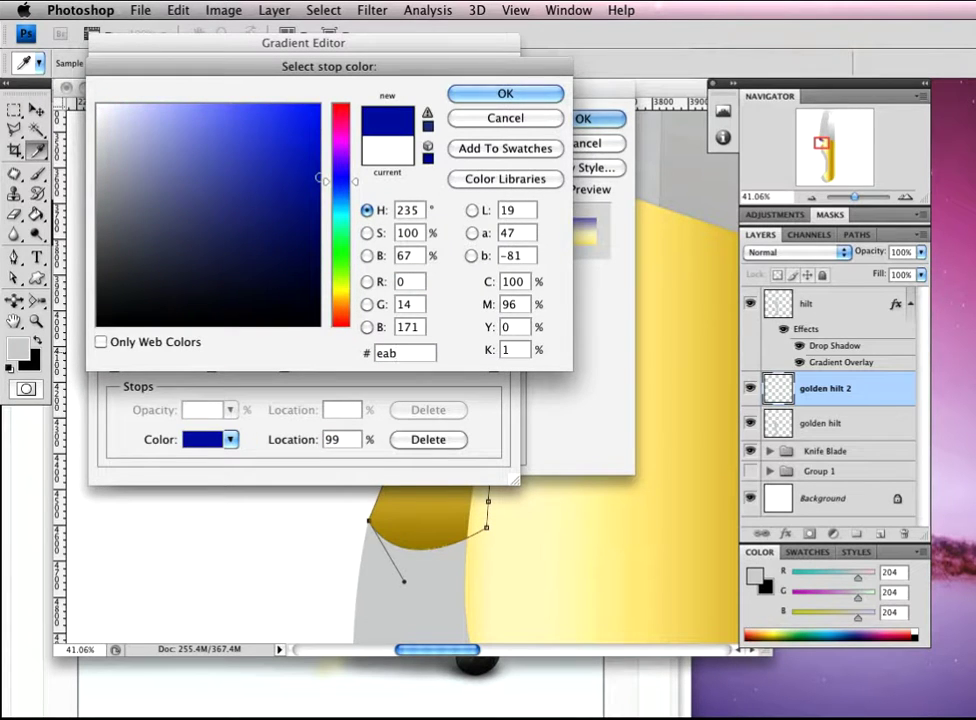
{"action": "type", "text": "c00"}
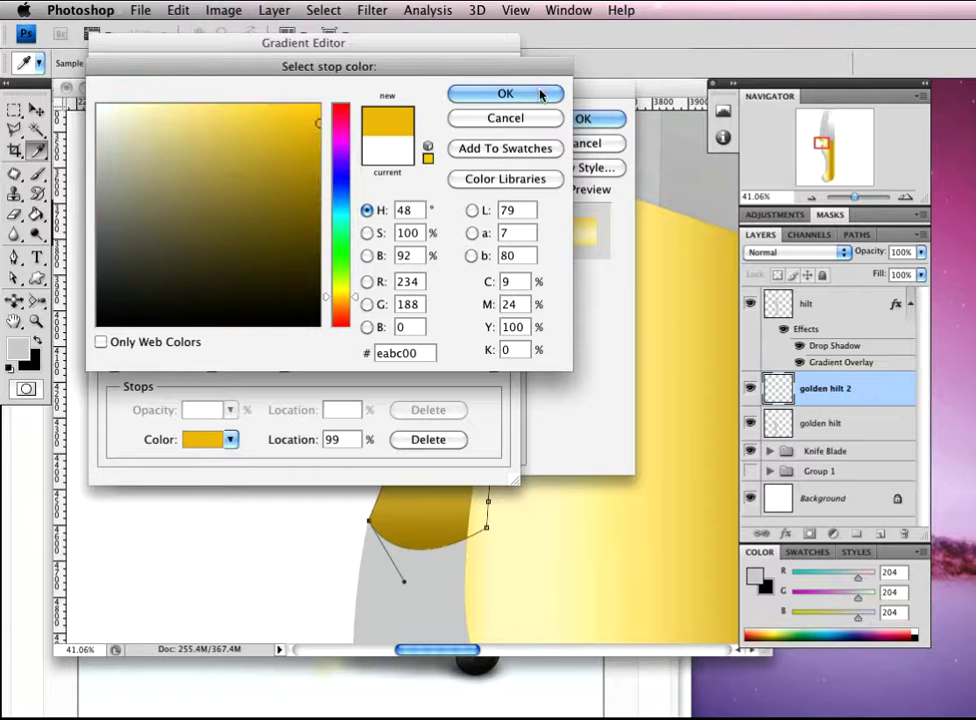
{"action": "left_click", "coordinate": [540, 94]}
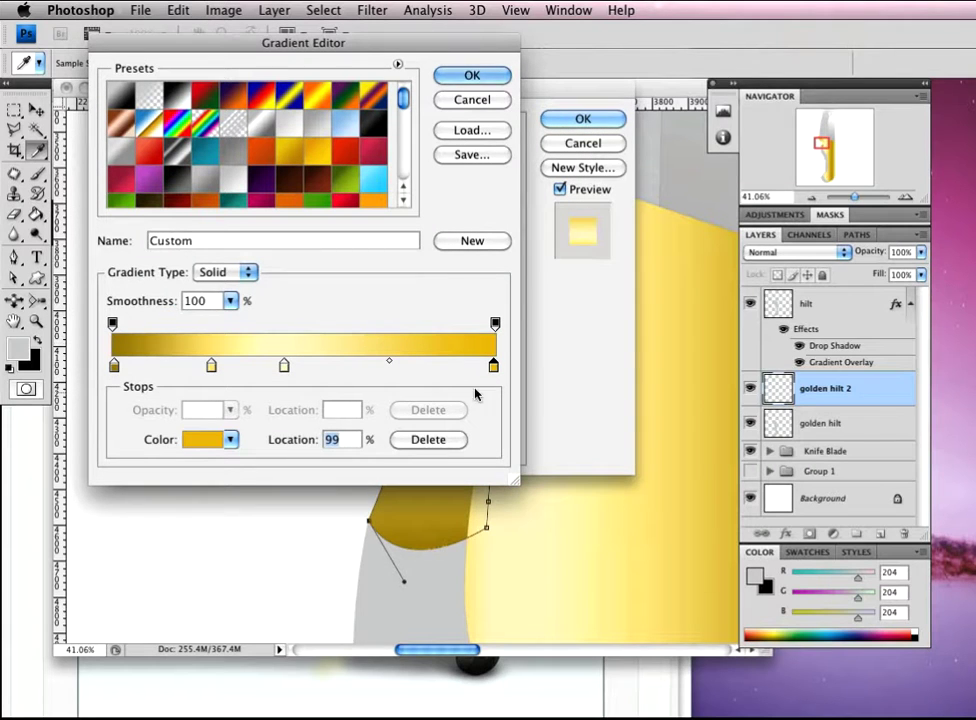
Respace the gradient stops: end stop inward, pale yellow stop toward the end, yellow stop to 43%, dark gold stop to 5%
{"action": "left_click_drag", "start_coordinate": [494, 367], "coordinate": [456, 369]}
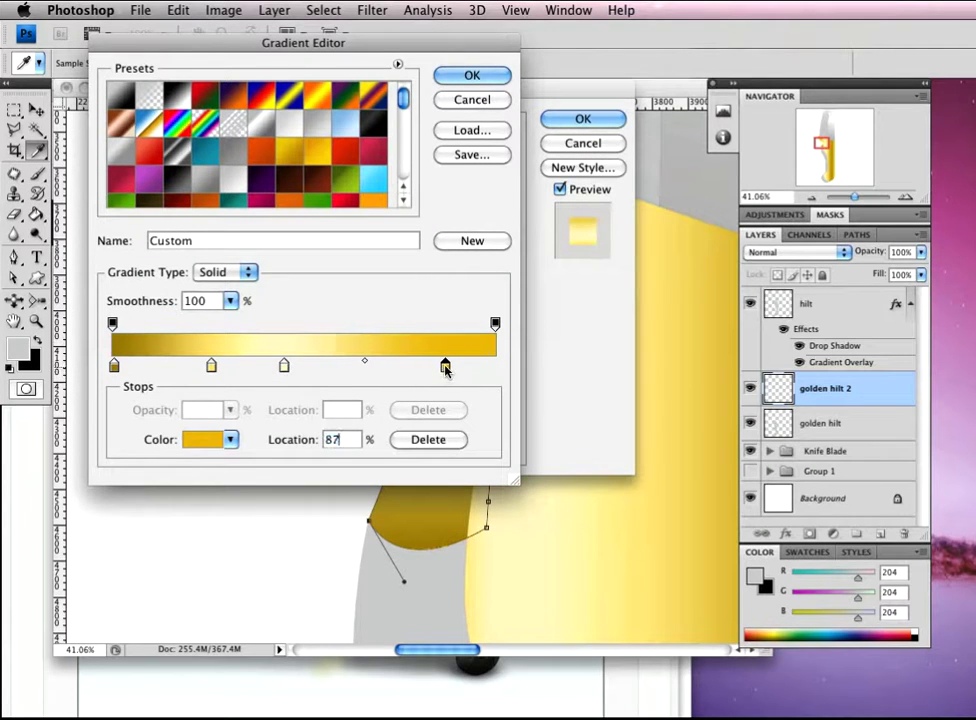
{"action": "left_click_drag", "start_coordinate": [292, 368], "coordinate": [336, 368]}
{"action": "left_click", "coordinate": [212, 367]}
{"action": "left_click_drag", "start_coordinate": [212, 367], "coordinate": [272, 369]}
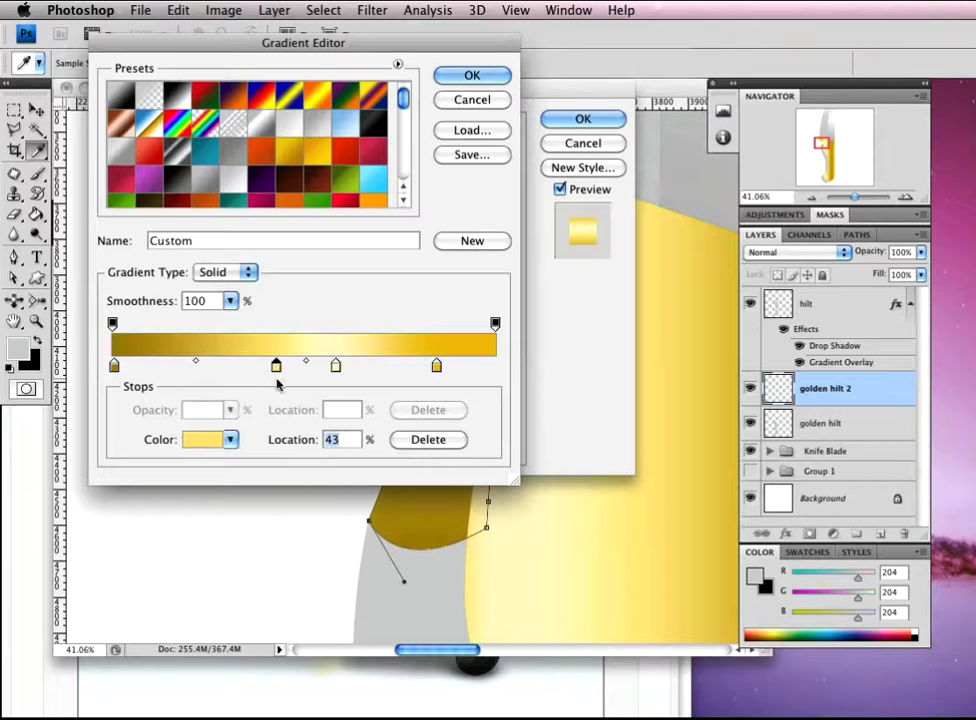
{"action": "left_click", "coordinate": [118, 368]}
{"action": "left_click_drag", "start_coordinate": [120, 374], "coordinate": [165, 410]}
{"action": "left_click_drag", "start_coordinate": [114, 369], "coordinate": [132, 370]}
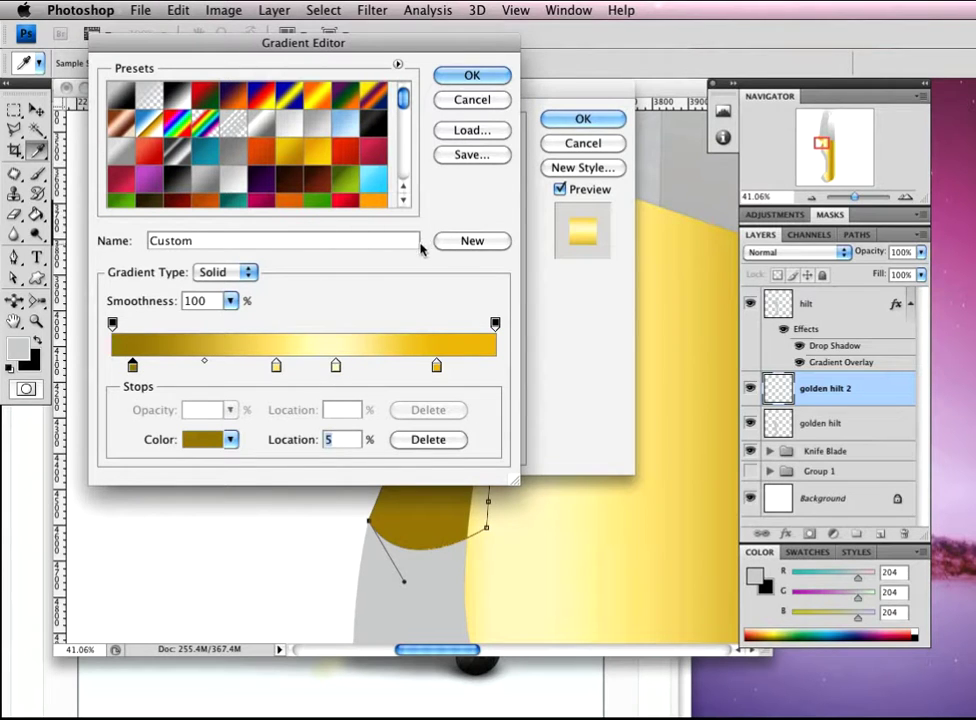
Accept the custom gold gradient and apply the overlay to golden hilt 2 at a 135° angle
{"action": "left_click", "coordinate": [466, 74]}
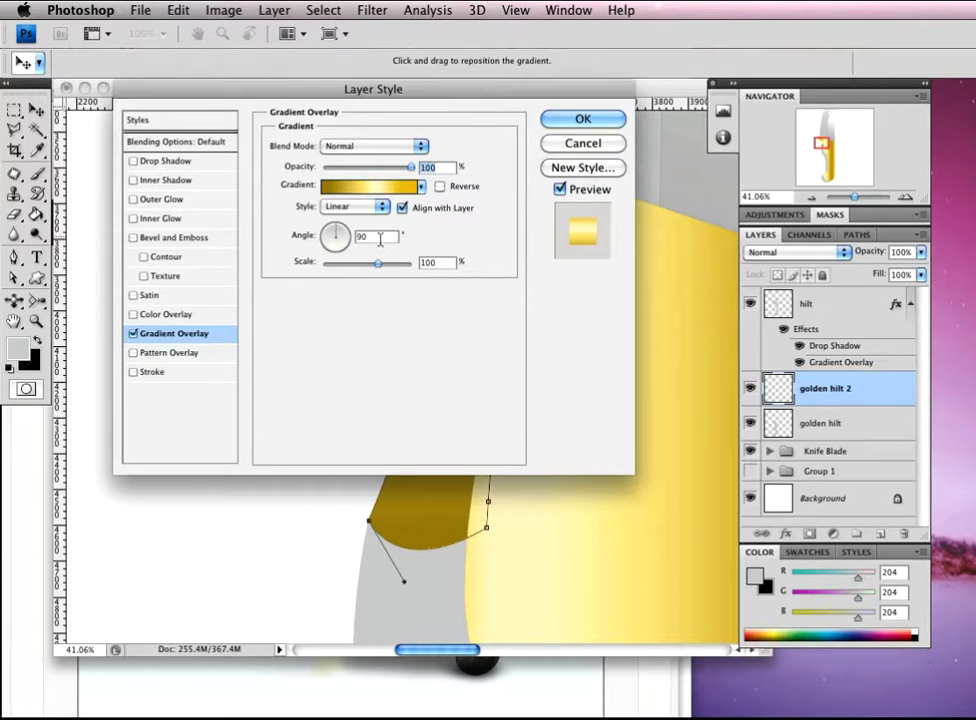
{"action": "key", "text": "Tab"}
{"action": "type", "text": "135"}
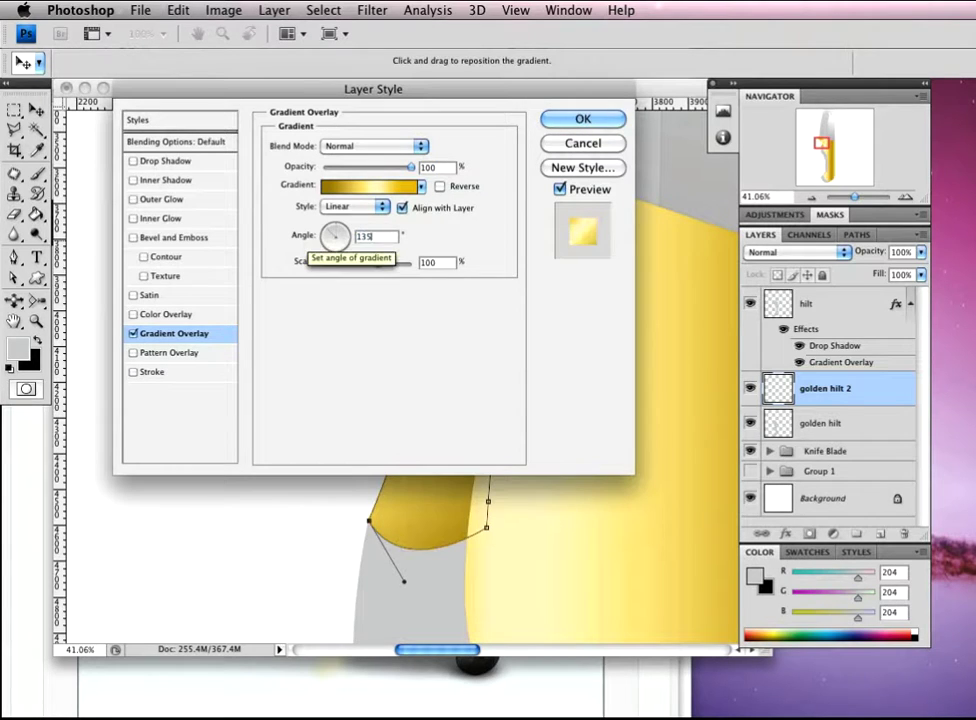
{"action": "left_click", "coordinate": [583, 121]}
Dismiss the path outlining the golden hilt's side
{"action": "key", "text": "e"}
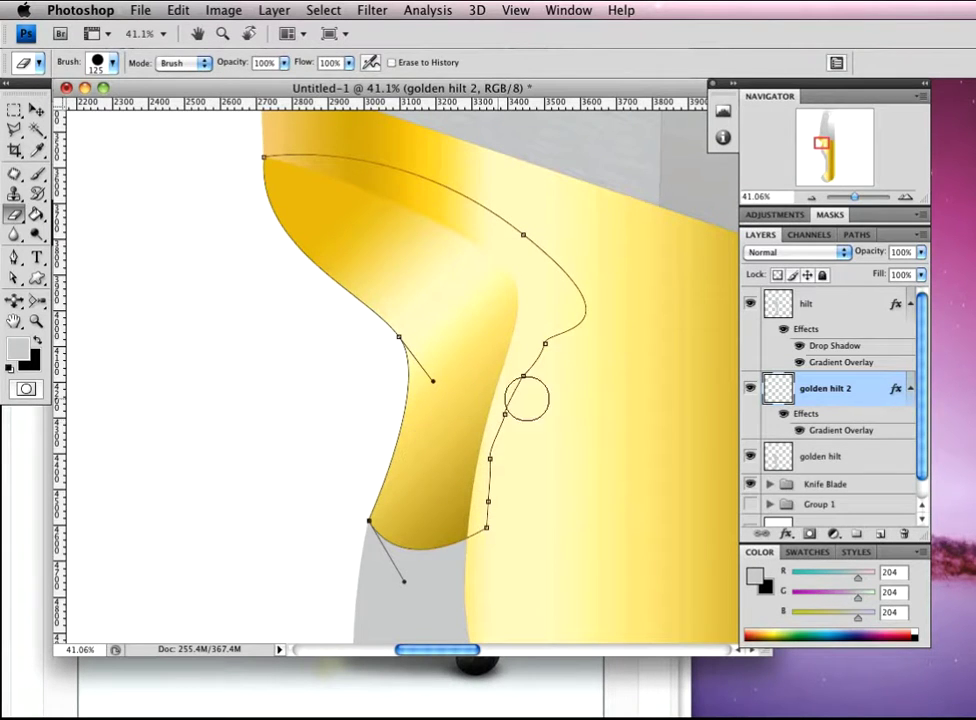
{"action": "key", "text": "p"}
{"action": "key", "text": "Return"}
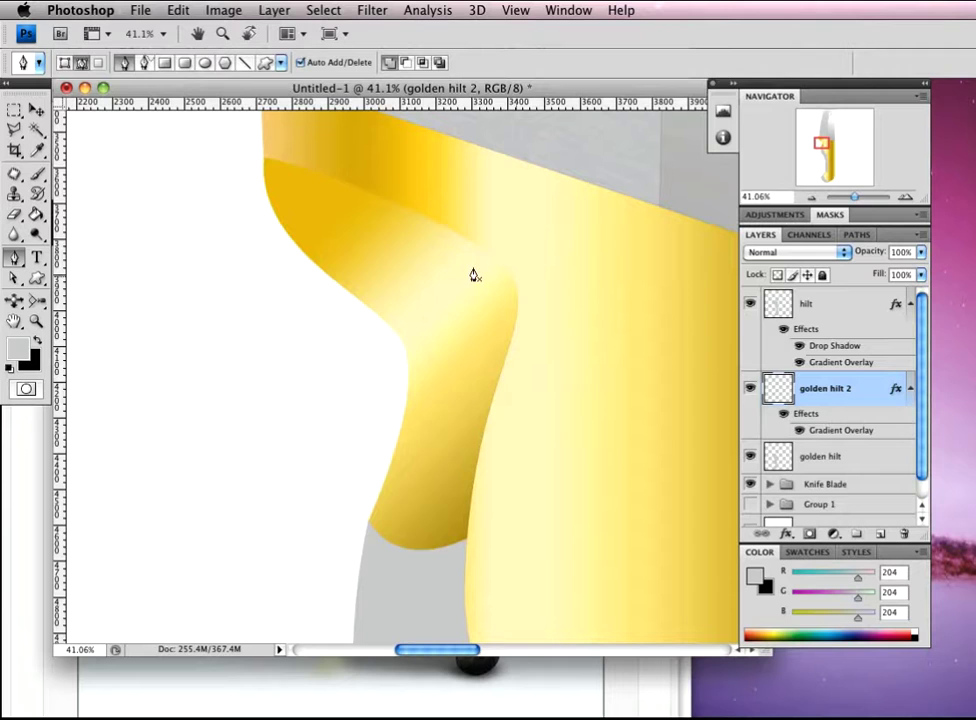
Create a new layer above golden hilt 2 for the gray area around the hilt's rounded lower end
{"action": "key", "text": "z"}
{"action": "left_click", "coordinate": [451, 369], "text": "alt"}
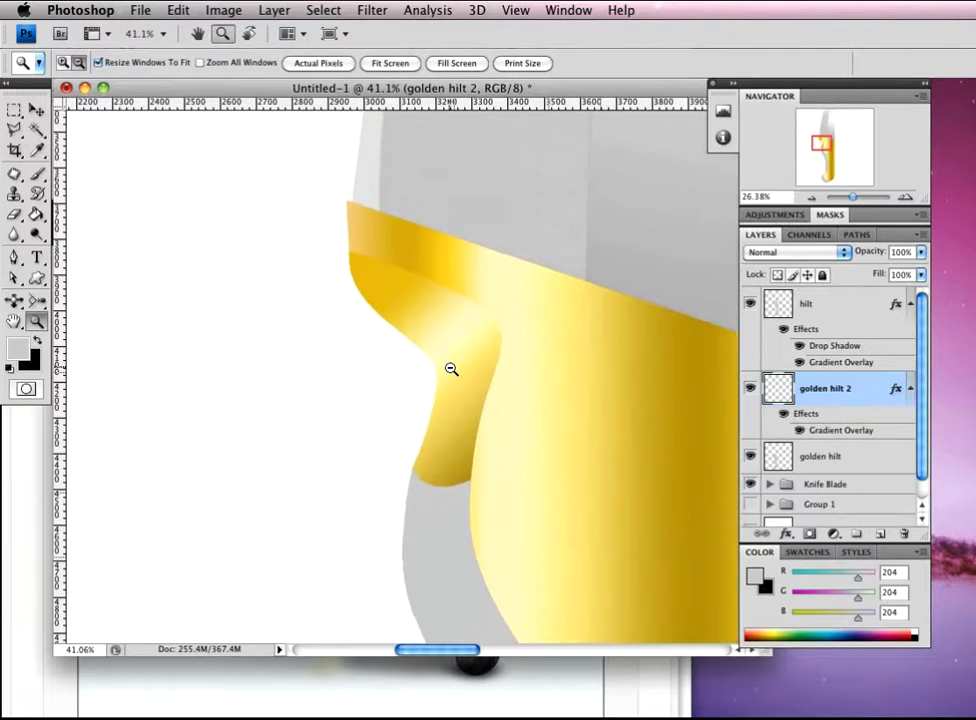
{"action": "key", "text": "p"}
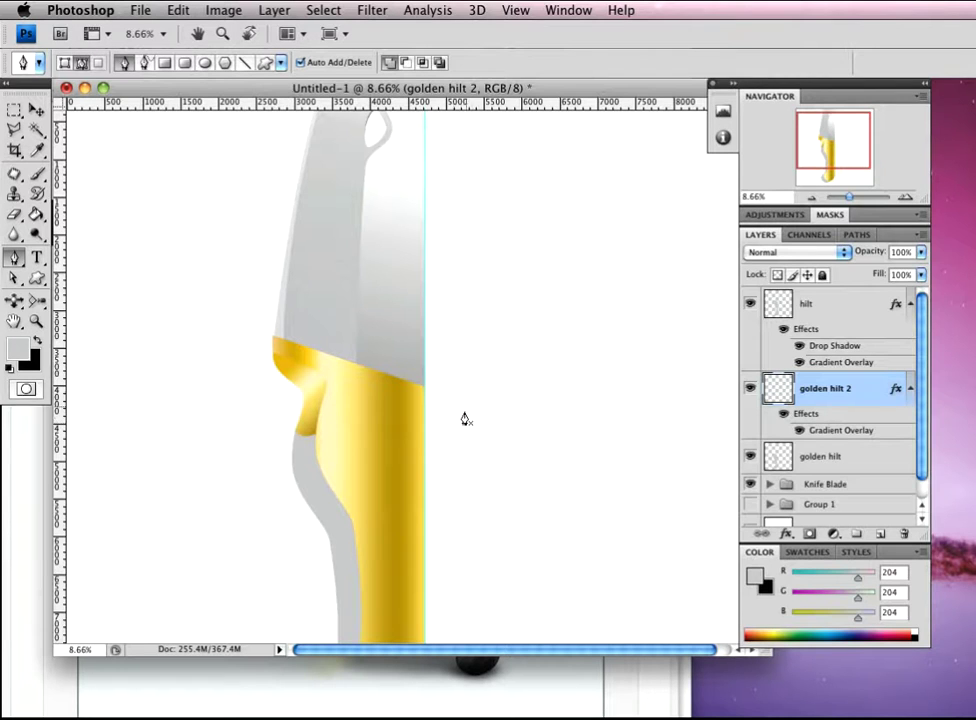
{"action": "scroll", "coordinate": [370, 468], "scroll_direction": "down", "scroll_amount": 5}
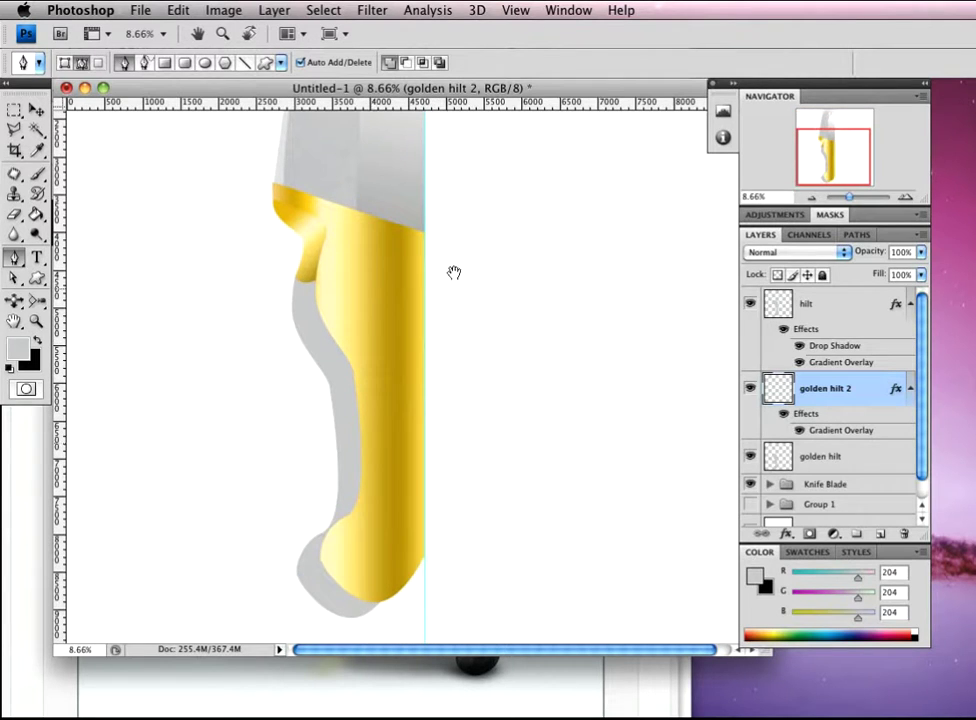
{"action": "key", "text": "z"}
{"action": "left_click", "coordinate": [343, 563]}
{"action": "left_click_drag", "start_coordinate": [346, 568], "coordinate": [424, 112]}
{"action": "key", "text": "p"}
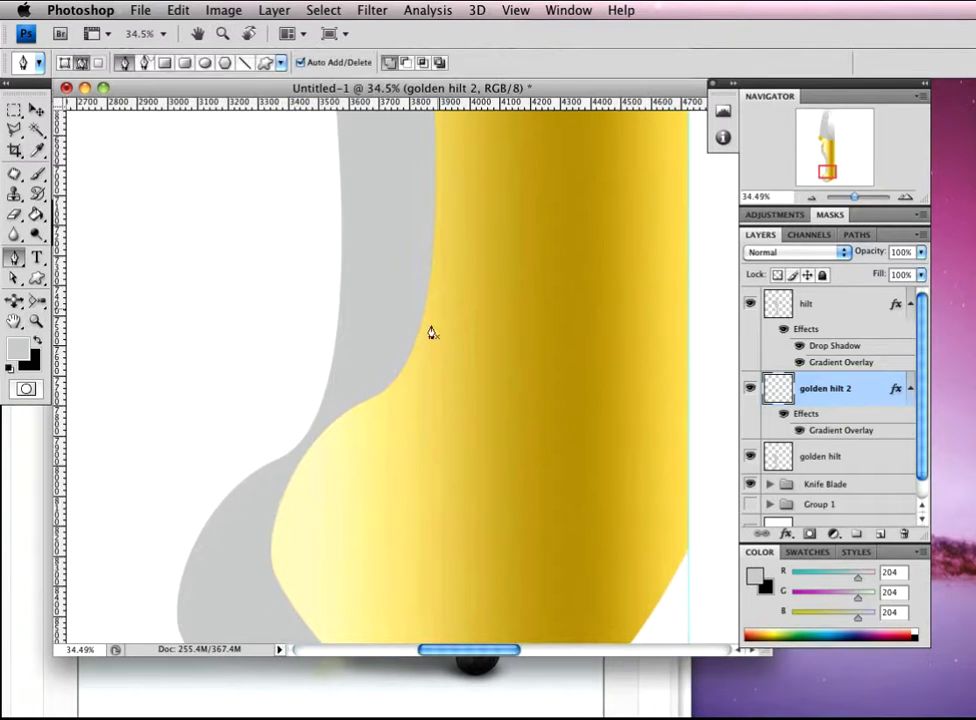
{"action": "left_click_drag", "start_coordinate": [370, 370], "coordinate": [416, 207]}
{"action": "left_click_drag", "start_coordinate": [370, 285], "coordinate": [391, 293]}
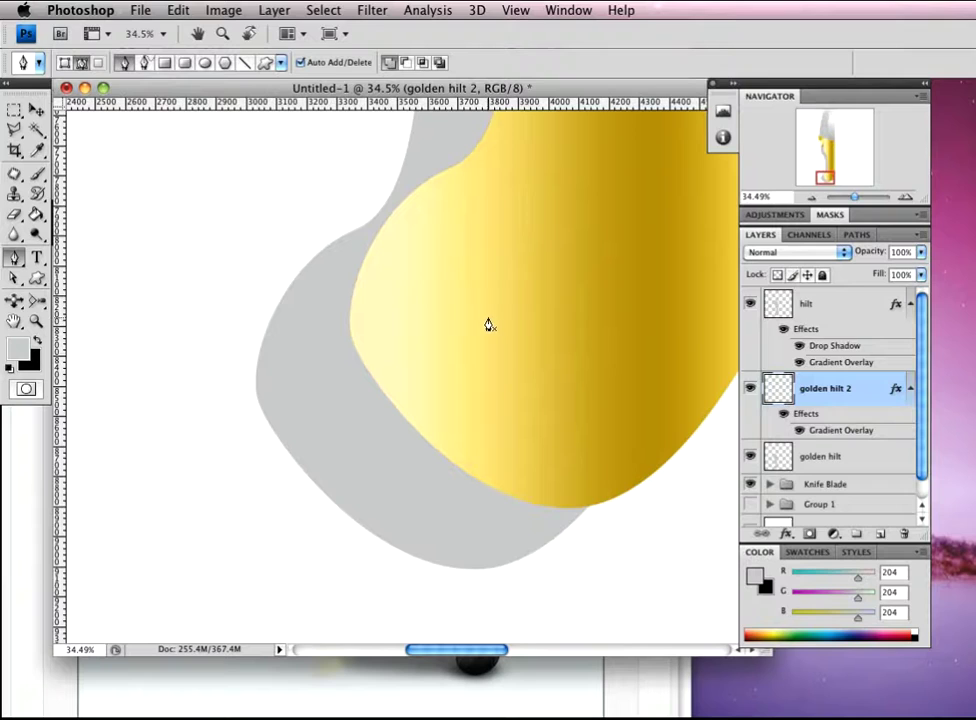
{"action": "left_click", "coordinate": [880, 534]}
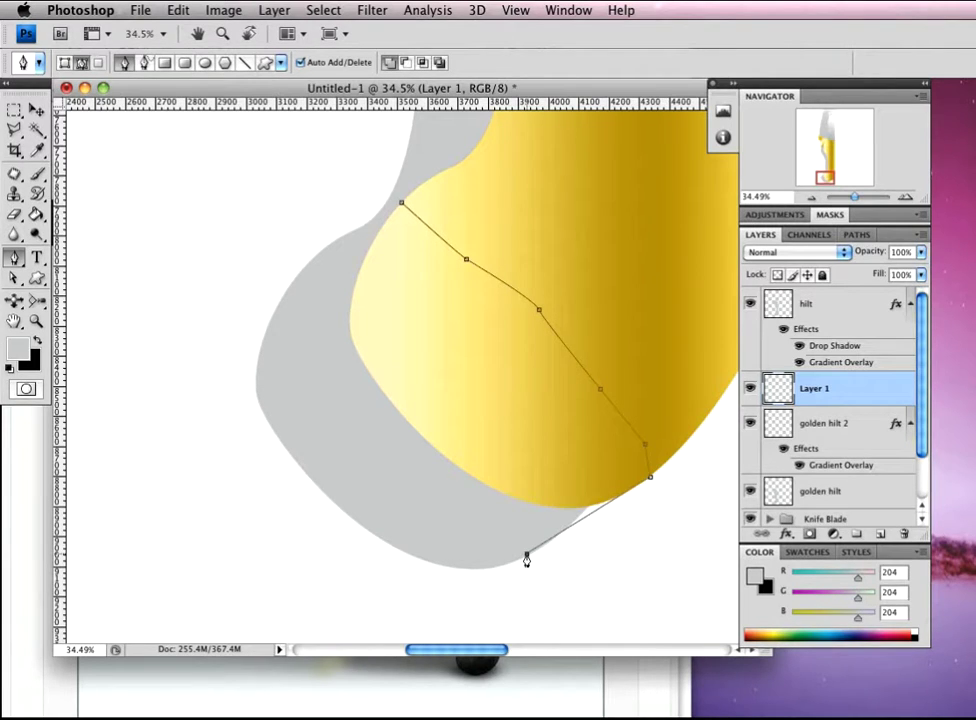
Curve the path through the gray band around the hilt's rounded lower end and close it at its starting anchor
{"action": "left_click_drag", "start_coordinate": [521, 558], "coordinate": [512, 561]}
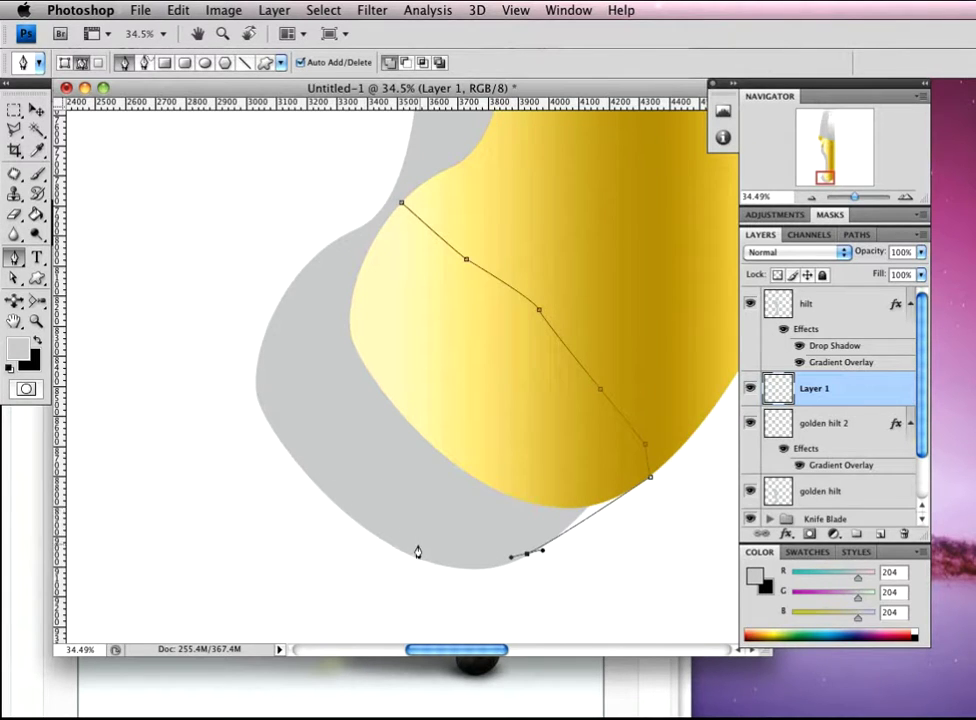
{"action": "left_click_drag", "start_coordinate": [399, 526], "coordinate": [366, 496]}
{"action": "left_click_drag", "start_coordinate": [318, 450], "coordinate": [299, 421]}
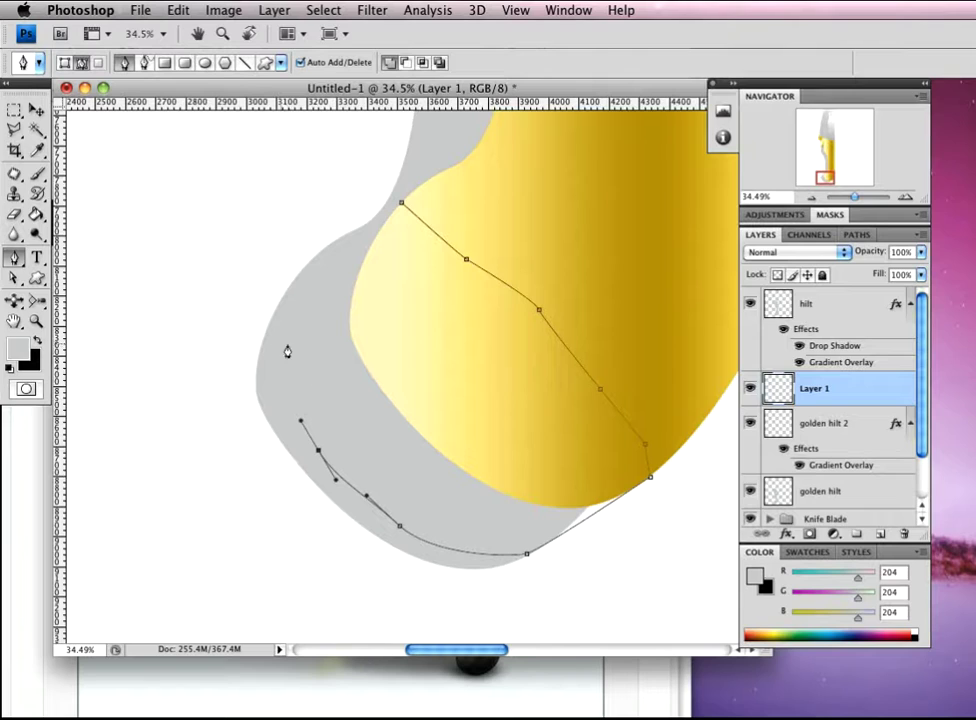
{"action": "left_click_drag", "start_coordinate": [291, 319], "coordinate": [300, 296]}
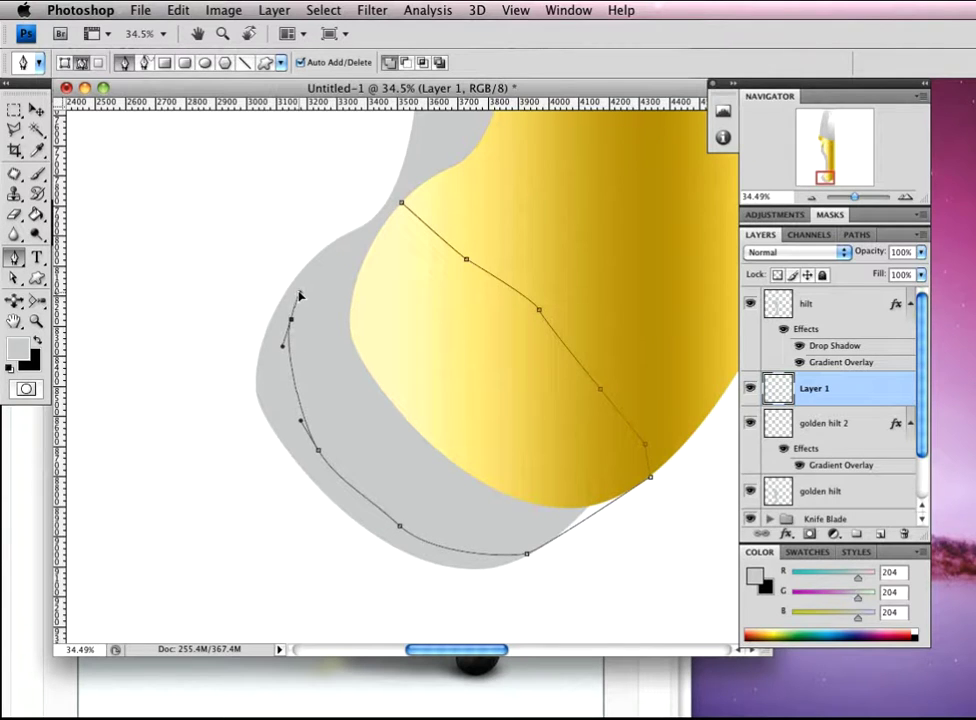
{"action": "left_click", "coordinate": [401, 205]}
{"action": "left_click", "coordinate": [353, 283], "text": "ctrl"}
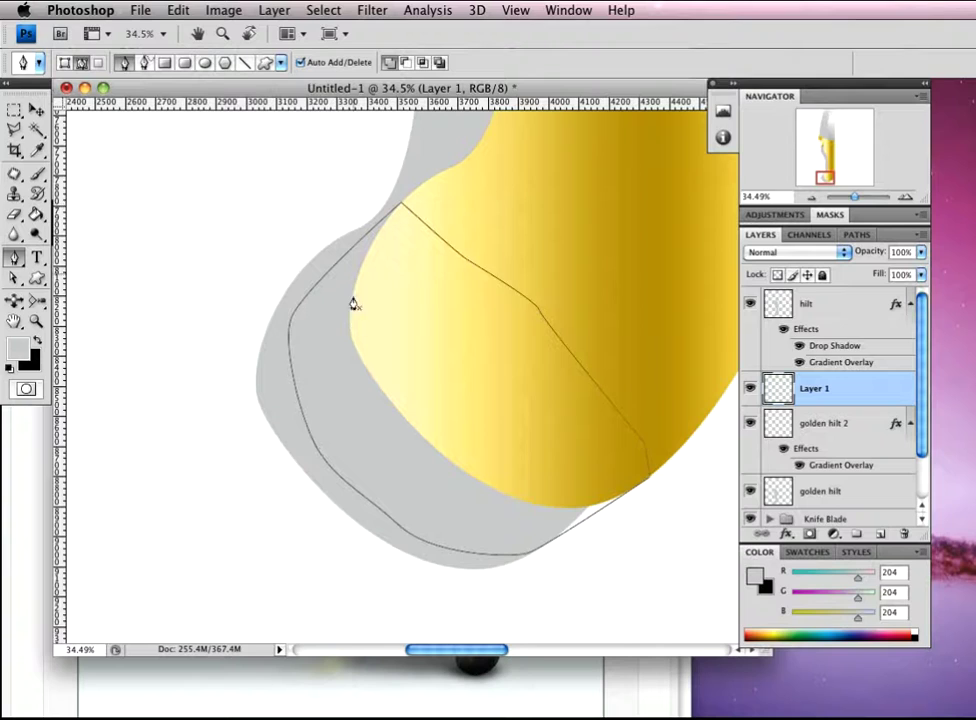
Fill the closed path around the hilt's rounded lower end with the foreground color on Layer 1 and dismiss the path
{"action": "right_click", "coordinate": [352, 416]}
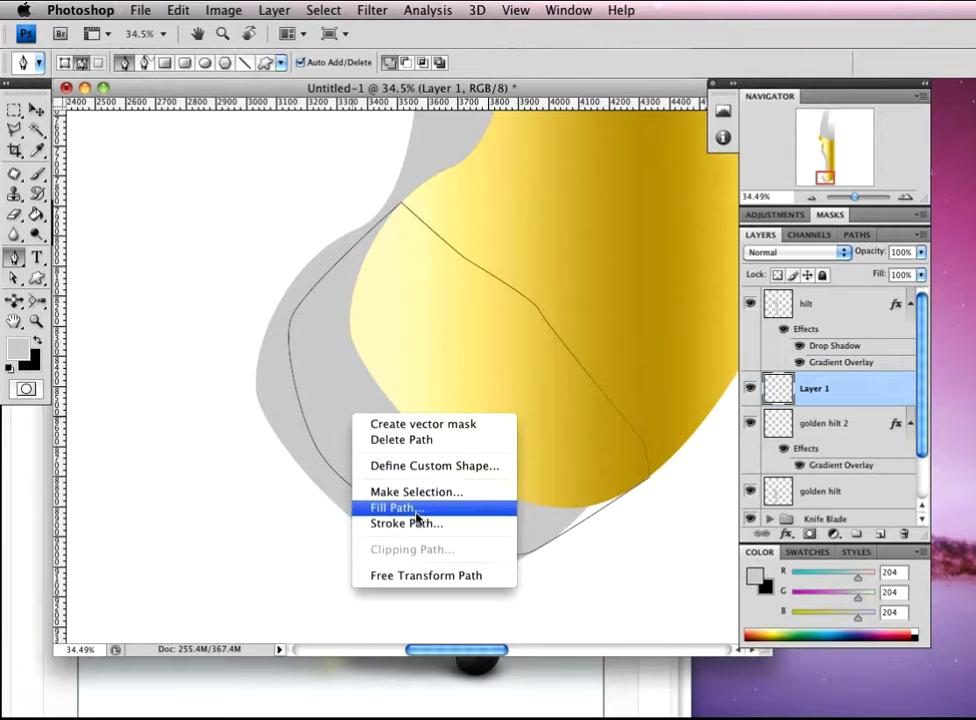
{"action": "left_click", "coordinate": [418, 510]}
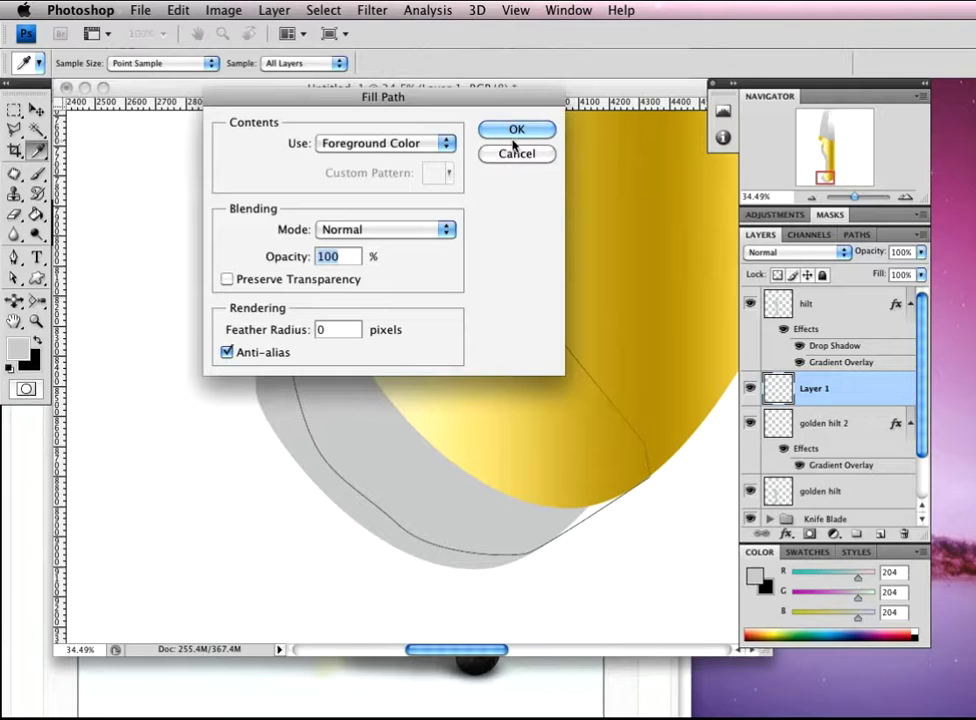
{"action": "left_click", "coordinate": [510, 153]}
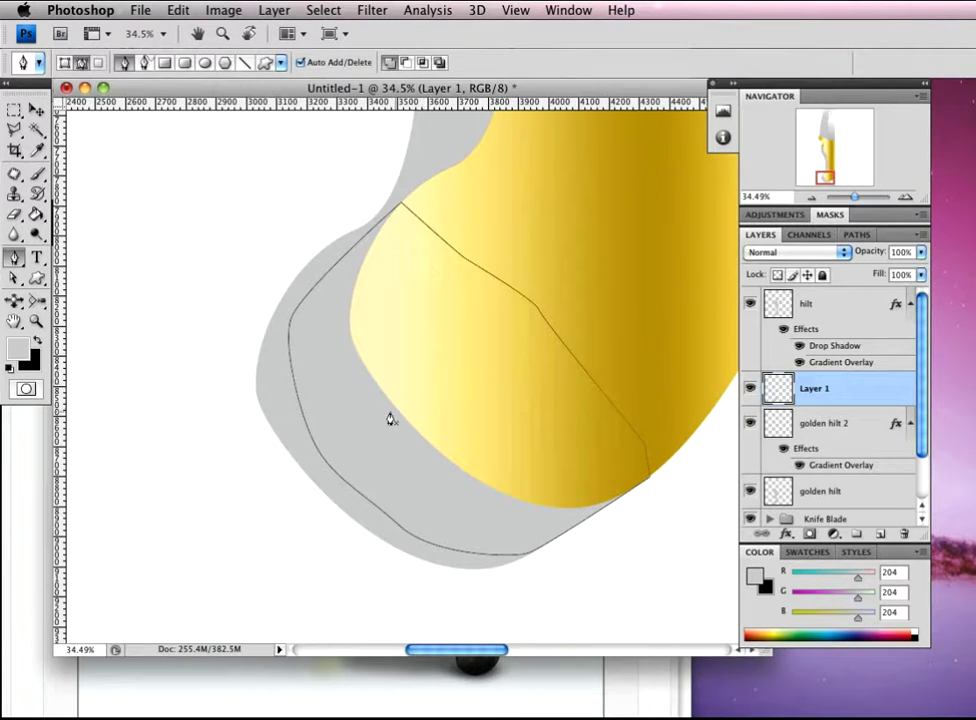
{"action": "key", "text": "Return"}
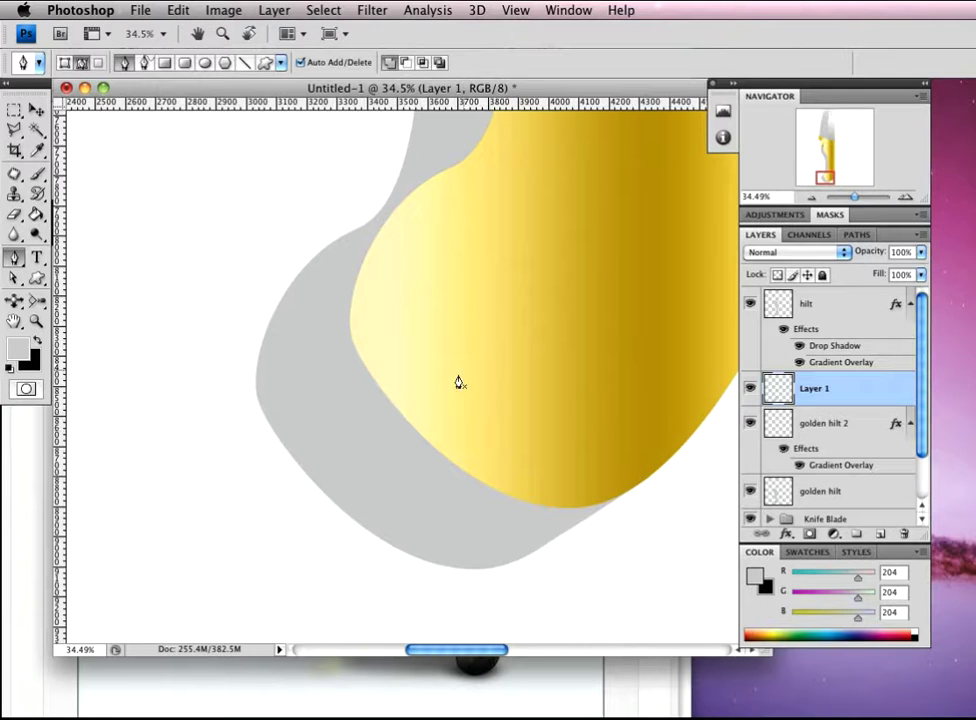
{"action": "key", "text": "z"}
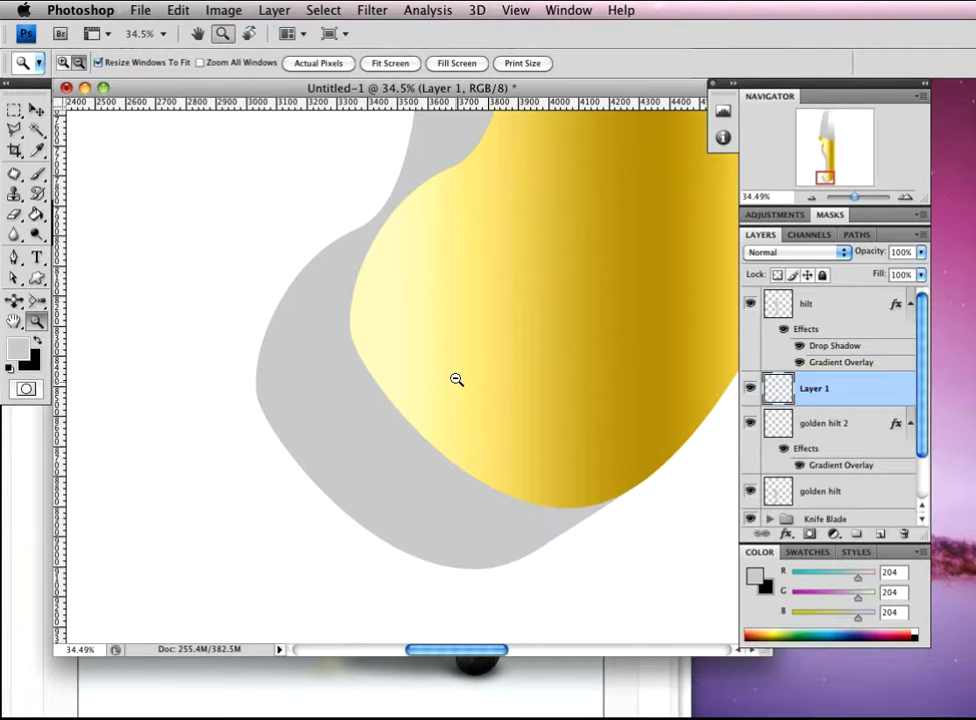
{"action": "left_click_drag", "start_coordinate": [458, 370], "coordinate": [377, 349]}
{"action": "key", "text": "p"}
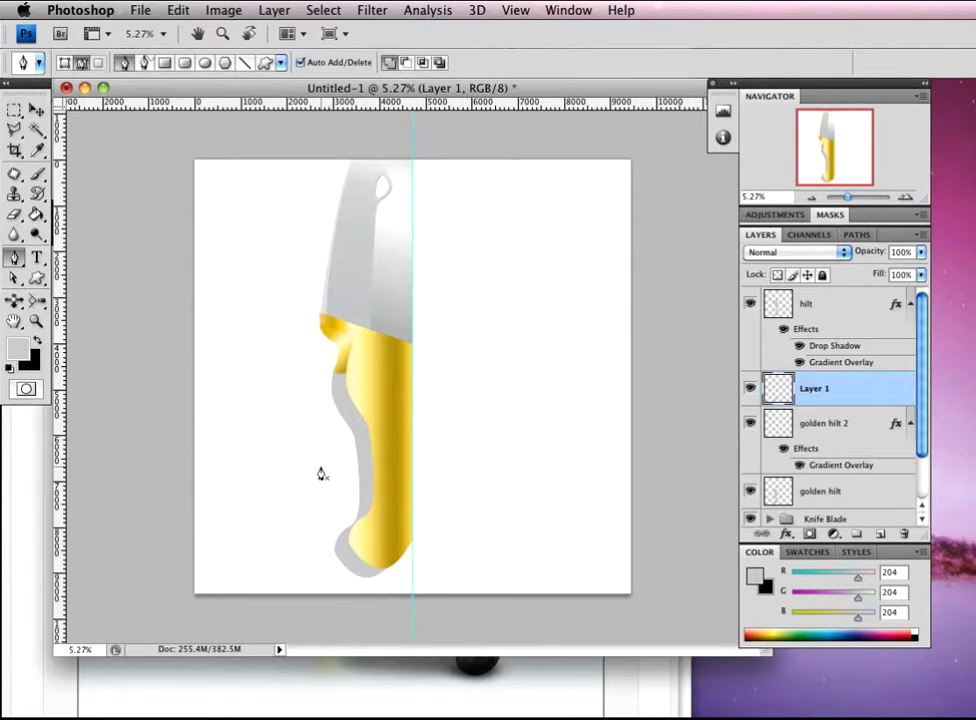
{"action": "left_click", "coordinate": [145, 10]}
{"action": "mouse_move", "coordinate": [212, 102]}
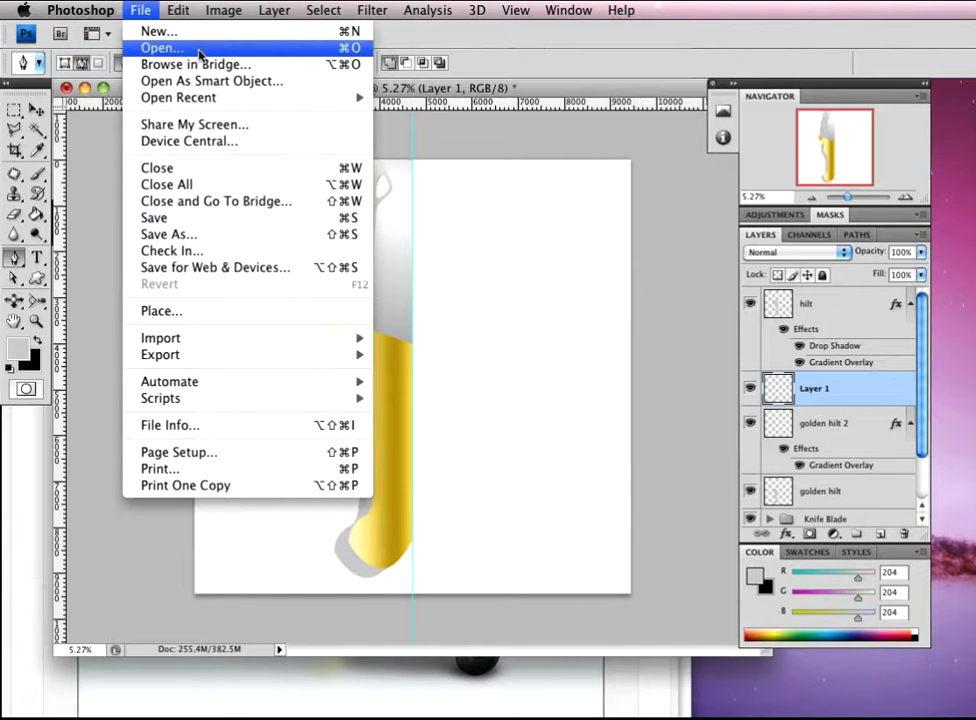
{"action": "left_click", "coordinate": [204, 50]}
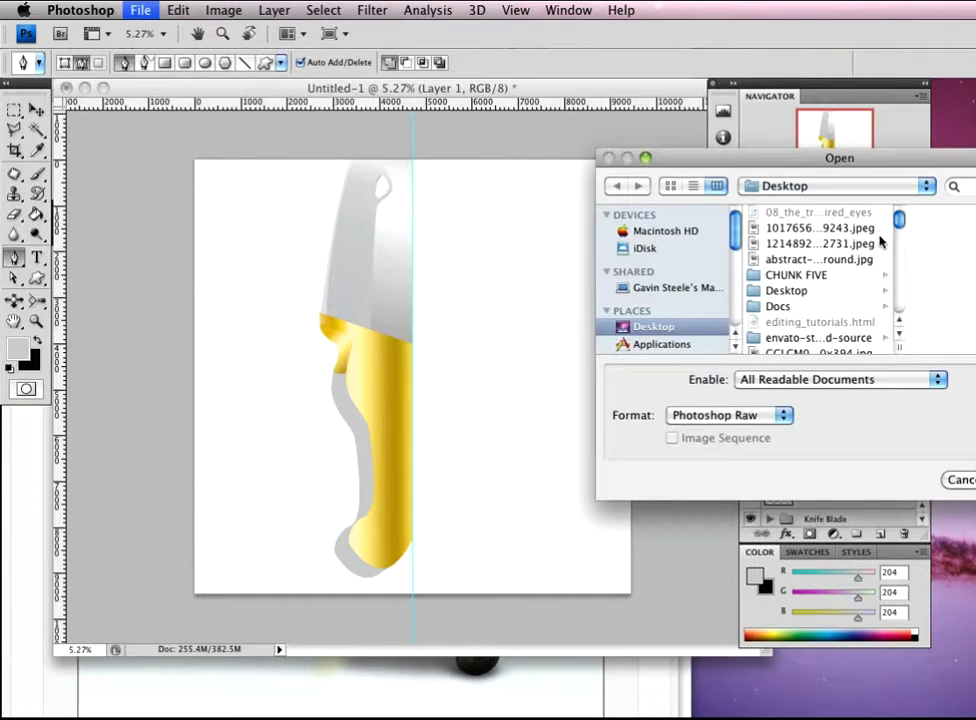
{"action": "left_click", "coordinate": [970, 481]}
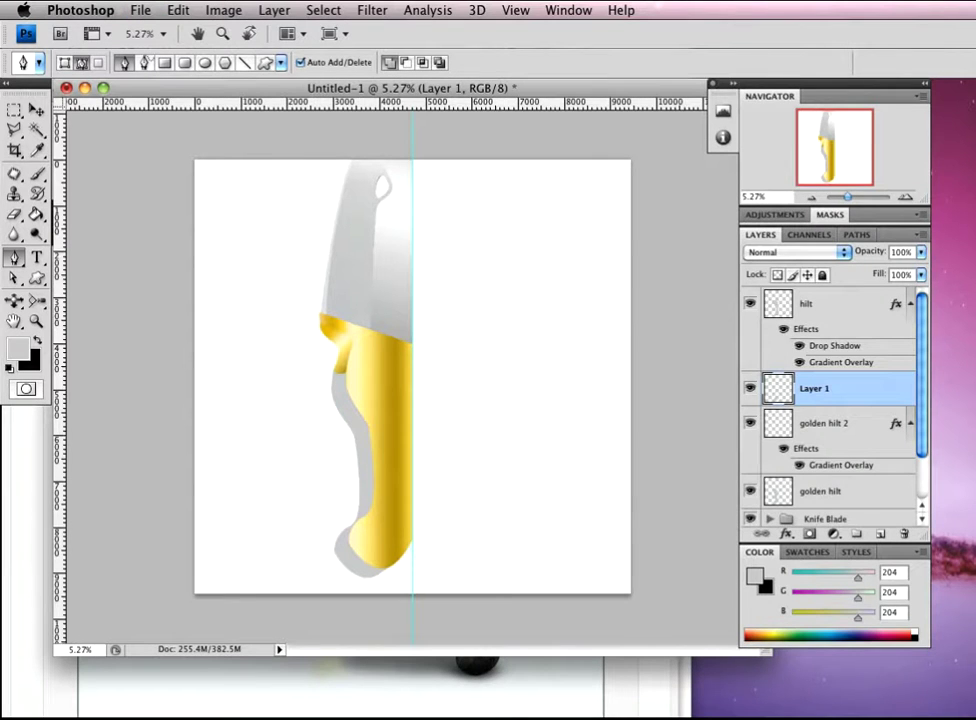
Switch to Safari and look through the texture sections on the Texture Lovers home page
{"action": "key", "text": "F11"}
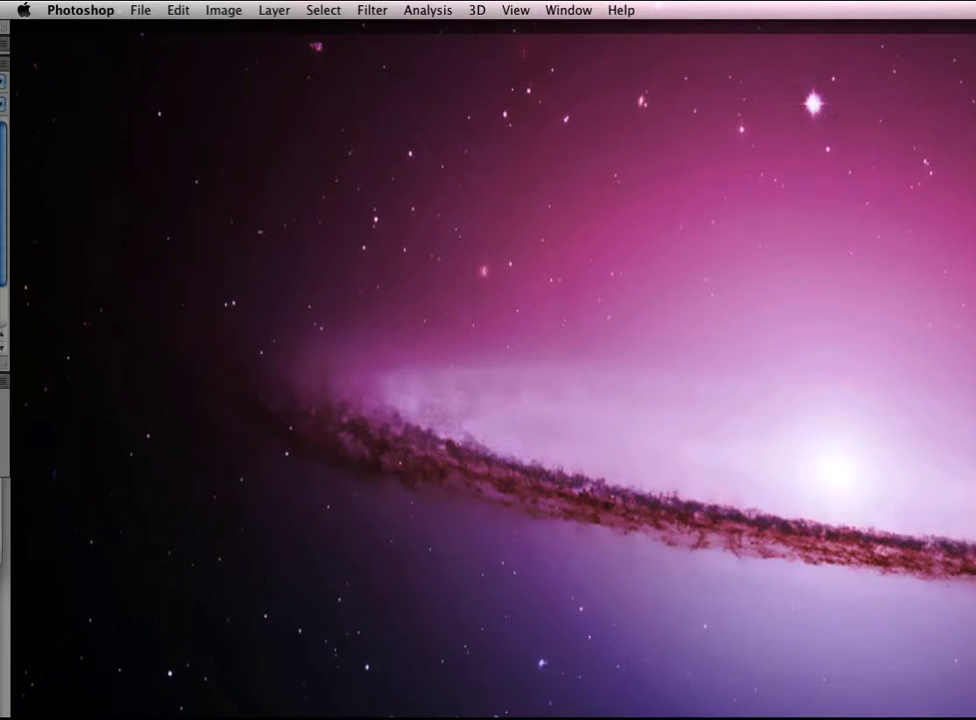
{"action": "key", "text": "F11"}
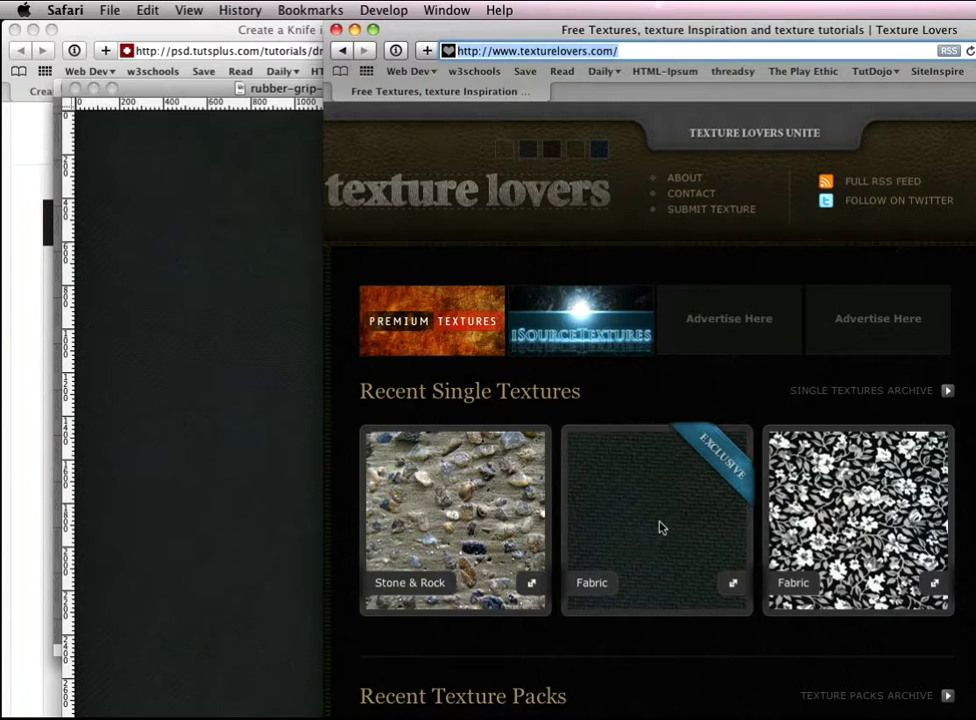
{"action": "scroll", "coordinate": [650, 410], "scroll_direction": "down", "scroll_amount": 10}
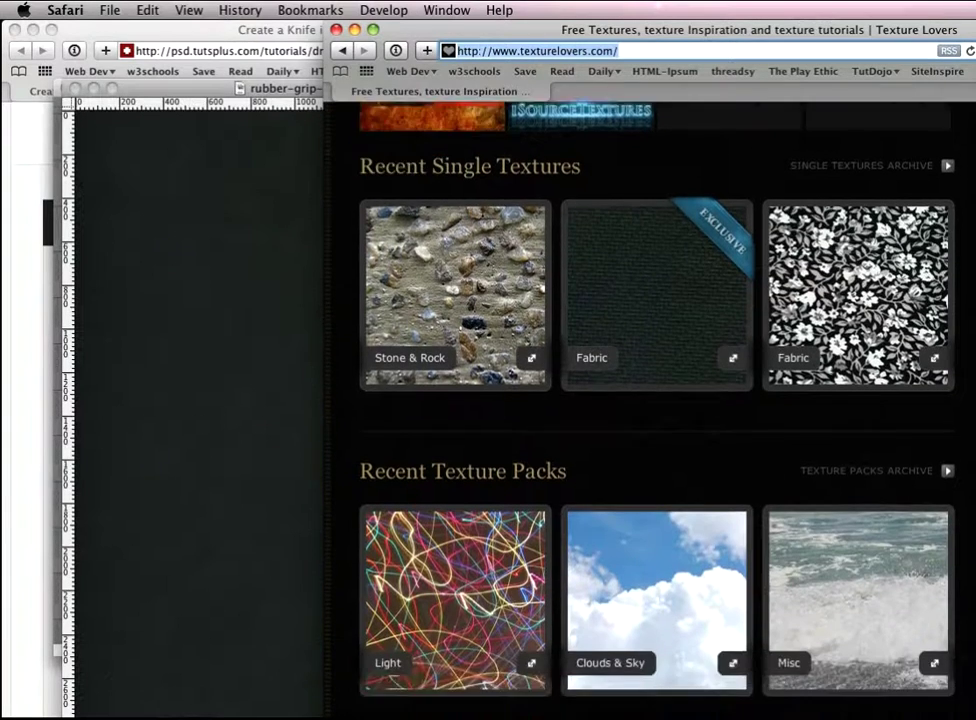
{"action": "scroll", "coordinate": [650, 410], "scroll_direction": "down", "scroll_amount": 1}
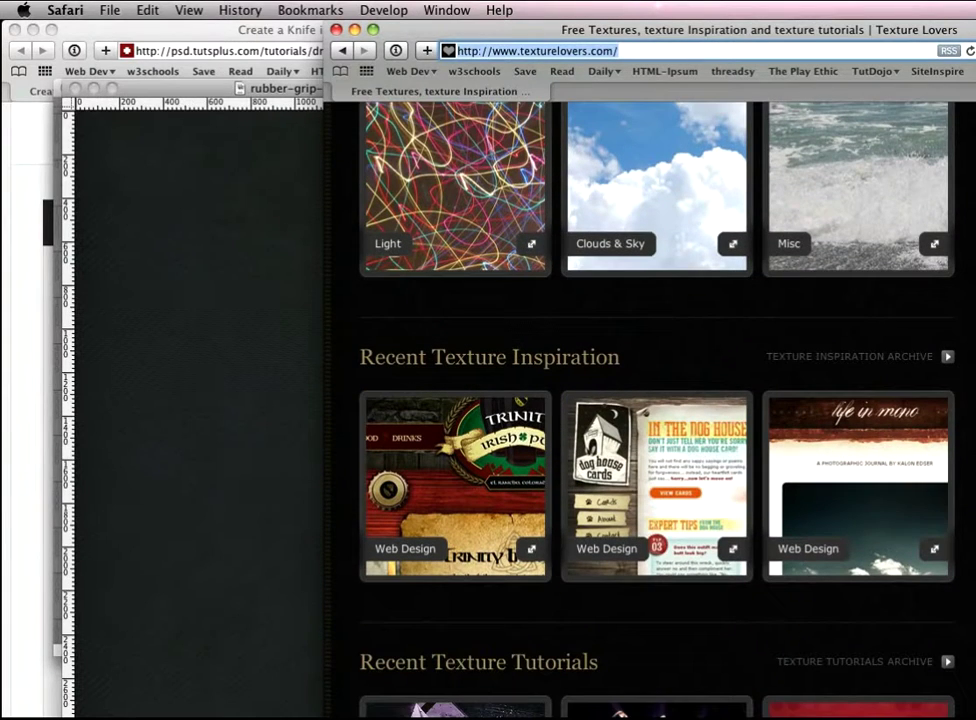
{"action": "scroll", "coordinate": [650, 410], "scroll_direction": "down", "scroll_amount": 9}
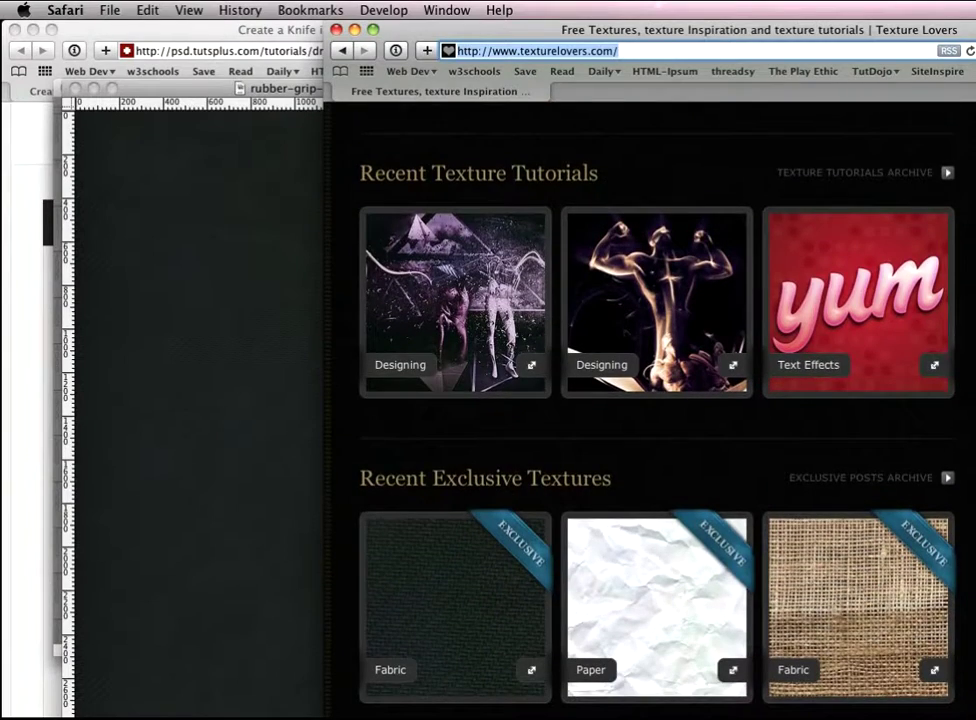
{"action": "scroll", "coordinate": [843, 151], "scroll_direction": "up", "scroll_amount": 18}
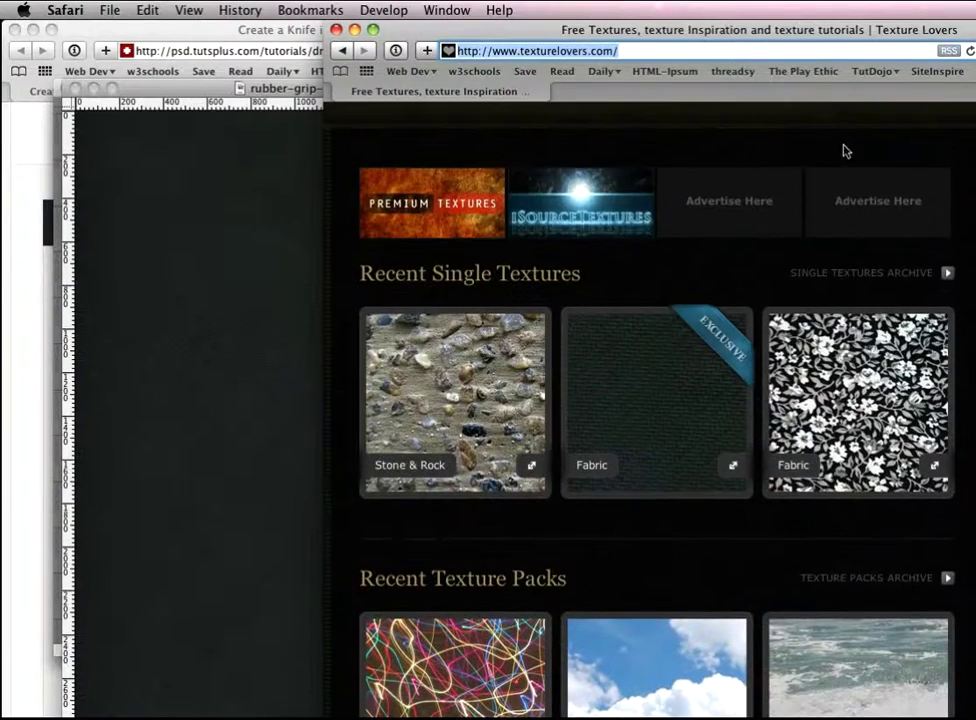
Put the Texture Lovers window away and switch to the rubber-grip-texture.jpg document in Photoshop
{"action": "double_click", "coordinate": [714, 31]}
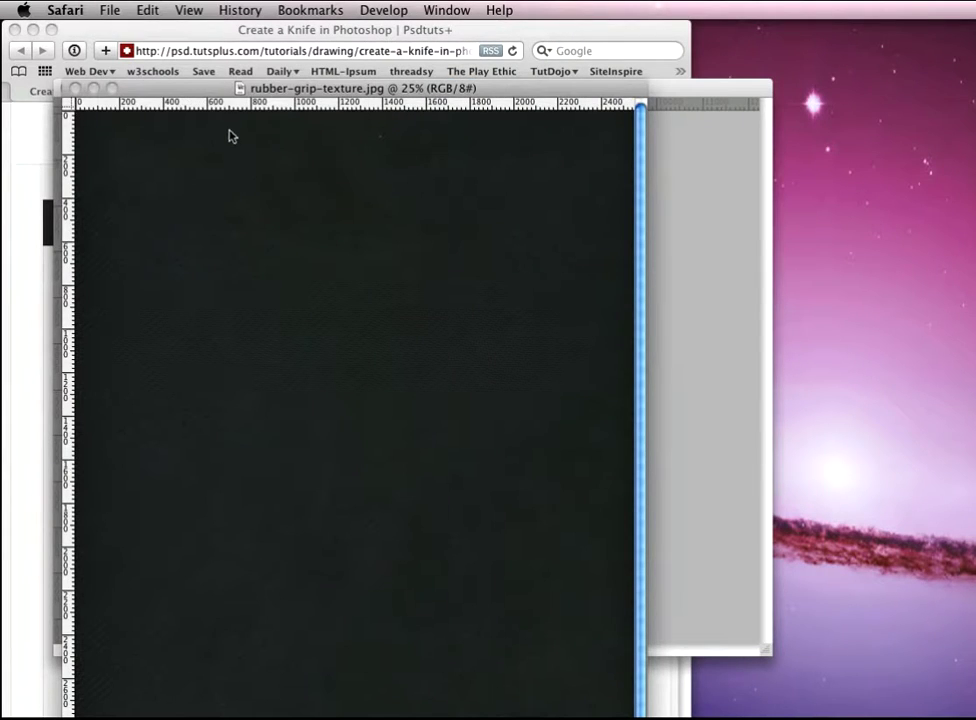
{"action": "left_click", "coordinate": [327, 88]}
{"action": "left_click_drag", "start_coordinate": [332, 74], "coordinate": [447, 121]}
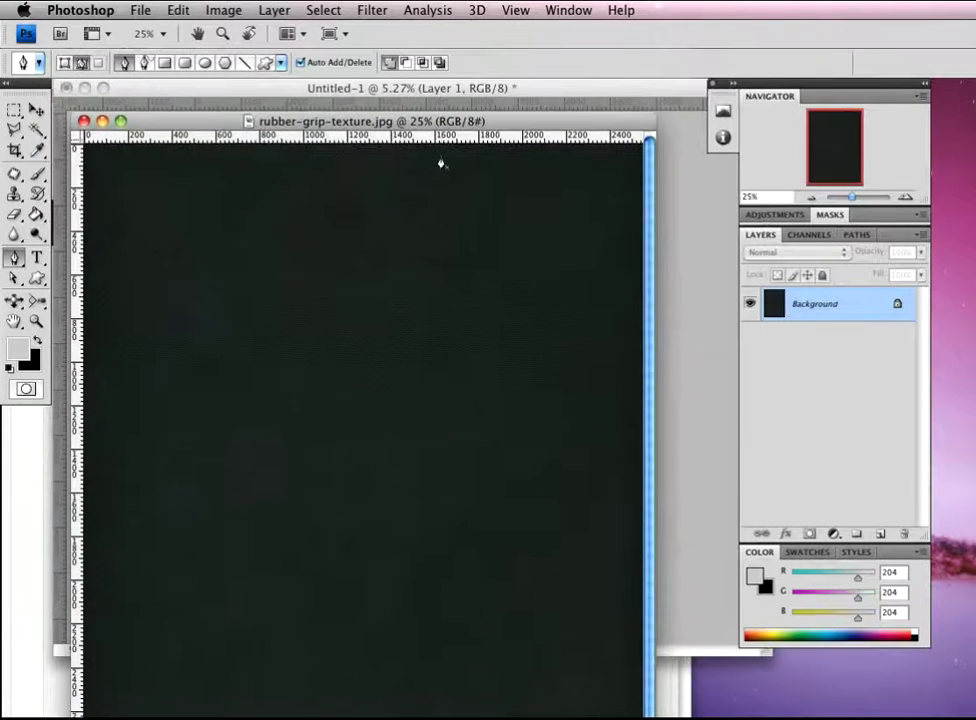
Try to copy a rectangular texture area of about 1200 × 1700 px into the knife document, undoing the copy and clearing the selection
{"action": "left_click", "coordinate": [13, 109]}
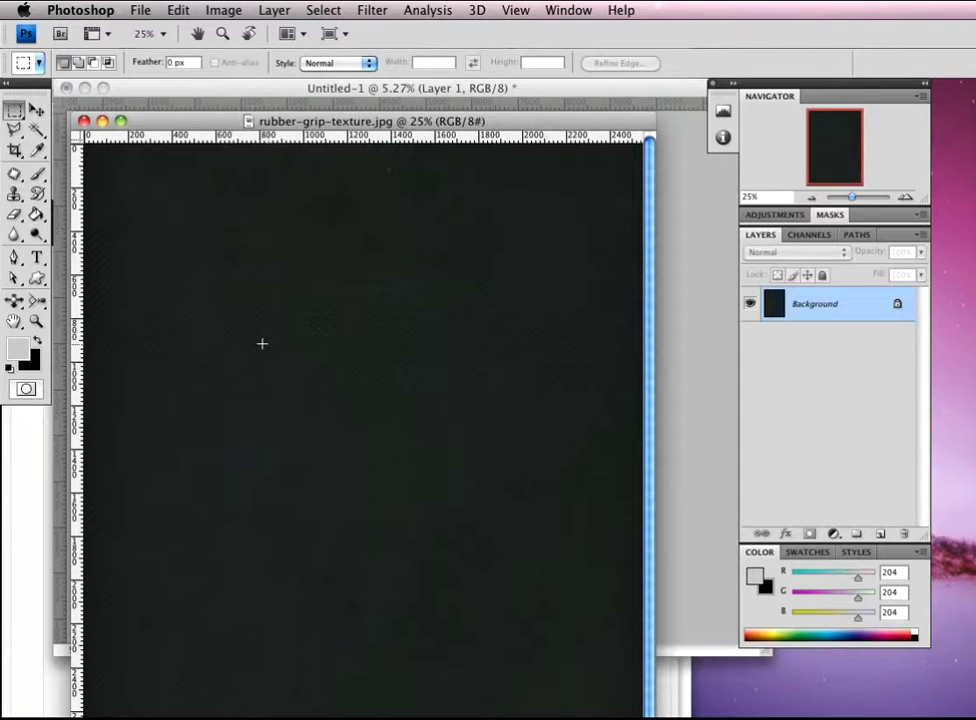
{"action": "left_click_drag", "start_coordinate": [203, 284], "coordinate": [467, 656]}
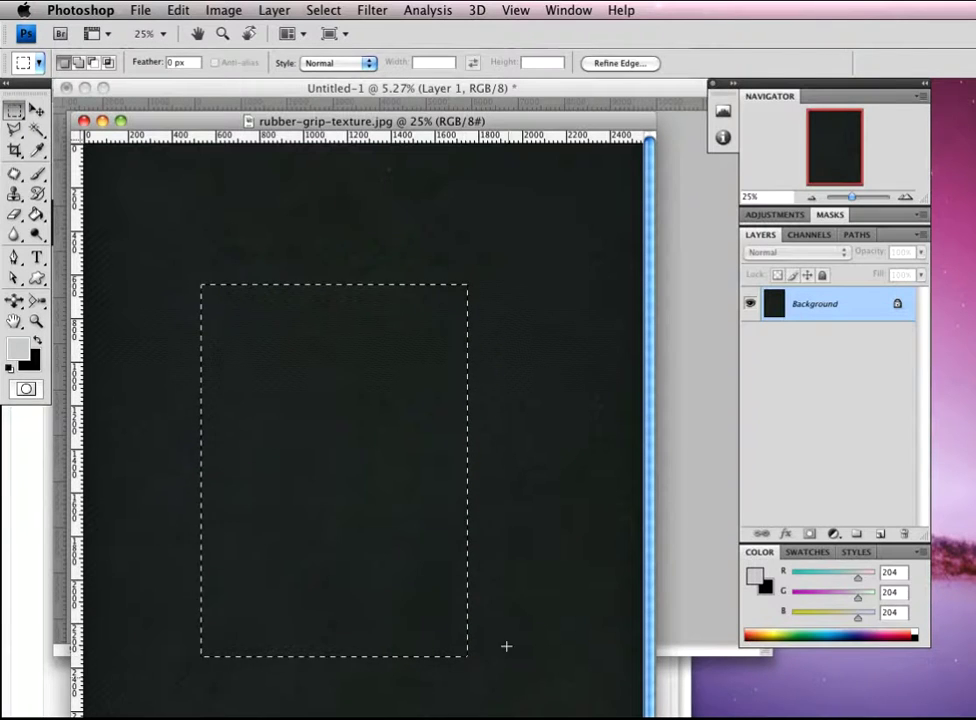
{"action": "left_click_drag", "start_coordinate": [488, 122], "coordinate": [698, 128]}
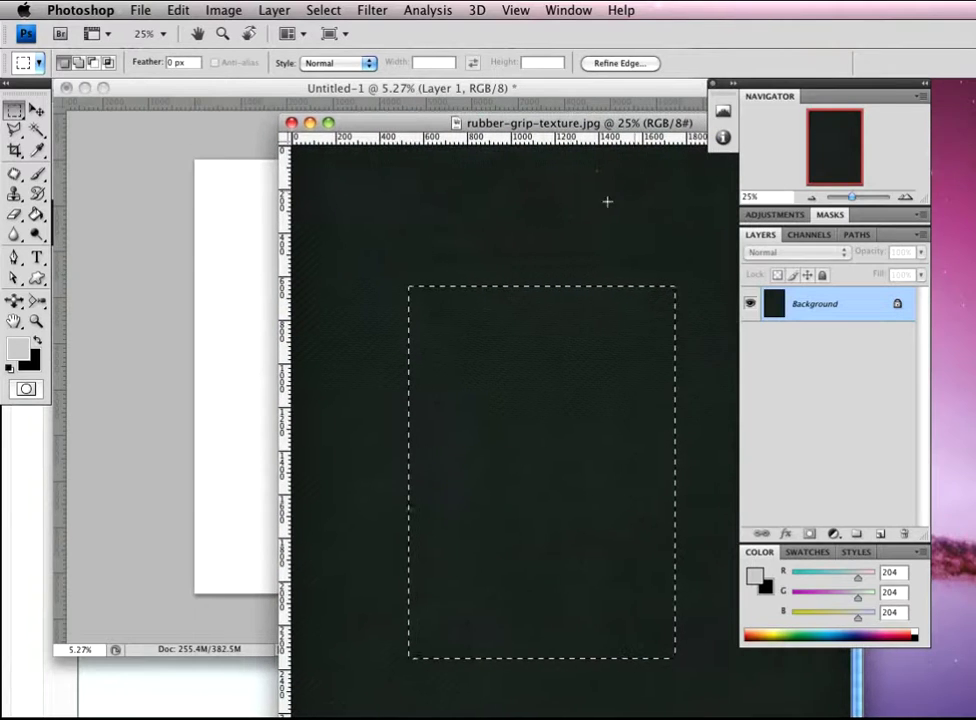
{"action": "key", "text": "v"}
{"action": "left_click_drag", "start_coordinate": [248, 333], "coordinate": [246, 353]}
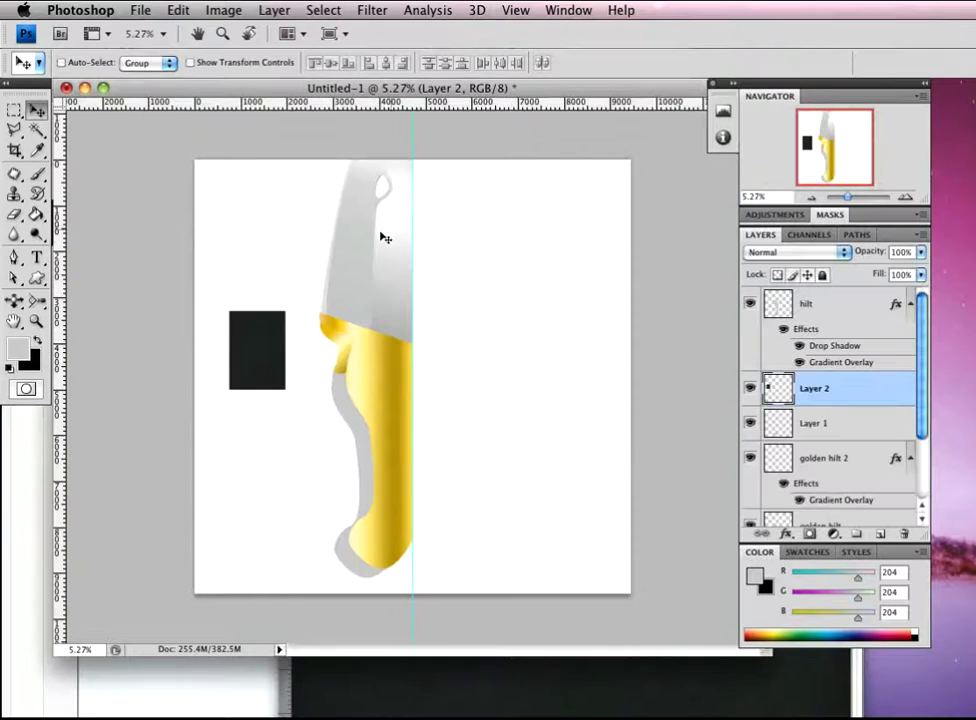
{"action": "key", "text": "super+z"}
{"action": "key", "text": "super+grave"}
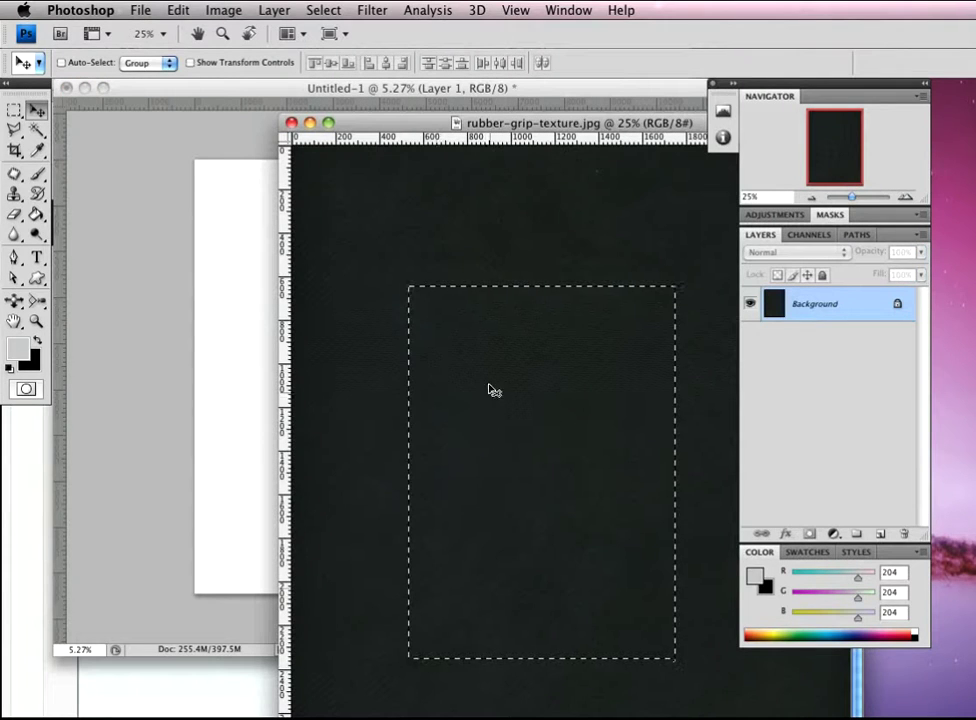
{"action": "key", "text": "super+d"}
Copy the whole rubber grip texture into the knife document, with its layer above the hilt layer and the texture over the handle
{"action": "left_click_drag", "start_coordinate": [503, 318], "coordinate": [362, 387]}
{"action": "left_click_drag", "start_coordinate": [863, 388], "coordinate": [790, 293]}
{"action": "left_click_drag", "start_coordinate": [381, 392], "coordinate": [385, 430]}
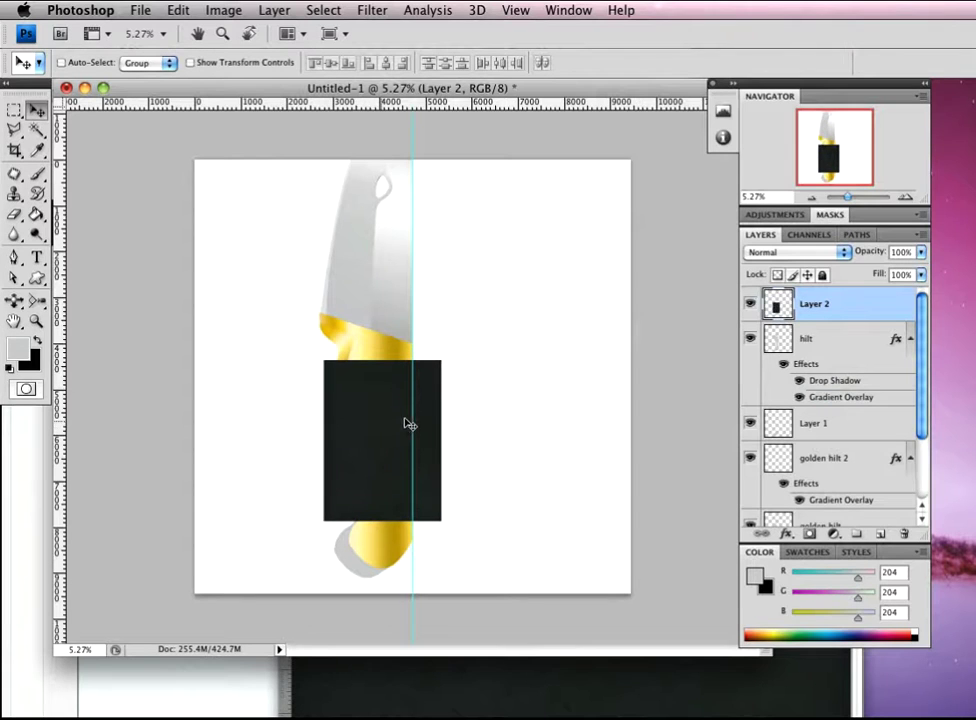
Scale the texture on Layer 2 proportionally about its center to 185.2%
{"action": "key", "text": "super+t"}
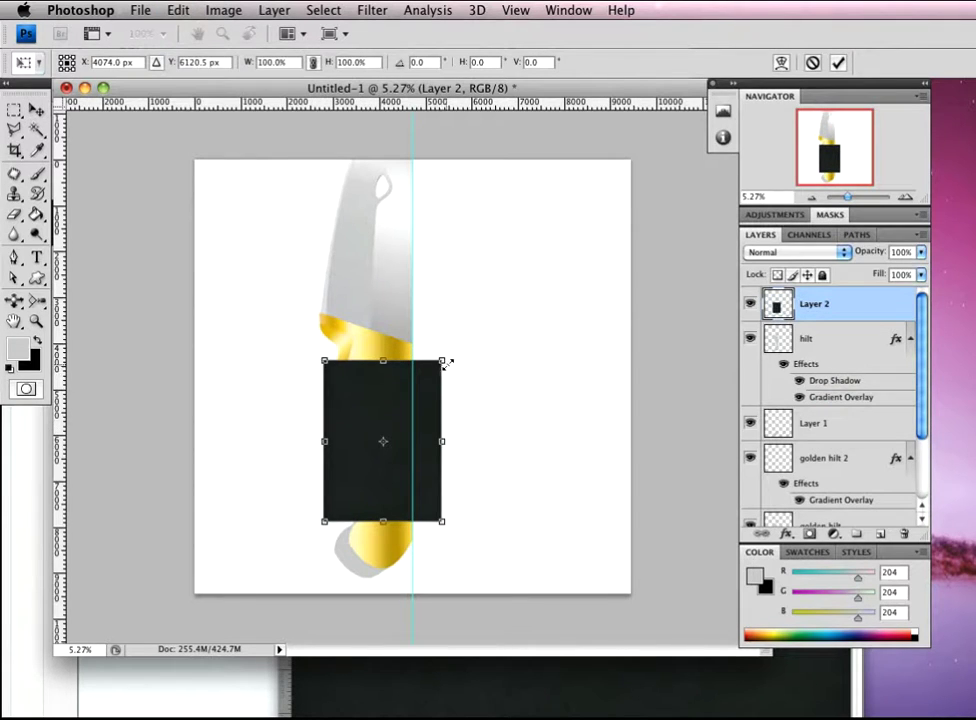
{"action": "left_click_drag", "start_coordinate": [446, 356], "coordinate": [514, 298]}
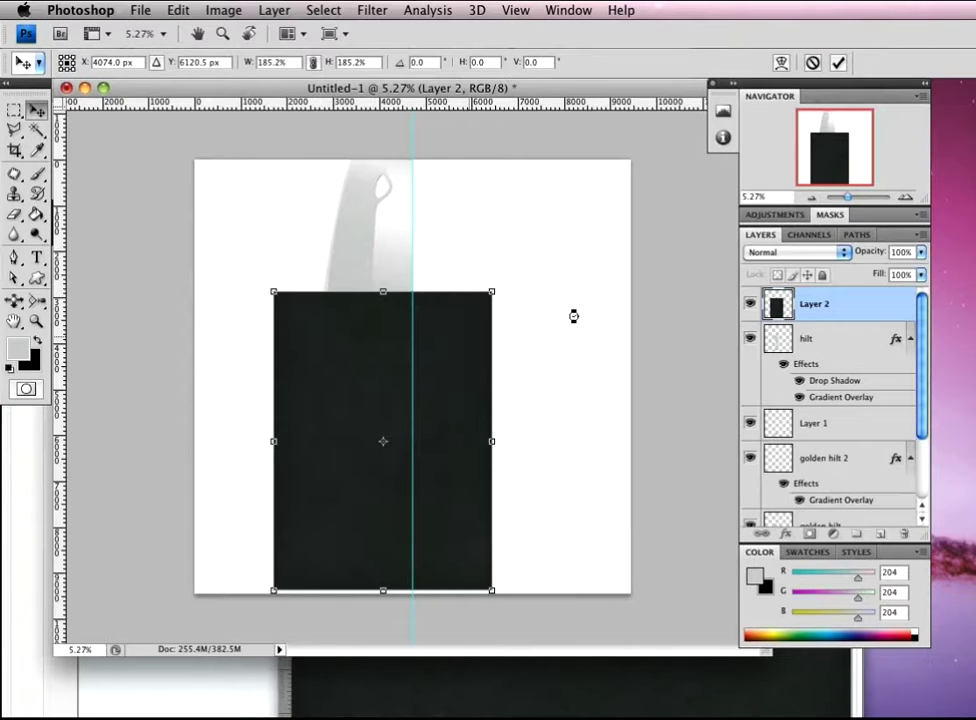
{"action": "key", "text": "Return"}
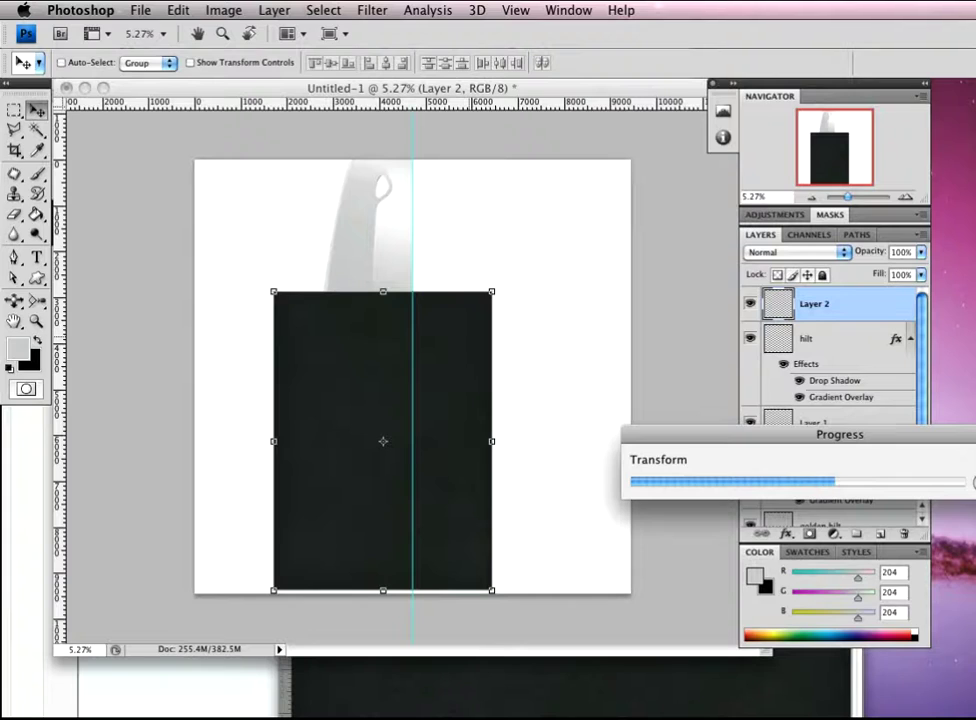
Close the rubber-grip-texture.jpg document and return to the knife document
{"action": "key", "text": "super+Tab"}
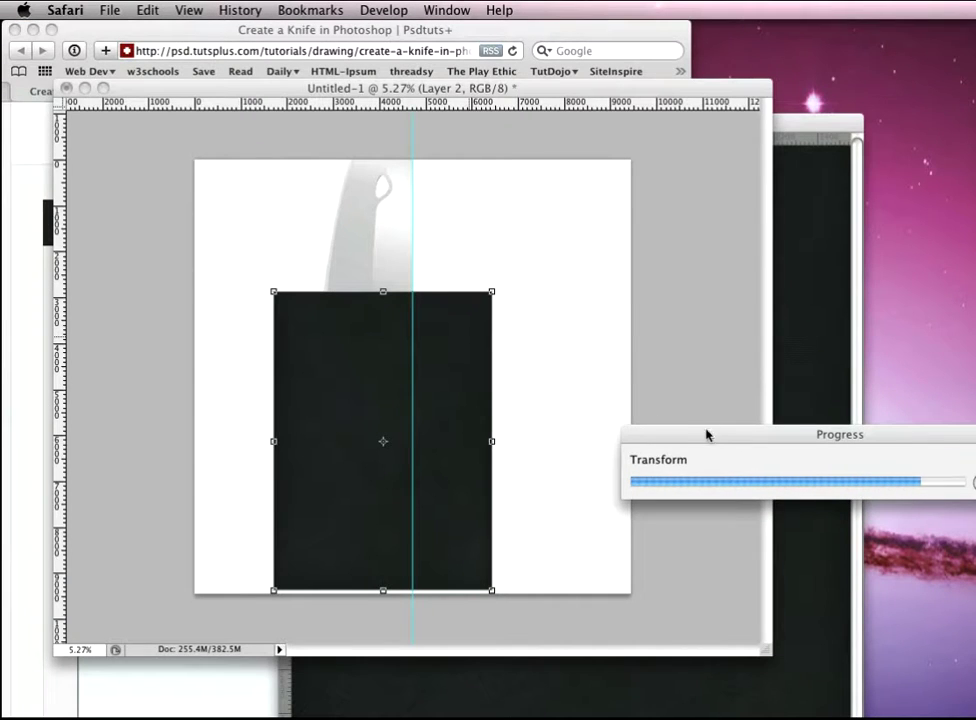
{"action": "left_click", "coordinate": [606, 384]}
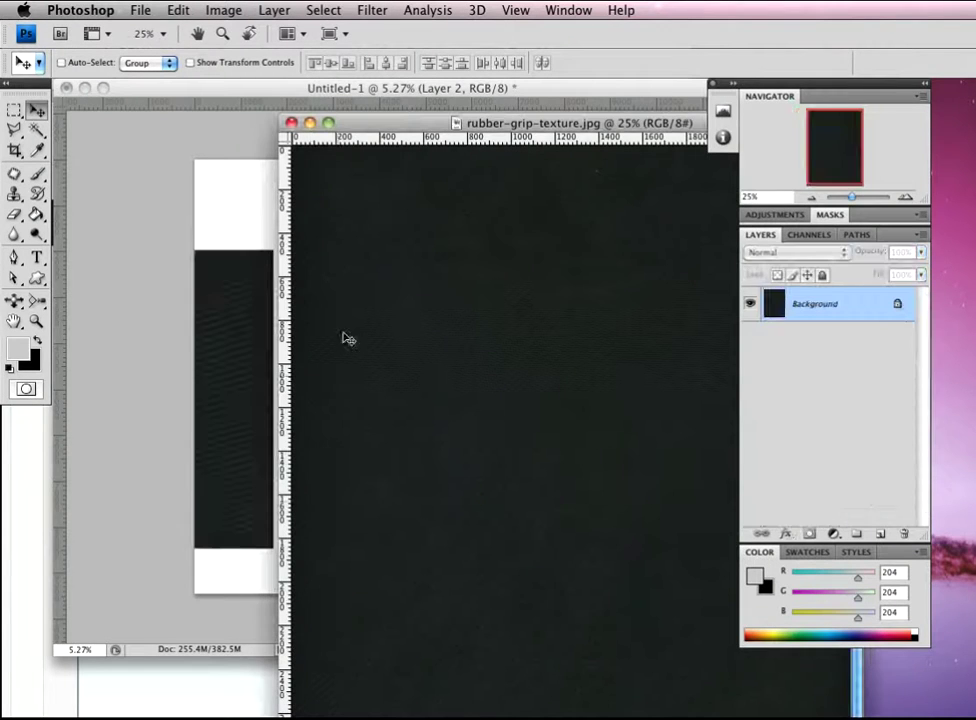
{"action": "left_click", "coordinate": [296, 123]}
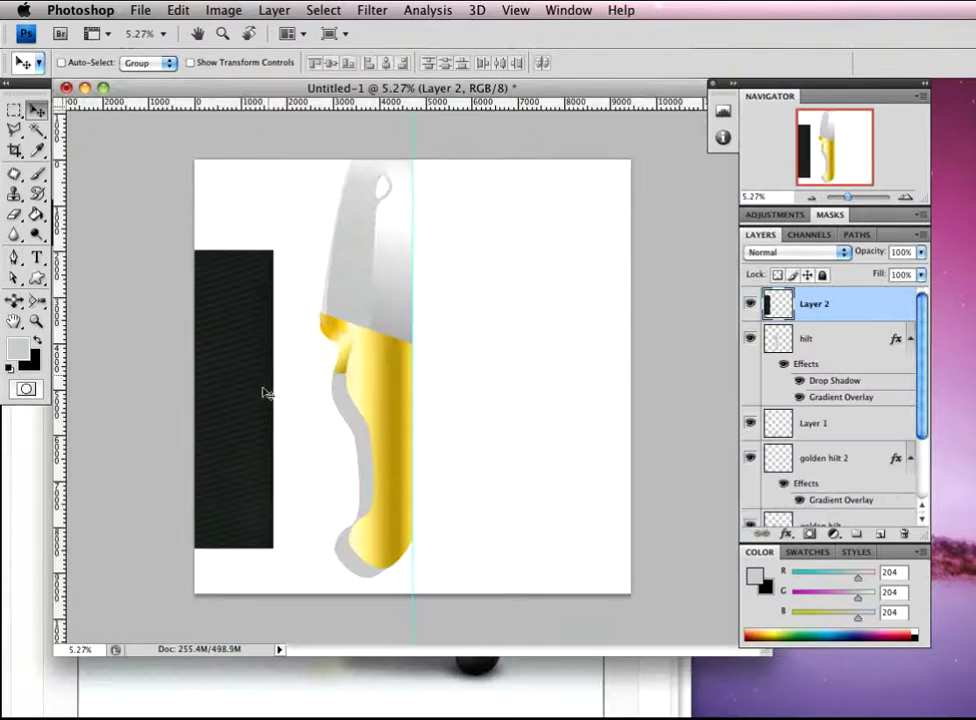
Cover the whole hilt with the enlarged texture and mask Layer 2 to the hilt layer's outline
{"action": "left_click_drag", "start_coordinate": [240, 401], "coordinate": [450, 433]}
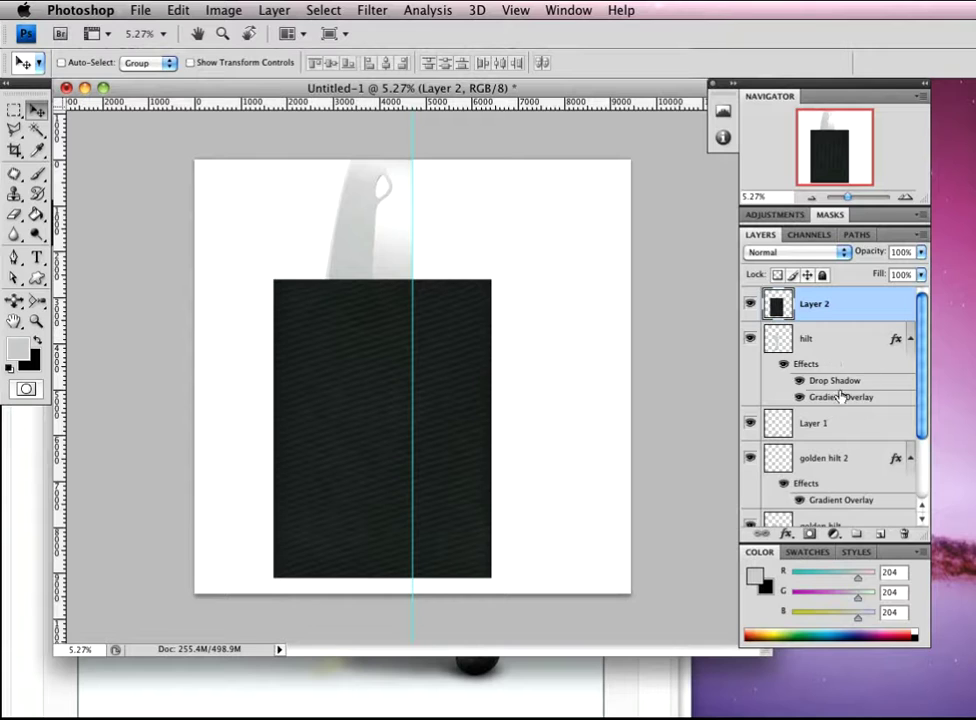
{"action": "left_click", "coordinate": [779, 339], "text": "super"}
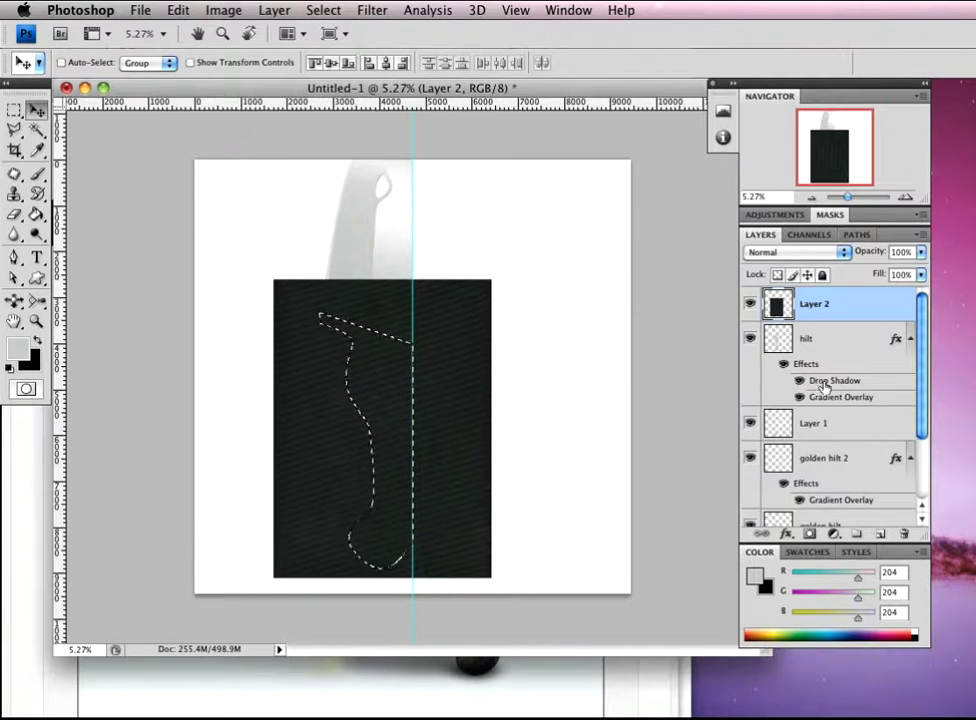
{"action": "left_click", "coordinate": [810, 534]}
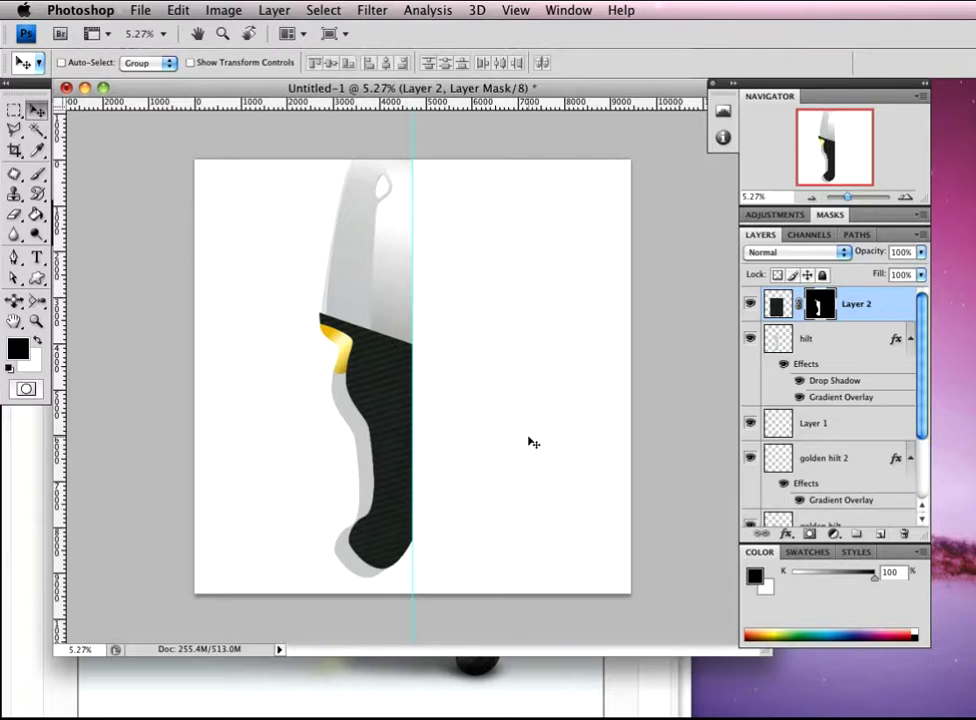
{"action": "key", "text": "z"}
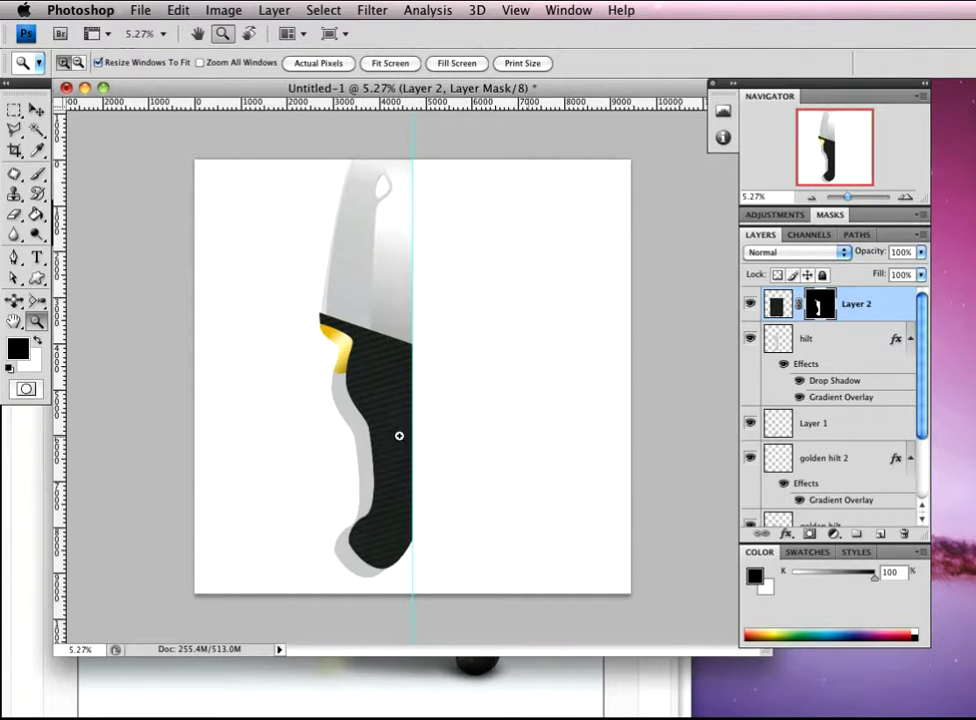
{"action": "left_click_drag", "start_coordinate": [379, 455], "coordinate": [442, 429]}
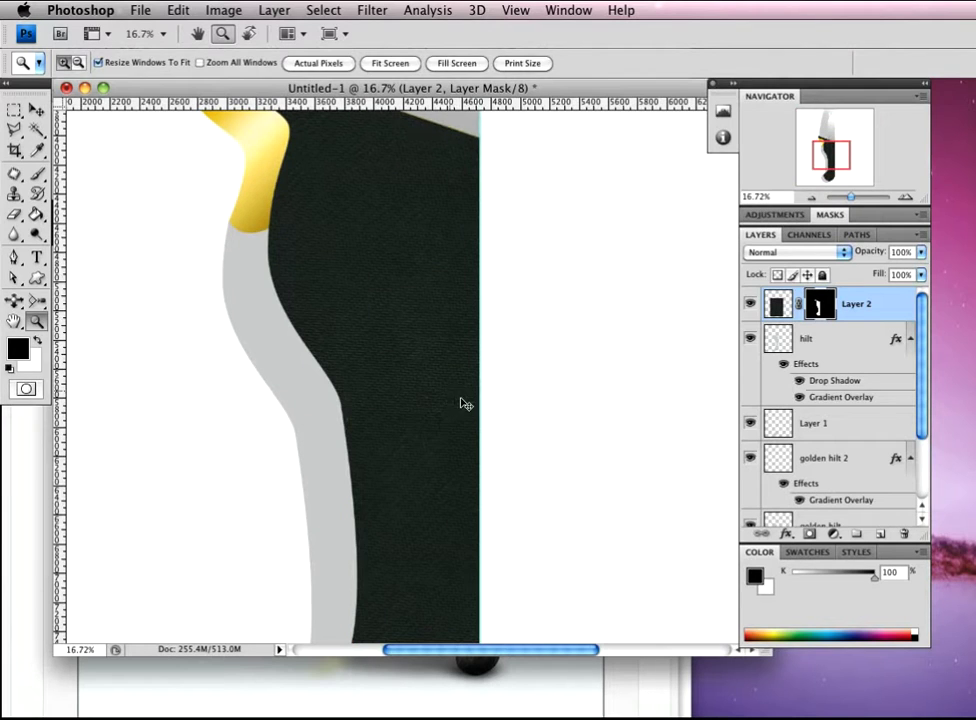
{"action": "key", "text": "v"}
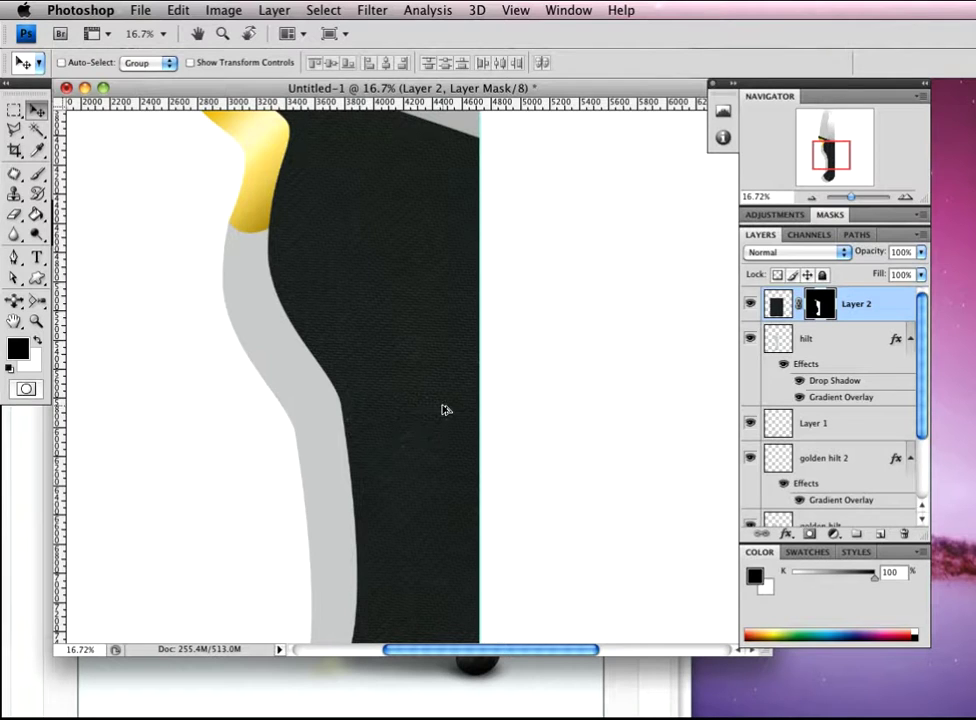
Undo the hilt-shaped mask on Layer 2 and clear the selection
{"action": "key", "text": "ctrl+z"}
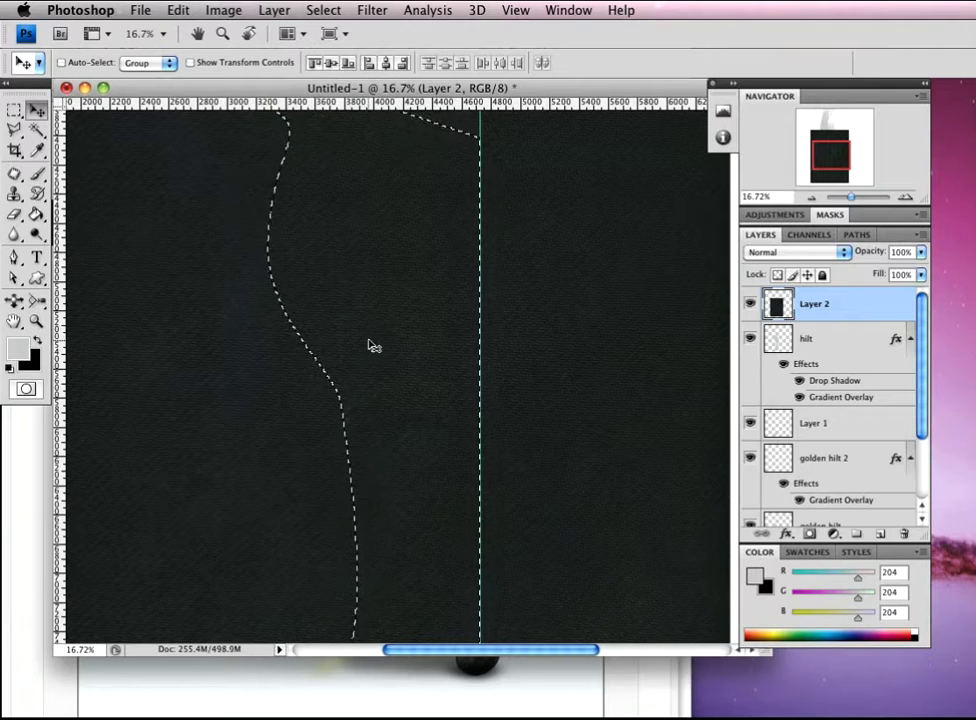
{"action": "key", "text": "ctrl+d"}
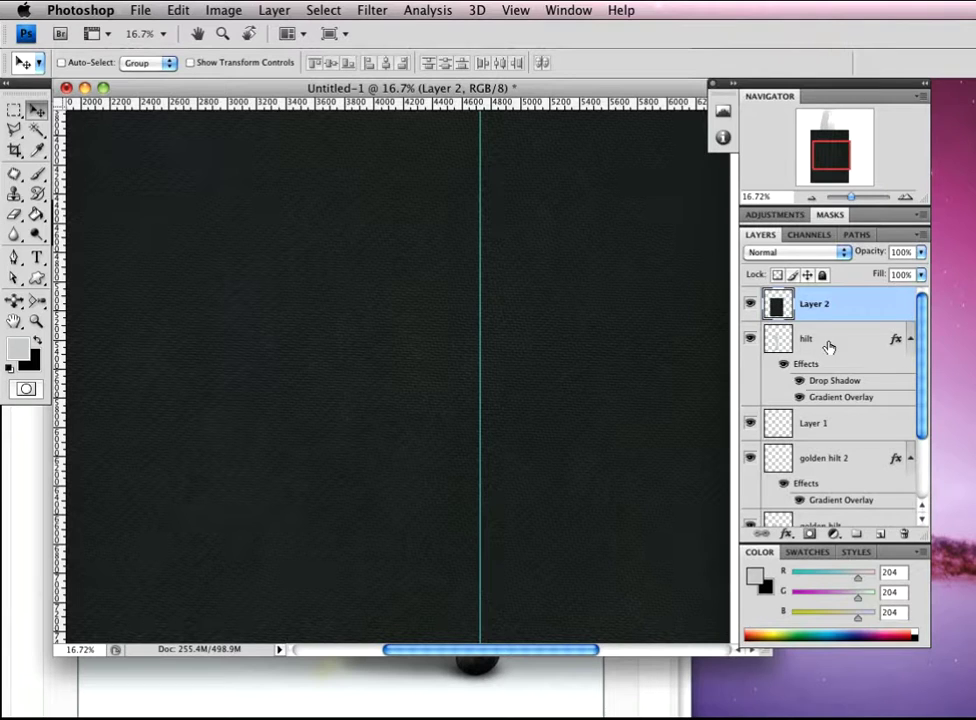
Group the layers from hilt through golden hilt and name the group Hilt
{"action": "left_click", "coordinate": [880, 350]}
{"action": "left_click_drag", "start_coordinate": [922, 394], "coordinate": [918, 418]}
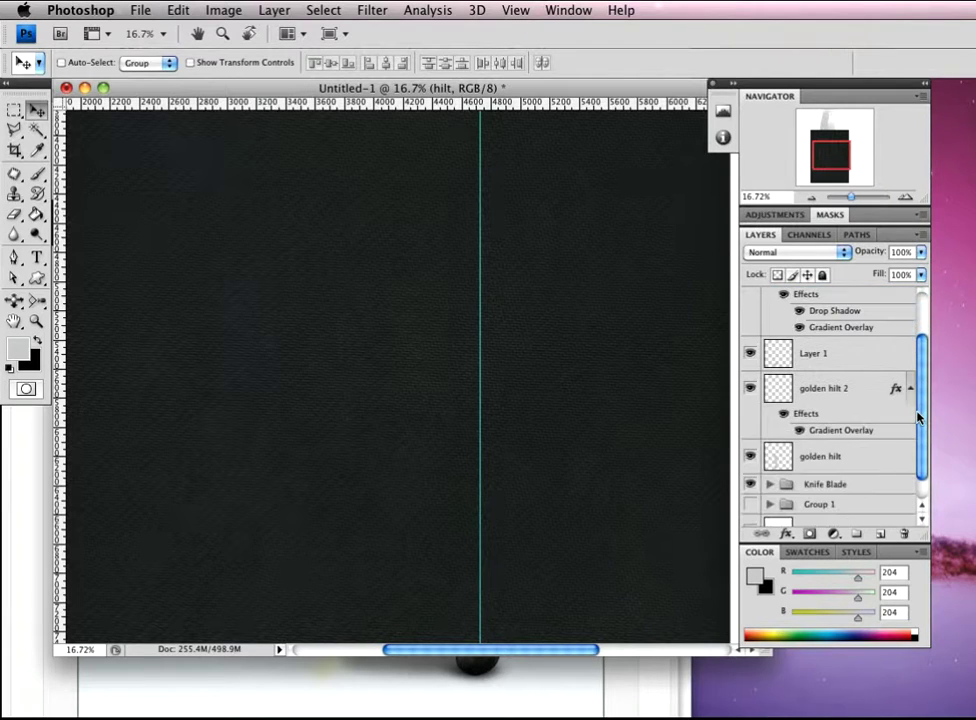
{"action": "left_click", "coordinate": [874, 462], "text": "shift"}
{"action": "left_click_drag", "start_coordinate": [867, 447], "coordinate": [857, 533]}
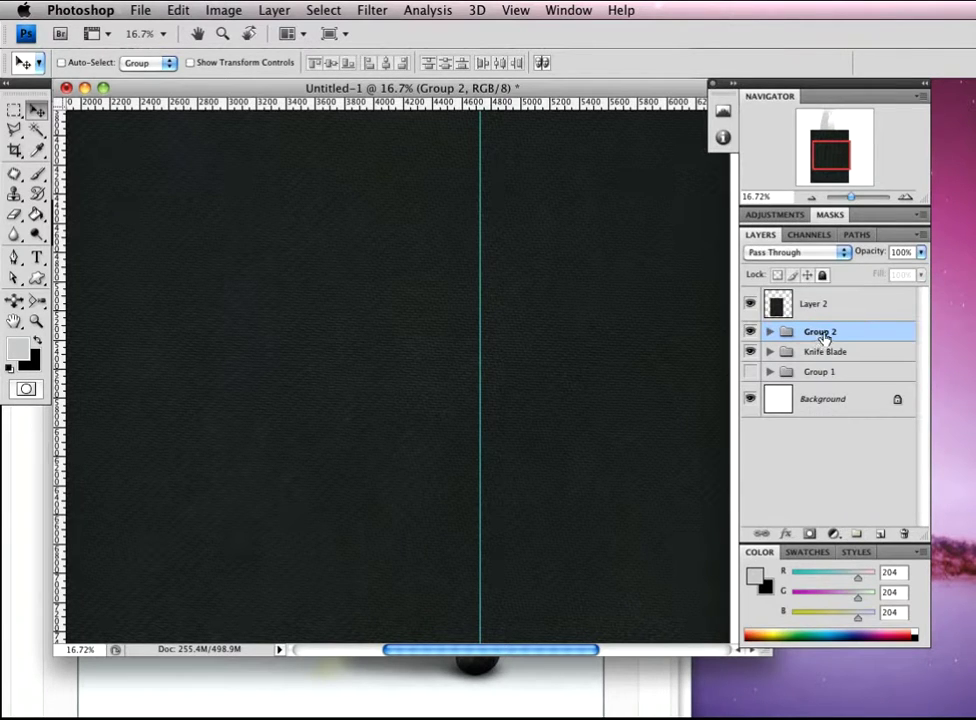
{"action": "double_click", "coordinate": [821, 332]}
{"action": "type", "text": "Hilt"}
{"action": "key", "text": "Return"}
Use the outline of a merged duplicate of the Hilt group to copy Layer 2's texture to a new layer, and hide Layer 2
{"action": "left_click_drag", "start_coordinate": [838, 371], "coordinate": [881, 532]}
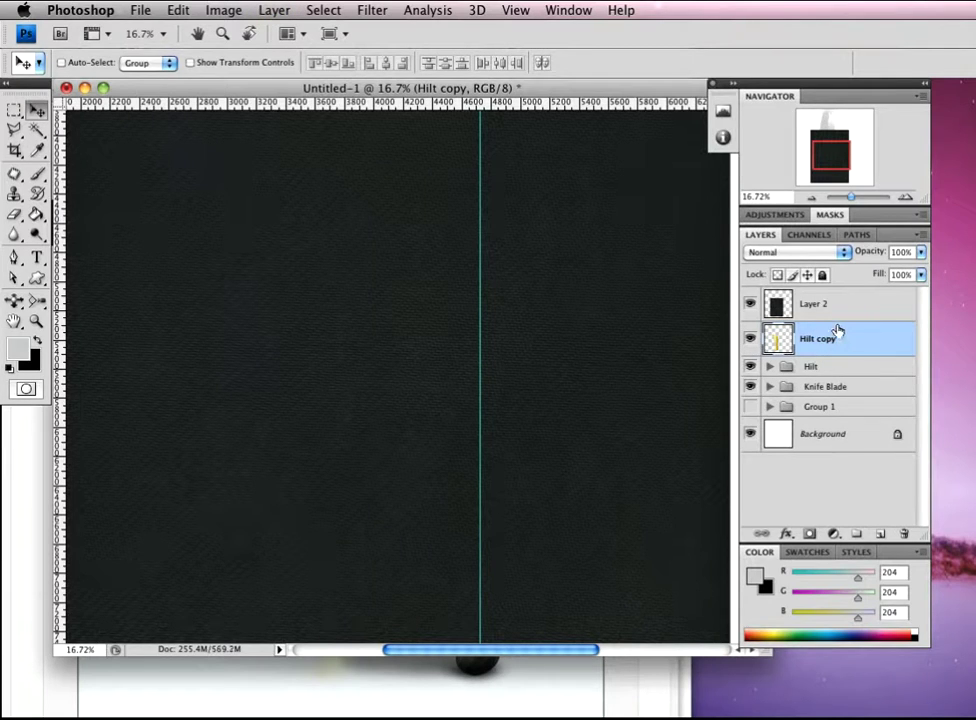
{"action": "left_click", "coordinate": [777, 340], "text": "super"}
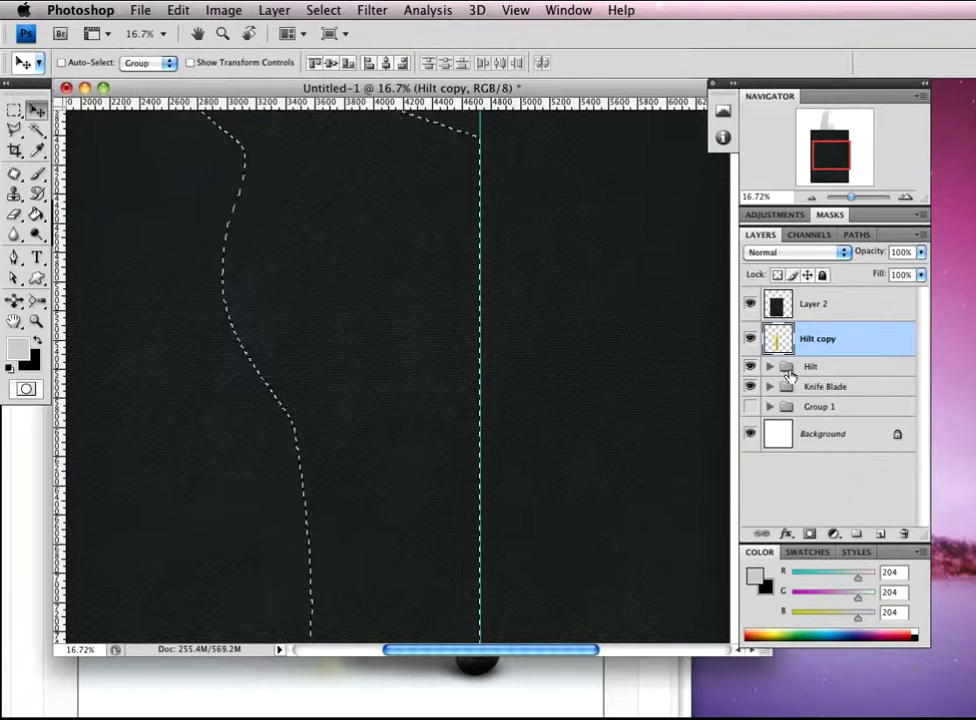
{"action": "left_click", "coordinate": [777, 305]}
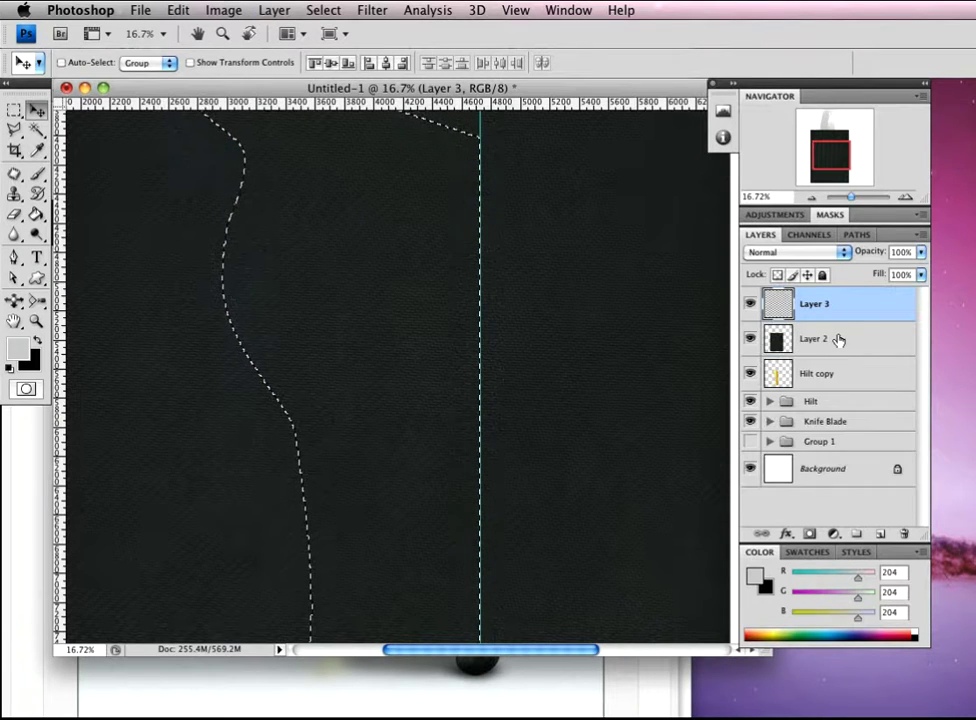
{"action": "left_click", "coordinate": [751, 341]}
Rename the new hilt-shaped texture layer as texture hilt
{"action": "key", "text": "z"}
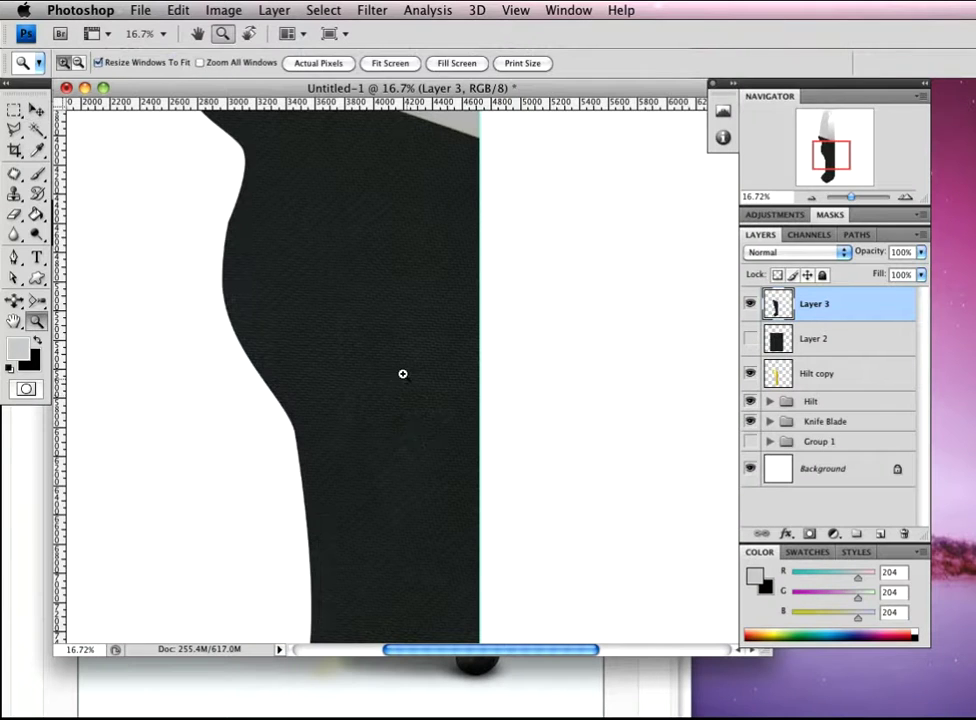
{"action": "left_click", "coordinate": [413, 368], "text": "alt"}
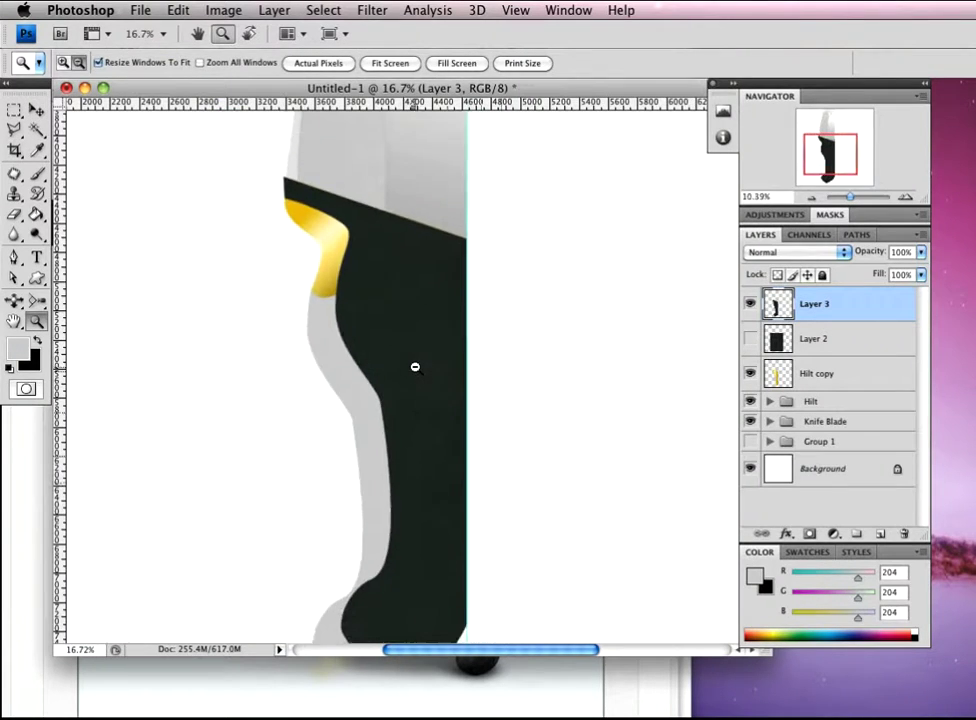
{"action": "key", "text": "v"}
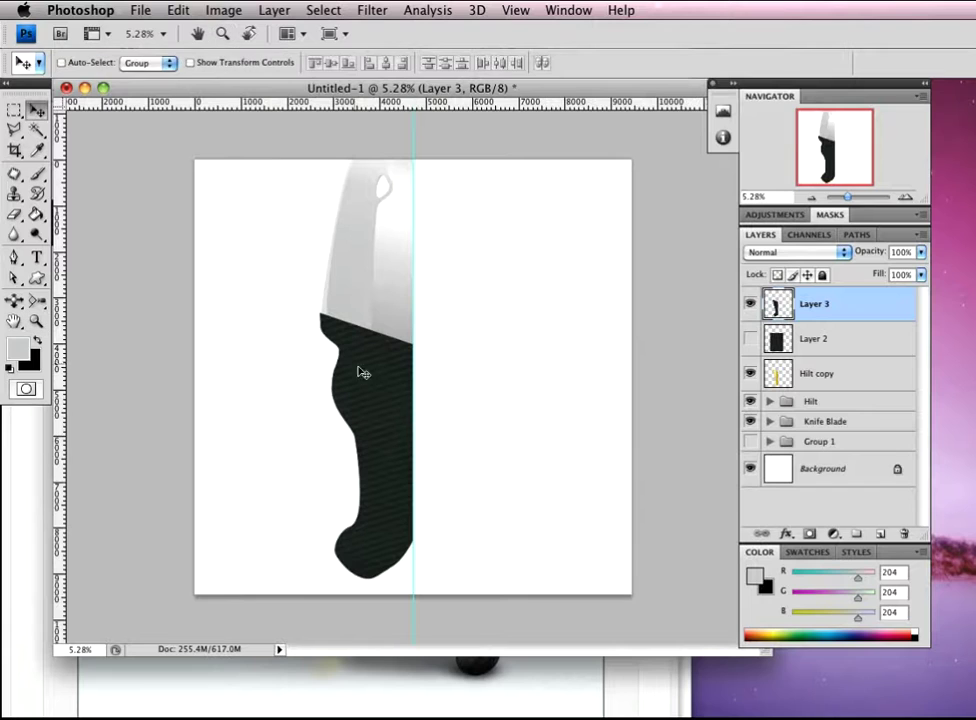
{"action": "key", "text": "z"}
{"action": "left_click_drag", "start_coordinate": [367, 449], "coordinate": [377, 466]}
{"action": "key", "text": "v"}
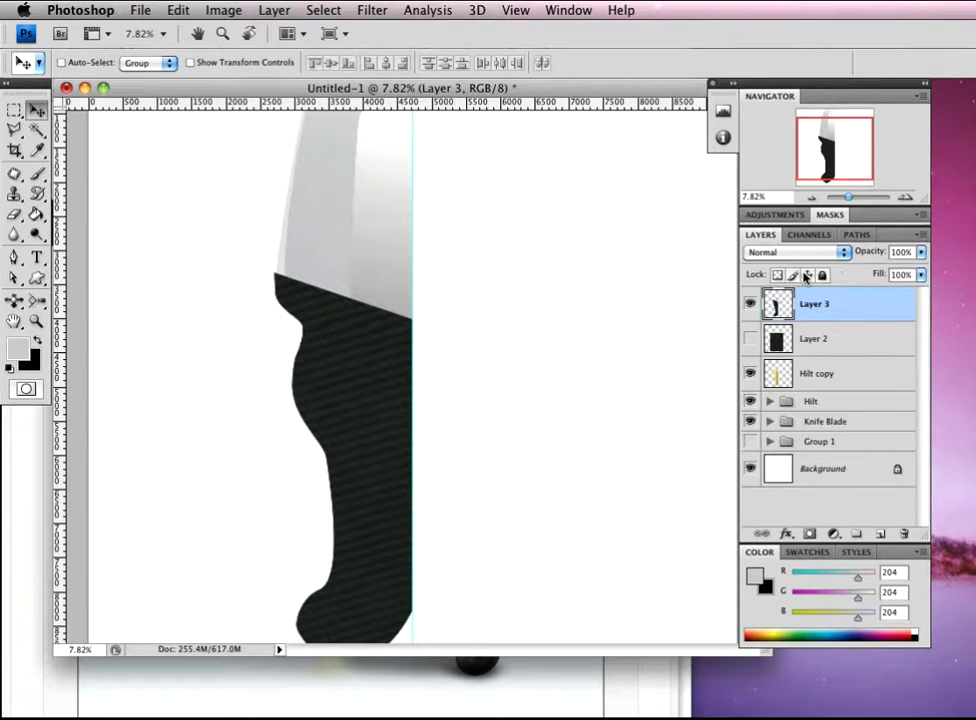
{"action": "double_click", "coordinate": [816, 304]}
{"action": "type", "text": "tex"}
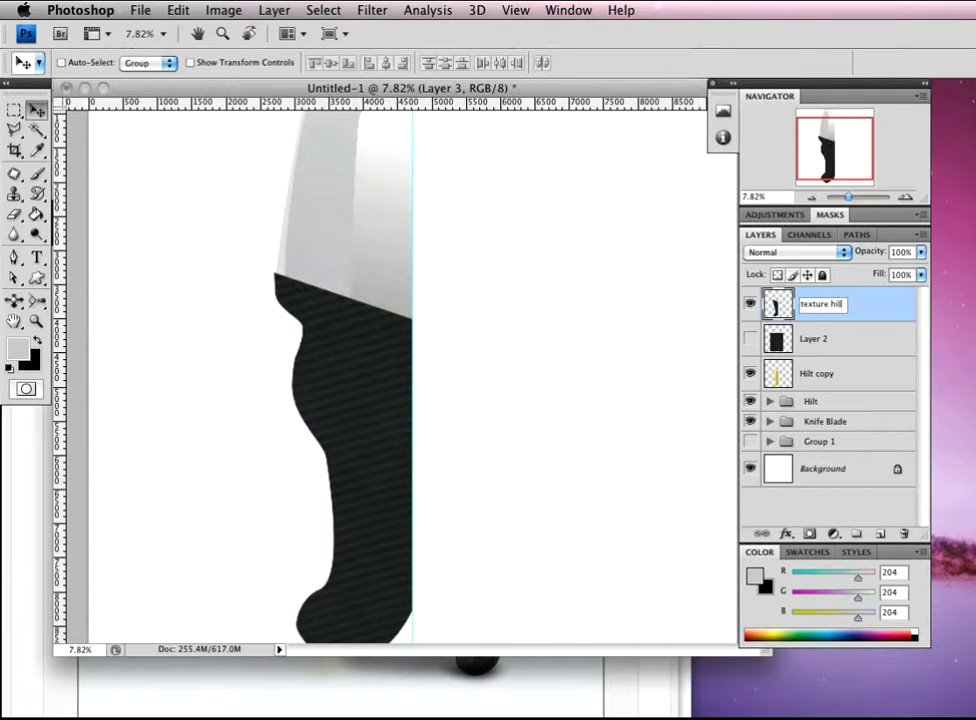
{"action": "type", "text": "ture hilt"}
{"action": "key", "text": "Return"}
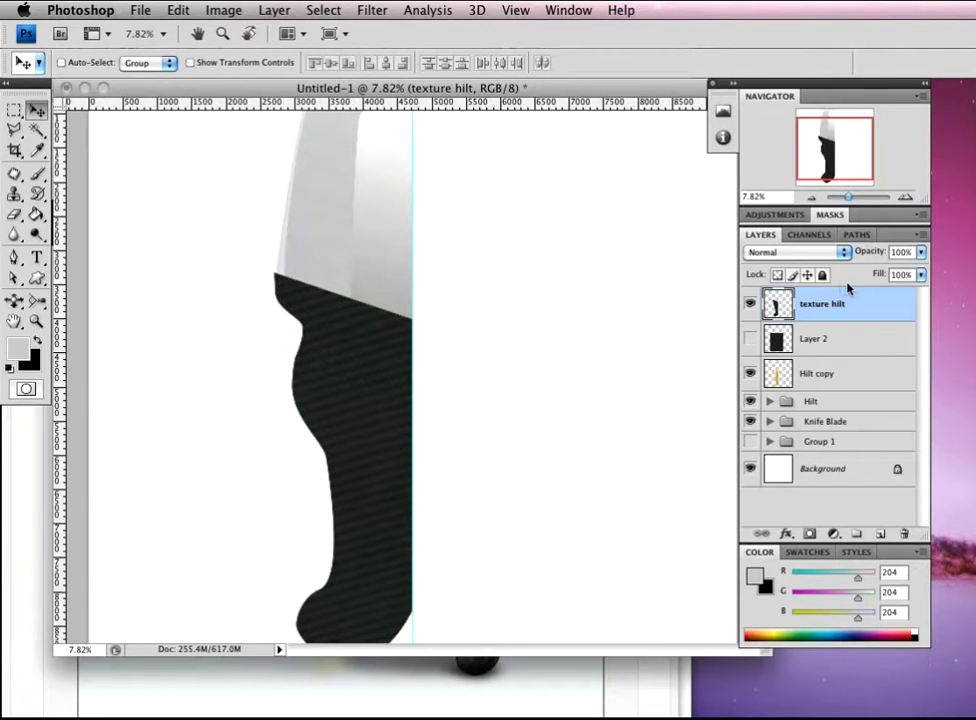
{"action": "left_click", "coordinate": [770, 404]}
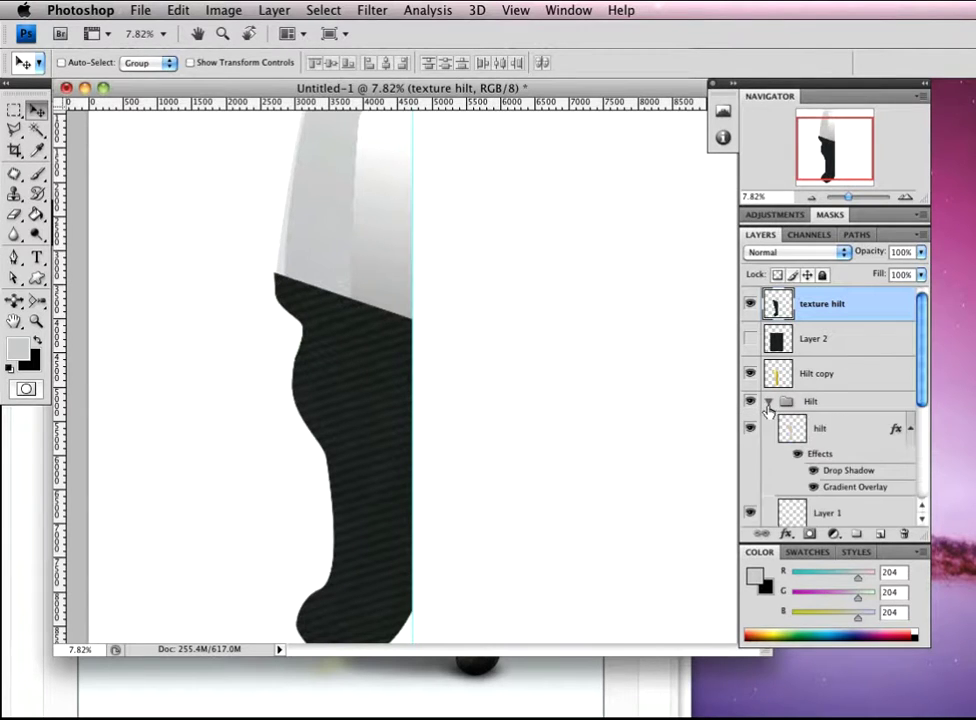
{"action": "scroll", "coordinate": [924, 402], "scroll_direction": "down", "scroll_amount": 1}
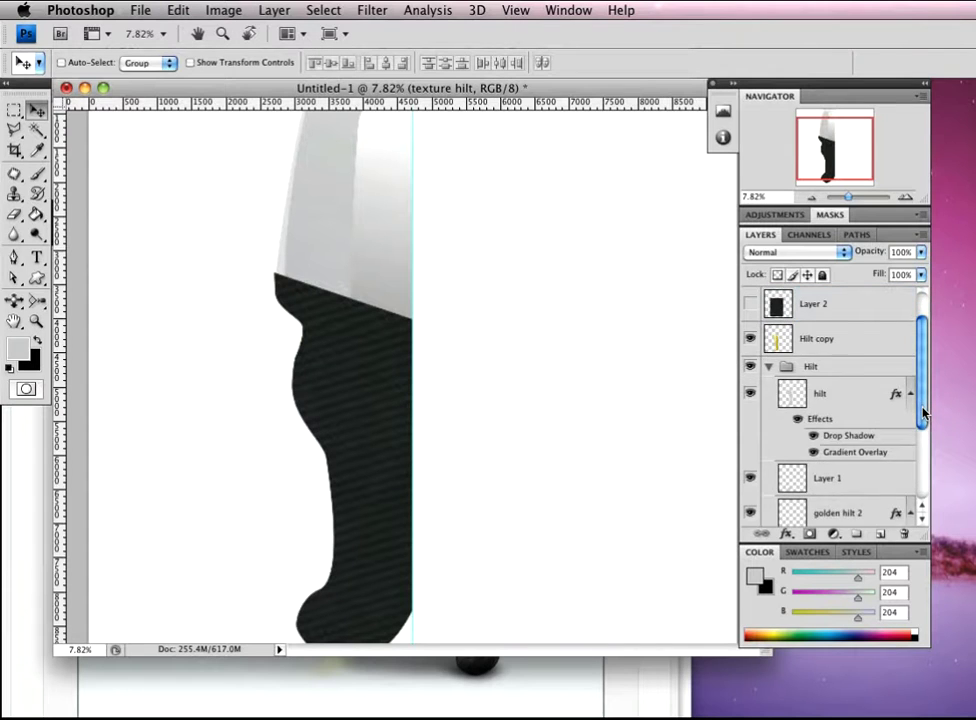
{"action": "scroll", "coordinate": [922, 412], "scroll_direction": "down", "scroll_amount": 1}
{"action": "left_click", "coordinate": [793, 443], "text": "ctrl"}
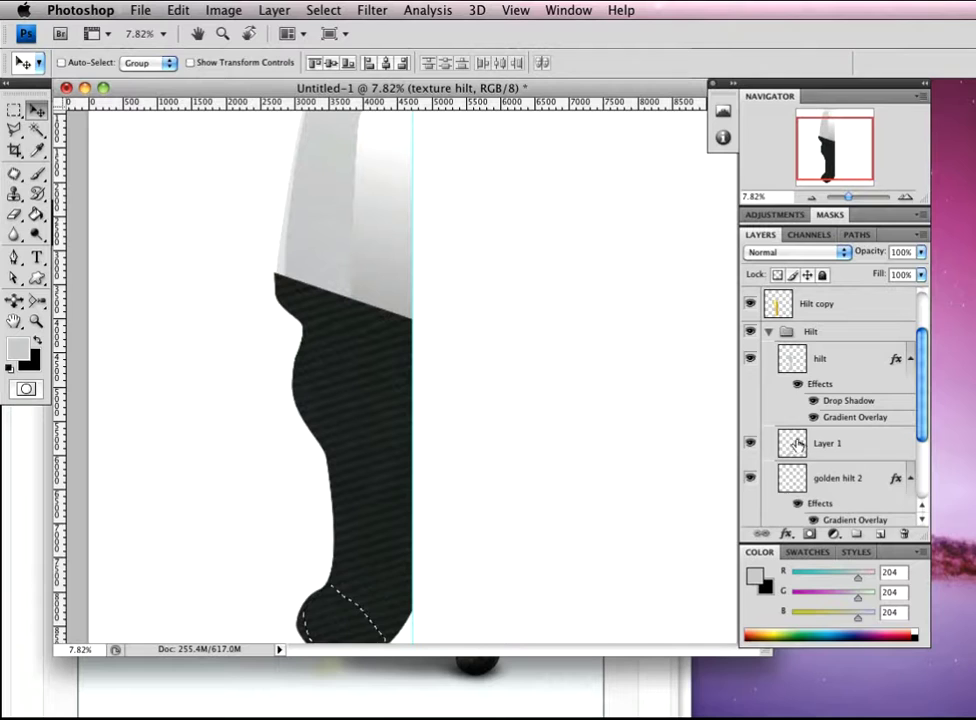
{"action": "left_click", "coordinate": [789, 481], "text": "ctrl"}
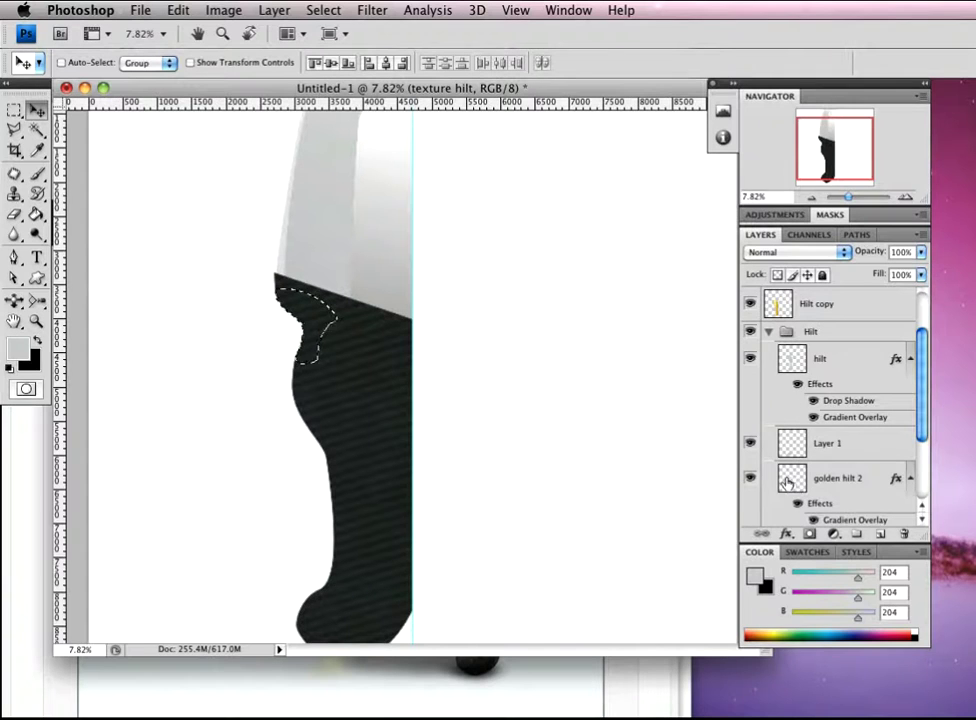
{"action": "scroll", "coordinate": [922, 420], "scroll_direction": "down", "scroll_amount": 1}
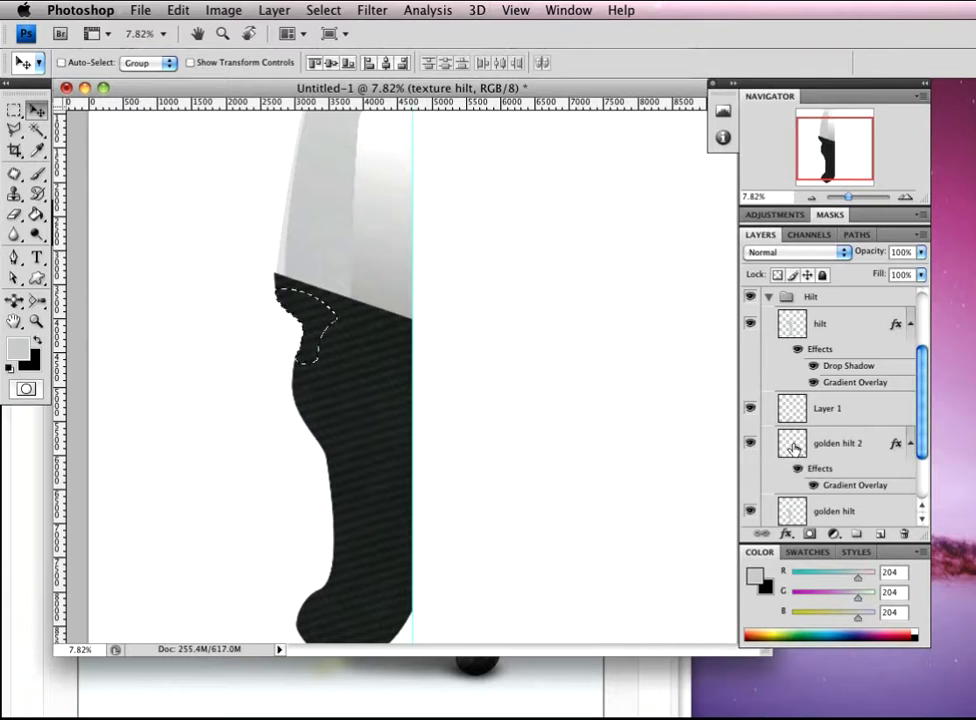
{"action": "key", "text": "super+d"}
{"action": "left_click", "coordinate": [768, 297]}
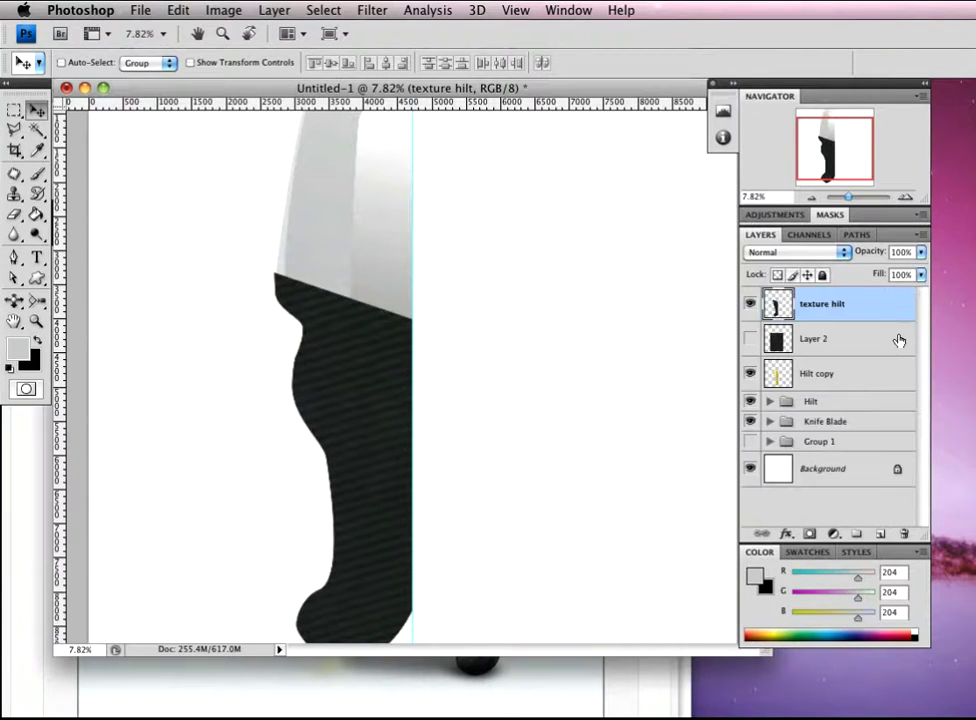
Draw a closed Pen path around the guard area, following the blade's base and curving over the top of the handle
{"action": "key", "text": "p"}
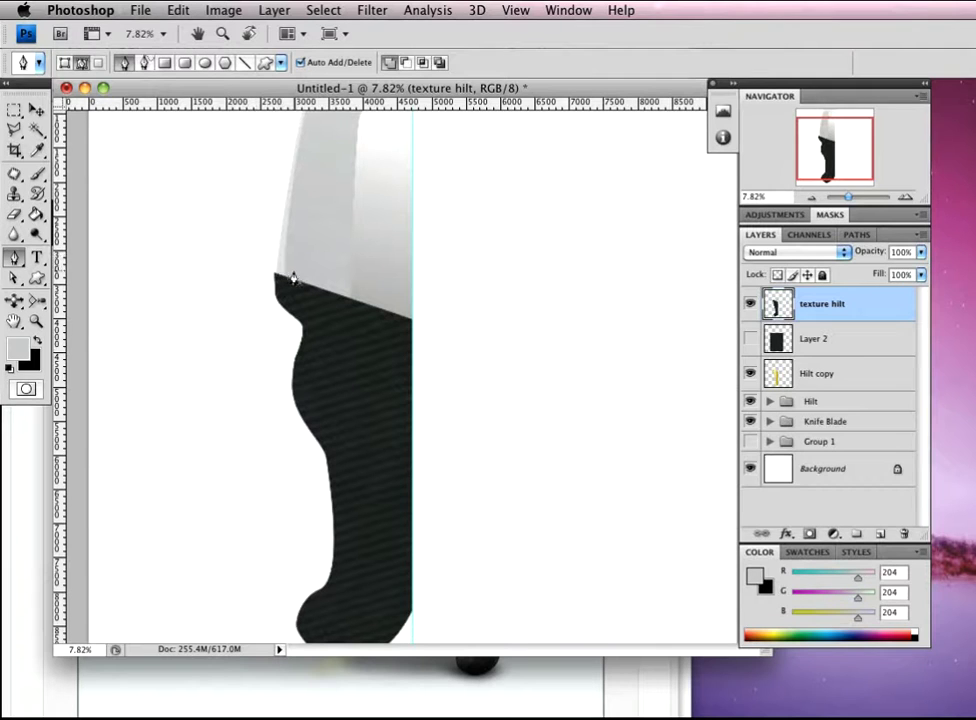
{"action": "left_click", "coordinate": [252, 256]}
{"action": "left_click", "coordinate": [430, 314]}
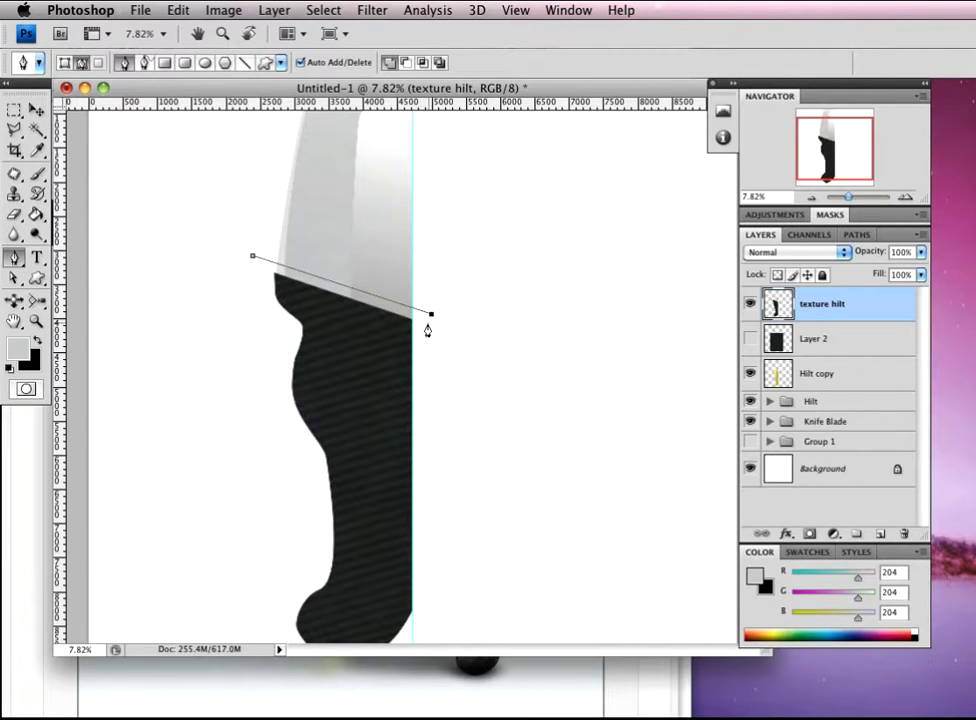
{"action": "left_click", "coordinate": [425, 366]}
{"action": "left_click_drag", "start_coordinate": [299, 348], "coordinate": [278, 372]}
{"action": "left_click", "coordinate": [258, 366]}
{"action": "left_click", "coordinate": [231, 333]}
{"action": "left_click", "coordinate": [217, 292]}
{"action": "left_click", "coordinate": [253, 258]}
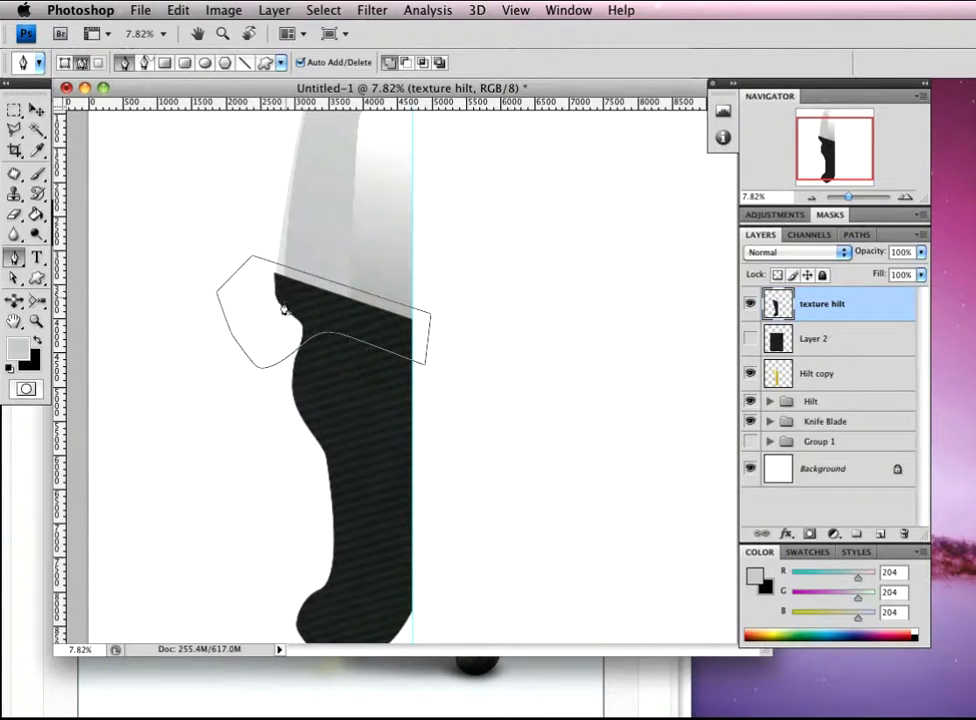
Convert the path to a selection with 0 px feather, invert it, and mask the texture hilt layer so the guard area is hidden
{"action": "right_click", "coordinate": [270, 306]}
{"action": "left_click", "coordinate": [330, 382]}
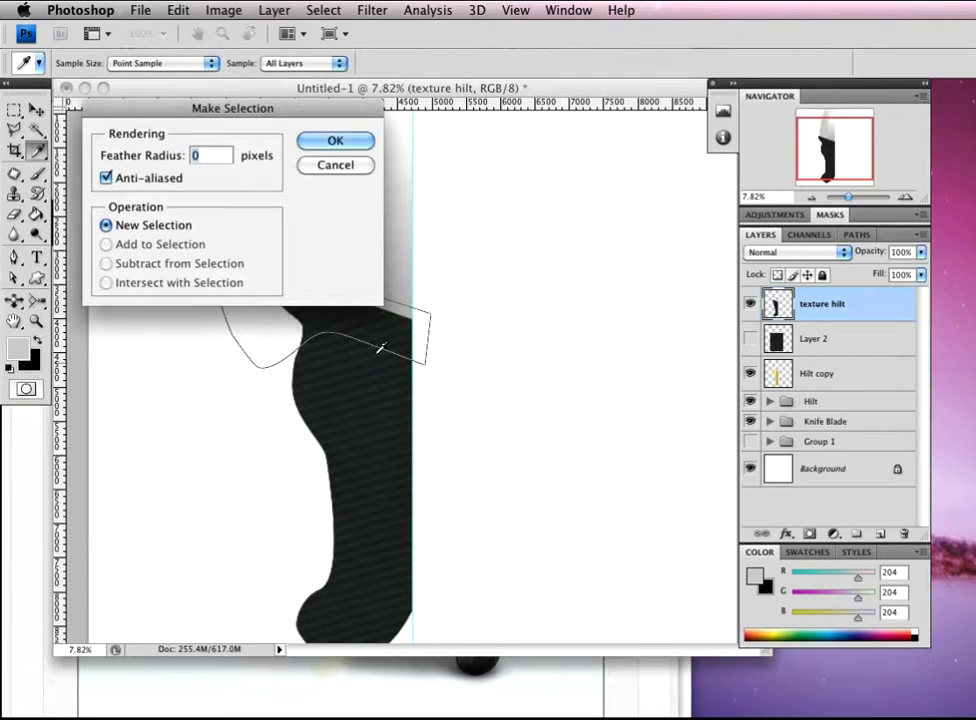
{"action": "left_click", "coordinate": [344, 164]}
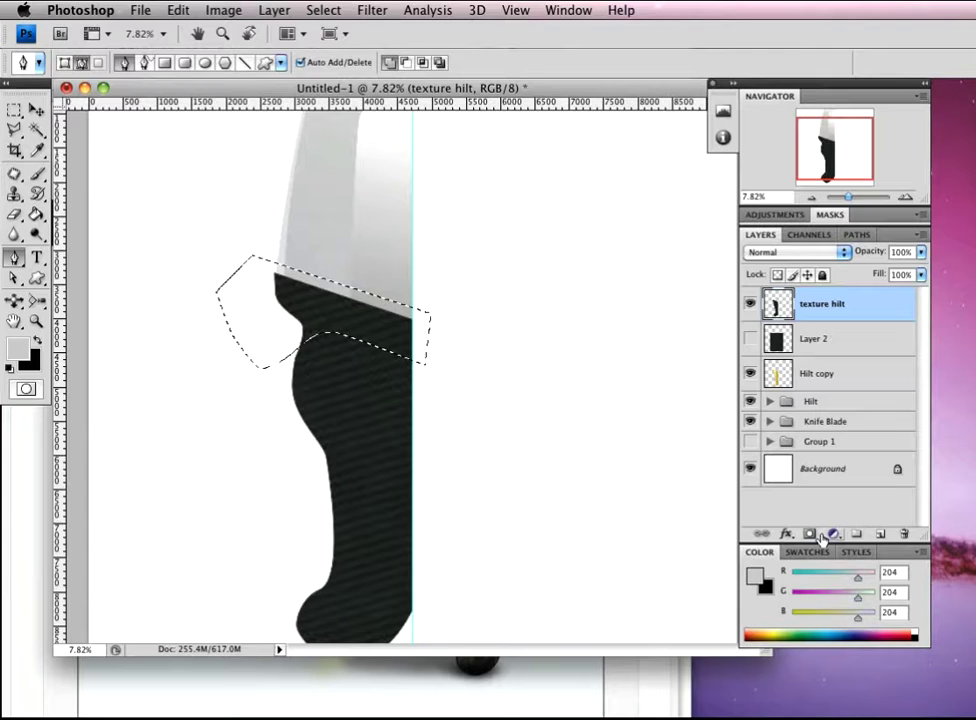
{"action": "left_click", "coordinate": [809, 536]}
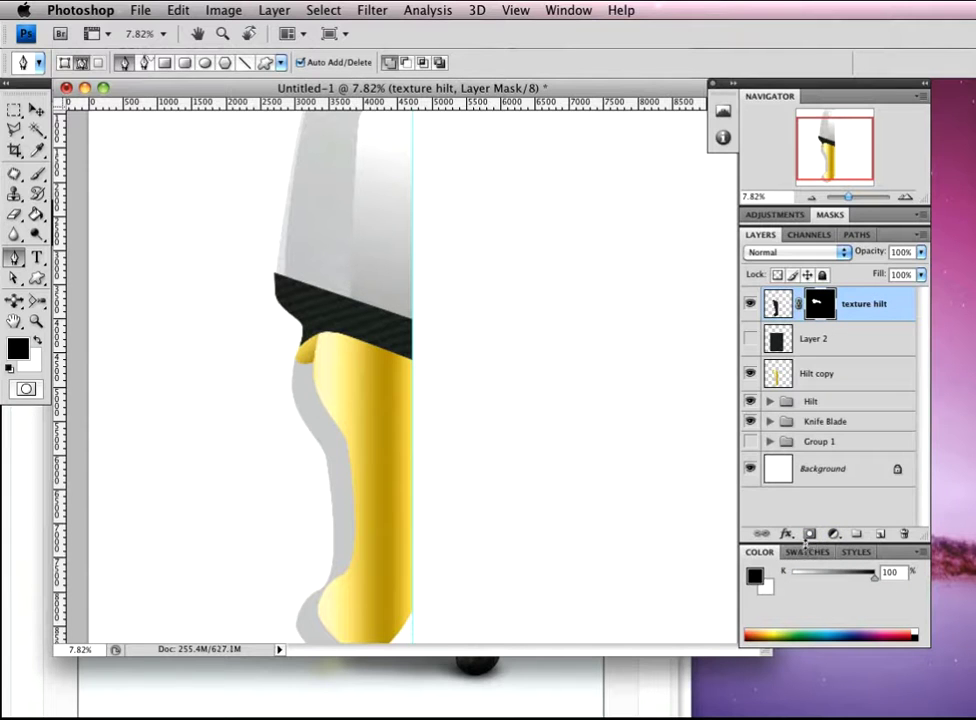
{"action": "key", "text": "ctrl+z"}
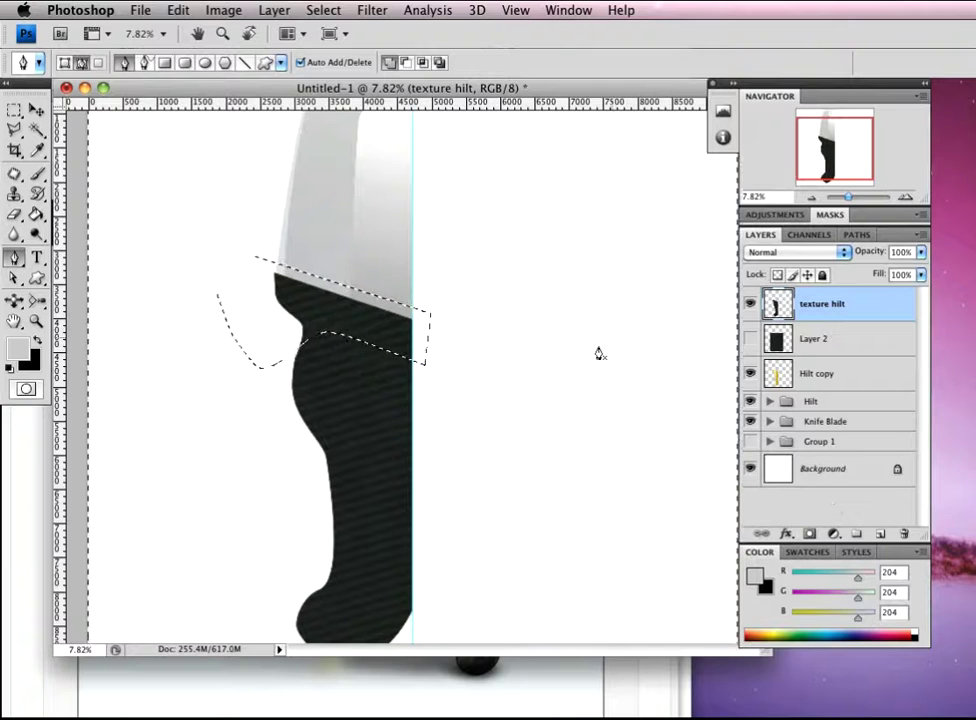
{"action": "left_click", "coordinate": [808, 533]}
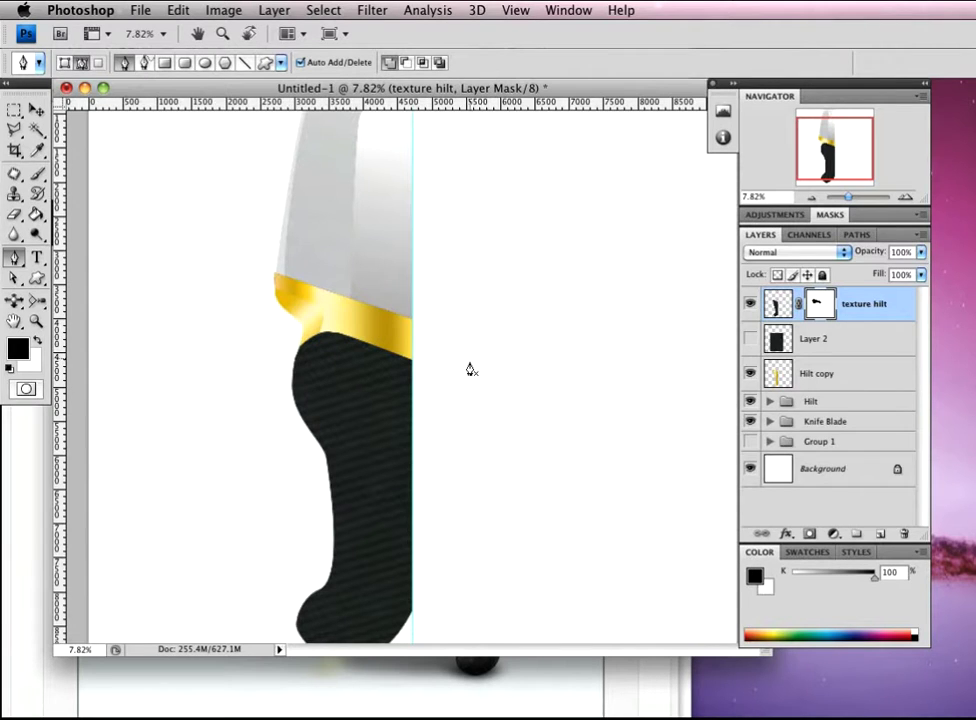
Activate the Dodge tool and set its exposure to 51%
{"action": "left_click_drag", "start_coordinate": [425, 416], "coordinate": [444, 363]}
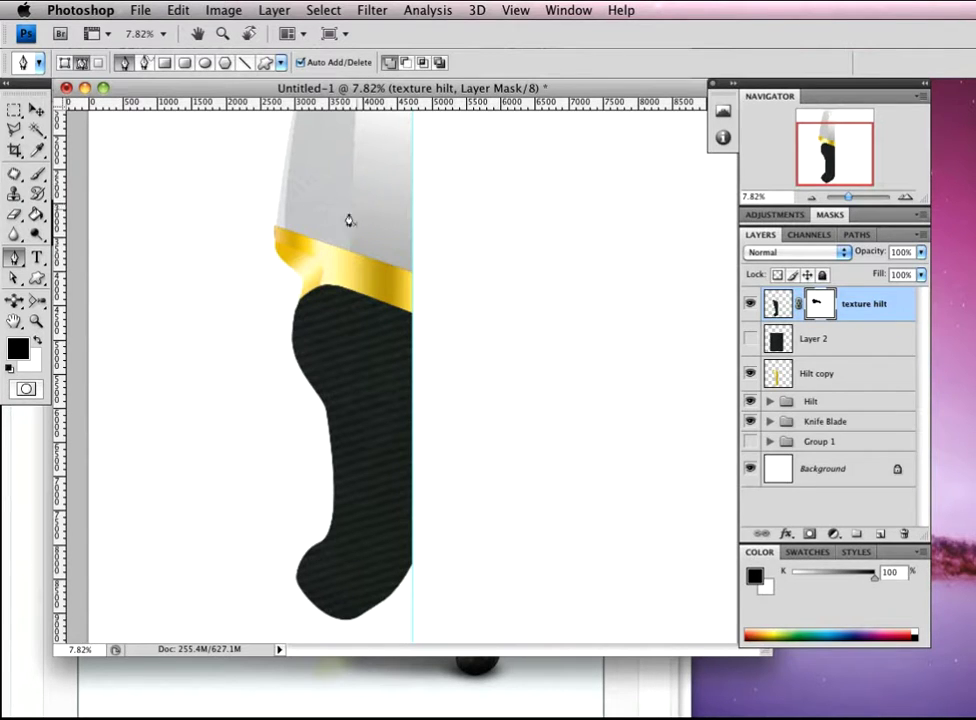
{"action": "left_click", "coordinate": [36, 234]}
{"action": "left_click", "coordinate": [93, 237]}
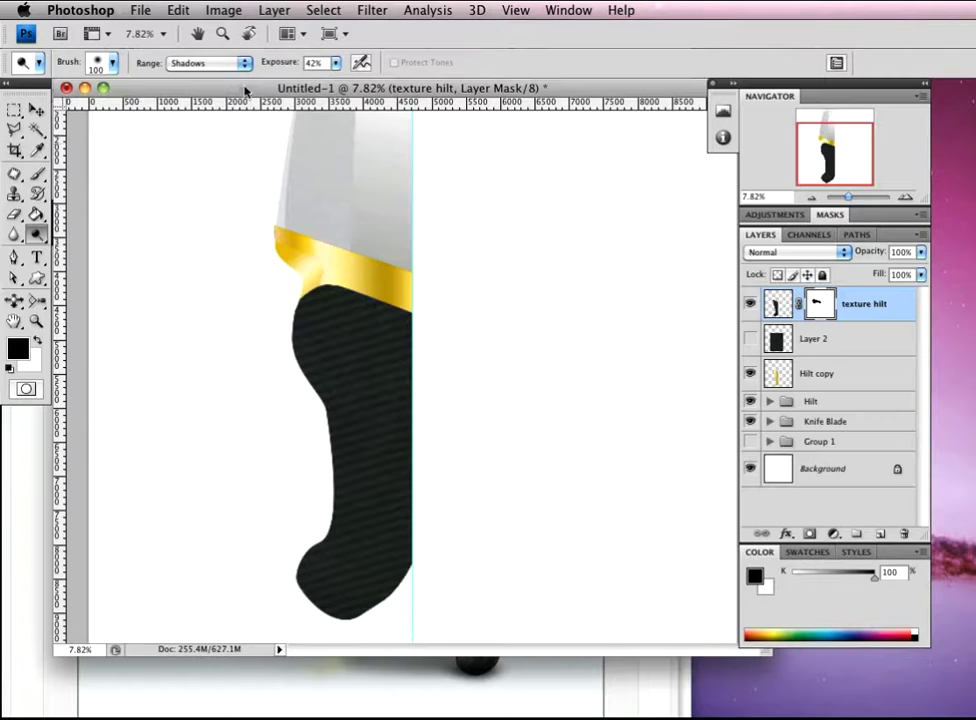
{"action": "left_click_drag", "start_coordinate": [280, 64], "coordinate": [259, 75]}
{"action": "left_click_drag", "start_coordinate": [277, 62], "coordinate": [290, 64]}
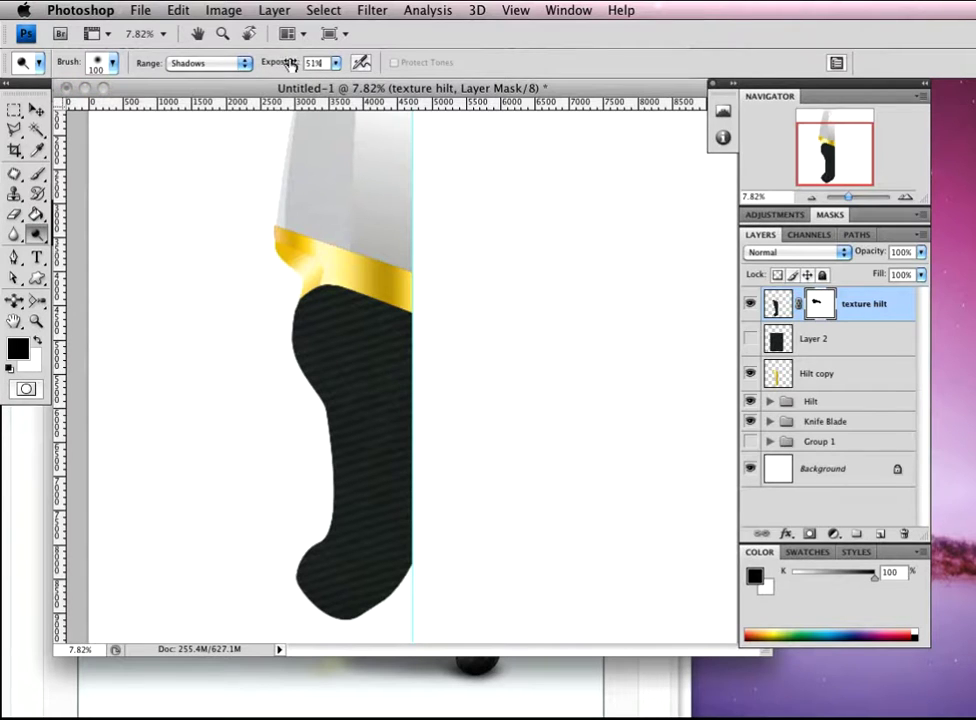
Set the Dodge brush to a 250 px diameter with 0% hardness
{"action": "left_click", "coordinate": [114, 64]}
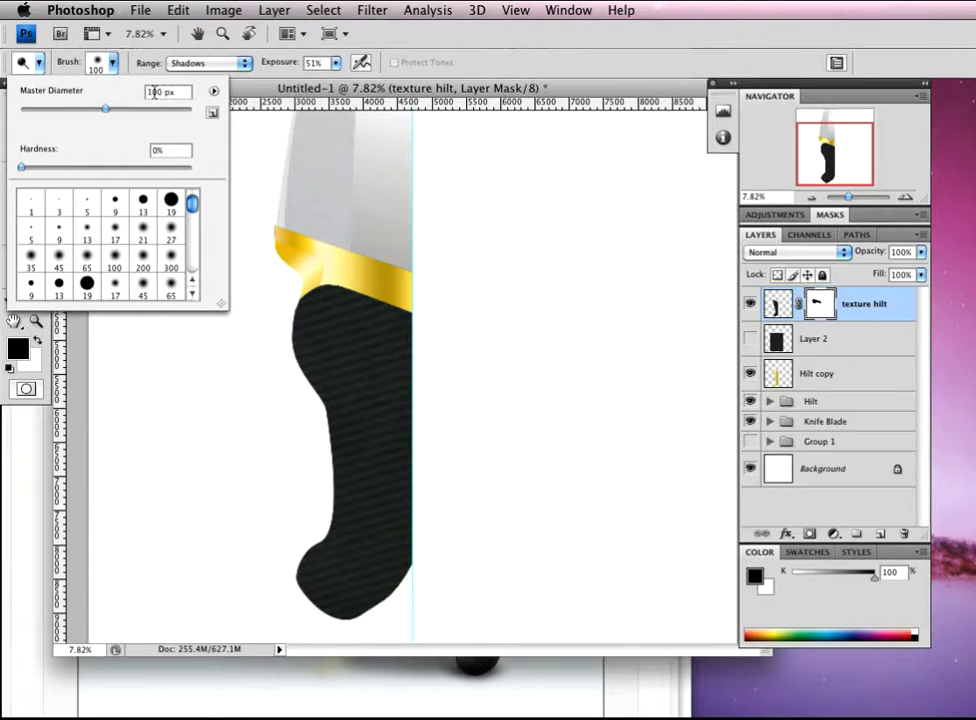
{"action": "double_click", "coordinate": [162, 93]}
{"action": "type", "text": "30"}
{"action": "key", "text": "BackSpace"}
{"action": "key", "text": "BackSpace"}
{"action": "type", "text": "40"}
{"action": "mouse_move", "coordinate": [22, 168]}
{"action": "left_mouse_down"}
{"action": "mouse_move", "coordinate": [200, 178]}
{"action": "mouse_move", "coordinate": [10, 172]}
{"action": "left_mouse_up"}
{"action": "left_click", "coordinate": [322, 88]}
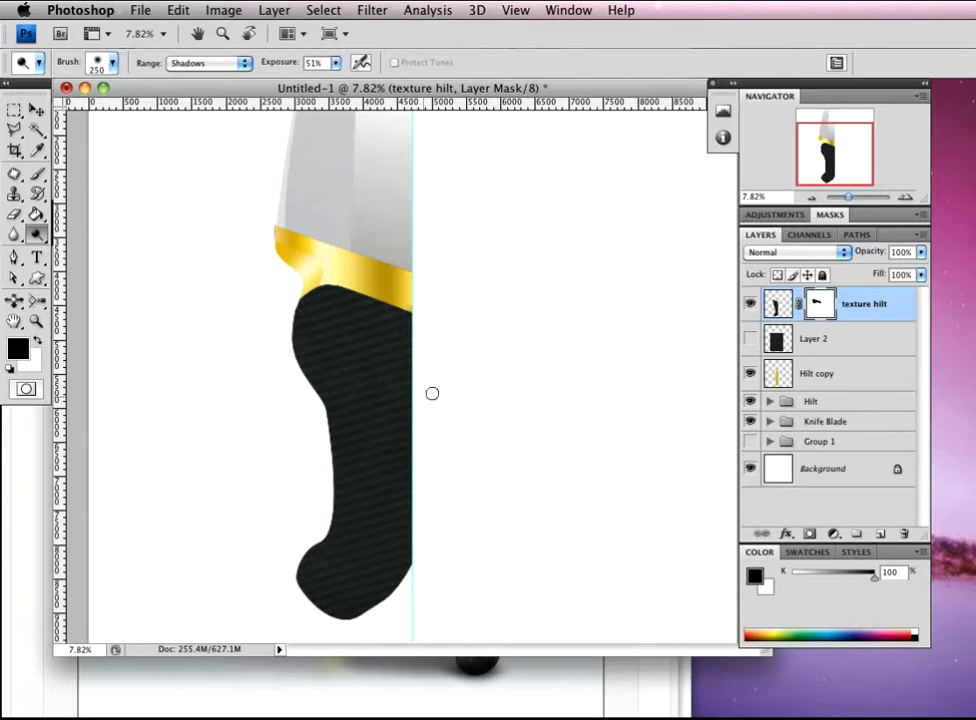
Enlarge the brush to 600 px and try dodging along the handle's straight edge on the texture hilt mask
{"action": "key", "text": "bracketright"}
{"action": "key", "text": "bracketright"}
{"action": "key", "text": "bracketright"}
{"action": "mouse_move", "coordinate": [418, 312]}
{"action": "left_mouse_down"}
{"action": "mouse_move", "coordinate": [407, 482]}
{"action": "mouse_move", "coordinate": [403, 381]}
{"action": "mouse_move", "coordinate": [414, 456]}
{"action": "mouse_move", "coordinate": [401, 457]}
{"action": "mouse_move", "coordinate": [404, 543]}
{"action": "mouse_move", "coordinate": [401, 415]}
{"action": "mouse_move", "coordinate": [391, 536]}
{"action": "mouse_move", "coordinate": [409, 532]}
{"action": "mouse_move", "coordinate": [403, 508]}
{"action": "mouse_move", "coordinate": [406, 569]}
{"action": "mouse_move", "coordinate": [410, 497]}
{"action": "mouse_move", "coordinate": [406, 552]}
{"action": "left_mouse_up"}
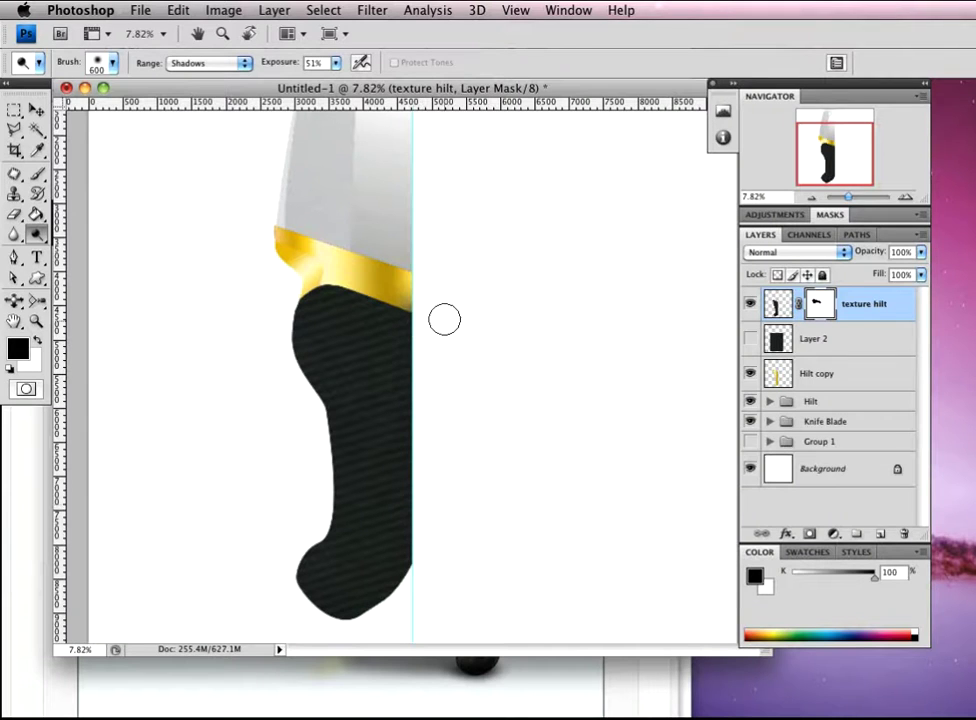
Target the texture hilt layer's image instead of its mask and dodge highlights along the grip's curve and pommel with a 250 px brush
{"action": "left_click", "coordinate": [778, 306]}
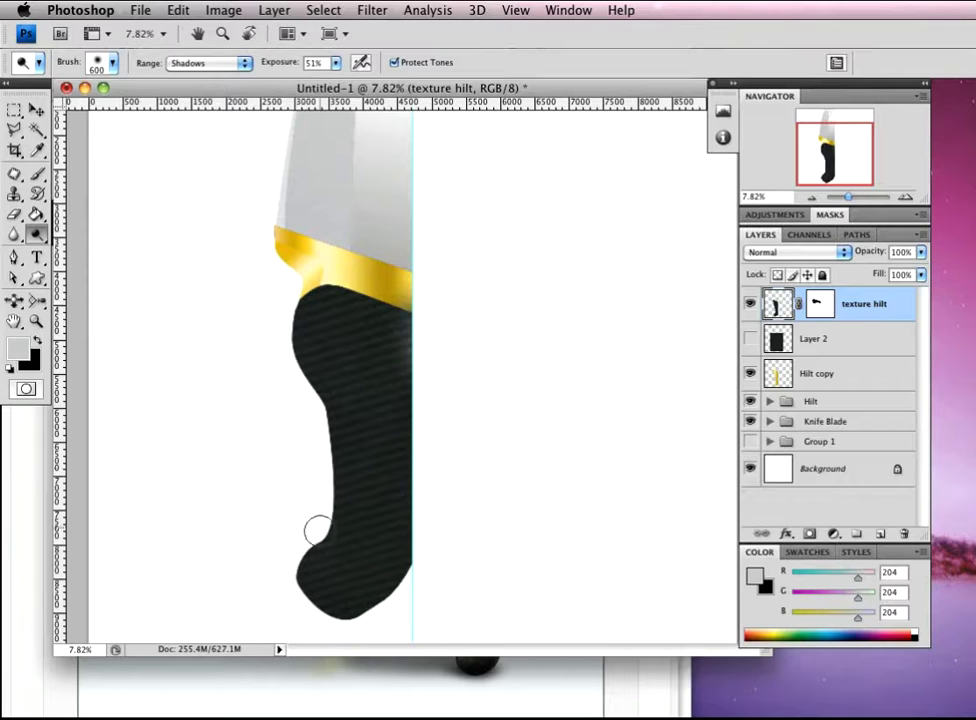
{"action": "key", "text": "bracketleft"}
{"action": "key", "text": "bracketleft"}
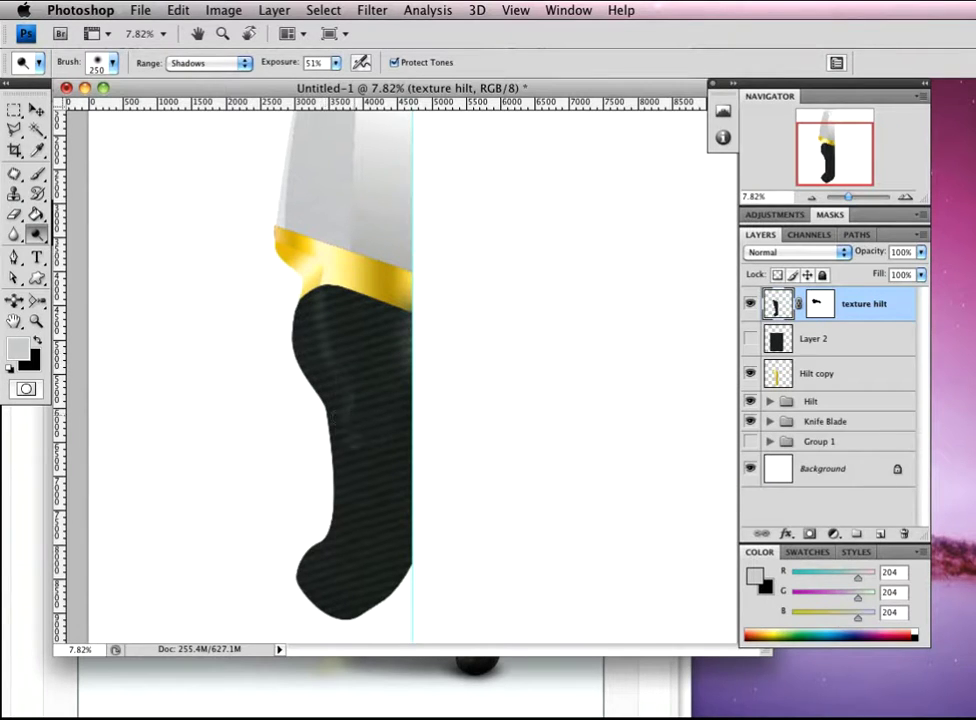
{"action": "mouse_move", "coordinate": [355, 461]}
{"action": "left_mouse_down"}
{"action": "mouse_move", "coordinate": [352, 440]}
{"action": "mouse_move", "coordinate": [350, 470]}
{"action": "left_mouse_up"}
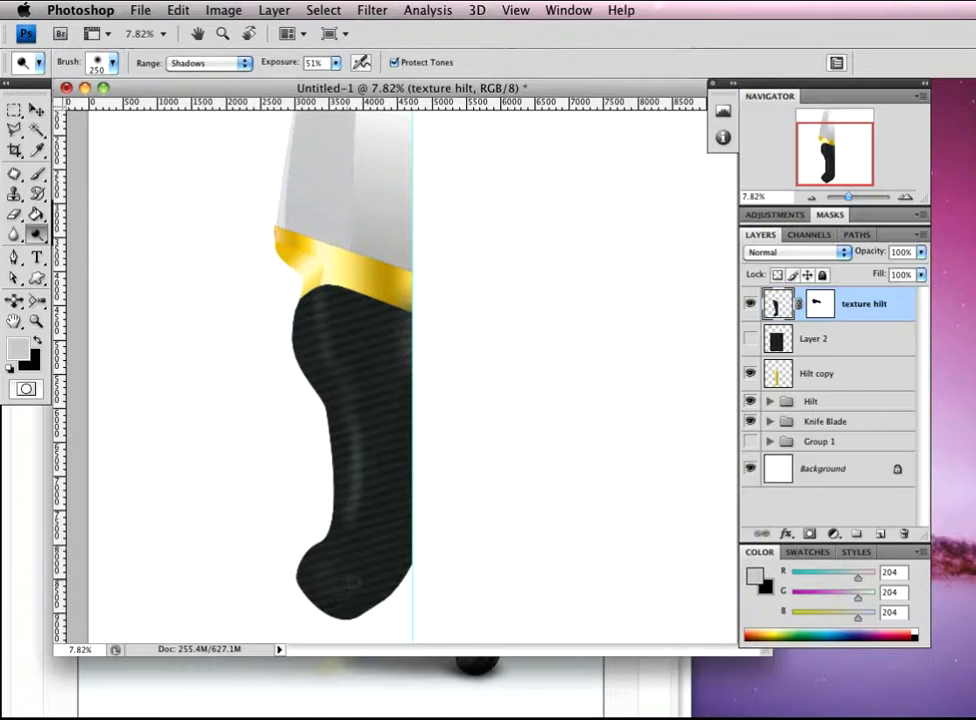
{"action": "left_click_drag", "start_coordinate": [318, 576], "coordinate": [330, 549]}
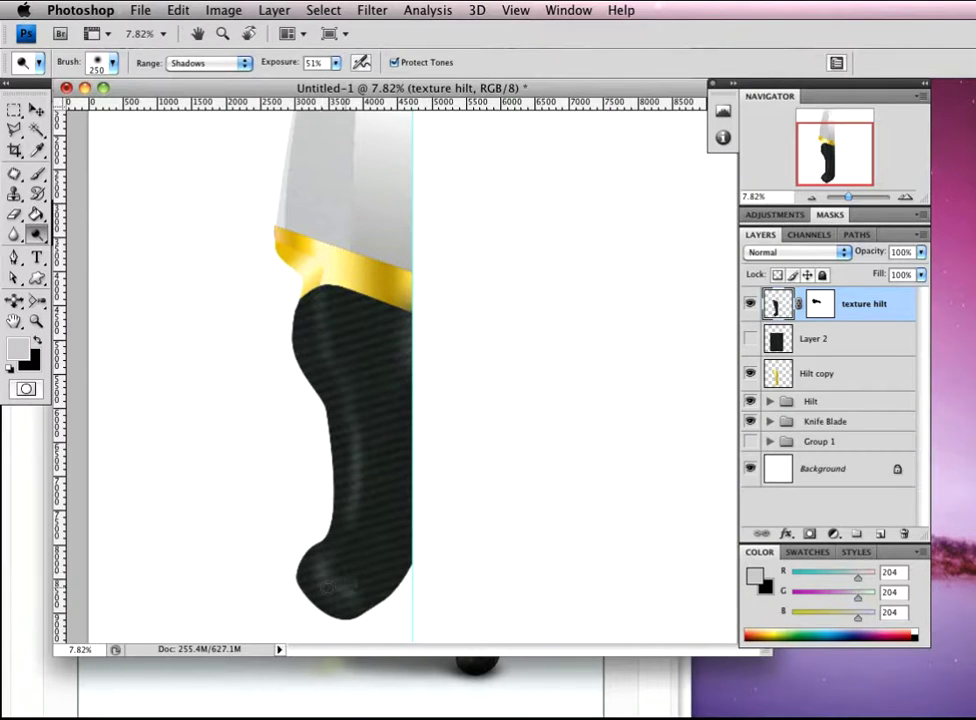
Switch to the Burn tool at 53% exposure and darken the texture at the handle's lower straight edge
{"action": "left_click_drag", "start_coordinate": [37, 243], "coordinate": [86, 246]}
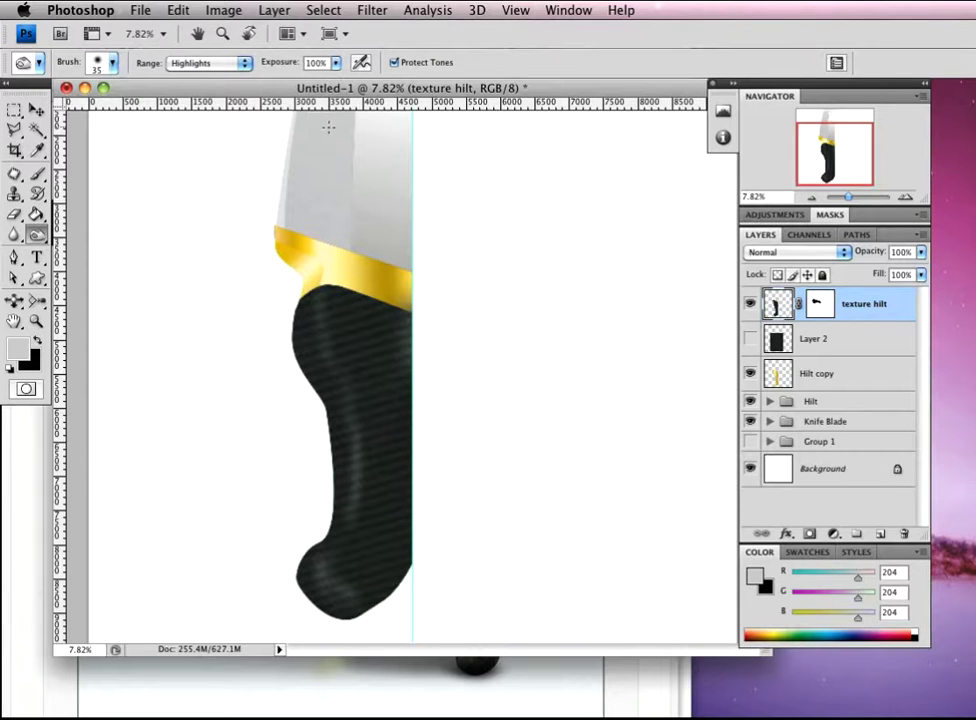
{"action": "left_click_drag", "start_coordinate": [278, 64], "coordinate": [248, 66]}
{"action": "left_click_drag", "start_coordinate": [238, 64], "coordinate": [240, 64]}
{"action": "mouse_move", "coordinate": [408, 564]}
{"action": "left_mouse_down"}
{"action": "mouse_move", "coordinate": [410, 470]}
{"action": "mouse_move", "coordinate": [412, 567]}
{"action": "mouse_move", "coordinate": [419, 473]}
{"action": "mouse_move", "coordinate": [404, 571]}
{"action": "mouse_move", "coordinate": [418, 548]}
{"action": "mouse_move", "coordinate": [404, 579]}
{"action": "left_mouse_up"}
{"action": "left_click_drag", "start_coordinate": [416, 499], "coordinate": [392, 568]}
Return to the Dodge tool with a 700 px brush and 24% exposure, and lighten the concave outer edge of the grip
{"action": "left_click_drag", "start_coordinate": [40, 238], "coordinate": [90, 243]}
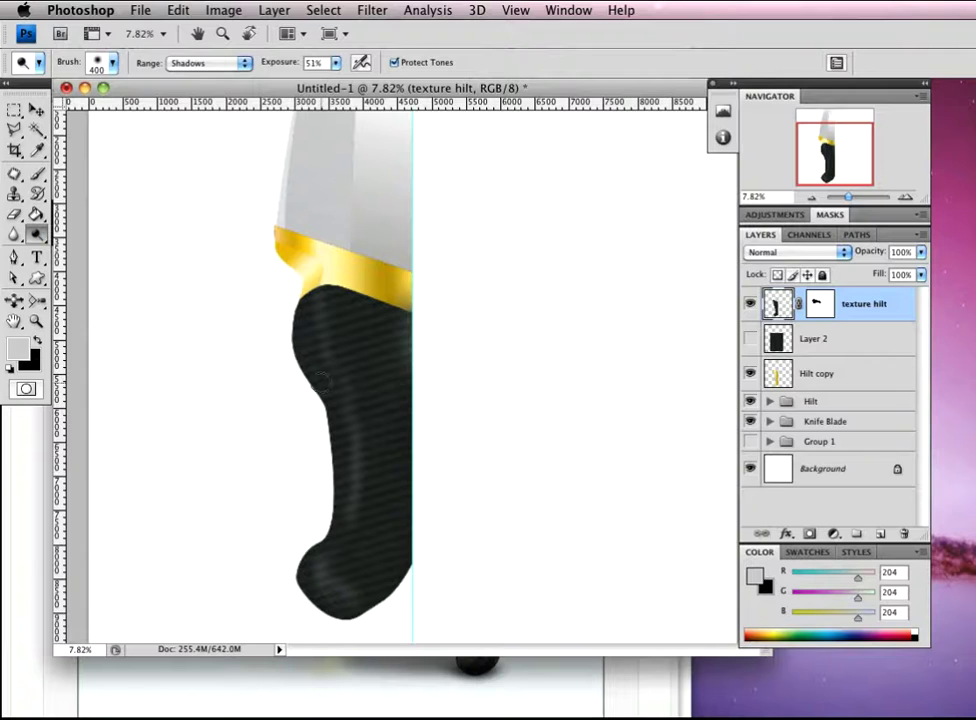
{"action": "key", "text": "bracketright"}
{"action": "key", "text": "bracketright"}
{"action": "key", "text": "bracketright"}
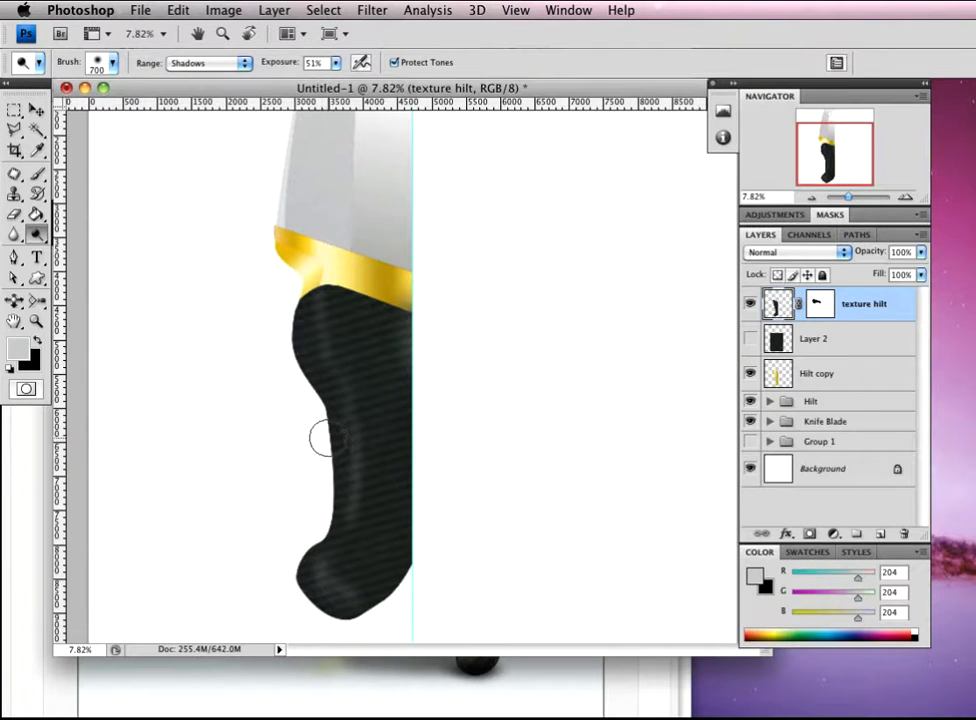
{"action": "left_click_drag", "start_coordinate": [285, 63], "coordinate": [257, 62]}
{"action": "mouse_move", "coordinate": [328, 448]}
{"action": "left_mouse_down"}
{"action": "mouse_move", "coordinate": [329, 493]}
{"action": "mouse_move", "coordinate": [334, 462]}
{"action": "mouse_move", "coordinate": [310, 427]}
{"action": "mouse_move", "coordinate": [323, 456]}
{"action": "mouse_move", "coordinate": [358, 438]}
{"action": "mouse_move", "coordinate": [334, 421]}
{"action": "mouse_move", "coordinate": [330, 429]}
{"action": "mouse_move", "coordinate": [333, 409]}
{"action": "mouse_move", "coordinate": [323, 455]}
{"action": "mouse_move", "coordinate": [334, 411]}
{"action": "mouse_move", "coordinate": [336, 435]}
{"action": "mouse_move", "coordinate": [318, 403]}
{"action": "left_mouse_up"}
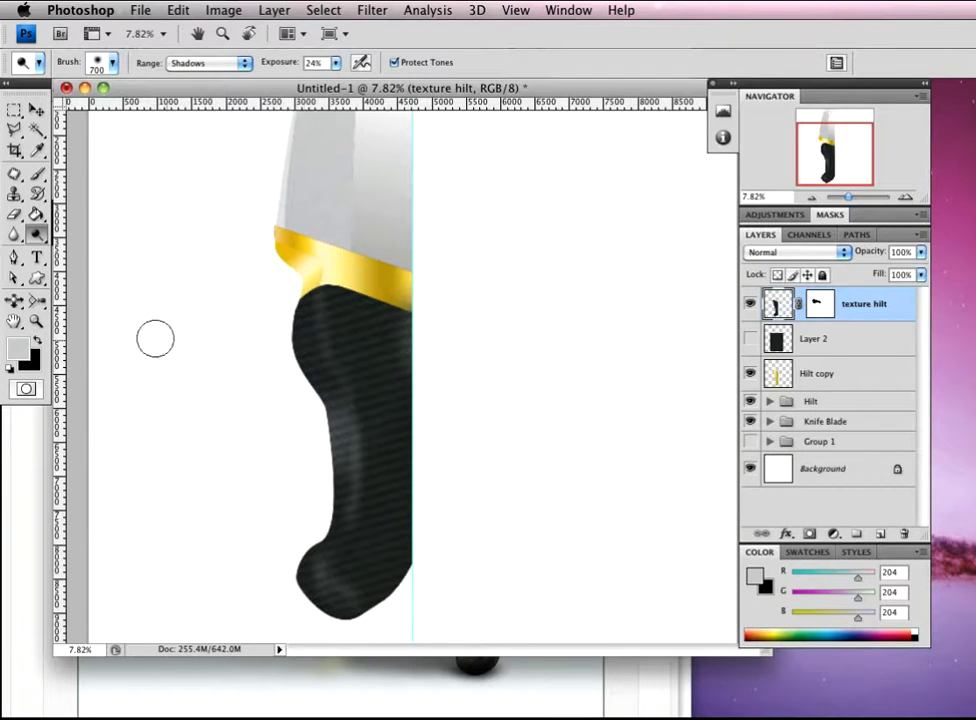
Burn across the pommel texture, then dodge along the pommel's edge up to the handle's straight side
{"action": "left_click", "coordinate": [36, 235]}
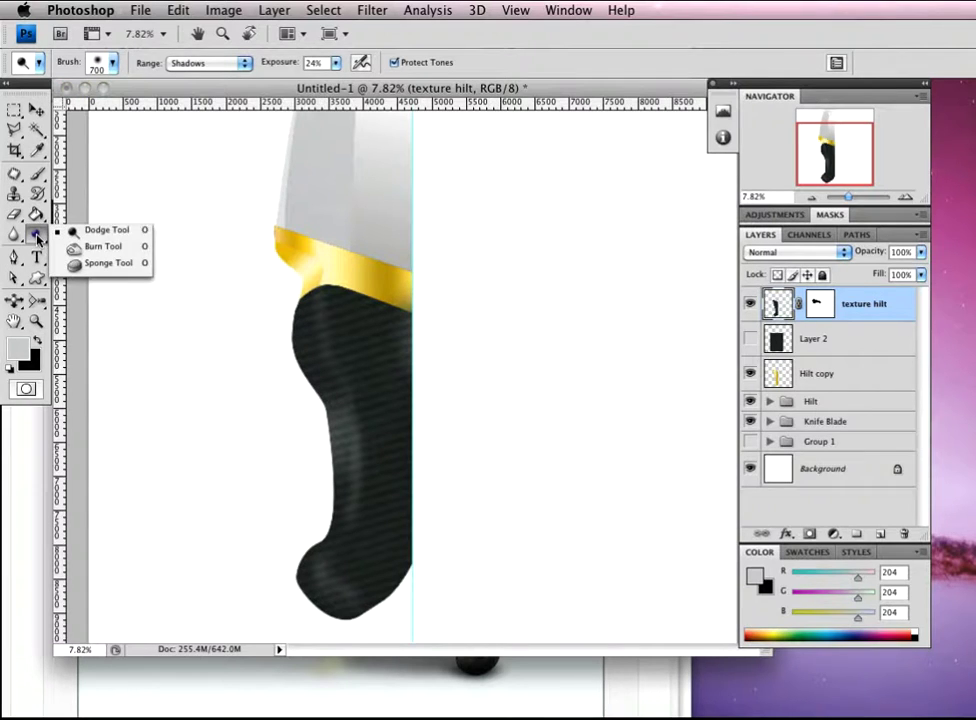
{"action": "left_click", "coordinate": [100, 231]}
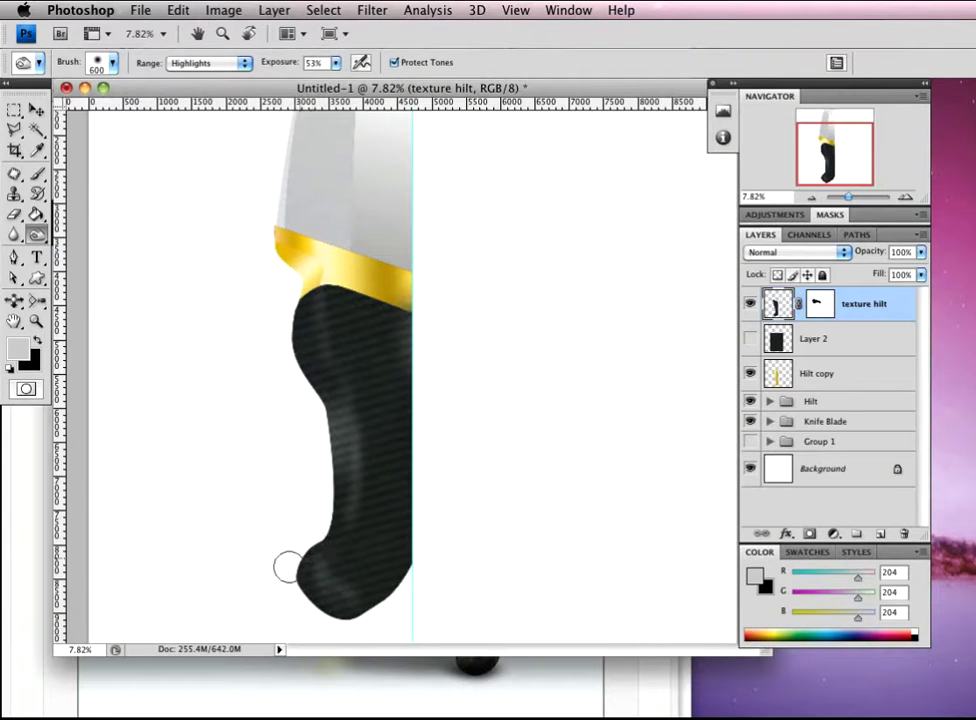
{"action": "mouse_move", "coordinate": [288, 566]}
{"action": "left_mouse_down"}
{"action": "mouse_move", "coordinate": [303, 603]}
{"action": "mouse_move", "coordinate": [294, 558]}
{"action": "mouse_move", "coordinate": [313, 544]}
{"action": "mouse_move", "coordinate": [327, 608]}
{"action": "mouse_move", "coordinate": [368, 610]}
{"action": "mouse_move", "coordinate": [329, 612]}
{"action": "mouse_move", "coordinate": [389, 588]}
{"action": "left_mouse_up"}
{"action": "mouse_move", "coordinate": [40, 236]}
{"action": "left_mouse_down"}
{"action": "mouse_move", "coordinate": [100, 228]}
{"action": "mouse_move", "coordinate": [105, 244]}
{"action": "left_mouse_up"}
{"action": "mouse_move", "coordinate": [375, 604]}
{"action": "left_mouse_down"}
{"action": "mouse_move", "coordinate": [412, 577]}
{"action": "mouse_move", "coordinate": [425, 534]}
{"action": "left_mouse_up"}
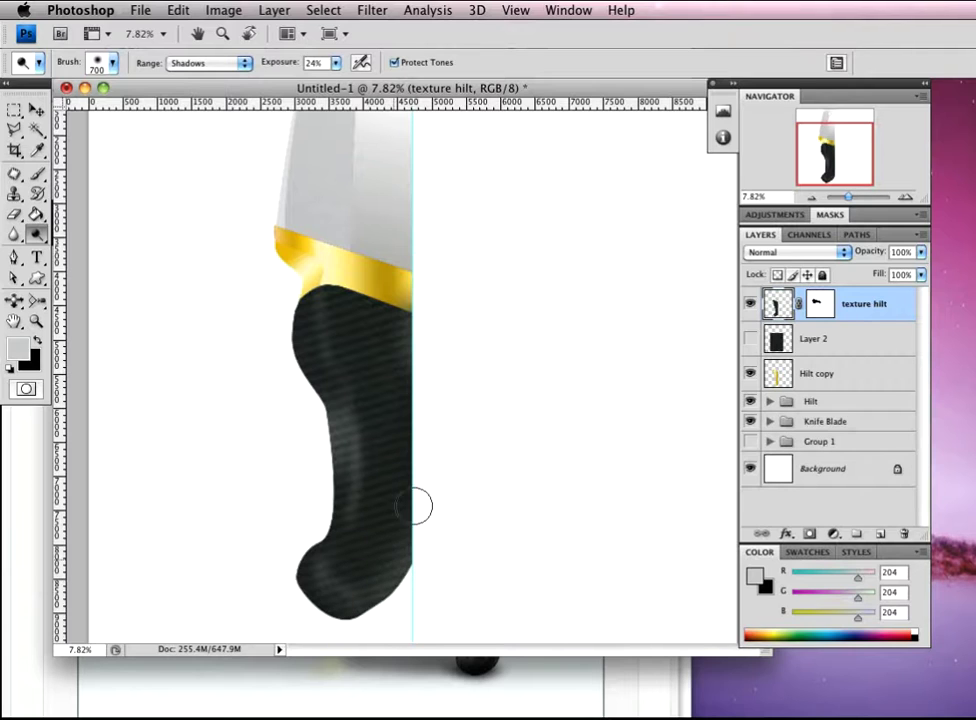
Hide the guides and burn the texture in the lower handle just above the pommel
{"action": "key", "text": "super+semicolon"}
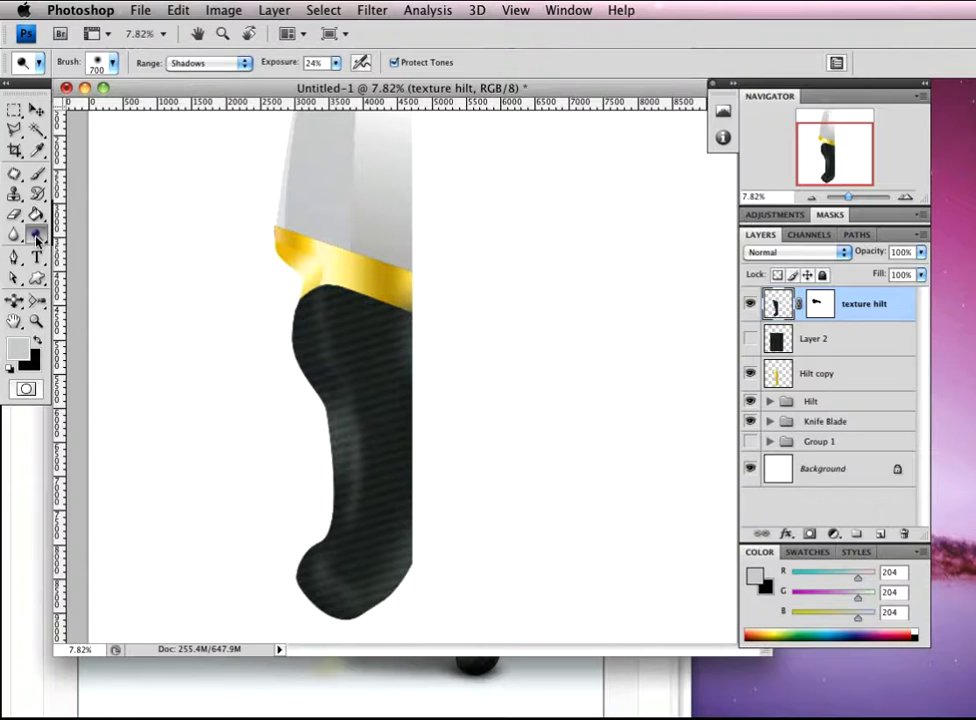
{"action": "mouse_move", "coordinate": [38, 234]}
{"action": "left_mouse_down"}
{"action": "mouse_move", "coordinate": [85, 246]}
{"action": "mouse_move", "coordinate": [80, 227]}
{"action": "left_mouse_up"}
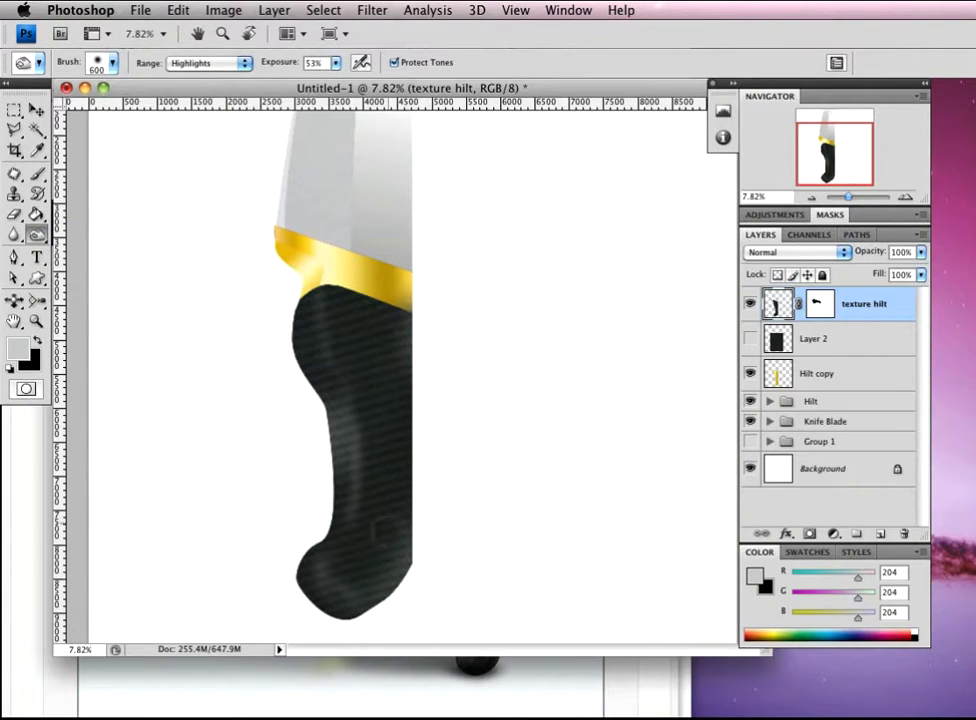
{"action": "left_click_drag", "start_coordinate": [392, 540], "coordinate": [372, 552]}
Dodge the upper bulge of the grip and the pommel to strengthen their highlights
{"action": "mouse_move", "coordinate": [37, 234]}
{"action": "left_mouse_down"}
{"action": "mouse_move", "coordinate": [95, 227]}
{"action": "mouse_move", "coordinate": [100, 245]}
{"action": "left_mouse_up"}
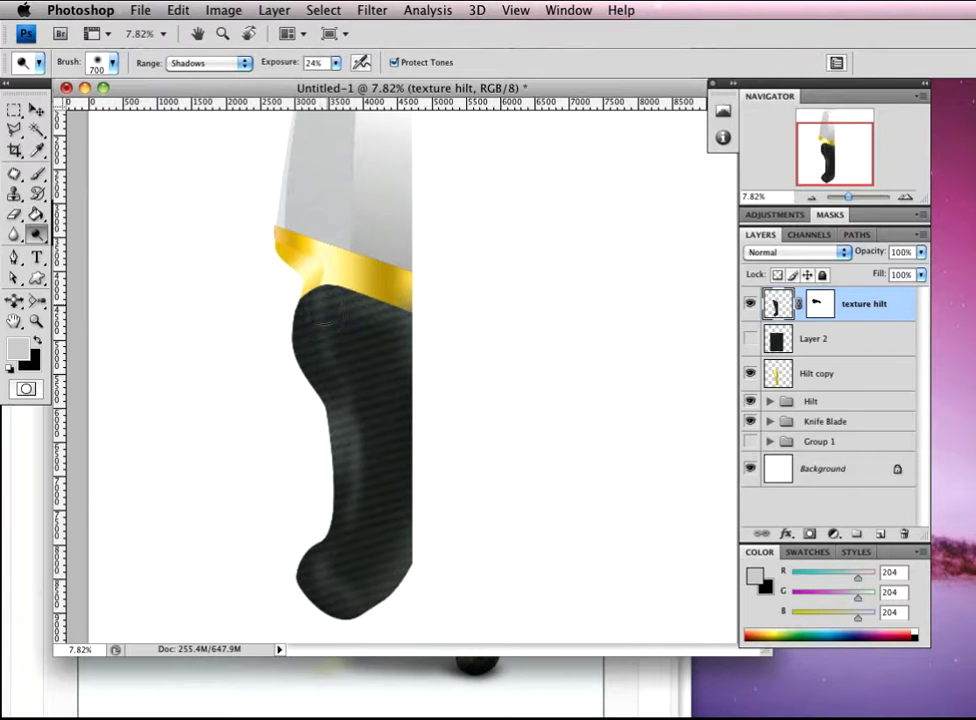
{"action": "left_click_drag", "start_coordinate": [325, 320], "coordinate": [345, 380]}
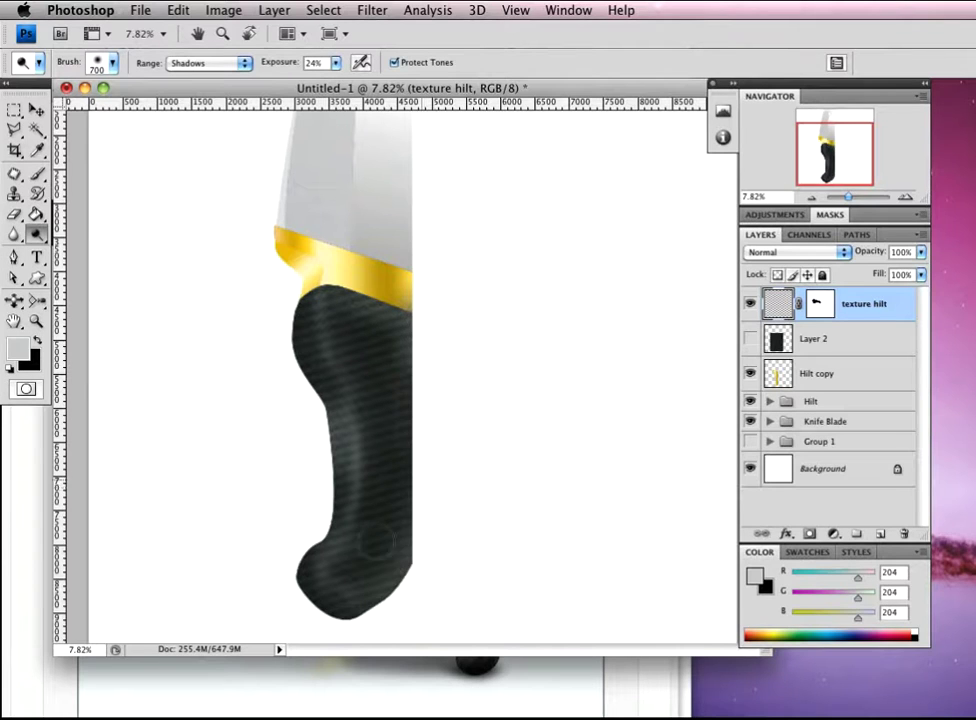
{"action": "left_click_drag", "start_coordinate": [375, 541], "coordinate": [292, 571]}
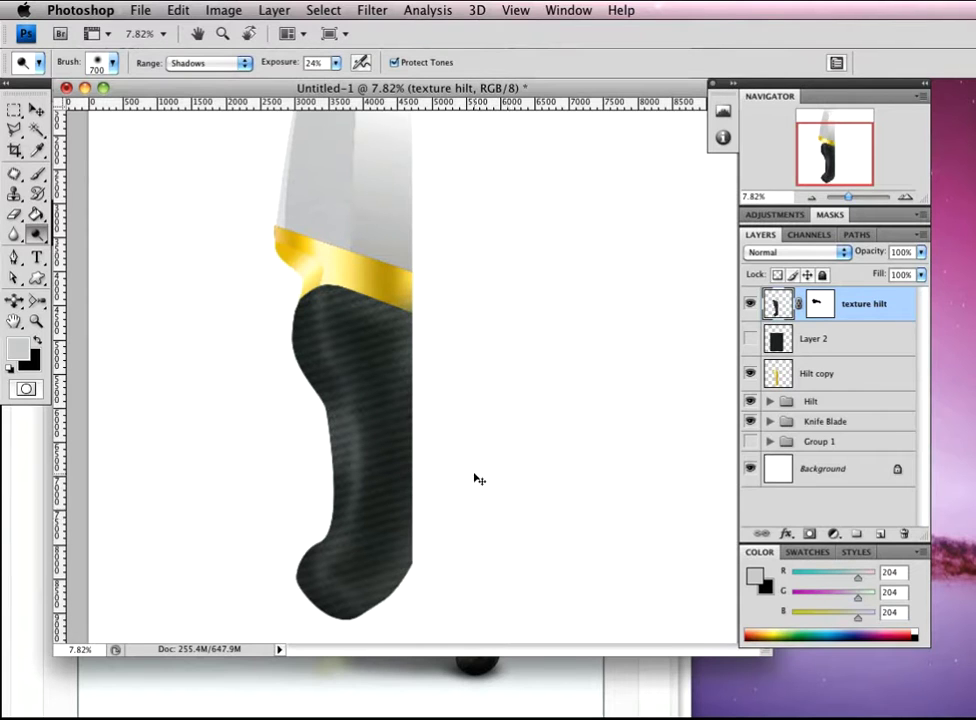
Activate the texture hilt layer mask for painting near the guard and reduce the Brush tool's size to 400 px
{"action": "key", "text": "z"}
{"action": "left_click", "coordinate": [340, 296]}
{"action": "left_click_drag", "start_coordinate": [341, 298], "coordinate": [396, 302]}
{"action": "left_click", "coordinate": [375, 310]}
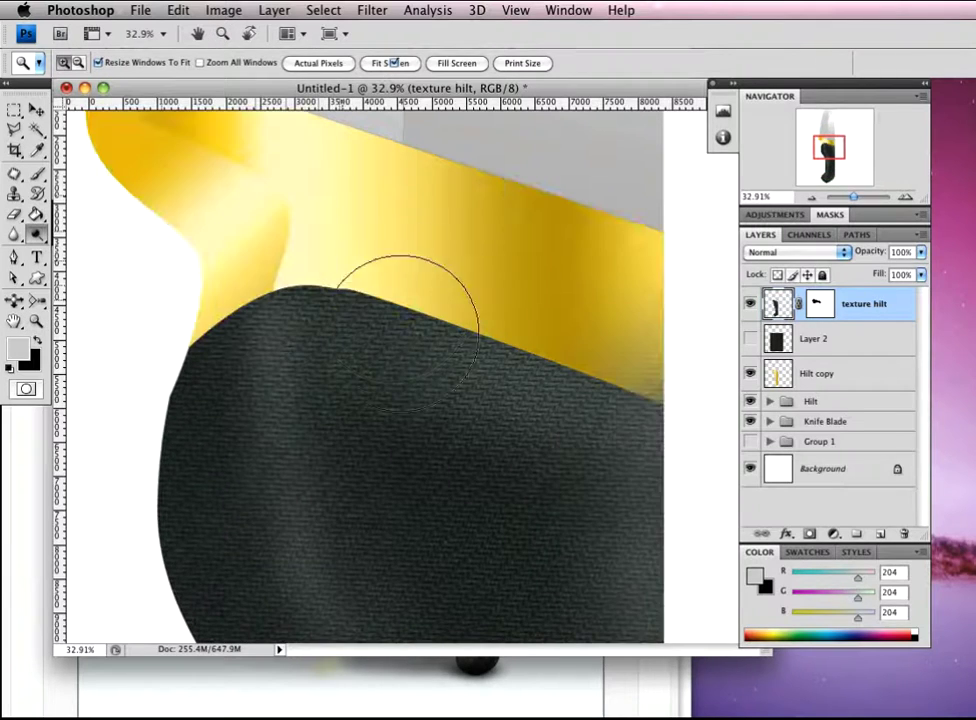
{"action": "mouse_move", "coordinate": [362, 284]}
{"action": "left_mouse_down"}
{"action": "mouse_move", "coordinate": [341, 276]}
{"action": "mouse_move", "coordinate": [361, 278]}
{"action": "left_mouse_up"}
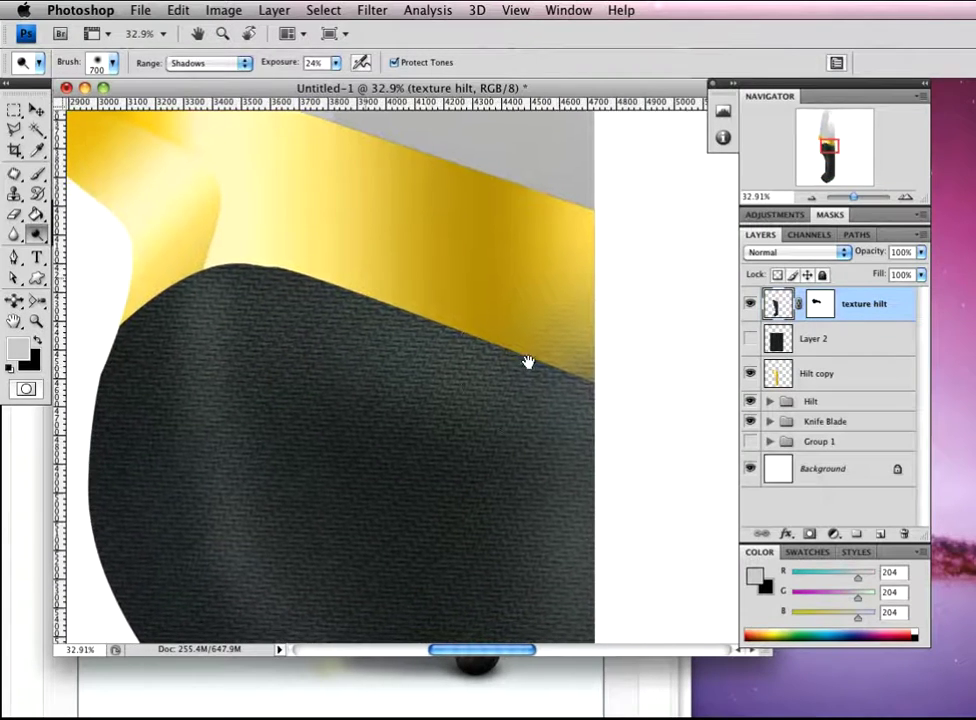
{"action": "left_click_drag", "start_coordinate": [329, 312], "coordinate": [397, 305]}
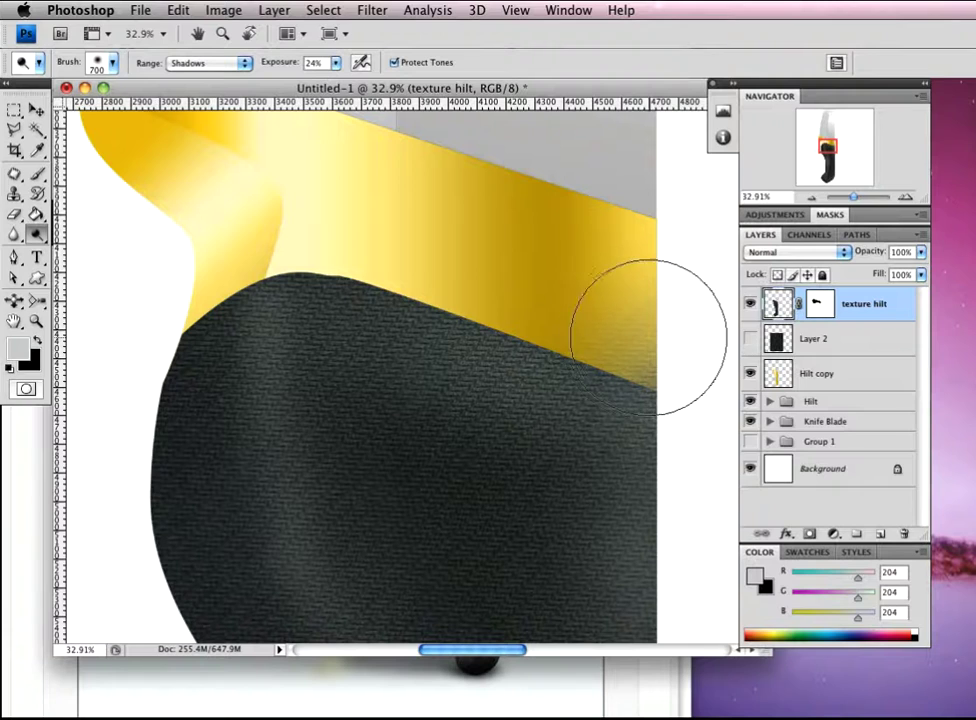
{"action": "key", "text": "v"}
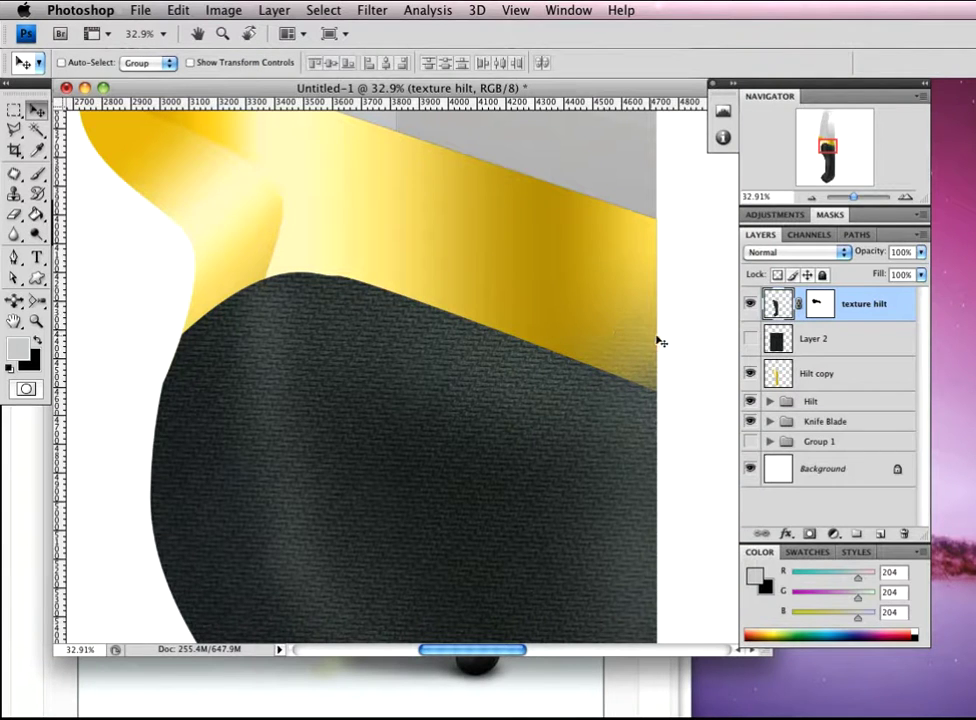
{"action": "left_click", "coordinate": [819, 306]}
{"action": "key", "text": "b"}
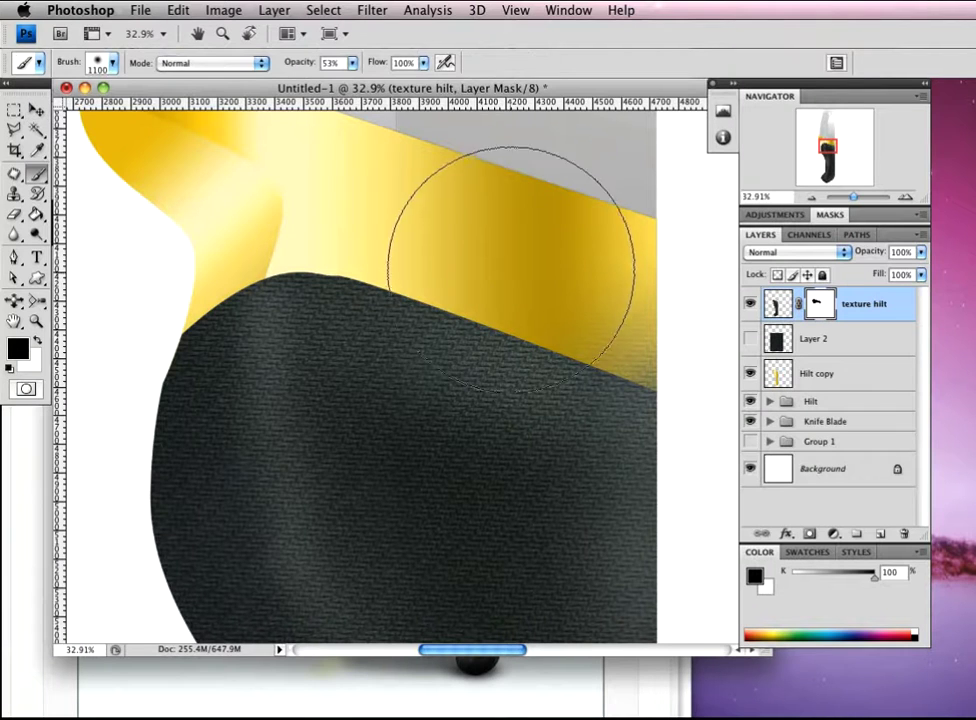
{"action": "key", "text": "bracketleft"}
{"action": "key", "text": "bracketleft"}
{"action": "key", "text": "bracketleft"}
{"action": "key", "text": "bracketleft"}
{"action": "key", "text": "bracketleft"}
{"action": "key", "text": "bracketleft"}
{"action": "key", "text": "bracketleft"}
{"action": "key", "text": "bracketleft"}
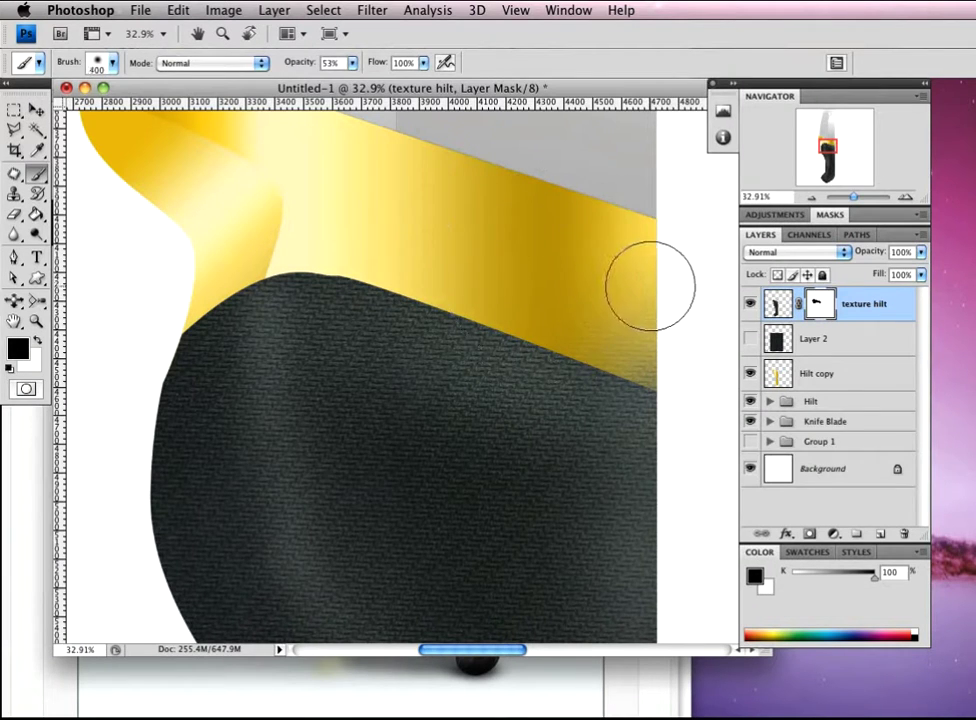
Load the existing guard path as a selection and return to the texture hilt layer mask
{"action": "left_click", "coordinate": [866, 237]}
{"action": "left_click", "coordinate": [757, 263], "text": "super"}
{"action": "left_click", "coordinate": [760, 235]}
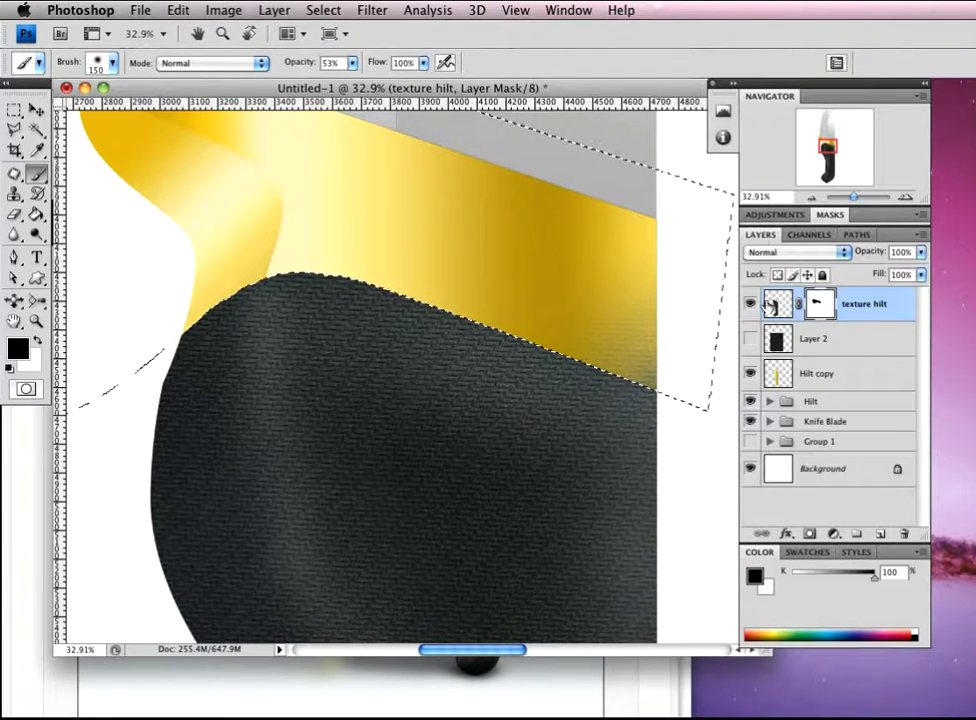
Paint black on the mask over the leftover texture on the gold guard with 150 px and 400 px brushes, and deselect
{"action": "left_click_drag", "start_coordinate": [619, 327], "coordinate": [617, 318]}
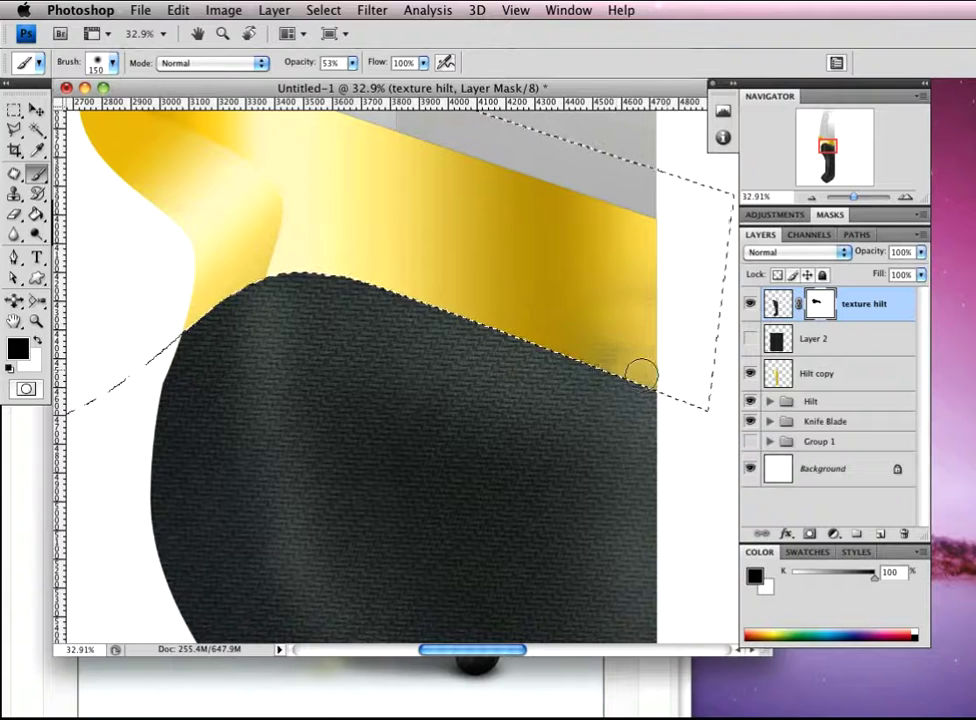
{"action": "key", "text": "bracketright"}
{"action": "key", "text": "bracketright"}
{"action": "key", "text": "bracketright"}
{"action": "key", "text": "bracketright"}
{"action": "key", "text": "bracketright"}
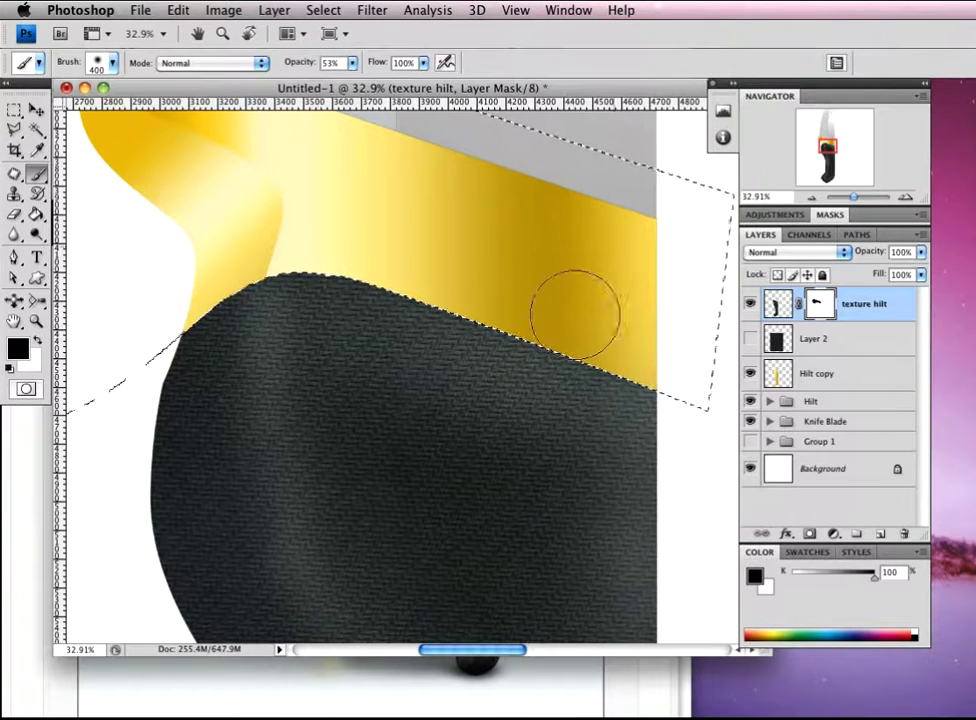
{"action": "key", "text": "super+d"}
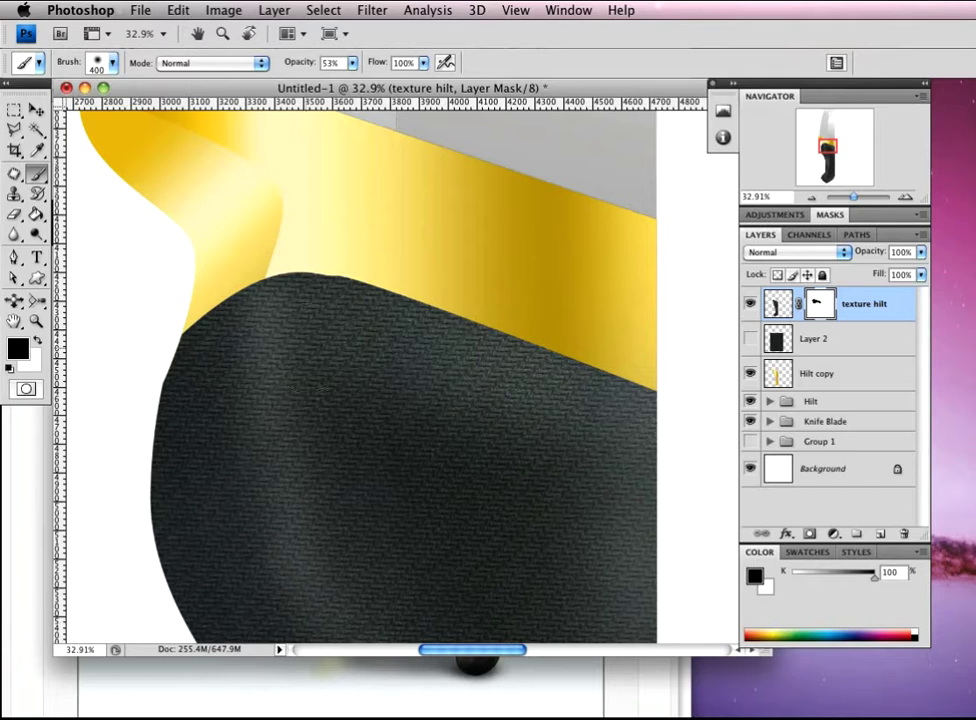
Set the Brush tool to a 2 px diameter, 100% hardness and 100% opacity
{"action": "key", "text": "v"}
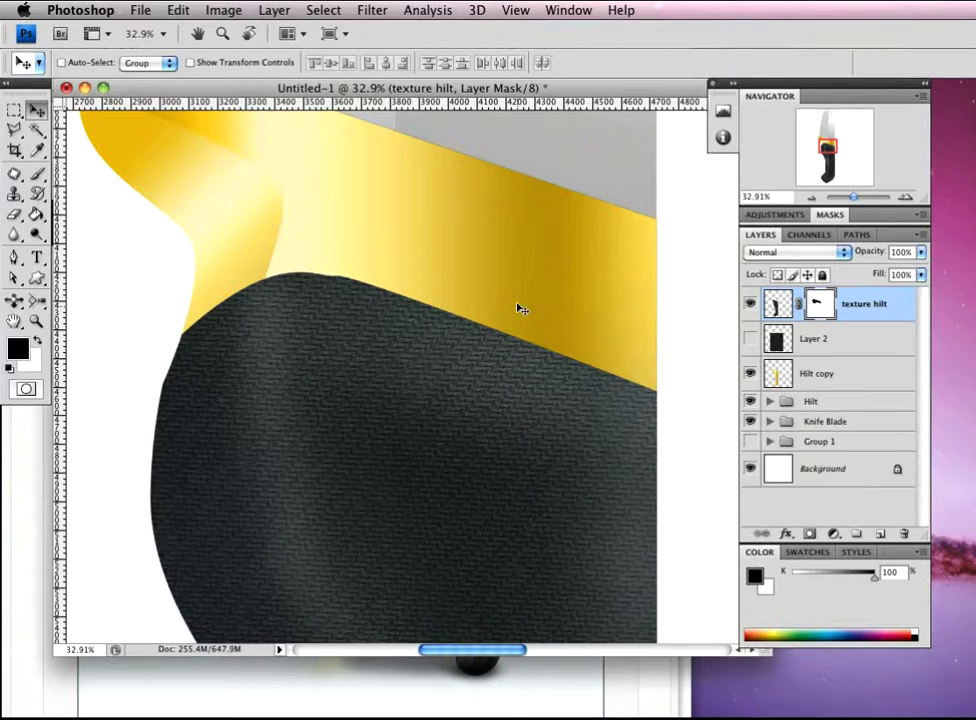
{"action": "left_click", "coordinate": [38, 174]}
{"action": "left_click", "coordinate": [114, 64]}
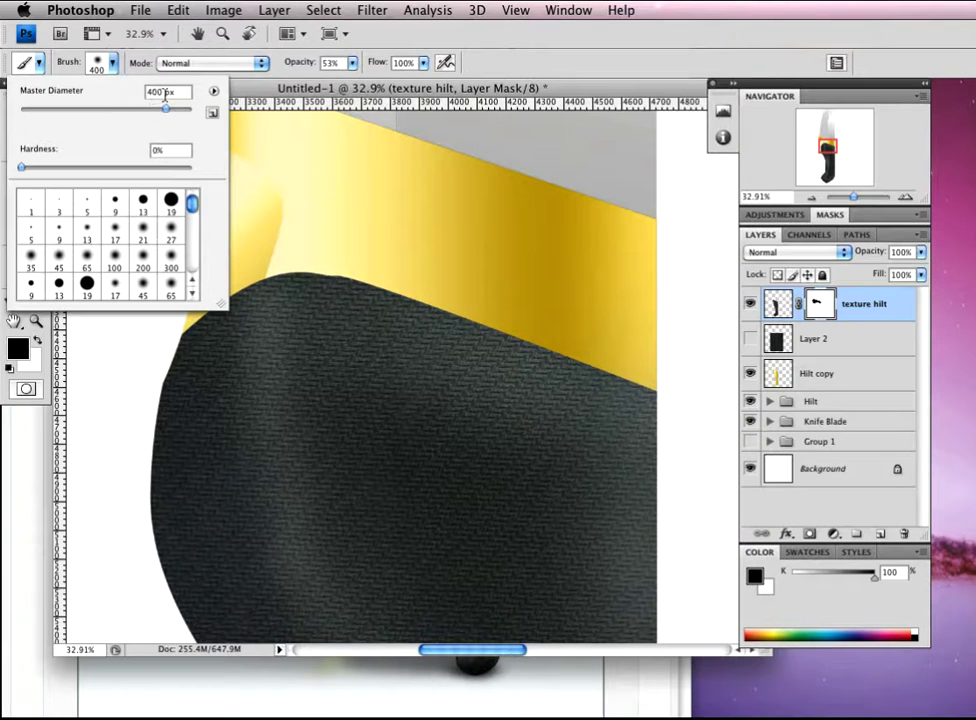
{"action": "left_click_drag", "start_coordinate": [110, 109], "coordinate": [22, 109]}
{"action": "left_click_drag", "start_coordinate": [20, 168], "coordinate": [191, 168]}
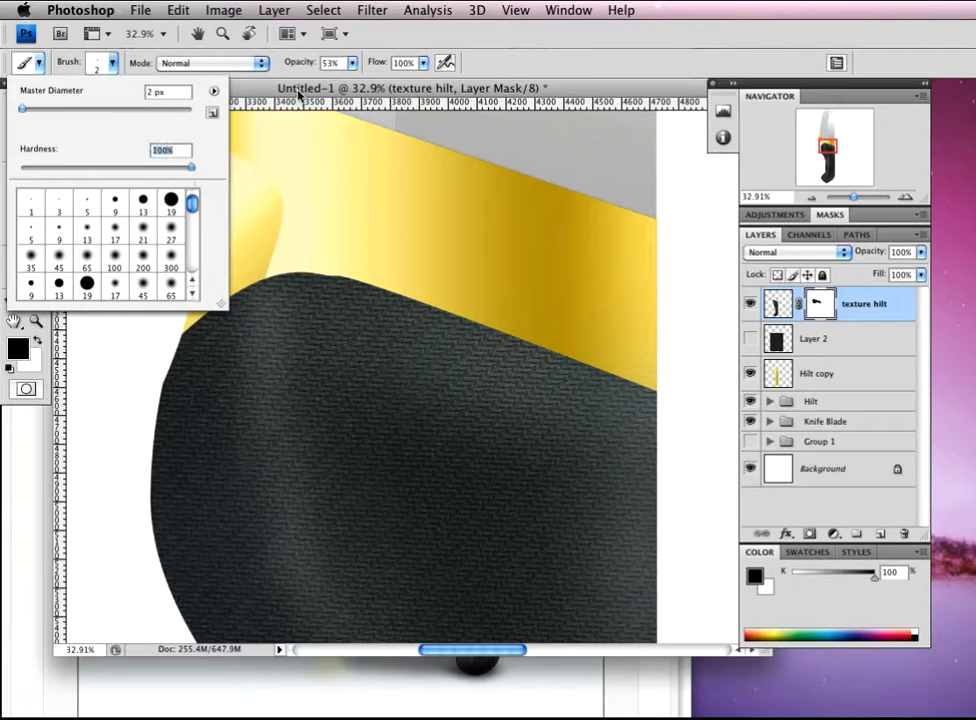
{"action": "key", "text": "Return"}
{"action": "key", "text": "0"}
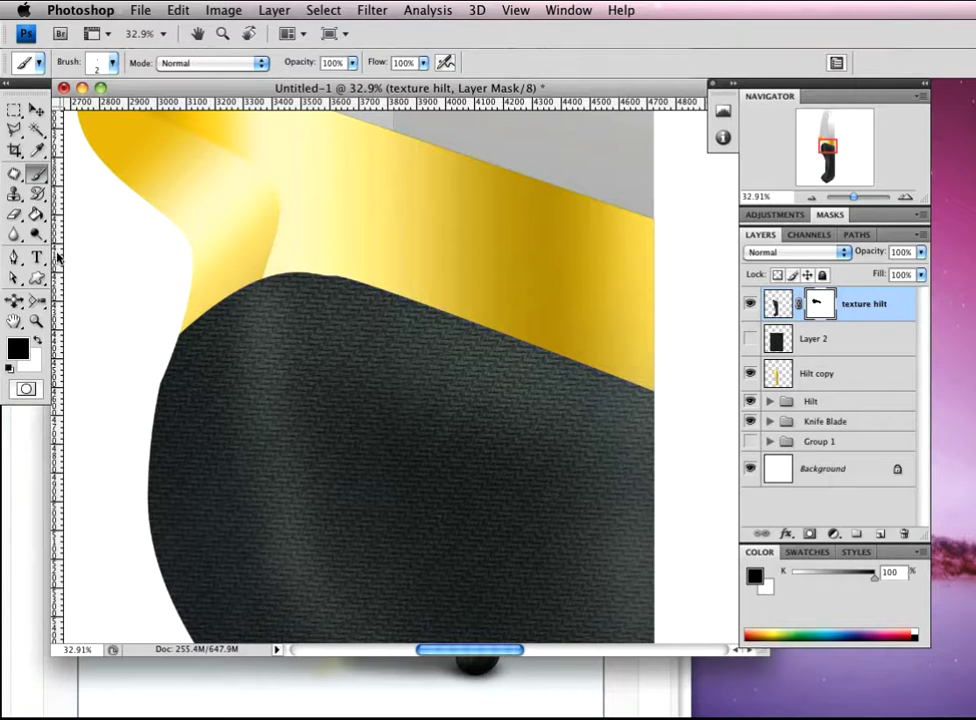
Draw an open Pen path along the grip's upper edge, following its curve from the outer side to the knife's centre edge
{"action": "left_click", "coordinate": [14, 257]}
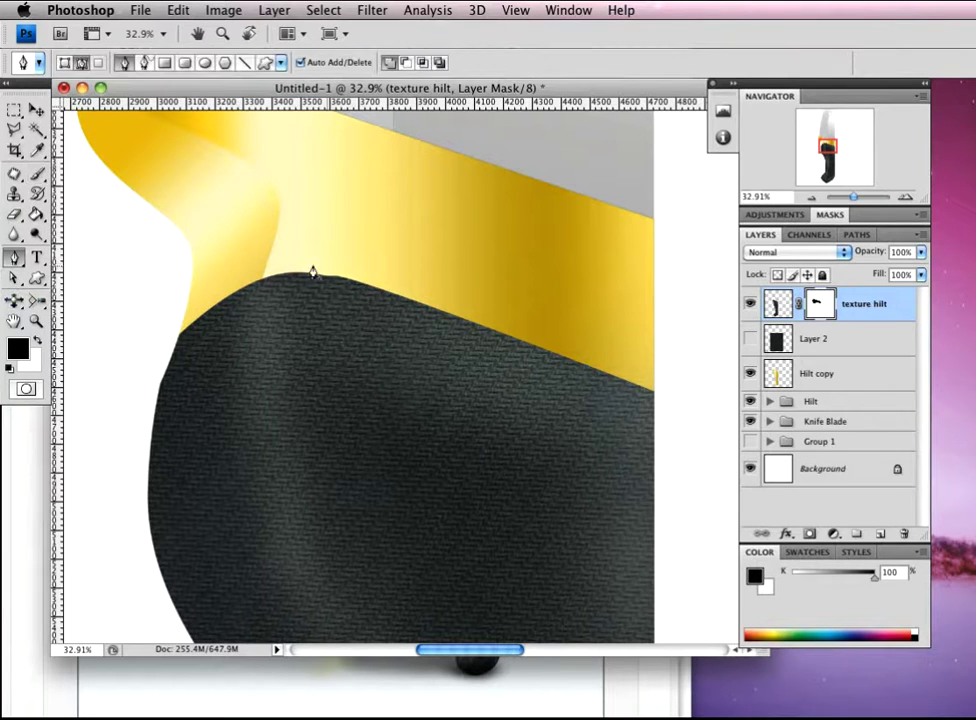
{"action": "left_click", "coordinate": [179, 337]}
{"action": "left_click_drag", "start_coordinate": [325, 283], "coordinate": [389, 304]}
{"action": "left_click", "coordinate": [324, 284]}
{"action": "left_click_drag", "start_coordinate": [654, 396], "coordinate": [754, 508]}
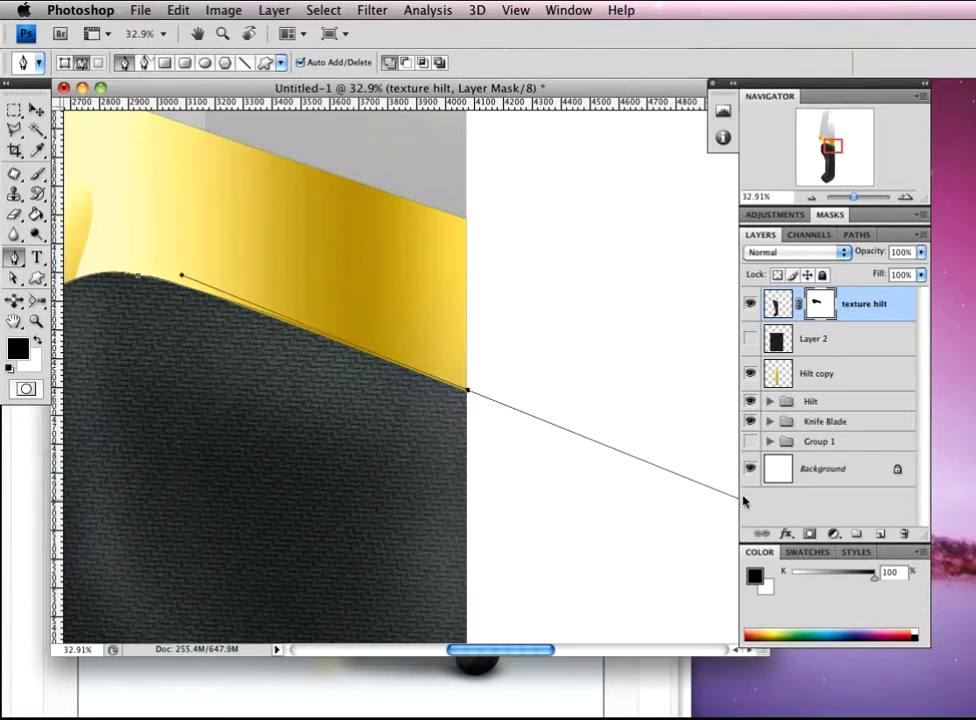
{"action": "left_click", "coordinate": [468, 395], "text": "alt"}
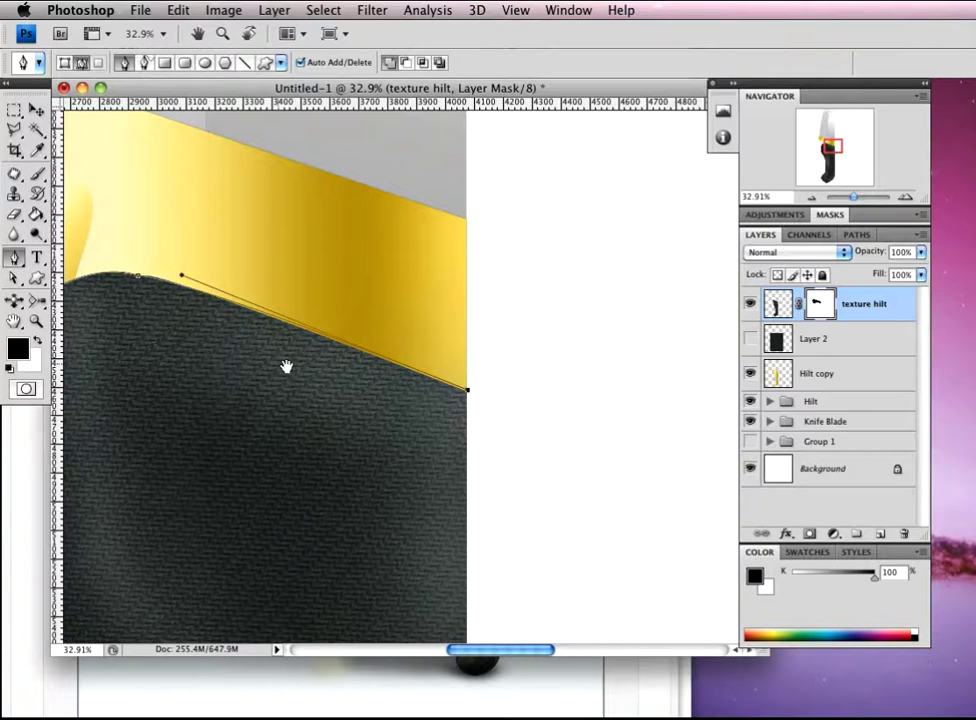
{"action": "left_click_drag", "start_coordinate": [286, 367], "coordinate": [464, 388]}
{"action": "left_click_drag", "start_coordinate": [370, 377], "coordinate": [362, 368]}
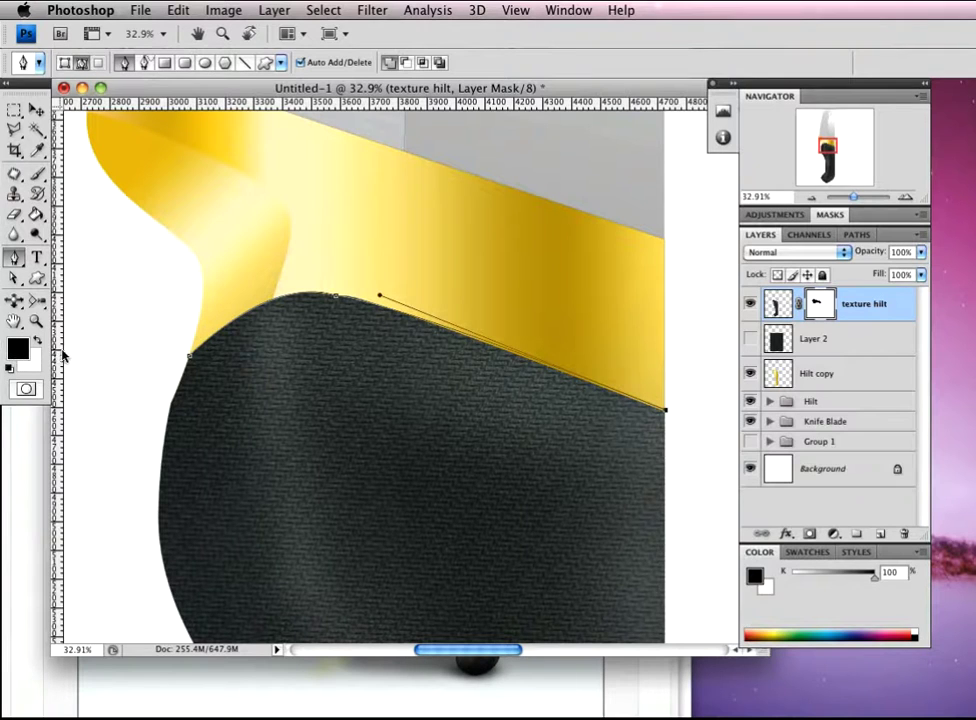
Stroke the path with the Brush on the texture hilt mask with Simulate Pressure off, and add a new layer above it
{"action": "right_click", "coordinate": [367, 311]}
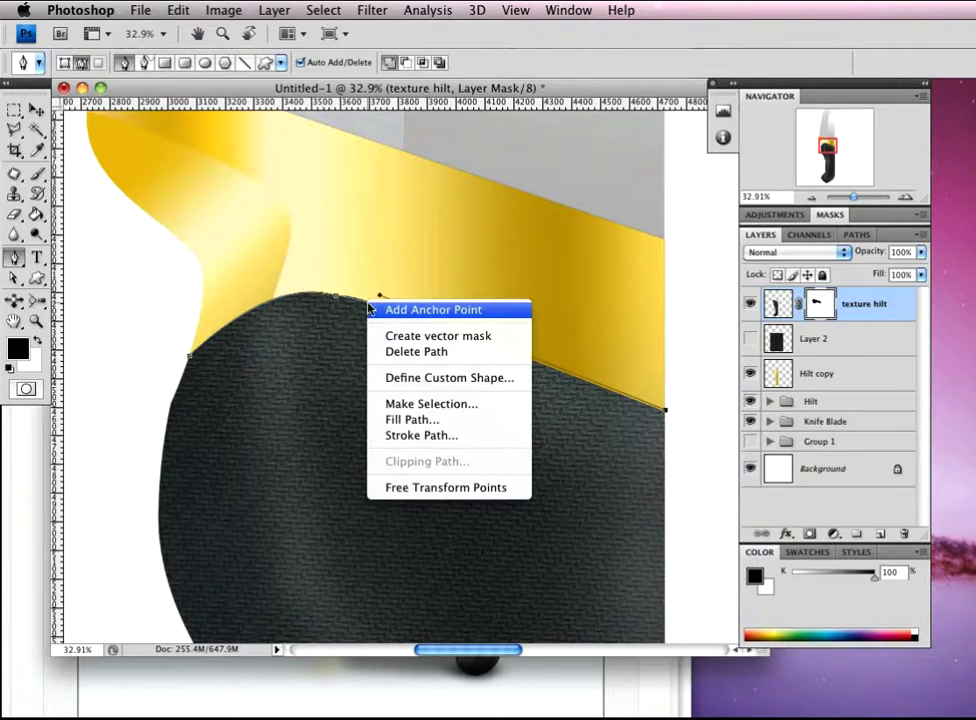
{"action": "left_click", "coordinate": [455, 436]}
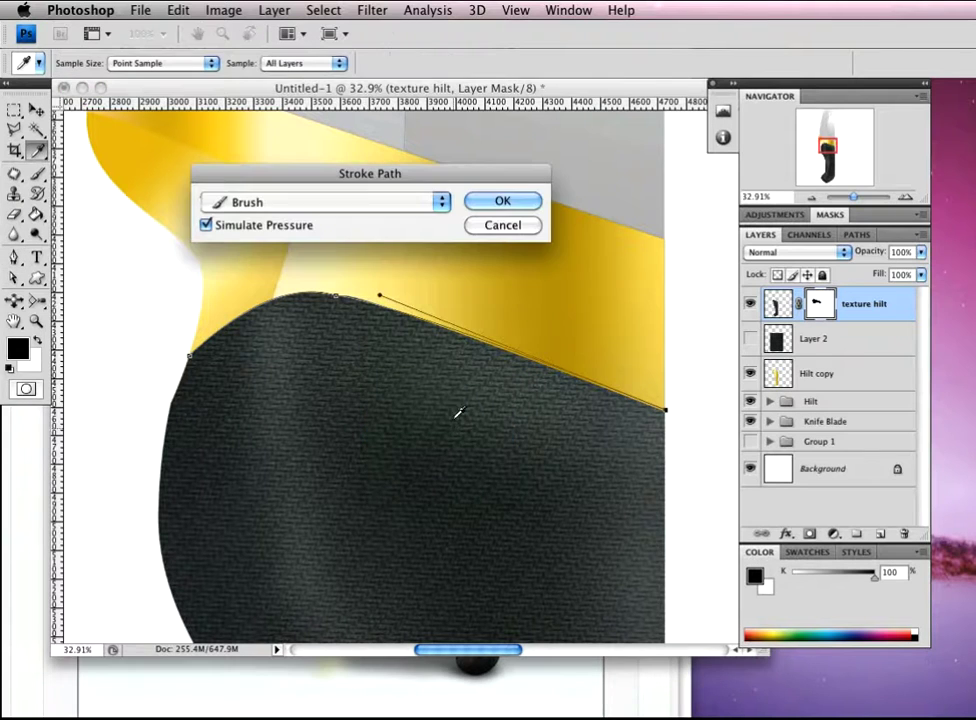
{"action": "left_click", "coordinate": [206, 225]}
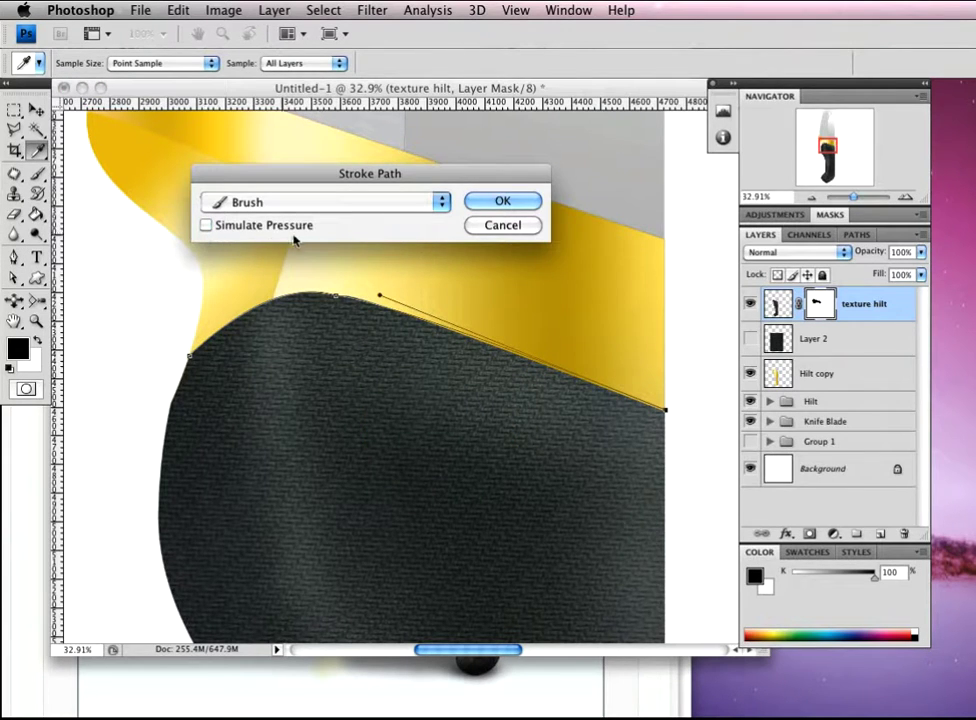
{"action": "left_click", "coordinate": [508, 205]}
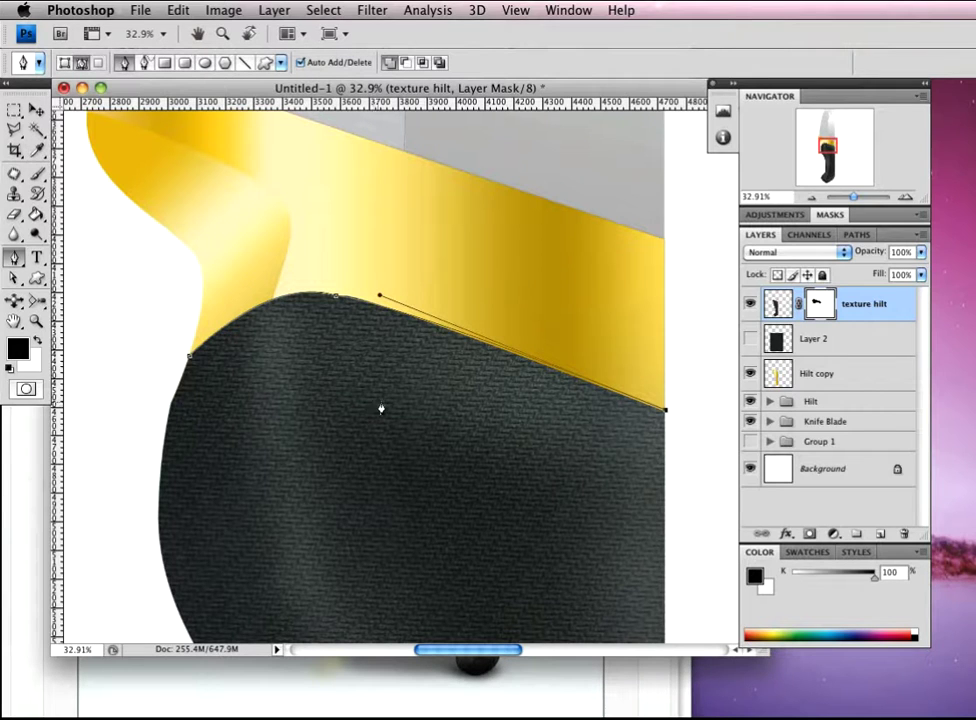
{"action": "left_click", "coordinate": [883, 537]}
Try stroking the path on the new layer with the 2 px light grey brush, and undo the attempt
{"action": "right_click", "coordinate": [368, 300]}
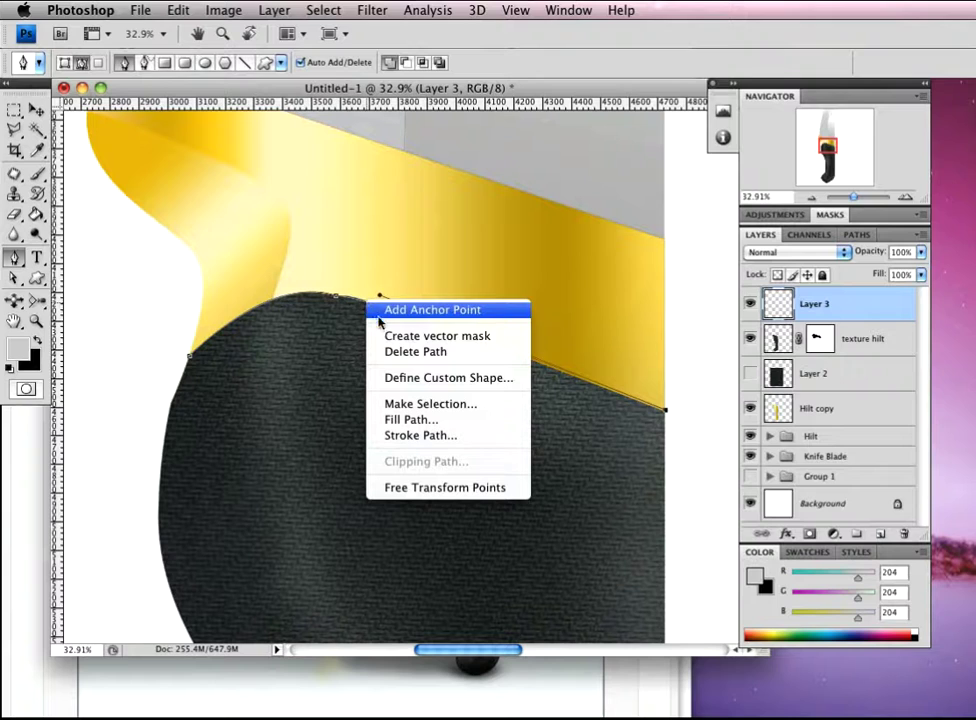
{"action": "left_click", "coordinate": [437, 436]}
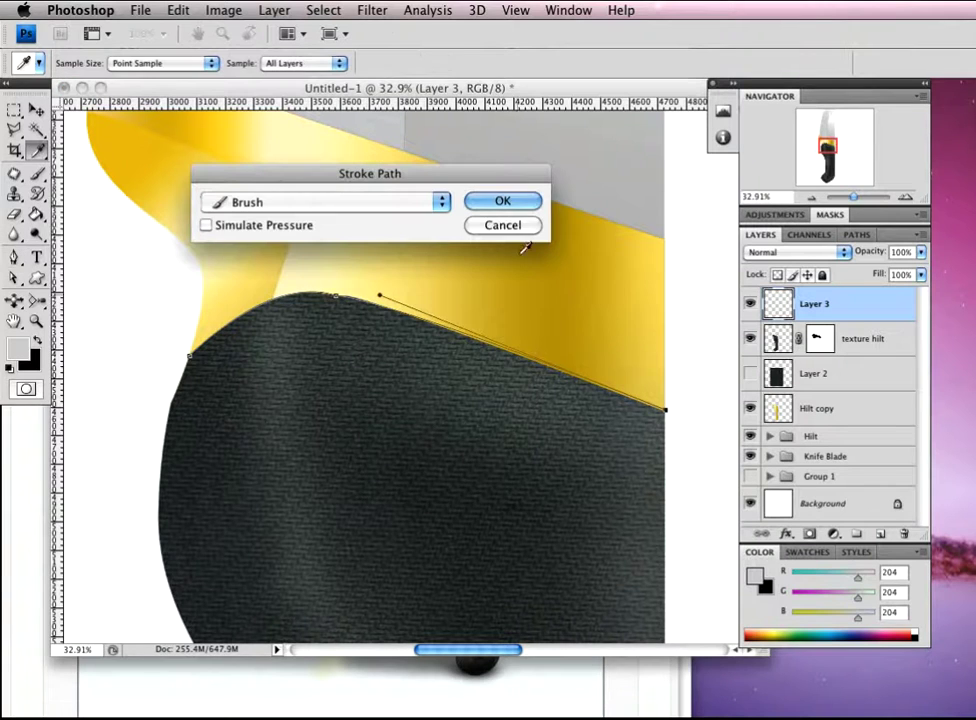
{"action": "left_click", "coordinate": [514, 208]}
{"action": "key", "text": "p"}
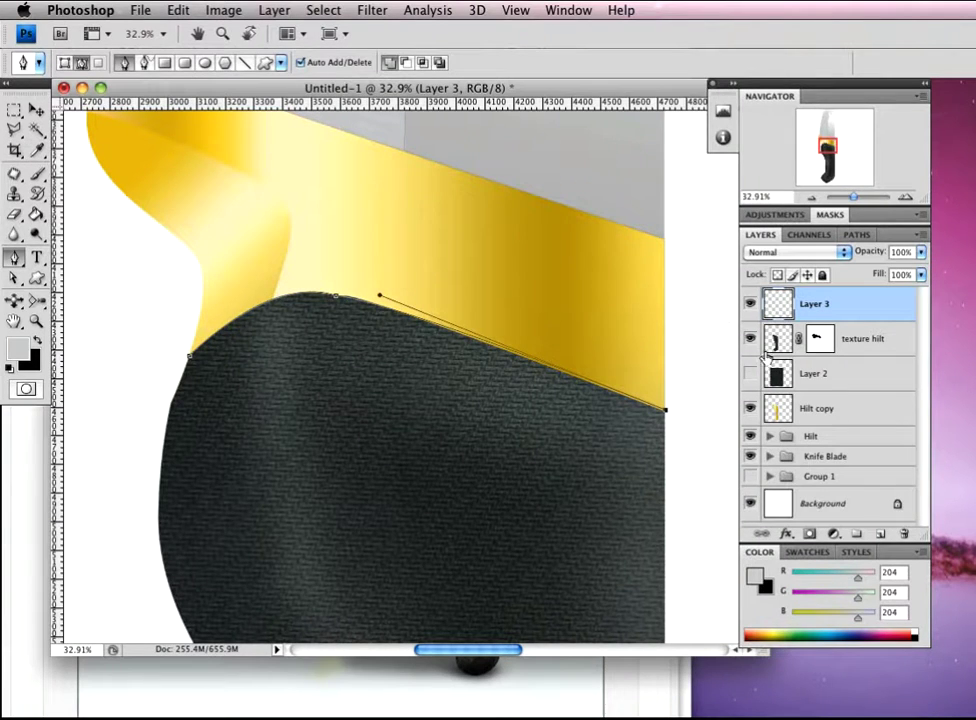
{"action": "key", "text": "Return"}
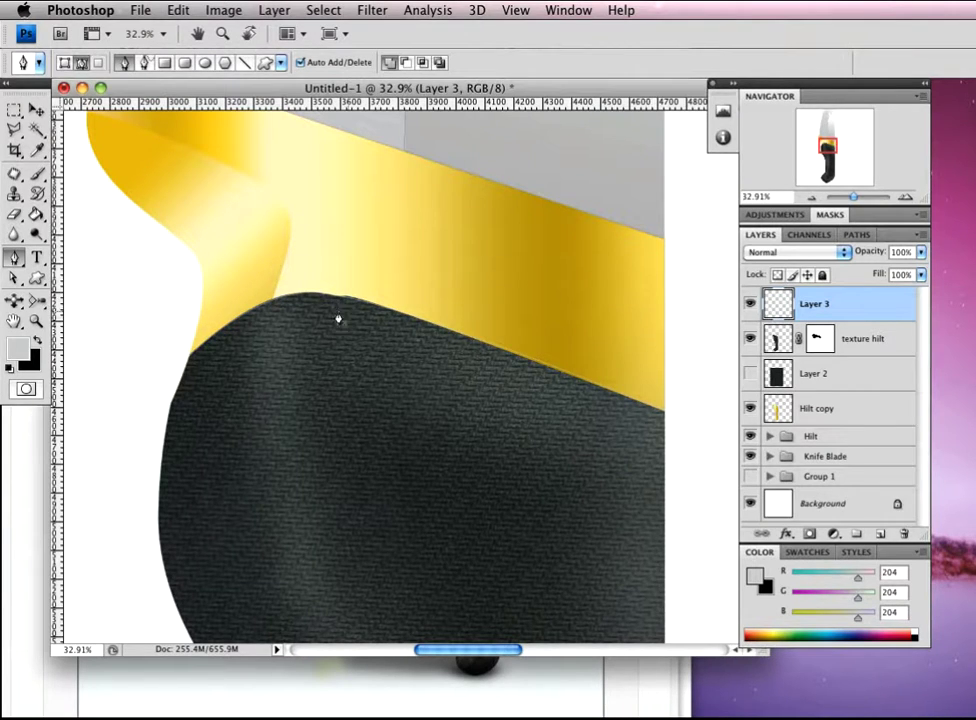
{"action": "key", "text": "super+z"}
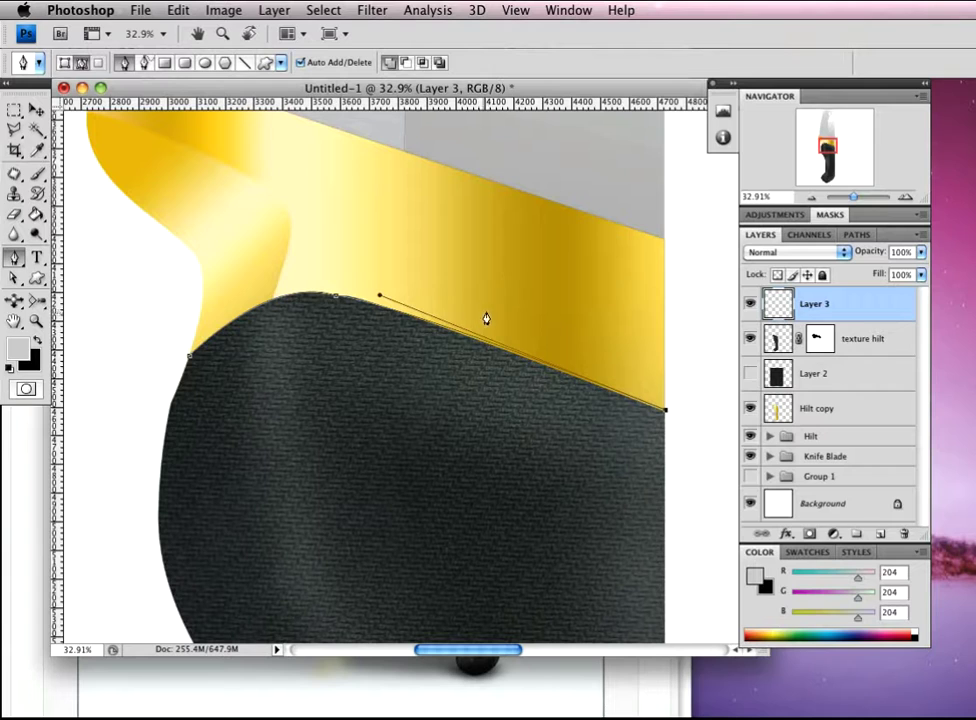
Switch the foreground colour to black and set the Brush tool's diameter to 4 px
{"action": "left_click", "coordinate": [36, 342]}
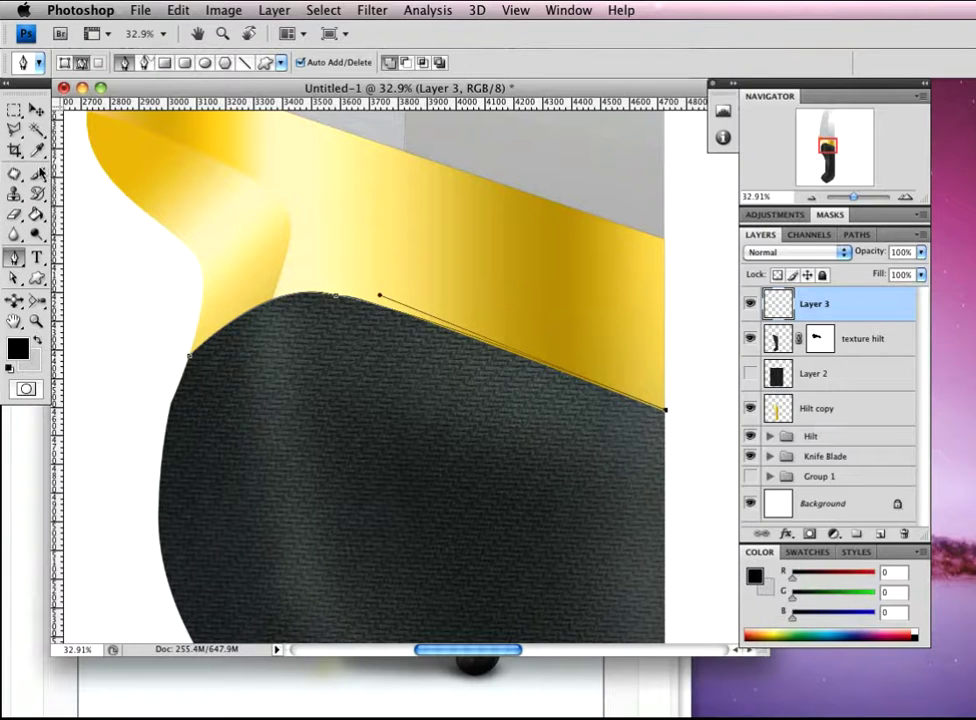
{"action": "left_click", "coordinate": [36, 172]}
{"action": "left_click", "coordinate": [112, 62]}
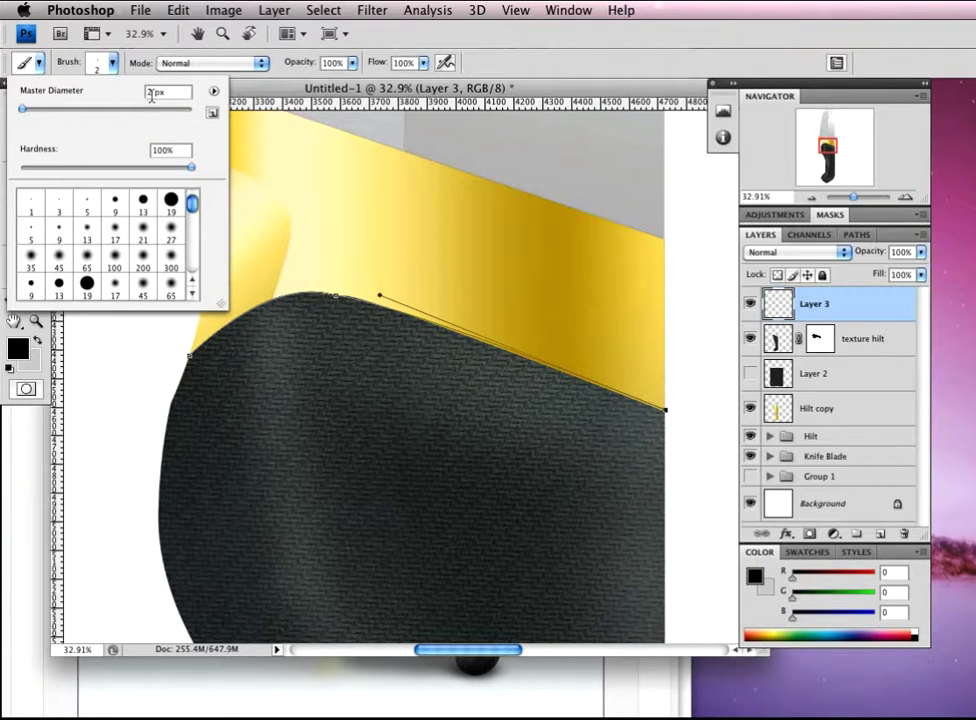
{"action": "key", "text": "bracketright"}
{"action": "key", "text": "bracketright"}
{"action": "left_click", "coordinate": [131, 143]}
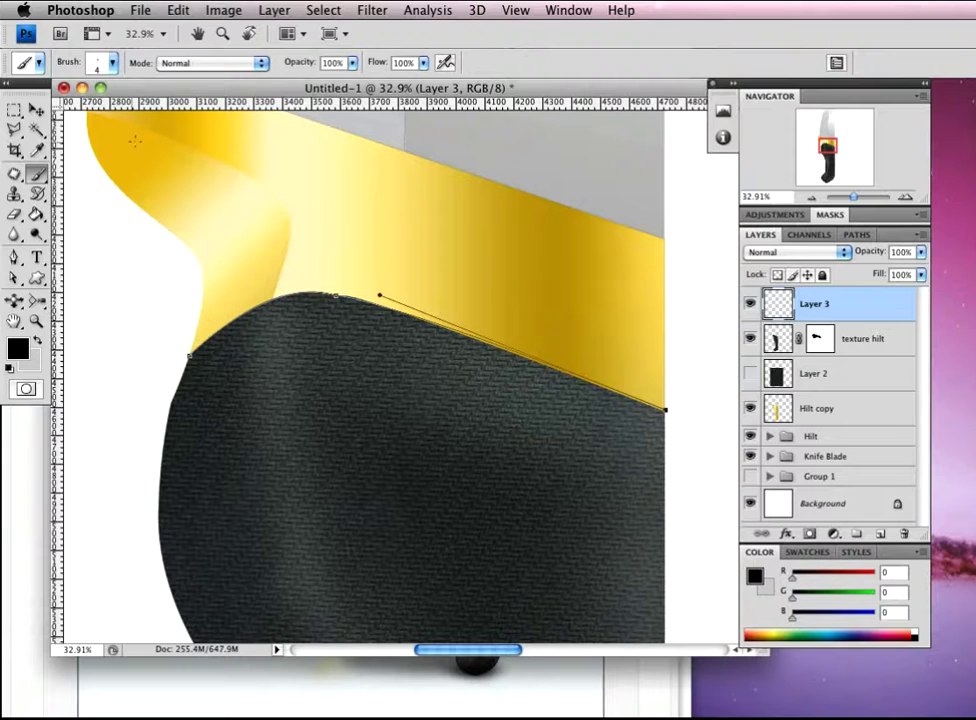
Stroke the path on Layer 3 with the 4 px black brush and dismiss the path outline
{"action": "key", "text": "p"}
{"action": "right_click", "coordinate": [367, 316]}
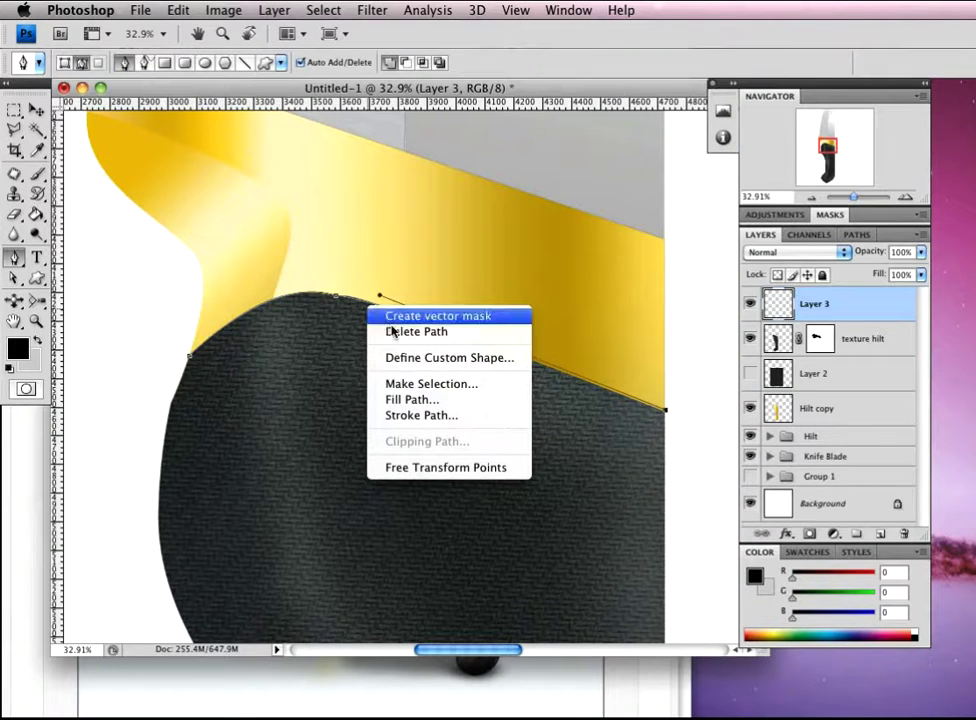
{"action": "left_click", "coordinate": [447, 415]}
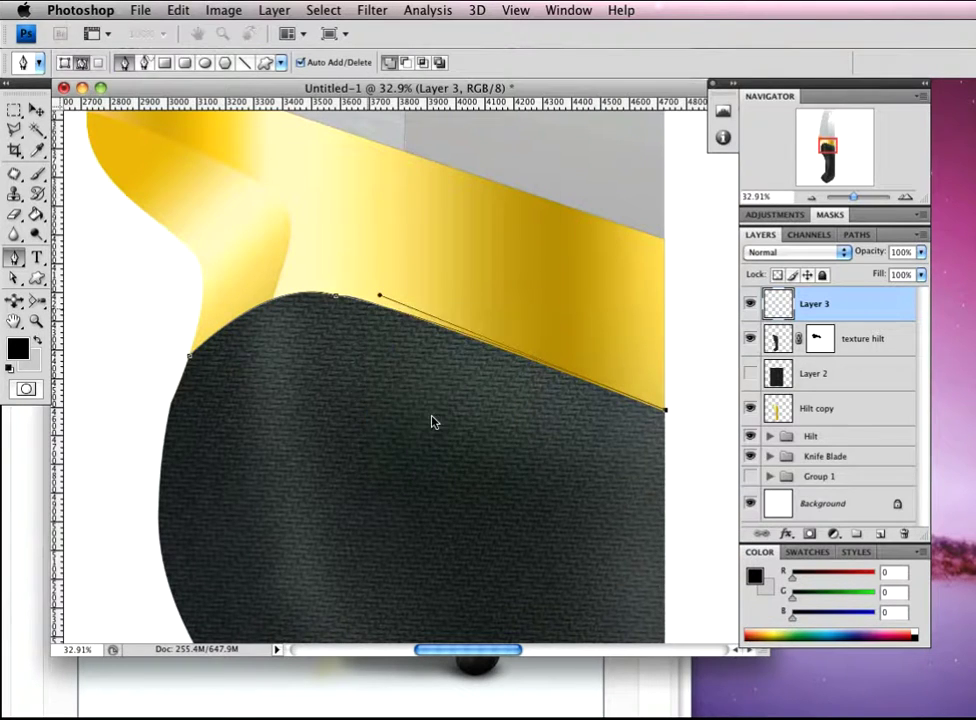
{"action": "left_click", "coordinate": [502, 201]}
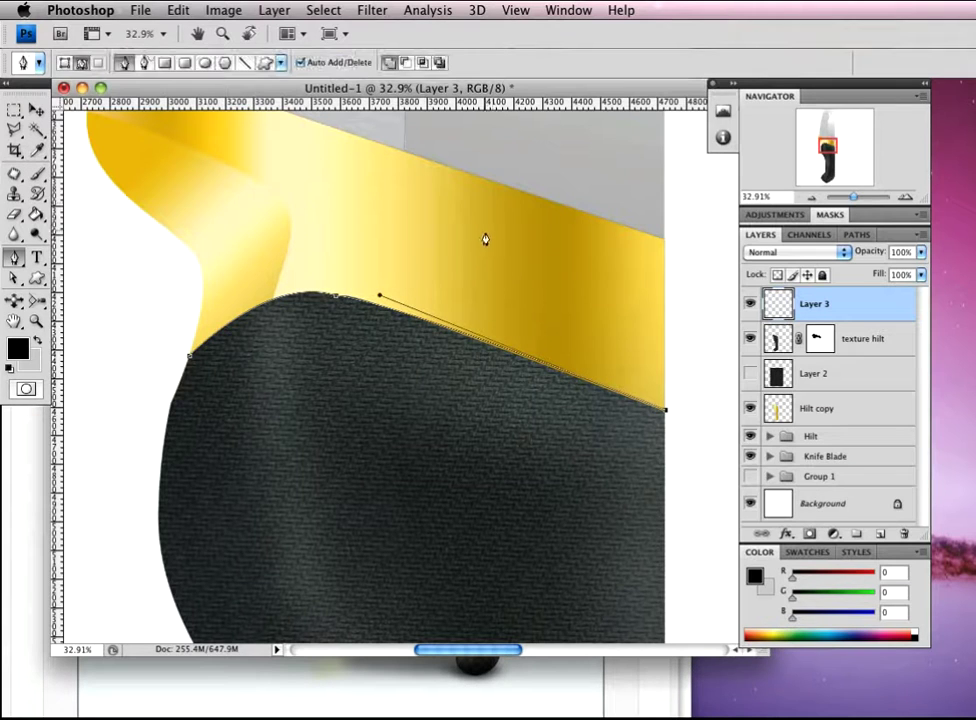
{"action": "key", "text": "Return"}
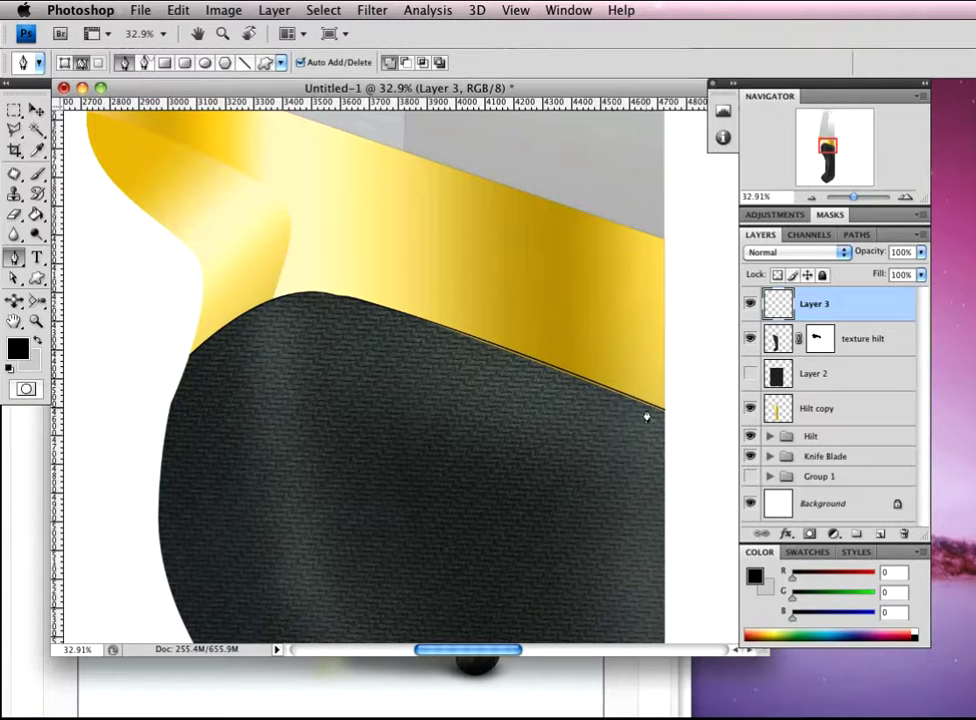
Nudge the stroked line slightly upward to cover the gold gap between guard and grip
{"action": "key", "text": "v"}
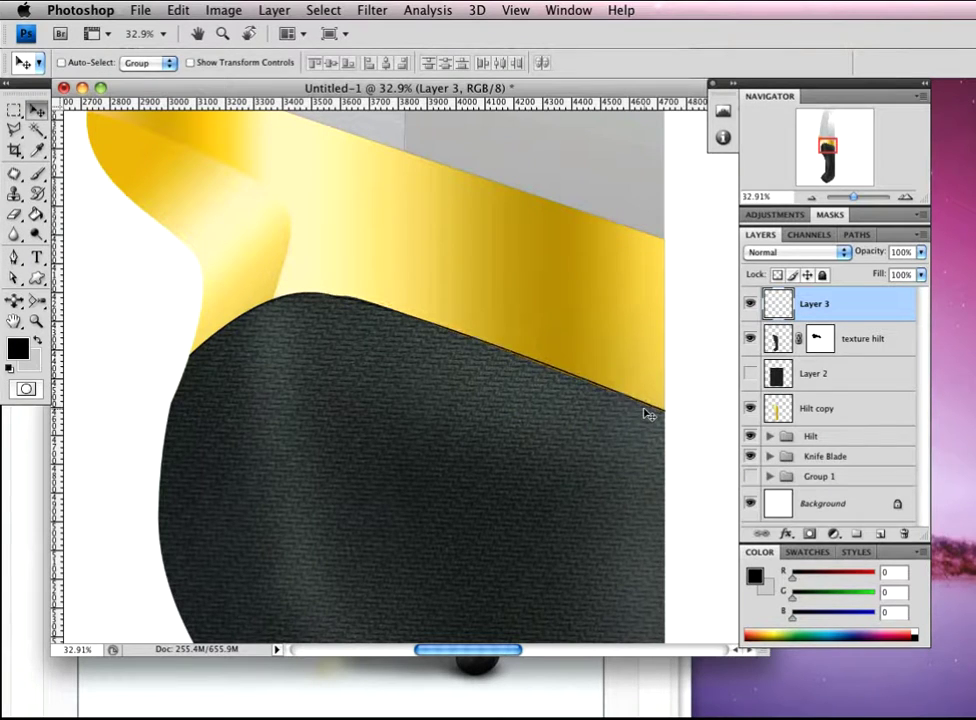
{"action": "key", "text": "Up"}
{"action": "key", "text": "Up"}
Examine the guard-grip outline on the whole knife and close up, and undo the nudge and the 4 px stroke
{"action": "key", "text": "z"}
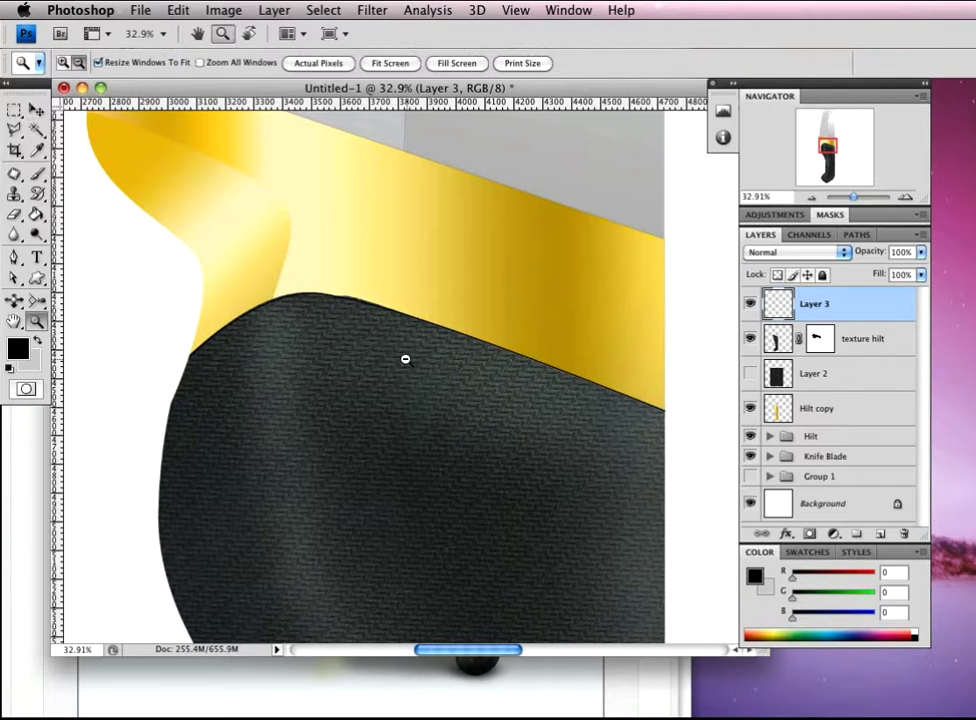
{"action": "left_click", "coordinate": [405, 357], "text": "alt"}
{"action": "left_click_drag", "start_coordinate": [405, 357], "coordinate": [370, 447]}
{"action": "key", "text": "v"}
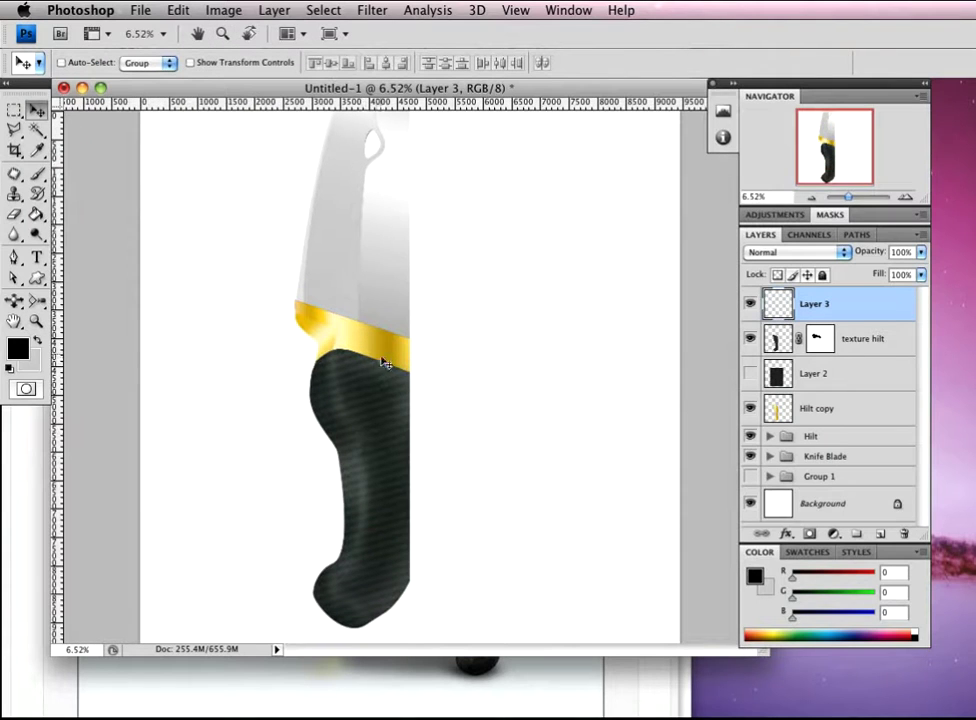
{"action": "key", "text": "z"}
{"action": "left_click_drag", "start_coordinate": [363, 363], "coordinate": [349, 345]}
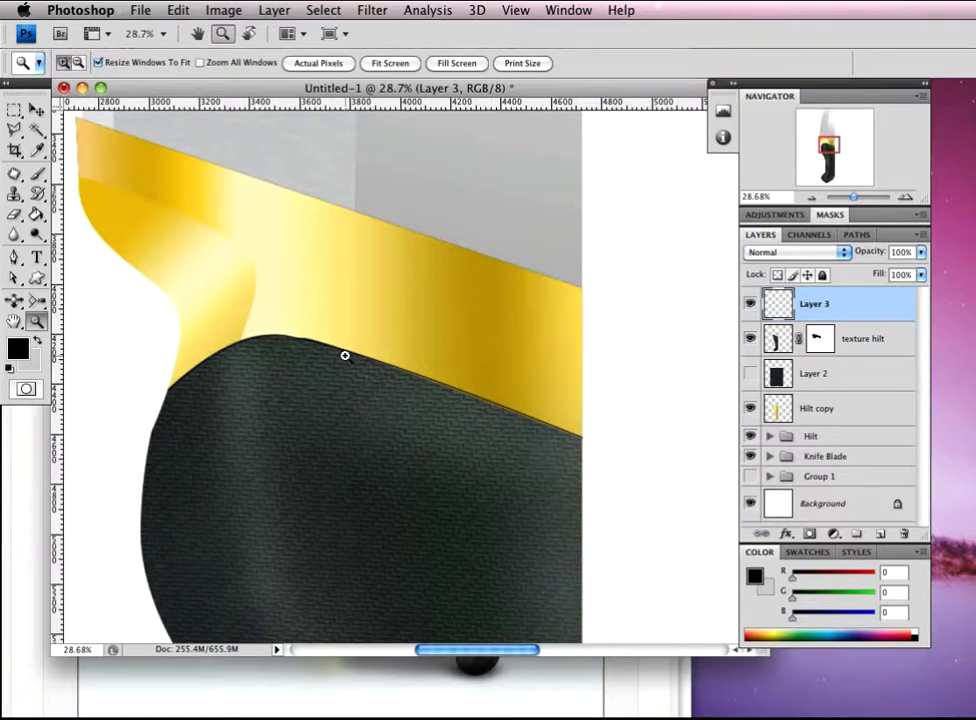
{"action": "left_click_drag", "start_coordinate": [344, 353], "coordinate": [383, 392]}
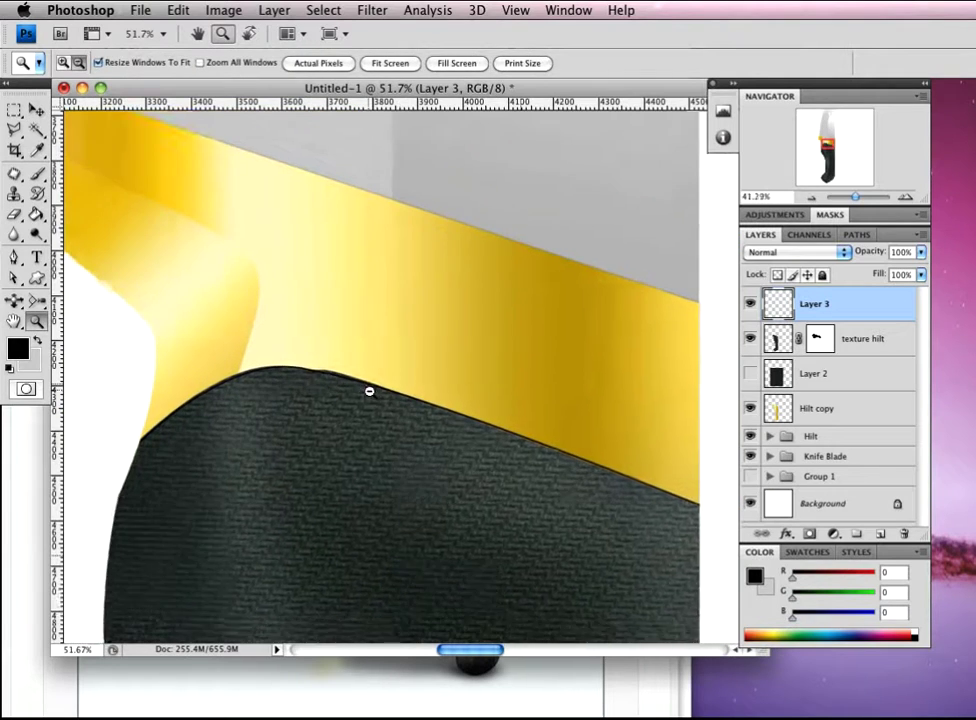
{"action": "left_click", "coordinate": [368, 392], "text": "alt"}
{"action": "key", "text": "v"}
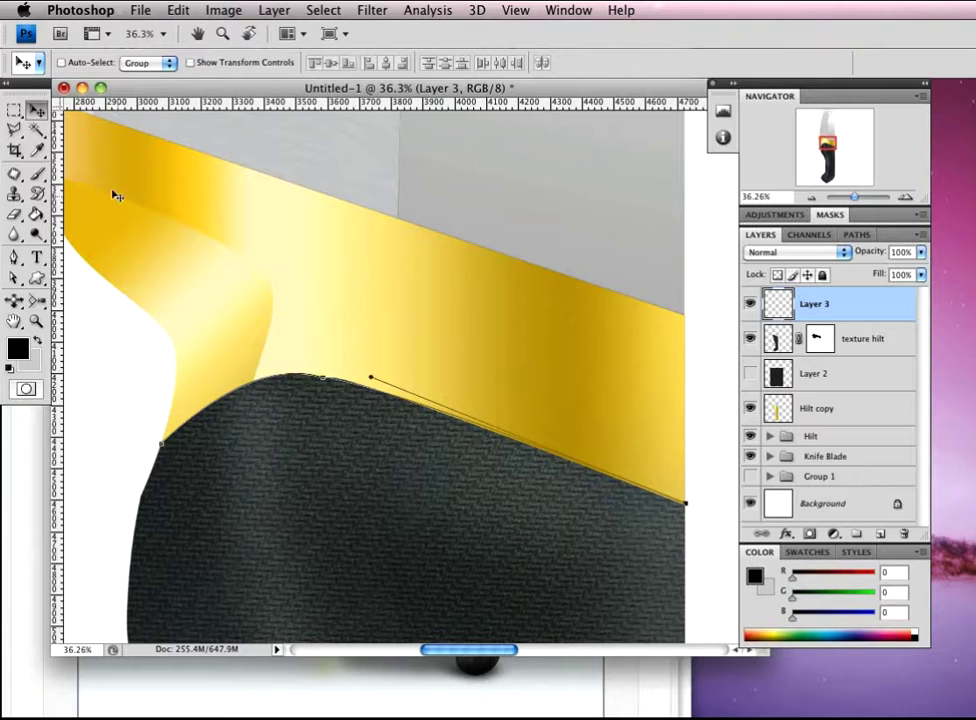
Set the Brush tool's diameter to 12 px, stroke the guard-grip path in black on Layer 3 and dismiss the path
{"action": "key", "text": "b"}
{"action": "left_click", "coordinate": [113, 64]}
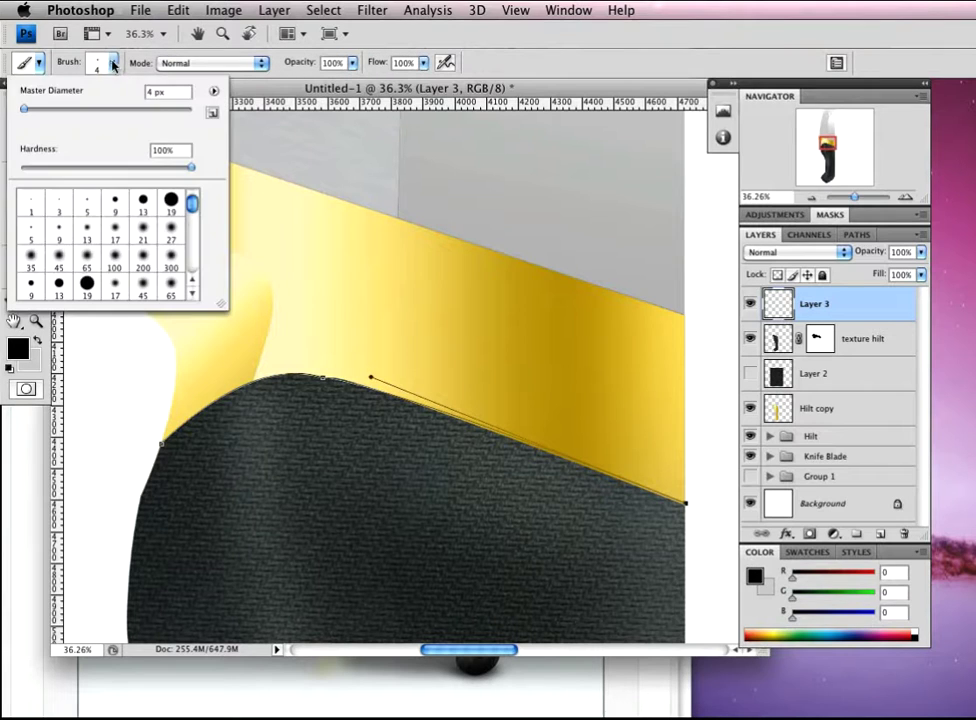
{"action": "type", "text": "12"}
{"action": "key", "text": "Return"}
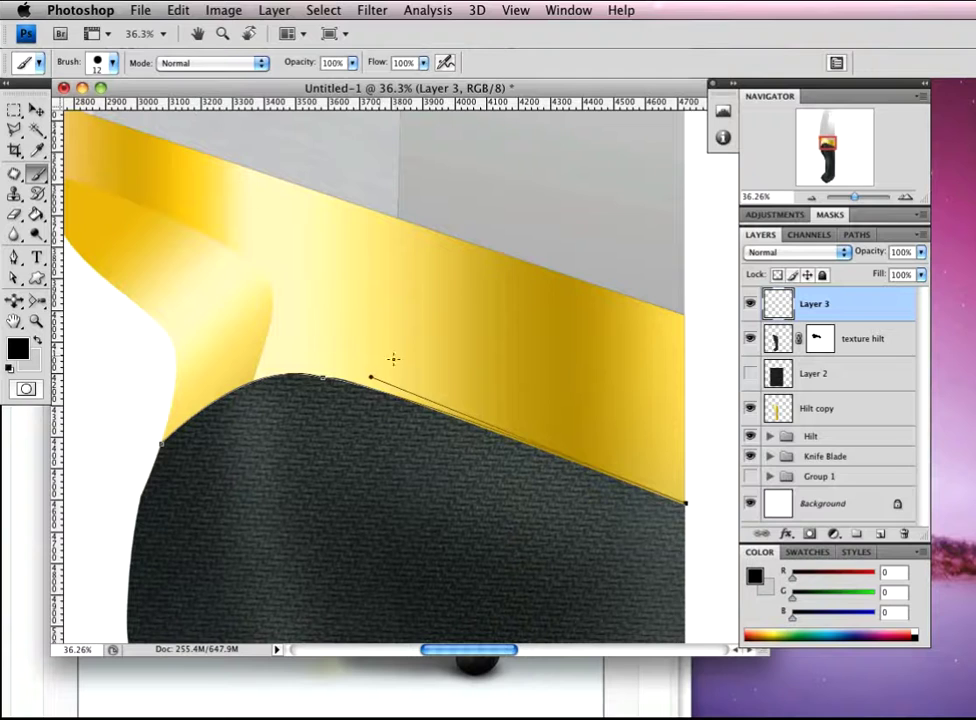
{"action": "key", "text": "p"}
{"action": "right_click", "coordinate": [403, 399]}
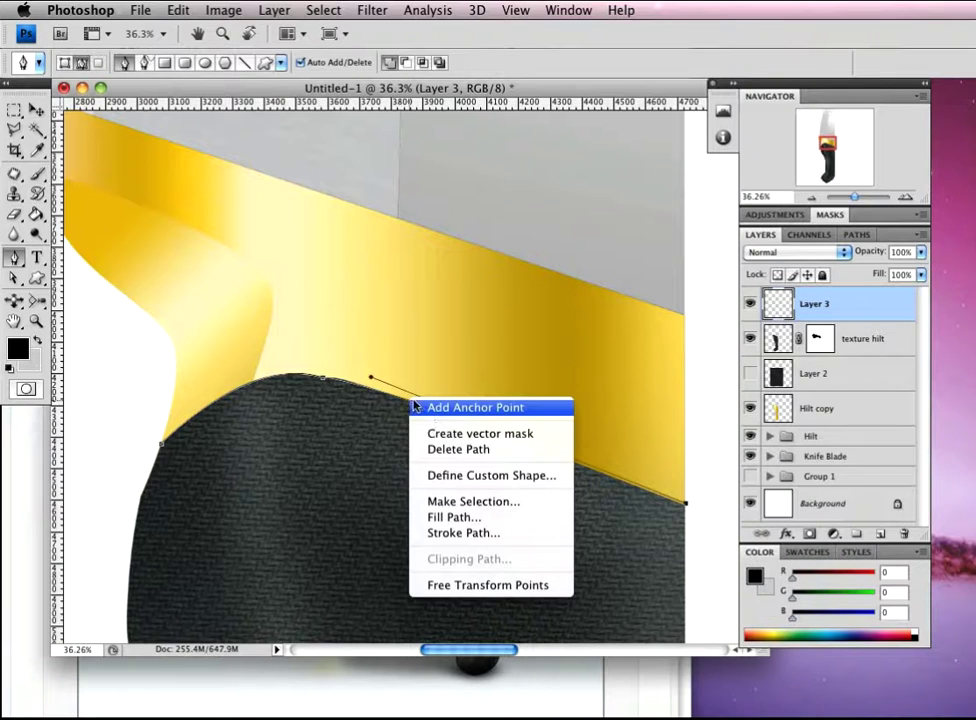
{"action": "left_click", "coordinate": [452, 533]}
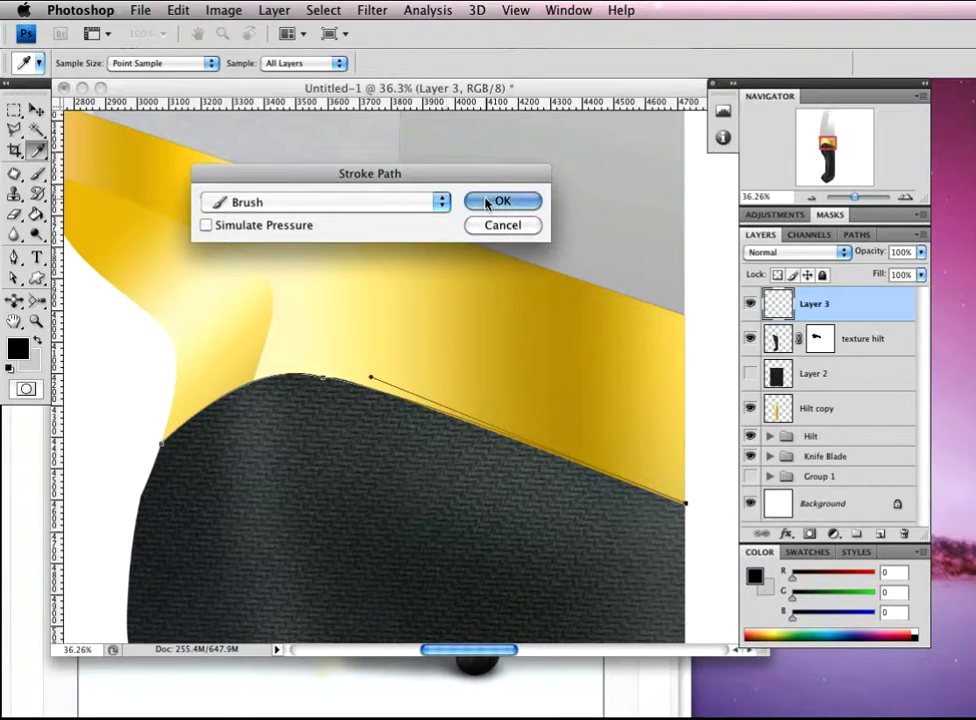
{"action": "left_click", "coordinate": [486, 203]}
{"action": "key", "text": "Return"}
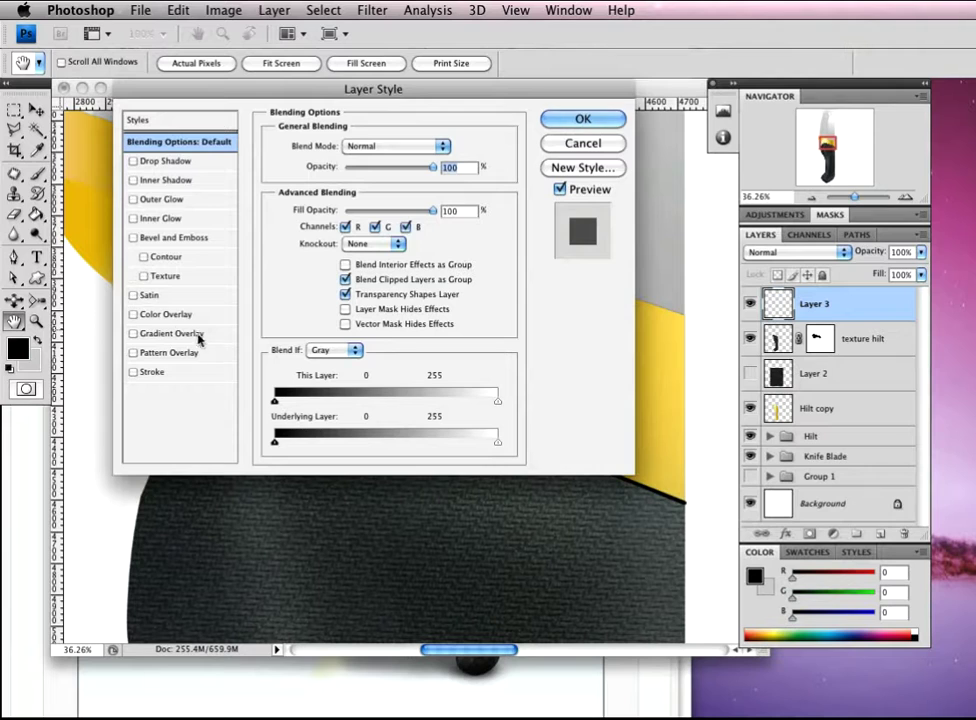
Add a Drop Shadow to Layer 3 with Screen blend mode and white as its colour
{"action": "left_click", "coordinate": [172, 162]}
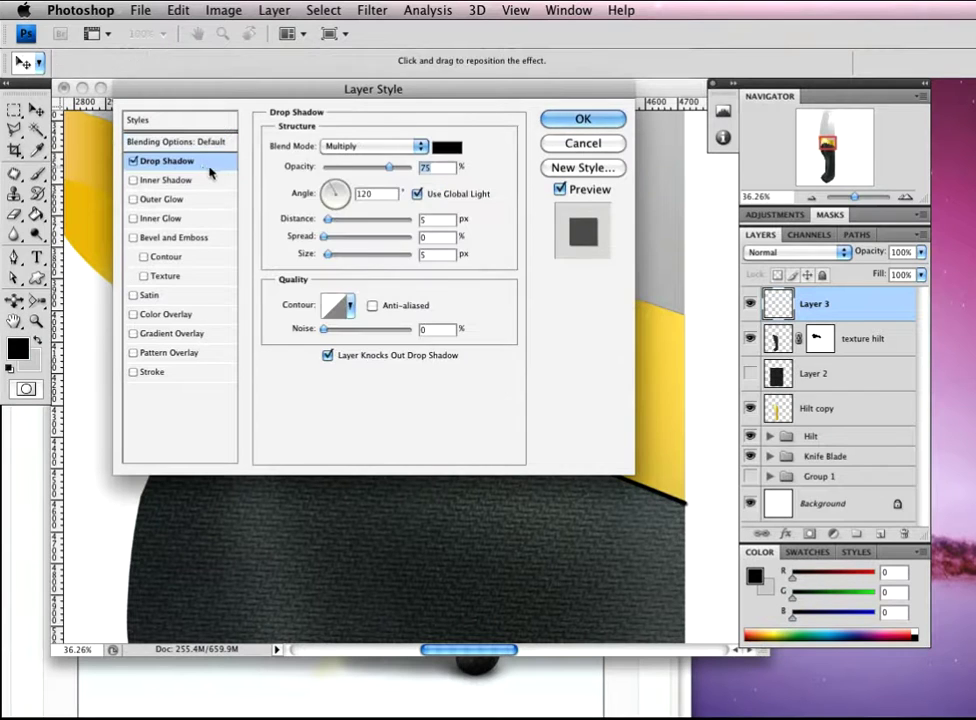
{"action": "left_click", "coordinate": [379, 147]}
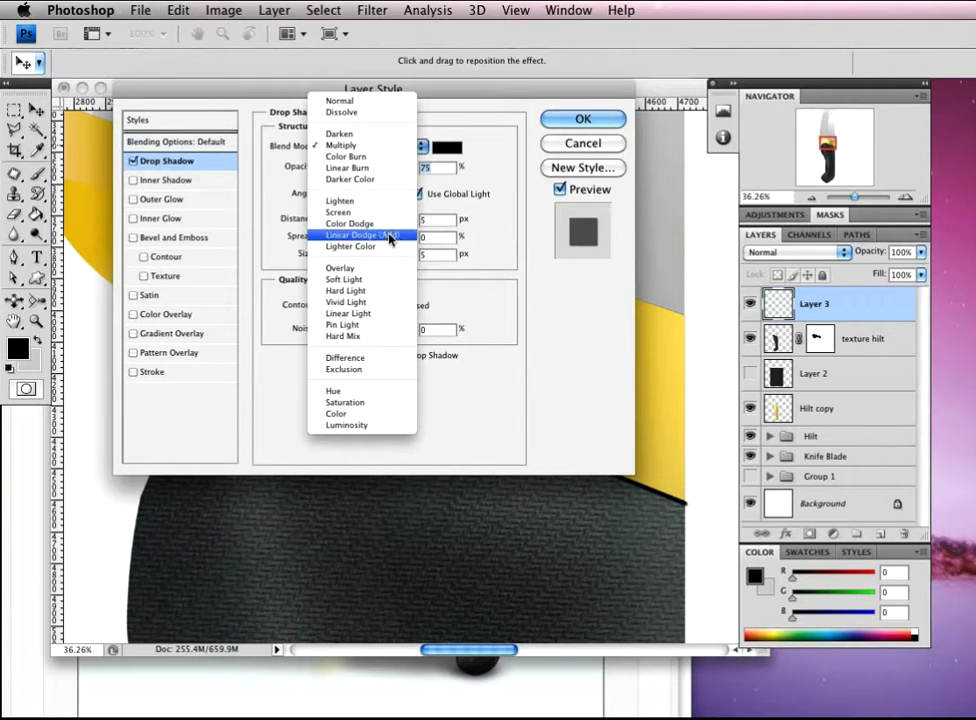
{"action": "left_click", "coordinate": [362, 210]}
{"action": "left_click", "coordinate": [440, 148]}
{"action": "left_click", "coordinate": [98, 104]}
{"action": "left_click", "coordinate": [505, 92]}
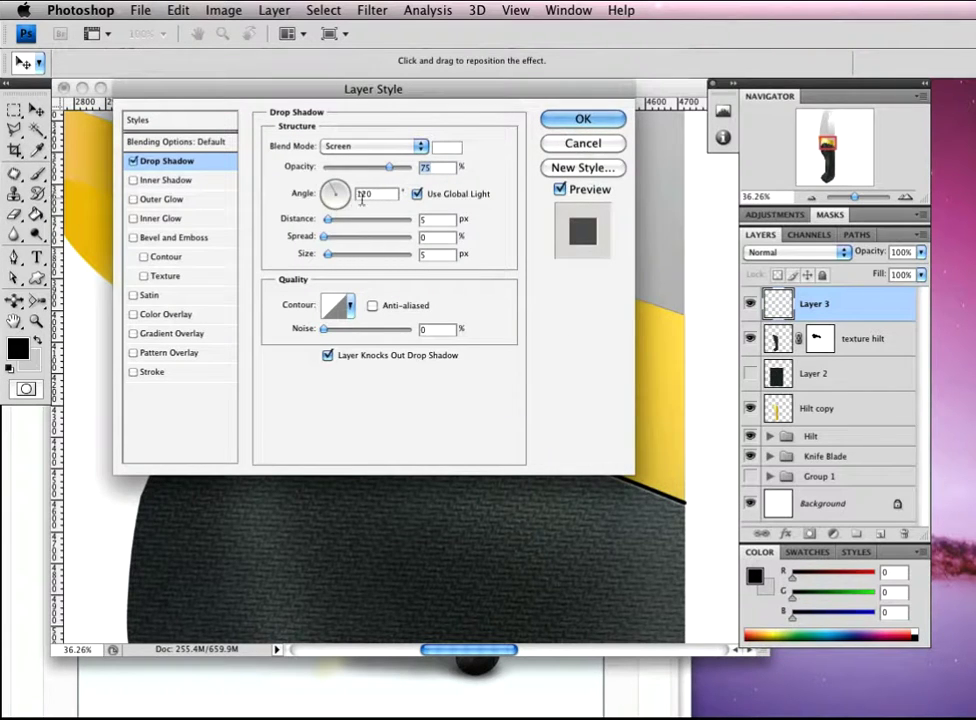
Turn off global light for Layer 3's drop shadow and set its angle to -90°, distance to 2 px and size to 2 px
{"action": "left_click", "coordinate": [418, 196]}
{"action": "type", "text": "-90"}
{"action": "key", "text": "Tab"}
{"action": "type", "text": "2"}
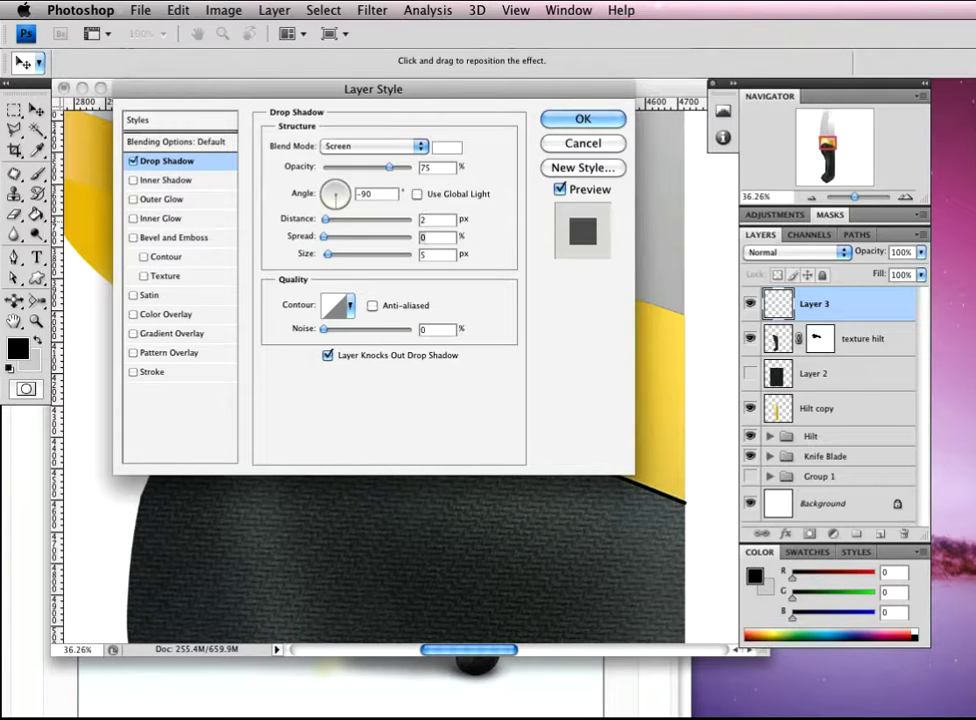
{"action": "key", "text": "Tab"}
{"action": "key", "text": "Tab"}
{"action": "type", "text": "2"}
{"action": "left_click", "coordinate": [583, 123]}
{"action": "key", "text": "p"}
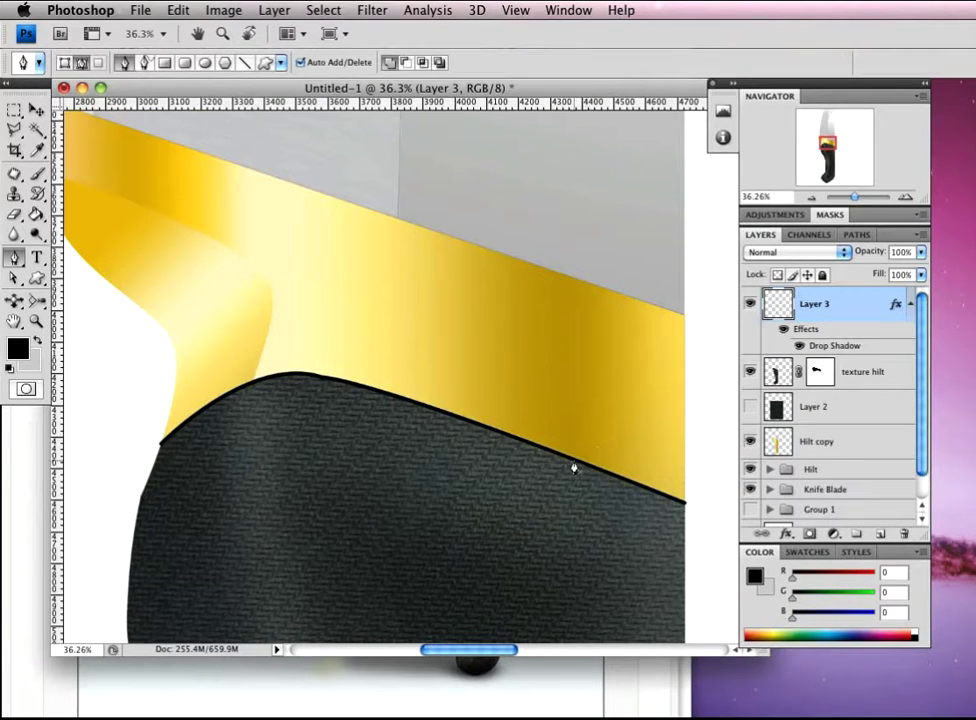
Reopen Layer 3's drop shadow settings and set the distance to 8 px, checking the highlight along the guard-grip line
{"action": "double_click", "coordinate": [851, 313]}
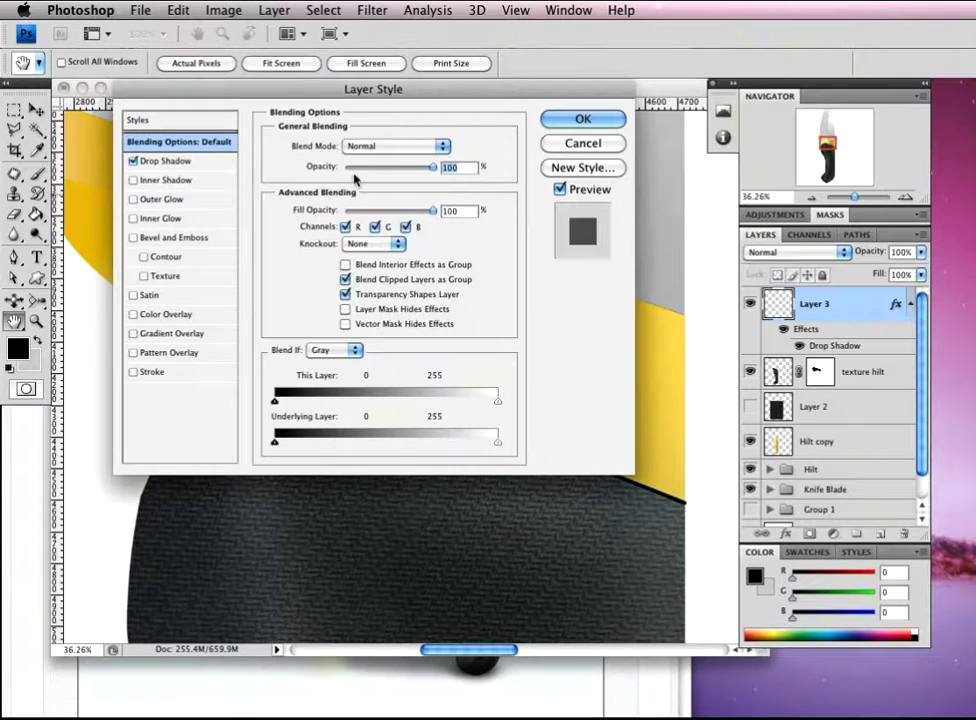
{"action": "left_click", "coordinate": [193, 167]}
{"action": "left_click_drag", "start_coordinate": [381, 92], "coordinate": [912, 252]}
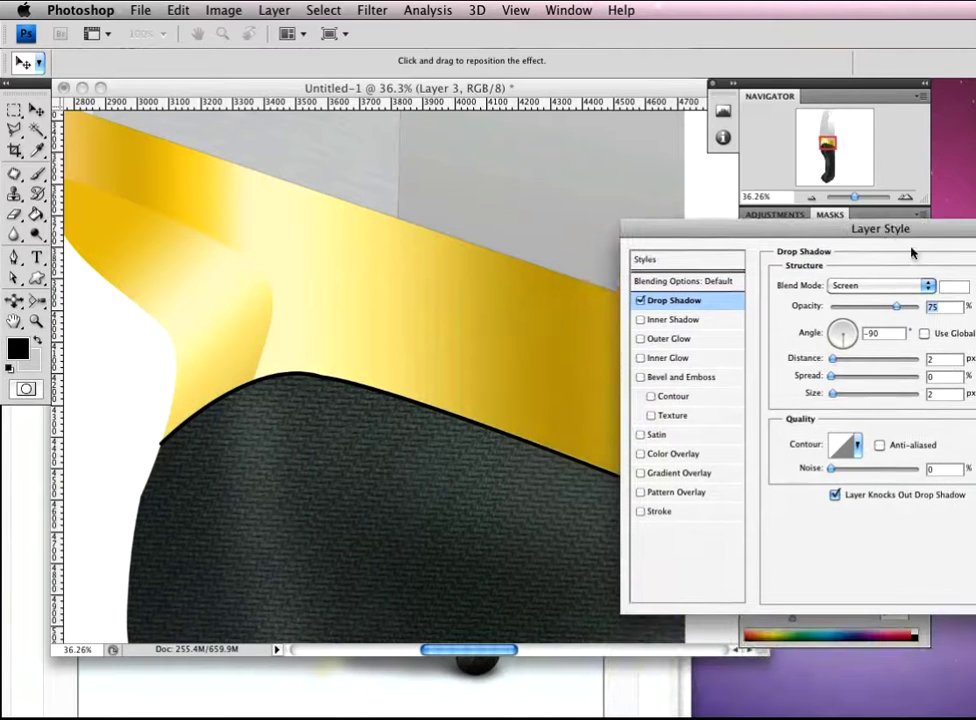
{"action": "double_click", "coordinate": [929, 359]}
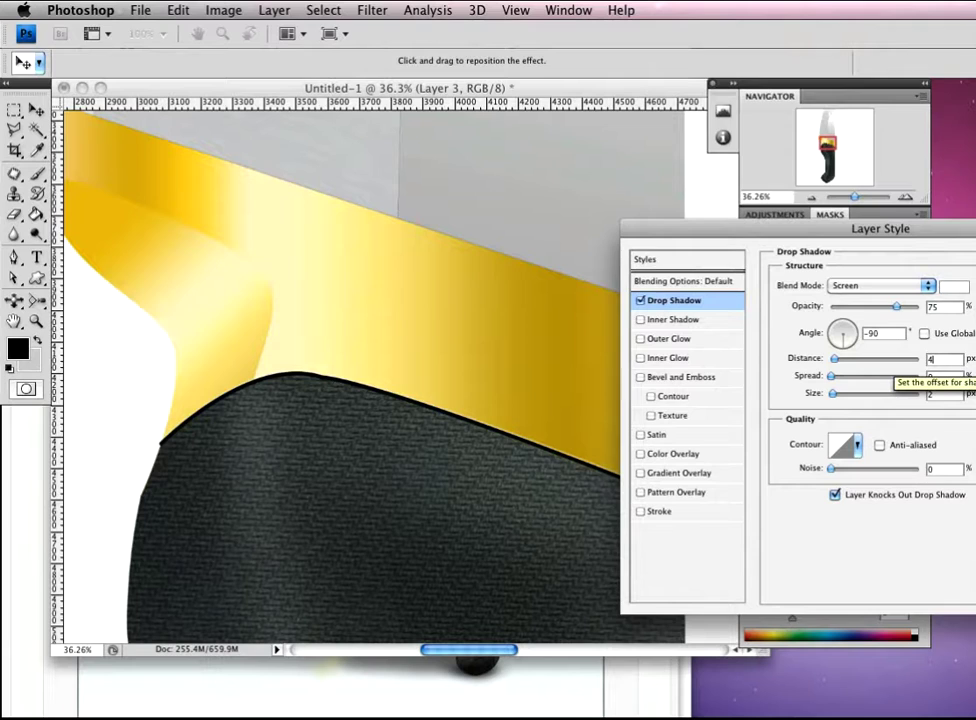
{"action": "key", "text": "Tab"}
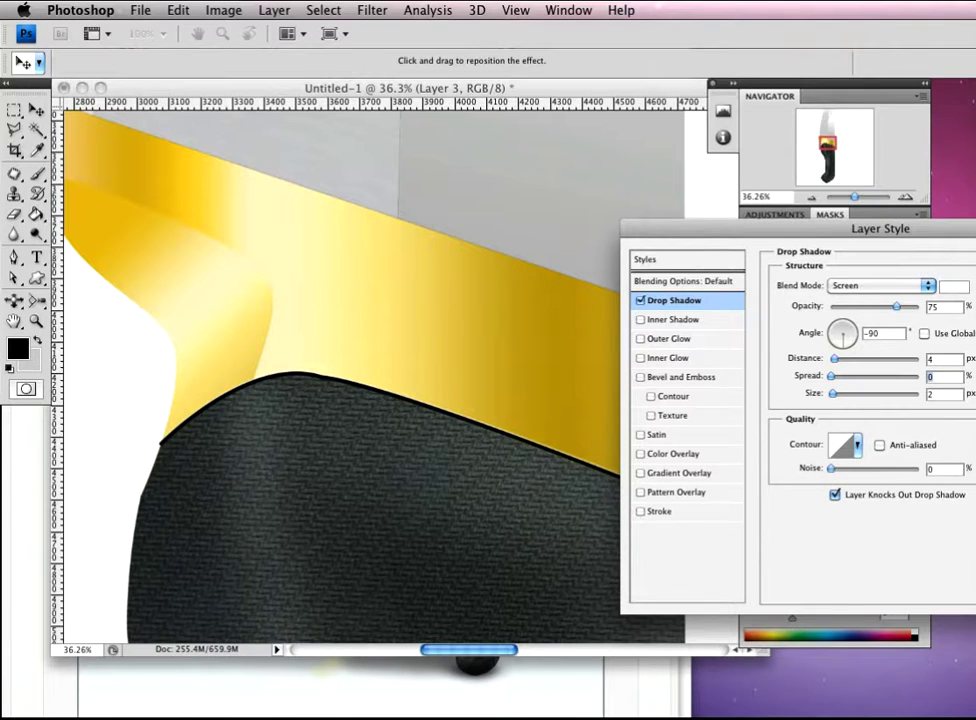
{"action": "type", "text": "8"}
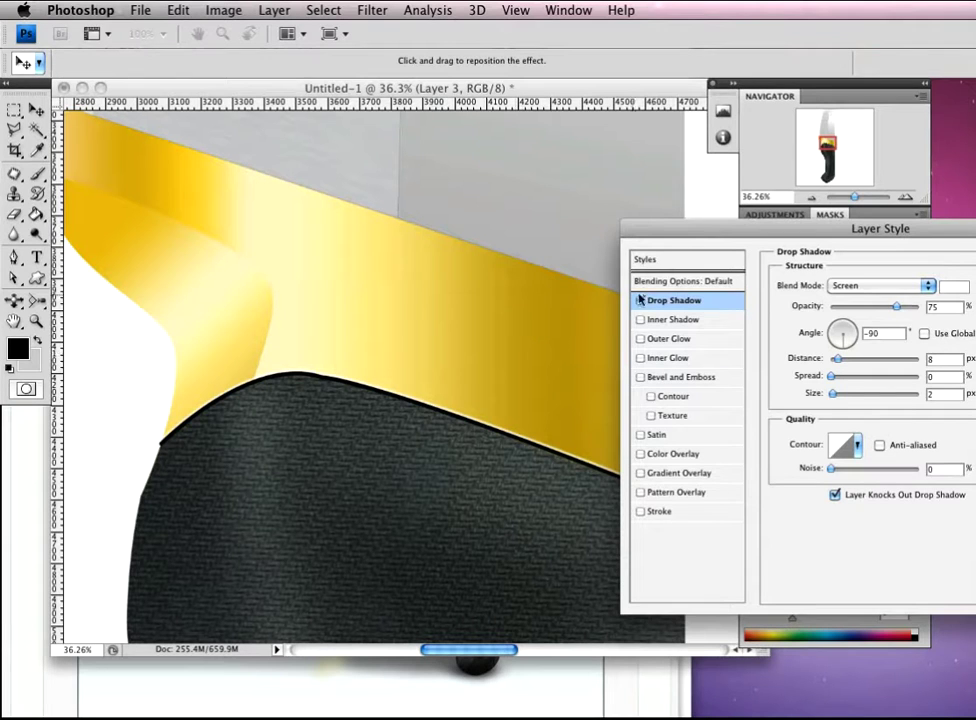
{"action": "left_click_drag", "start_coordinate": [704, 229], "coordinate": [751, 227]}
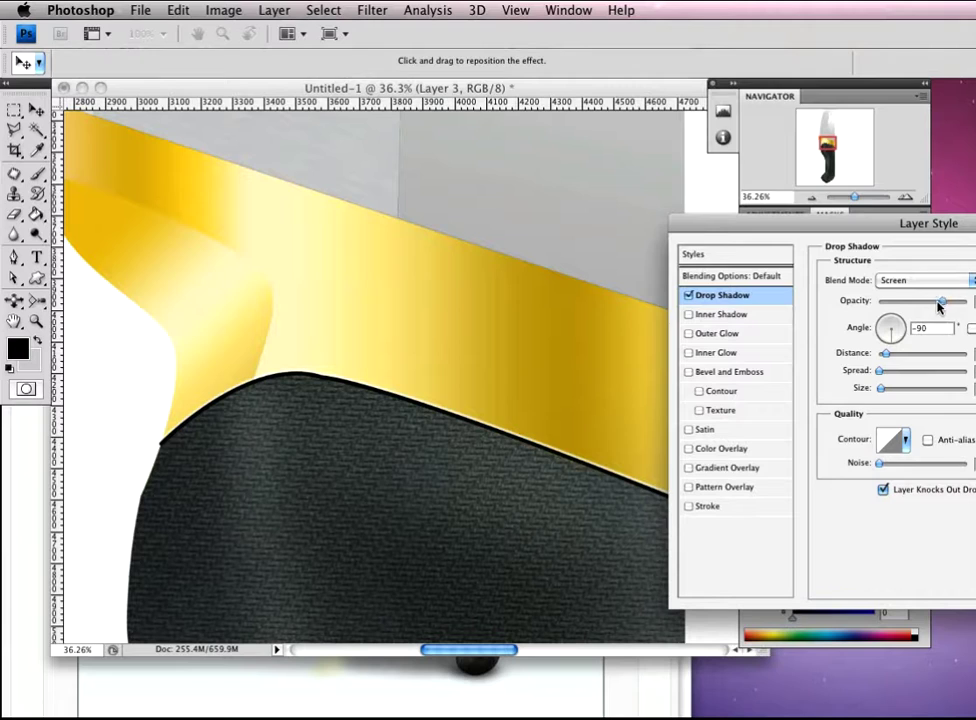
Set the drop shadow's size to 6 px and opacity to 77%, and apply the layer style
{"action": "mouse_move", "coordinate": [940, 306]}
{"action": "left_mouse_down"}
{"action": "mouse_move", "coordinate": [918, 306]}
{"action": "mouse_move", "coordinate": [932, 307]}
{"action": "left_mouse_up"}
{"action": "left_click_drag", "start_coordinate": [937, 306], "coordinate": [940, 306]}
{"action": "left_click_drag", "start_coordinate": [965, 224], "coordinate": [538, 169]}
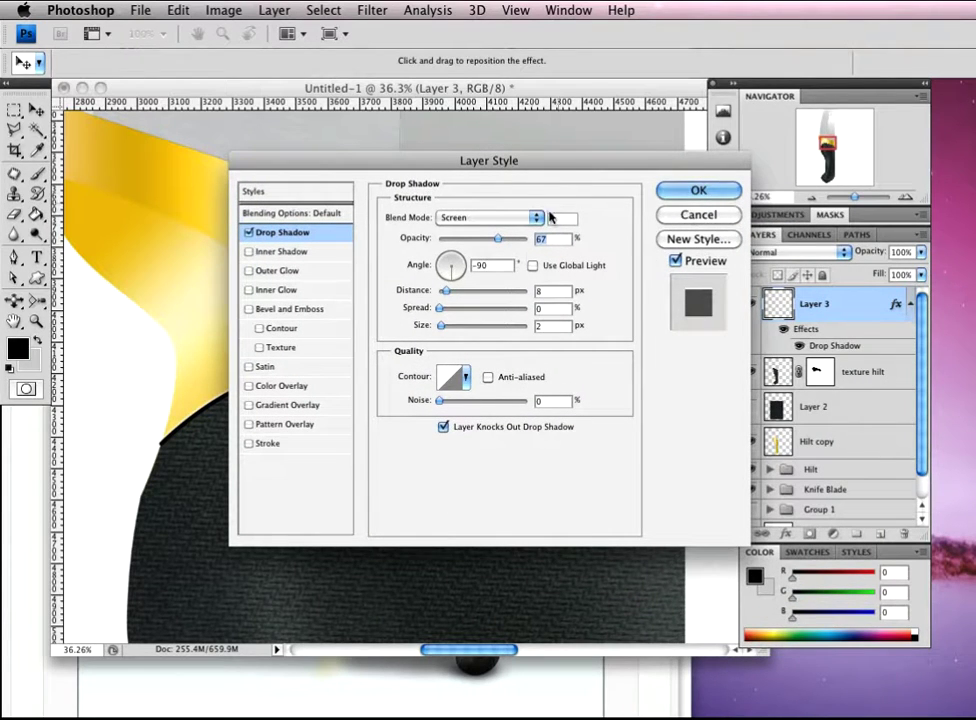
{"action": "left_click_drag", "start_coordinate": [590, 163], "coordinate": [794, 166]}
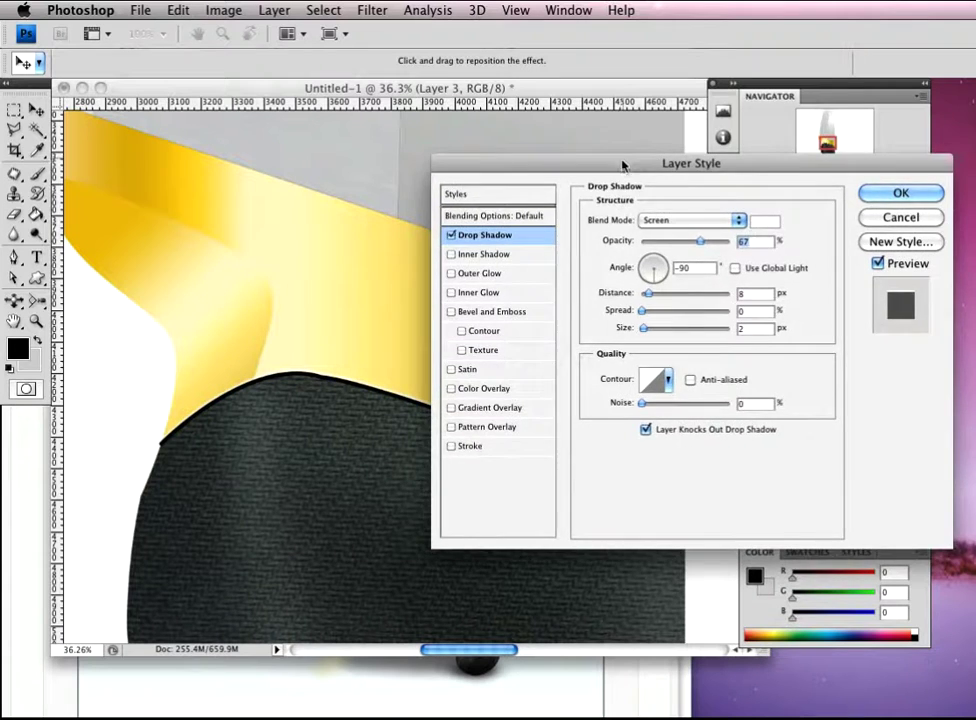
{"action": "left_click_drag", "start_coordinate": [627, 163], "coordinate": [806, 176]}
{"action": "left_click_drag", "start_coordinate": [837, 321], "coordinate": [843, 321]}
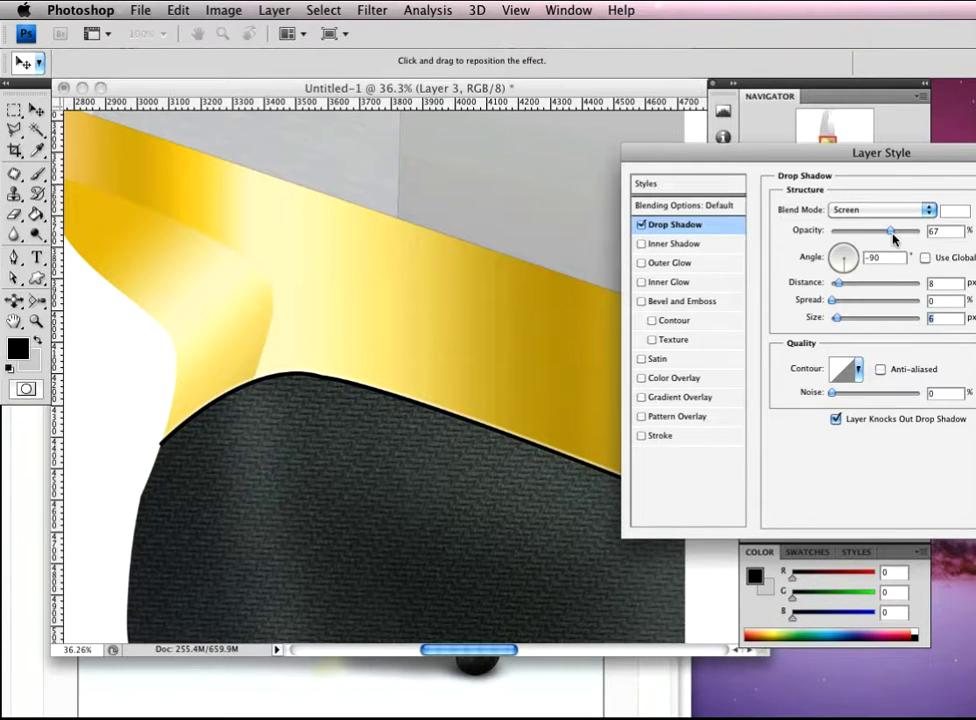
{"action": "left_click_drag", "start_coordinate": [893, 237], "coordinate": [899, 237]}
{"action": "left_click_drag", "start_coordinate": [864, 153], "coordinate": [377, 37]}
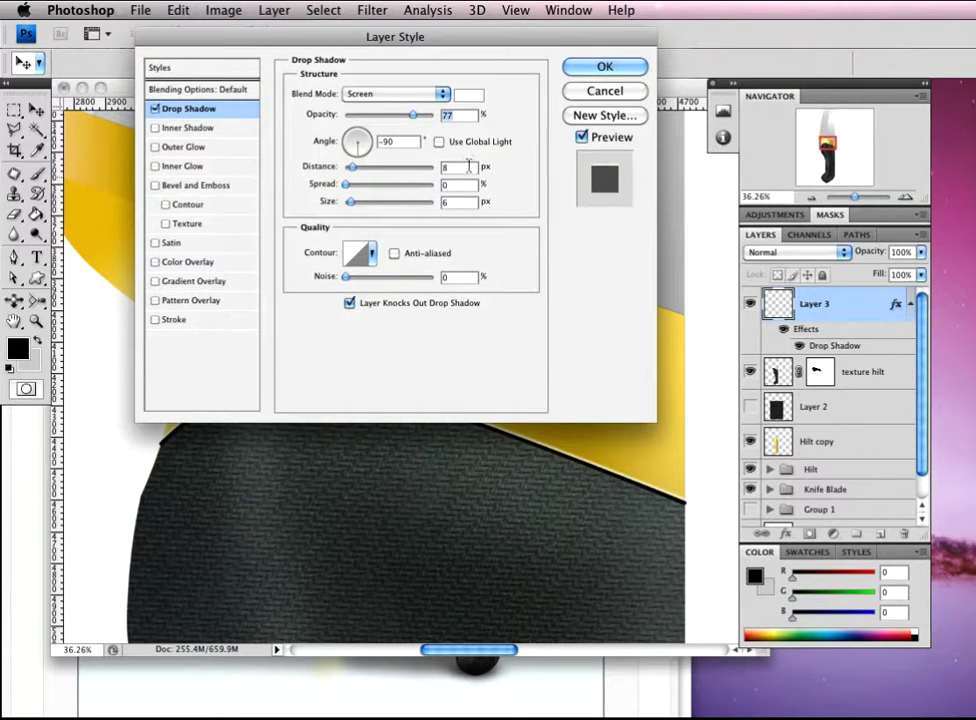
{"action": "left_click", "coordinate": [605, 66]}
{"action": "key", "text": "p"}
Hide the Hilt group and switch the Hilt copy layer off and on to check what it contains
{"action": "key", "text": "z"}
{"action": "left_click", "coordinate": [353, 428], "text": "alt"}
{"action": "left_click_drag", "start_coordinate": [353, 428], "coordinate": [368, 460]}
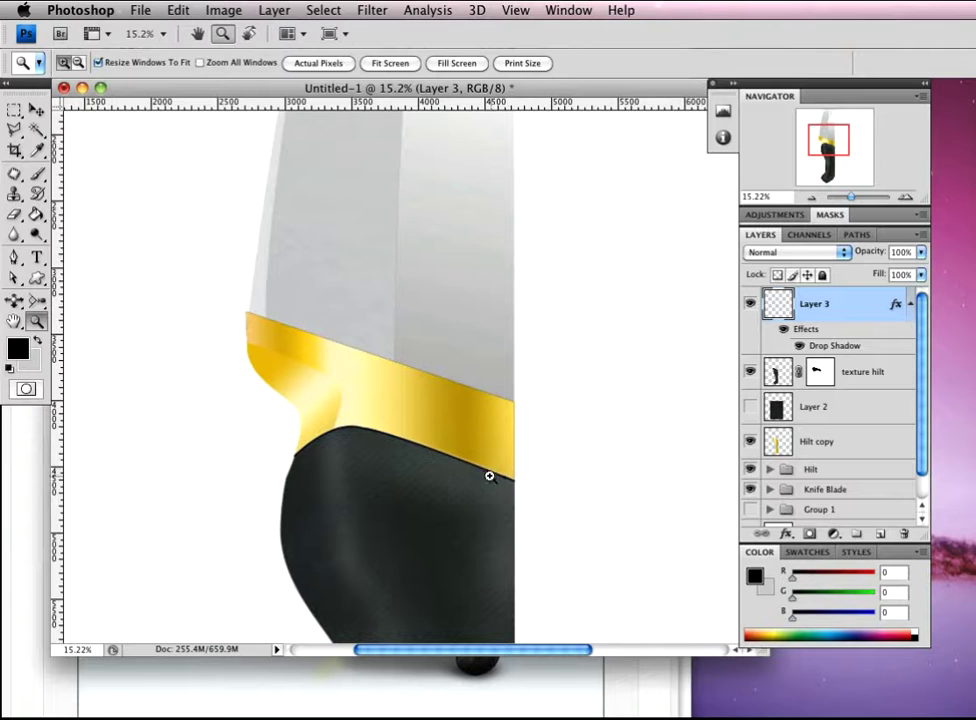
{"action": "left_click_drag", "start_coordinate": [451, 467], "coordinate": [394, 451]}
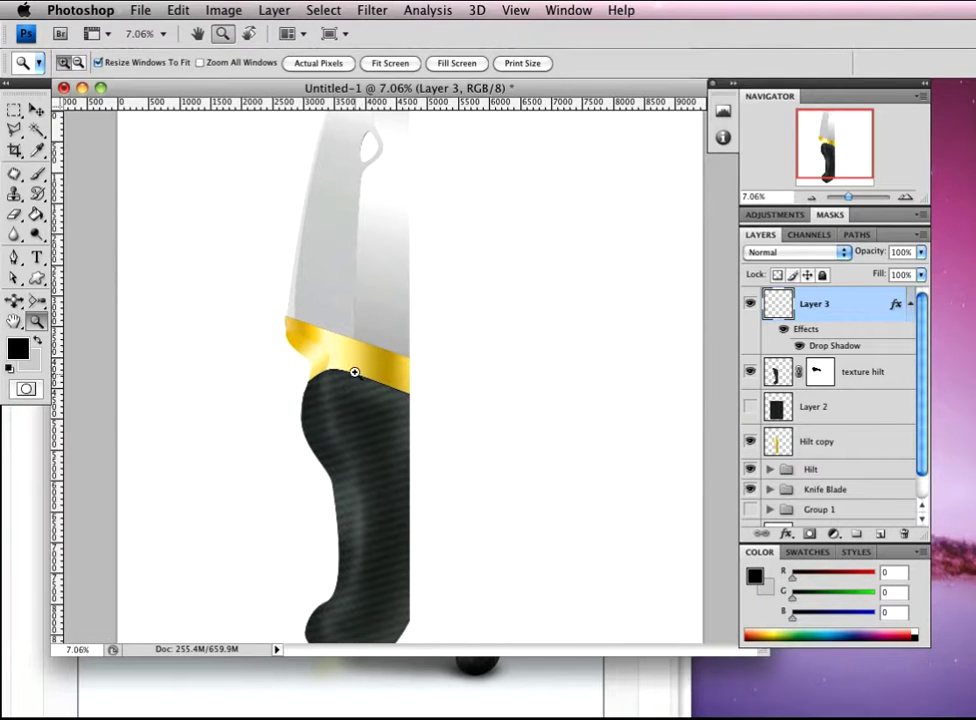
{"action": "left_click_drag", "start_coordinate": [352, 365], "coordinate": [451, 397]}
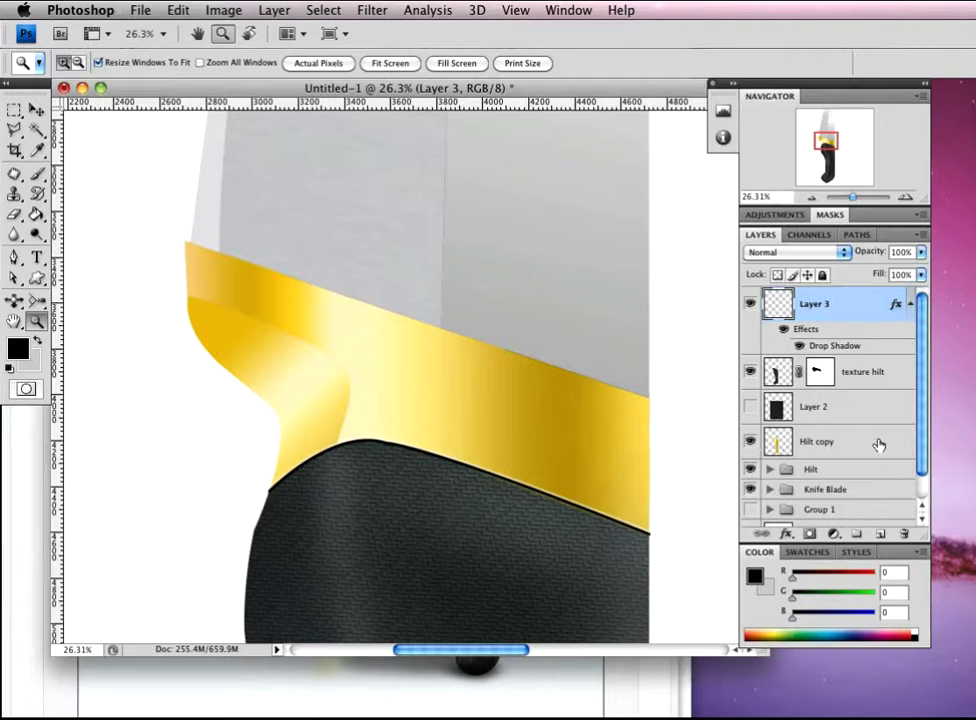
{"action": "left_click", "coordinate": [750, 470]}
{"action": "left_click", "coordinate": [750, 441]}
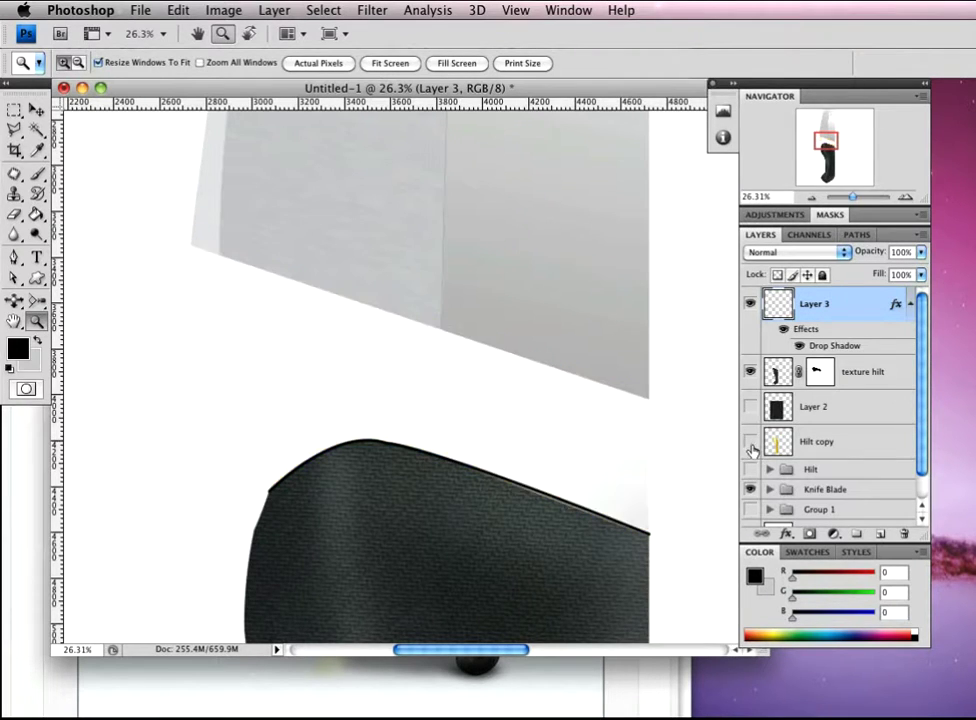
{"action": "left_click", "coordinate": [750, 441]}
Duplicate the Hilt copy layer and rename the duplicate as noise hilt
{"action": "left_click", "coordinate": [856, 449]}
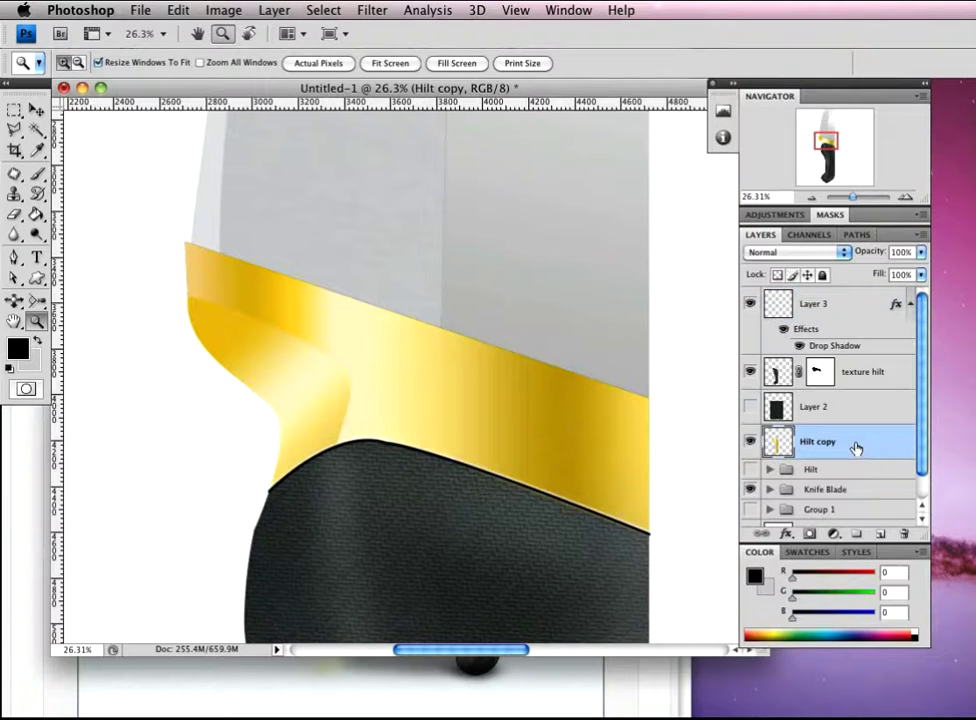
{"action": "key", "text": "super+j"}
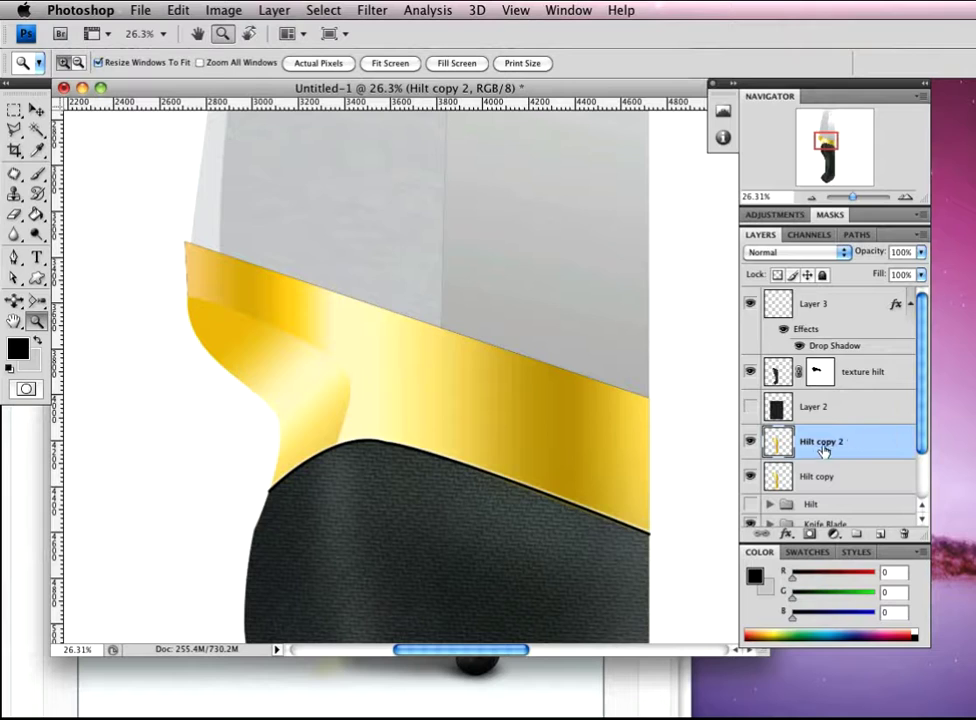
{"action": "double_click", "coordinate": [824, 446]}
{"action": "type", "text": "noise hilt"}
{"action": "key", "text": "Return"}
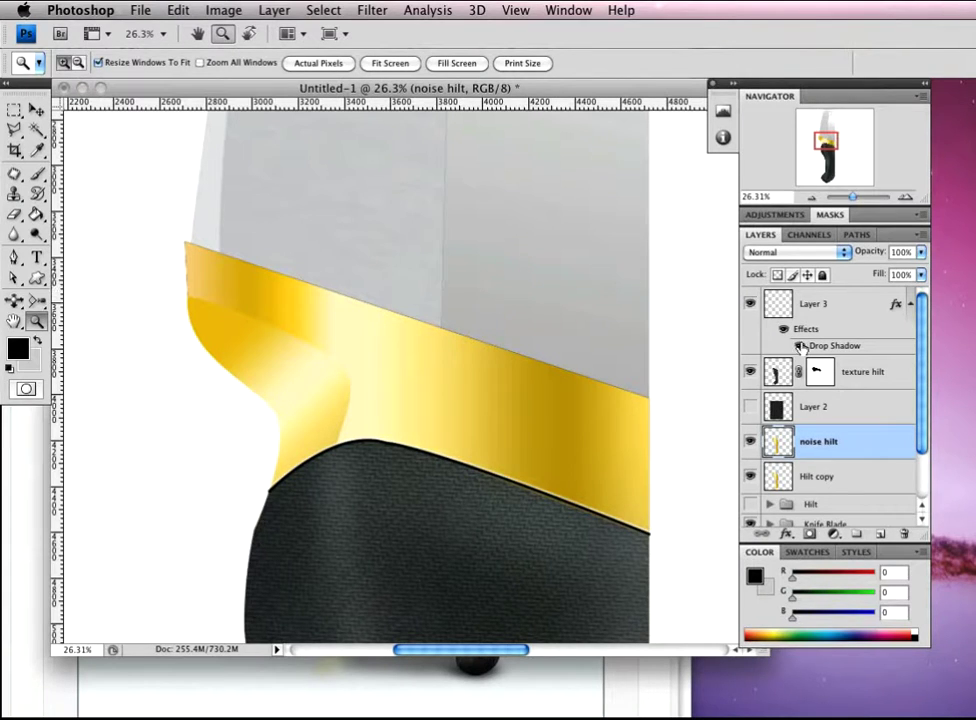
Load the noise hilt layer's outline as a selection and apply 400% Gaussian, monochromatic noise to it
{"action": "left_click", "coordinate": [597, 341]}
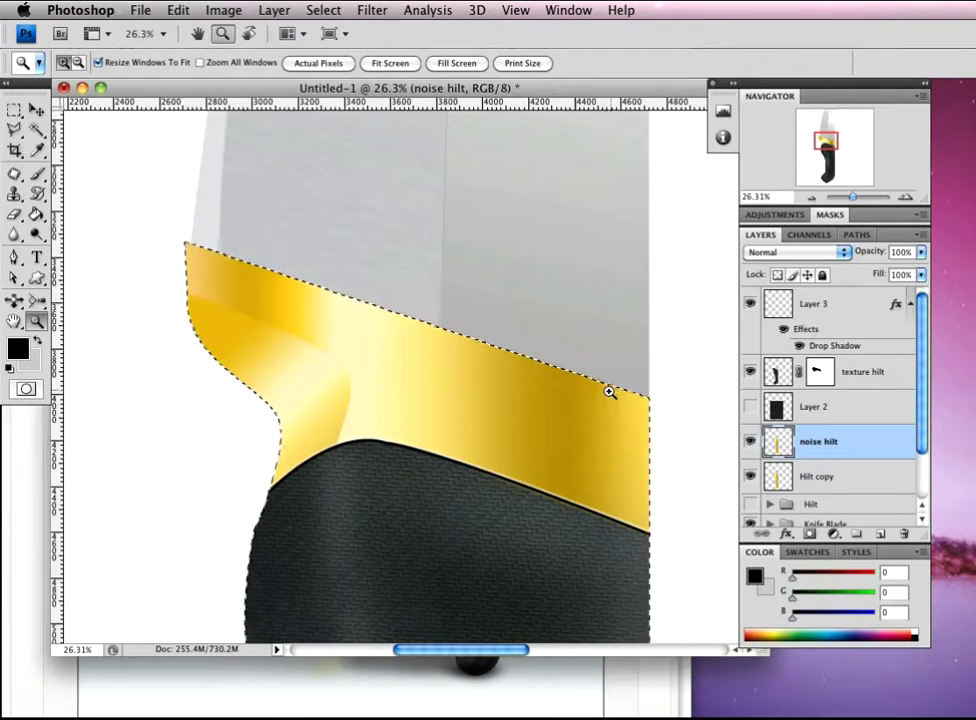
{"action": "left_click", "coordinate": [372, 10]}
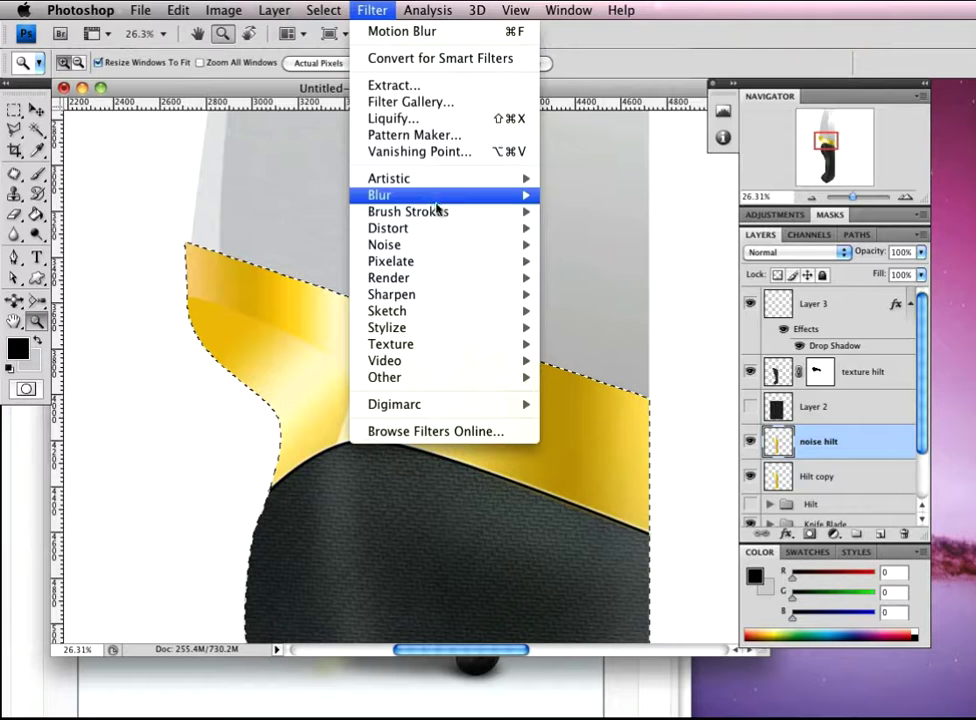
{"action": "mouse_move", "coordinate": [451, 249]}
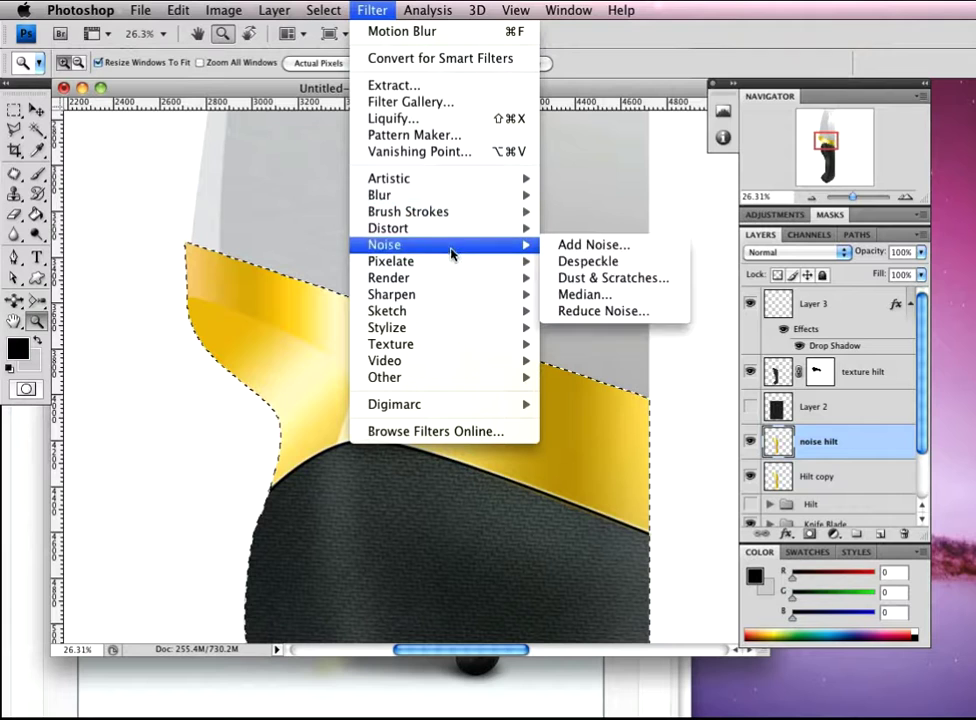
{"action": "left_click", "coordinate": [592, 245]}
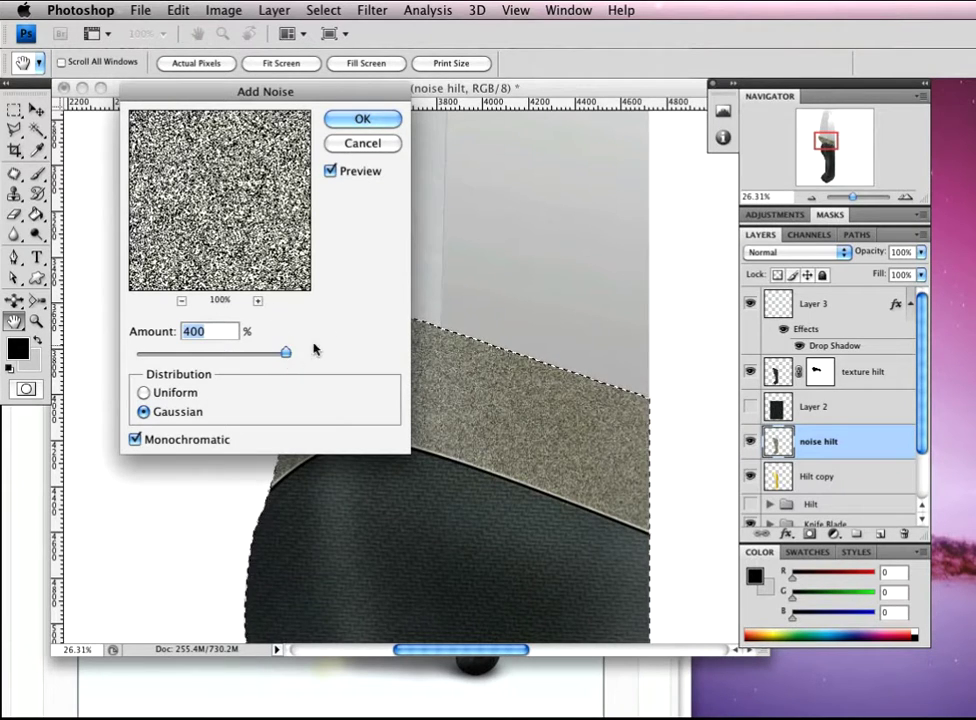
{"action": "left_click", "coordinate": [381, 119]}
{"action": "key", "text": "z"}
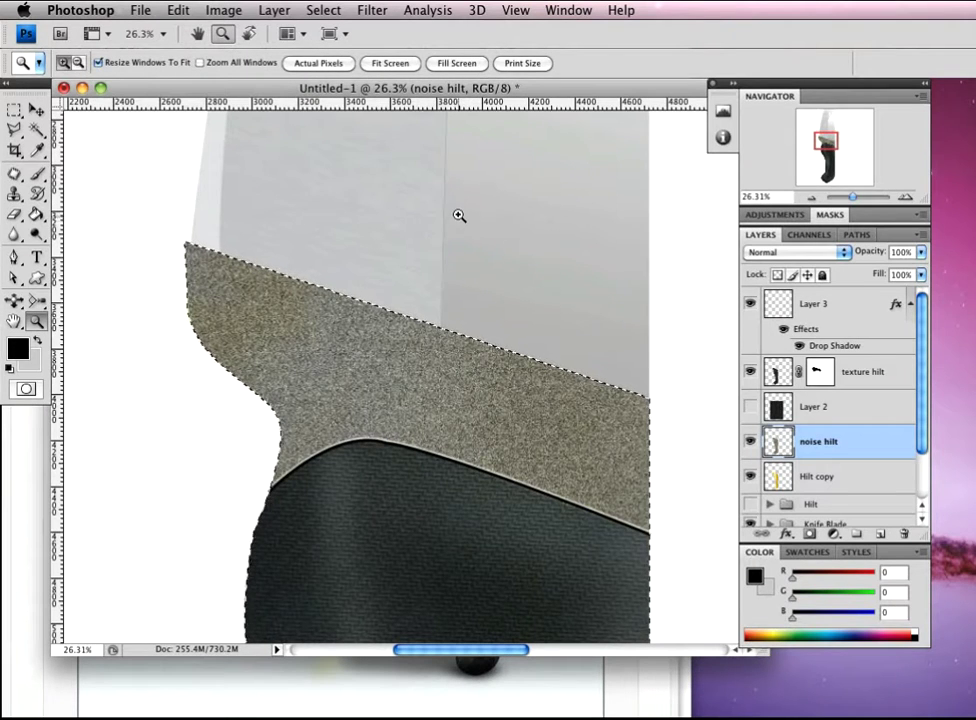
Apply the plain Blur filter to the selected noise on the noise hilt layer
{"action": "left_click", "coordinate": [372, 10]}
{"action": "mouse_move", "coordinate": [408, 200]}
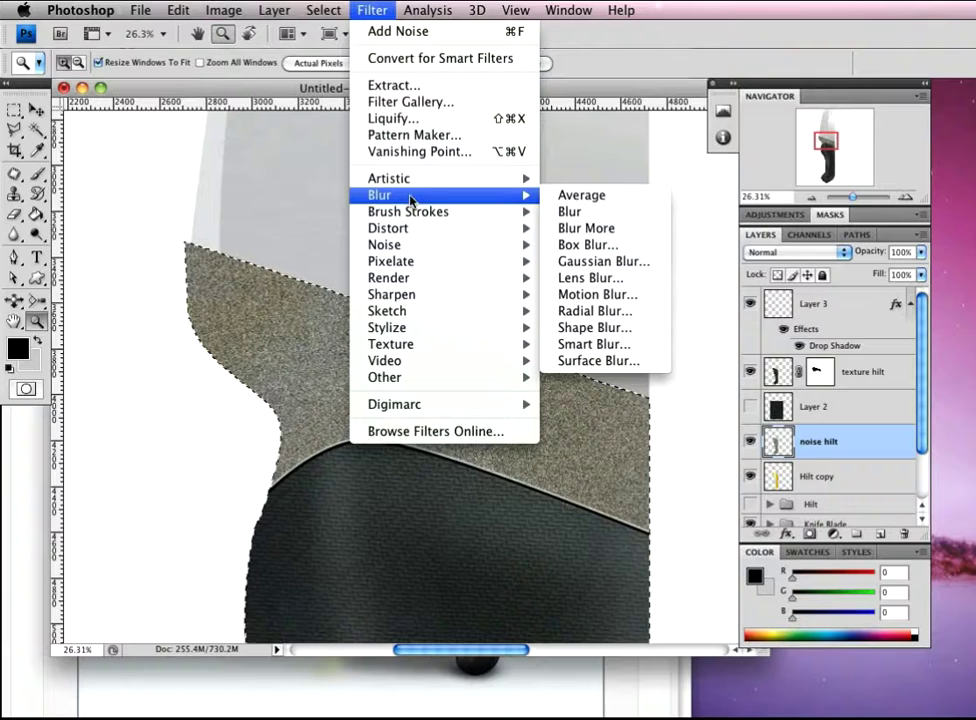
{"action": "left_click", "coordinate": [574, 211]}
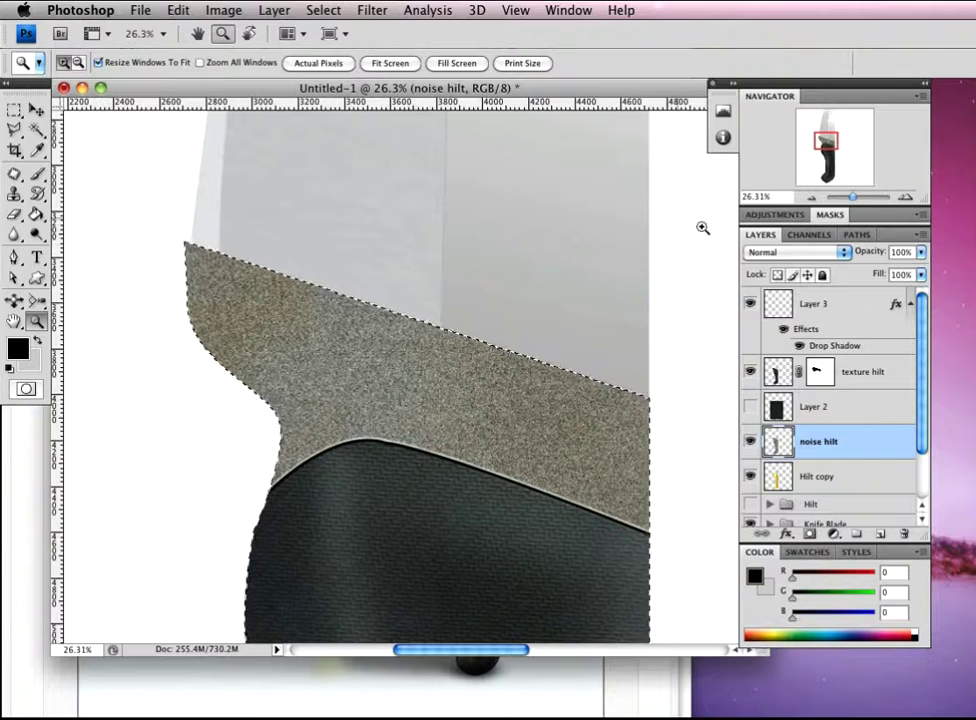
Set the noise hilt layer to Overlay blend mode with 30% opacity and clear the selection
{"action": "left_click", "coordinate": [795, 252]}
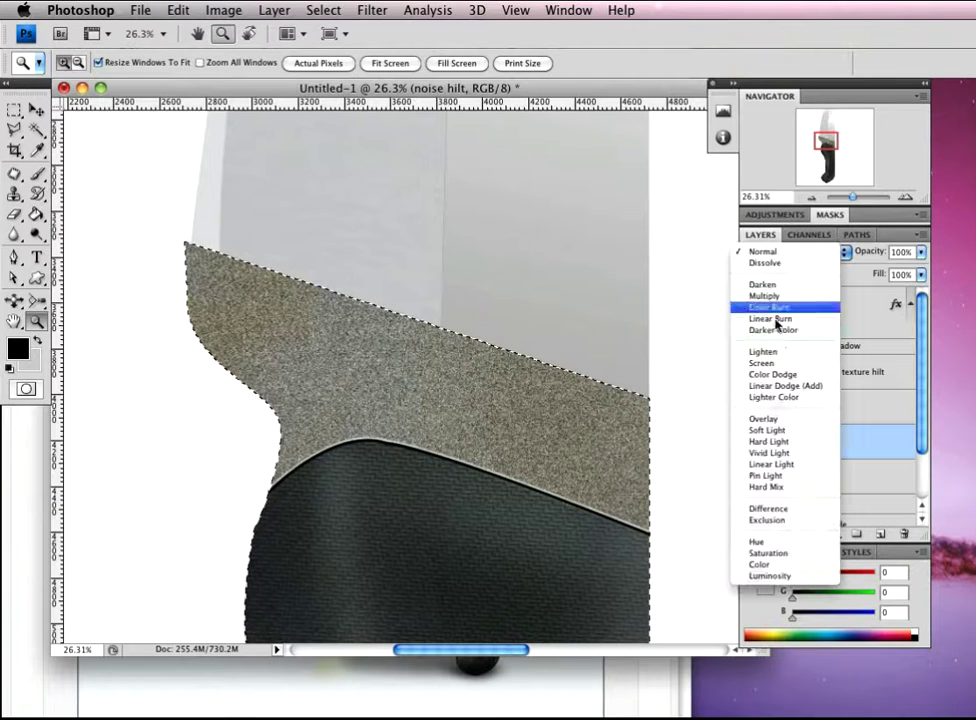
{"action": "left_click", "coordinate": [776, 419]}
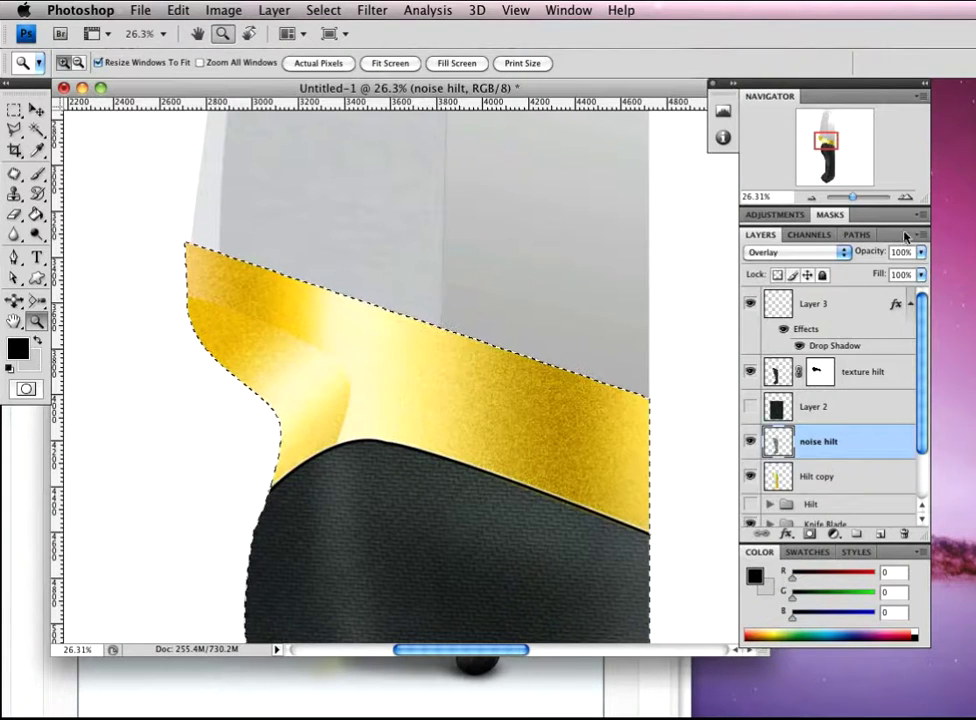
{"action": "left_click_drag", "start_coordinate": [872, 257], "coordinate": [810, 253]}
{"action": "key", "text": "super+d"}
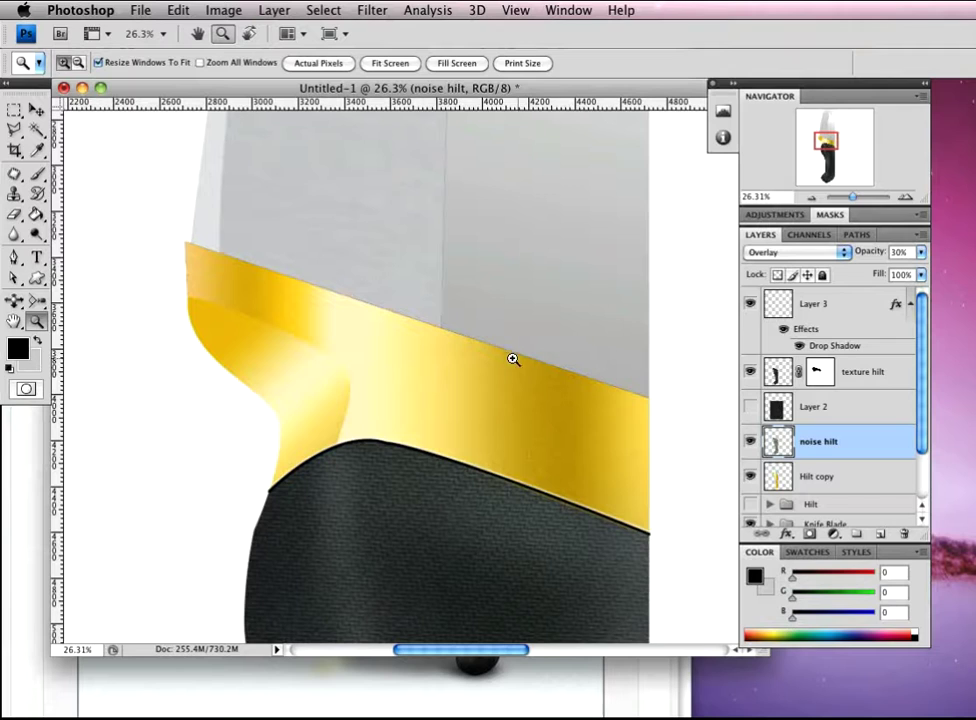
Group Layer 3, texture hilt, noise hilt, Hilt copy and the Knife Blade group into one new layer group
{"action": "key", "text": "alt"}
{"action": "left_click_drag", "start_coordinate": [461, 356], "coordinate": [450, 351]}
{"action": "left_click", "coordinate": [462, 355]}
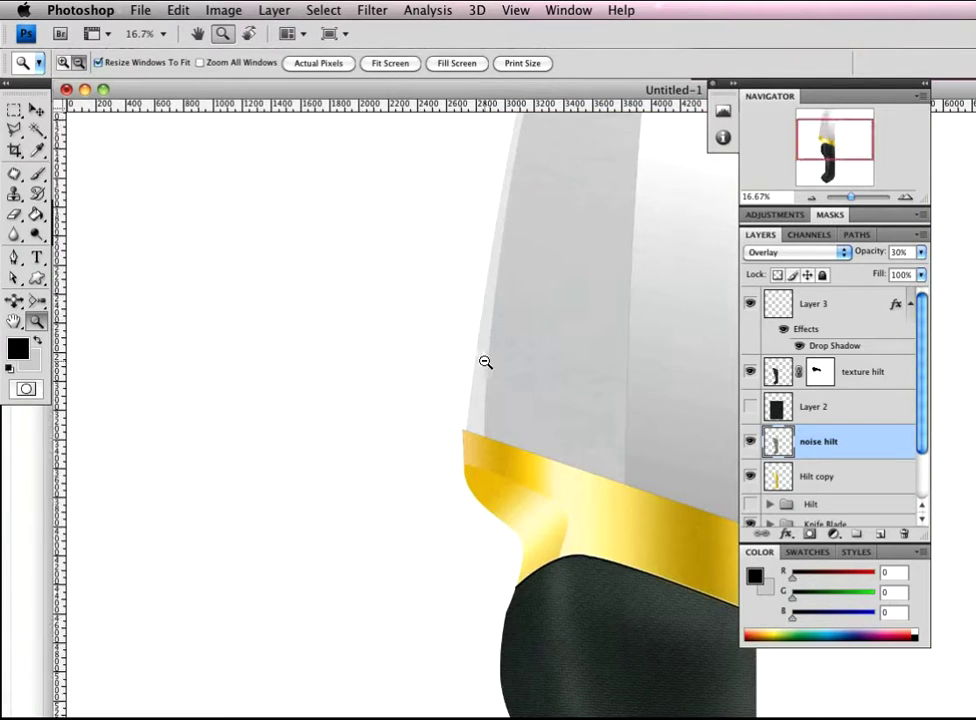
{"action": "left_click", "coordinate": [484, 365]}
{"action": "left_click", "coordinate": [484, 366]}
{"action": "left_click", "coordinate": [449, 378]}
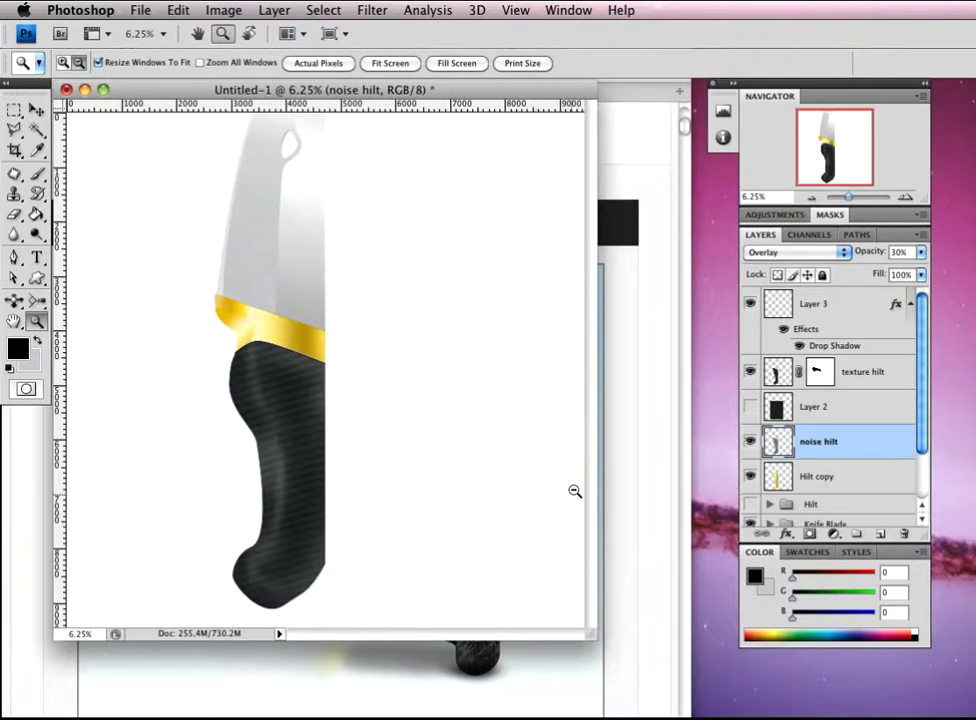
{"action": "left_click_drag", "start_coordinate": [590, 631], "coordinate": [761, 668]}
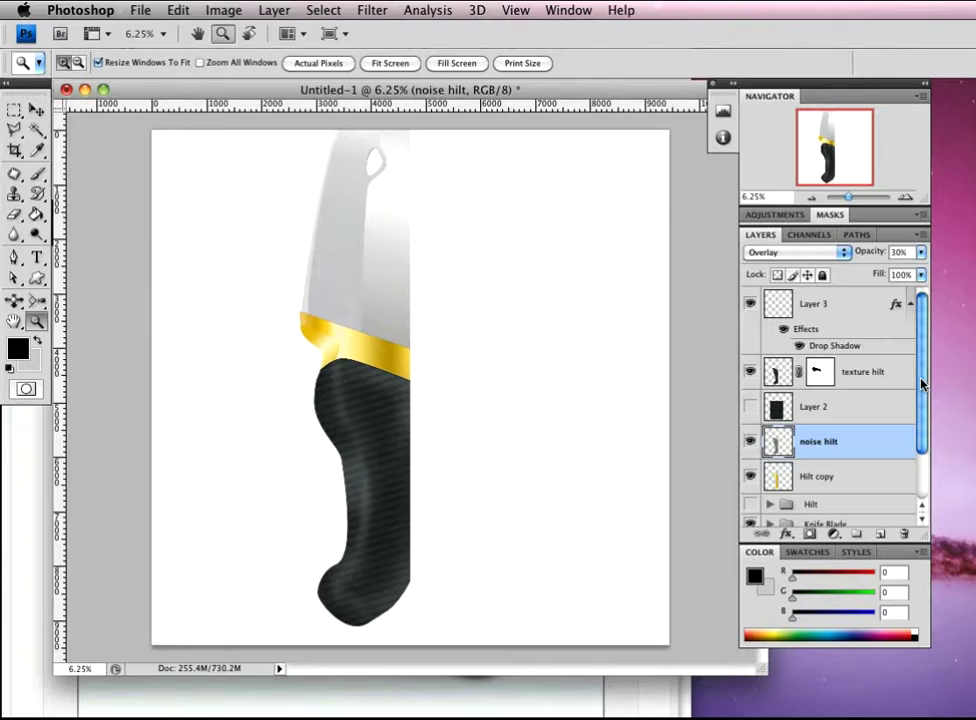
{"action": "left_click", "coordinate": [862, 305]}
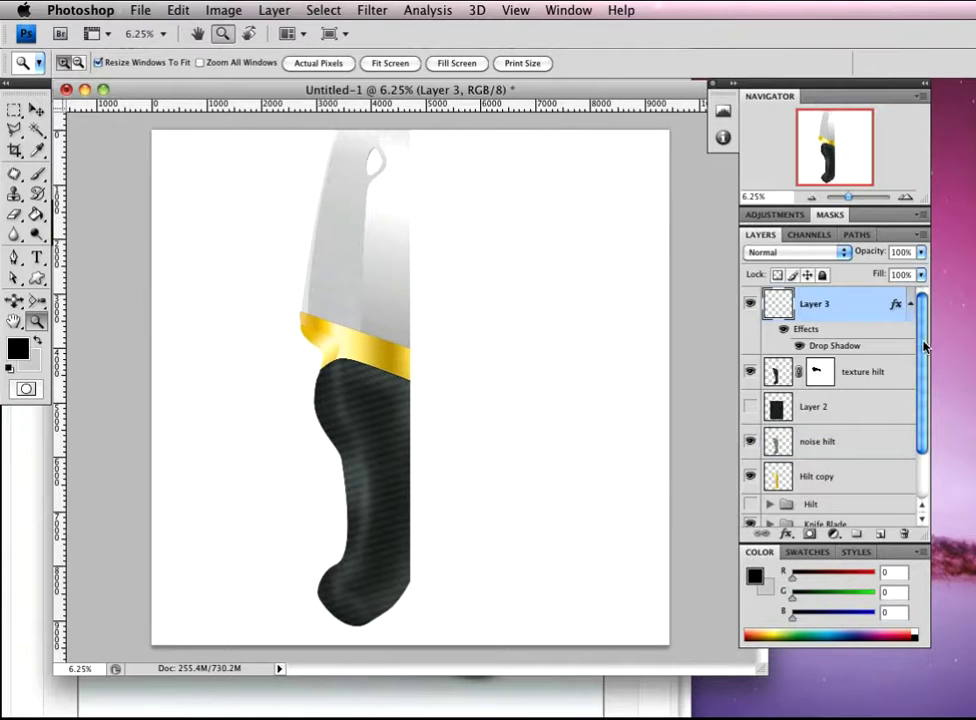
{"action": "left_click", "coordinate": [897, 375], "text": "shift"}
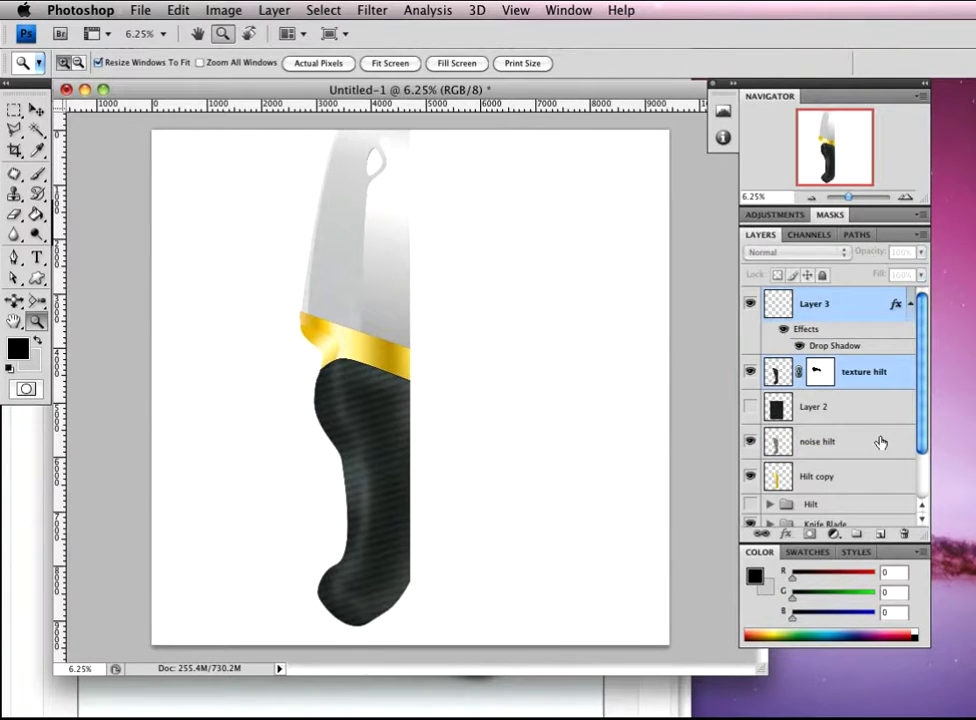
{"action": "left_click", "coordinate": [875, 444], "text": "super"}
{"action": "left_click", "coordinate": [874, 483], "text": "super"}
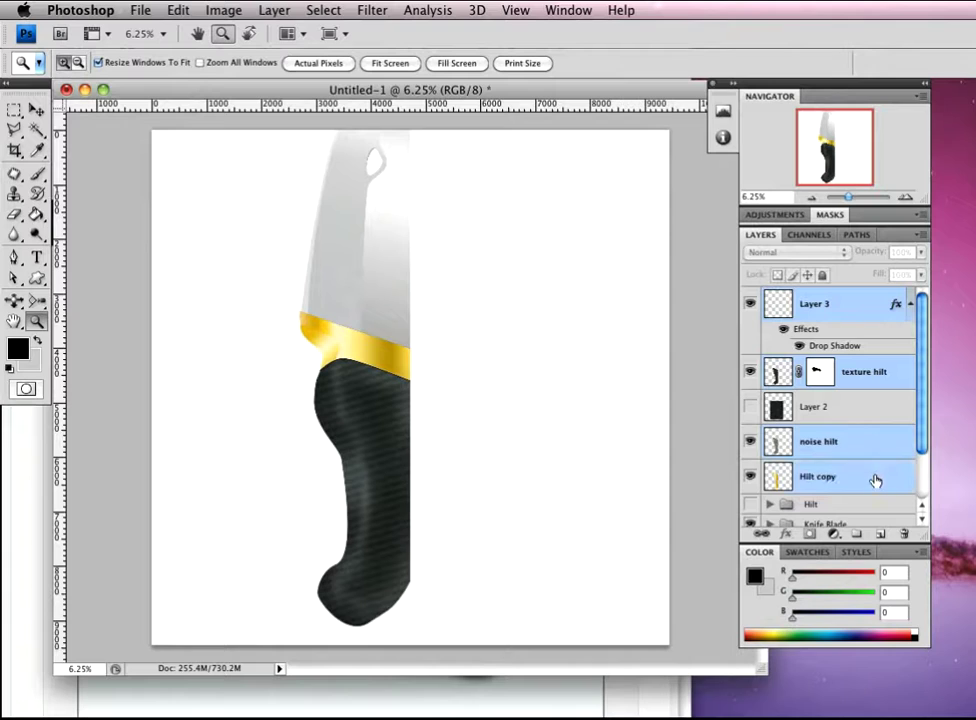
{"action": "left_click_drag", "start_coordinate": [919, 442], "coordinate": [906, 481]}
{"action": "left_click", "coordinate": [883, 464], "text": "super"}
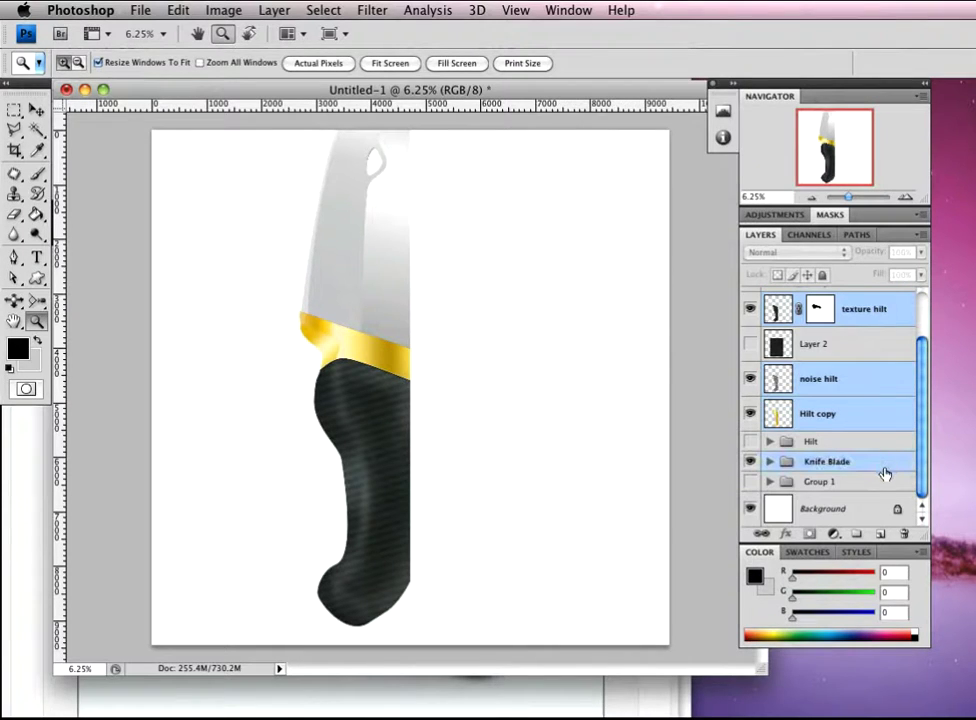
{"action": "key", "text": "super+g"}
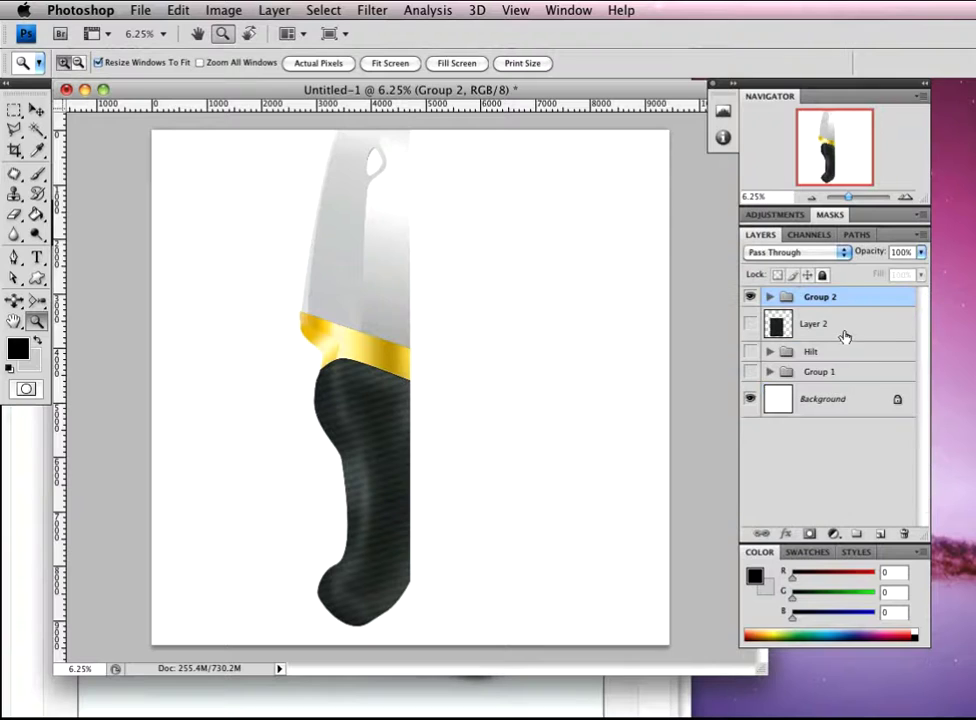
Make a merged single-layer copy of Group 2 and hide the original group
{"action": "left_click_drag", "start_coordinate": [892, 307], "coordinate": [896, 484]}
{"action": "left_click_drag", "start_coordinate": [805, 324], "coordinate": [818, 333]}
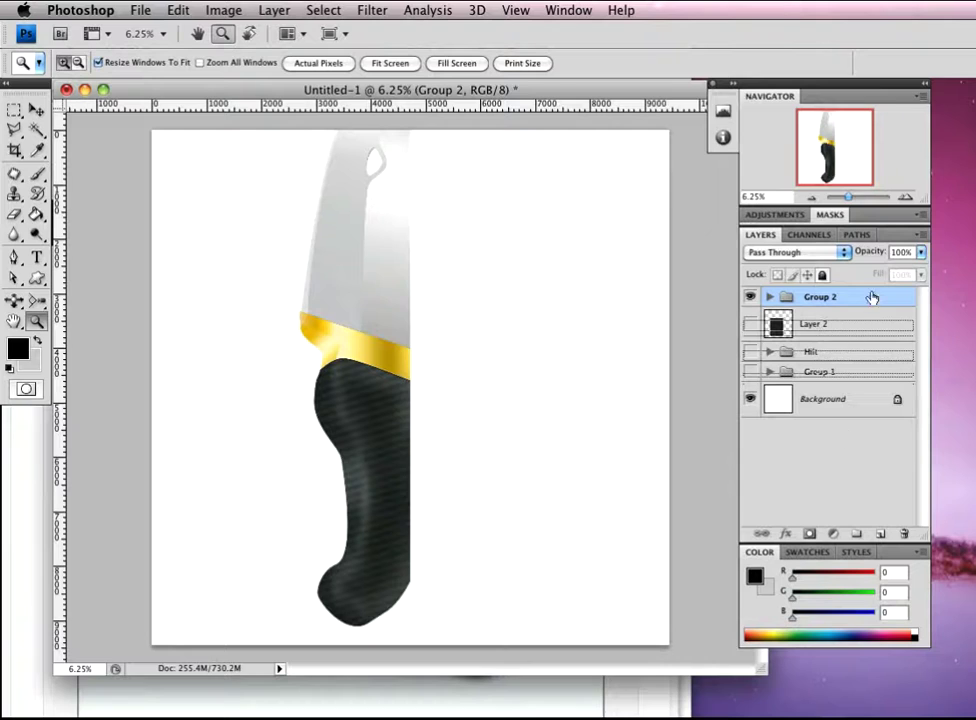
{"action": "left_click_drag", "start_coordinate": [874, 510], "coordinate": [882, 534]}
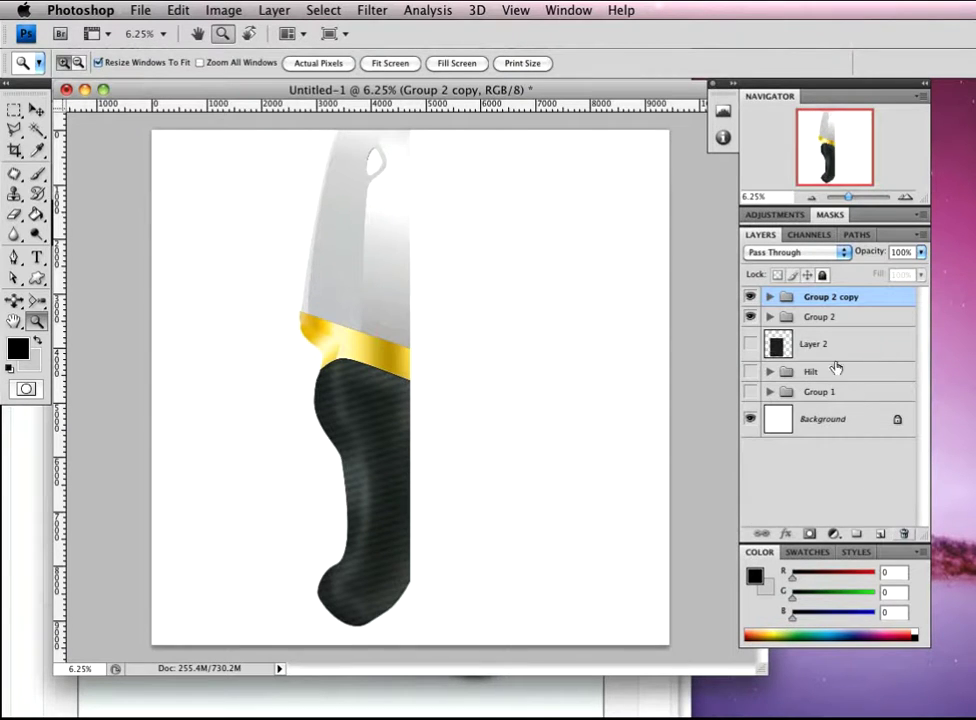
{"action": "left_click", "coordinate": [751, 316]}
{"action": "key", "text": "super+e"}
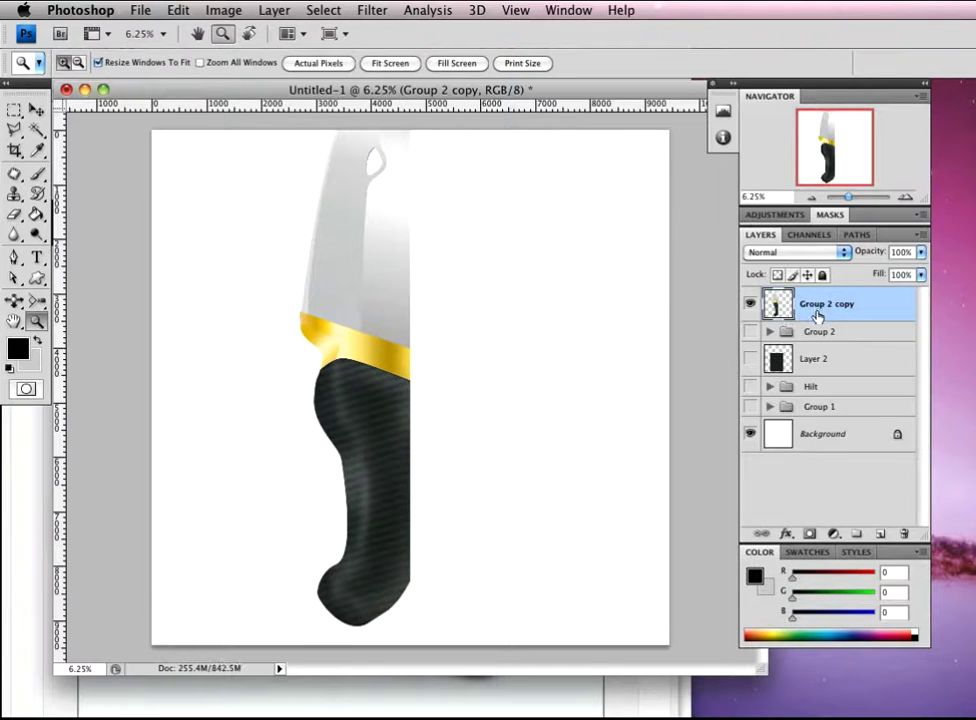
Transform the merged knife layer to a -45° rotation and 75.7% proportional scale, and position it fully inside the canvas near its centre
{"action": "key", "text": "super+t"}
{"action": "left_click_drag", "start_coordinate": [486, 623], "coordinate": [687, 488]}
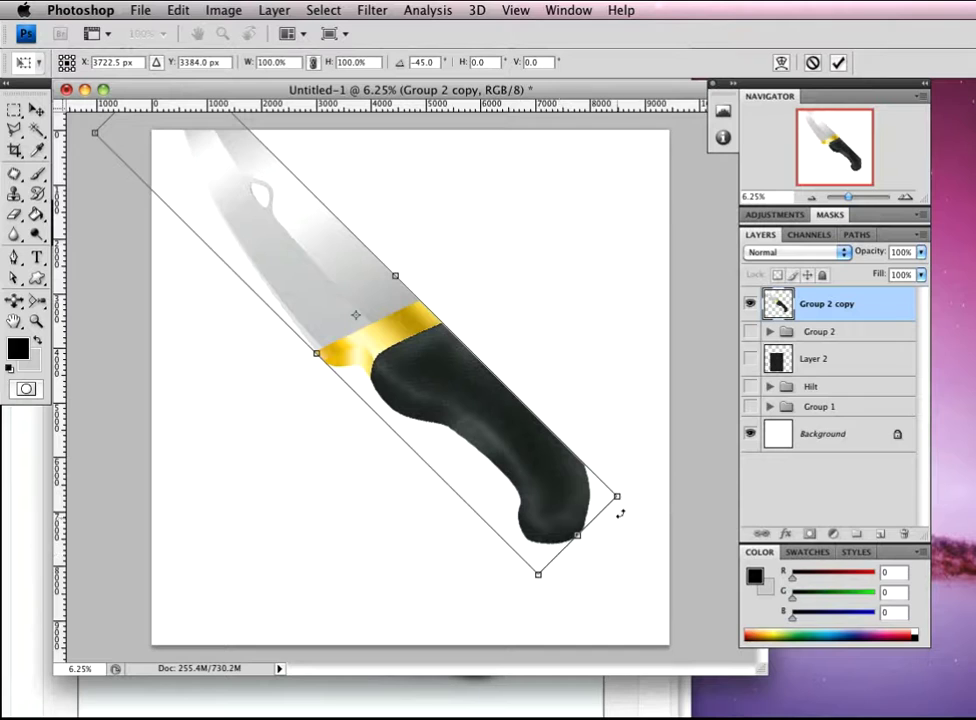
{"action": "left_click_drag", "start_coordinate": [617, 496], "coordinate": [555, 450]}
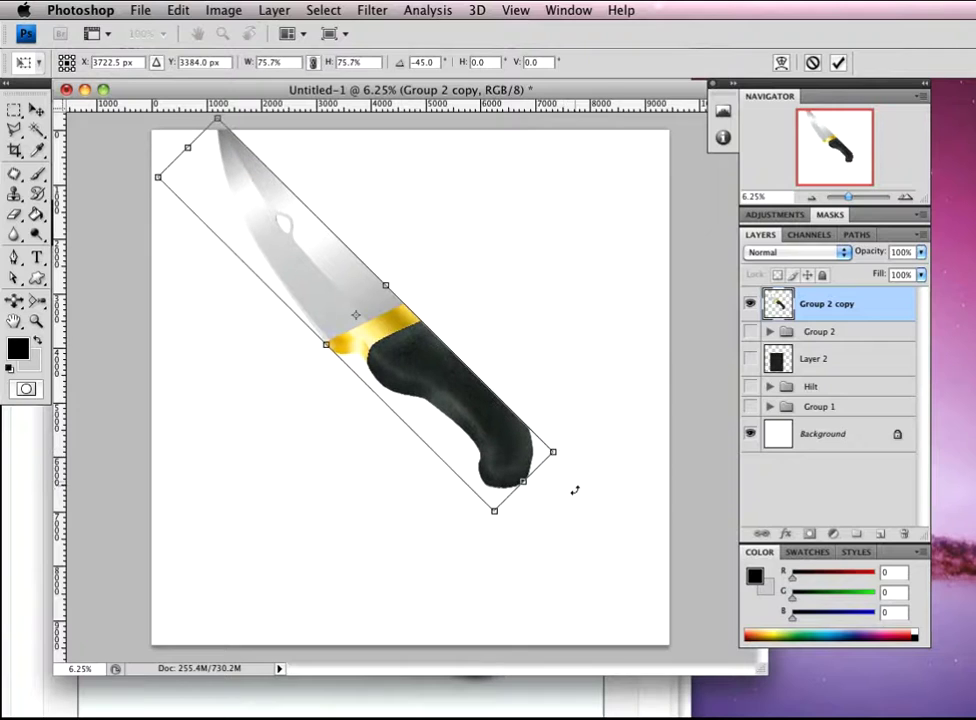
{"action": "key", "text": "super+space"}
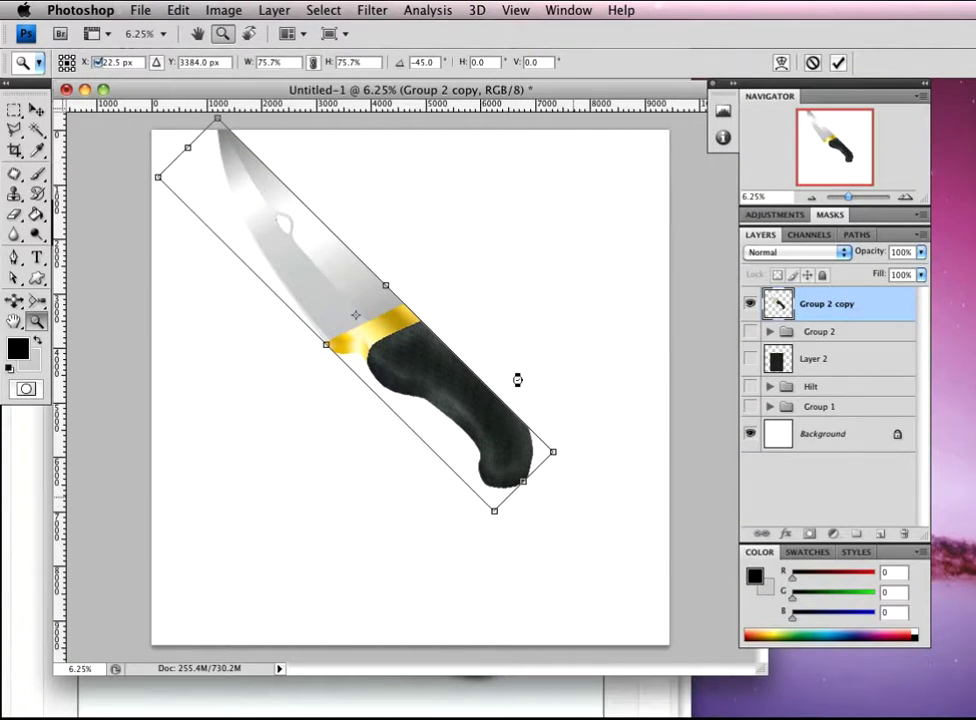
{"action": "key", "text": "Return"}
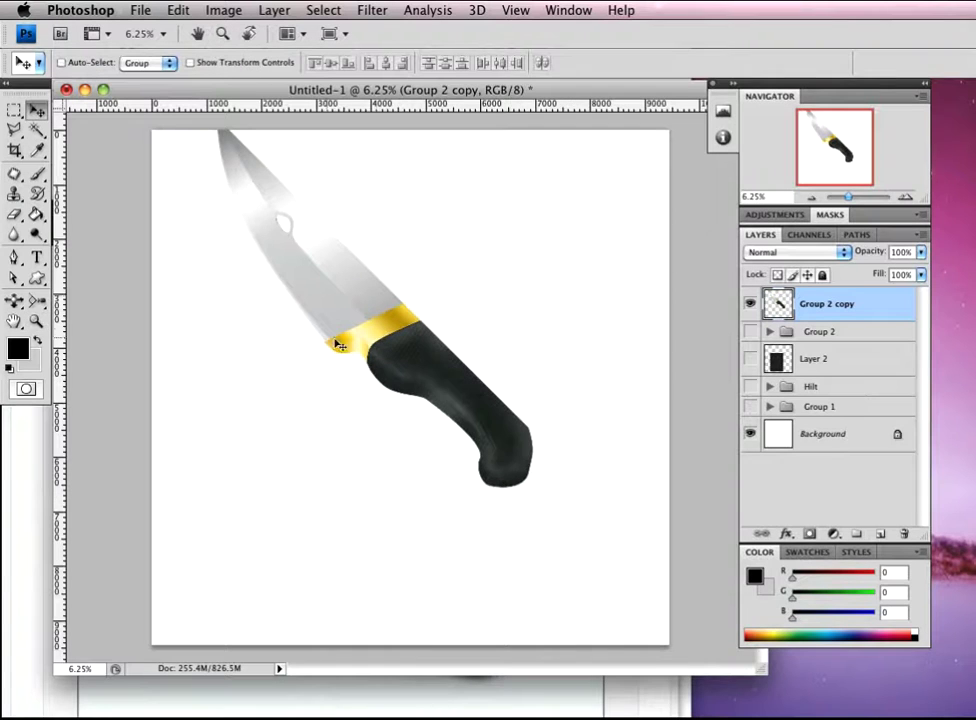
{"action": "left_click_drag", "start_coordinate": [366, 320], "coordinate": [399, 362]}
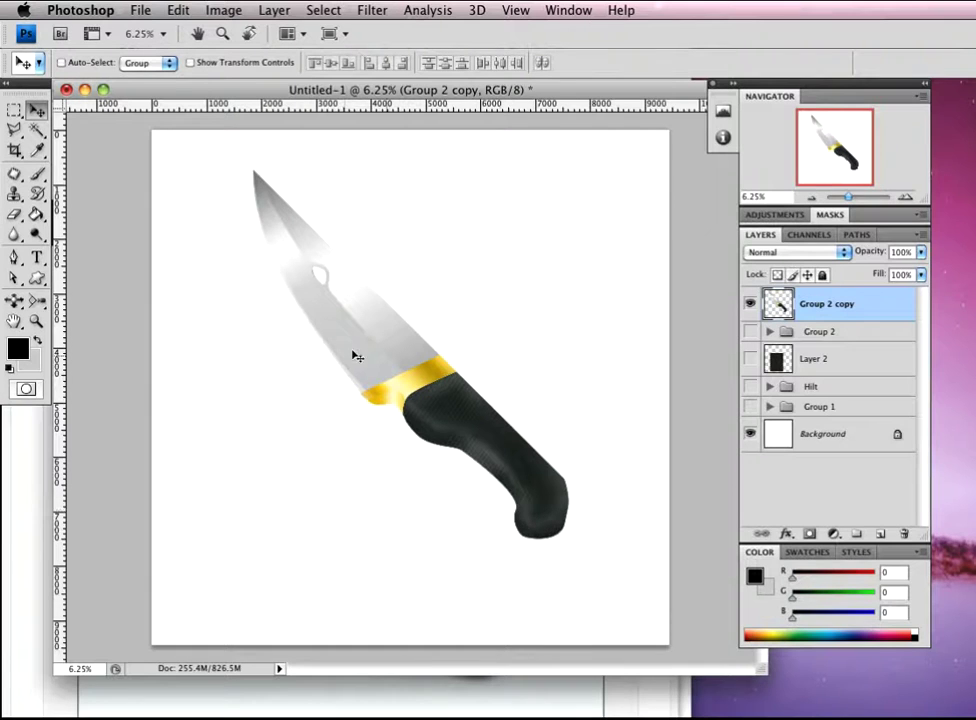
Examine the rotated knife's blade, guard and handle close up and as a whole
{"action": "key", "text": "z"}
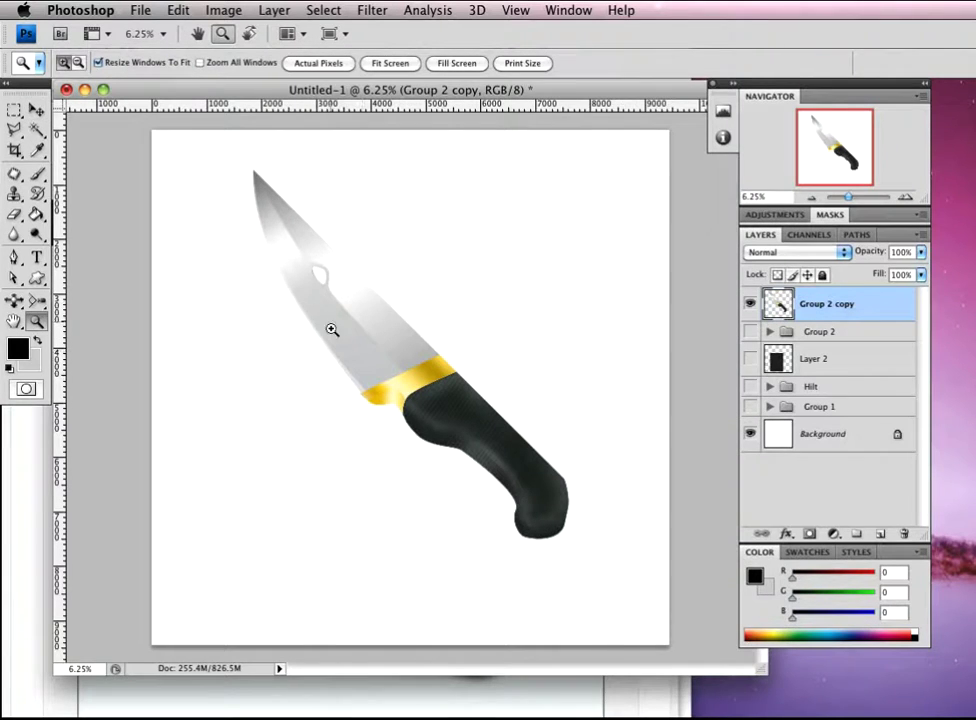
{"action": "left_click_drag", "start_coordinate": [304, 299], "coordinate": [346, 398]}
{"action": "key", "text": "v"}
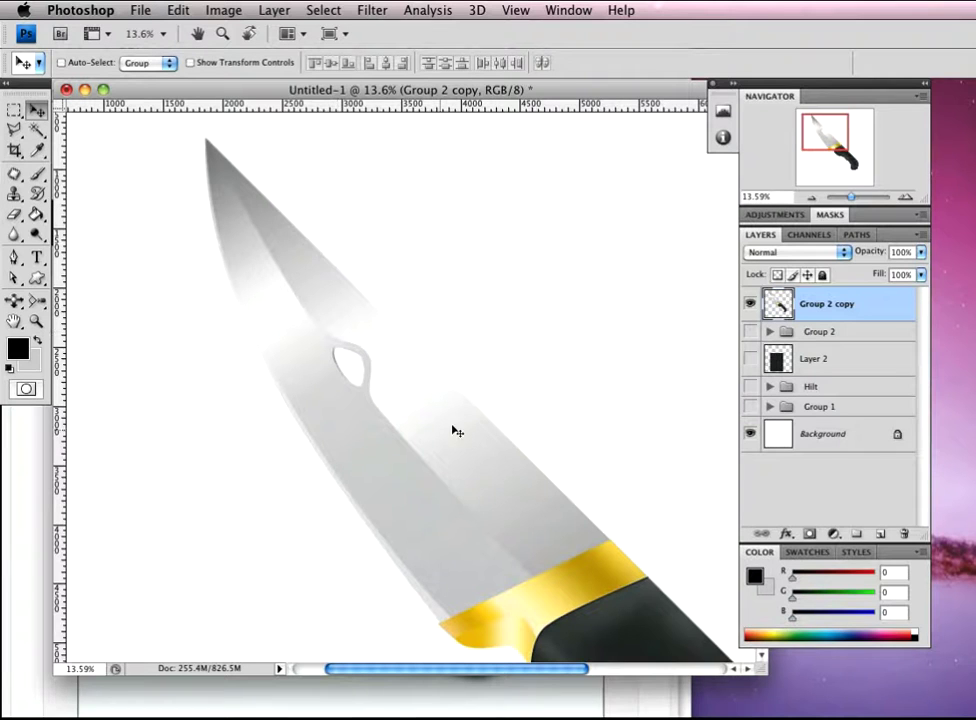
{"action": "key", "text": "z"}
{"action": "left_click_drag", "start_coordinate": [447, 492], "coordinate": [318, 471]}
{"action": "key", "text": "v"}
{"action": "key", "text": "z"}
{"action": "mouse_move", "coordinate": [355, 438]}
{"action": "left_mouse_down"}
{"action": "mouse_move", "coordinate": [381, 457]}
{"action": "mouse_move", "coordinate": [394, 401]}
{"action": "mouse_move", "coordinate": [383, 388]}
{"action": "mouse_move", "coordinate": [424, 385]}
{"action": "left_mouse_up"}
{"action": "key", "text": "v"}
{"action": "key", "text": "z"}
{"action": "key", "text": "v"}
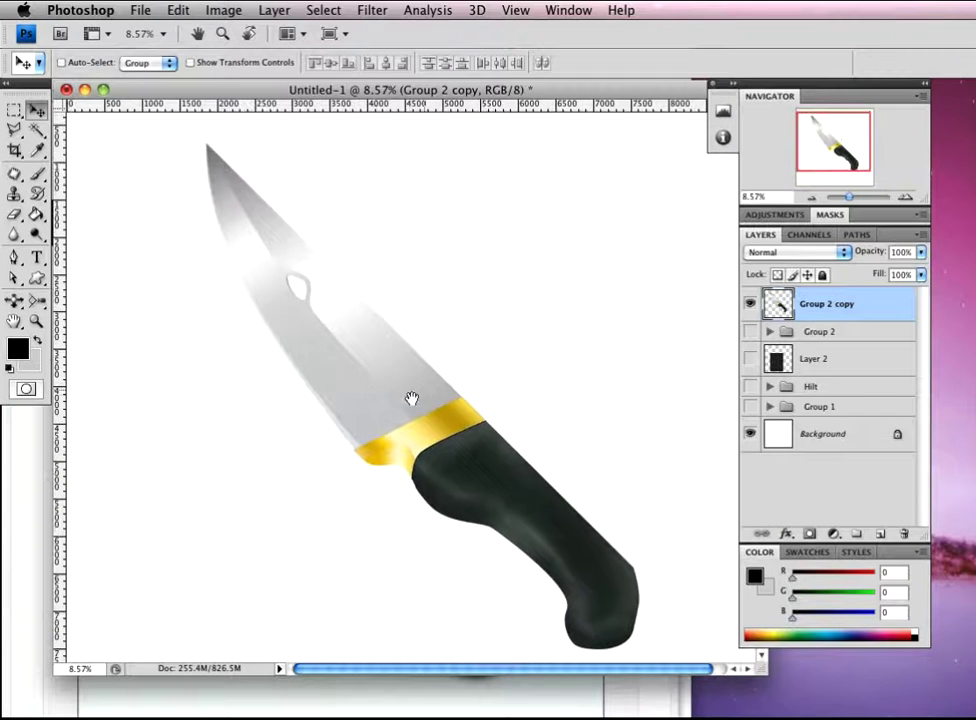
Switch to Safari and view the beginning of the Create a Knife in Photoshop tutorial page
{"action": "key", "text": "super+Tab"}
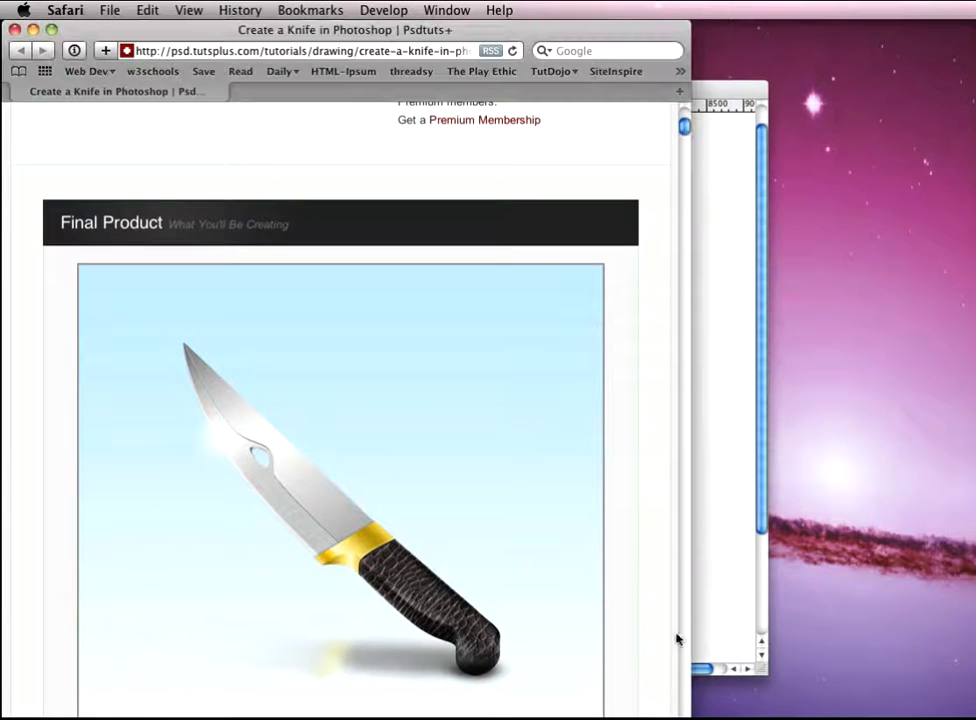
{"action": "left_click_drag", "start_coordinate": [620, 700], "coordinate": [652, 125]}
{"action": "left_click", "coordinate": [341, 434]}
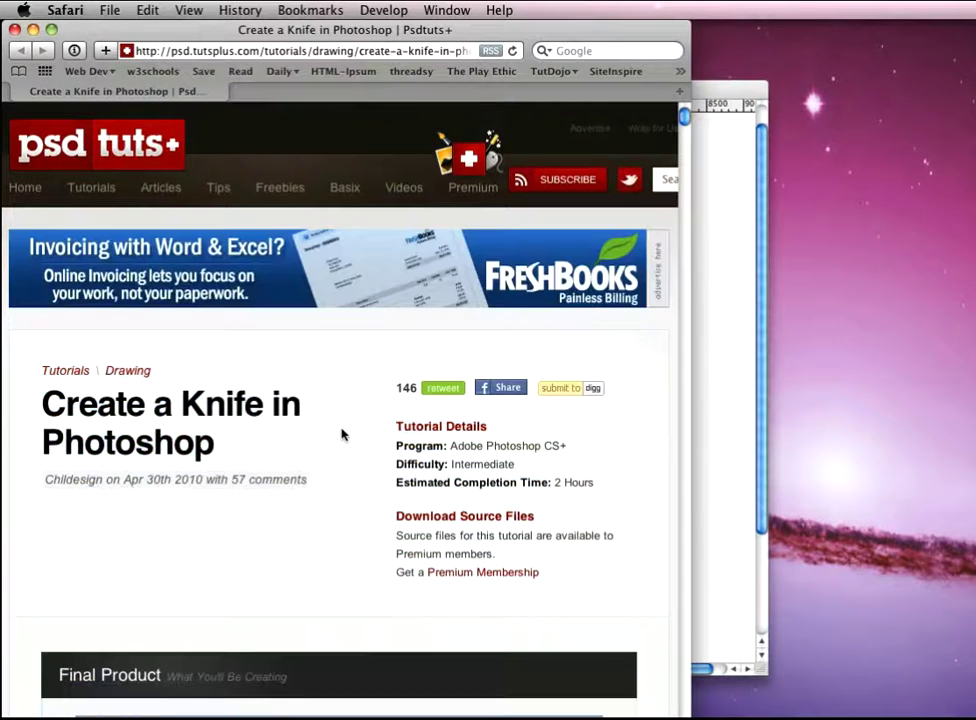